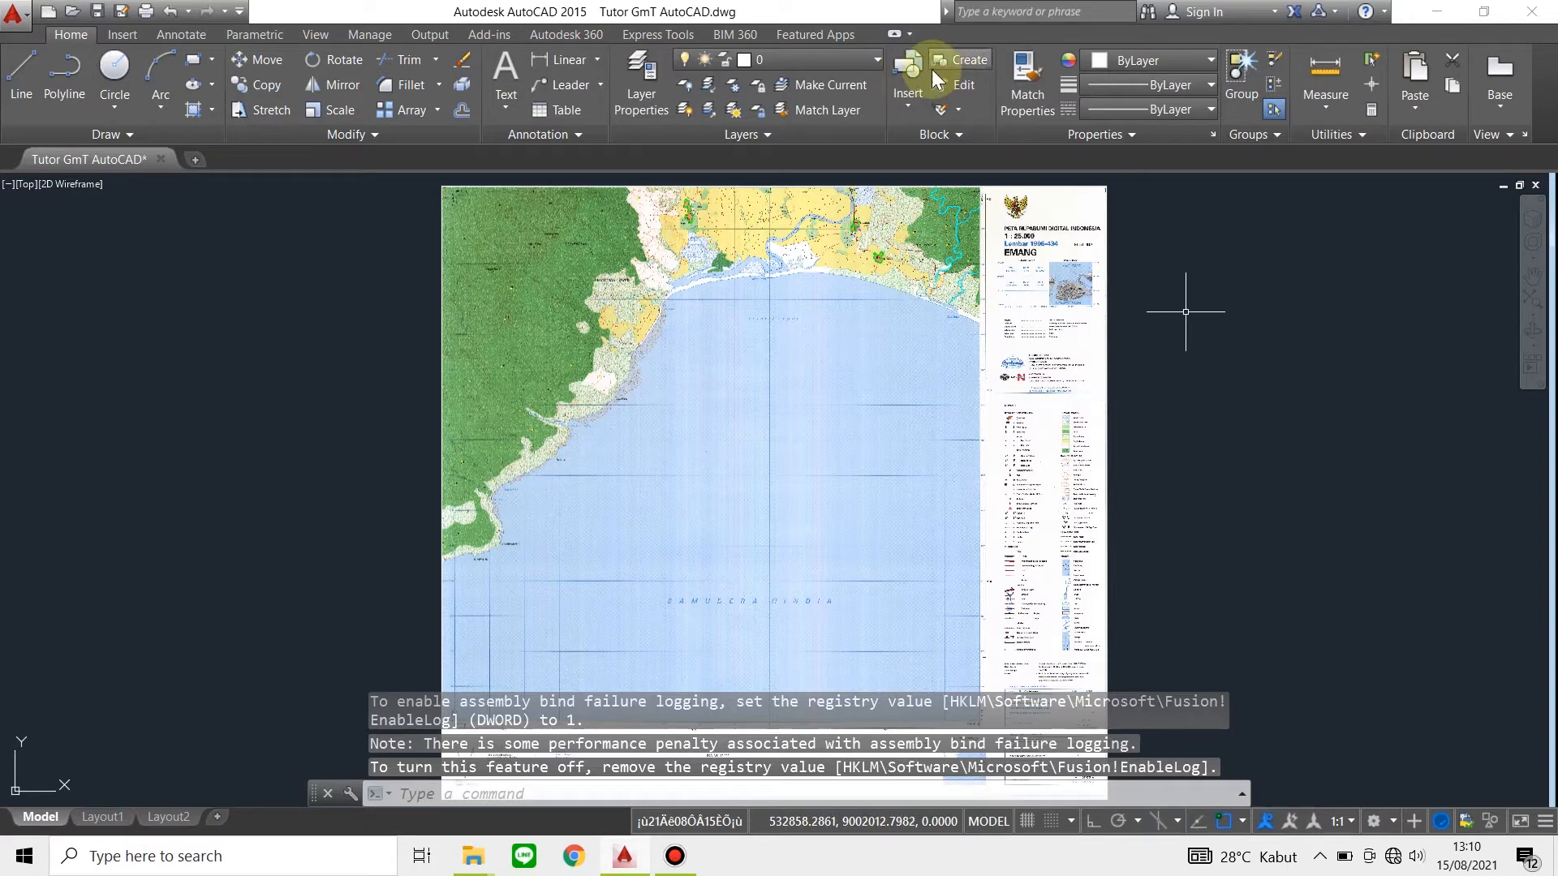
Inspect the drawing's layer list and the digitized height point and settlement objects on the scanned map
left_click(826, 65)
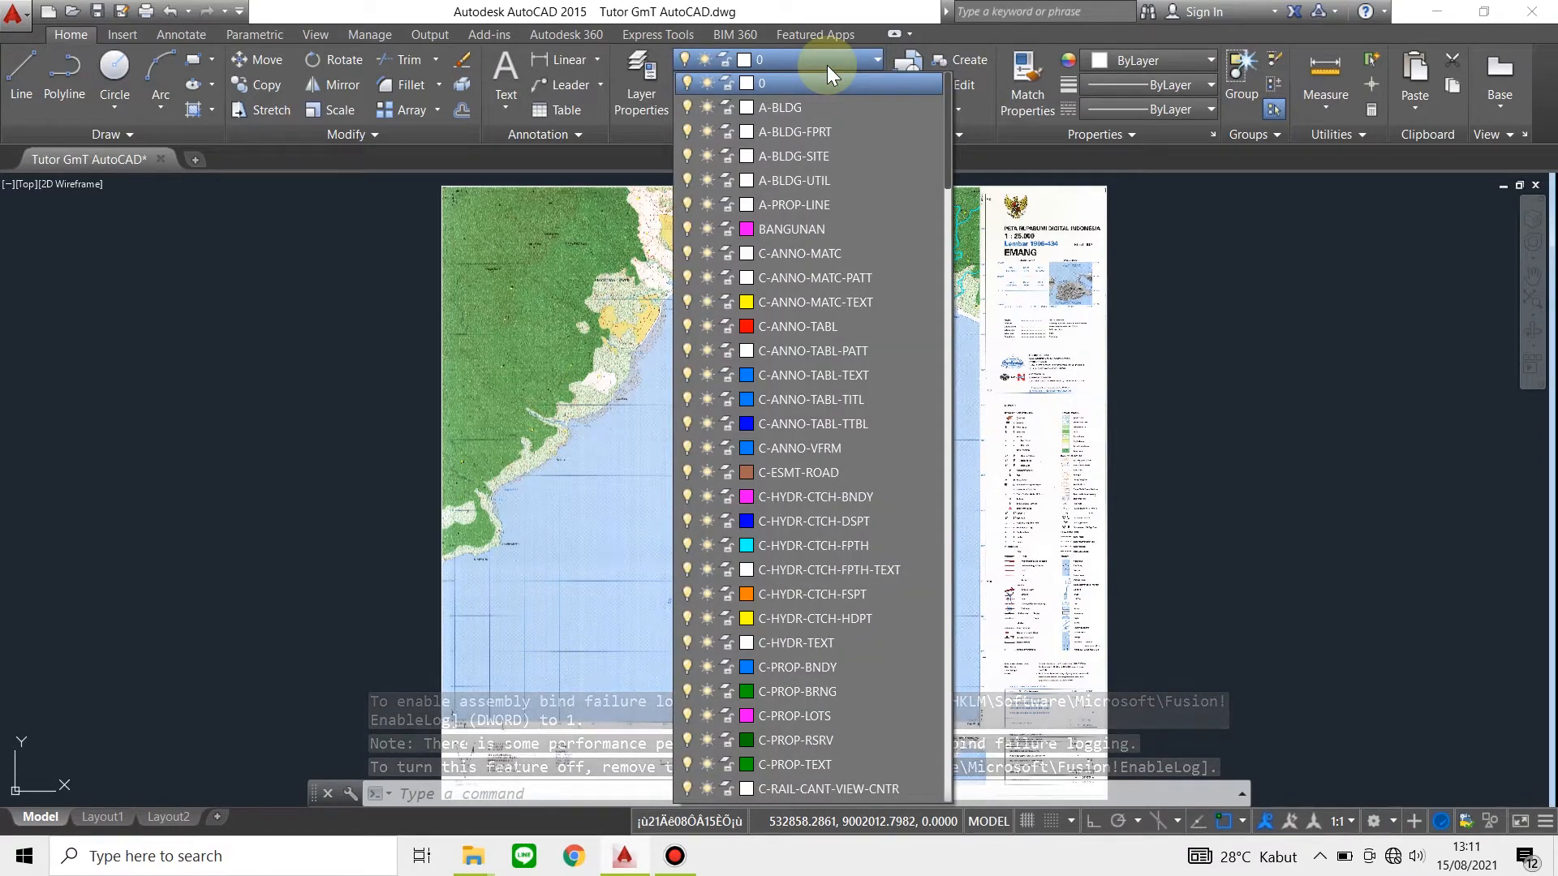
left_click(1217, 253)
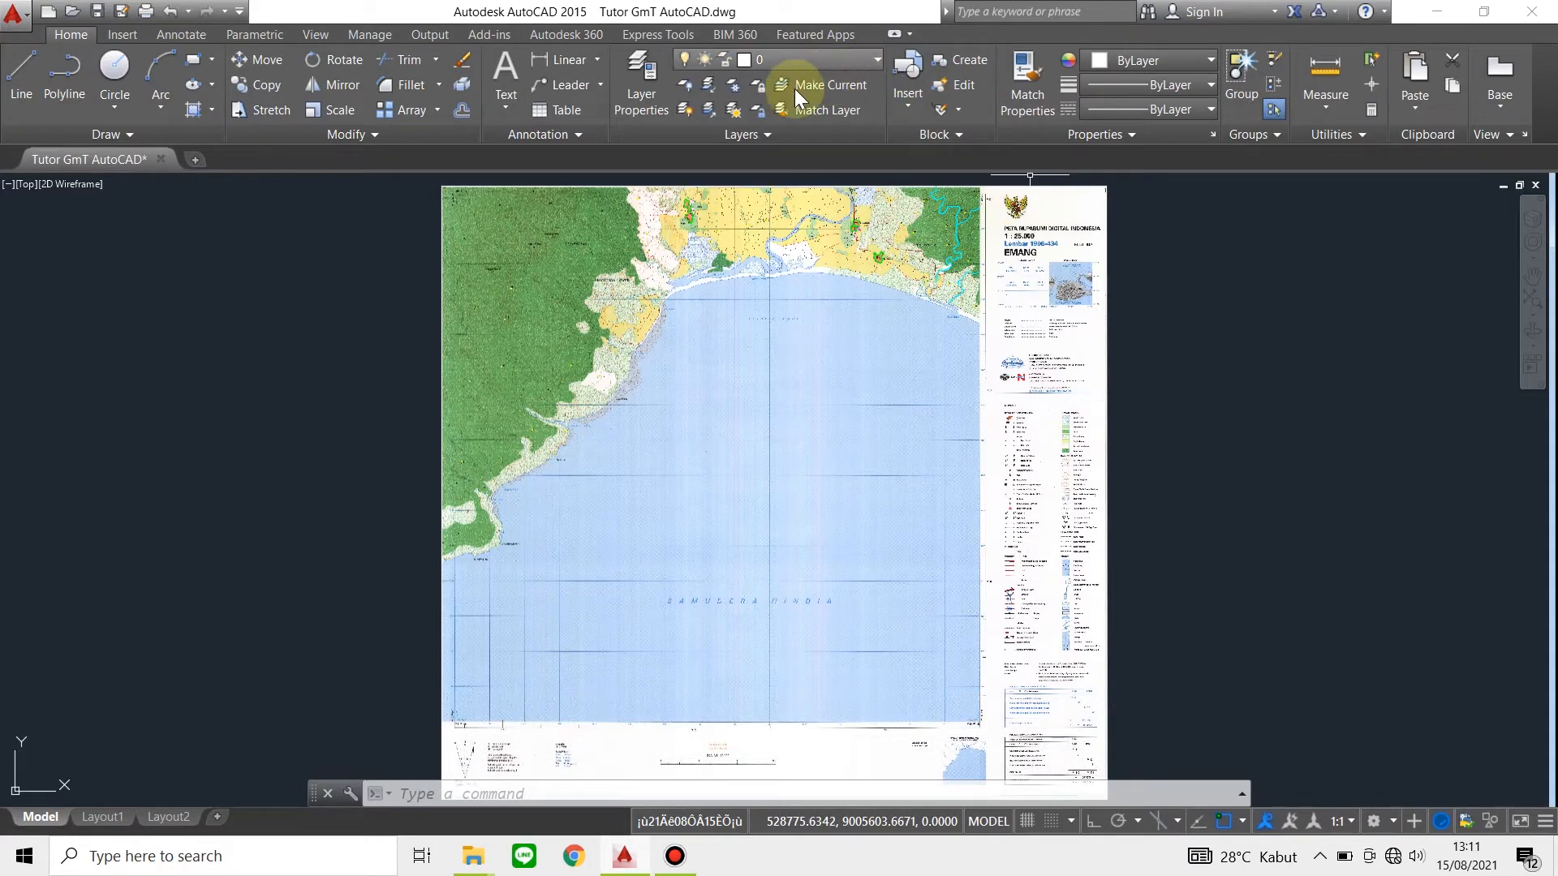
scroll(860, 202, "up", 2)
scroll(861, 203, "up", 2)
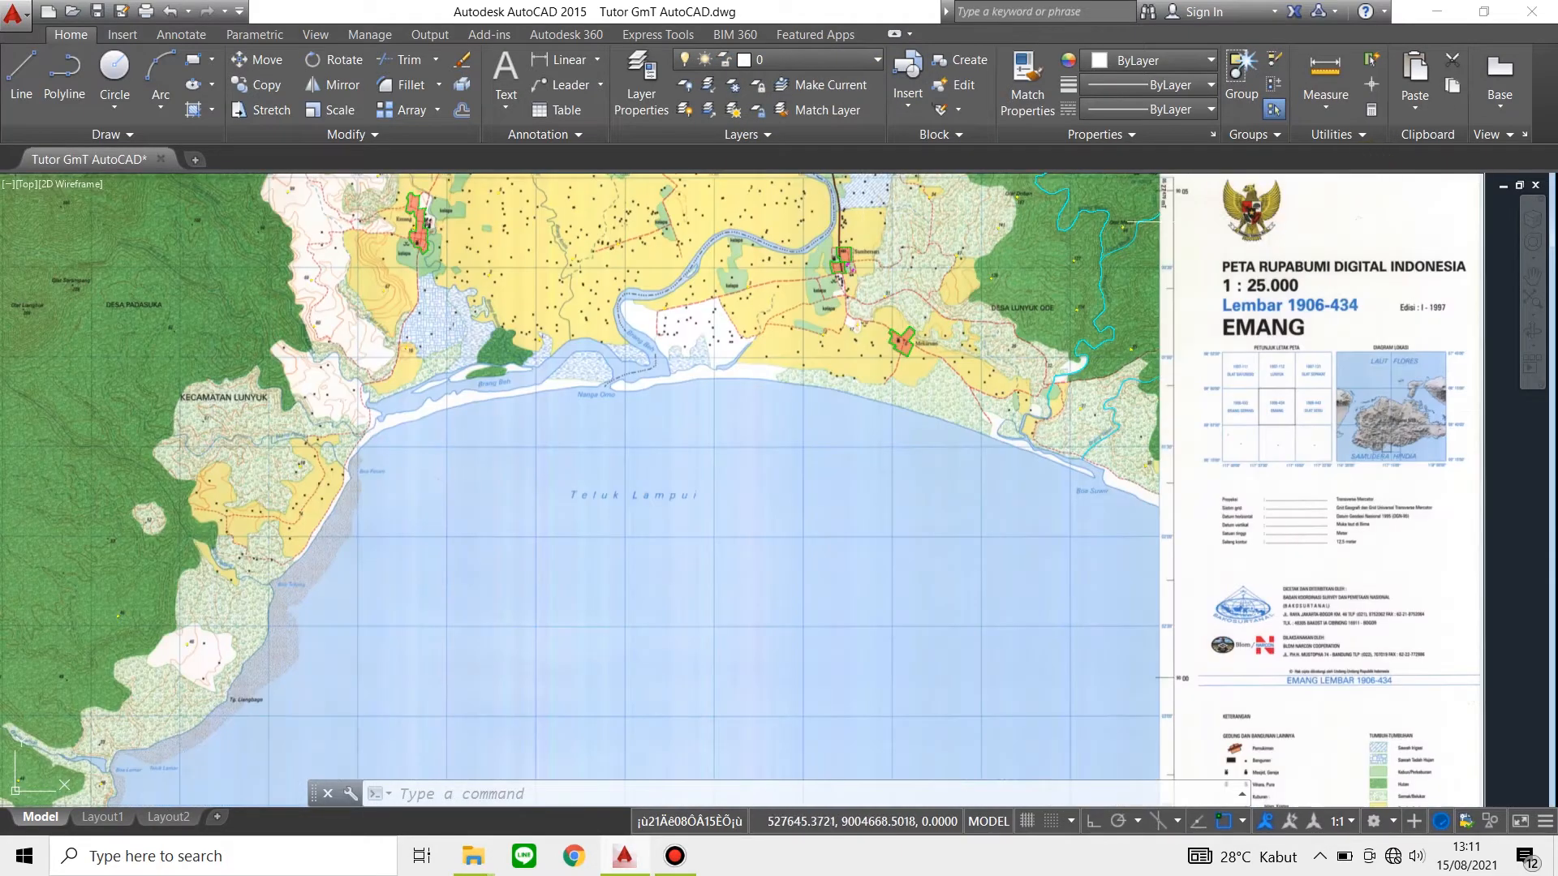
left_click(1084, 203)
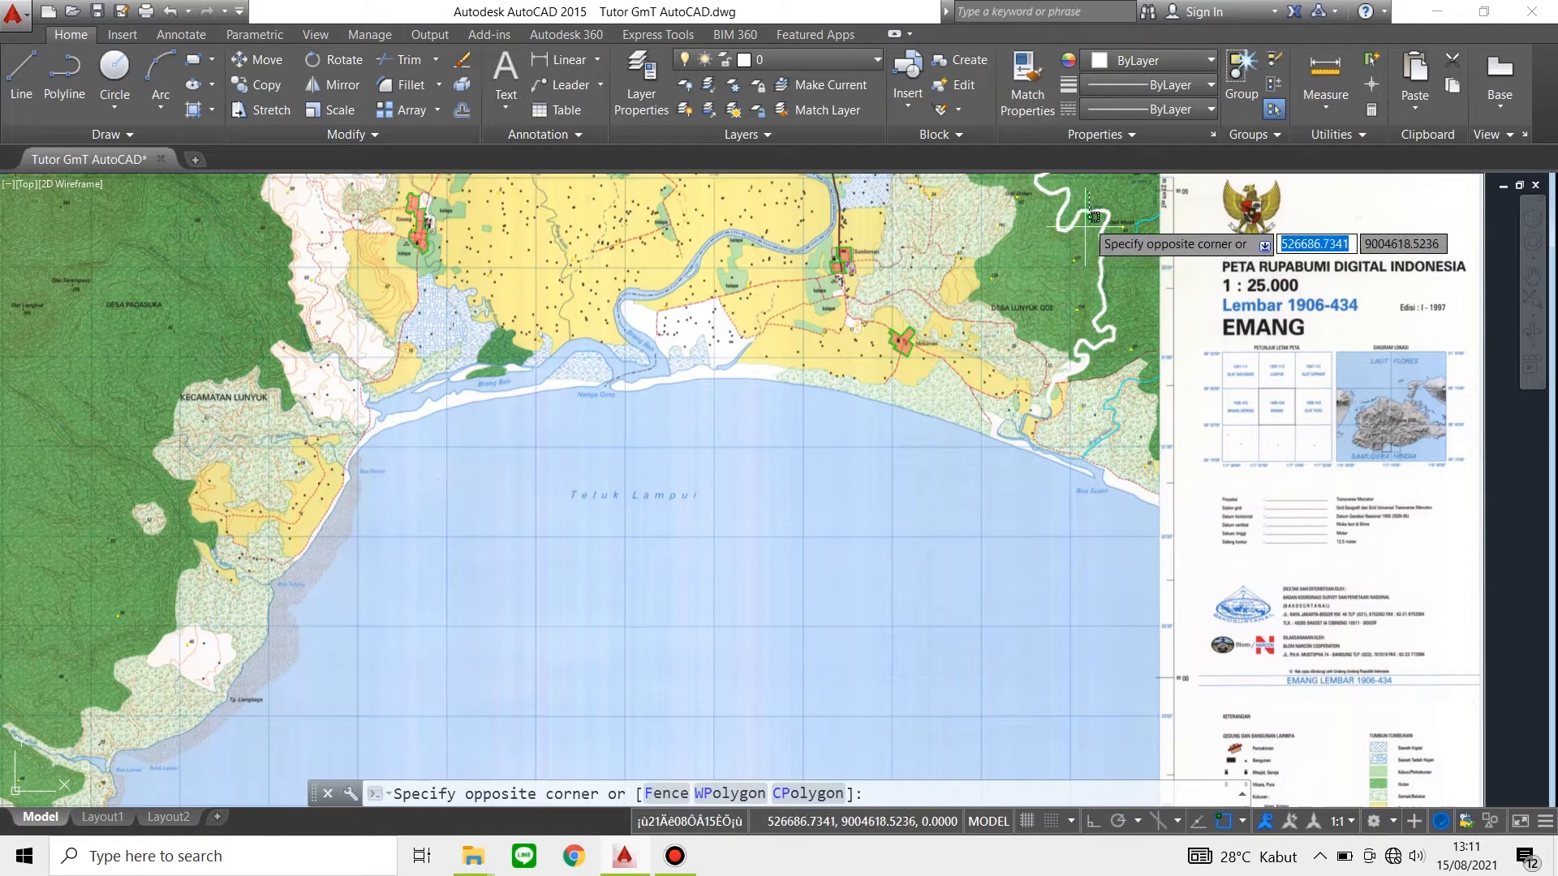
left_click(1067, 239)
left_click(1072, 260)
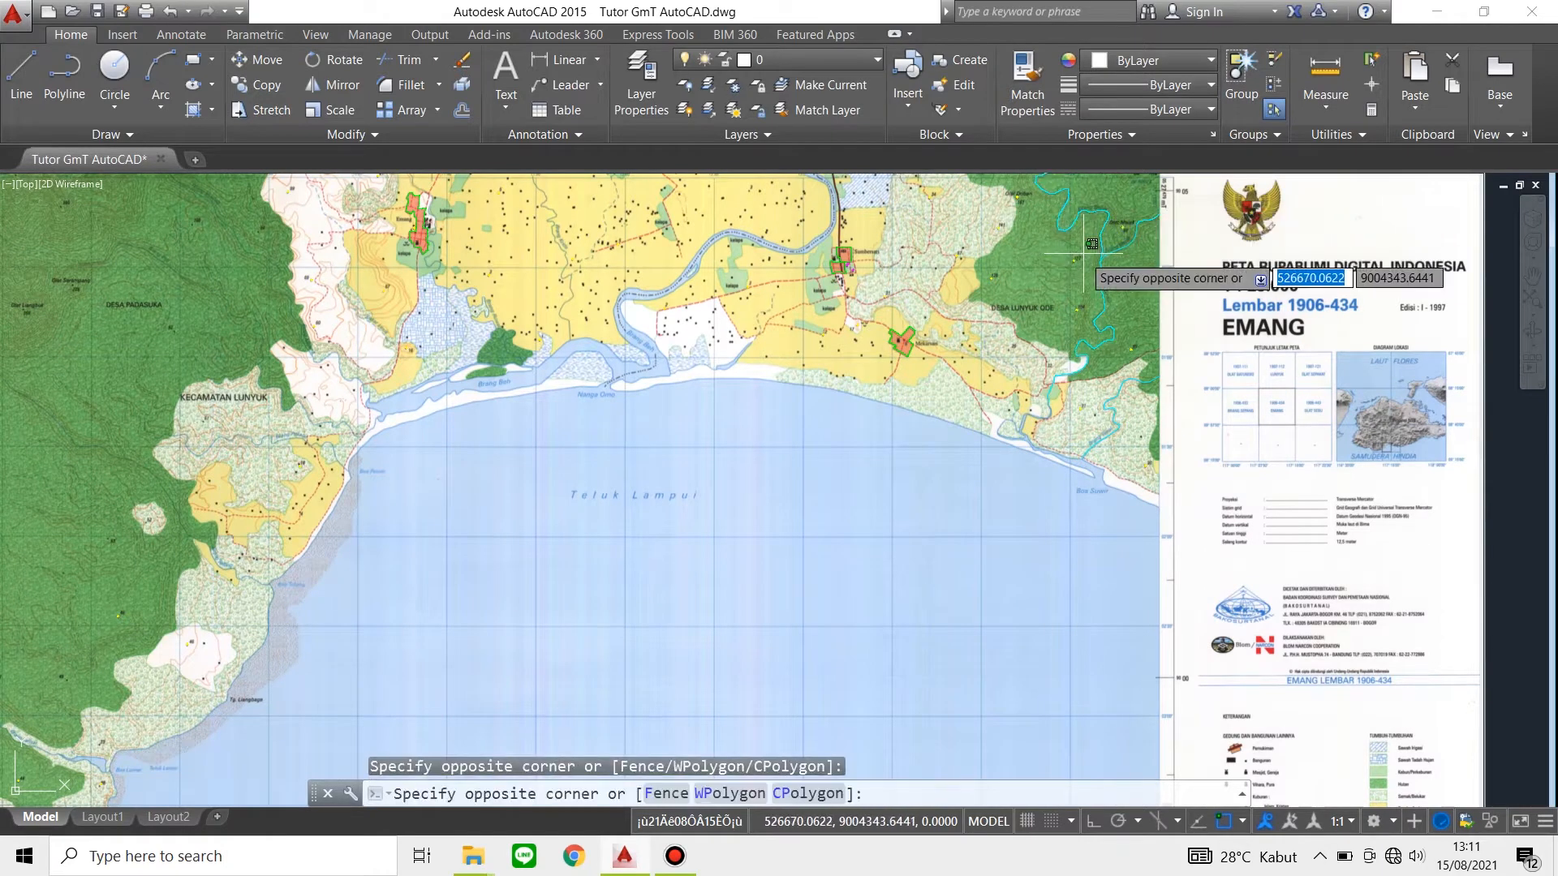
left_click(1060, 280)
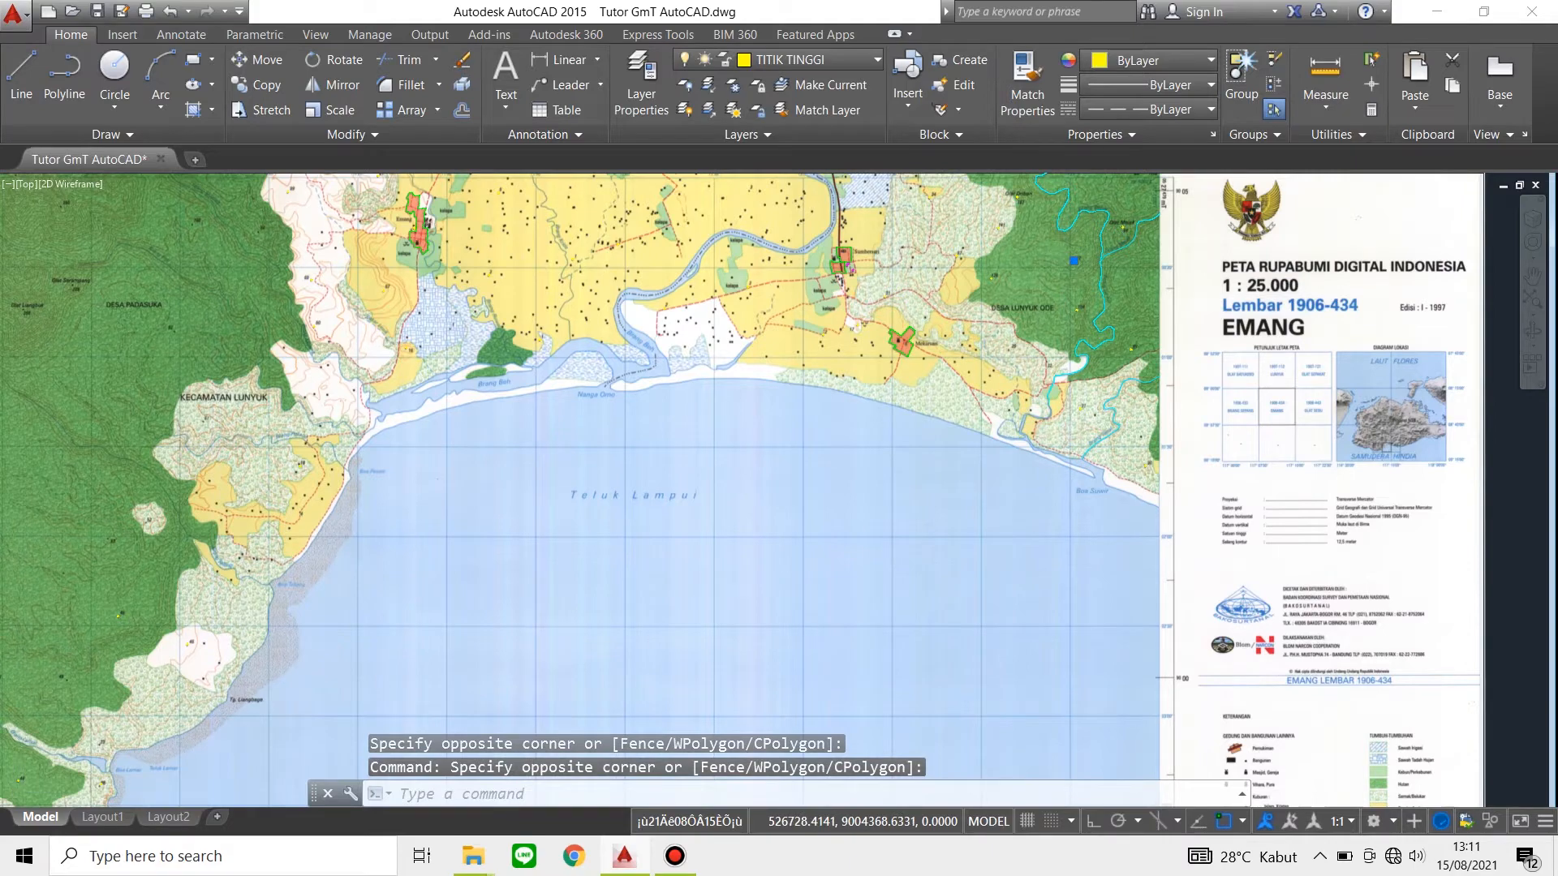
scroll(1090, 252, "up", 2)
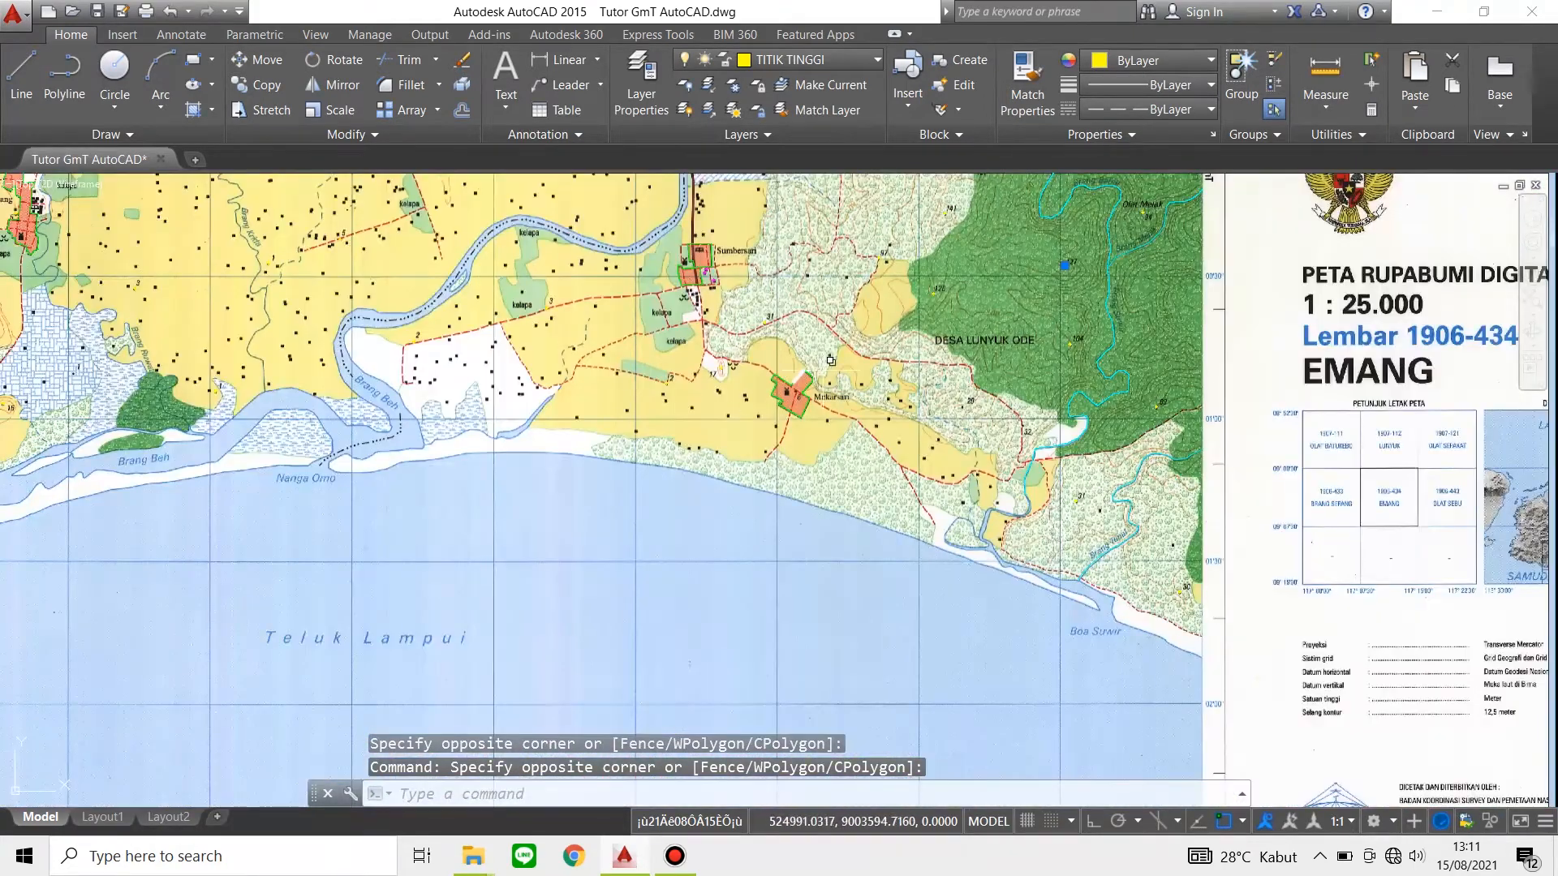
left_click(793, 374)
left_click(790, 391)
left_click(881, 364)
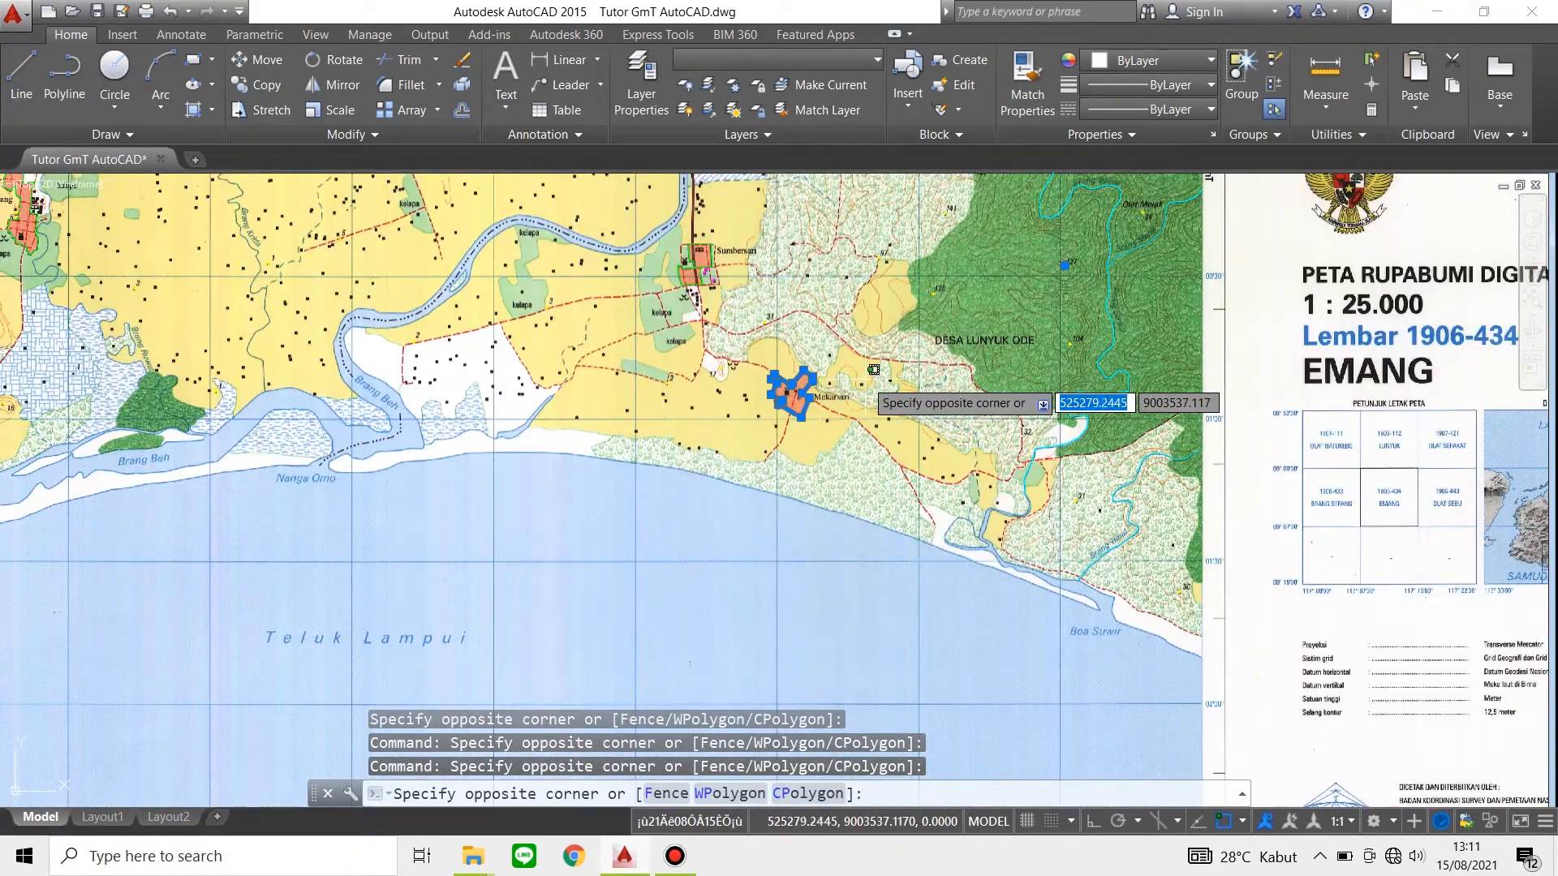
key("Escape")
key("Escape")
scroll(867, 379, "down", 6)
scroll(926, 363, "up", 2)
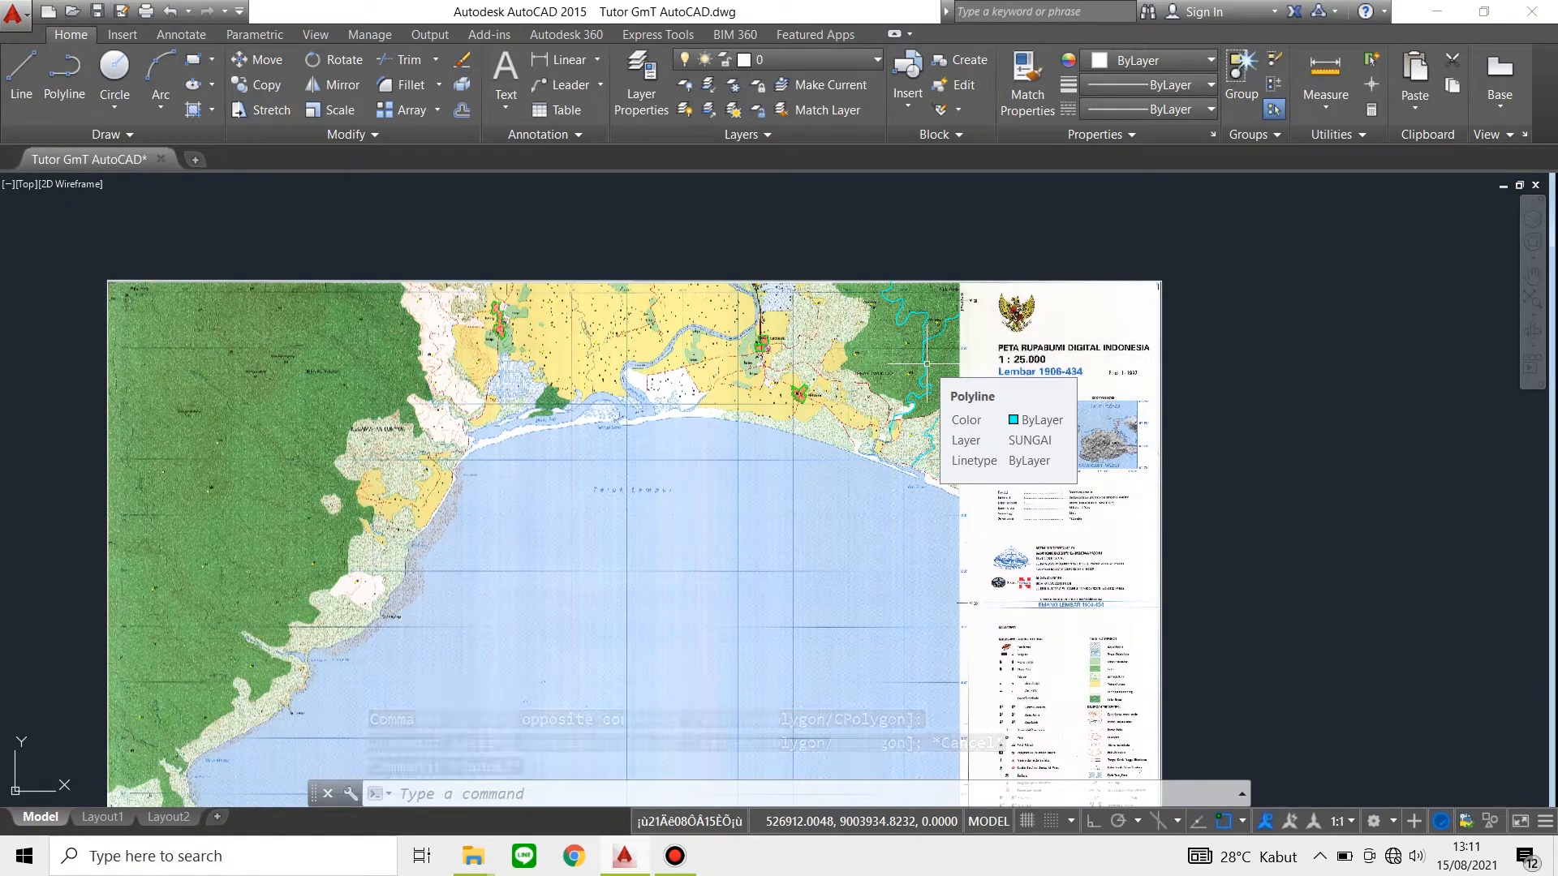
scroll(927, 364, "down", 4)
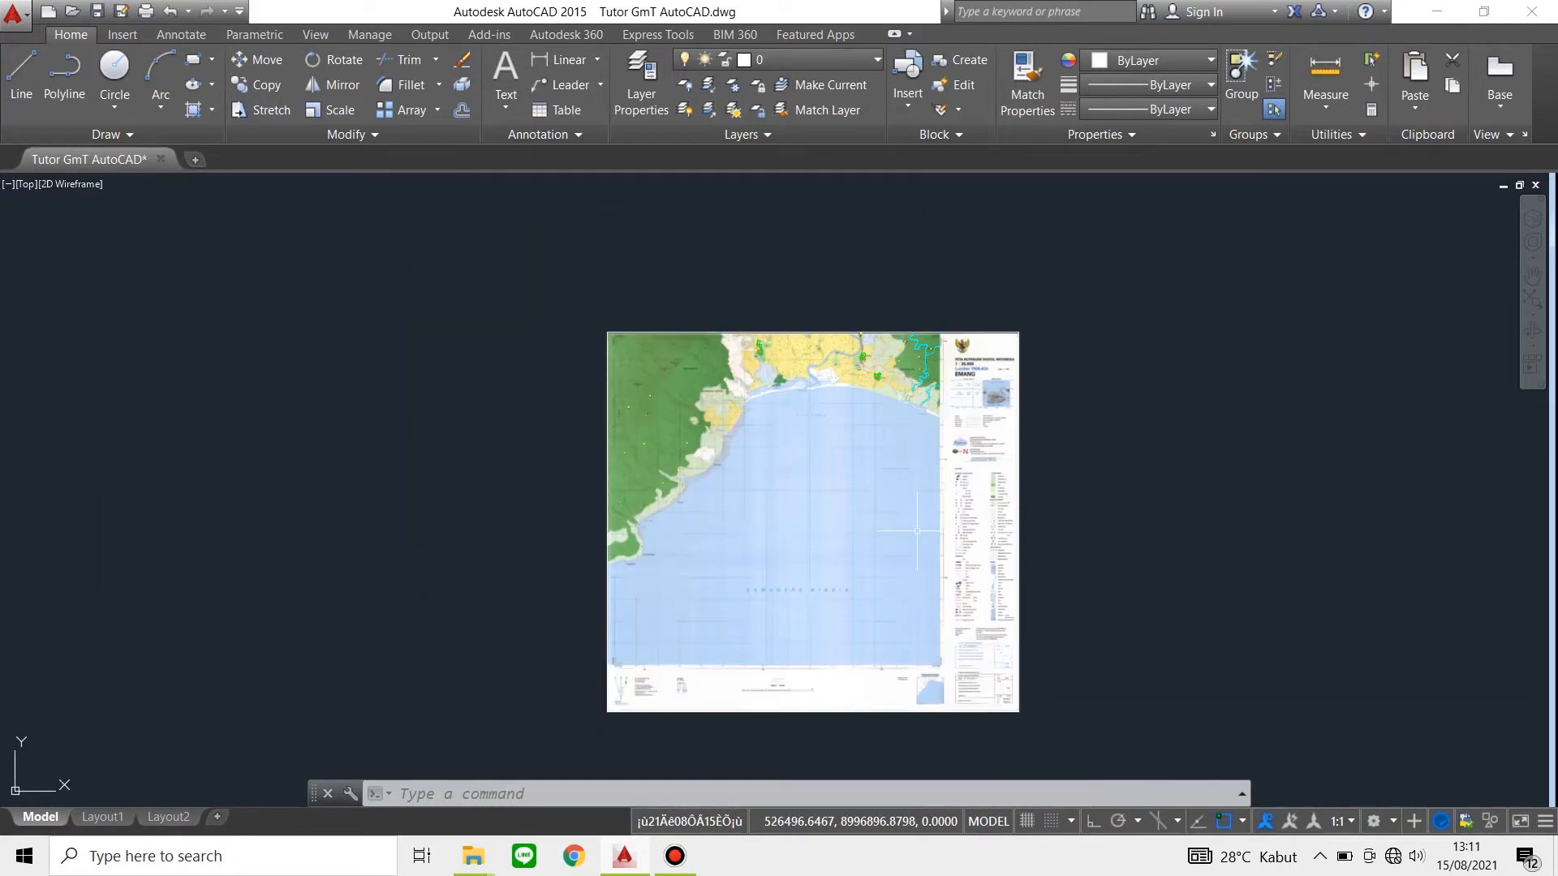
scroll(918, 529, "up", 2)
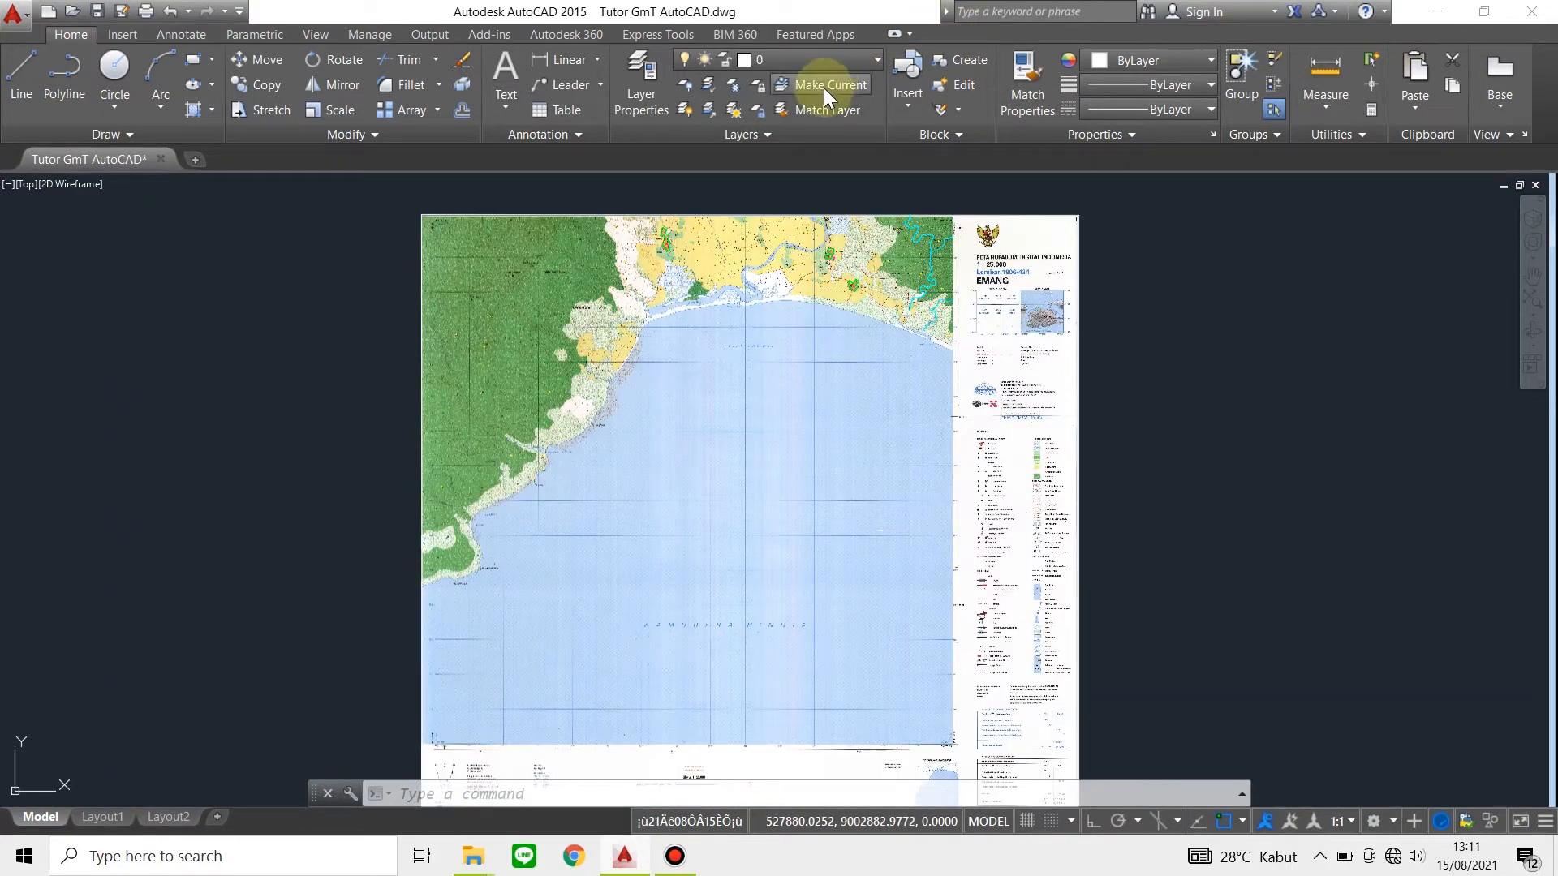
Turn off the current layer 0 to hide the scanned map image
left_click(769, 55)
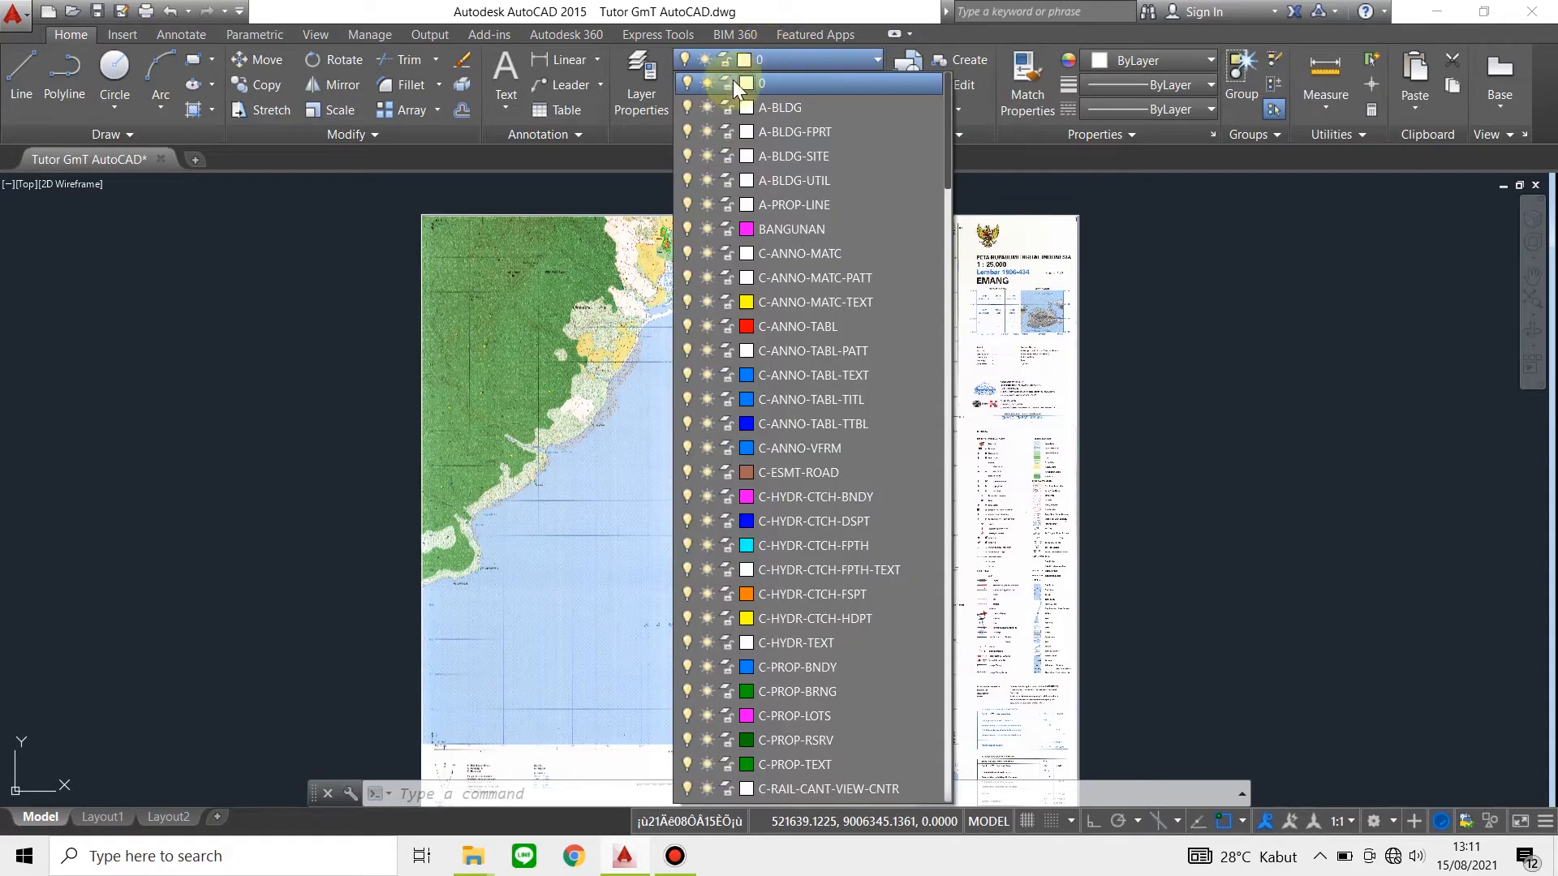
left_click(685, 83)
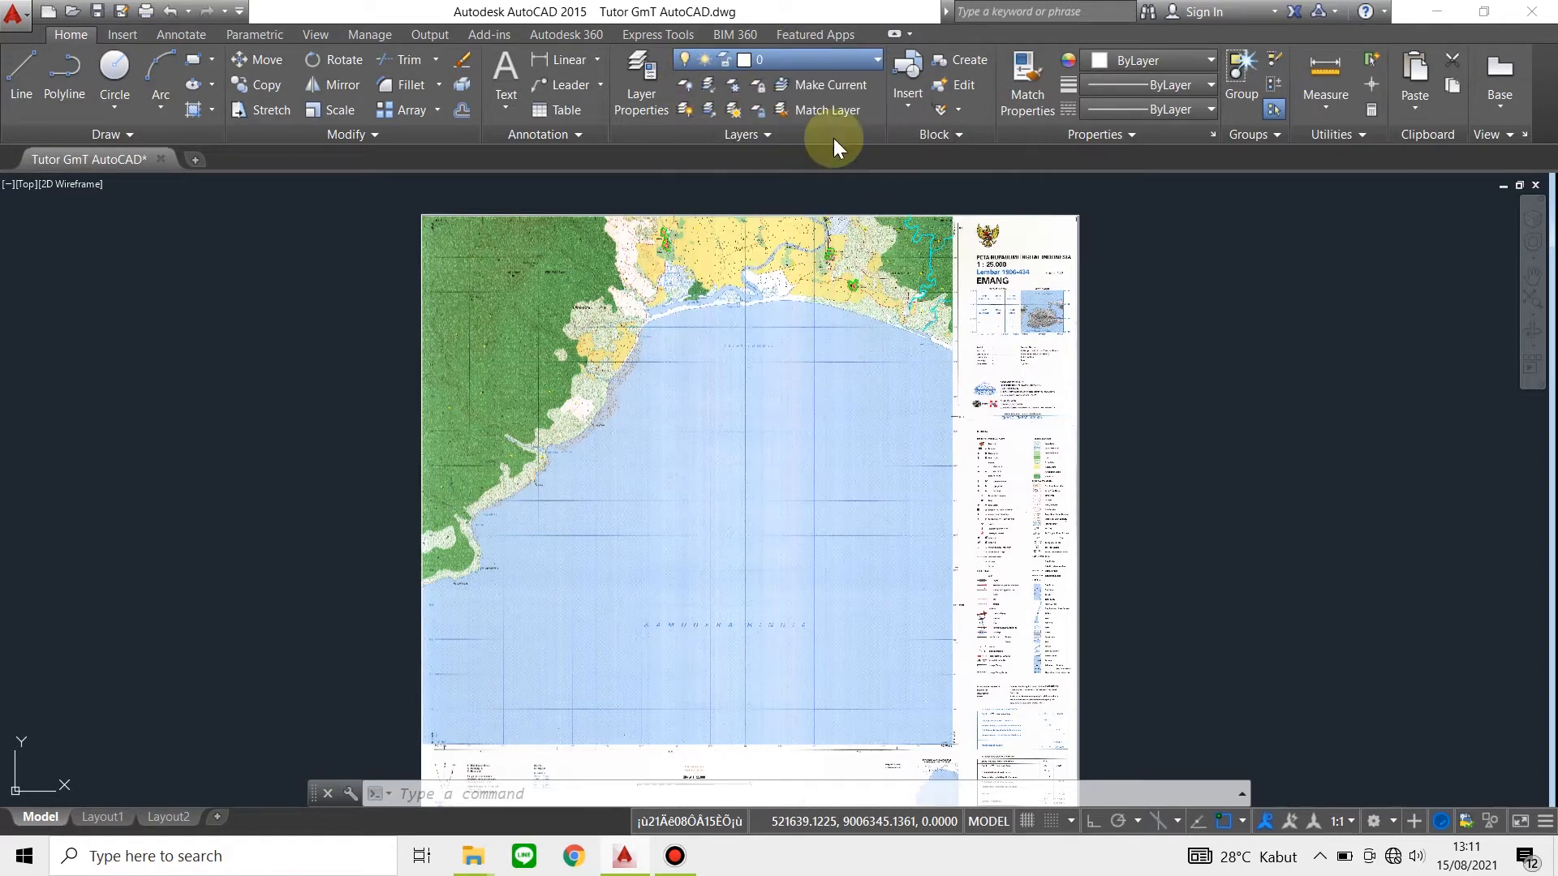
left_click(731, 412)
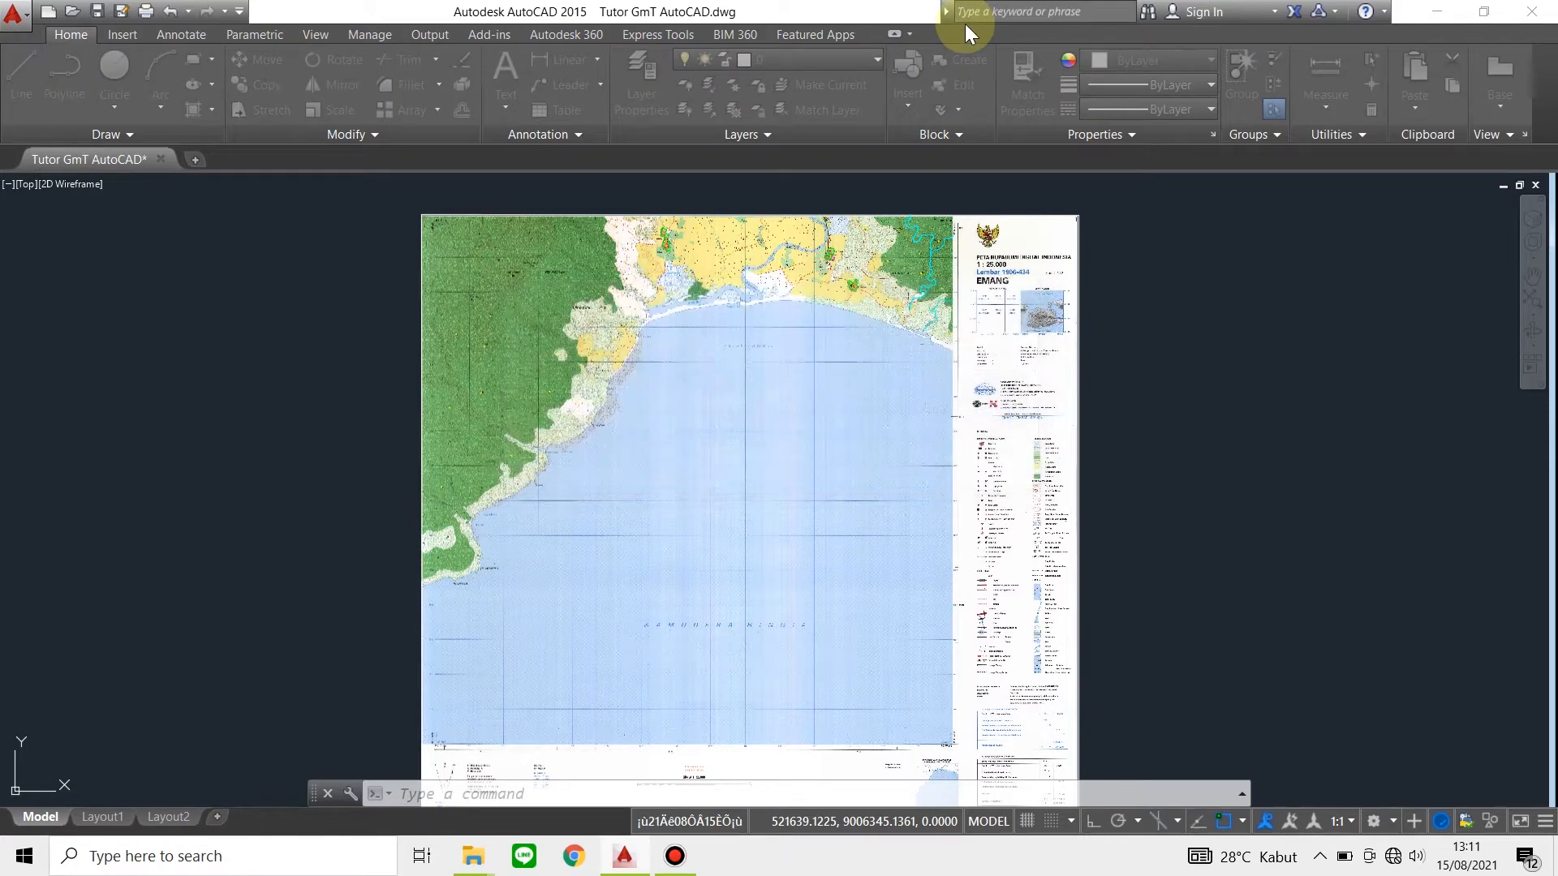
Make TITIK TINGGI the current layer
left_click(844, 59)
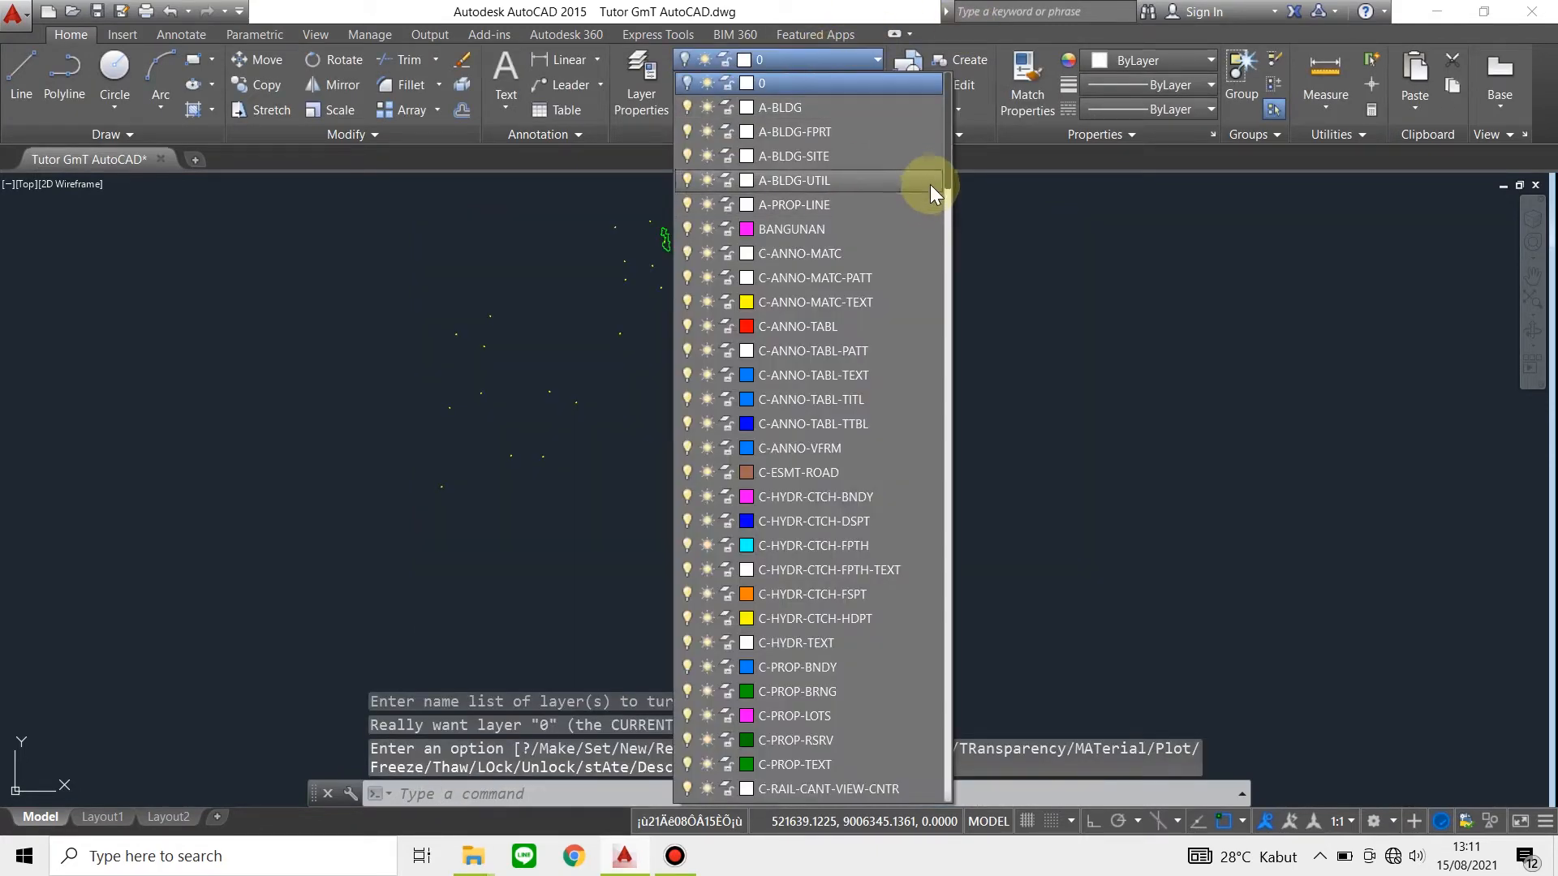
left_click_drag(951, 162, 938, 630)
scroll(938, 630, "down", 20)
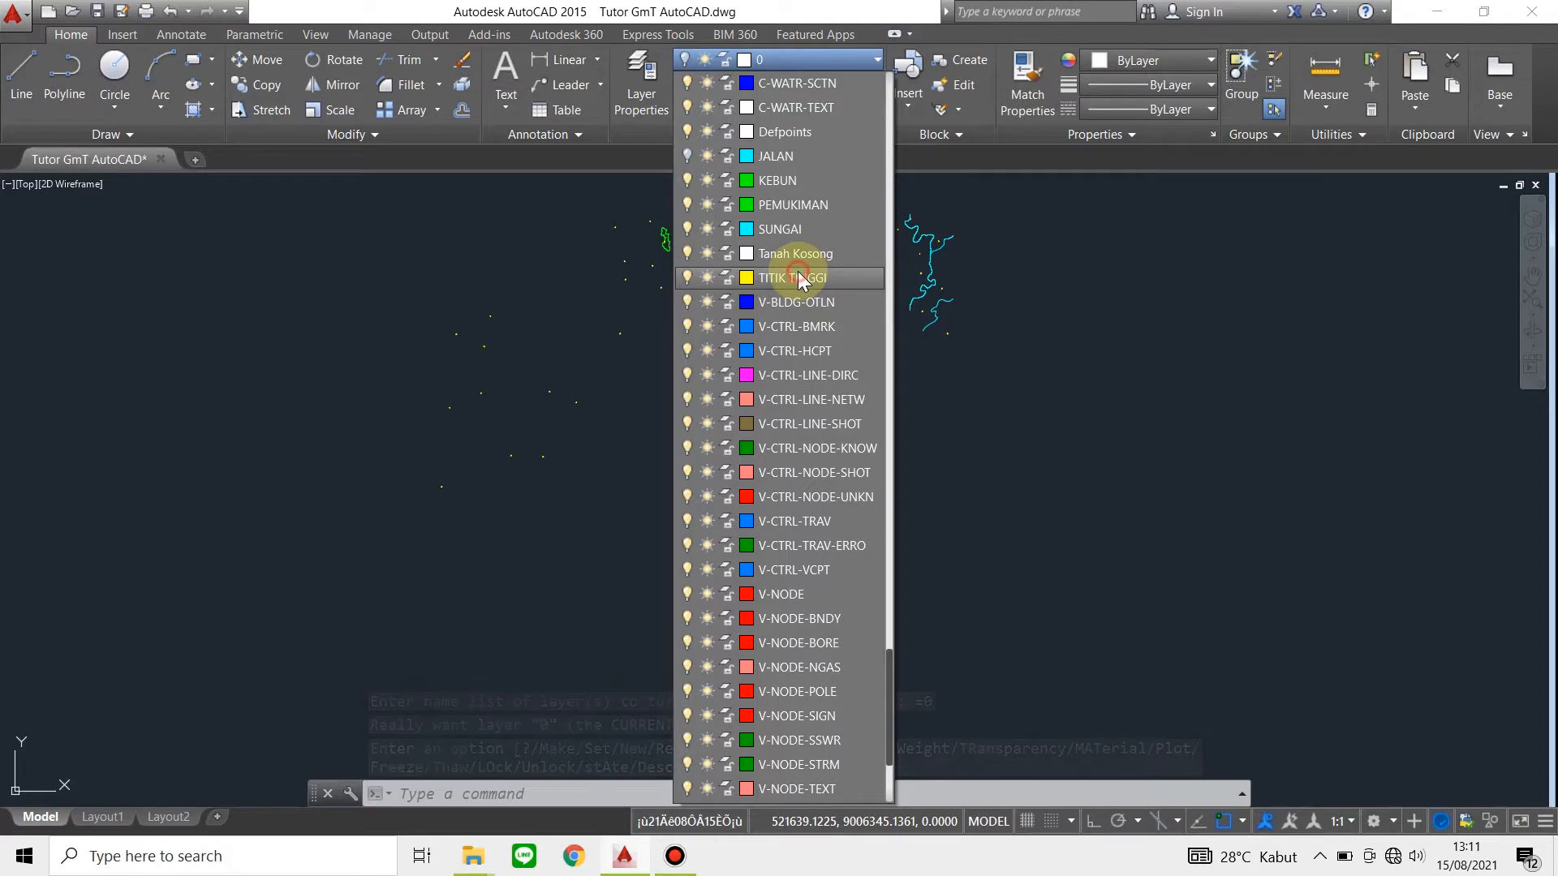
left_click(796, 276)
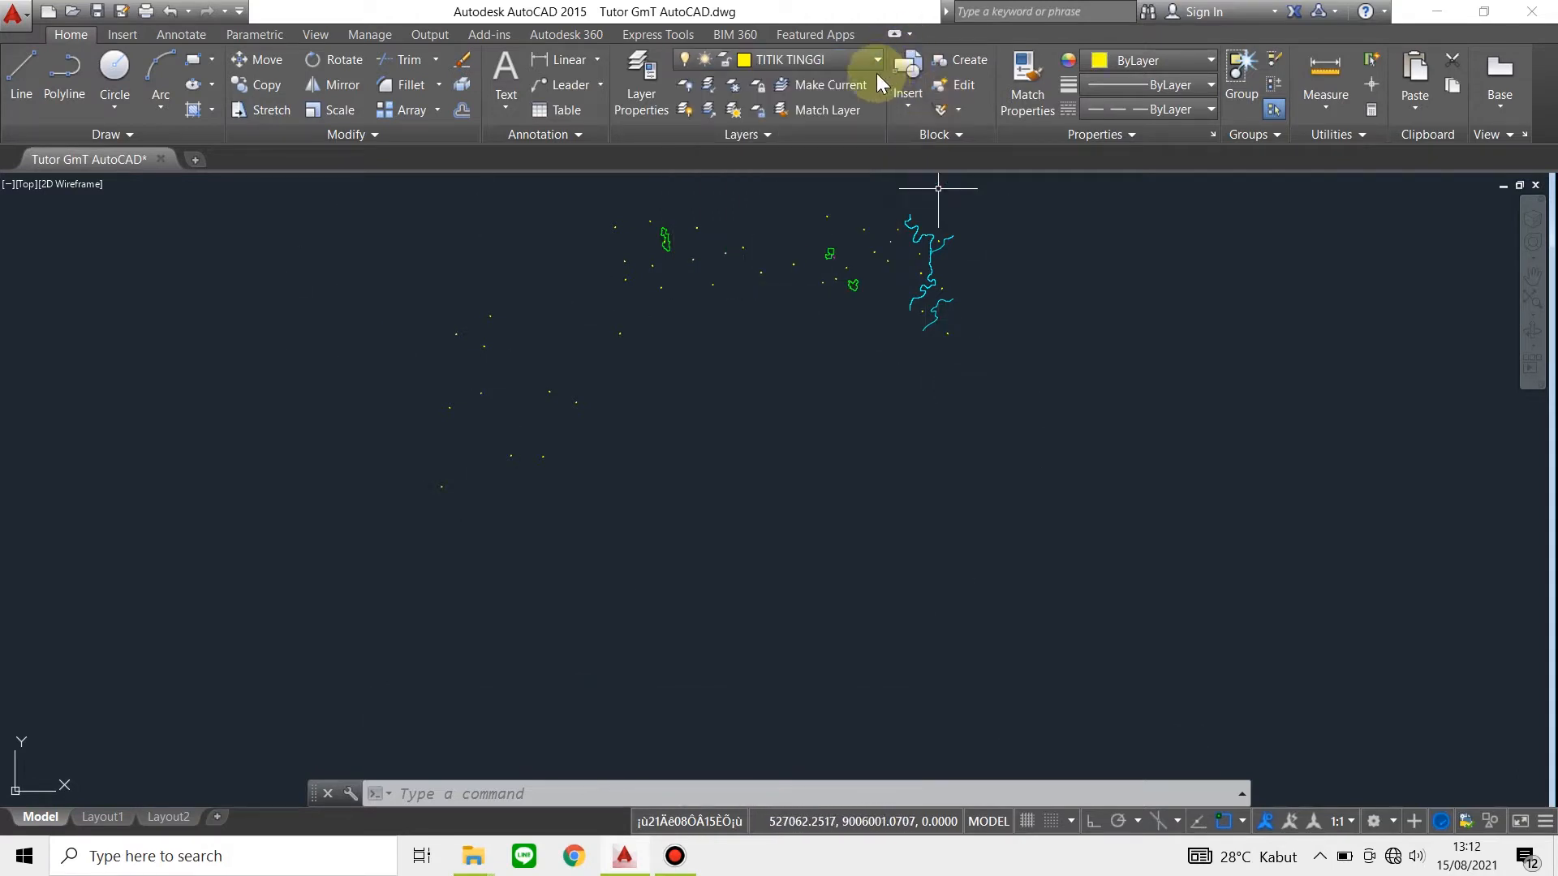
Turn off the SUNGAI and PEMUKIMAN layers
left_click(854, 61)
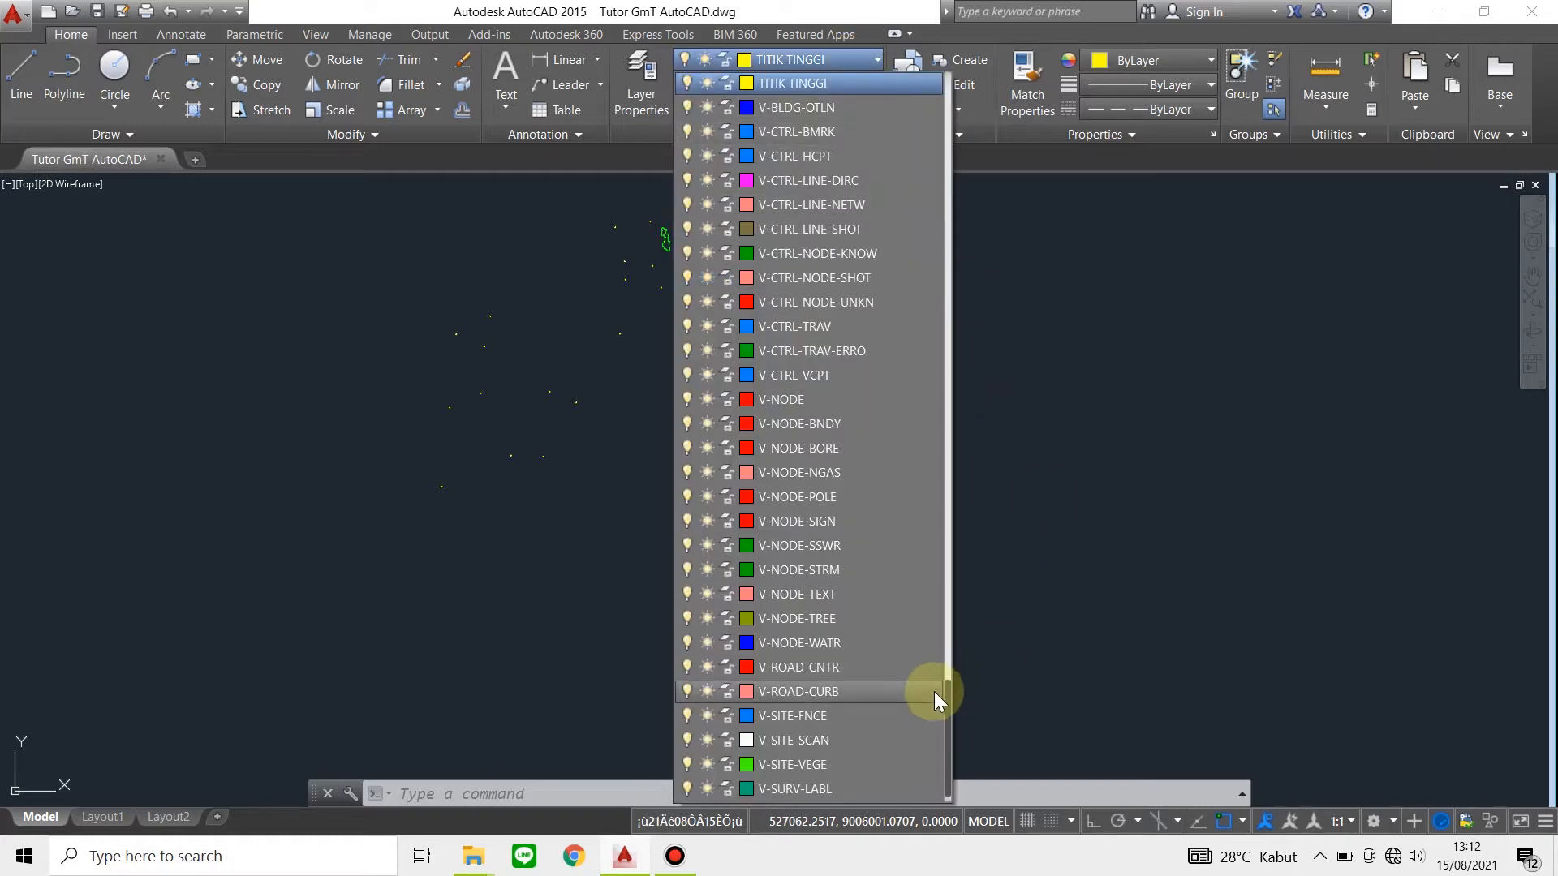
left_click_drag(951, 705, 961, 618)
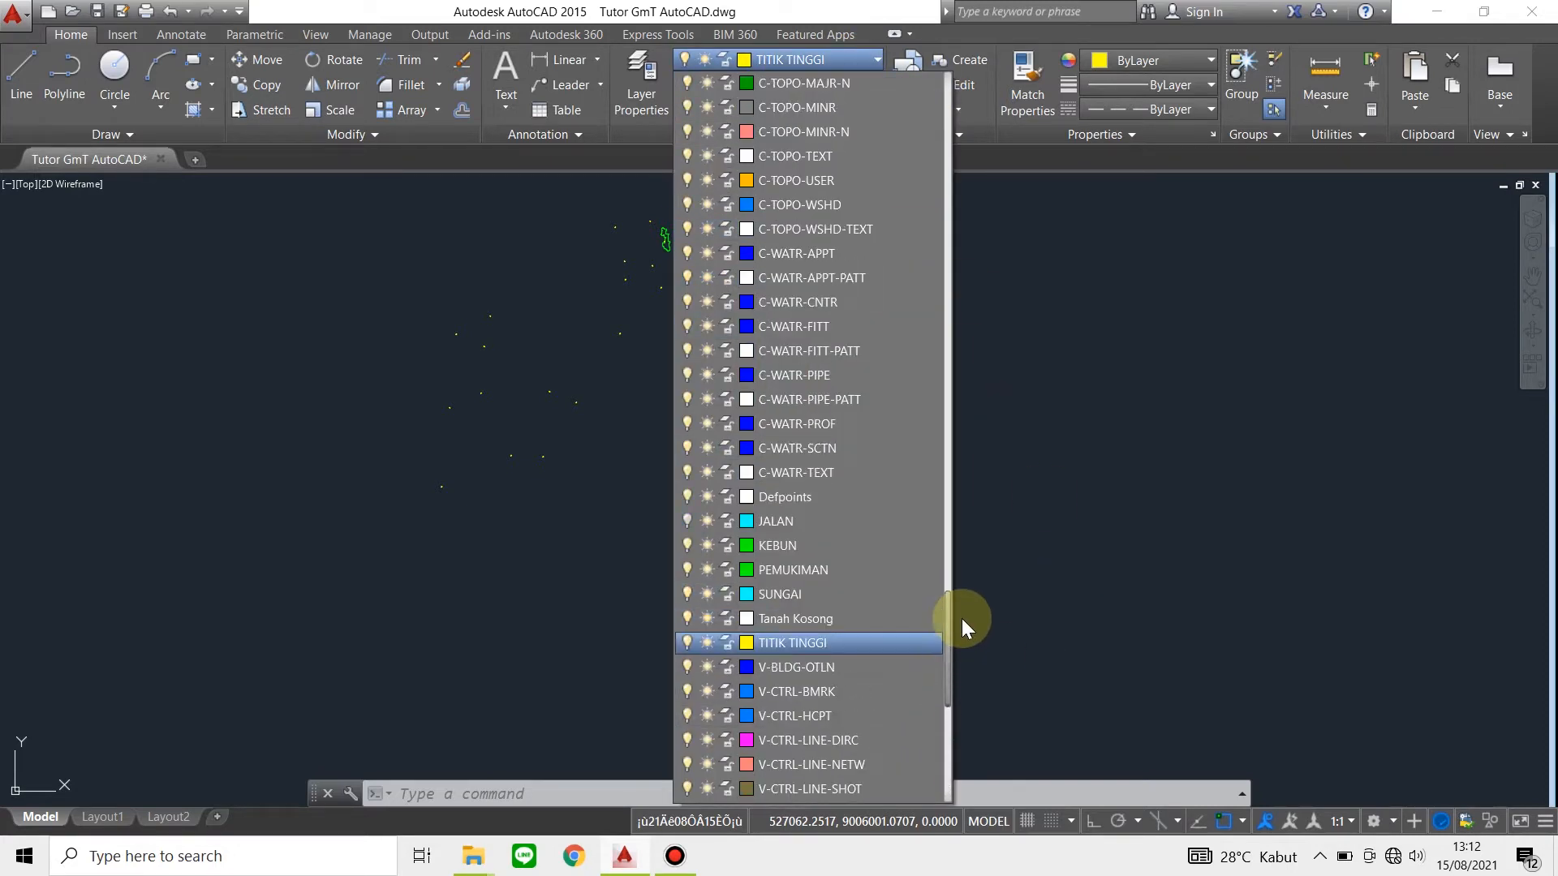
left_click(685, 597)
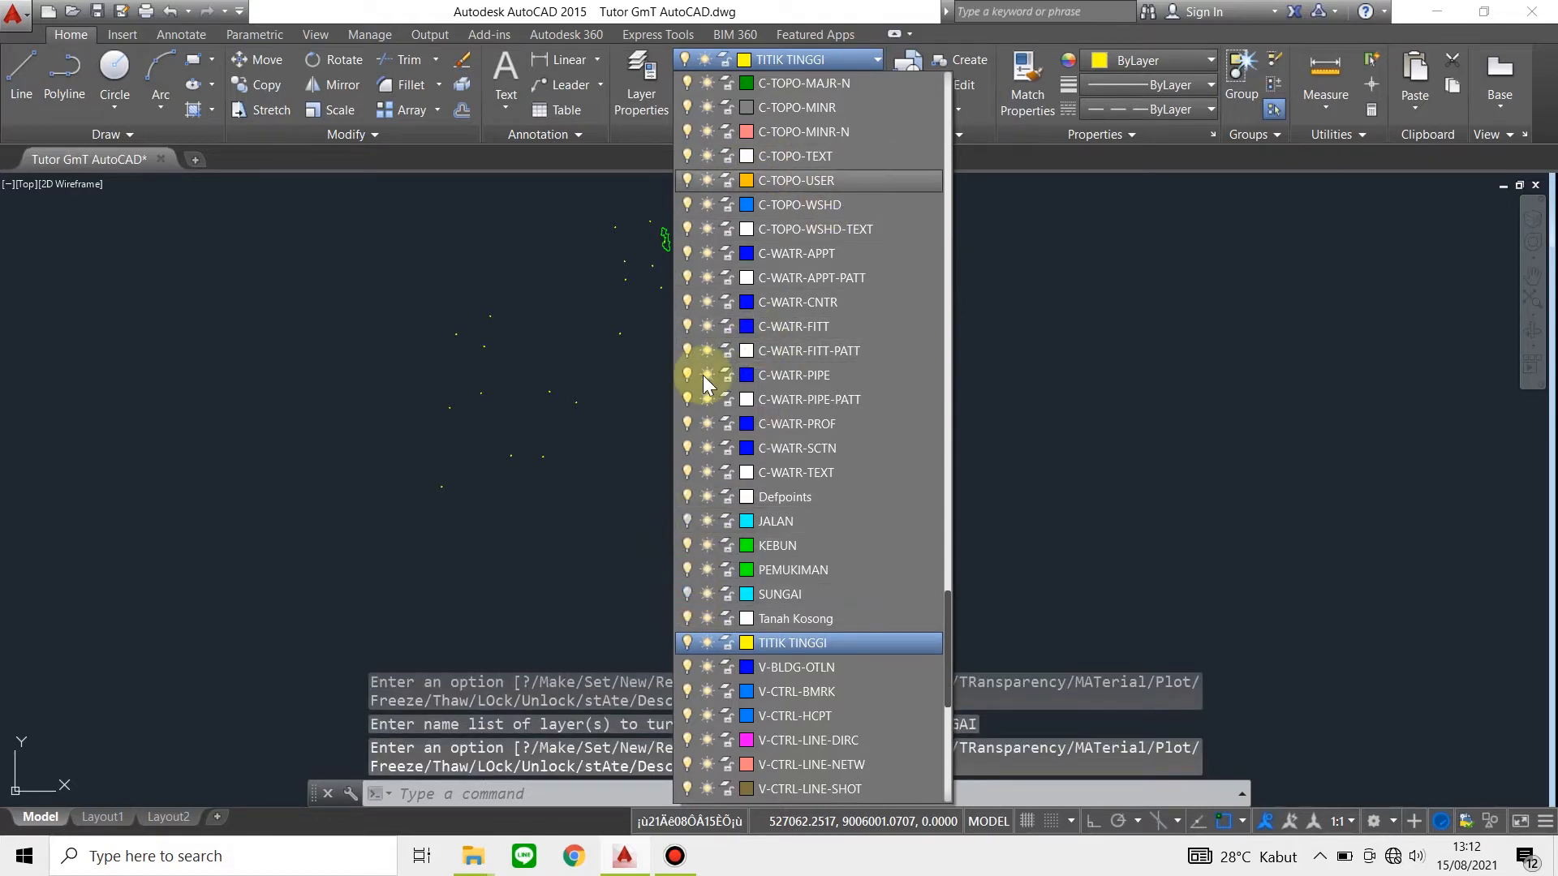
left_click(687, 570)
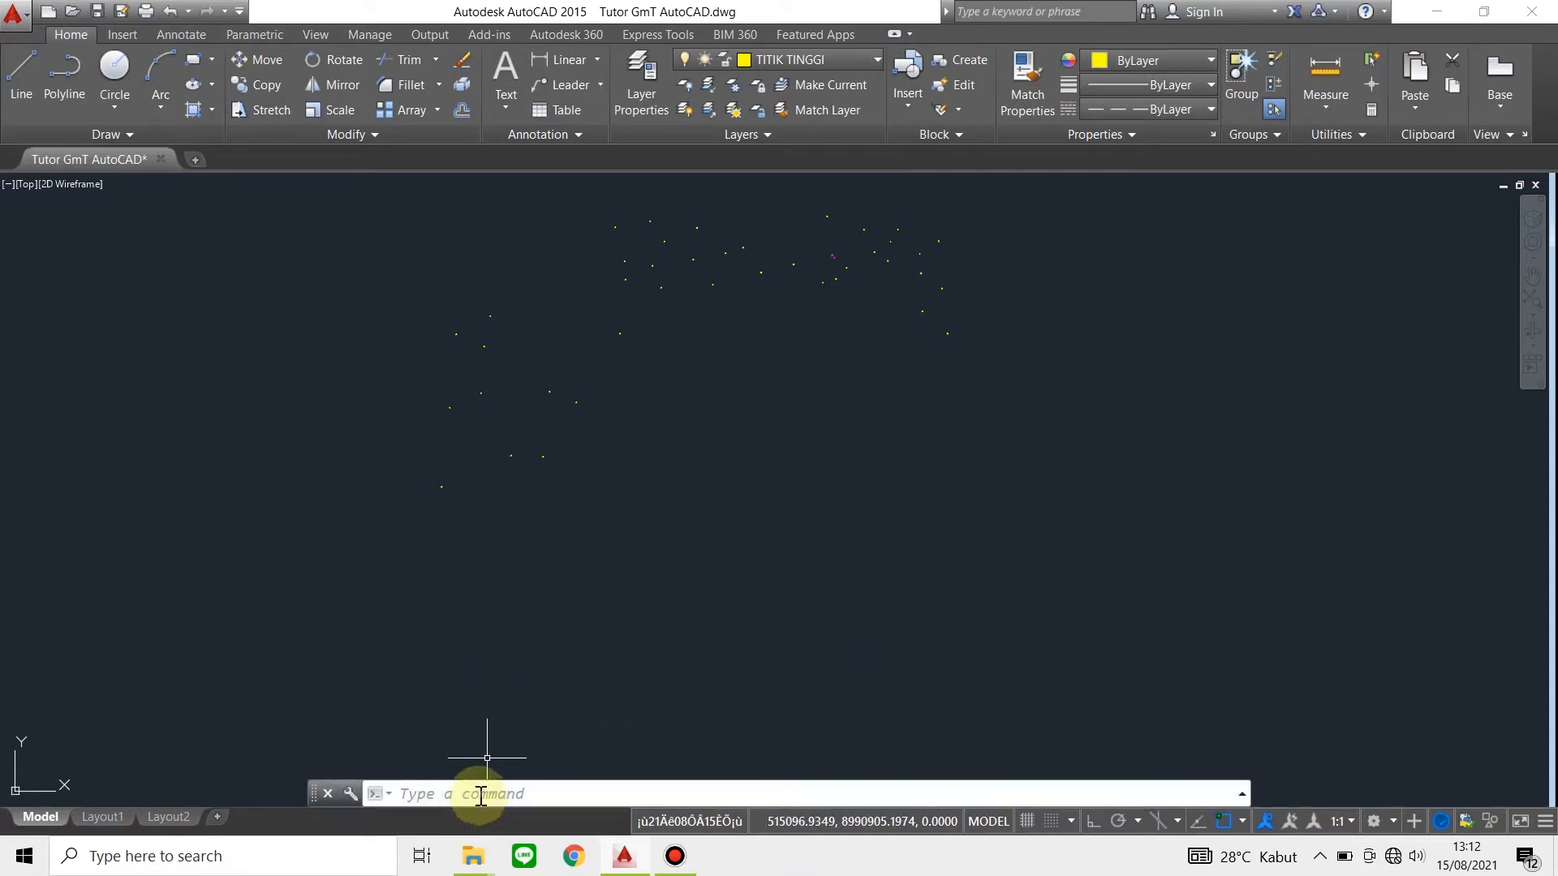
Start the MAPCLEAN drawing cleanup and restrict the included objects to the TITIK TINGGI layer
type("CLEAN")
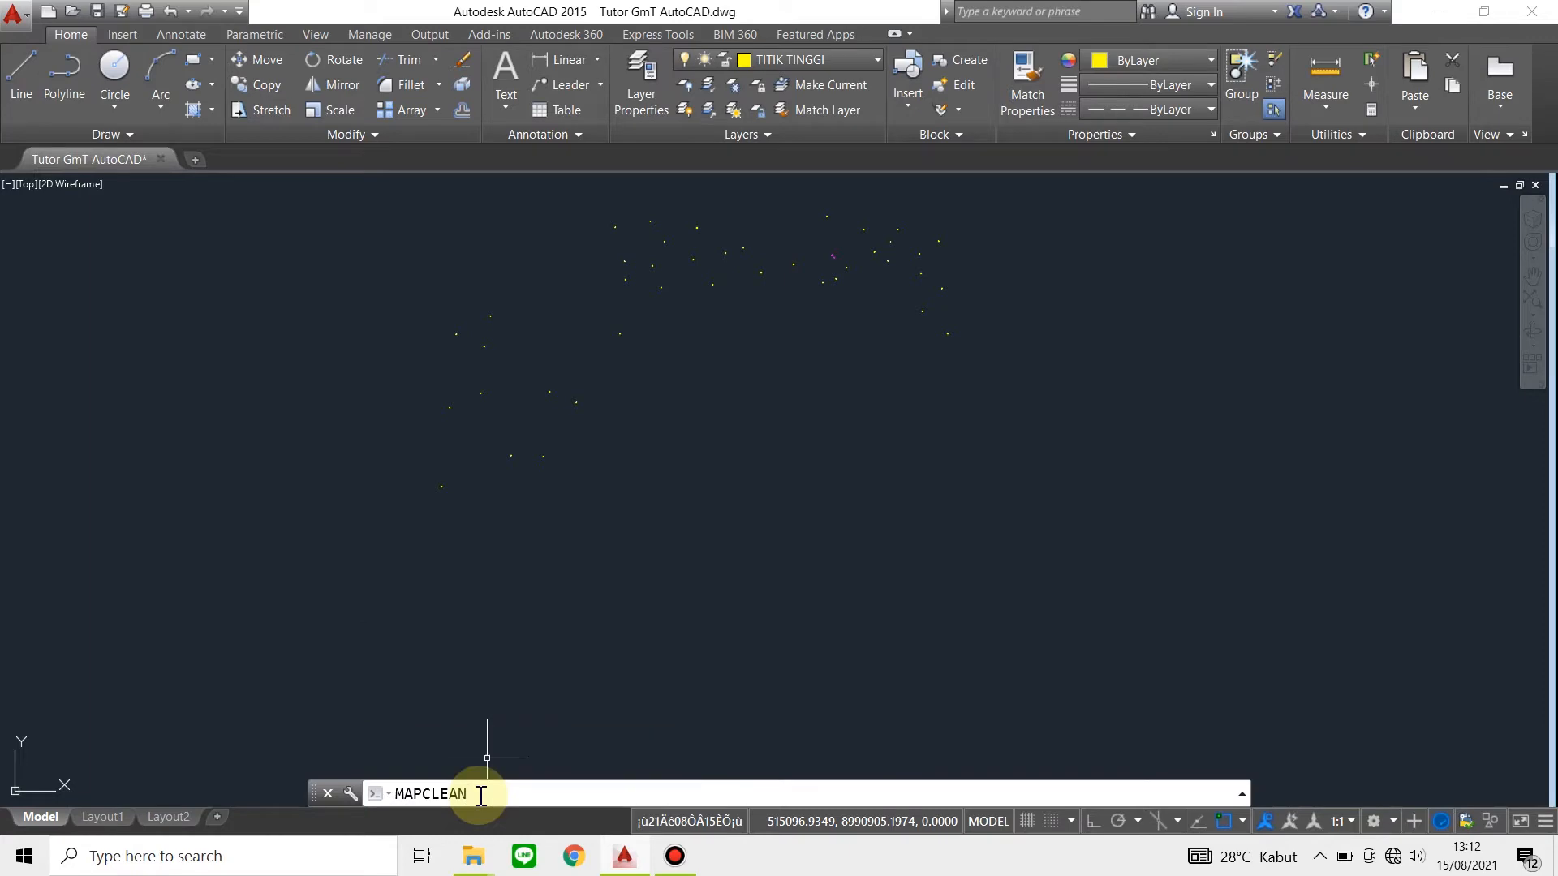
key("Return")
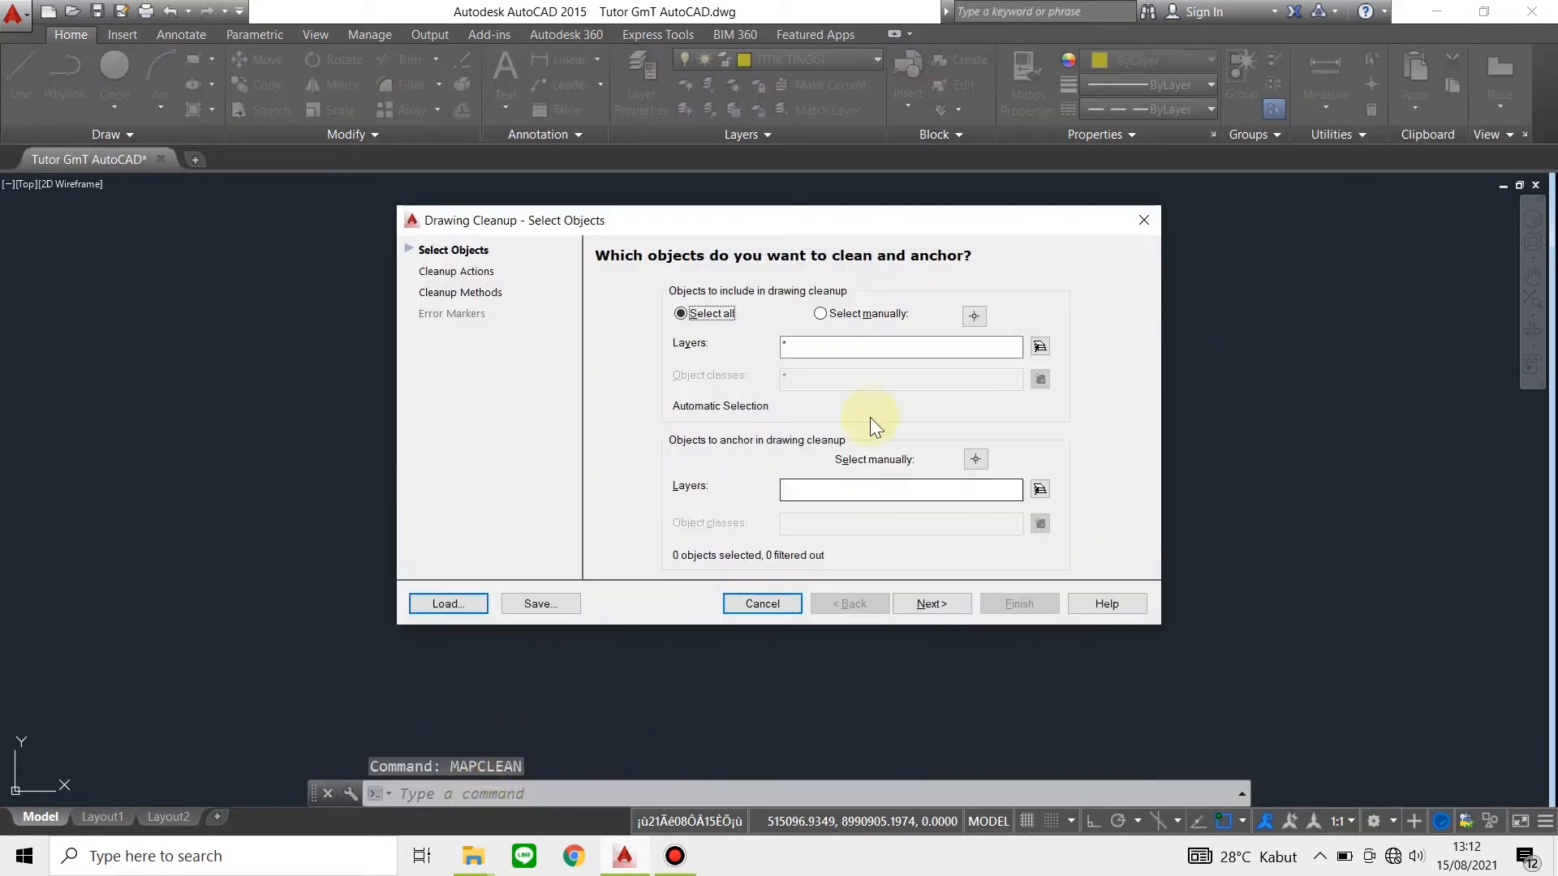
left_click(1041, 347)
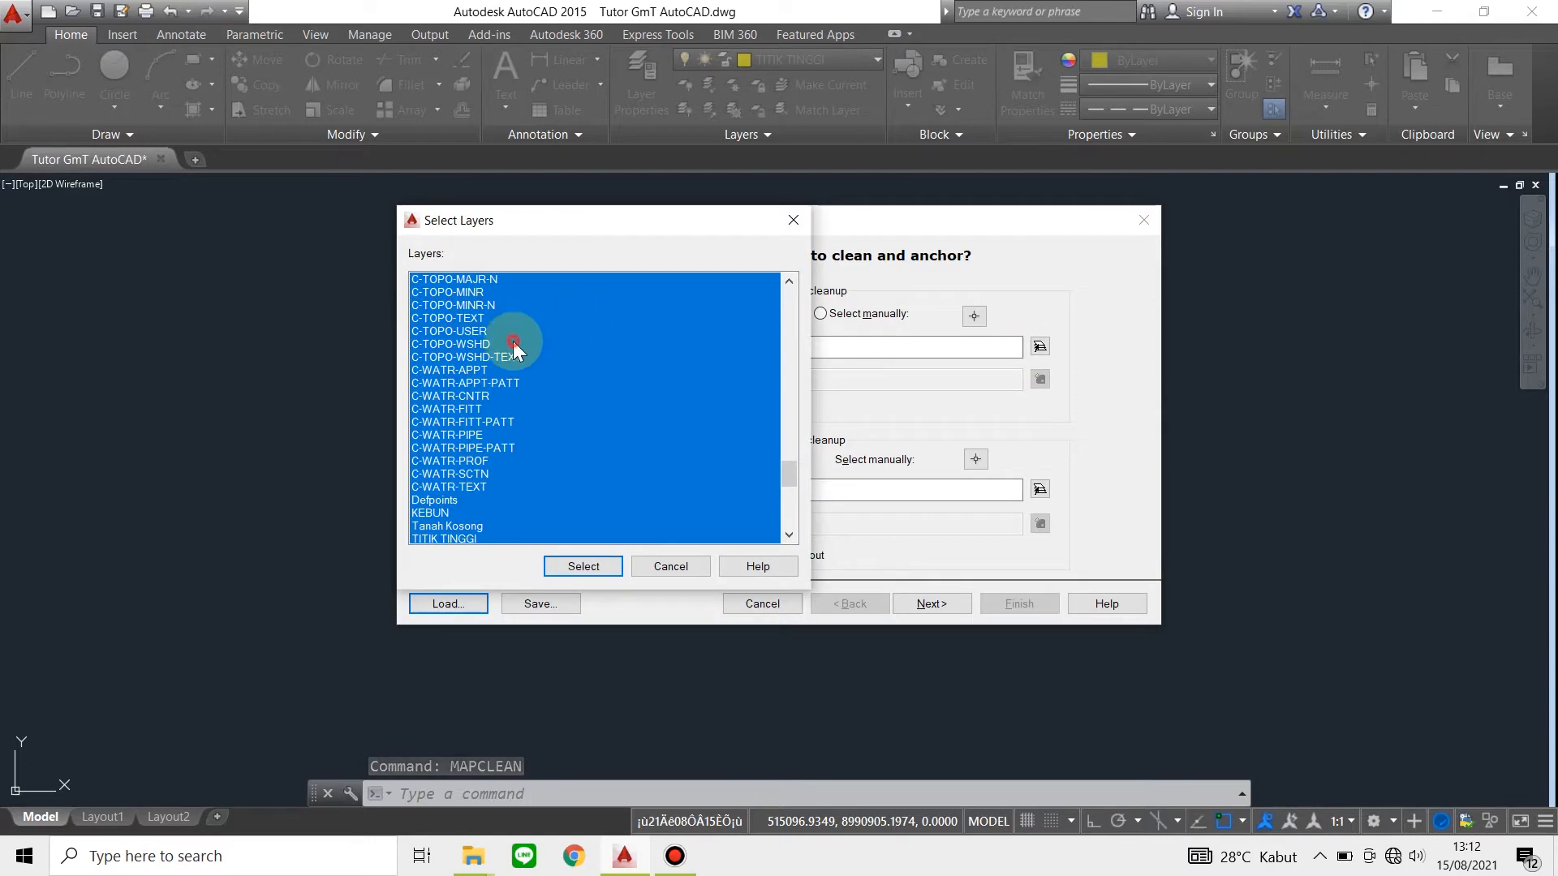
left_click(512, 343)
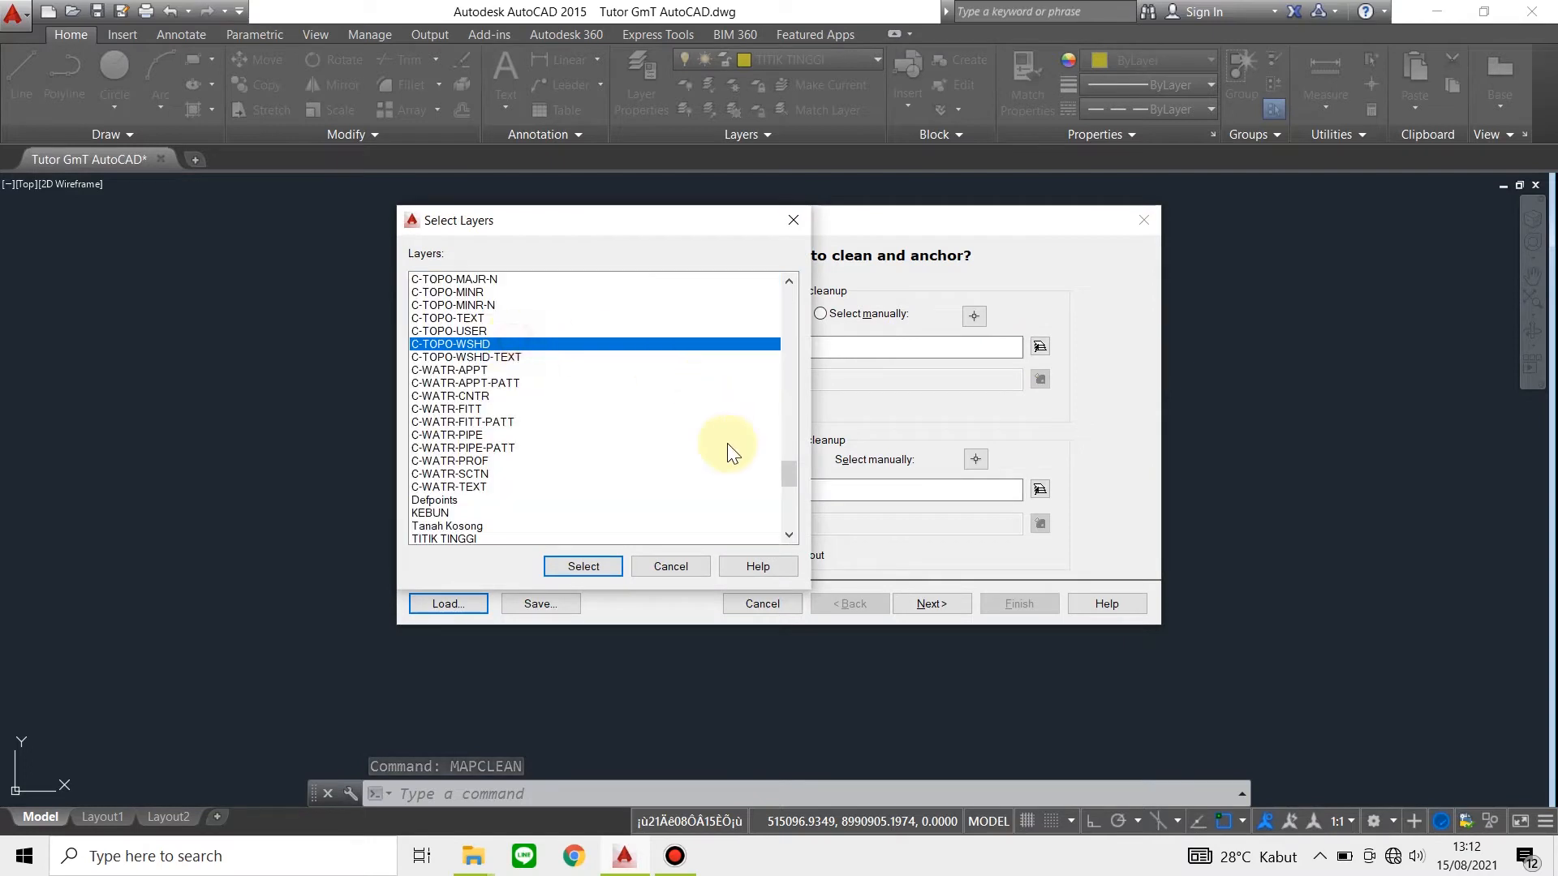
left_click(503, 539)
left_click(599, 567)
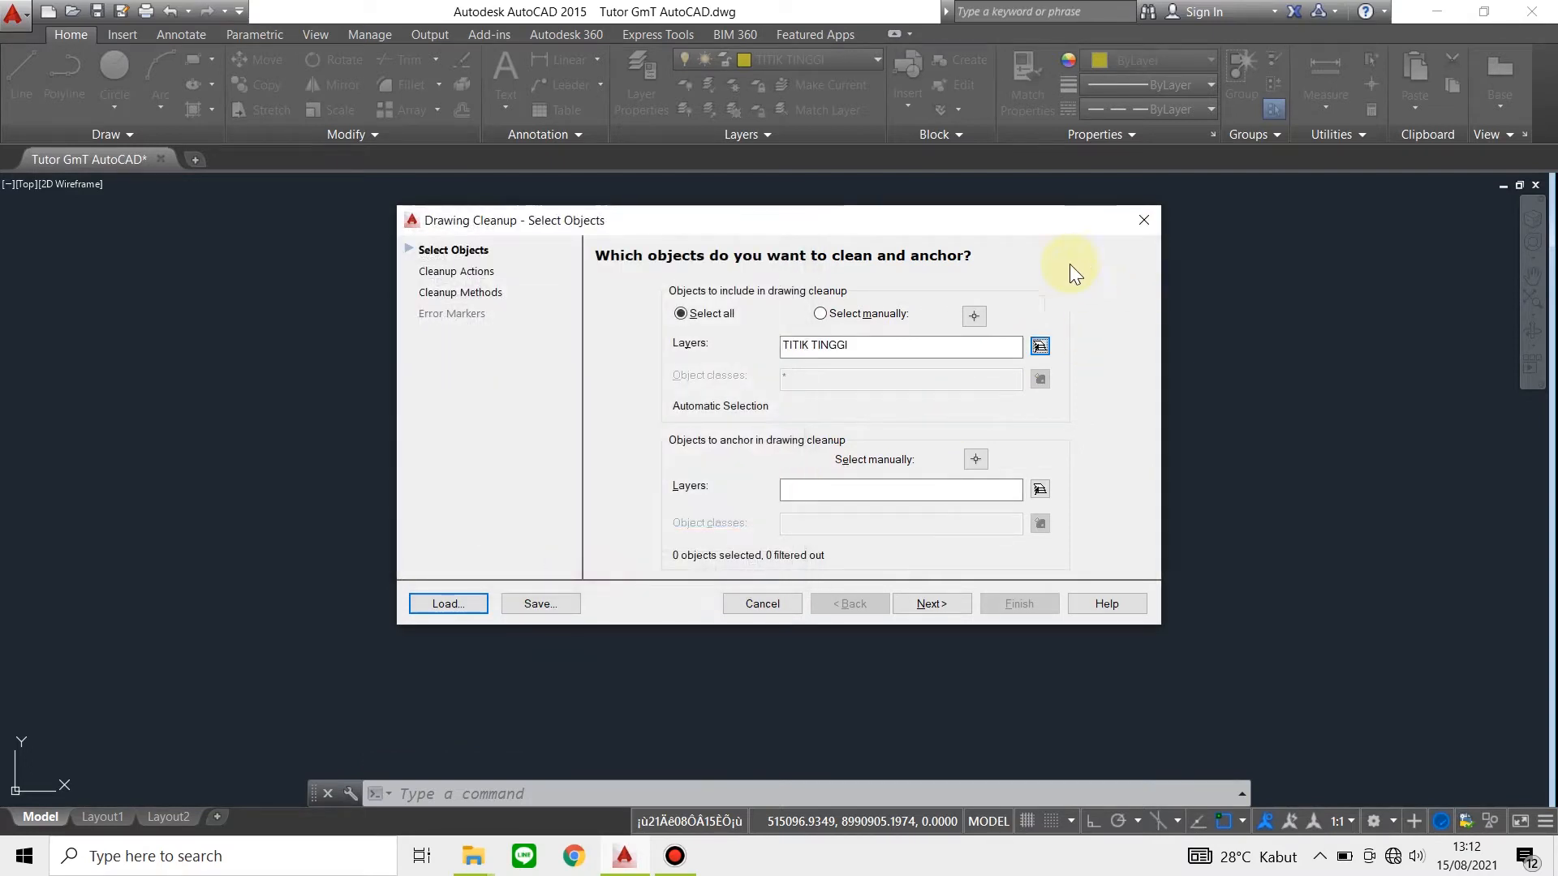
Switch the cleanup to manual object selection, window-select all visible height points, and continue to the cleanup actions
left_click(835, 313)
left_click(978, 318)
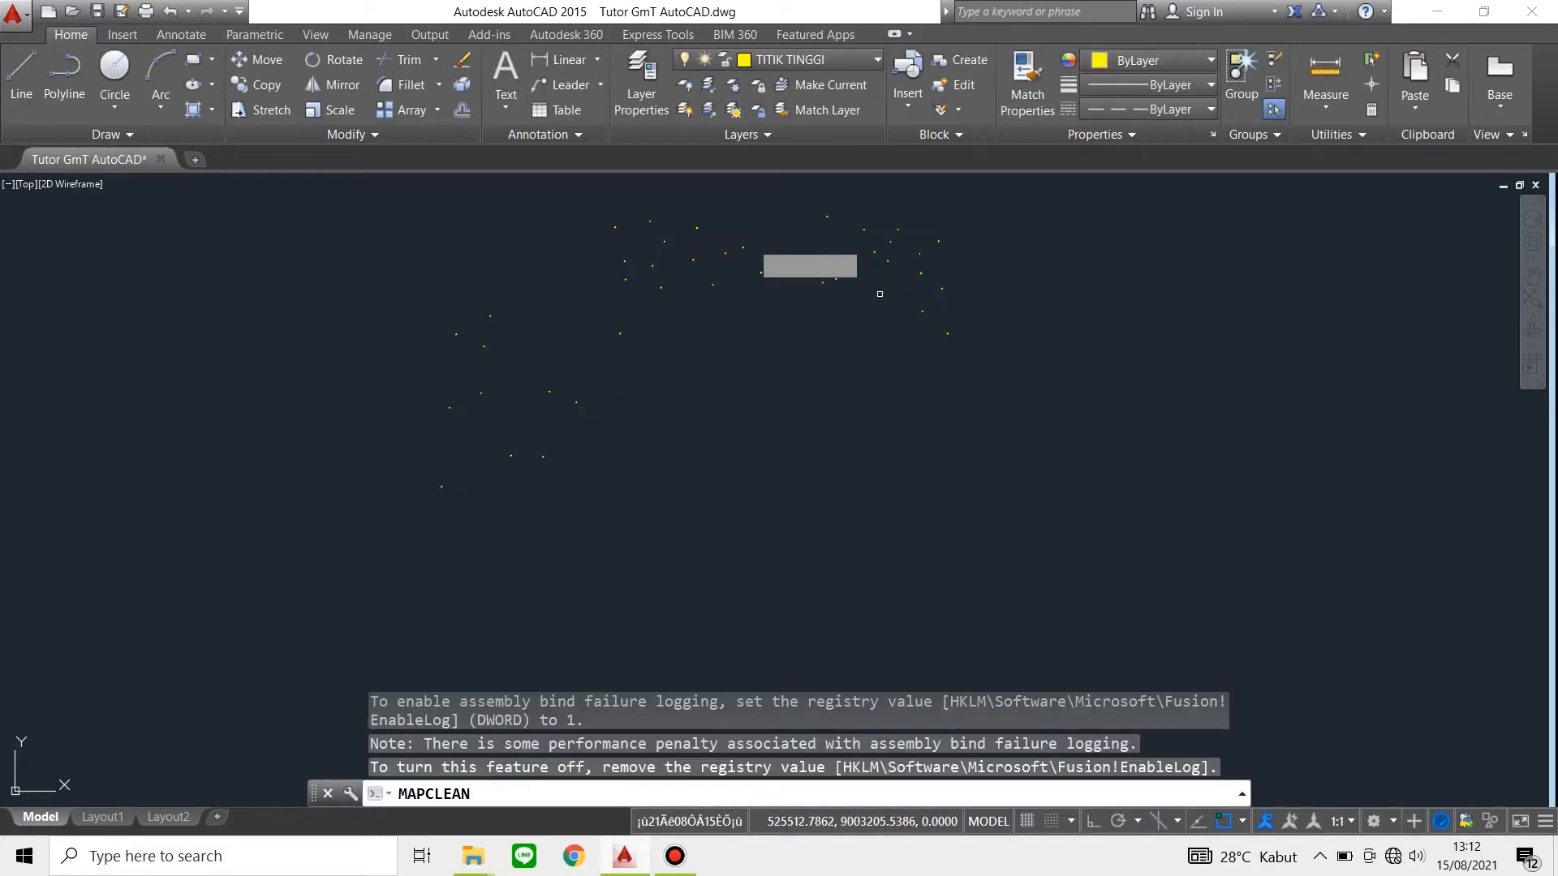
left_click(328, 194)
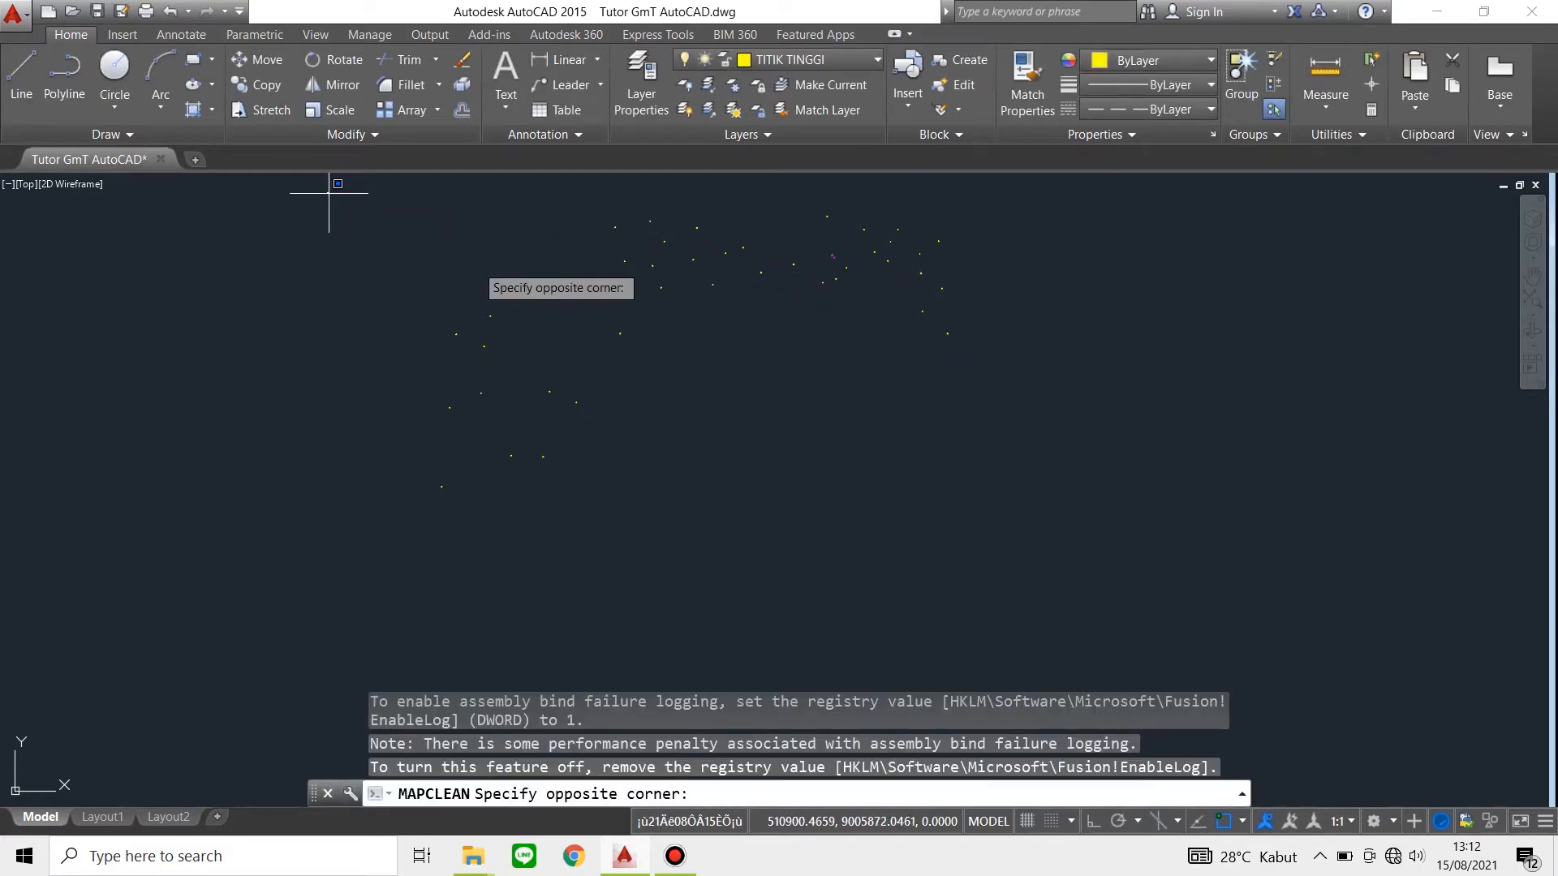
left_click(1151, 604)
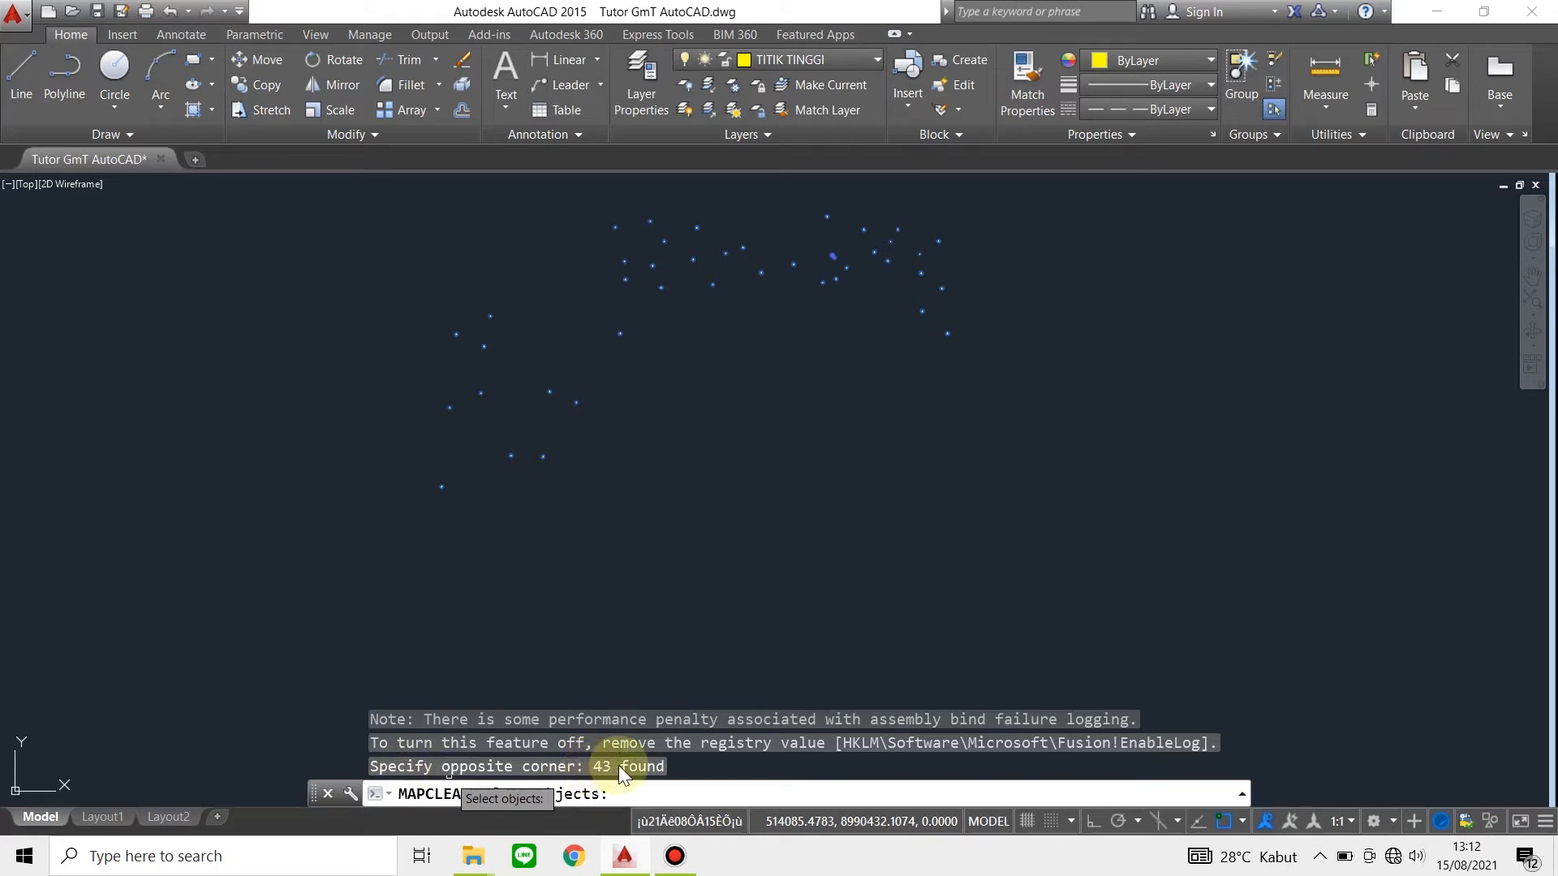
key("Return")
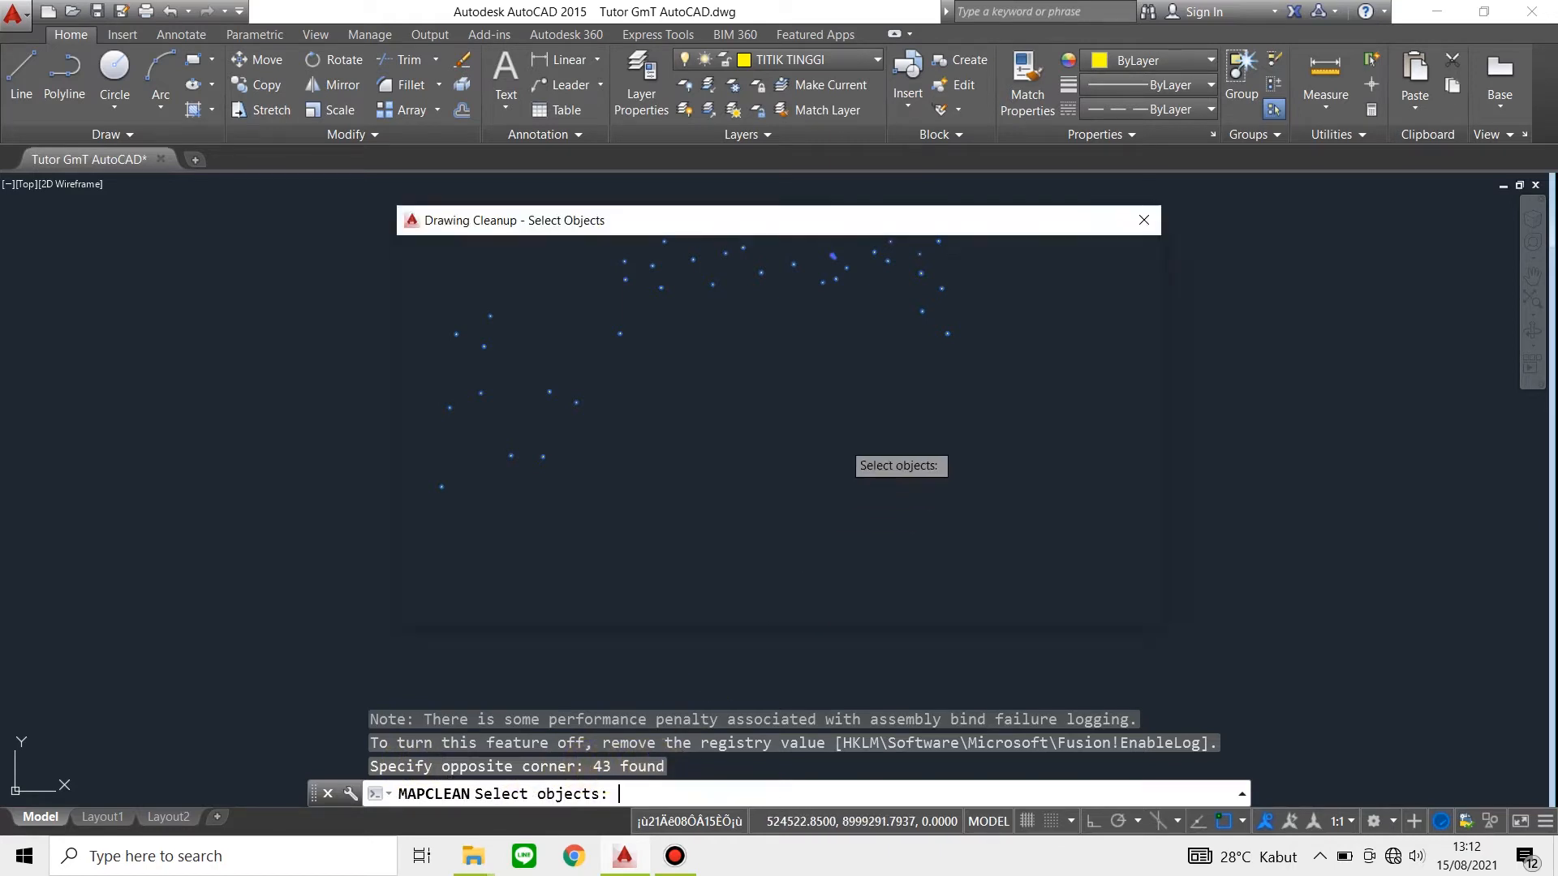
left_click(948, 606)
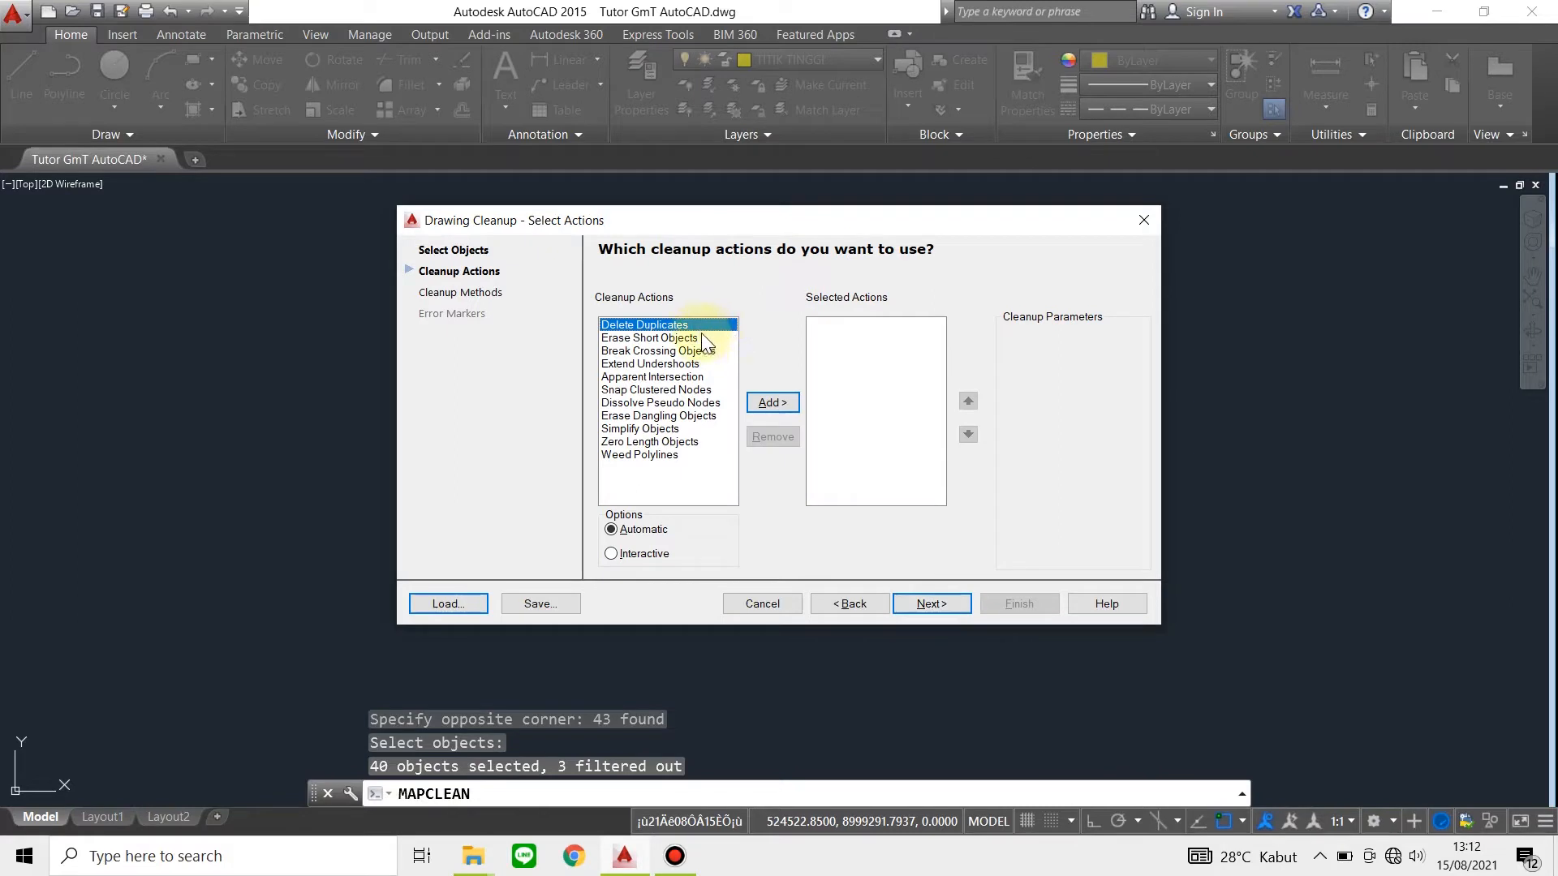
key("shift+Down")
key("shift+Down")
key("shift+Down")
key("shift+Down")
key("shift+Down")
key("shift+Down")
key("shift+Down")
key("shift+Down")
key("shift+Down")
key("shift+Down")
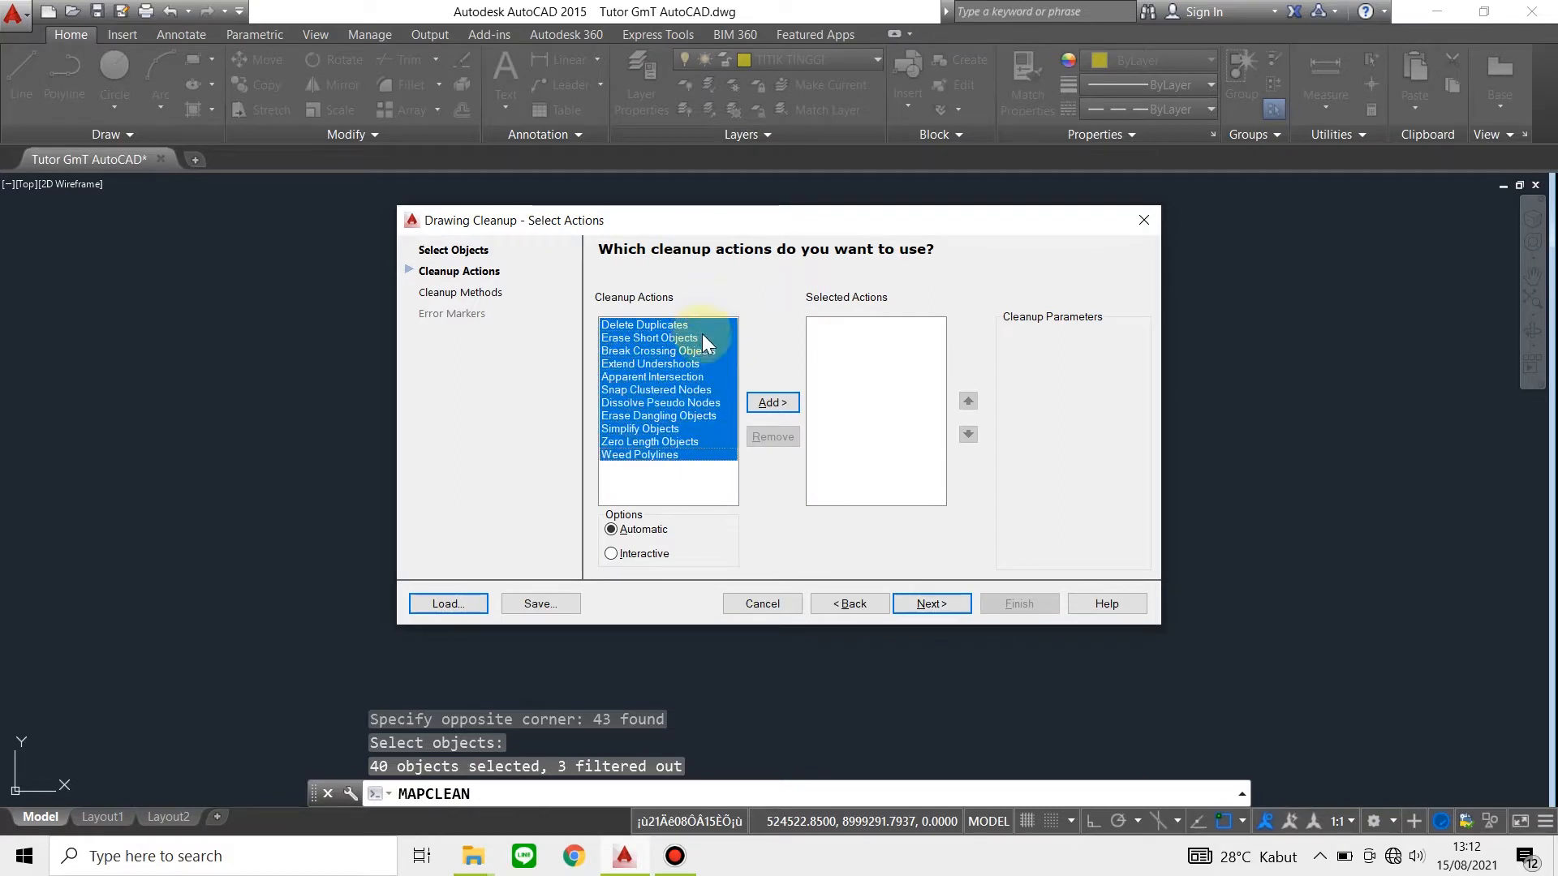
Add all cleanup actions, from Delete Duplicates through Weed Polylines, to the selected actions
left_click(715, 329)
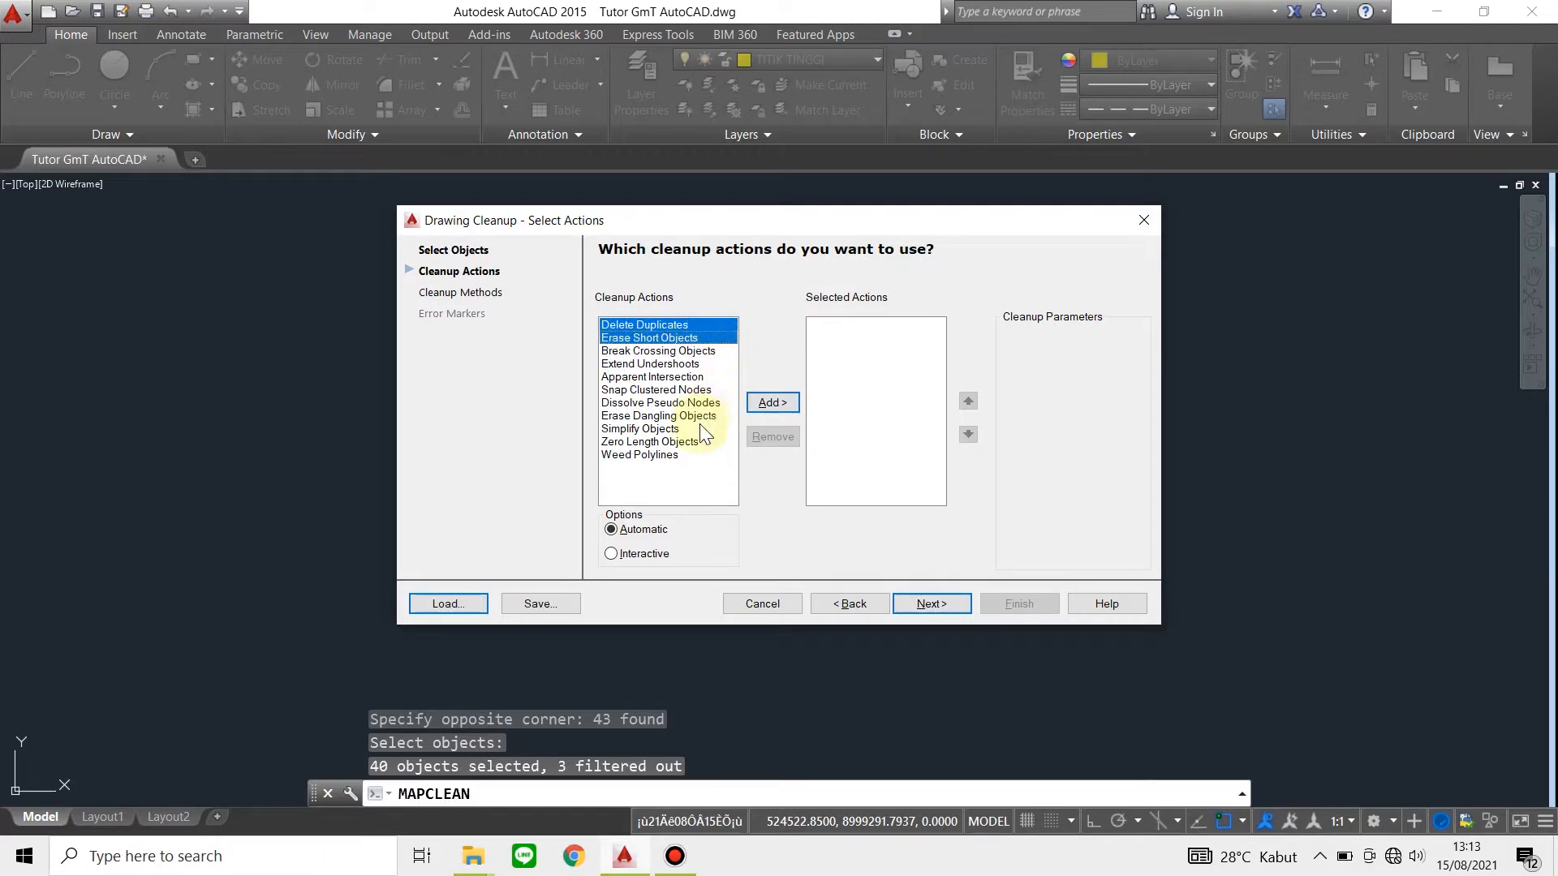
key("shift+Down")
key("shift+Down")
key("shift+Down")
key("shift+Down")
key("shift+Down")
key("shift+Down")
key("shift+Down")
key("shift+Down")
key("shift+Down")
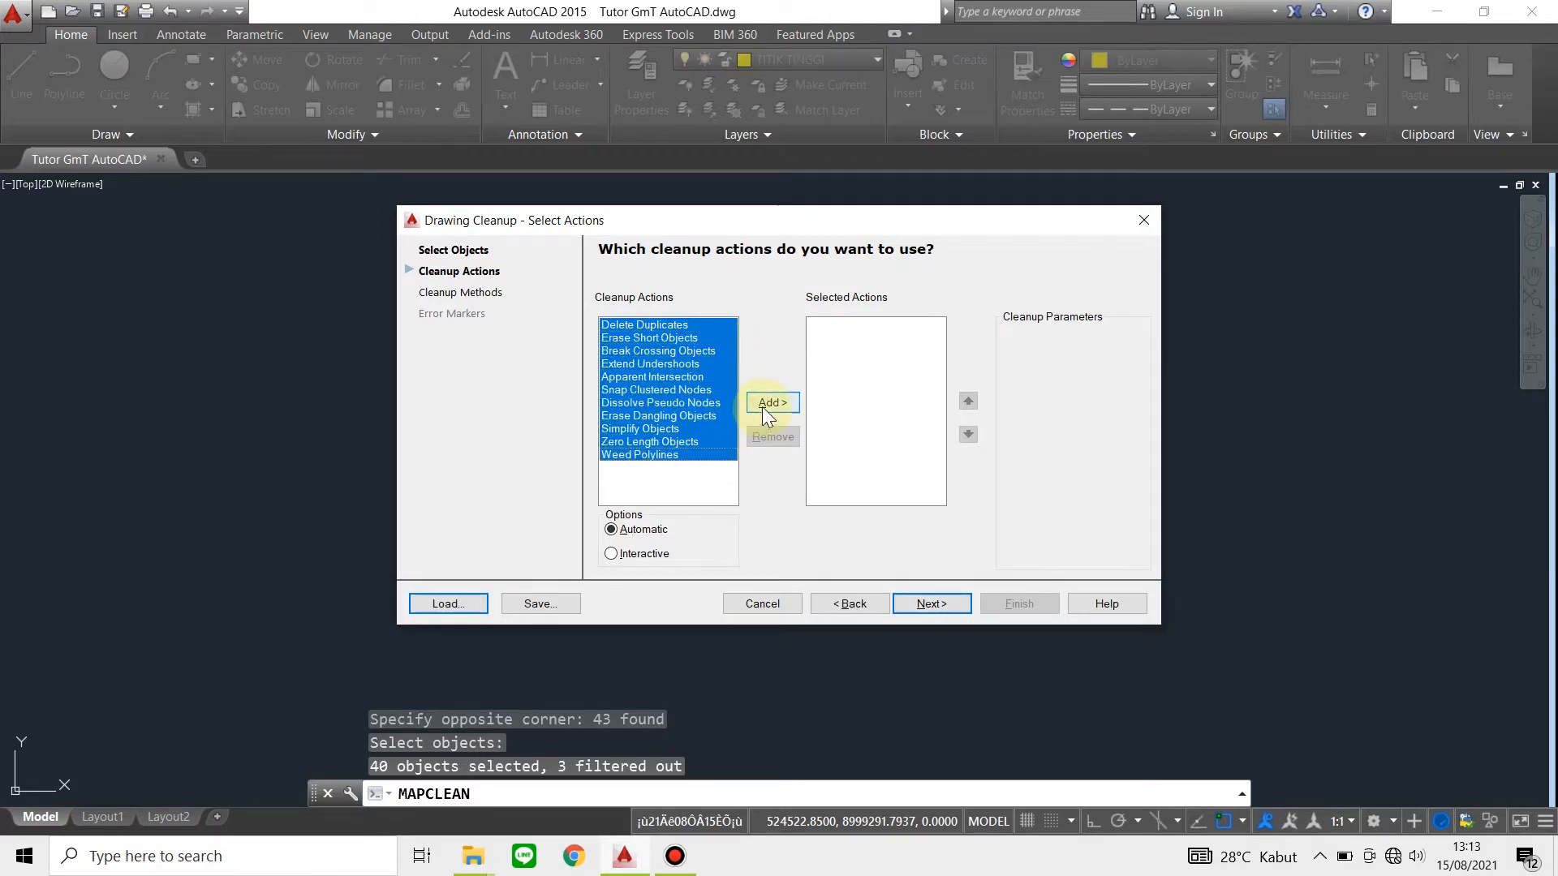
left_click(771, 404)
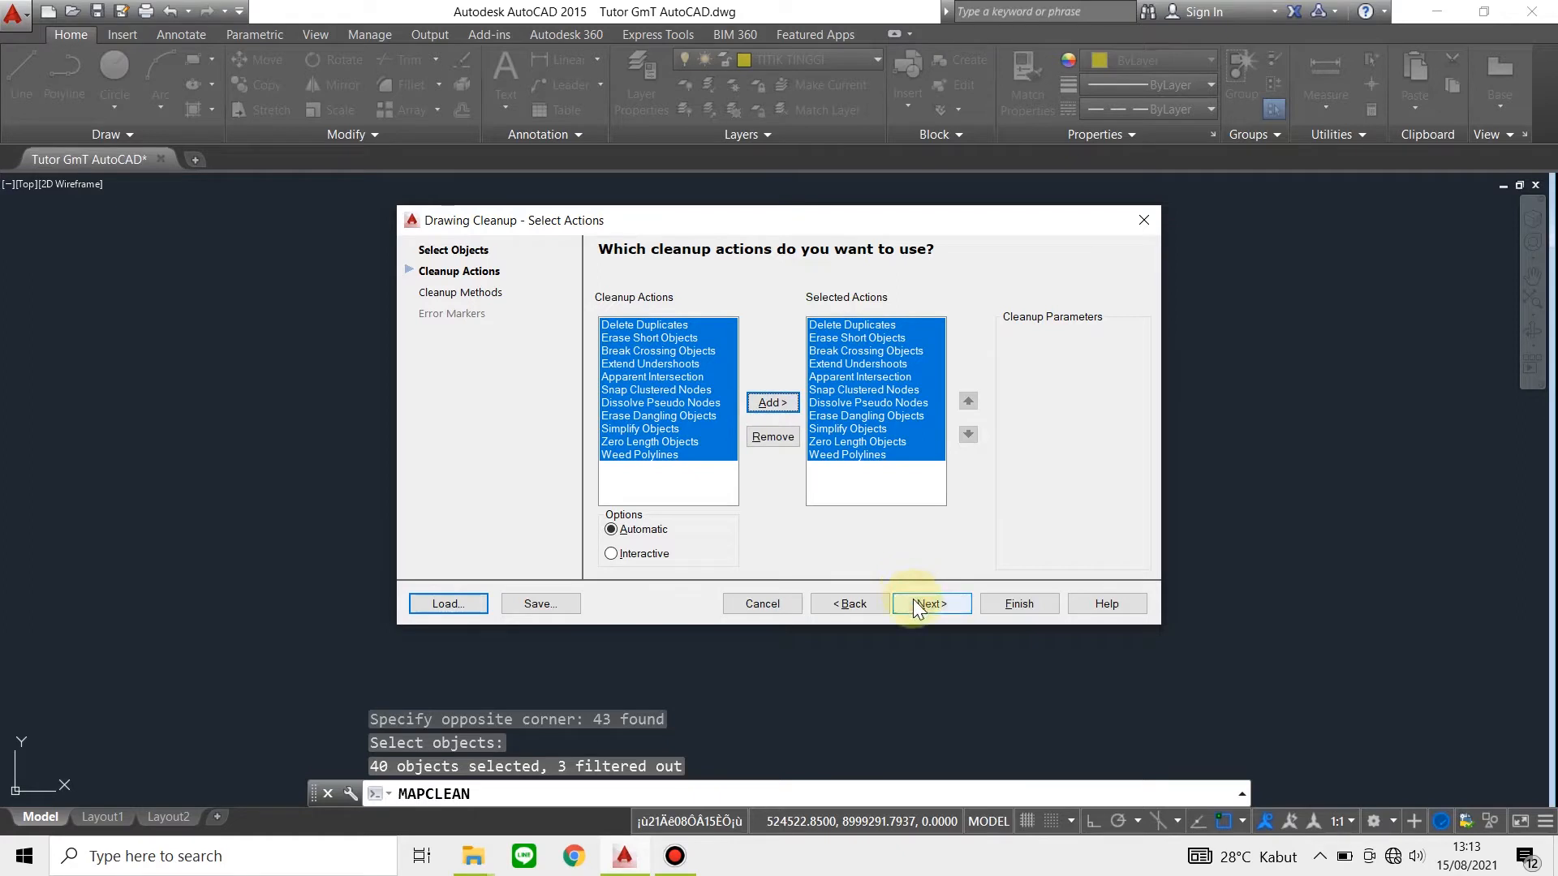
Remove Break Crossing Objects through Weed Polylines from the selected cleanup actions and finish the cleanup, modifying the original objects
left_click(679, 349)
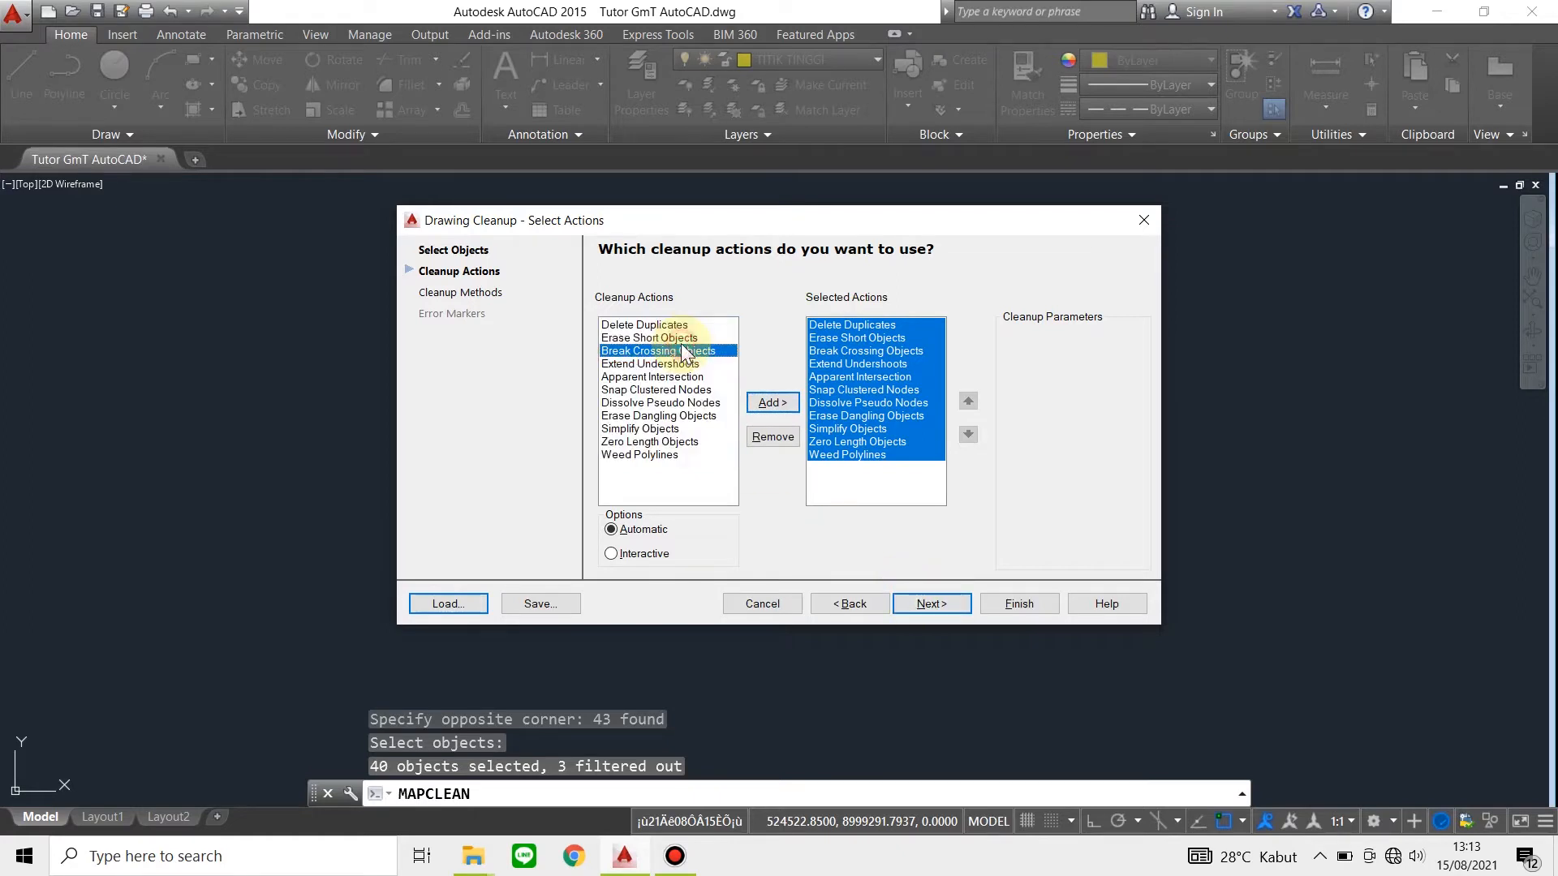
left_click(868, 351)
key("shift+Down")
key("shift+Down")
key("shift+Down")
key("shift+Down")
key("shift+Down")
key("shift+Down")
key("shift+Down")
key("shift+Down")
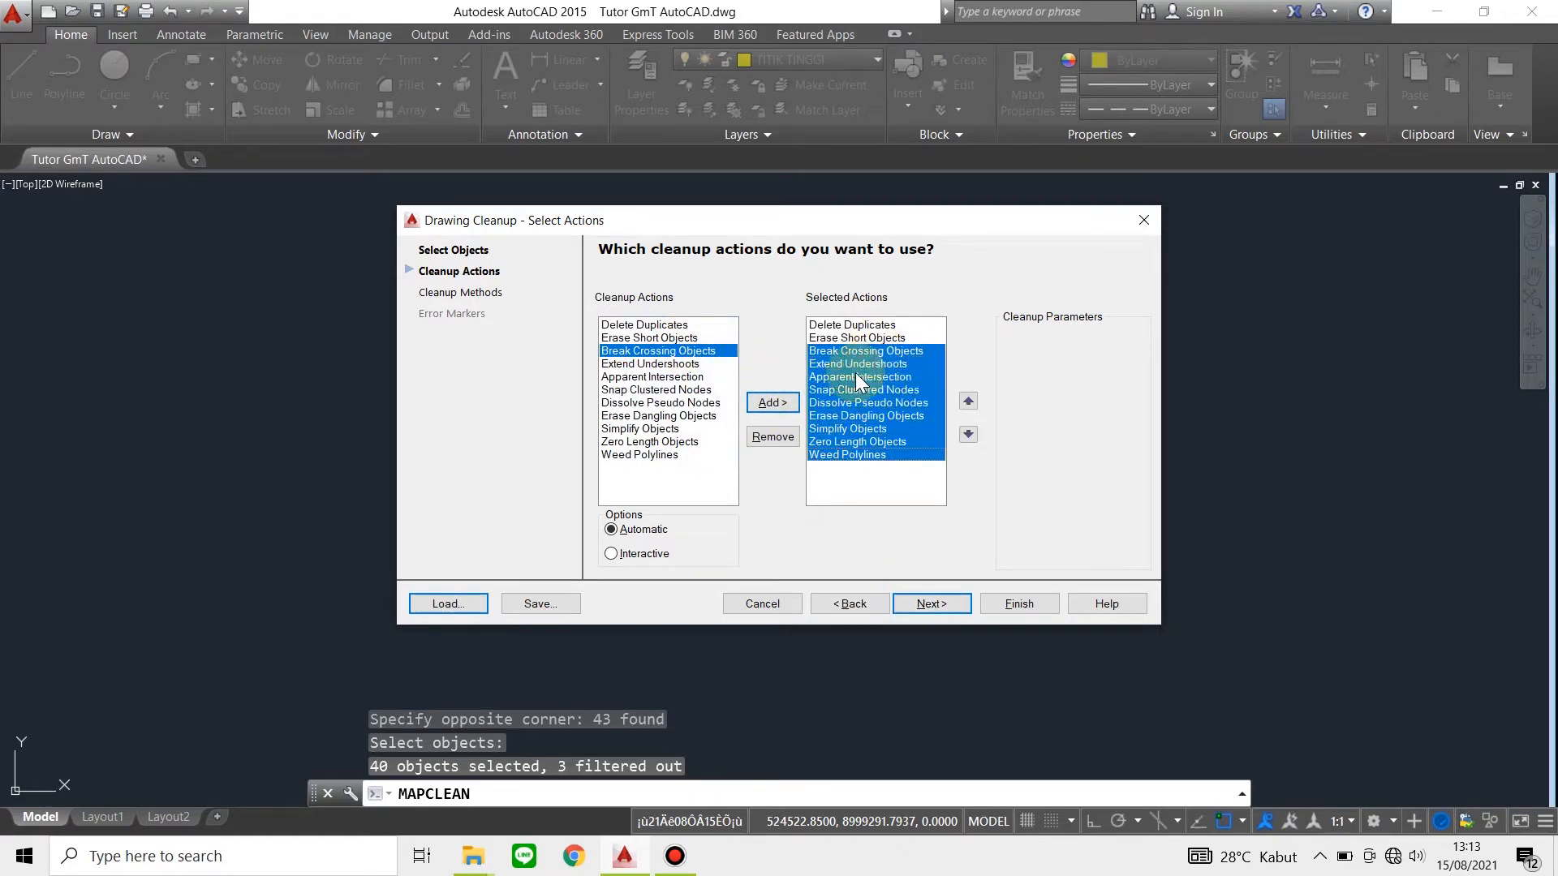
left_click(793, 435)
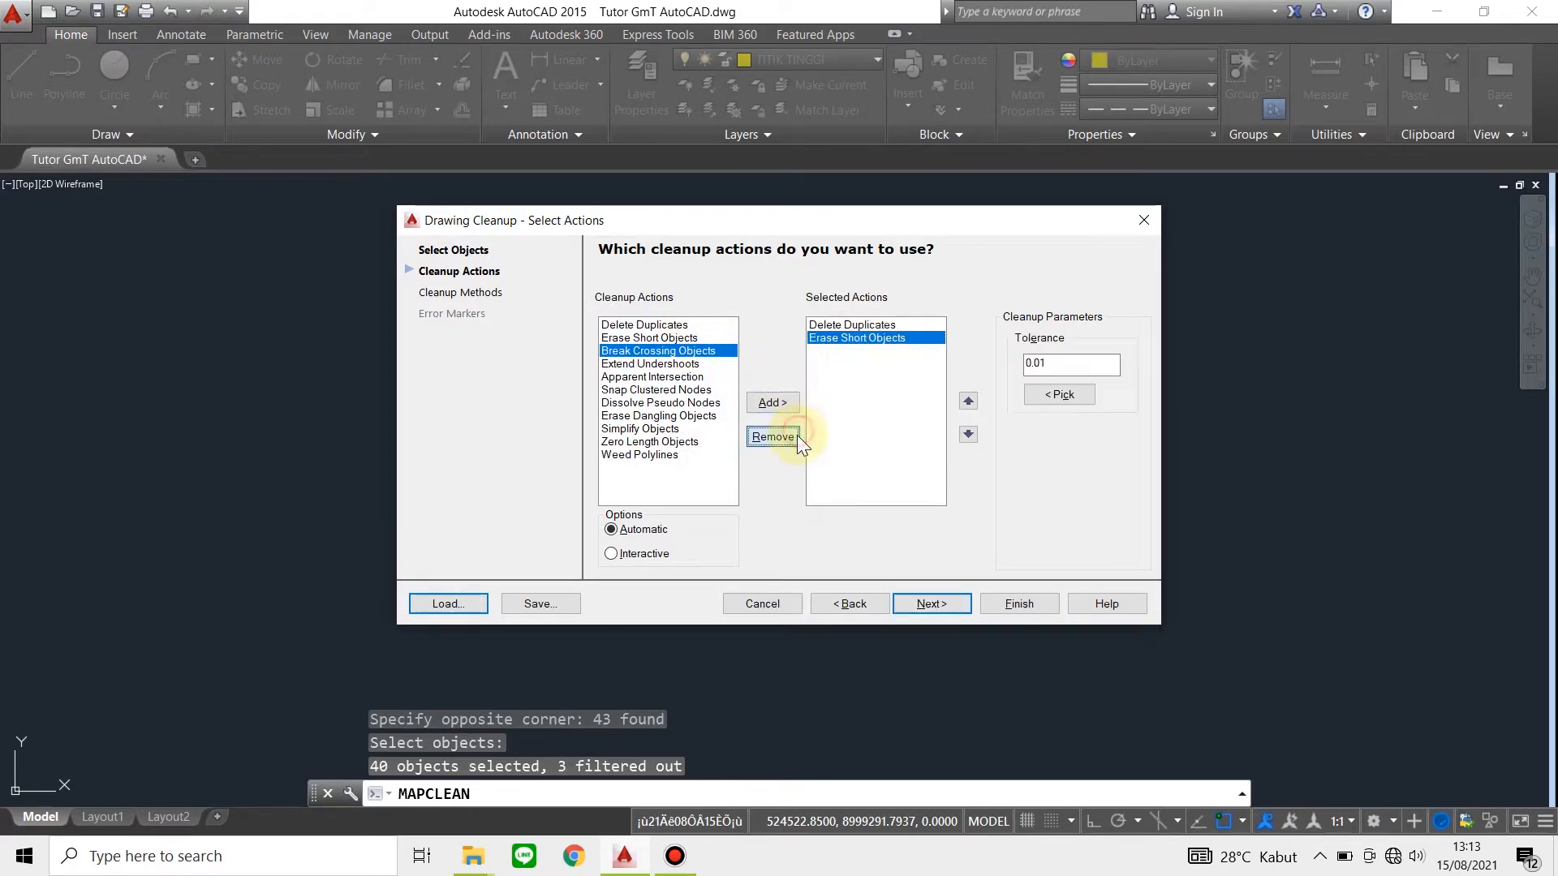
left_click(931, 601)
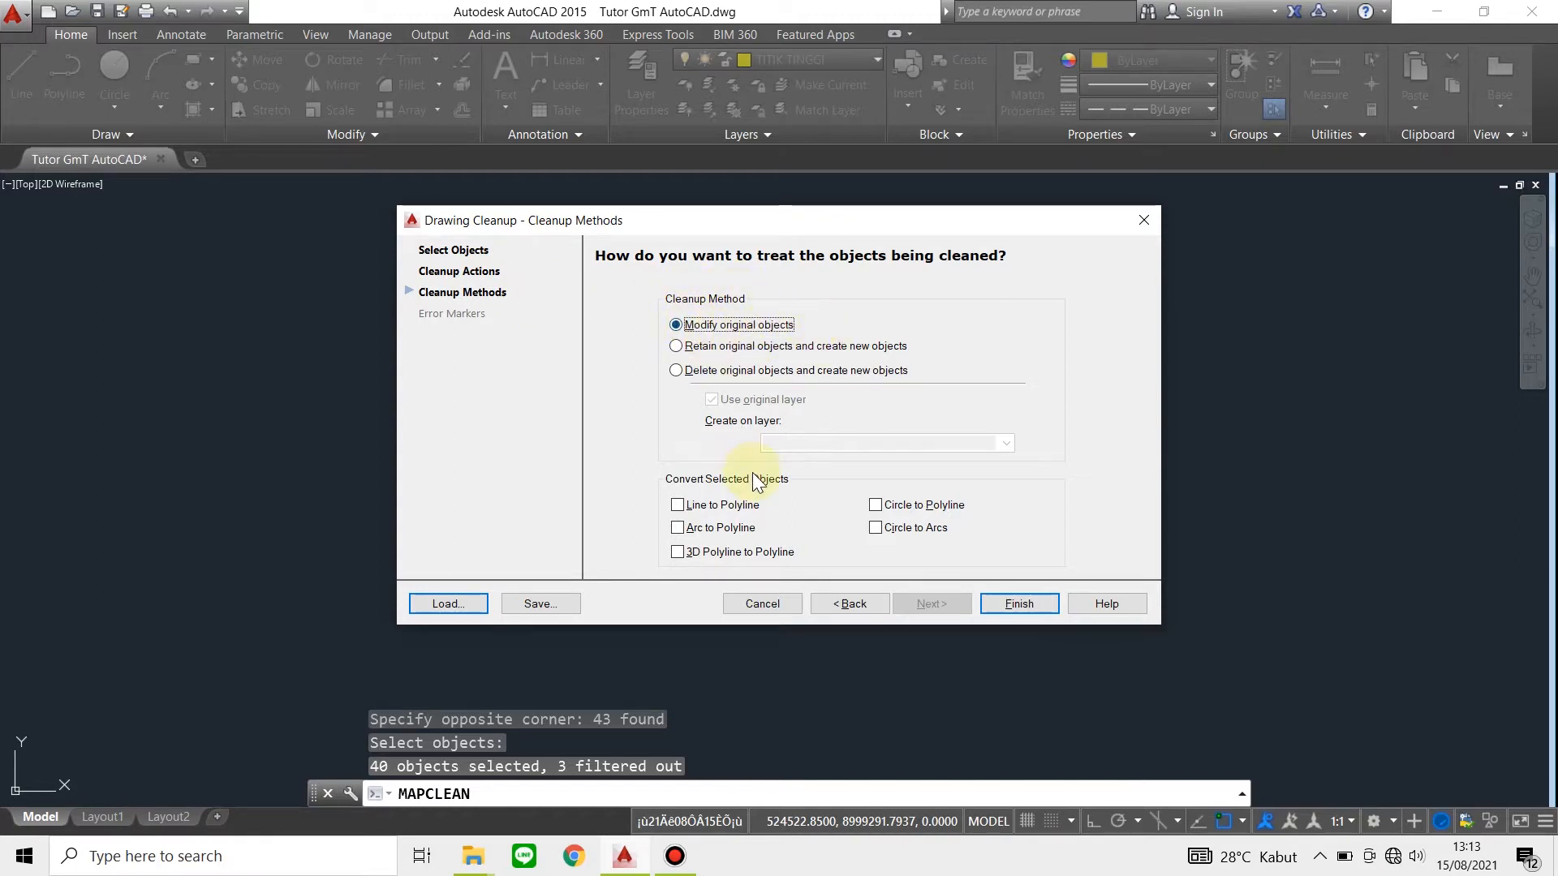
left_click(1024, 603)
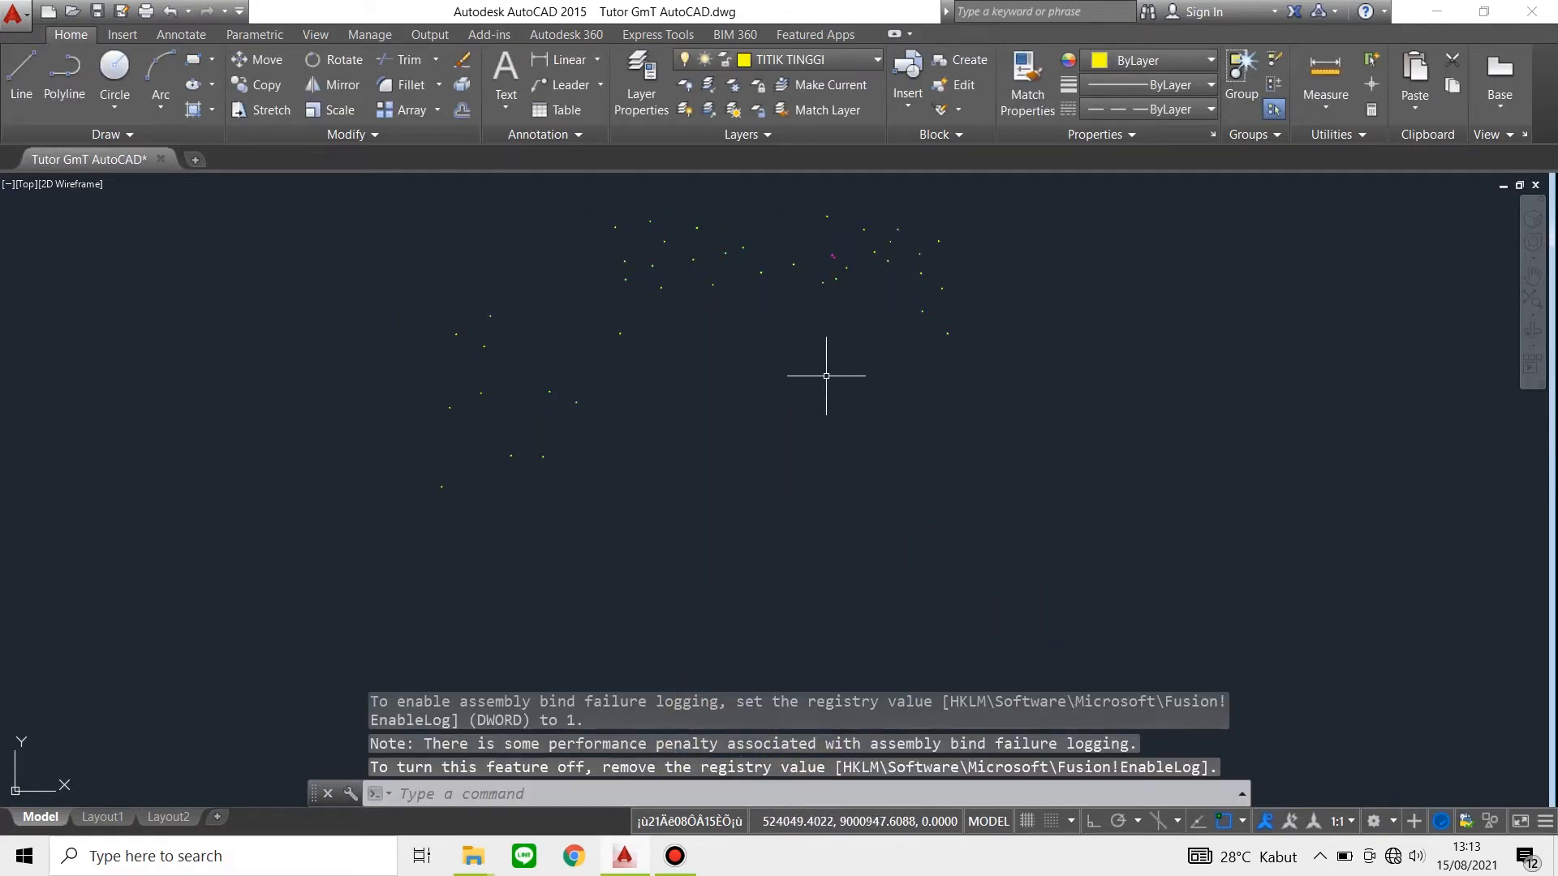
type("MAPTOPOCREATE")
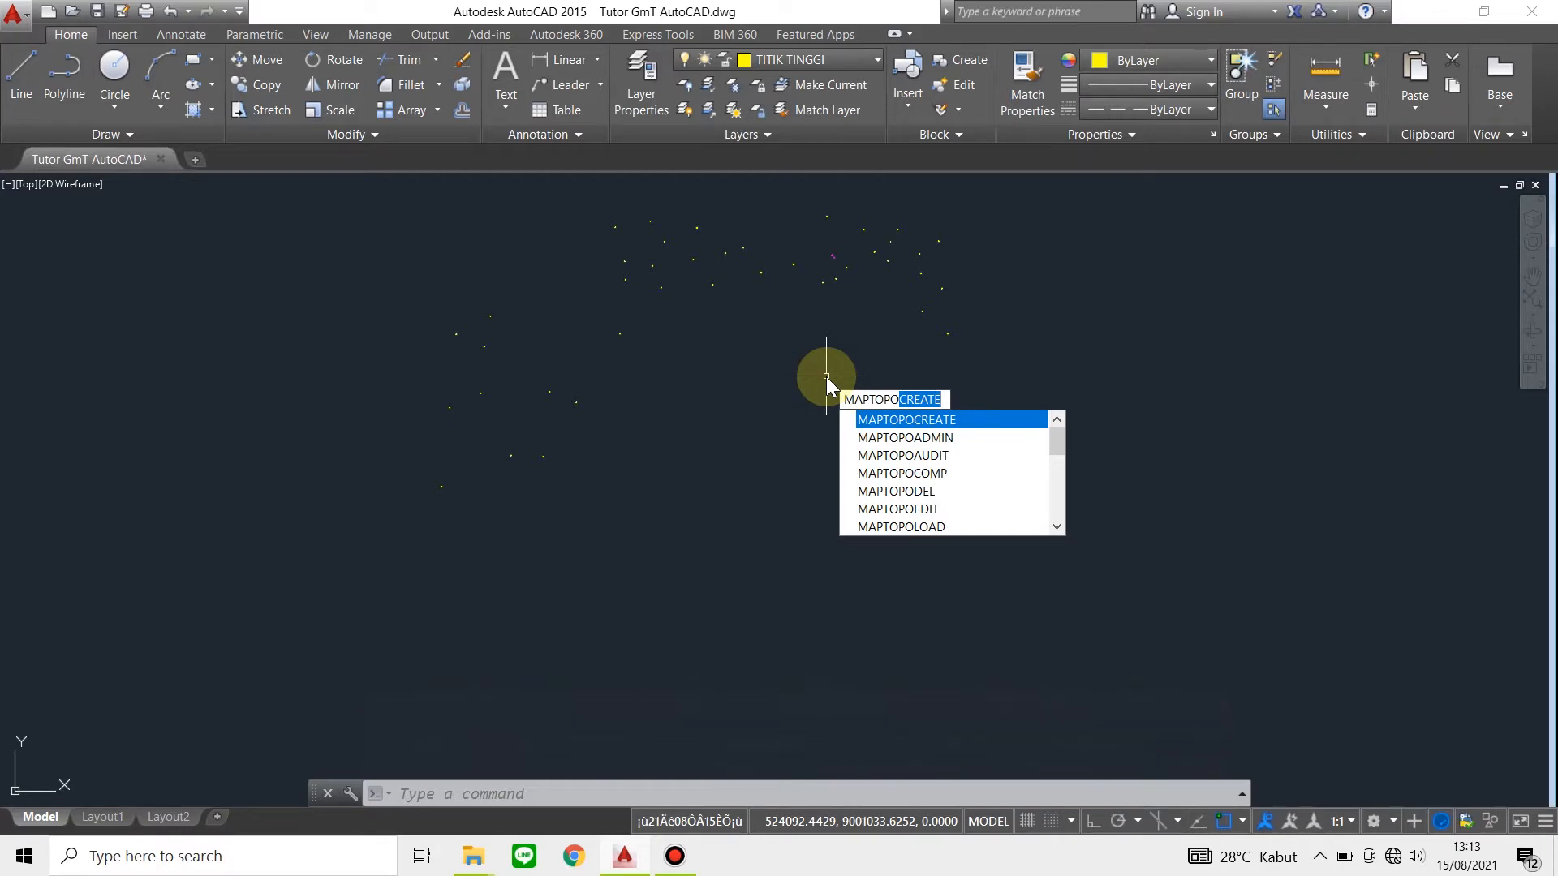
left_click(653, 795)
type("ms")
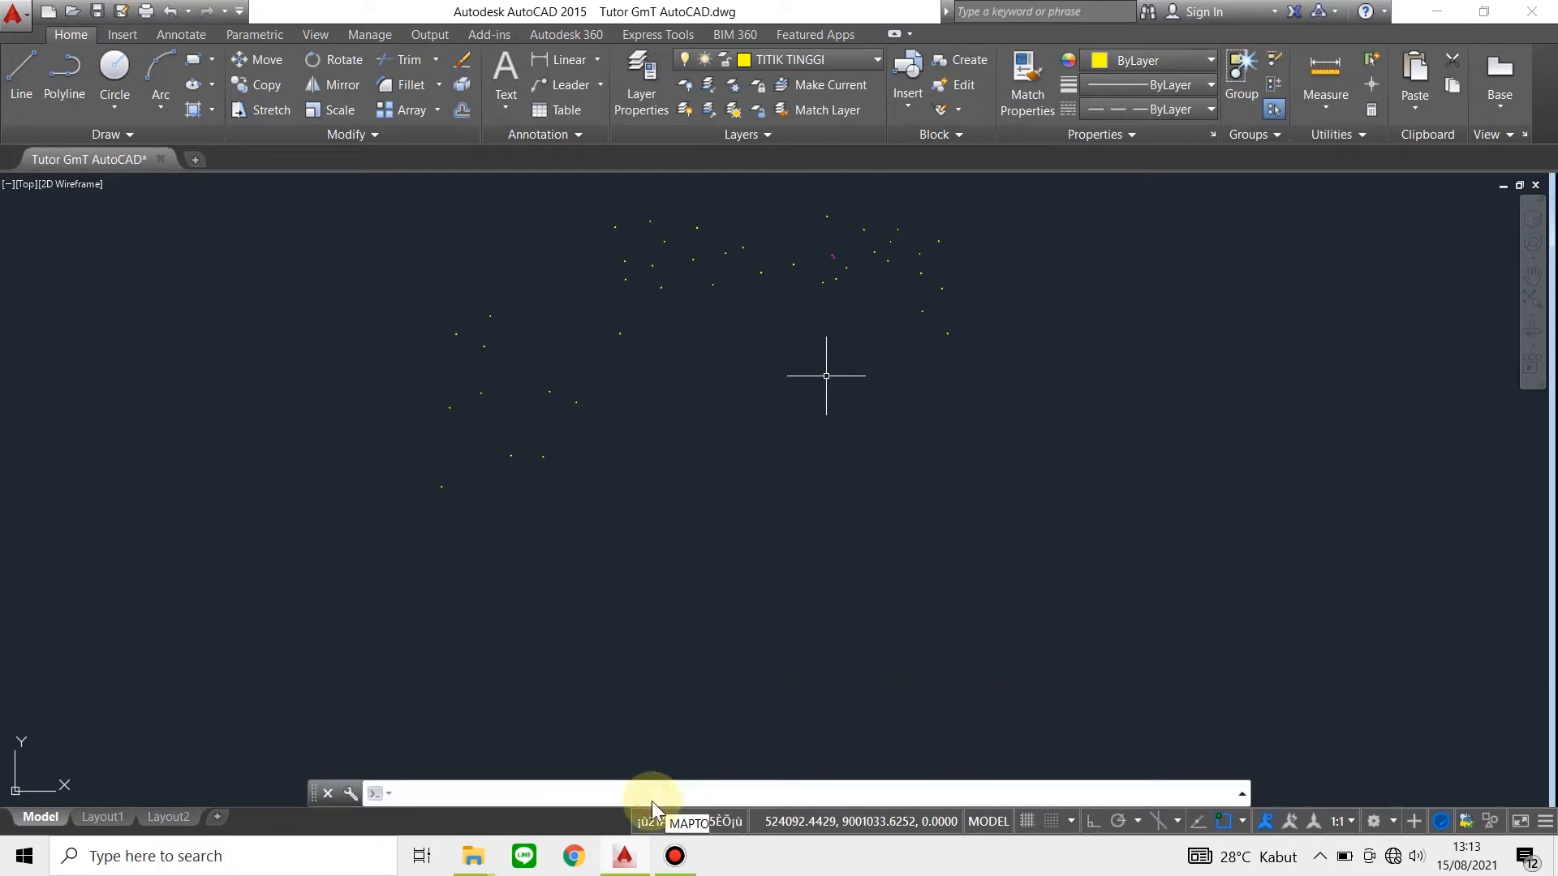
key("Escape")
Start MAPTOPOCREATE, set up a Node topology named TITIK_TINGGI, and continue to the node selection
left_click(624, 794)
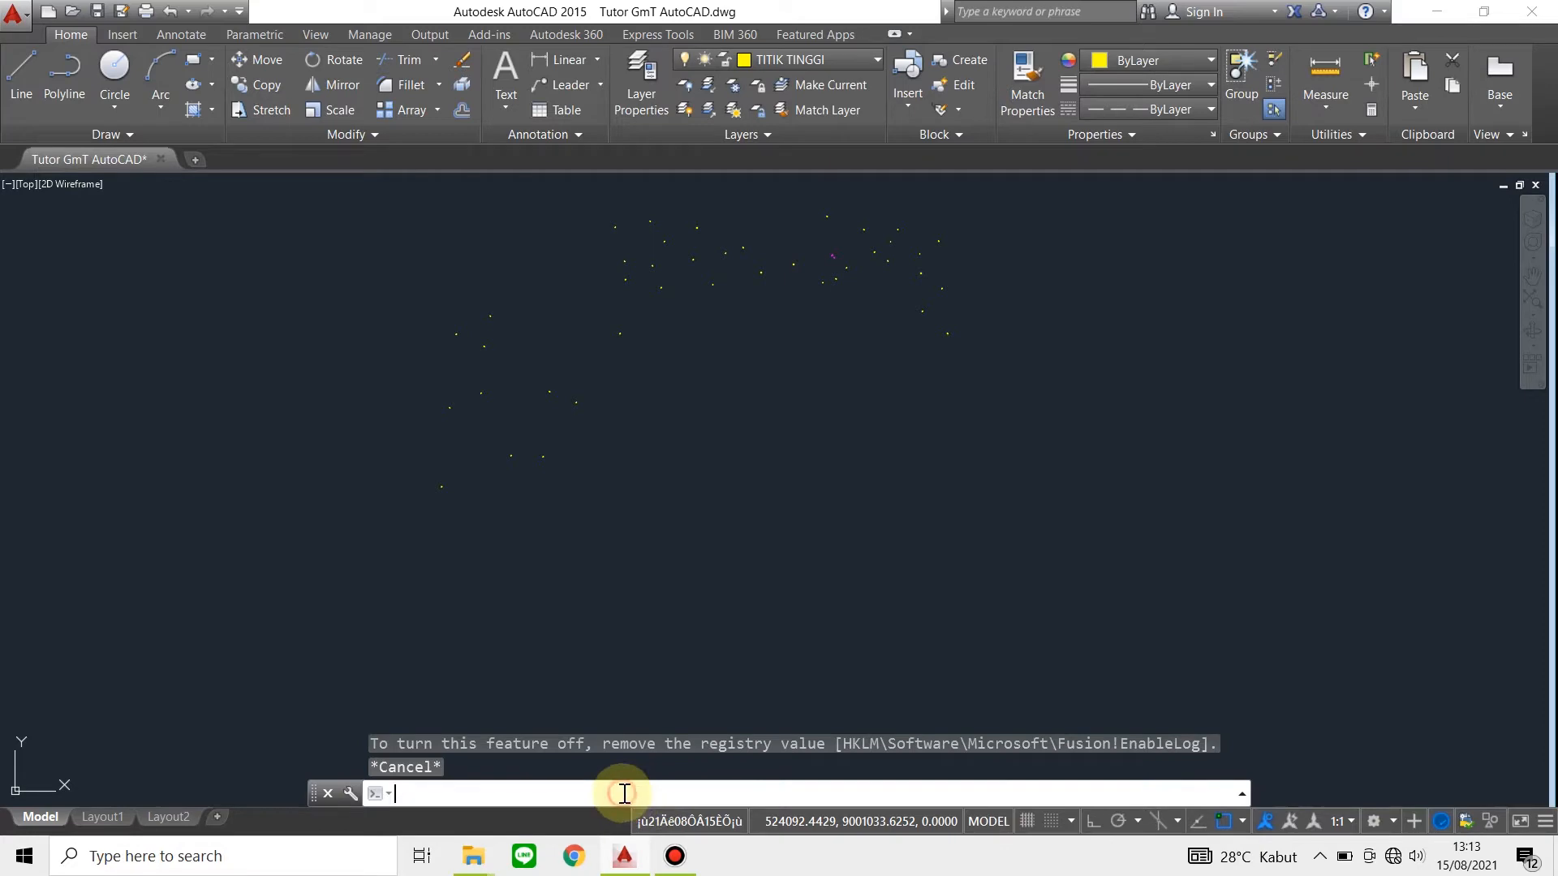
type("MAPTOPO")
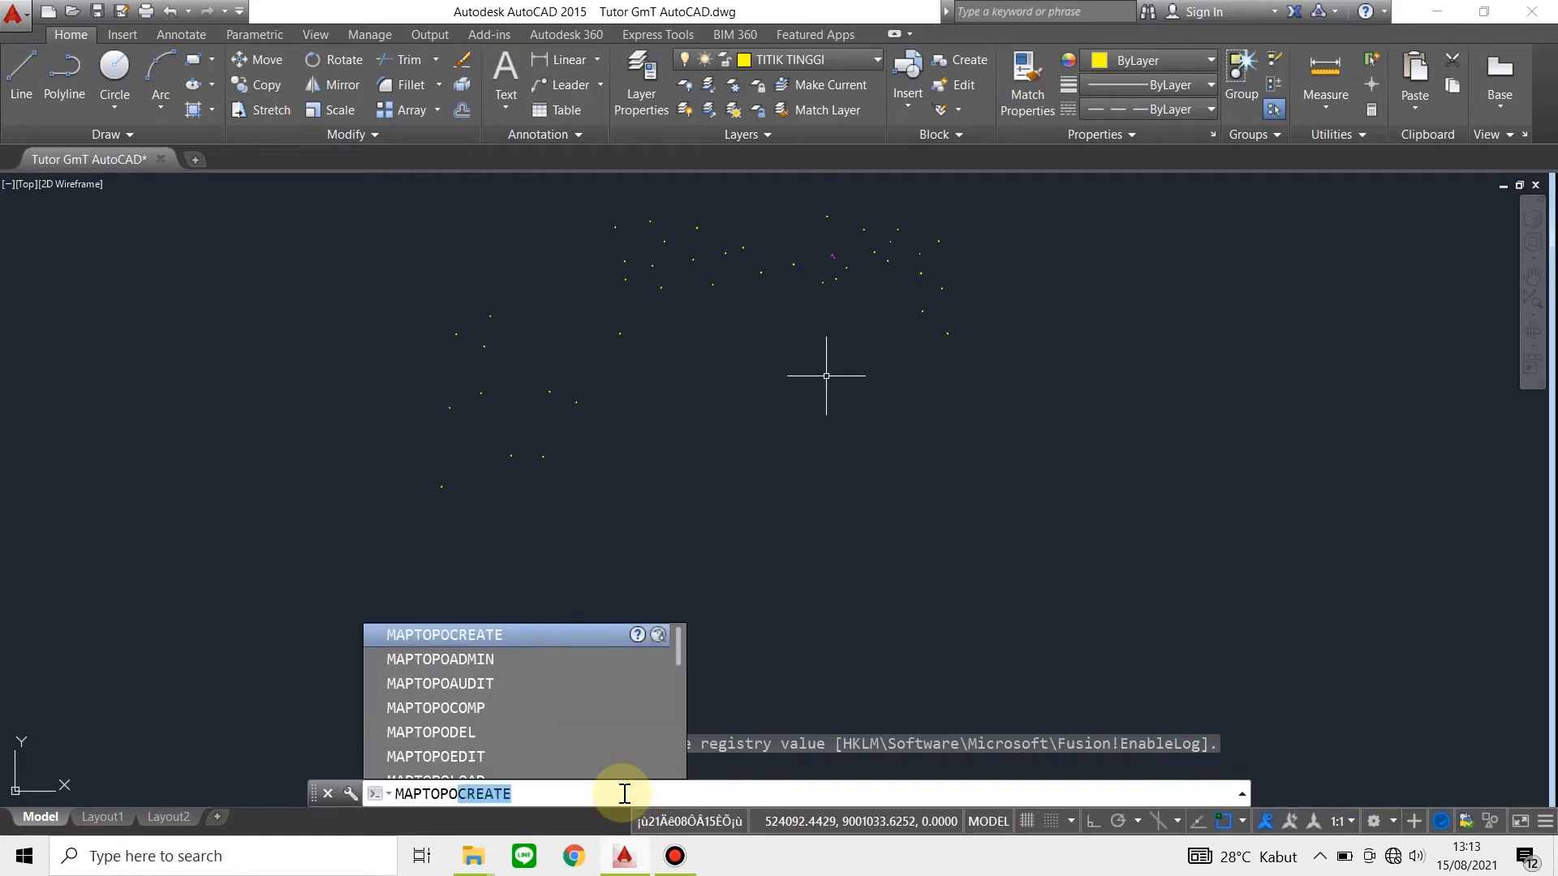
type("CREATE")
key("Escape")
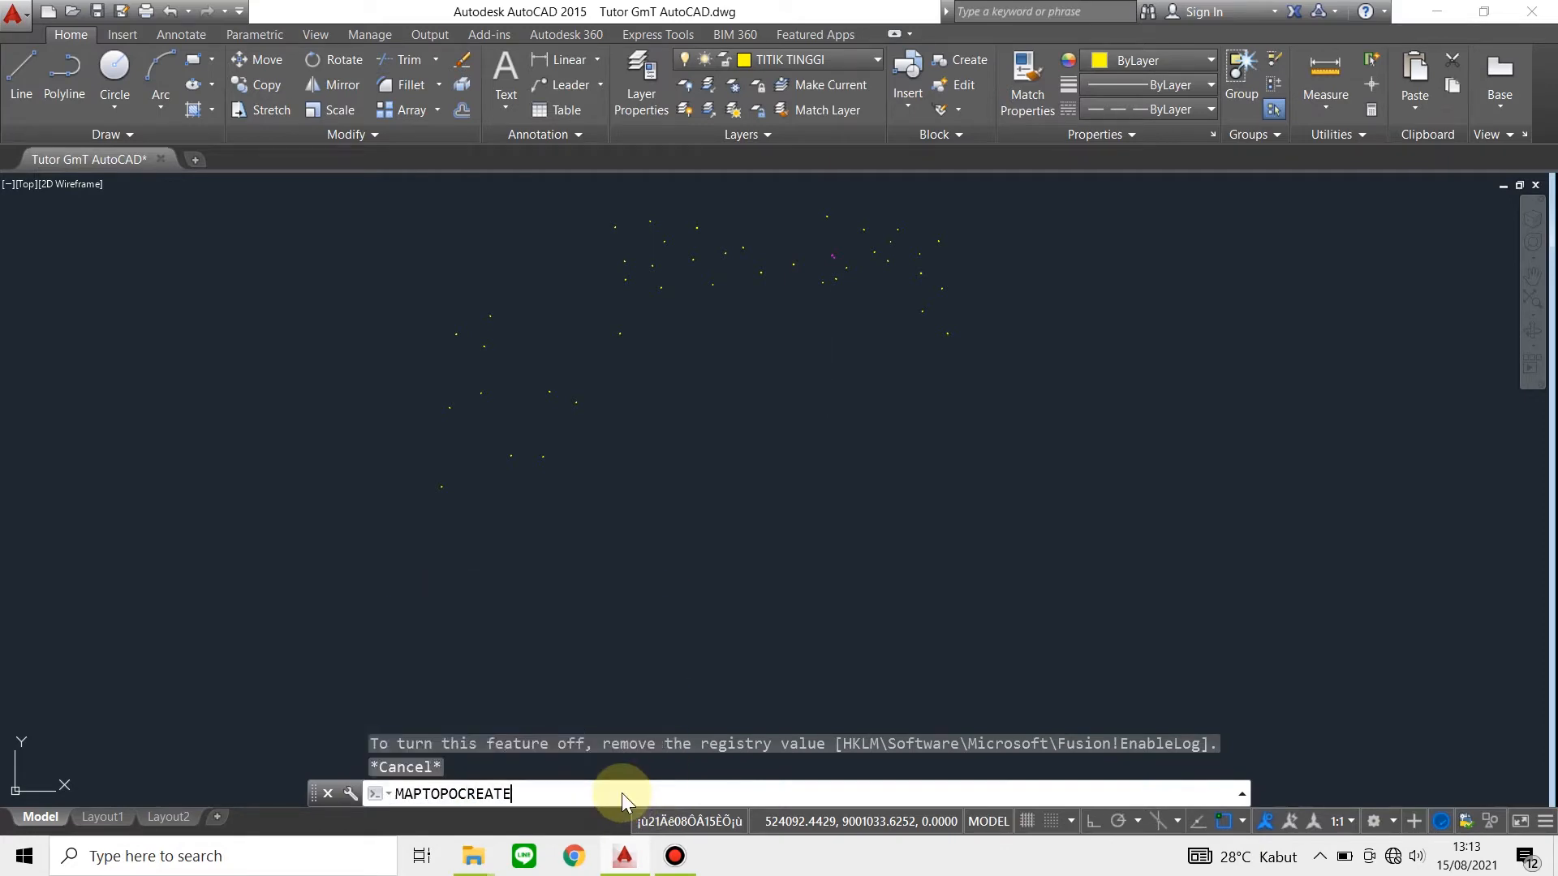
key("Return")
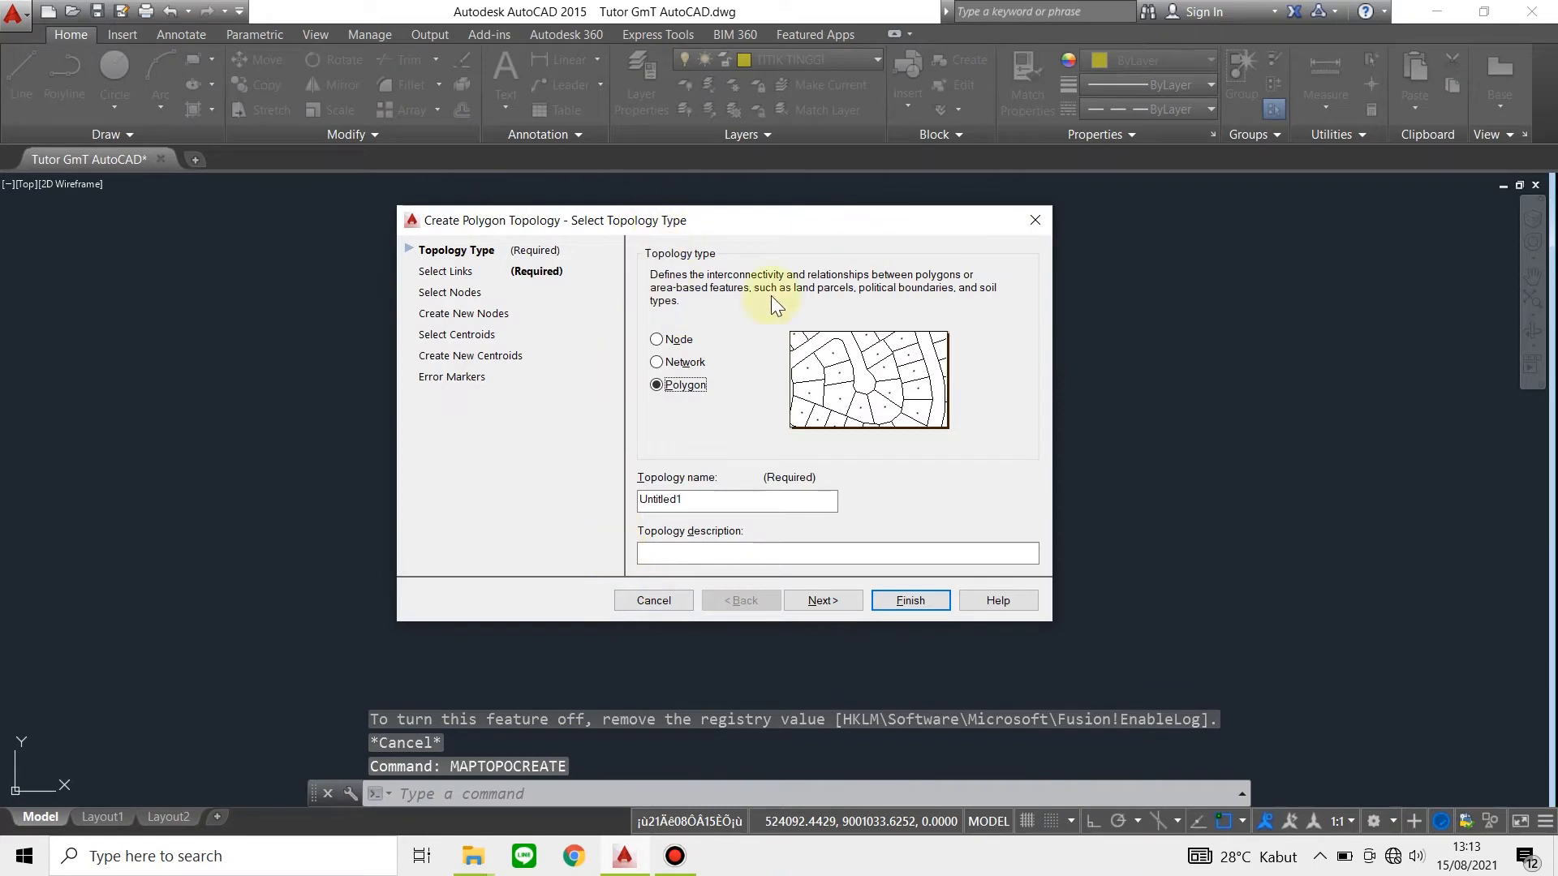
left_click(680, 341)
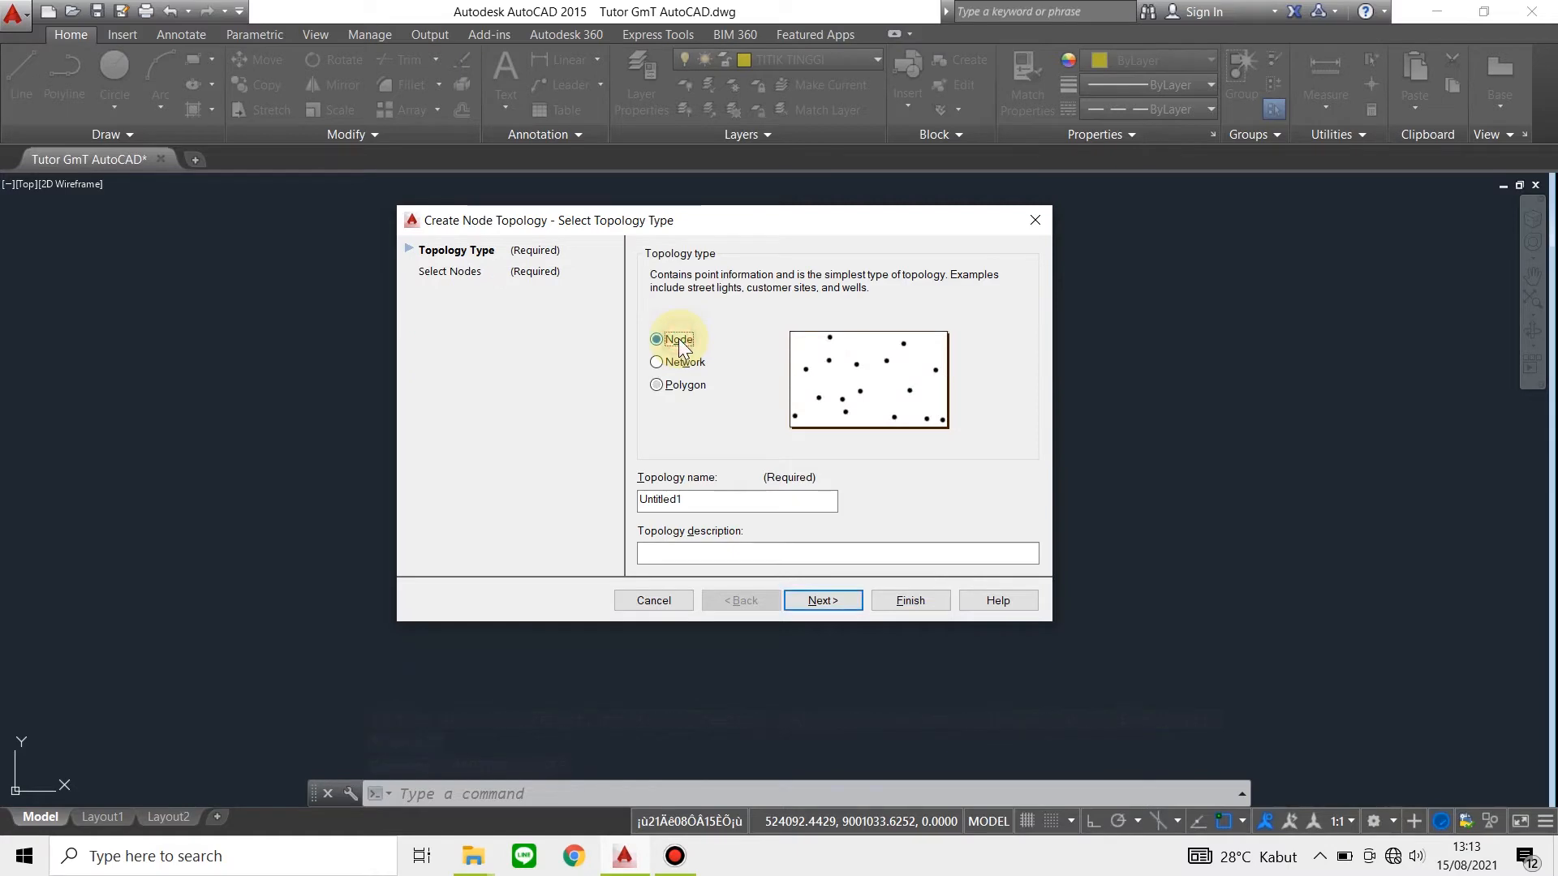
double_click(709, 499)
type("TITIK")
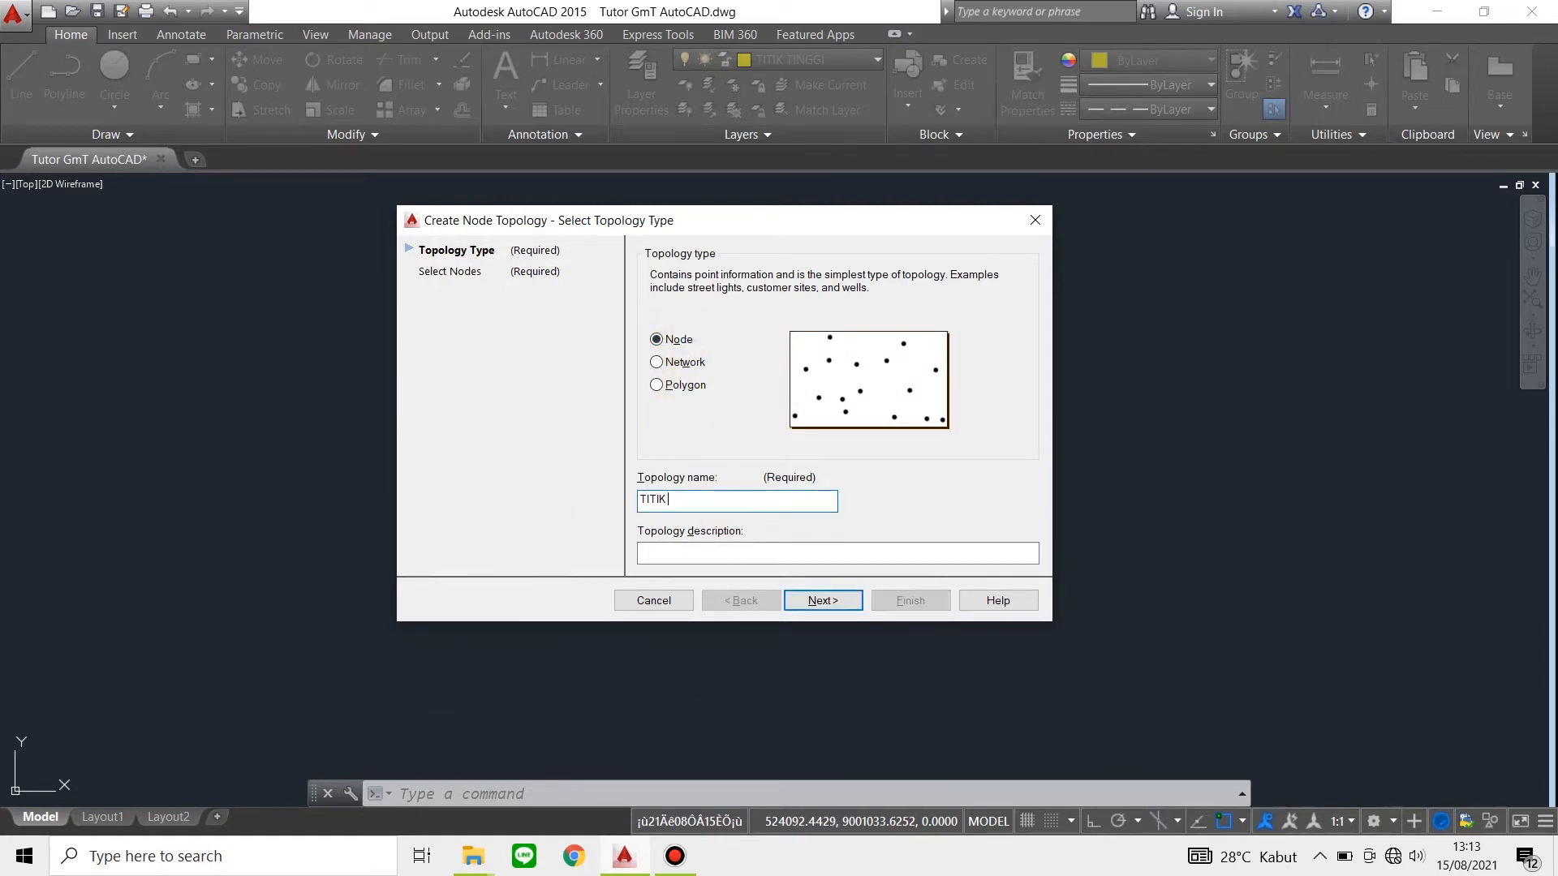
type("_TINGGI")
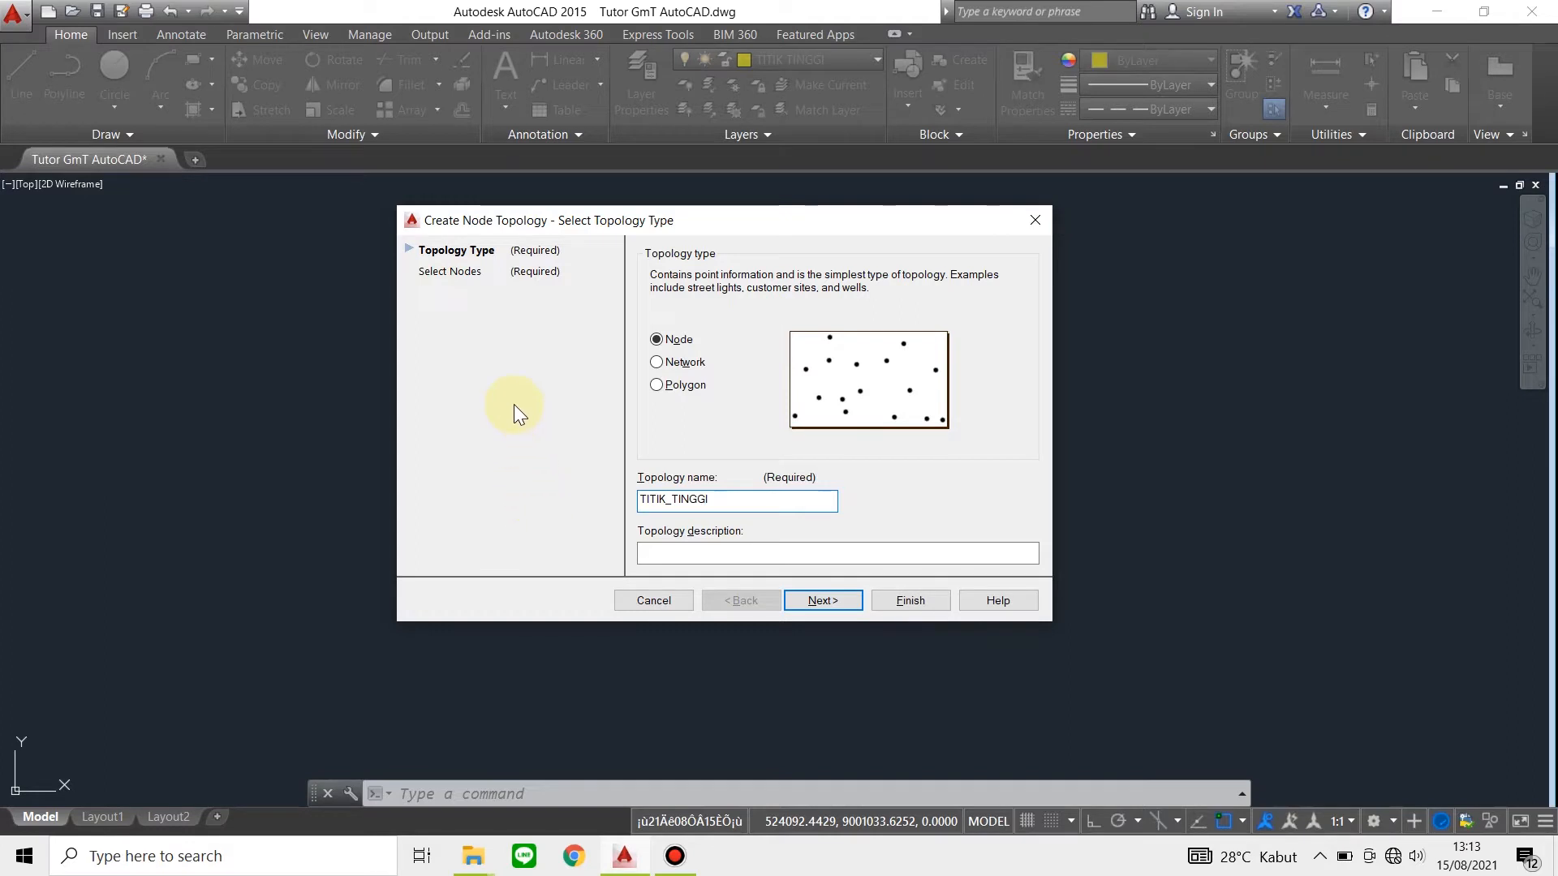
left_click(816, 603)
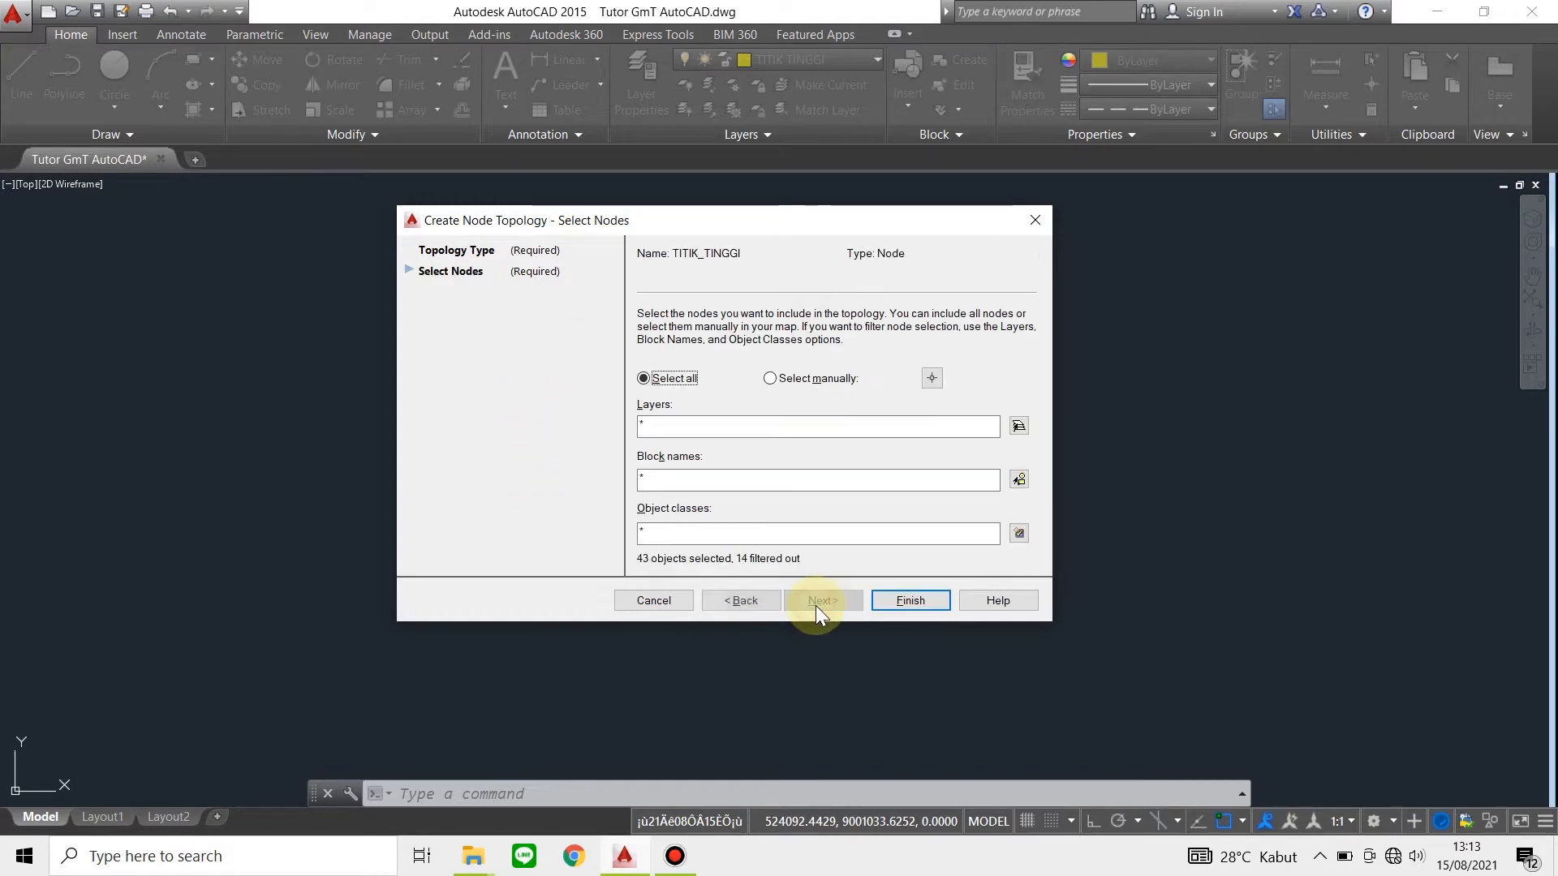
Switch the node selection to manual and window-select all the visible height points
left_click(807, 377)
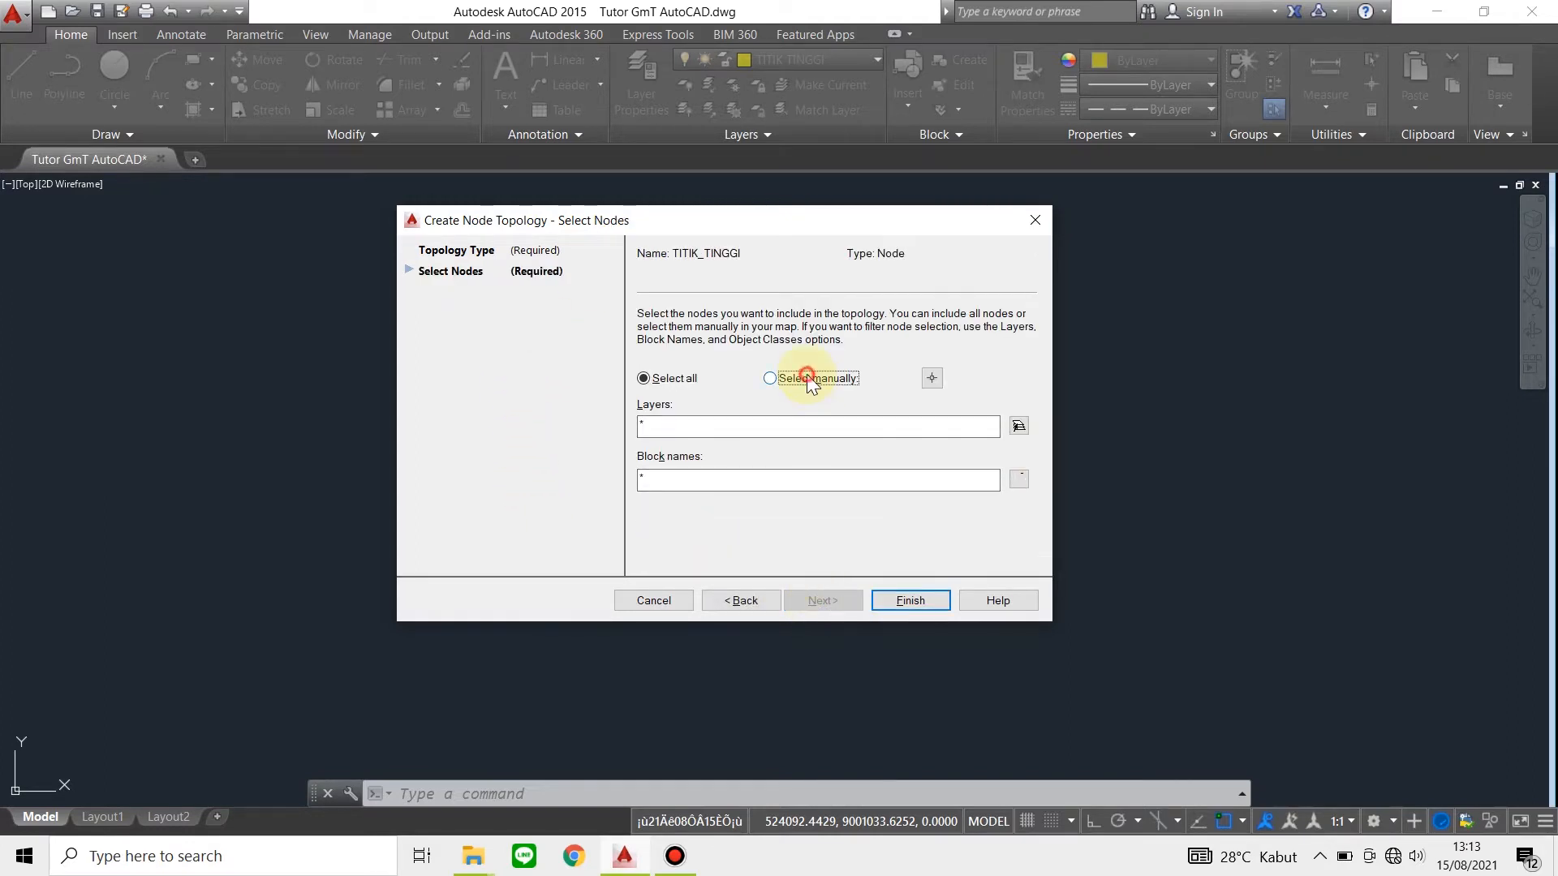
left_click(930, 377)
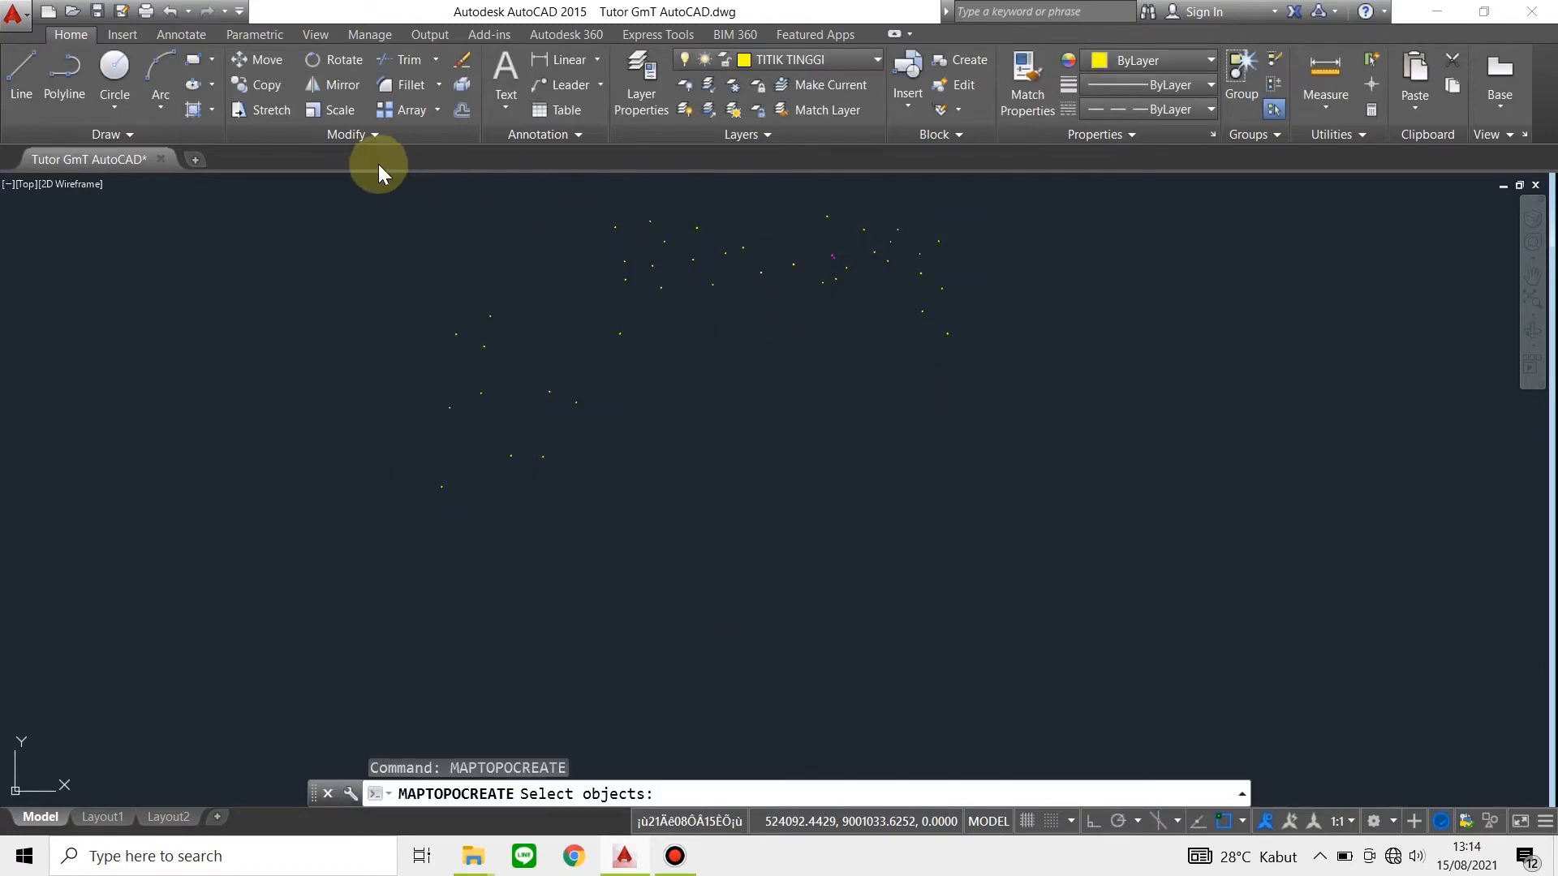
left_click(323, 193)
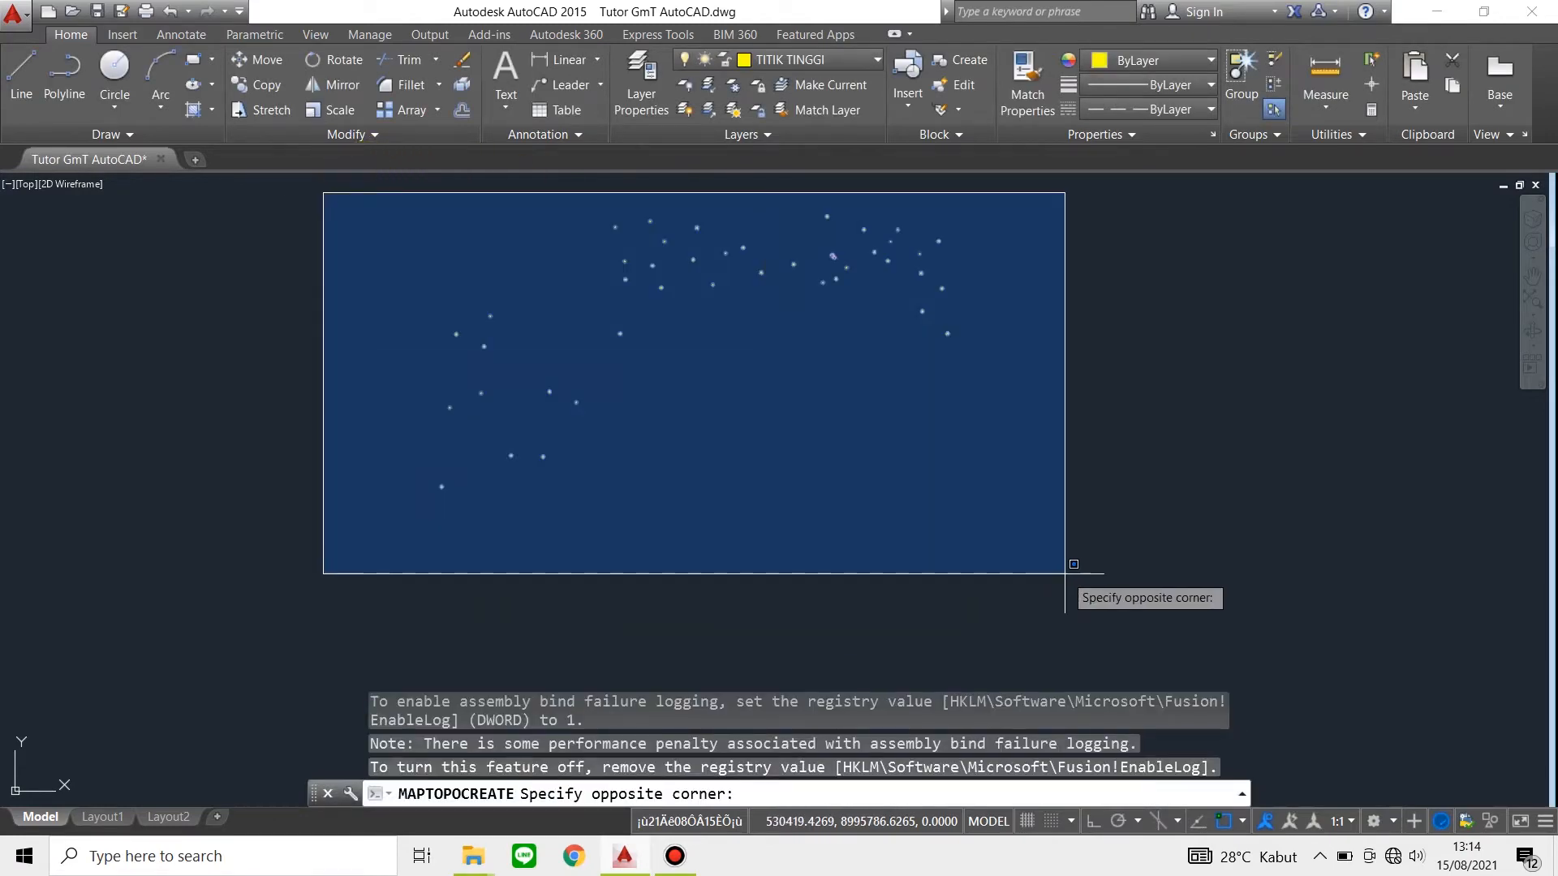
left_click(1058, 558)
key("Return")
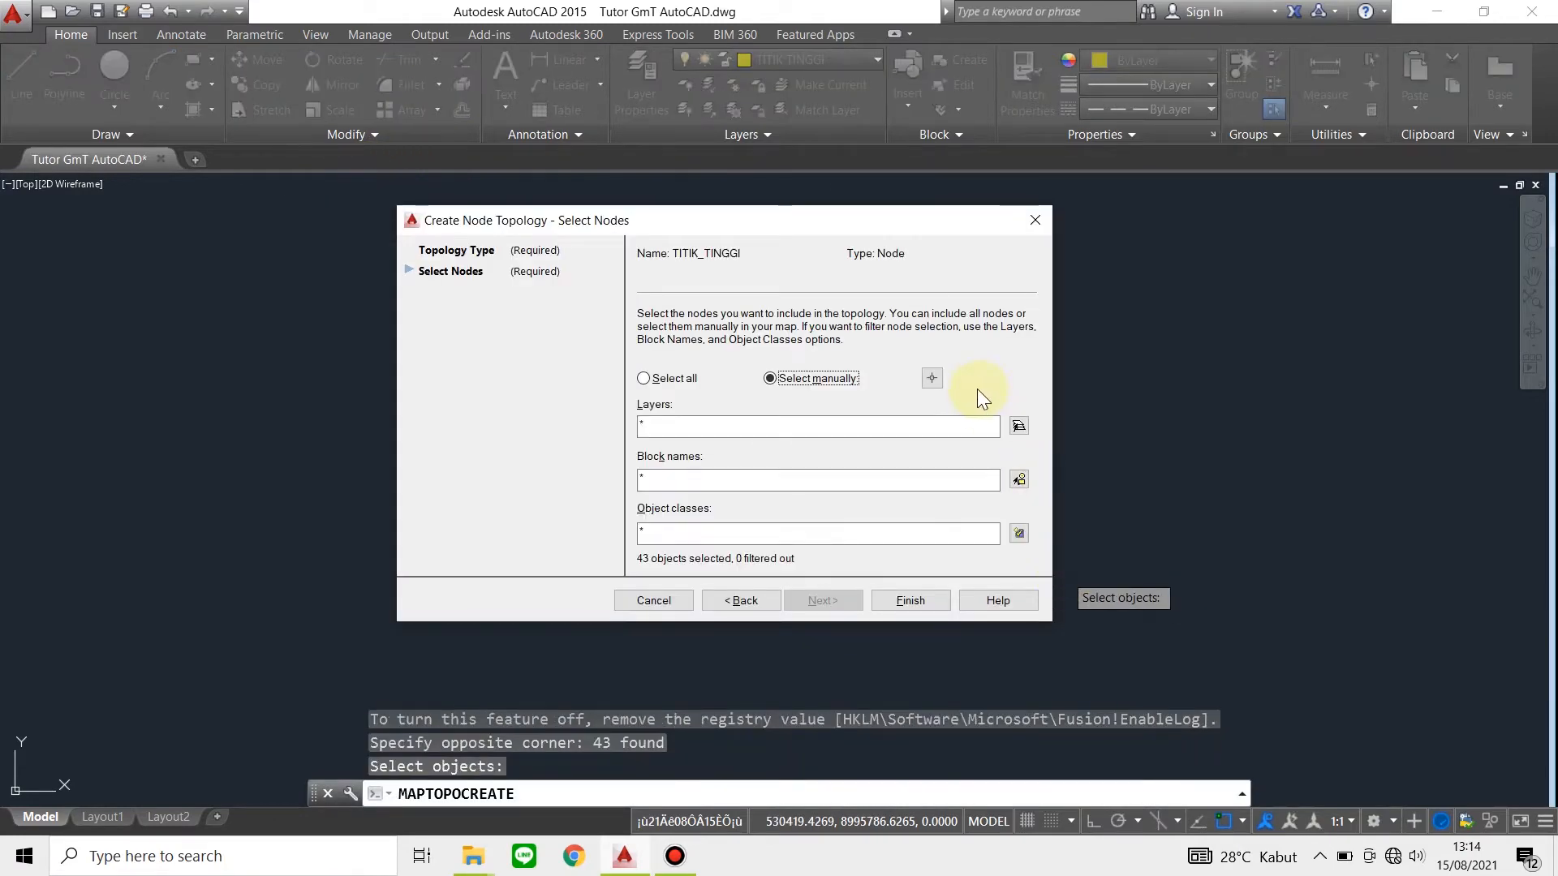
Restrict the topology nodes to the TITIK TINGGI layer and finish creating the node topology
left_click(1019, 425)
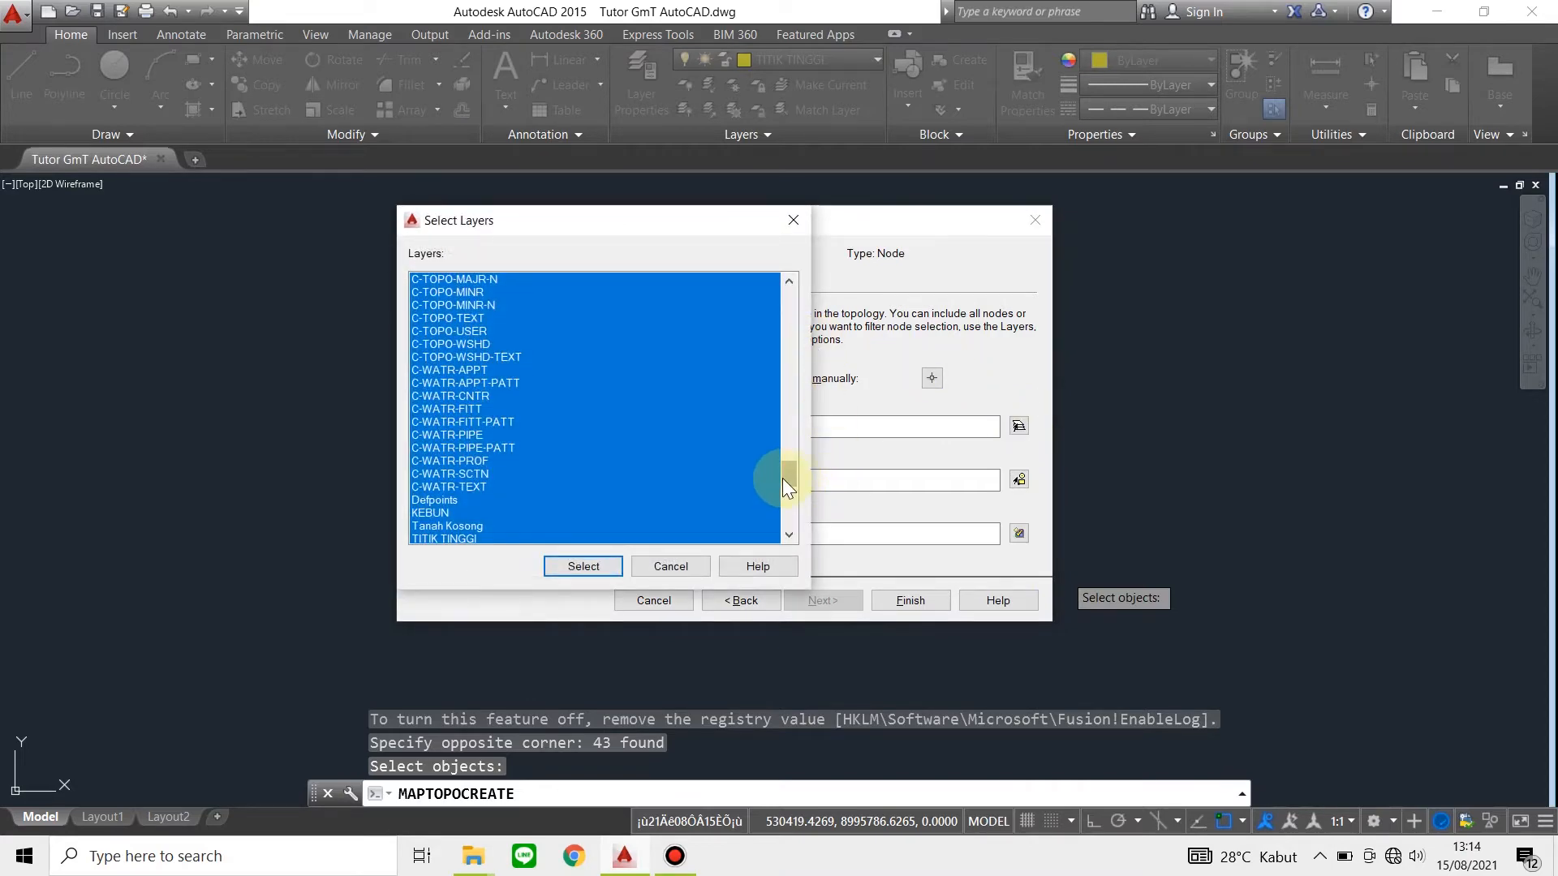
left_click_drag(795, 482, 795, 495)
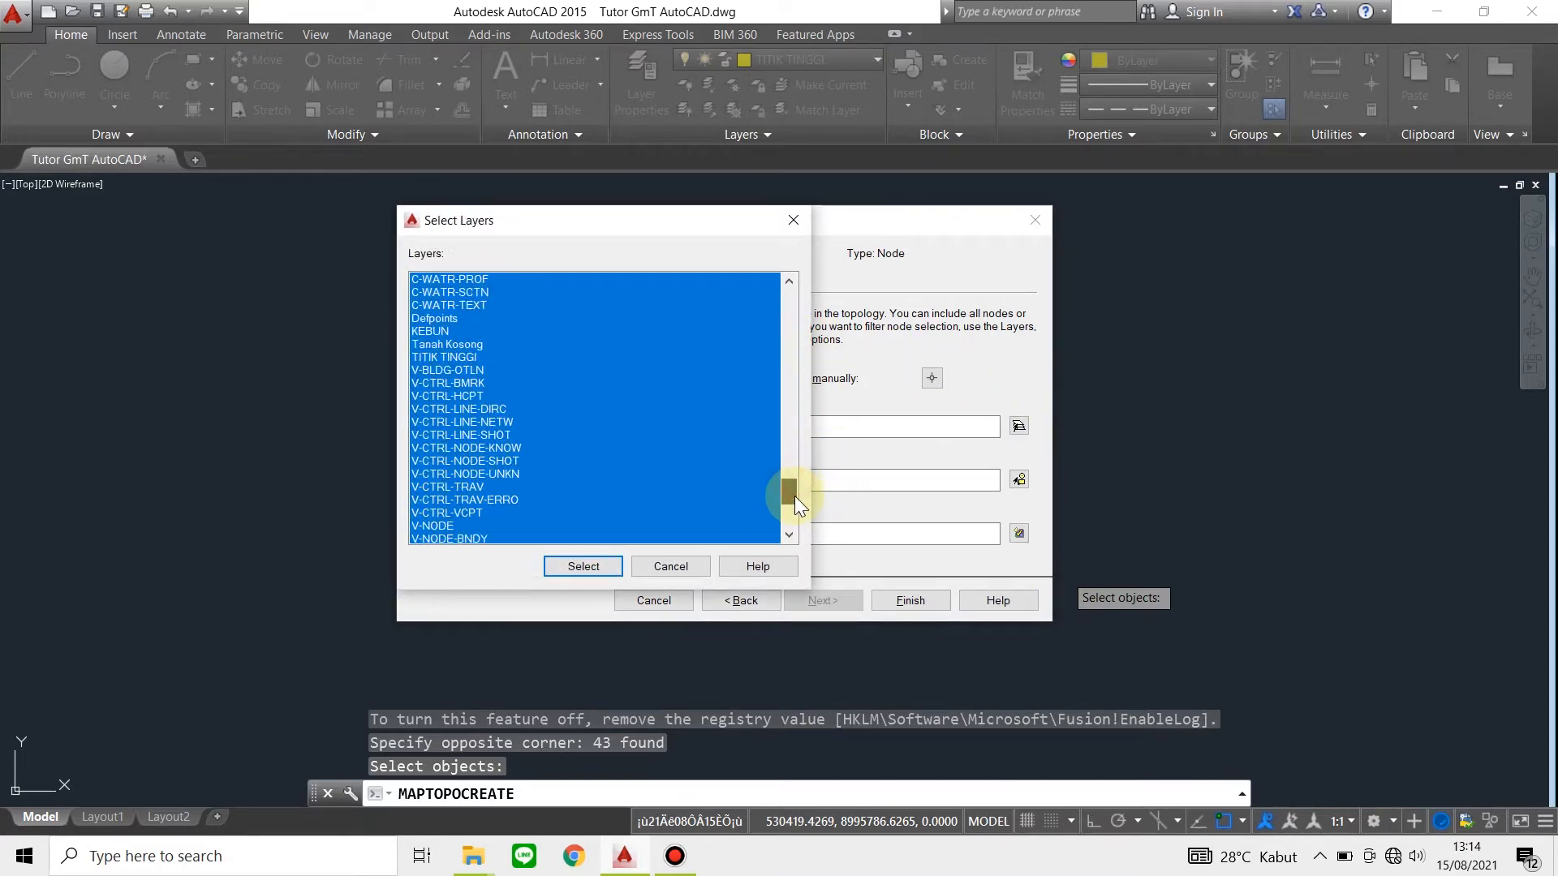
left_click(490, 357)
left_click(602, 567)
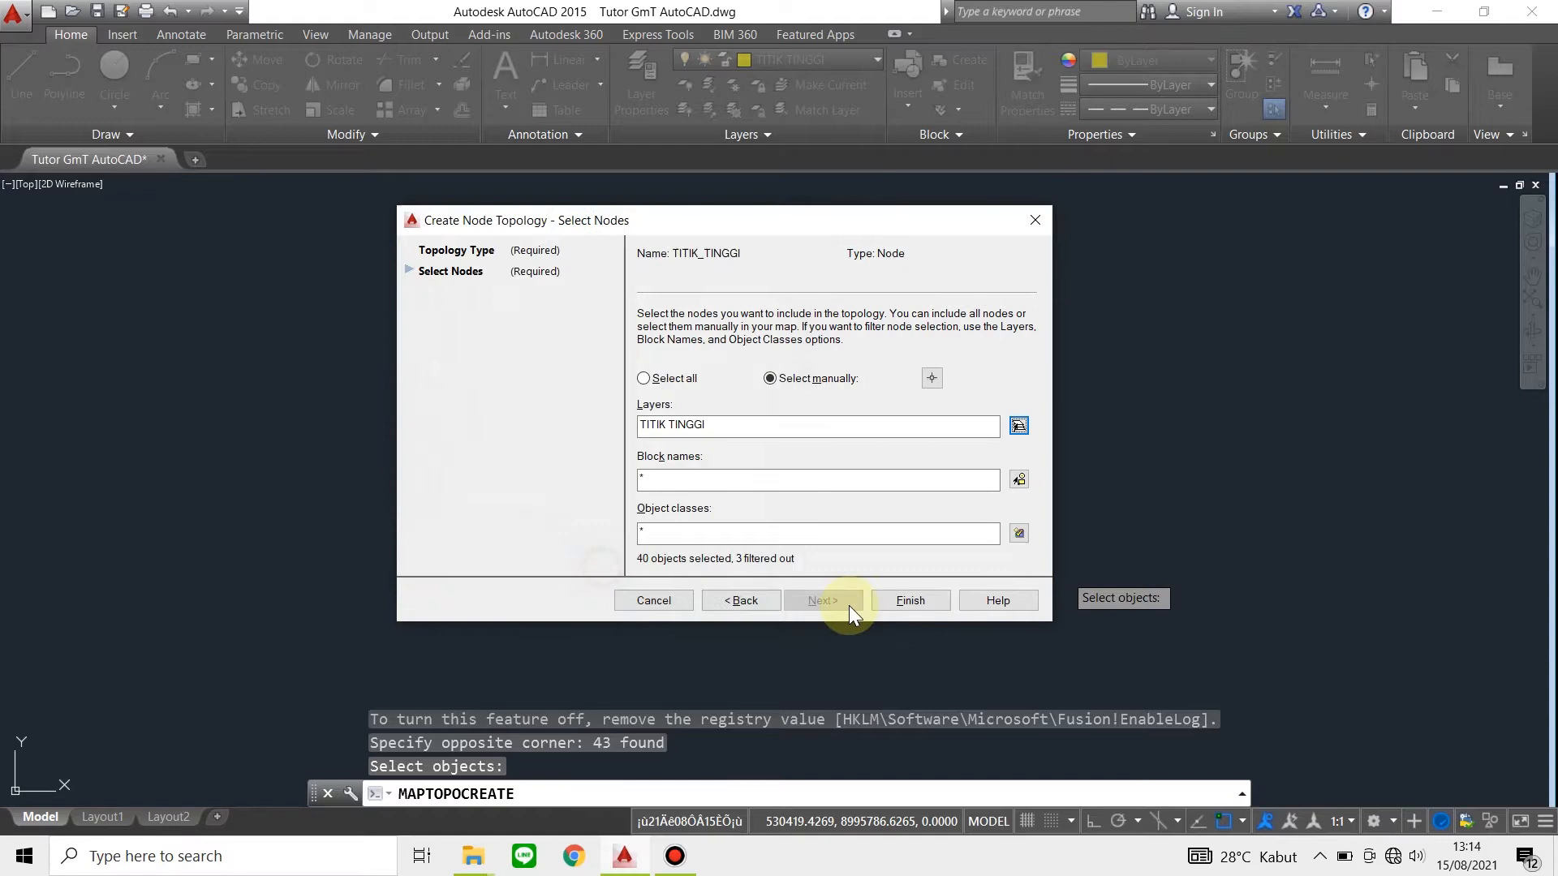
left_click(893, 600)
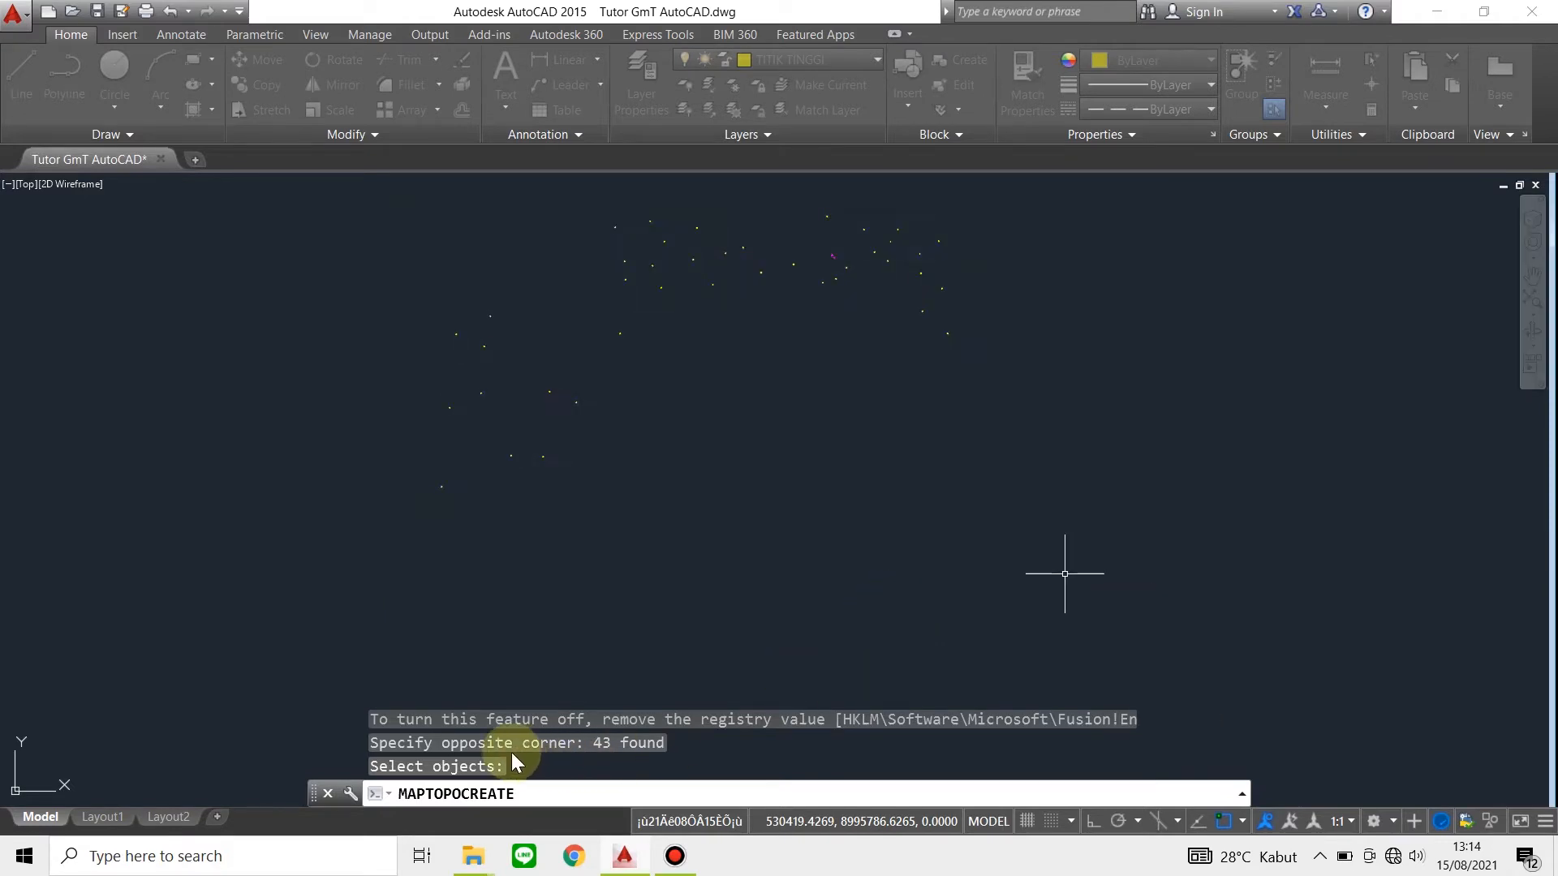
left_click(1241, 795)
left_click(785, 663)
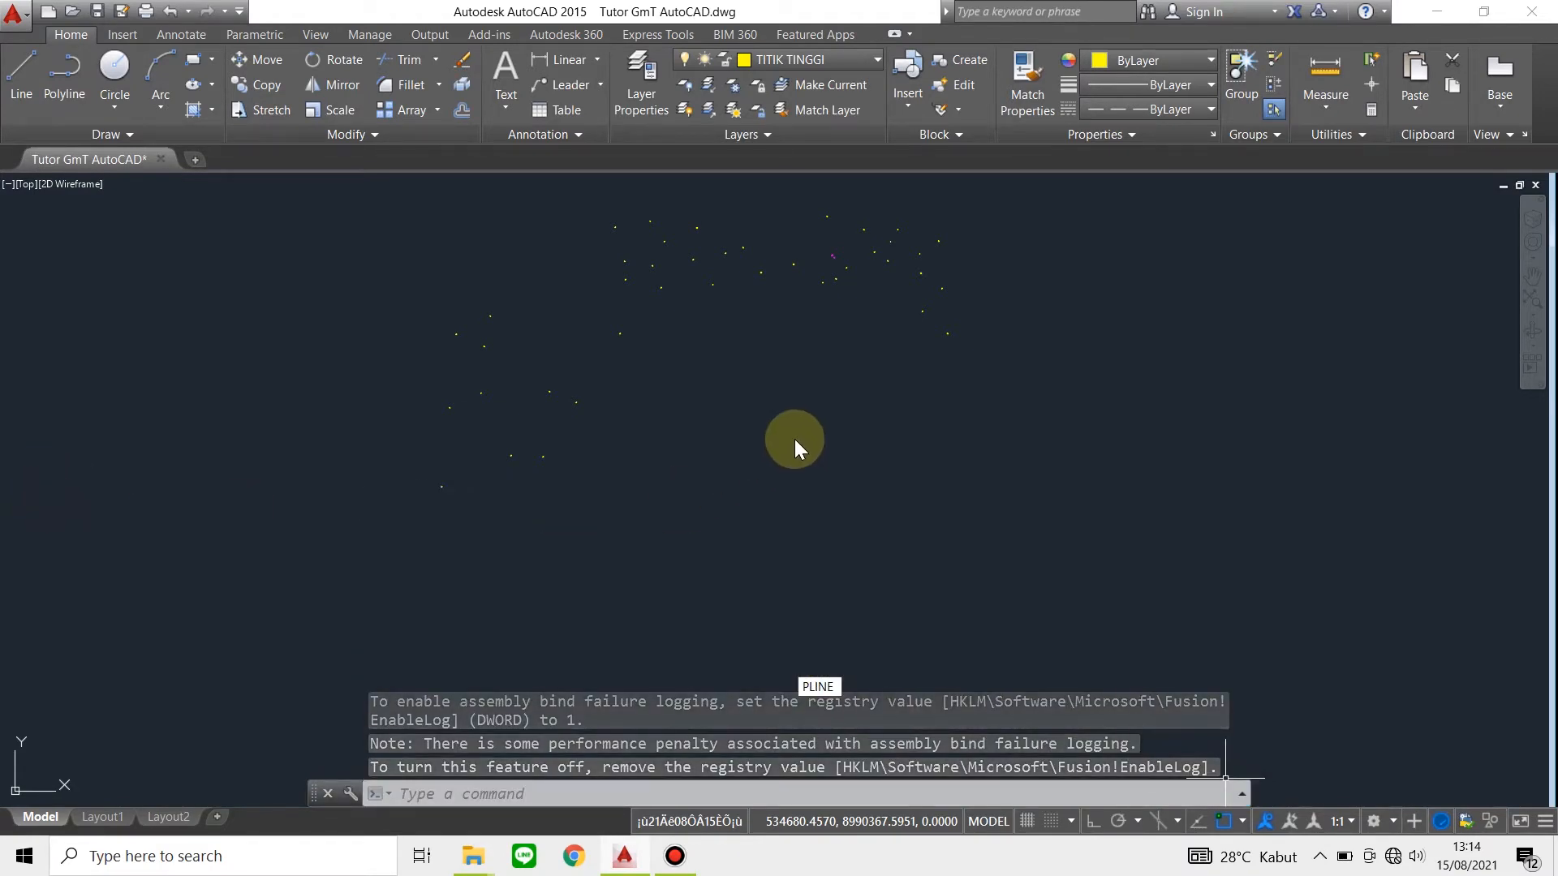
left_click(795, 438)
left_click(738, 524)
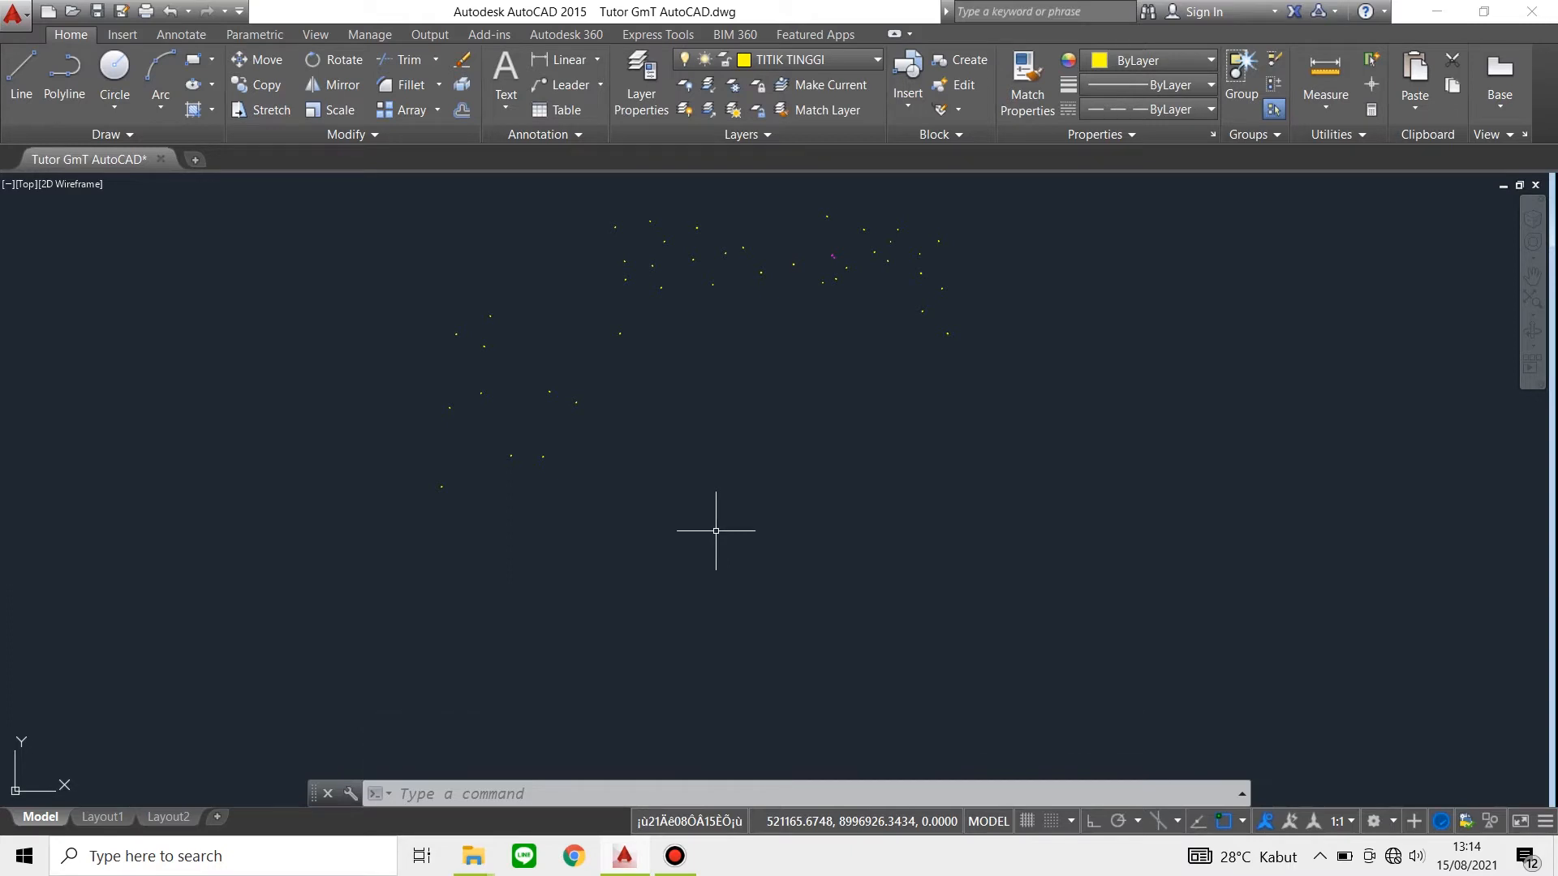
Start MAPEXPORT and set the shapefile export location to the Tutorial GmT AutoCAD folder under D:, KULIAH ITS, PROFKIL EQUINOX
left_click(564, 794)
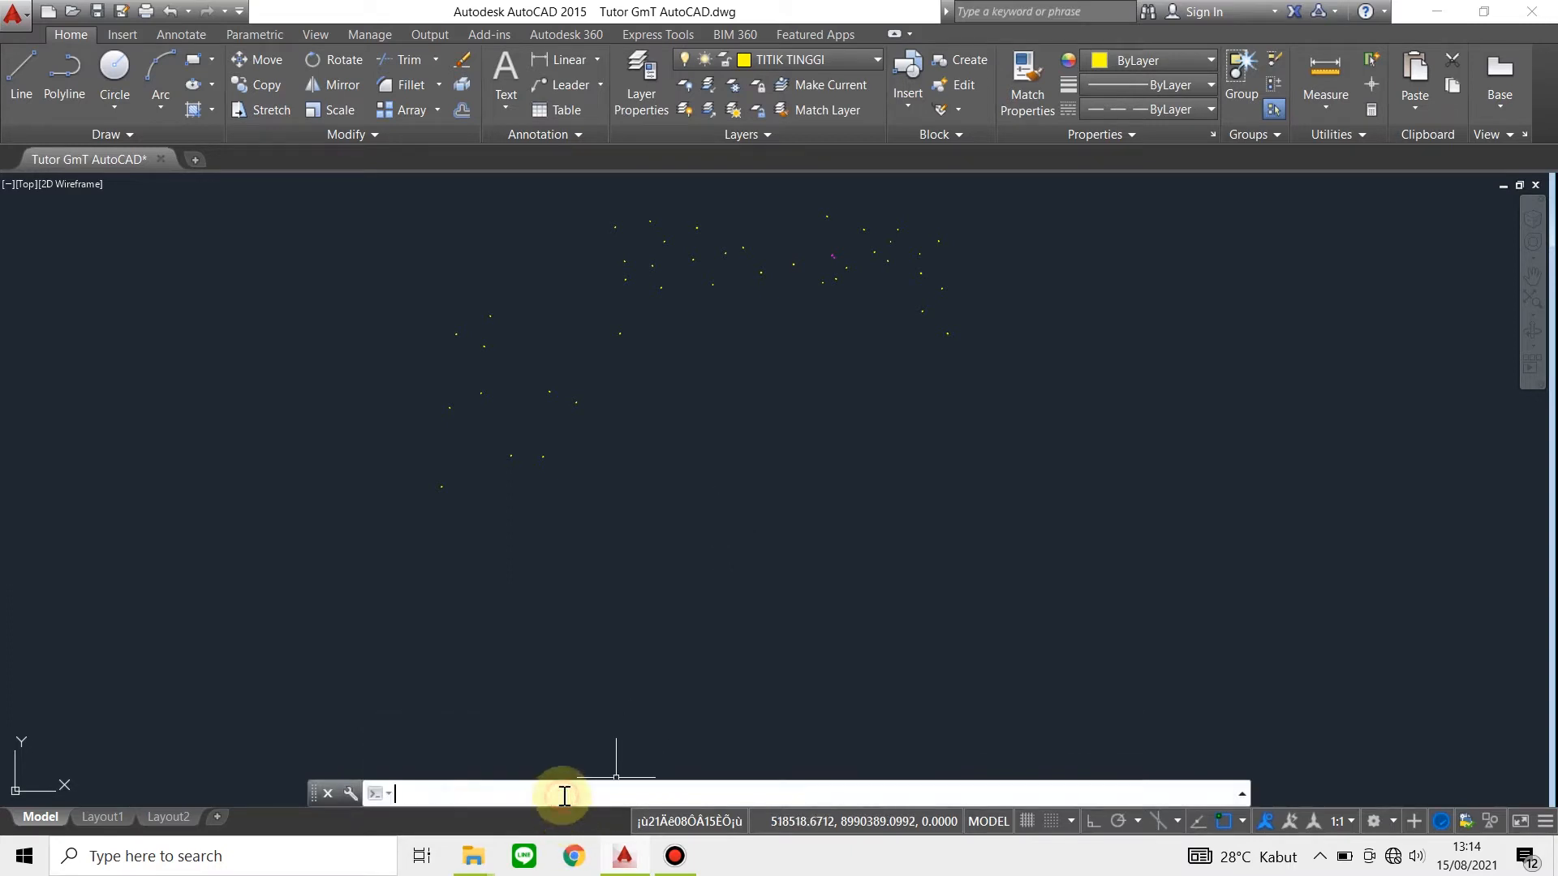
type("MAPEXPOR")
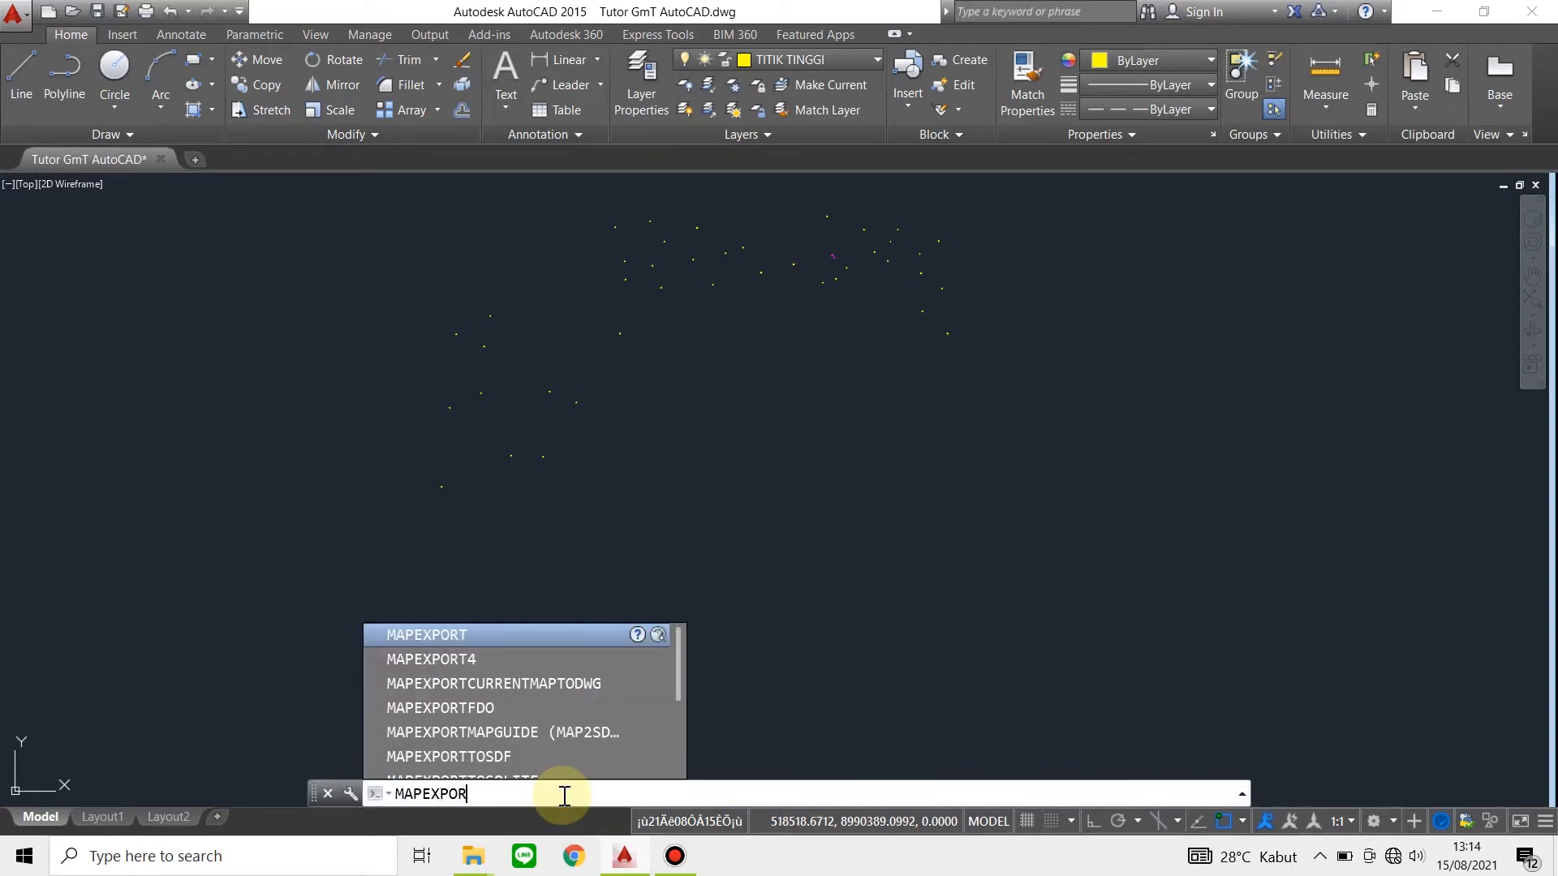
type("T")
key("Return")
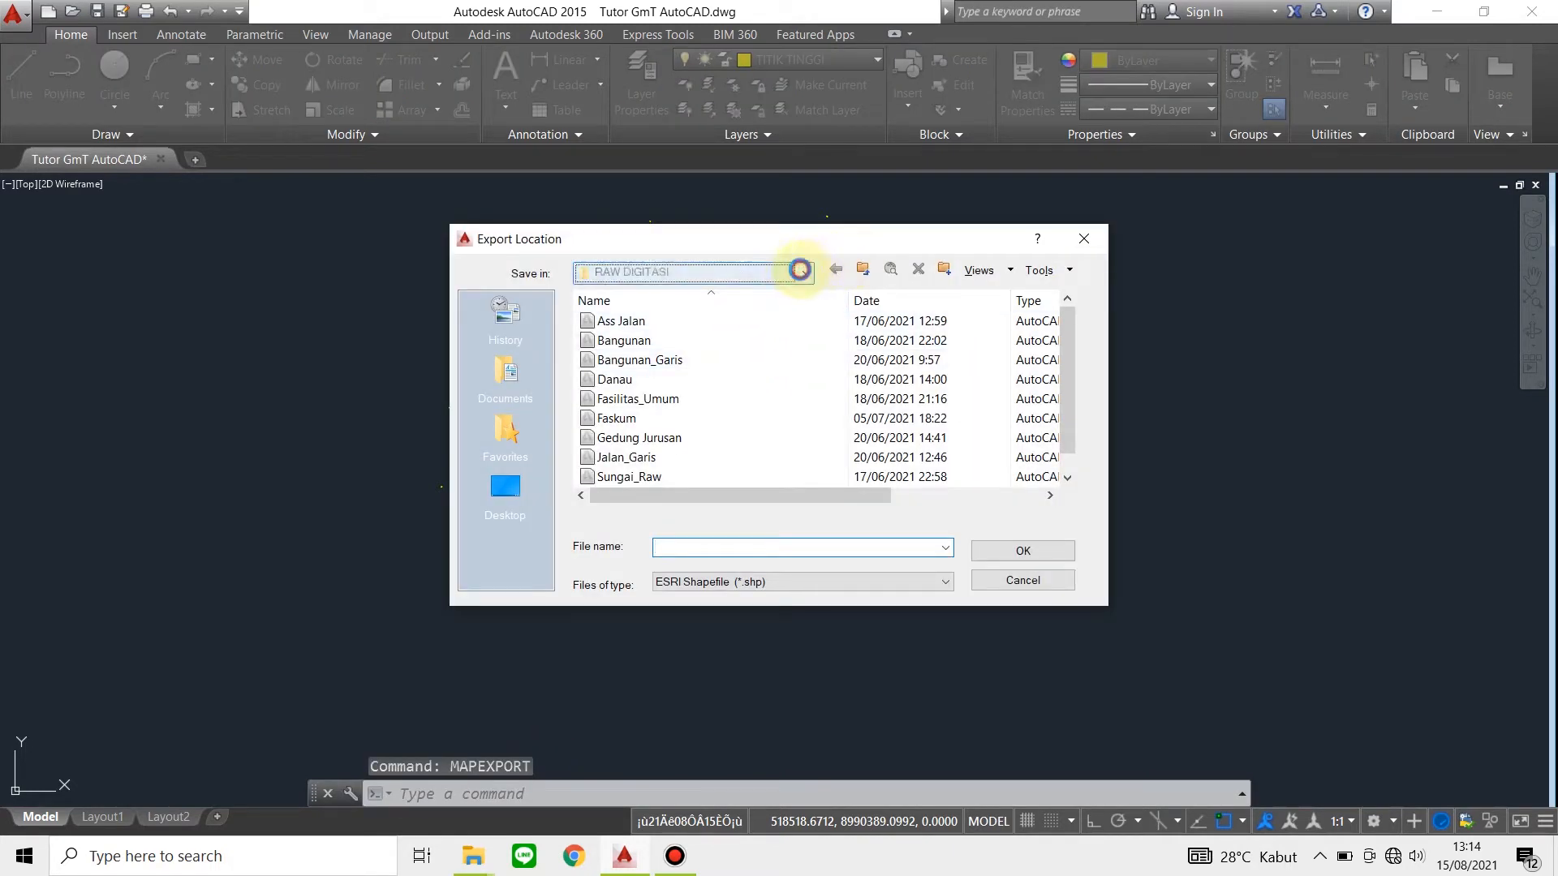
left_click(759, 274)
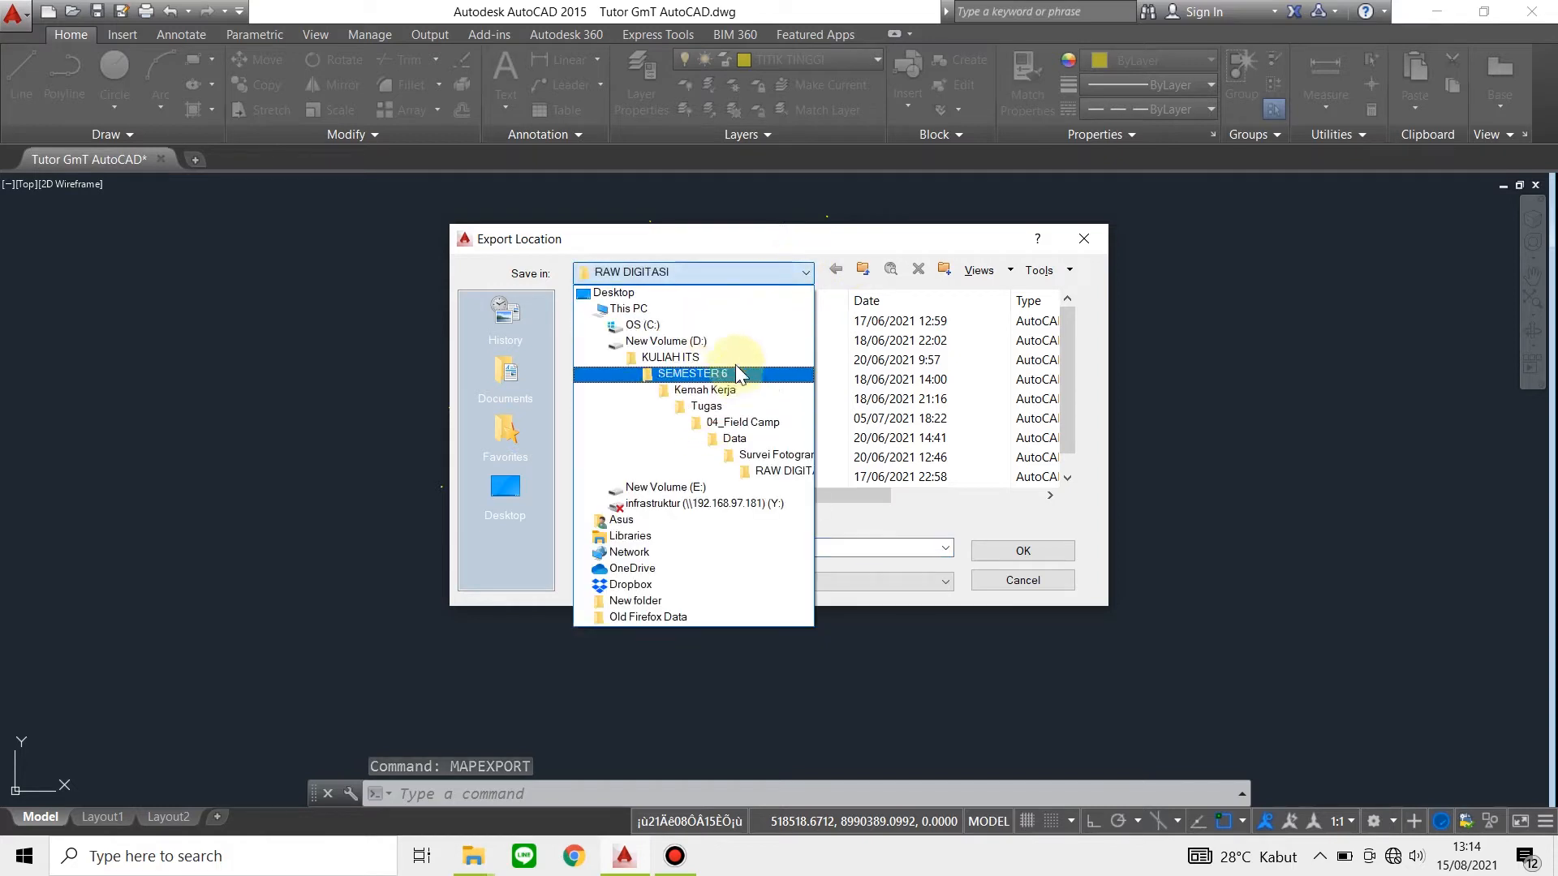
left_click(682, 342)
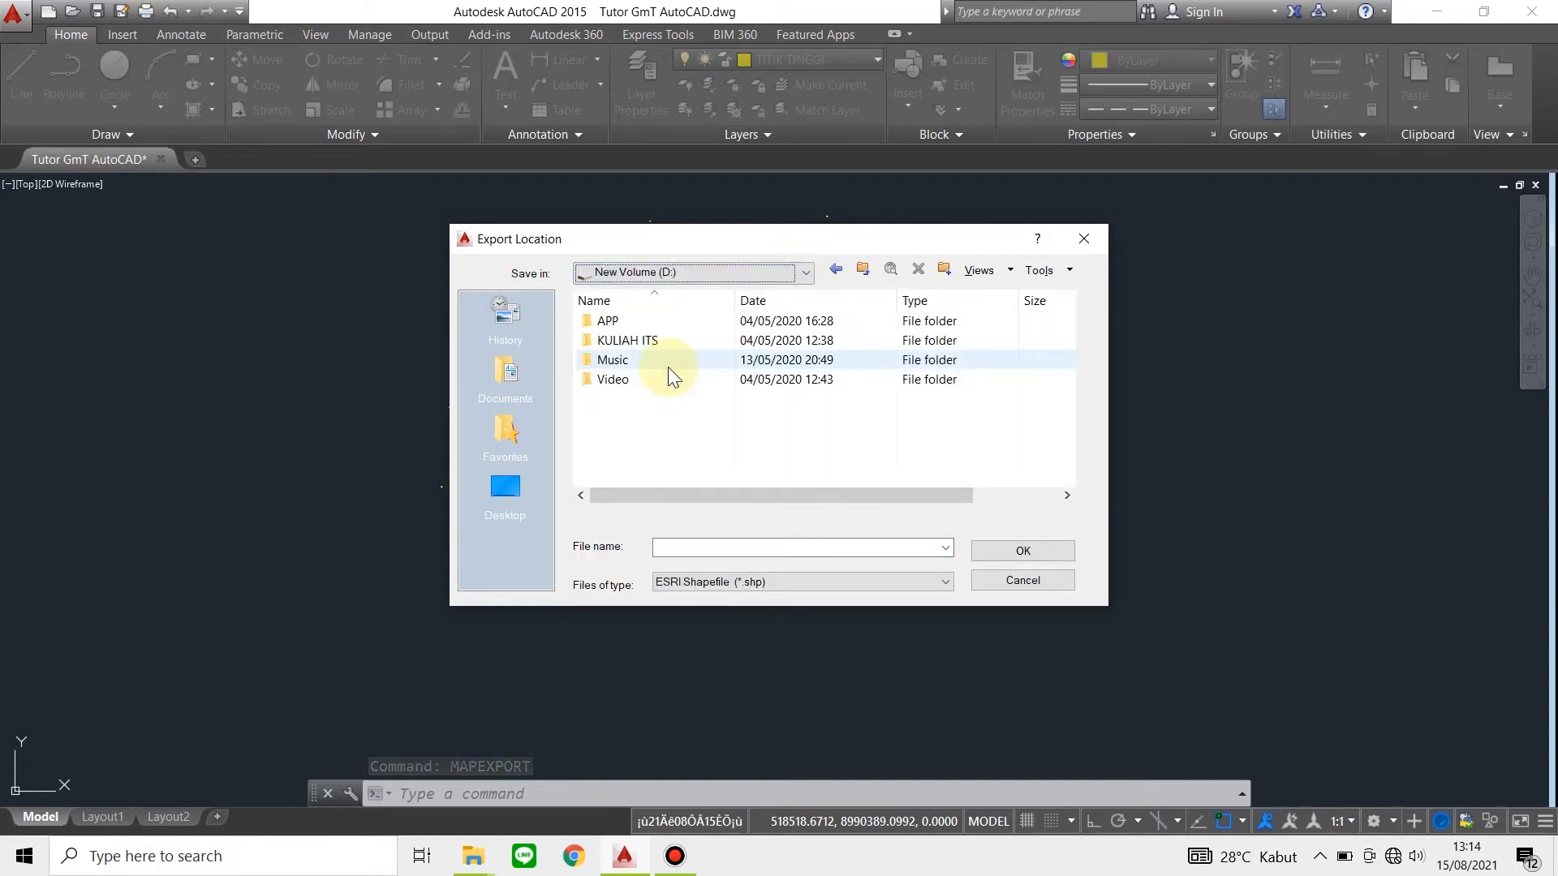
double_click(670, 347)
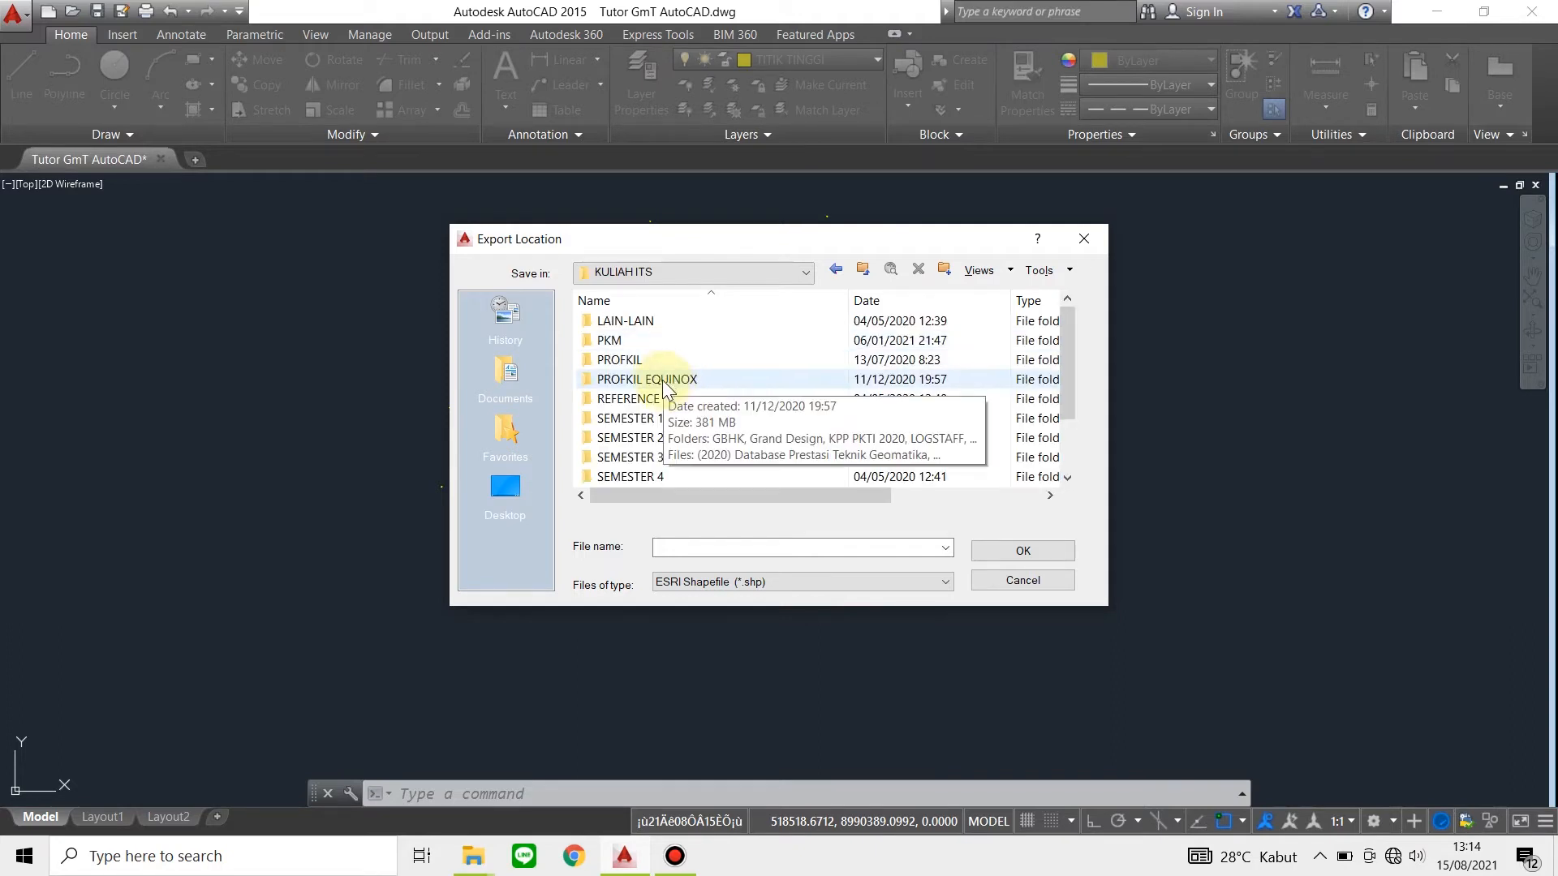
left_click(660, 380)
double_click(660, 380)
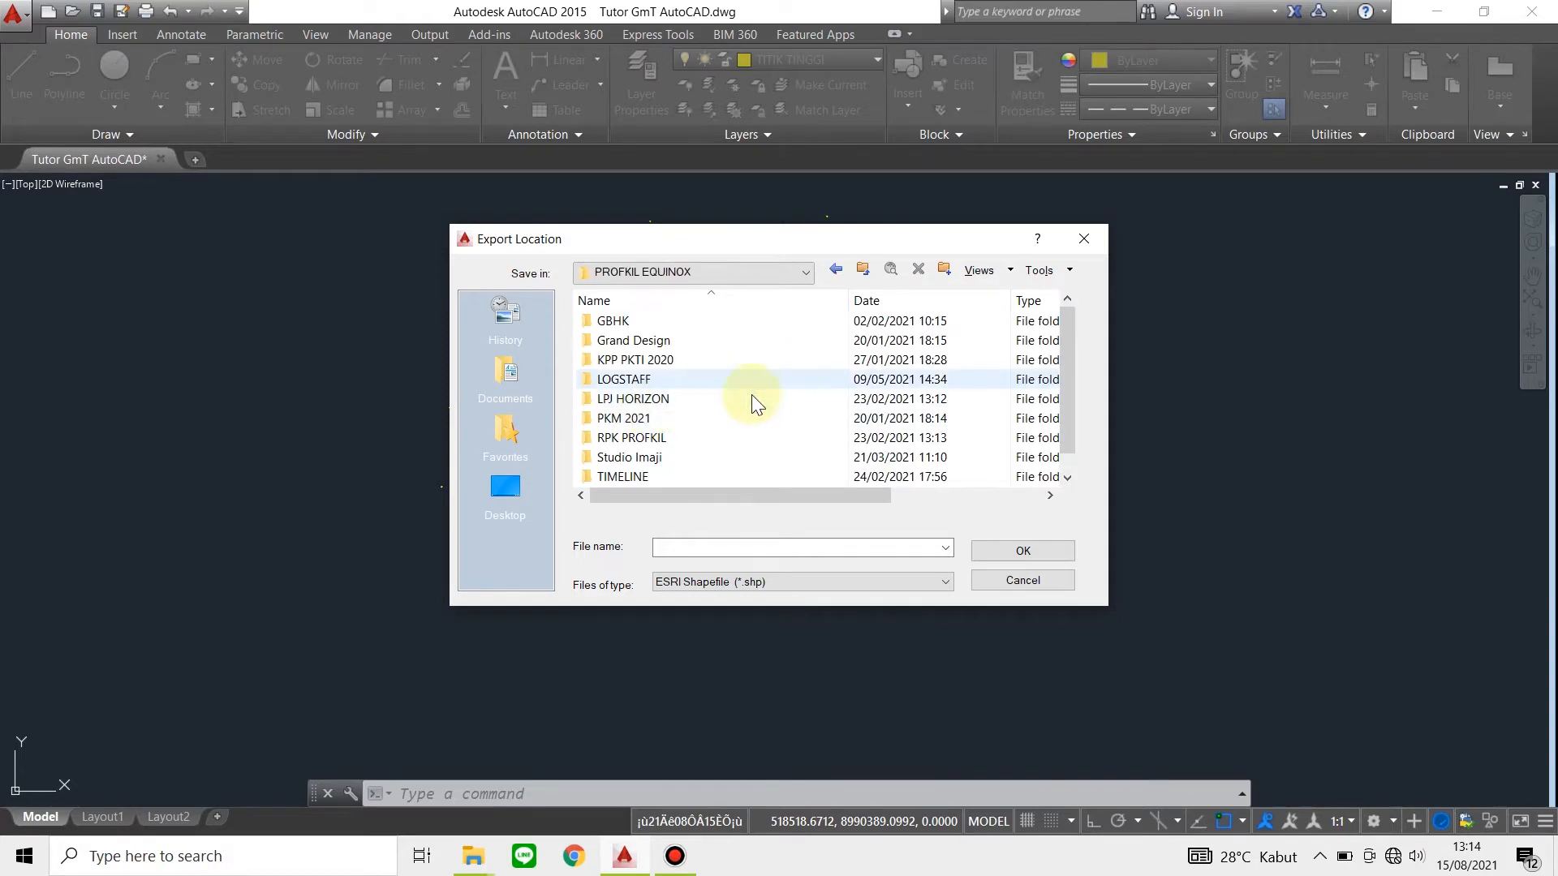
left_click_drag(1060, 356, 1058, 404)
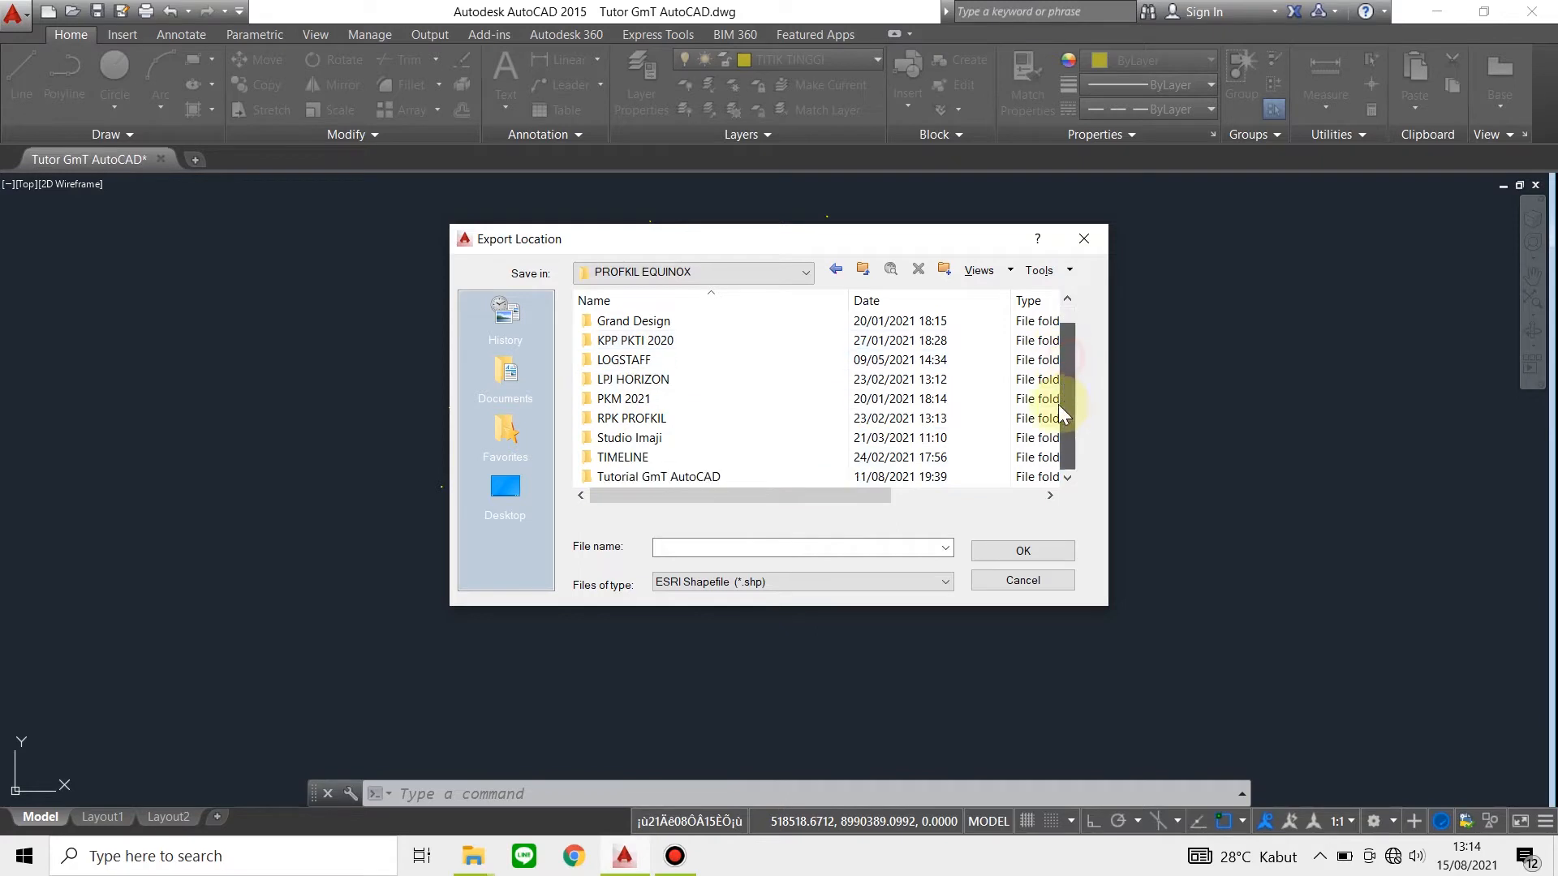
double_click(658, 476)
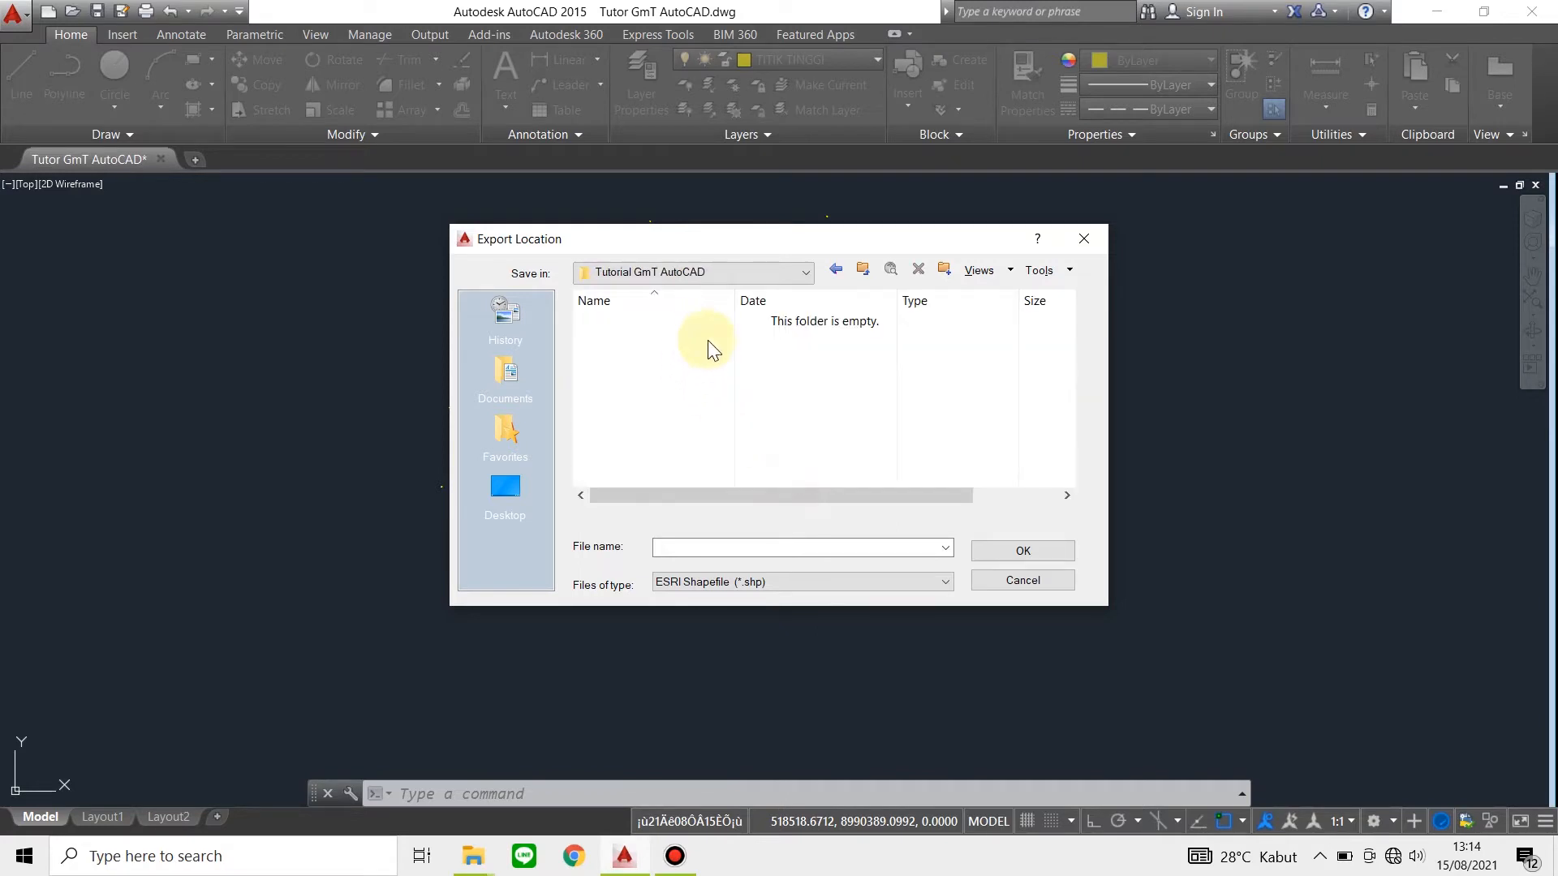
Create a folder named SHP inside the Tutorial GmT AutoCAD export location and open it
right_click(725, 359)
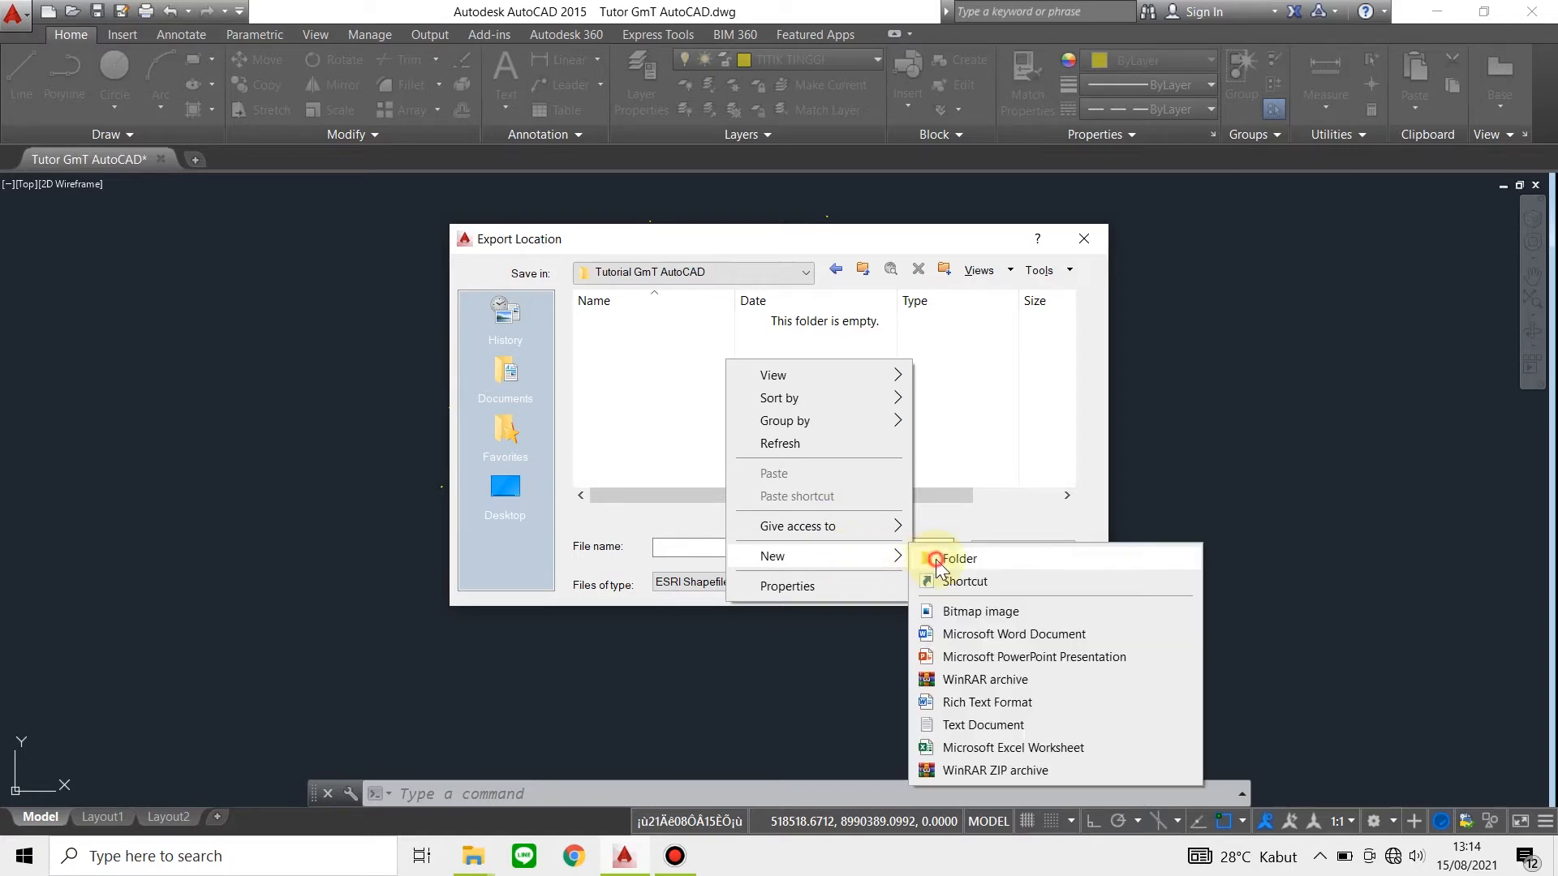
left_click(935, 557)
key("BackSpace")
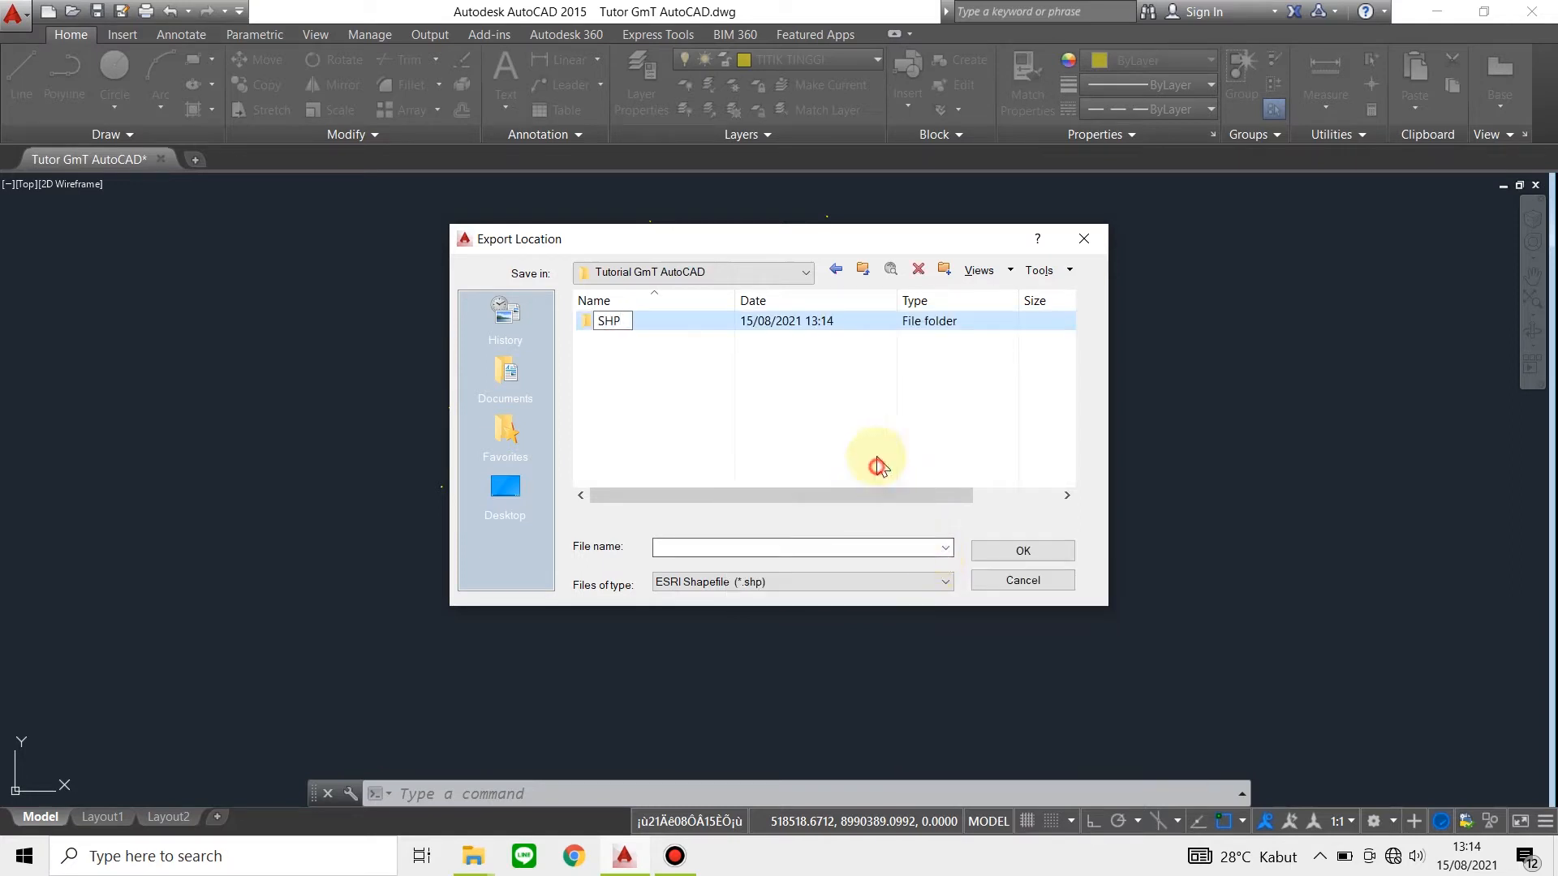
key("Return")
double_click(860, 328)
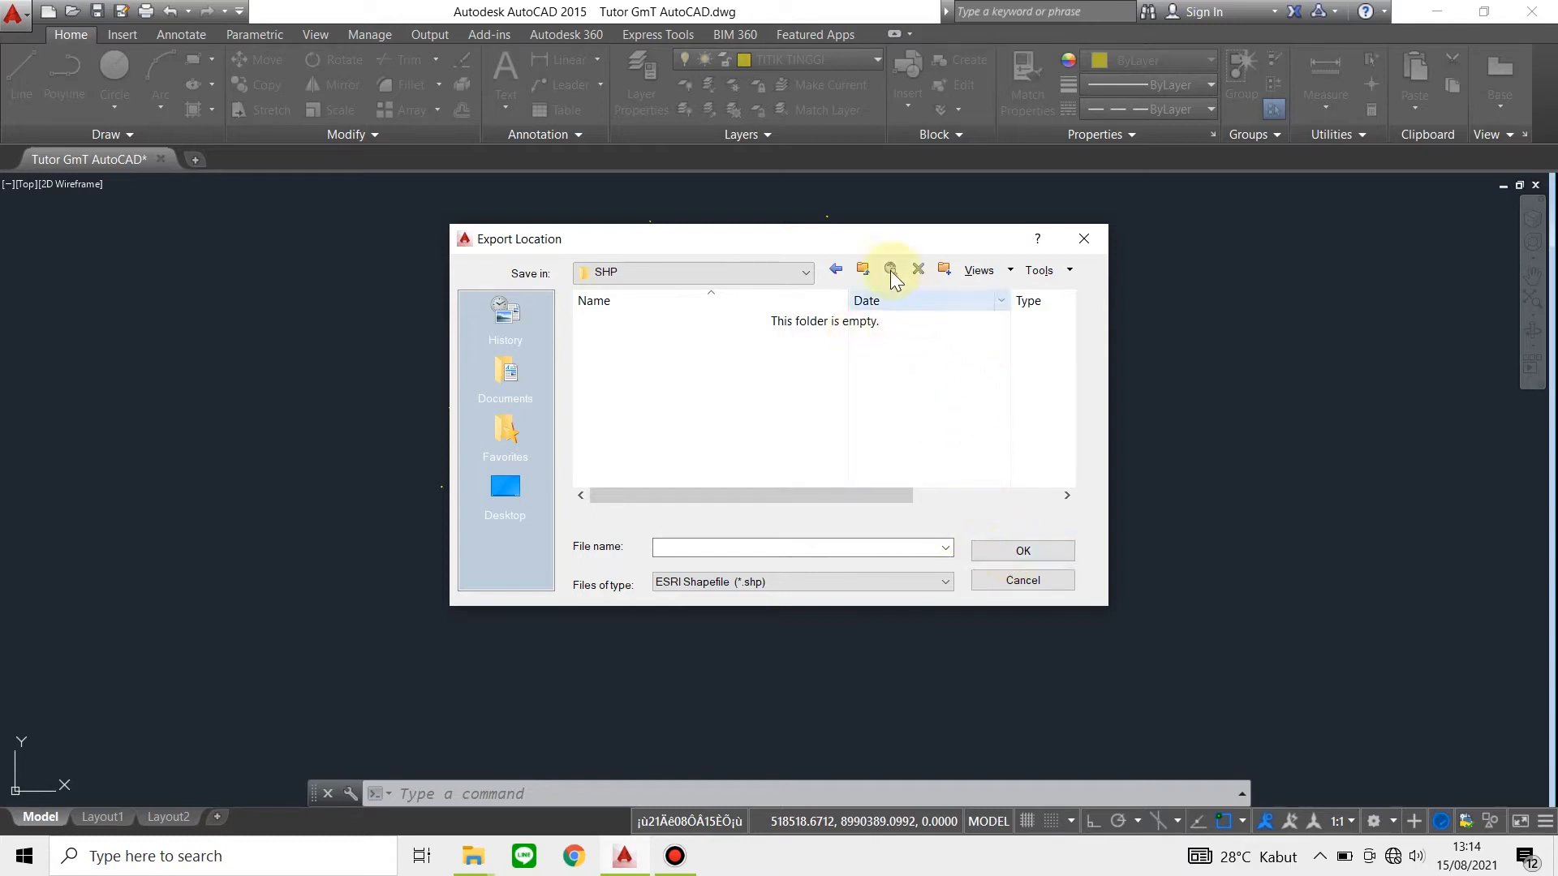
Name the ESRI Shapefile TITIK TINGGI and continue to the export settings
left_click(784, 549)
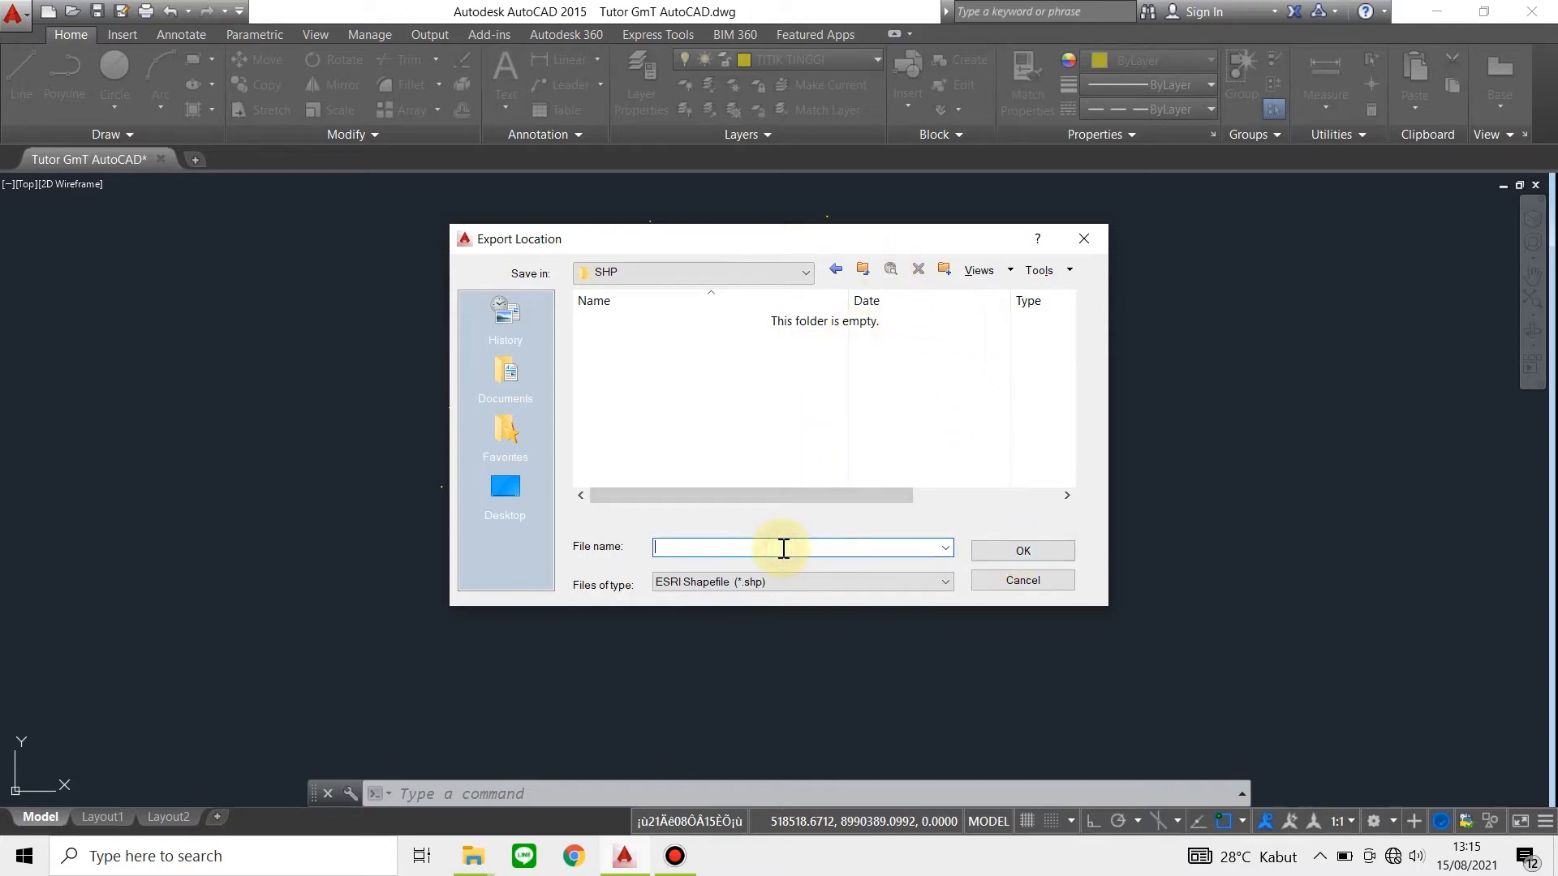
type("TITIK TINGGI")
key("Return")
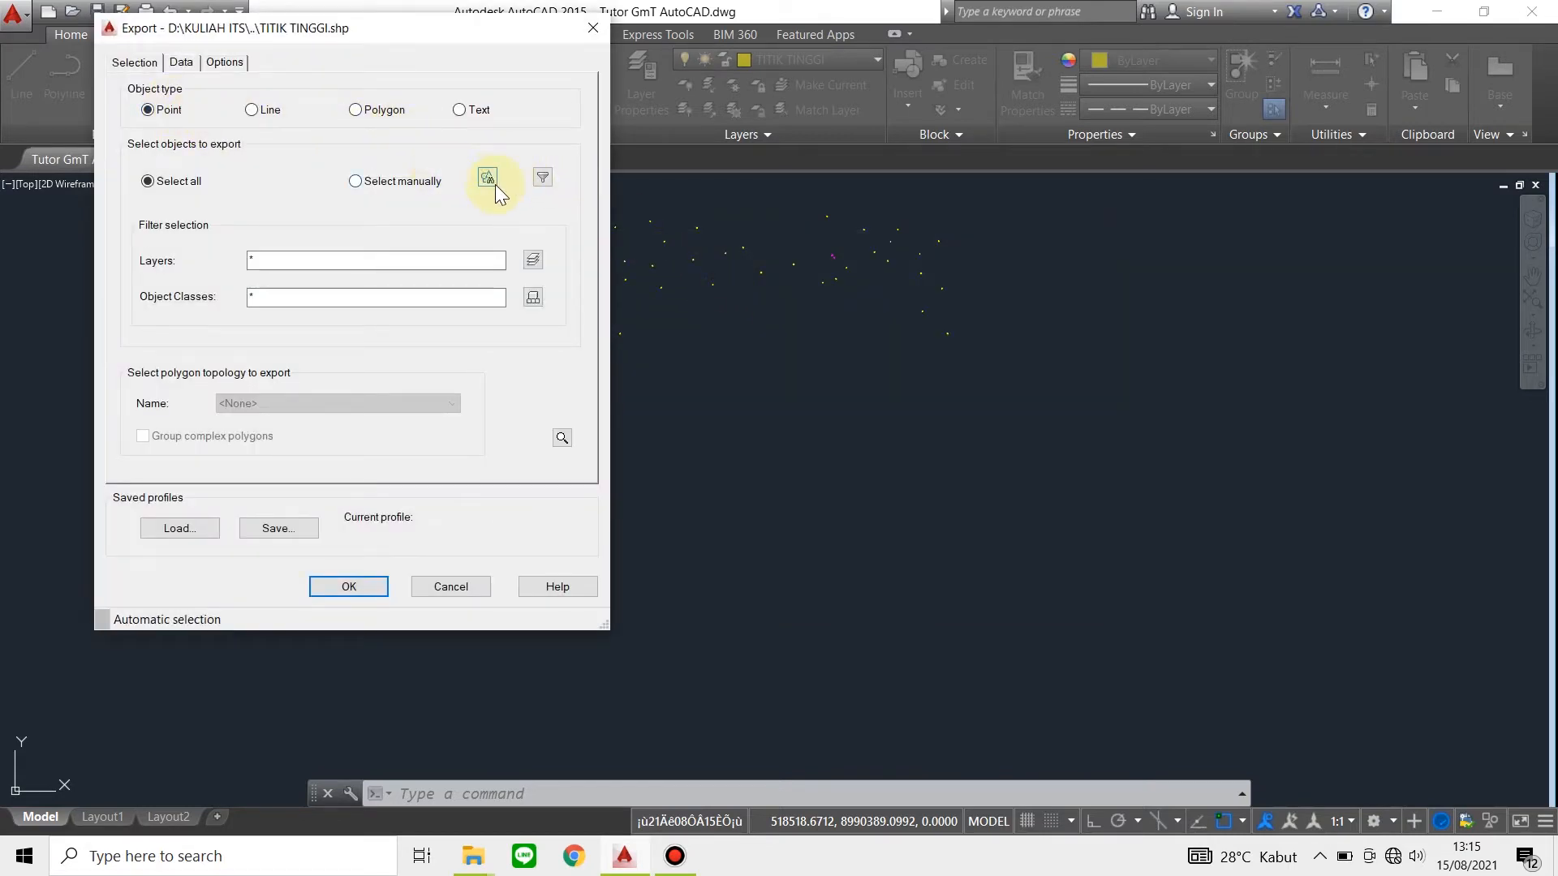
Filter the point objects for export to the TITIK TINGGI layer only
left_click(539, 260)
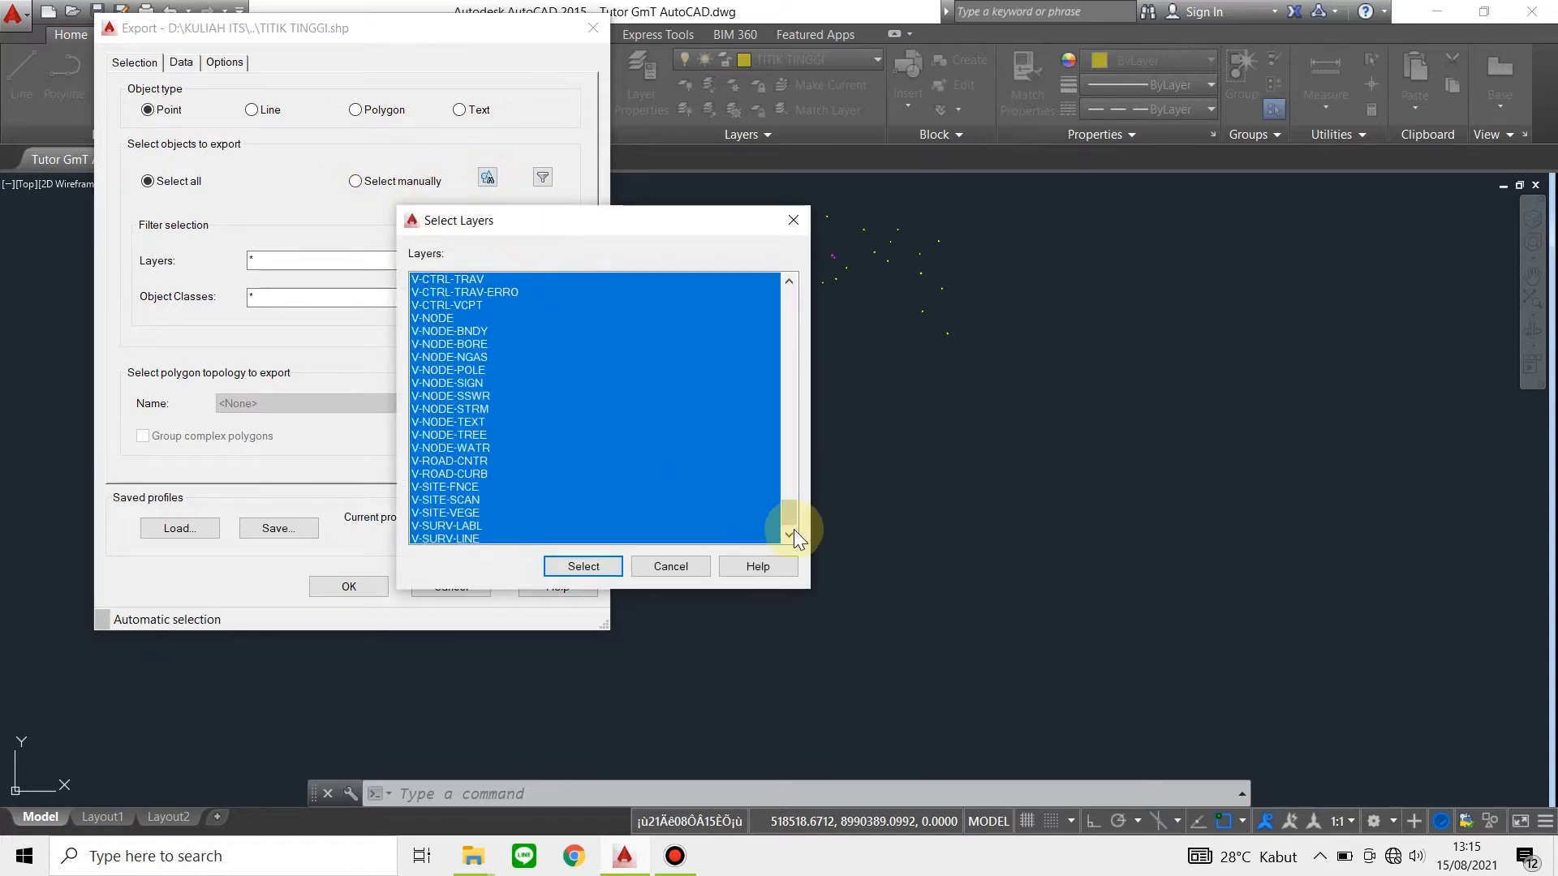
left_click_drag(792, 513, 786, 494)
left_click_drag(601, 341, 581, 349)
left_click(584, 566)
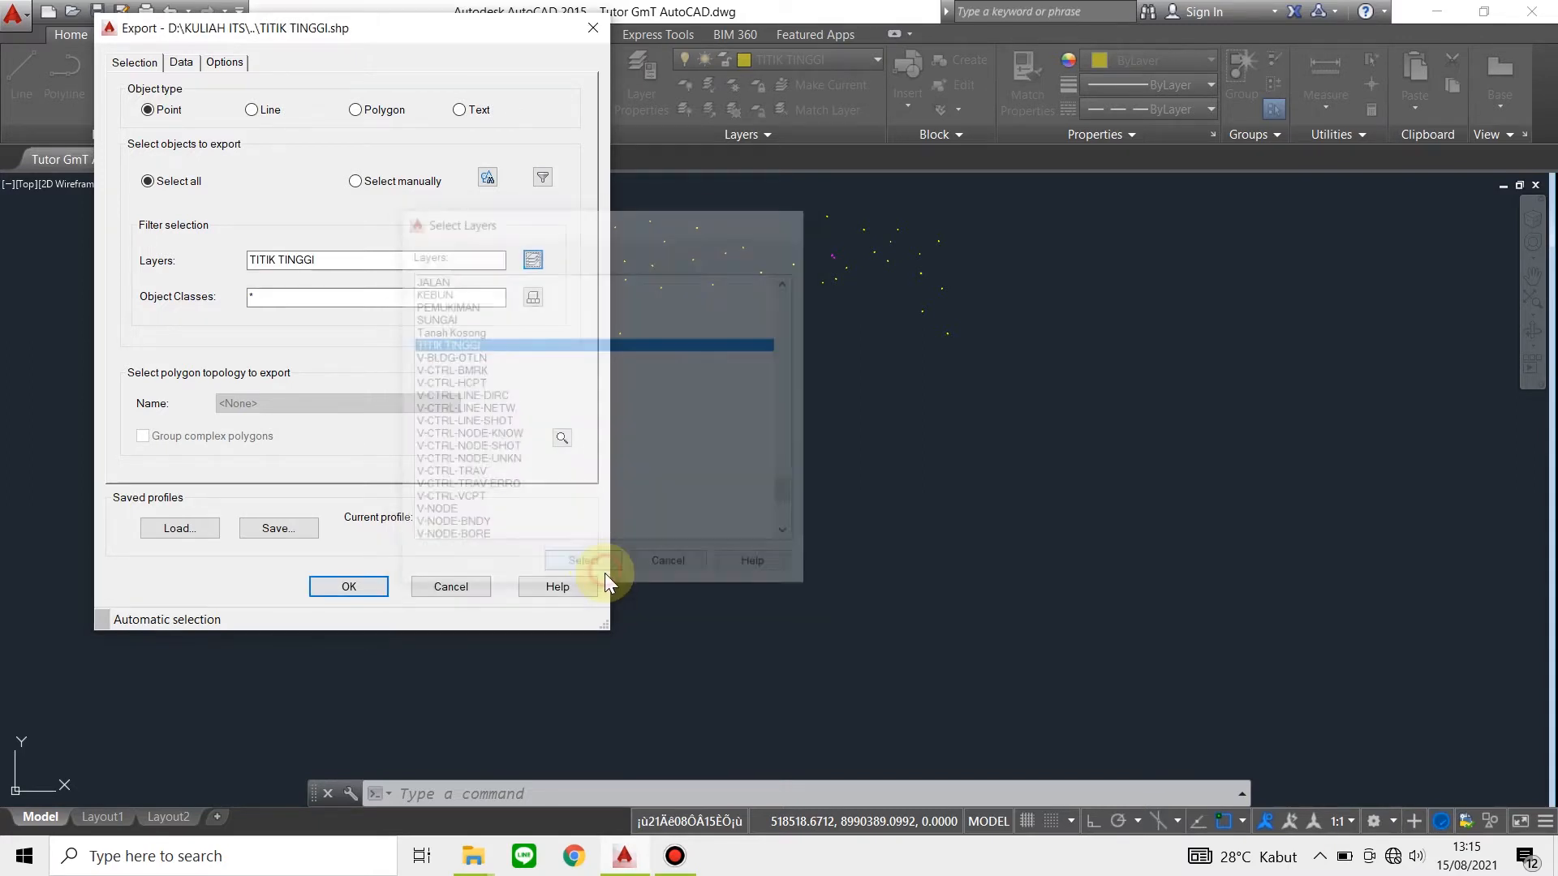
Add the ELEVATION property as the attribute field for the exported points
left_click(180, 62)
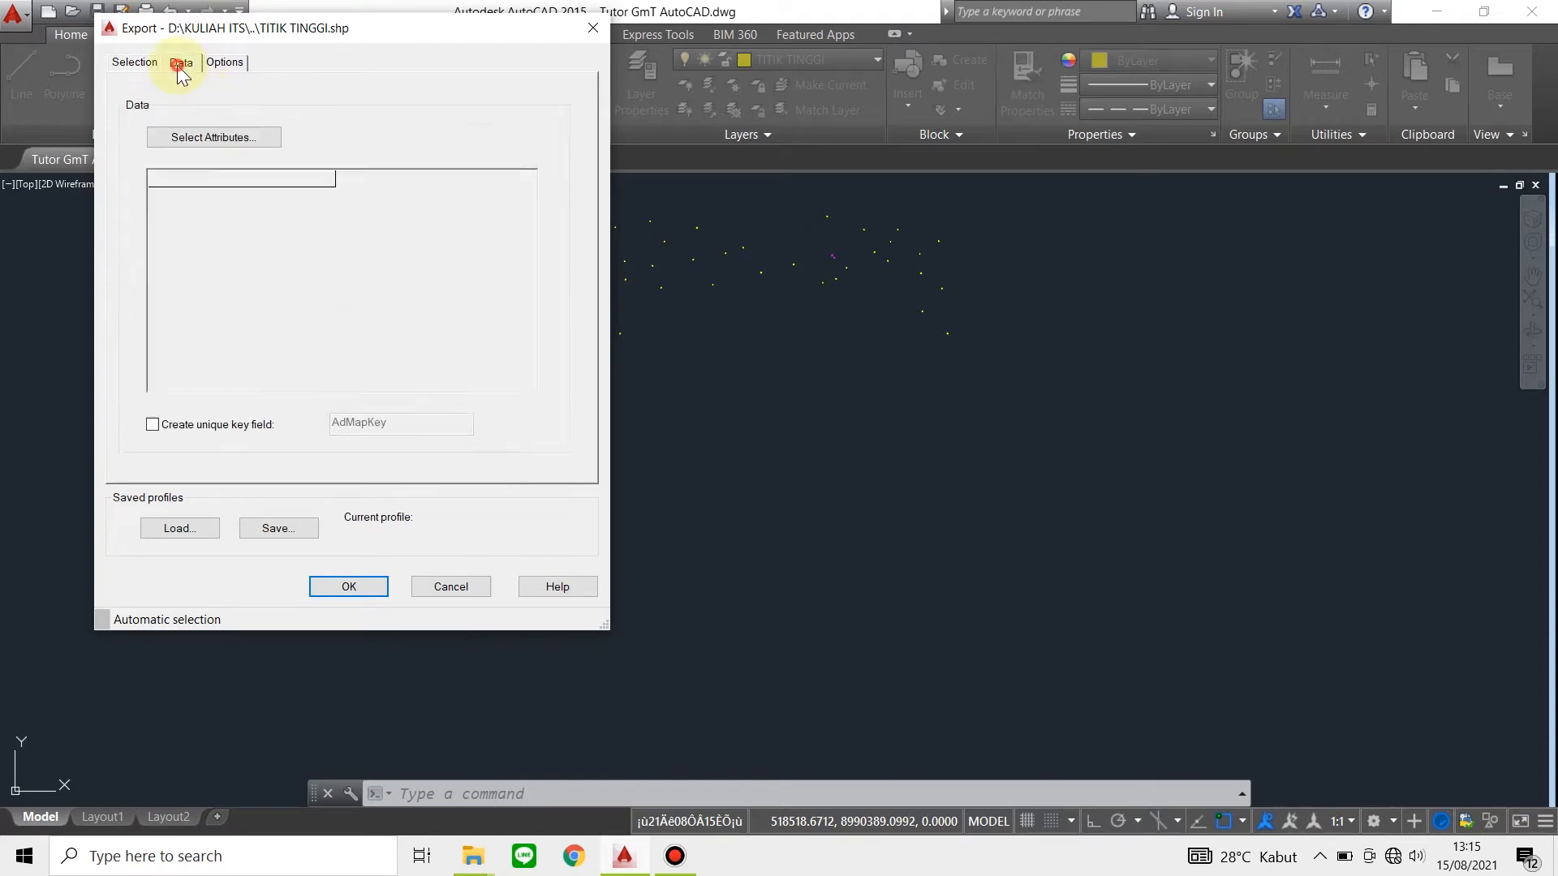
left_click(222, 65)
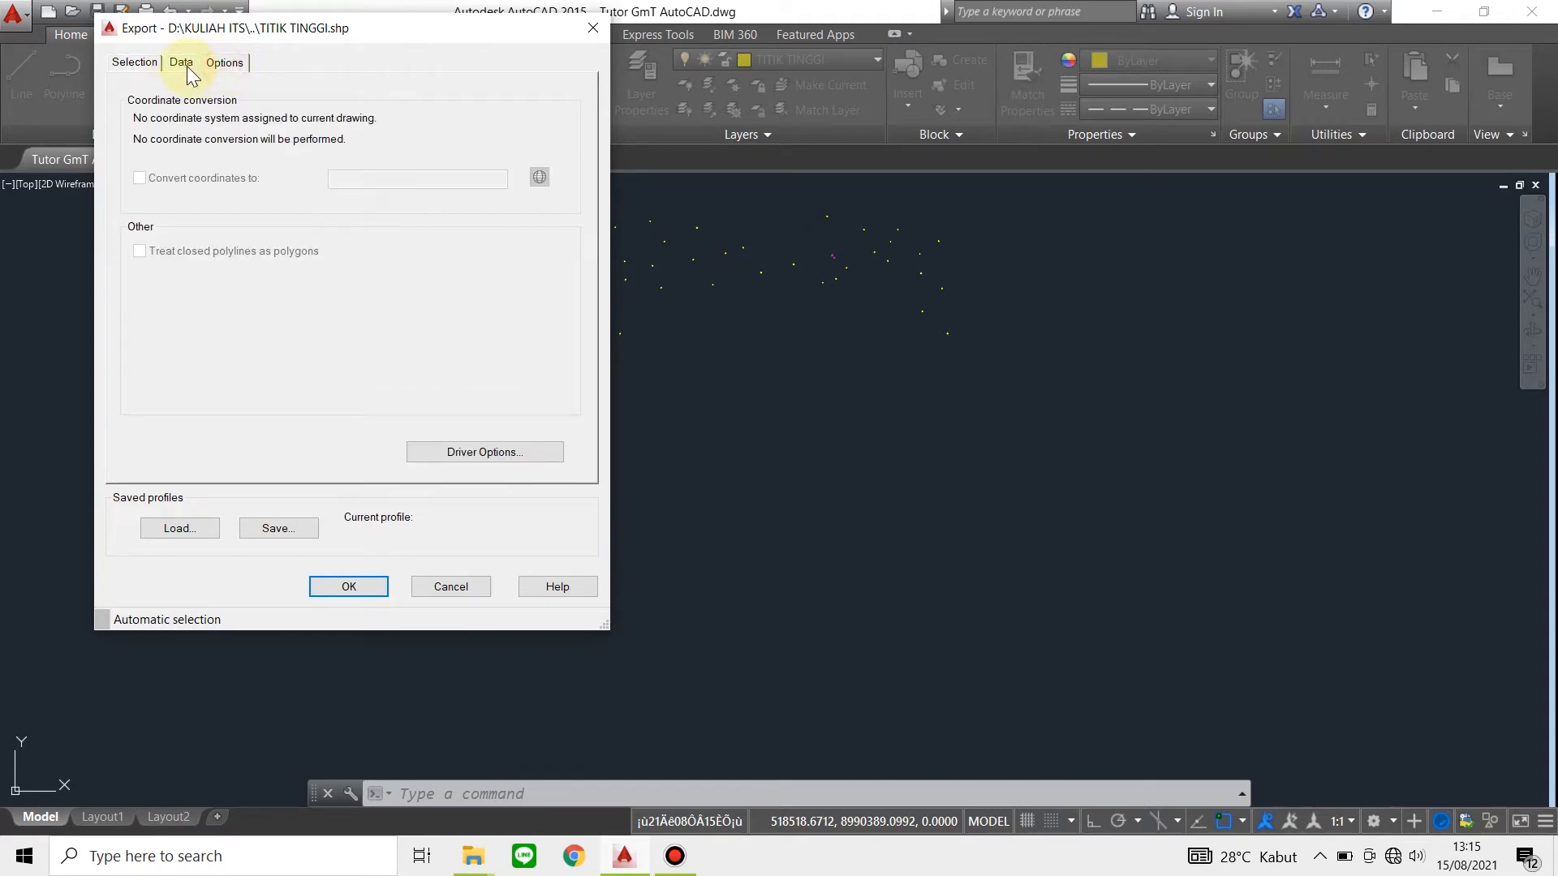
left_click(183, 65)
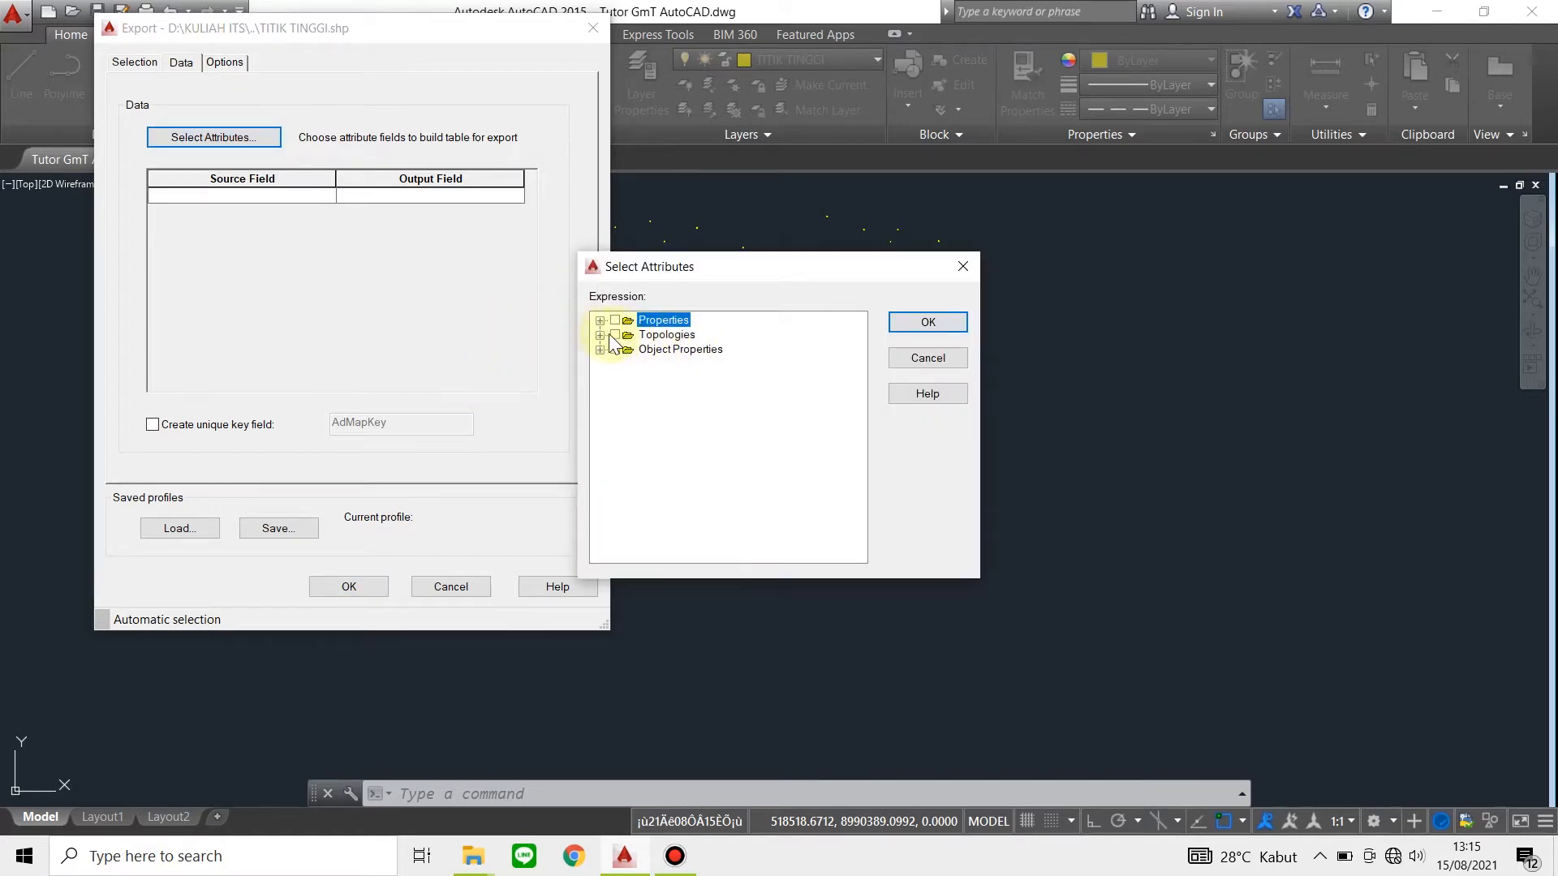
left_click(599, 334)
left_click(600, 334)
left_click(599, 320)
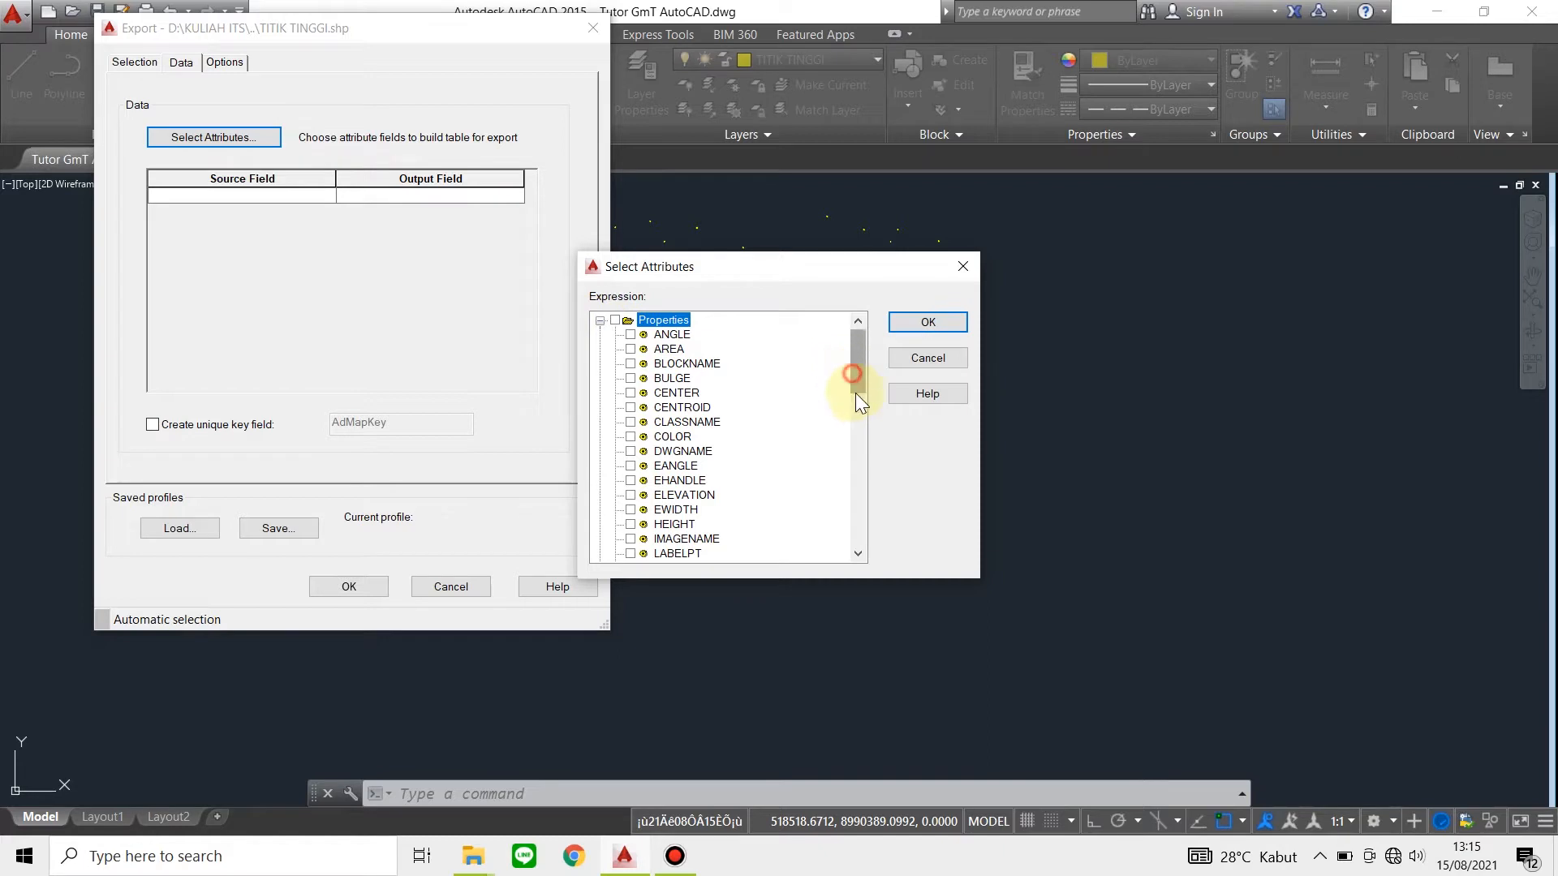
left_click_drag(856, 393, 840, 576)
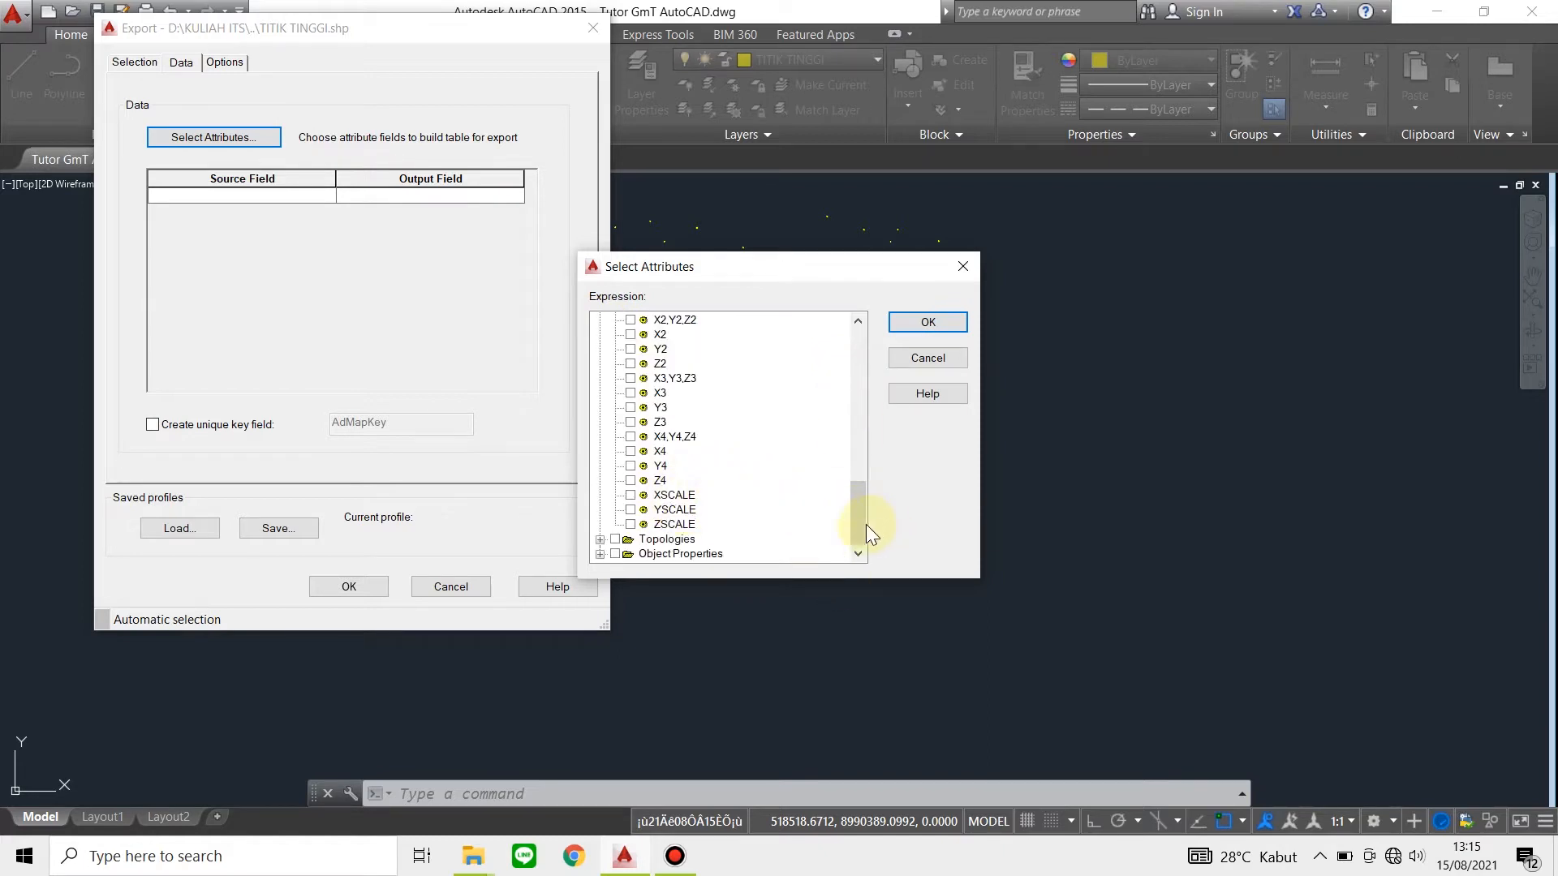
left_click_drag(850, 519, 849, 391)
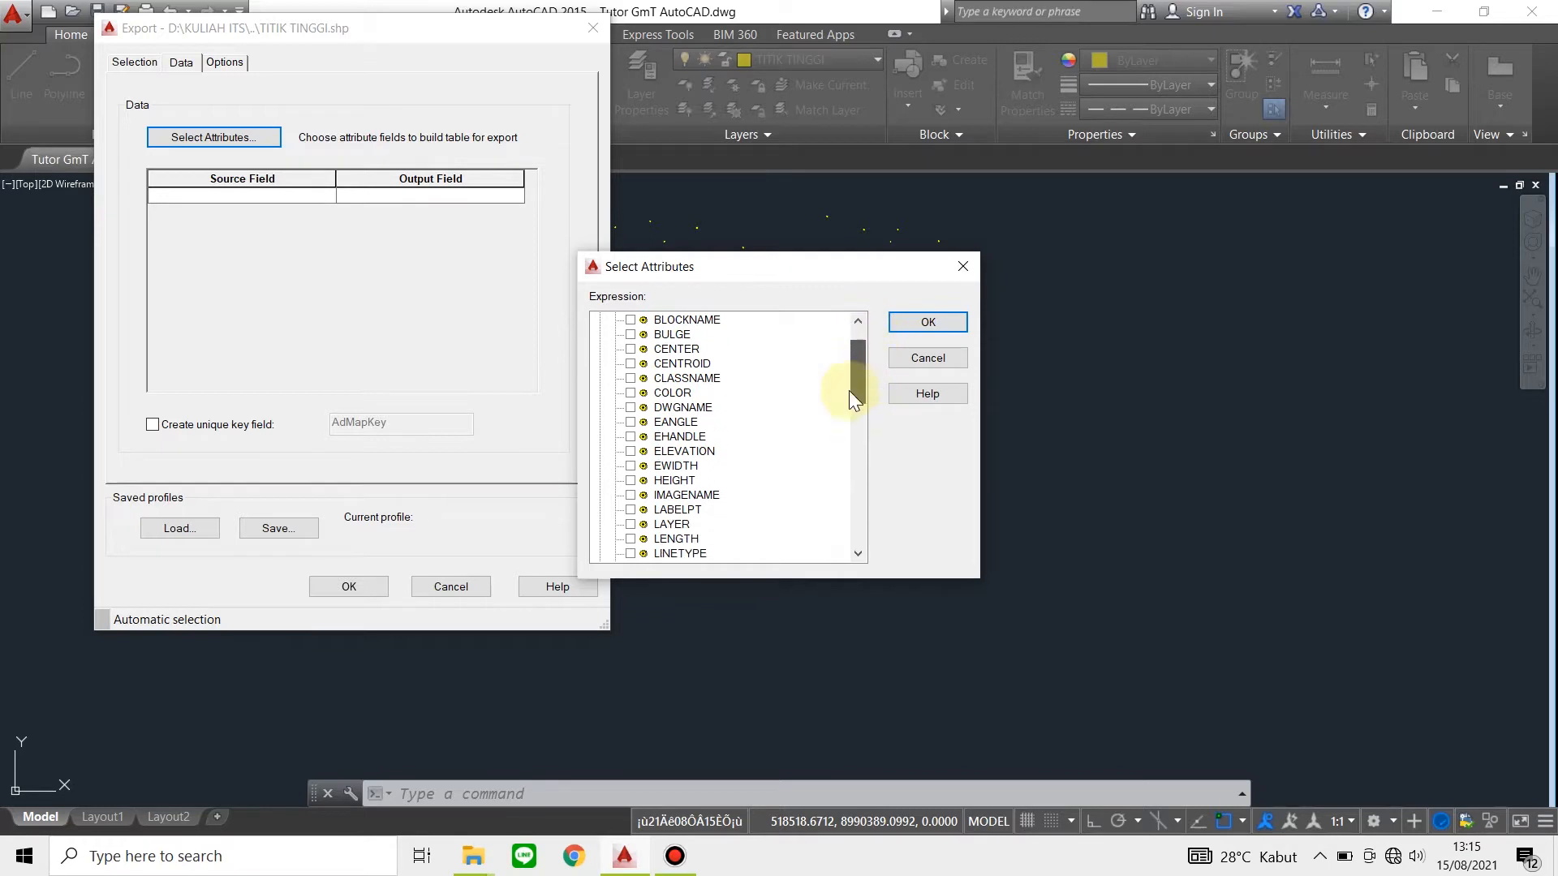
left_click(630, 451)
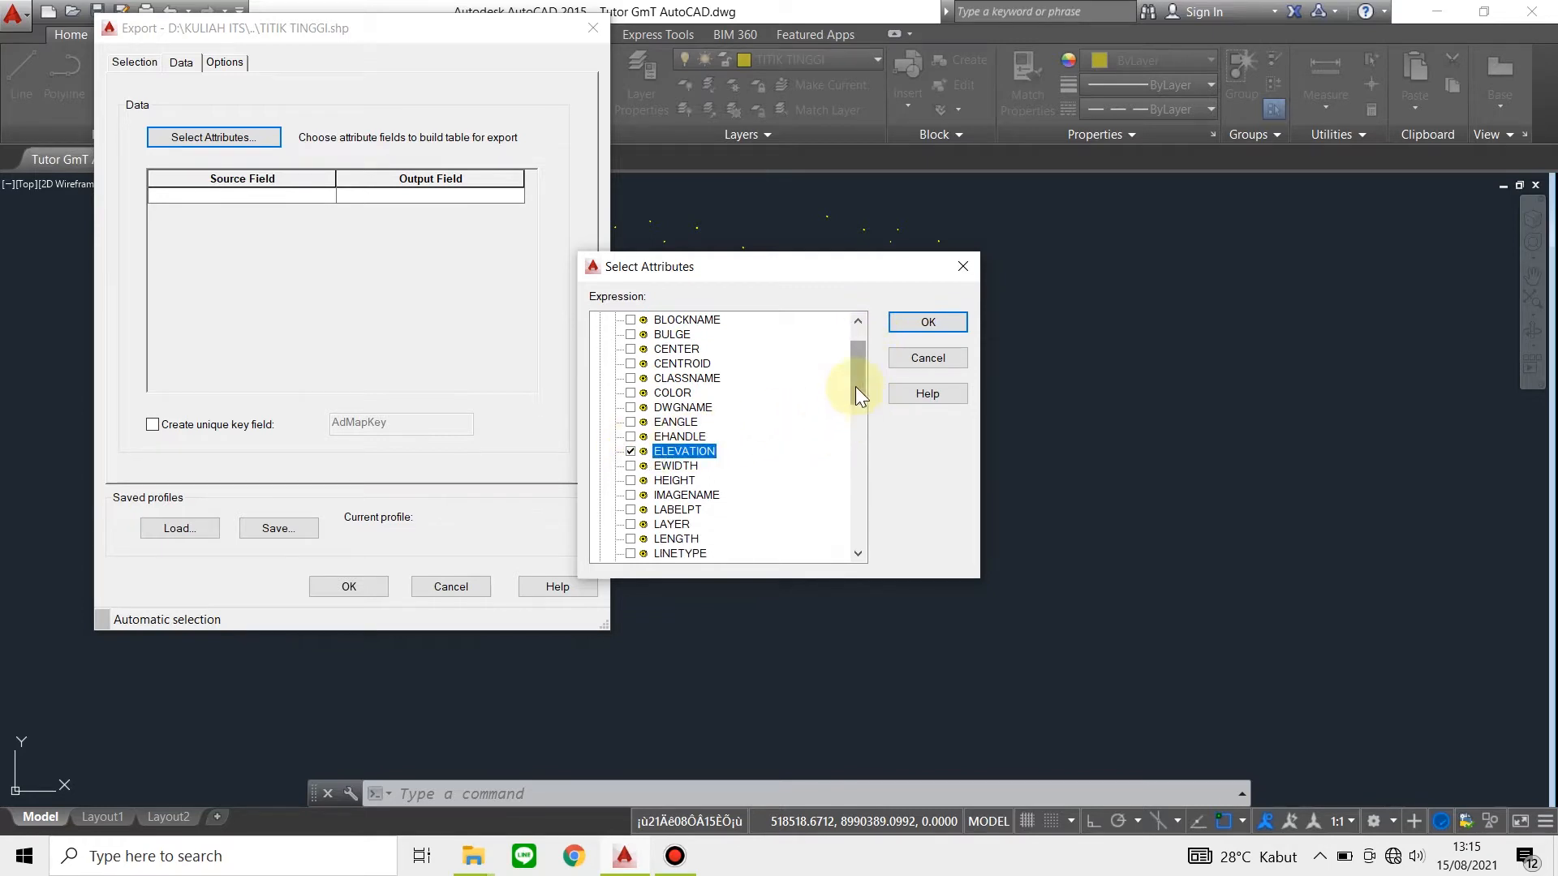
left_click_drag(856, 386, 859, 539)
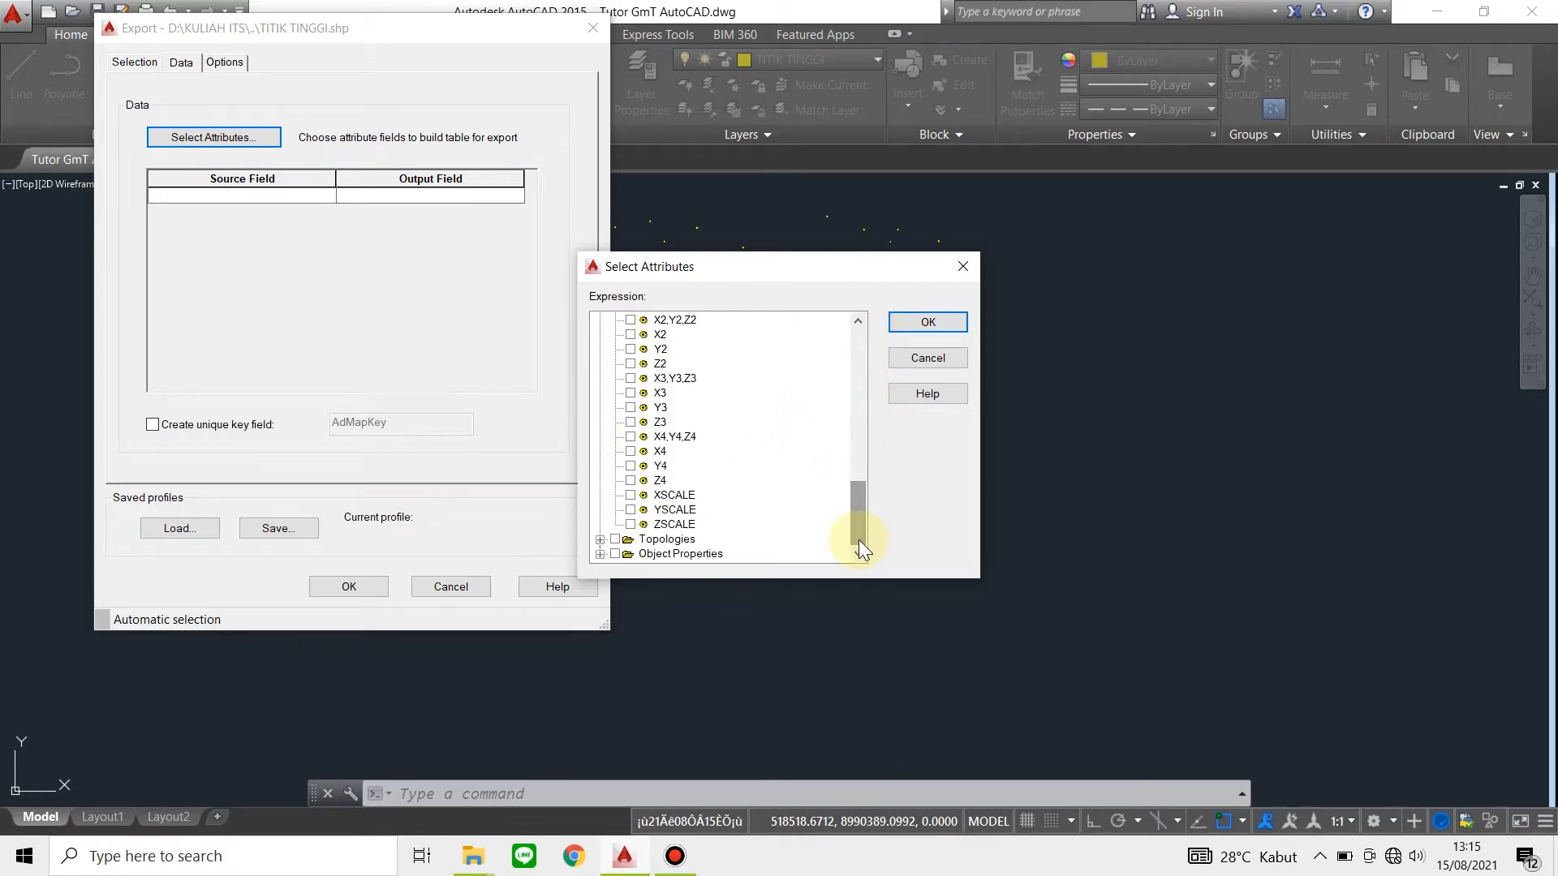
left_click(600, 553)
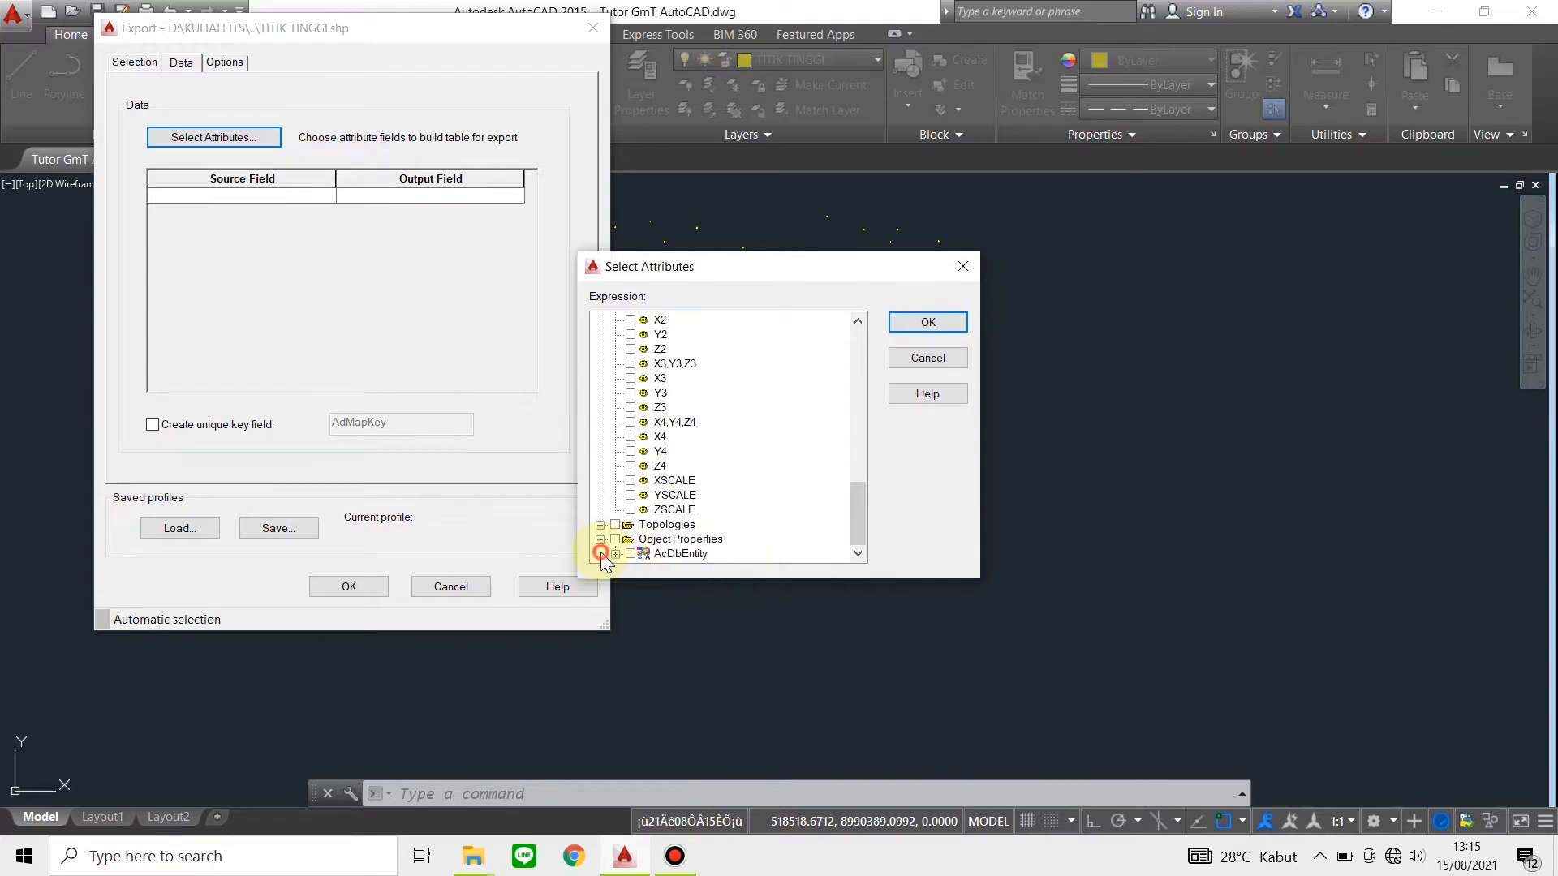
left_click_drag(864, 518, 907, 315)
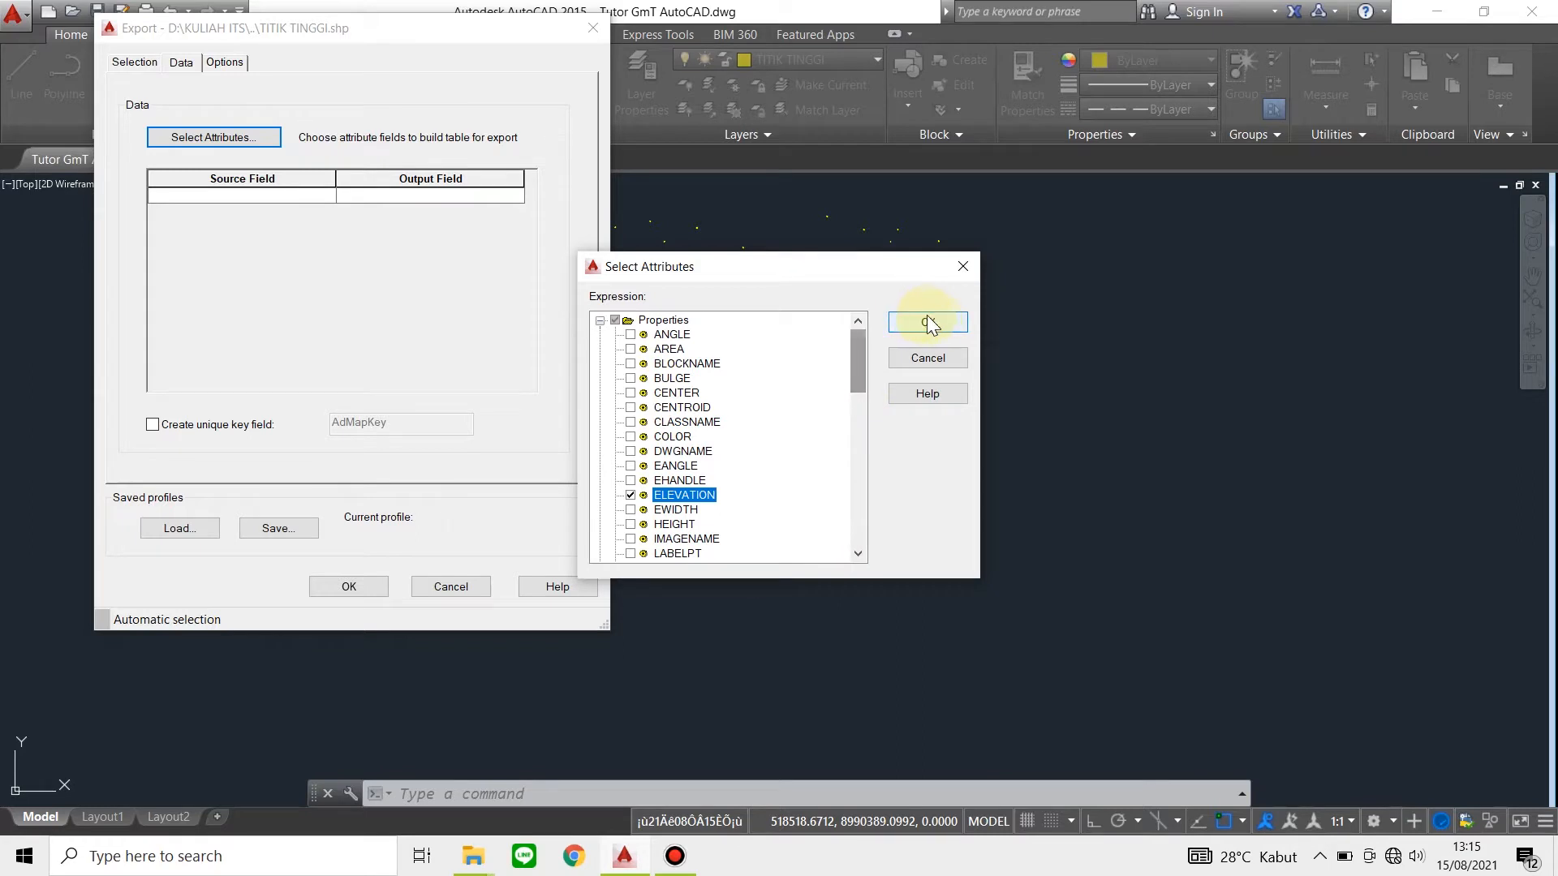
left_click(932, 320)
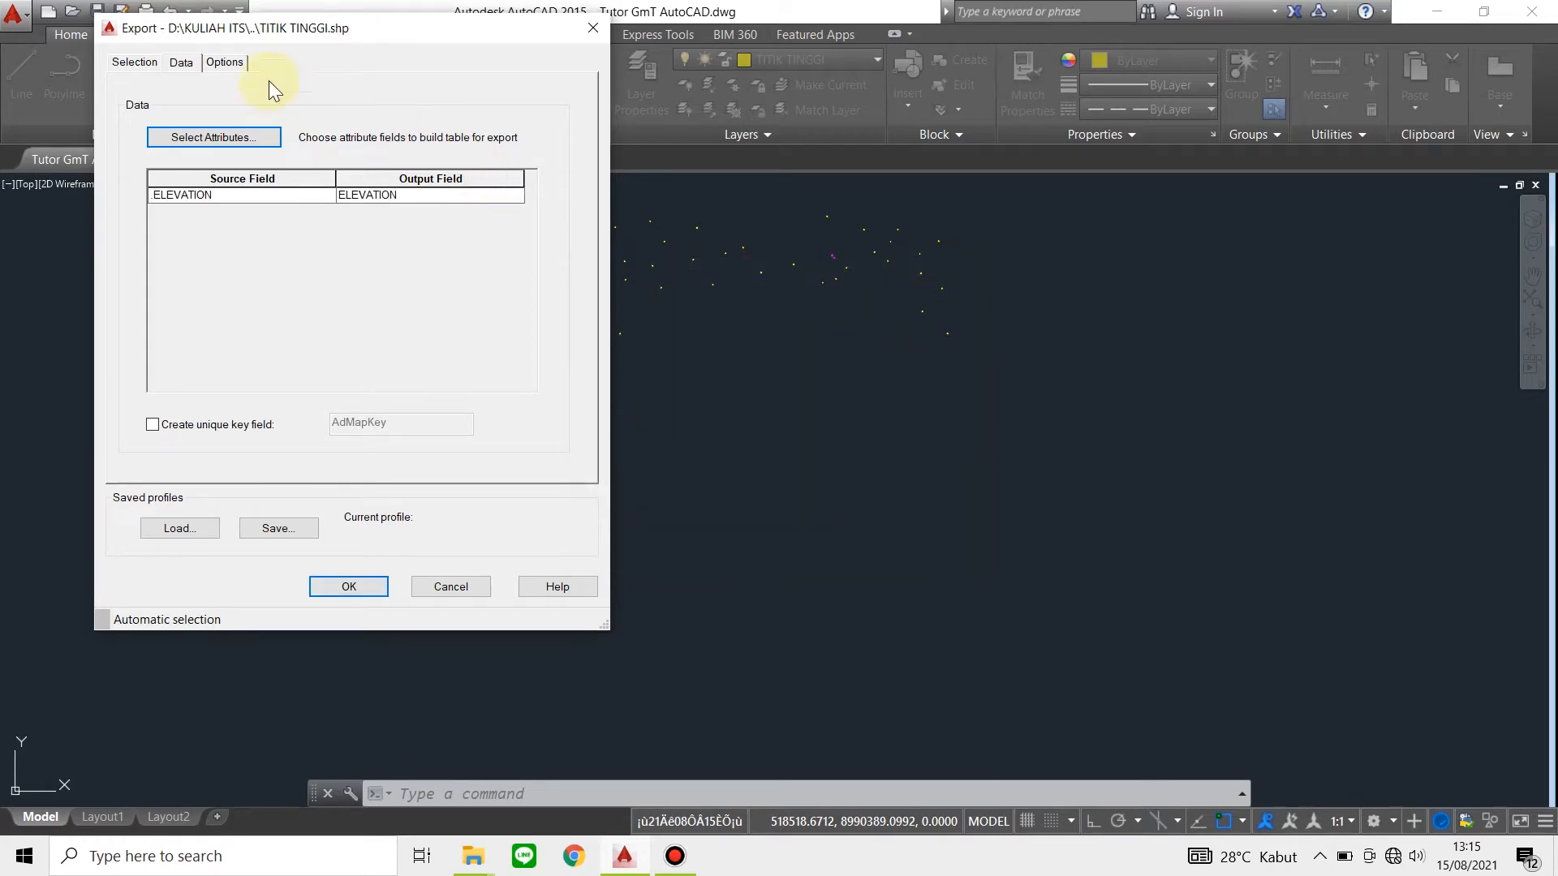
Check the export selection settings and run the export of the TITIK TINGGI points to the shapefile
left_click(159, 61)
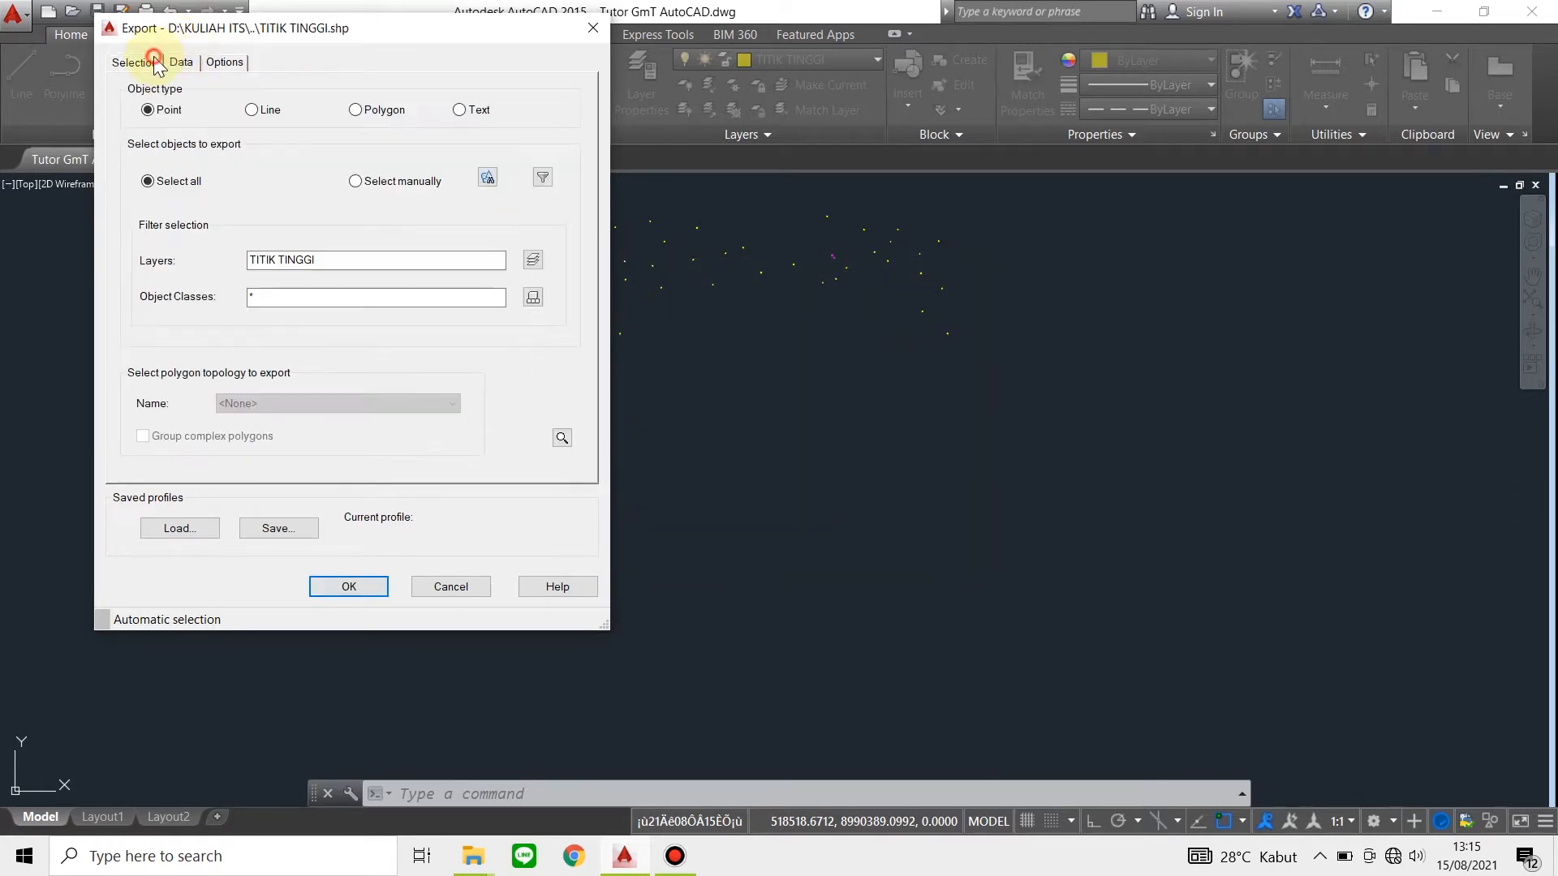
left_click(340, 587)
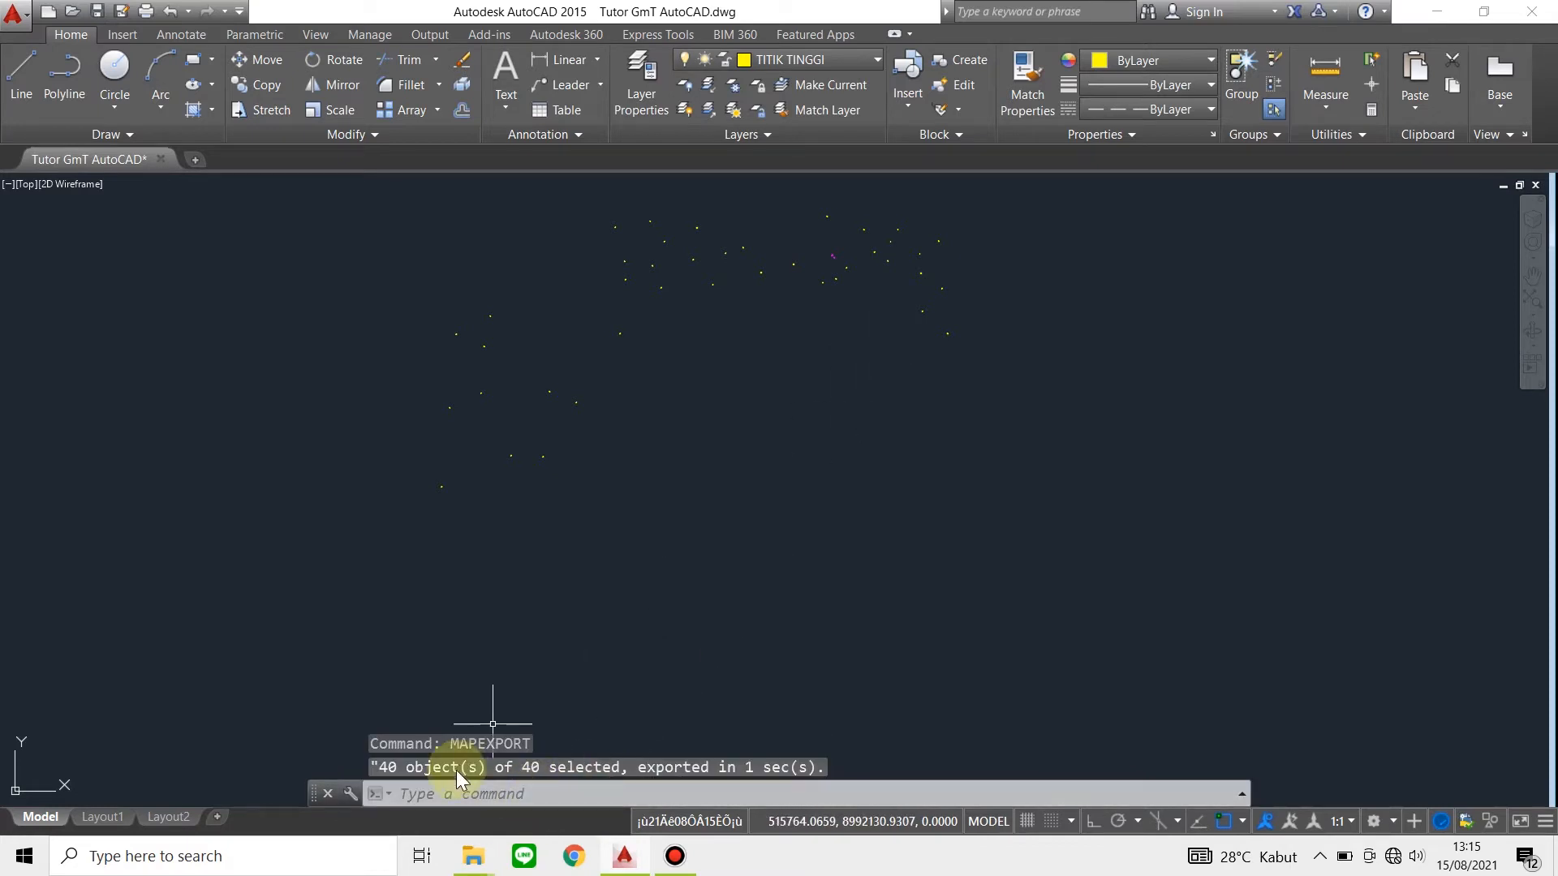
left_click(760, 342)
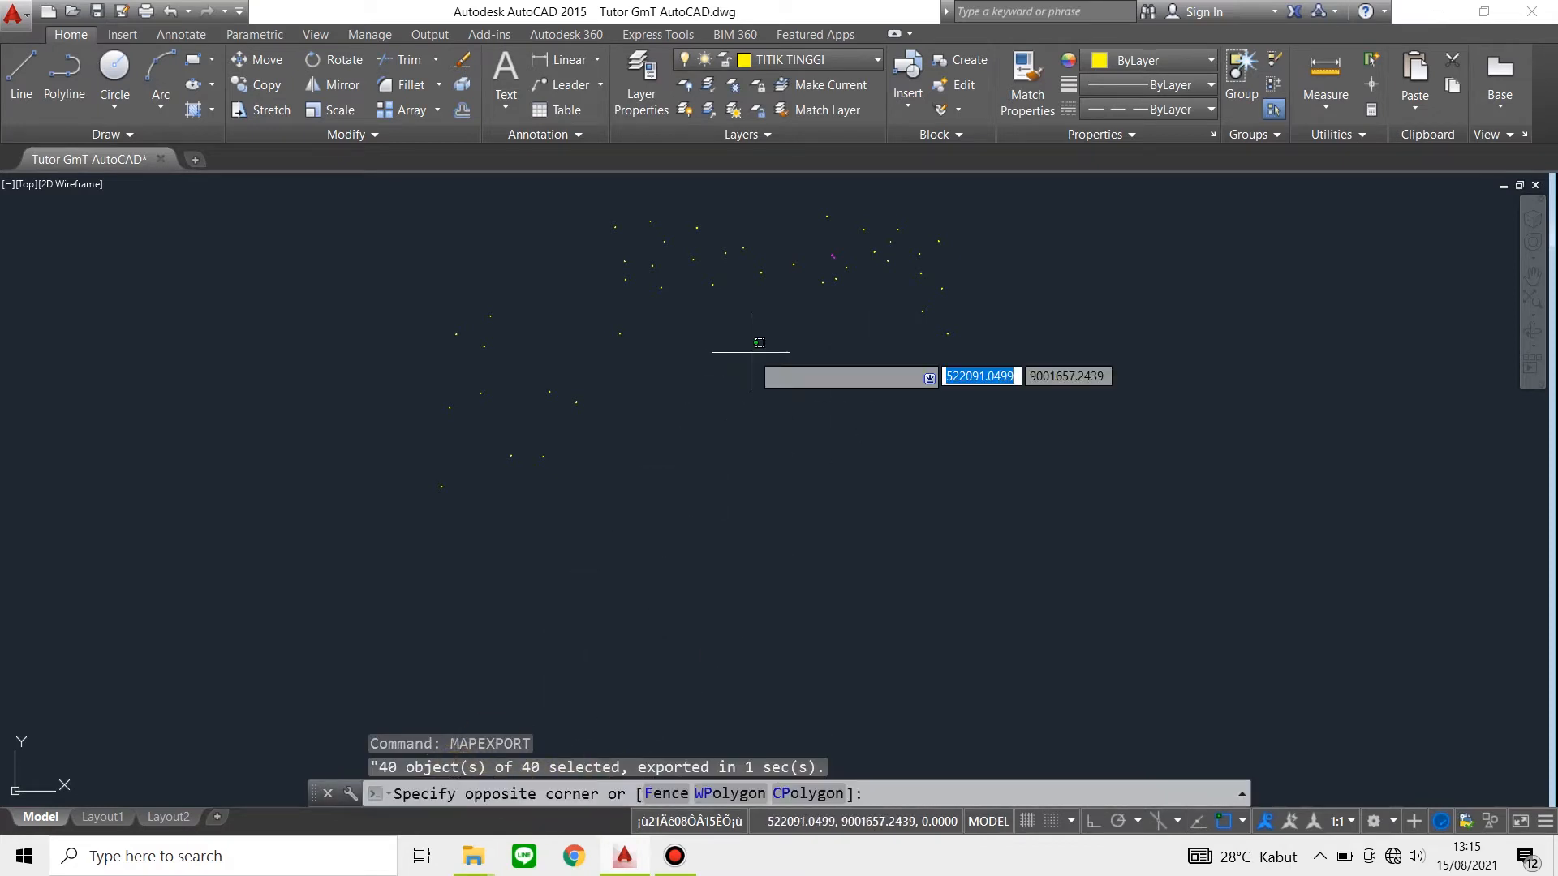
left_click(706, 414)
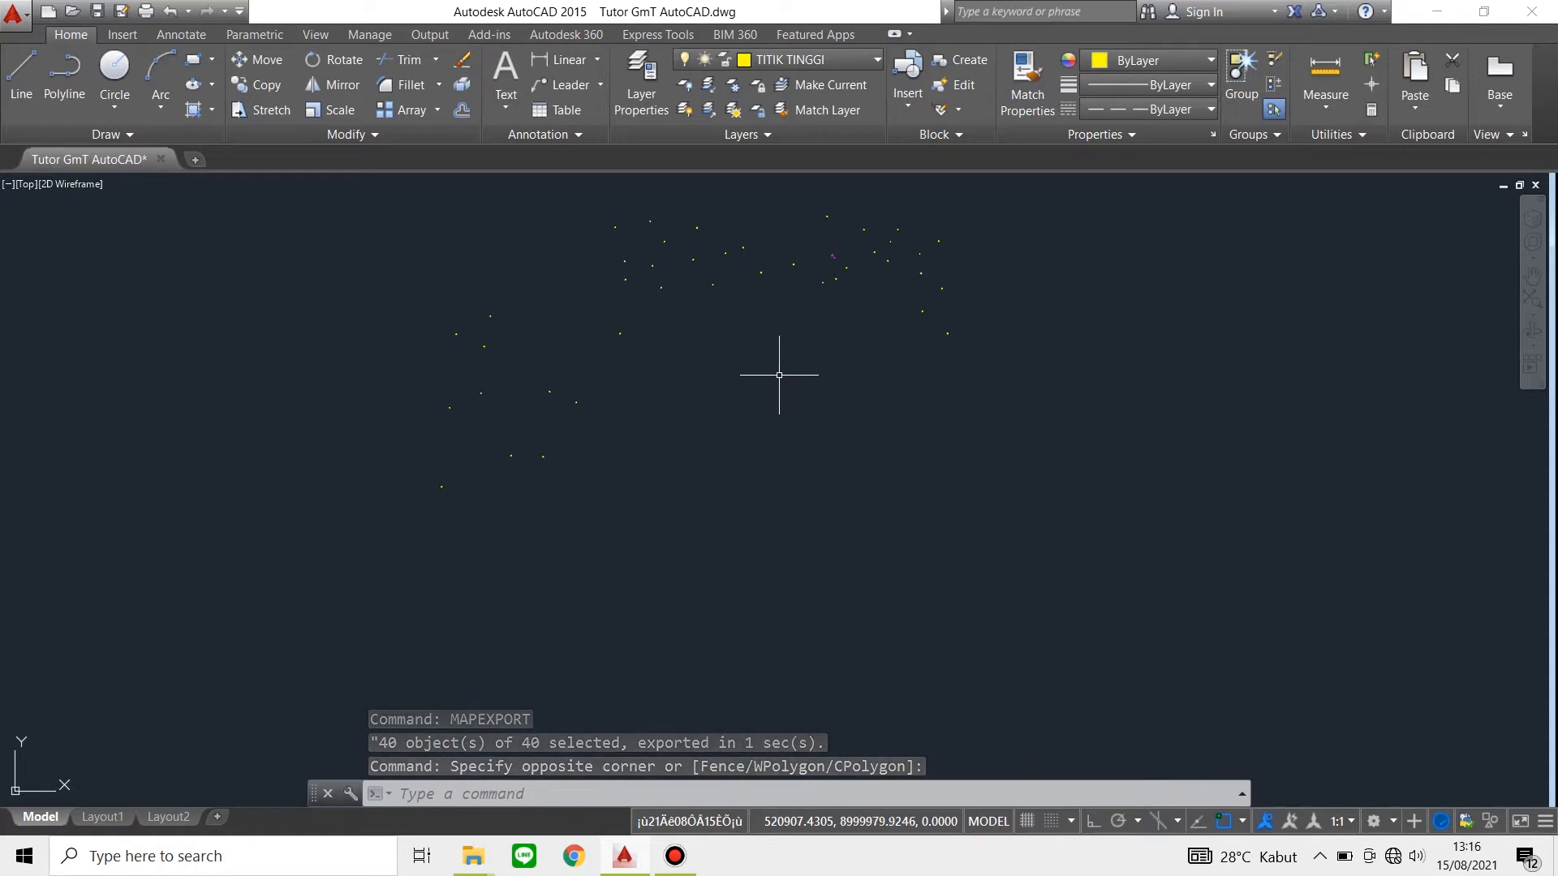
Make SUNGAI the current layer and keep it turned on
left_click(808, 65)
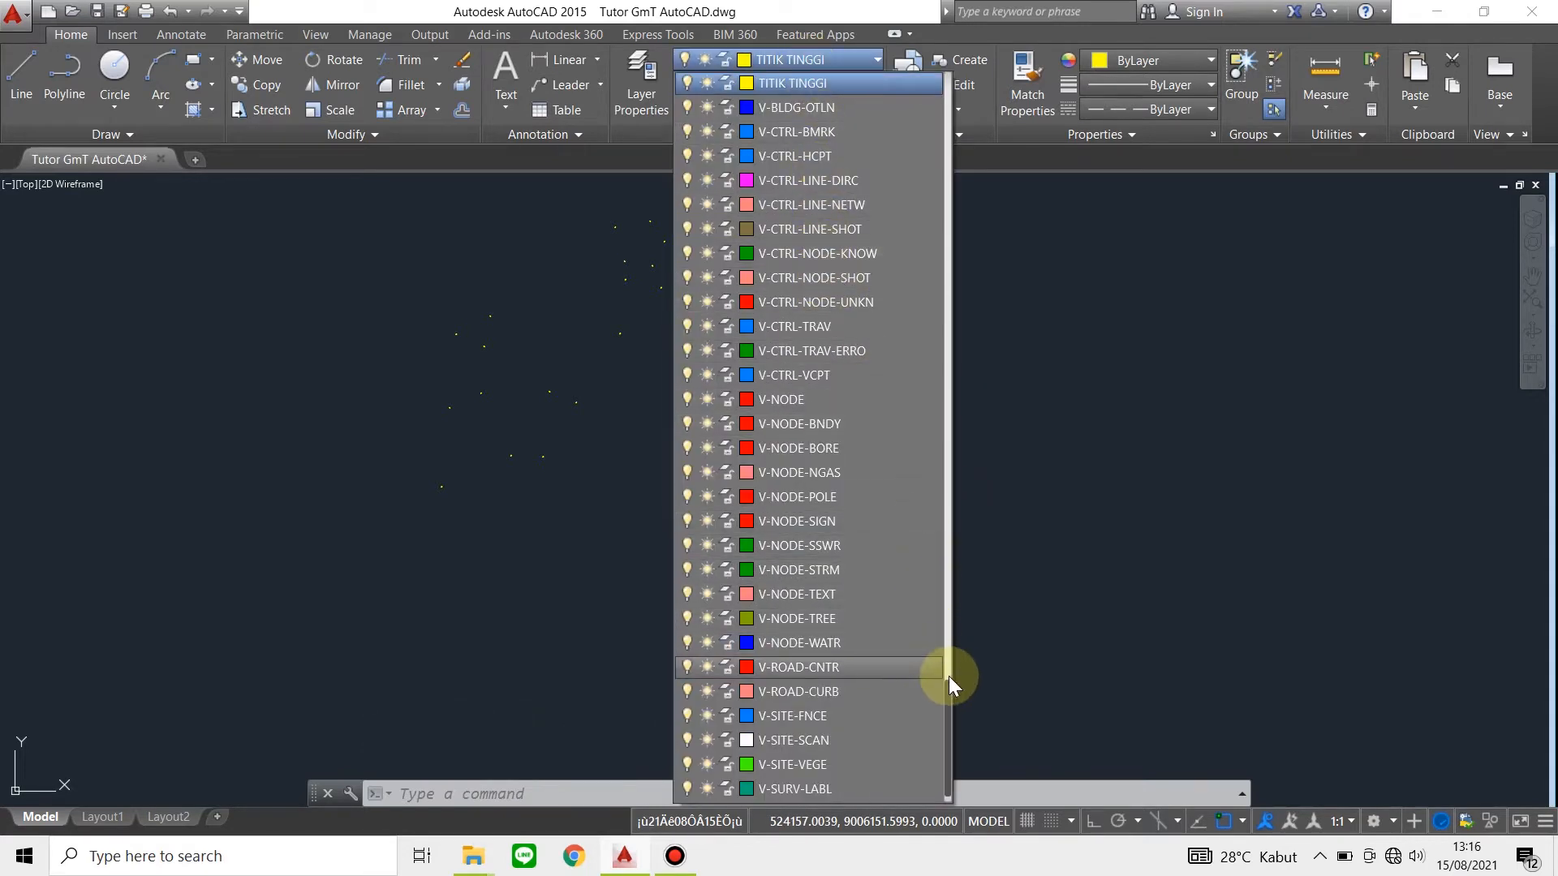
left_click_drag(948, 693, 948, 596)
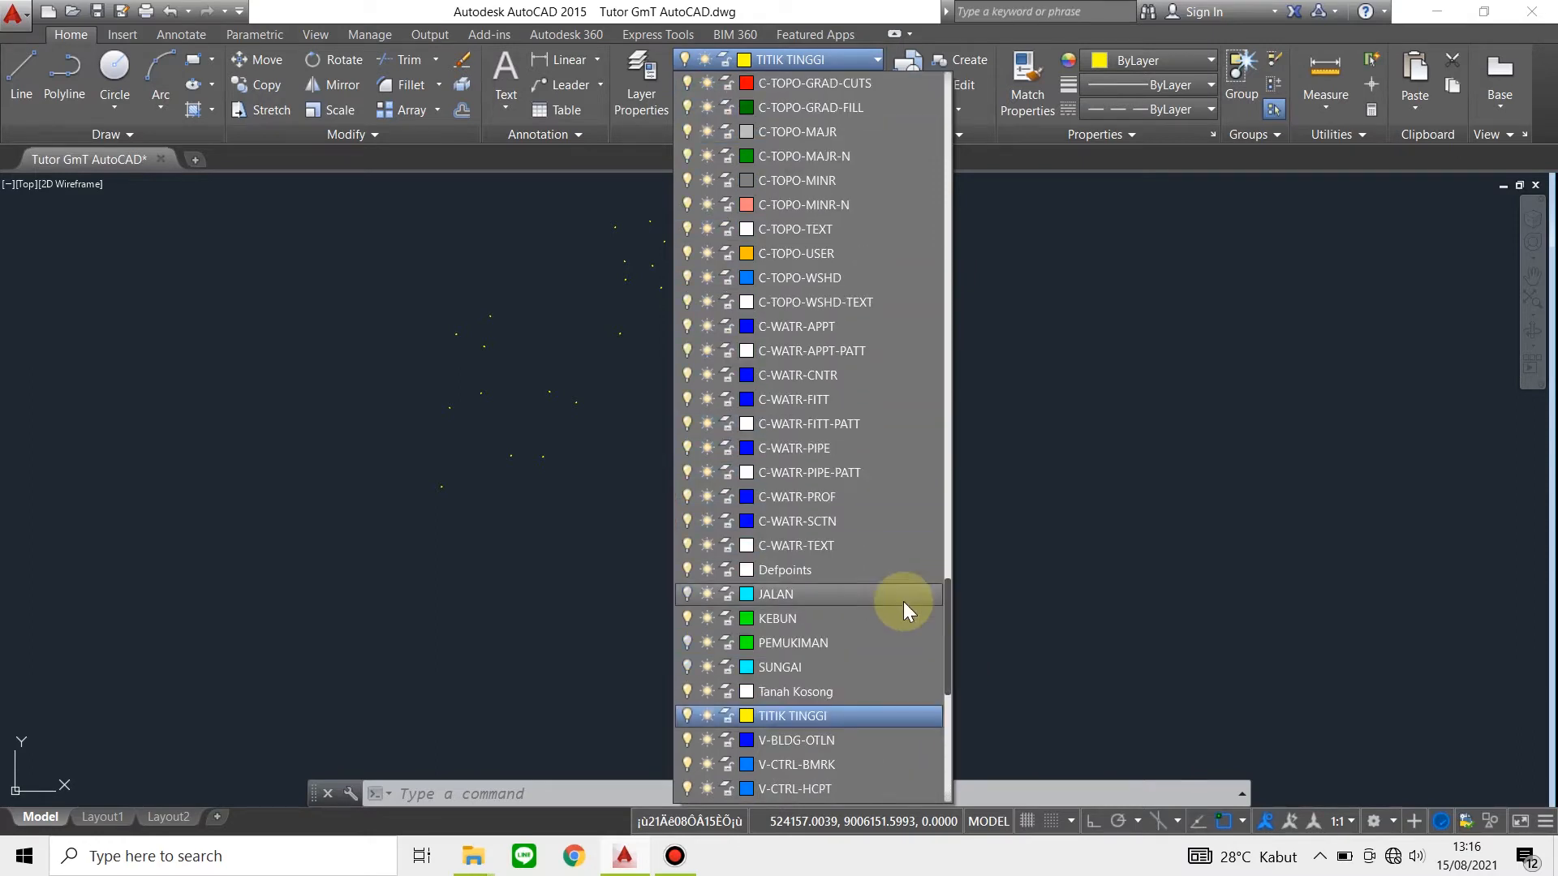
left_click(879, 659)
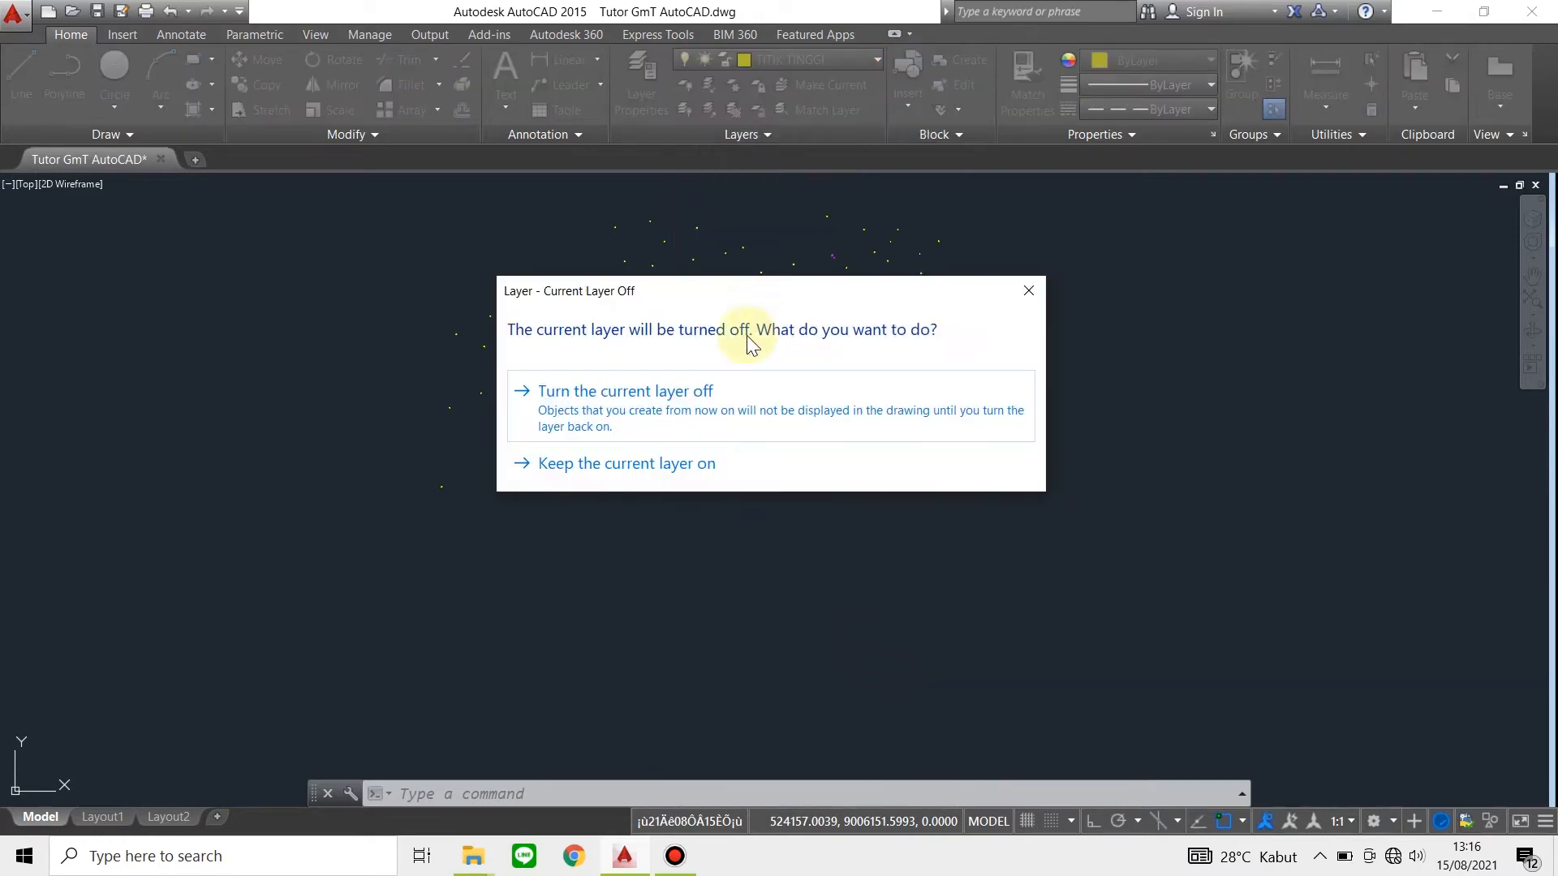
left_click(681, 463)
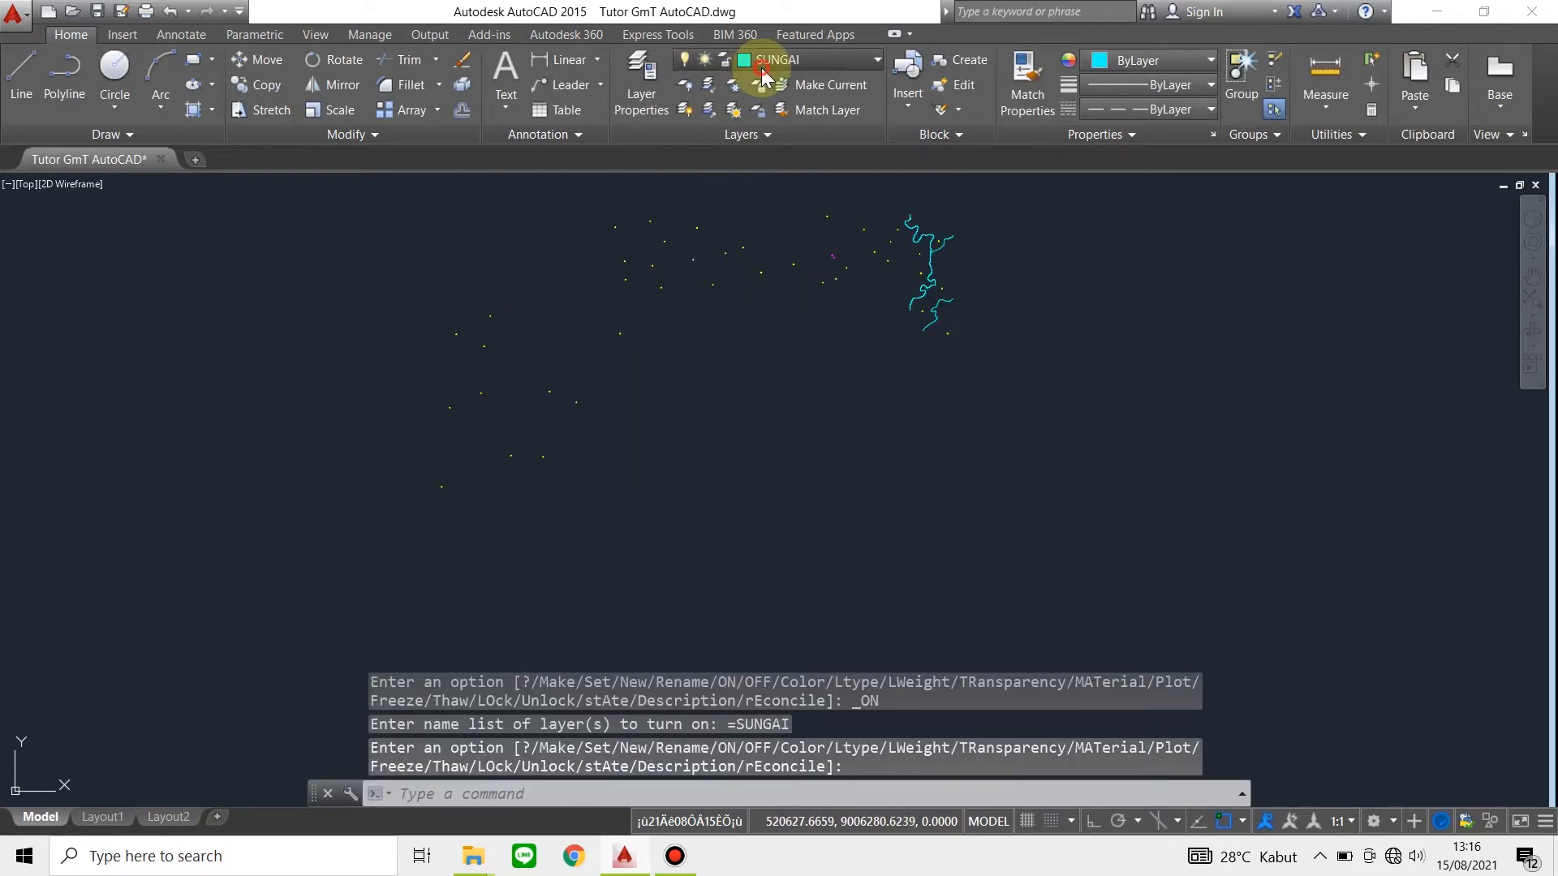
Turn off the TITIK TINGGI and BANGUNAN layers, leaving the SUNGAI layer current
left_click(811, 59)
scroll(835, 573, "down", 8)
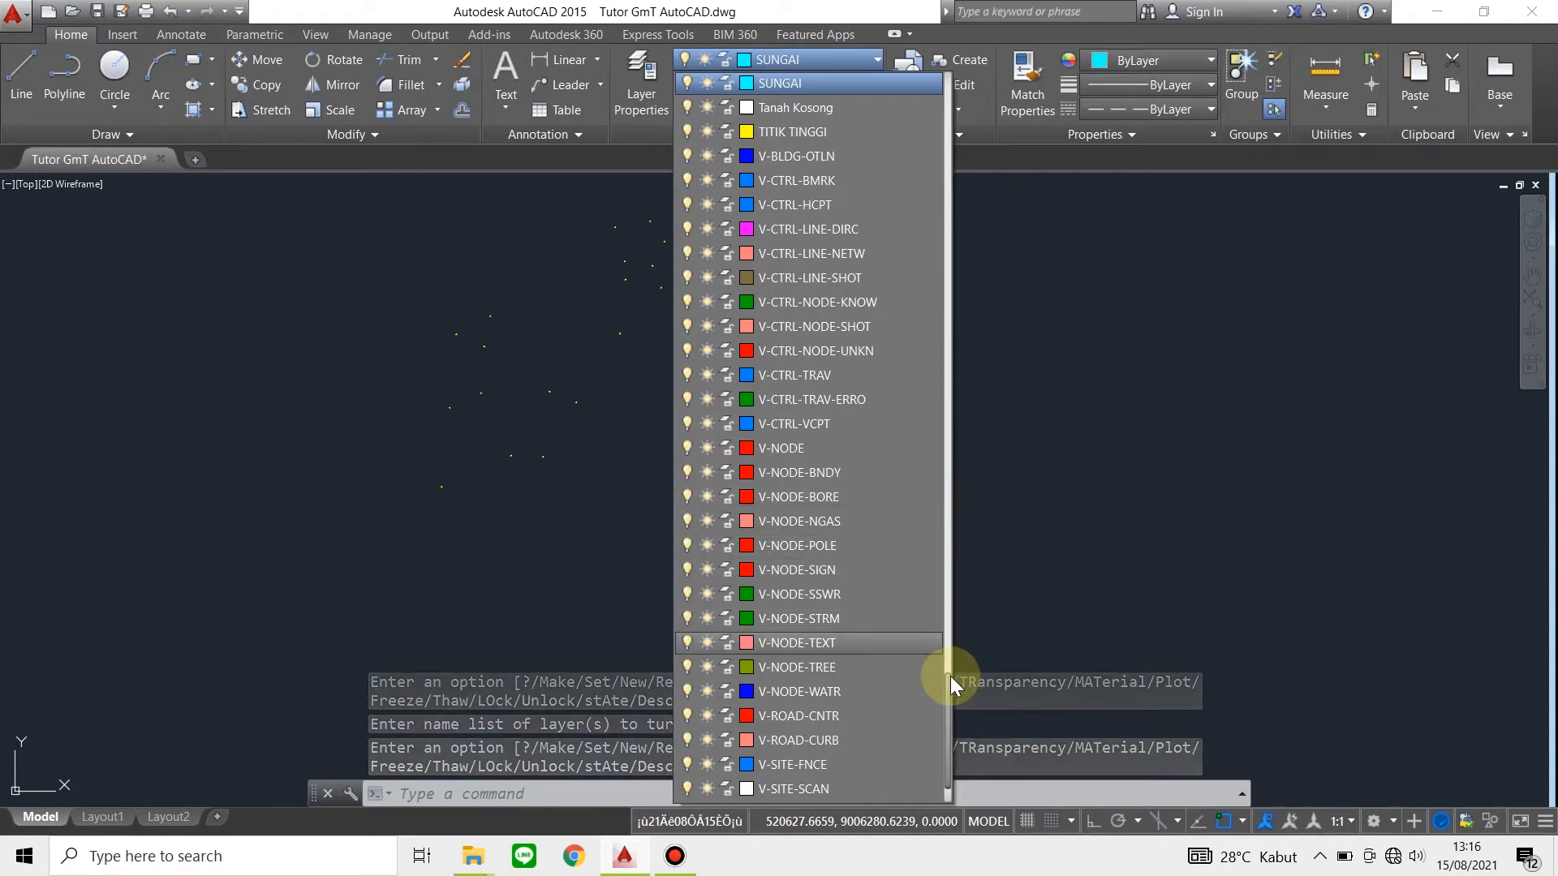
left_click(687, 130)
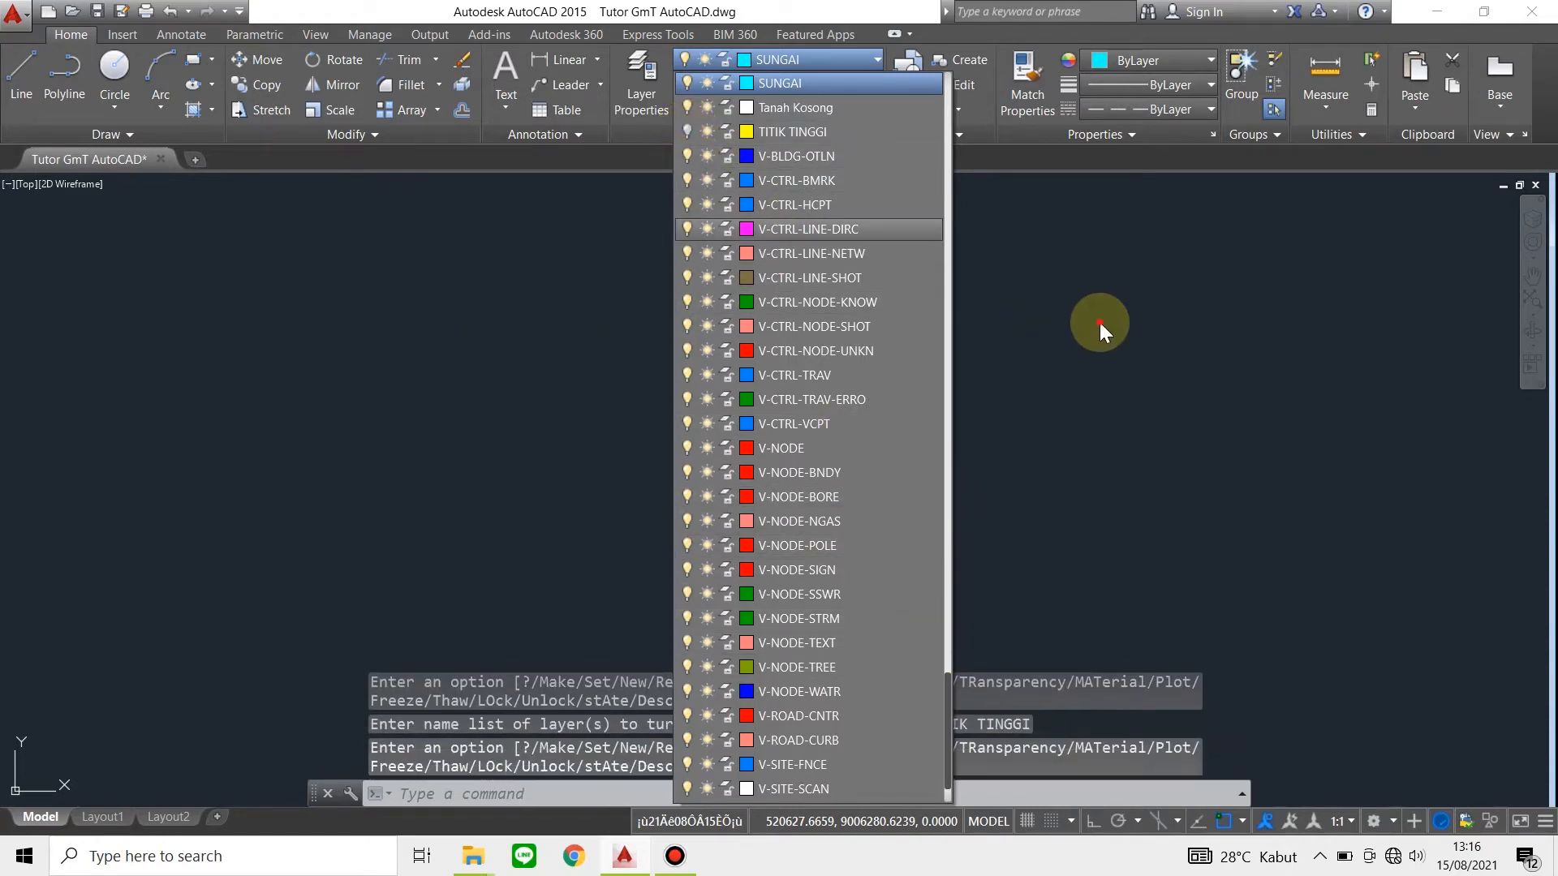
left_click(1098, 322)
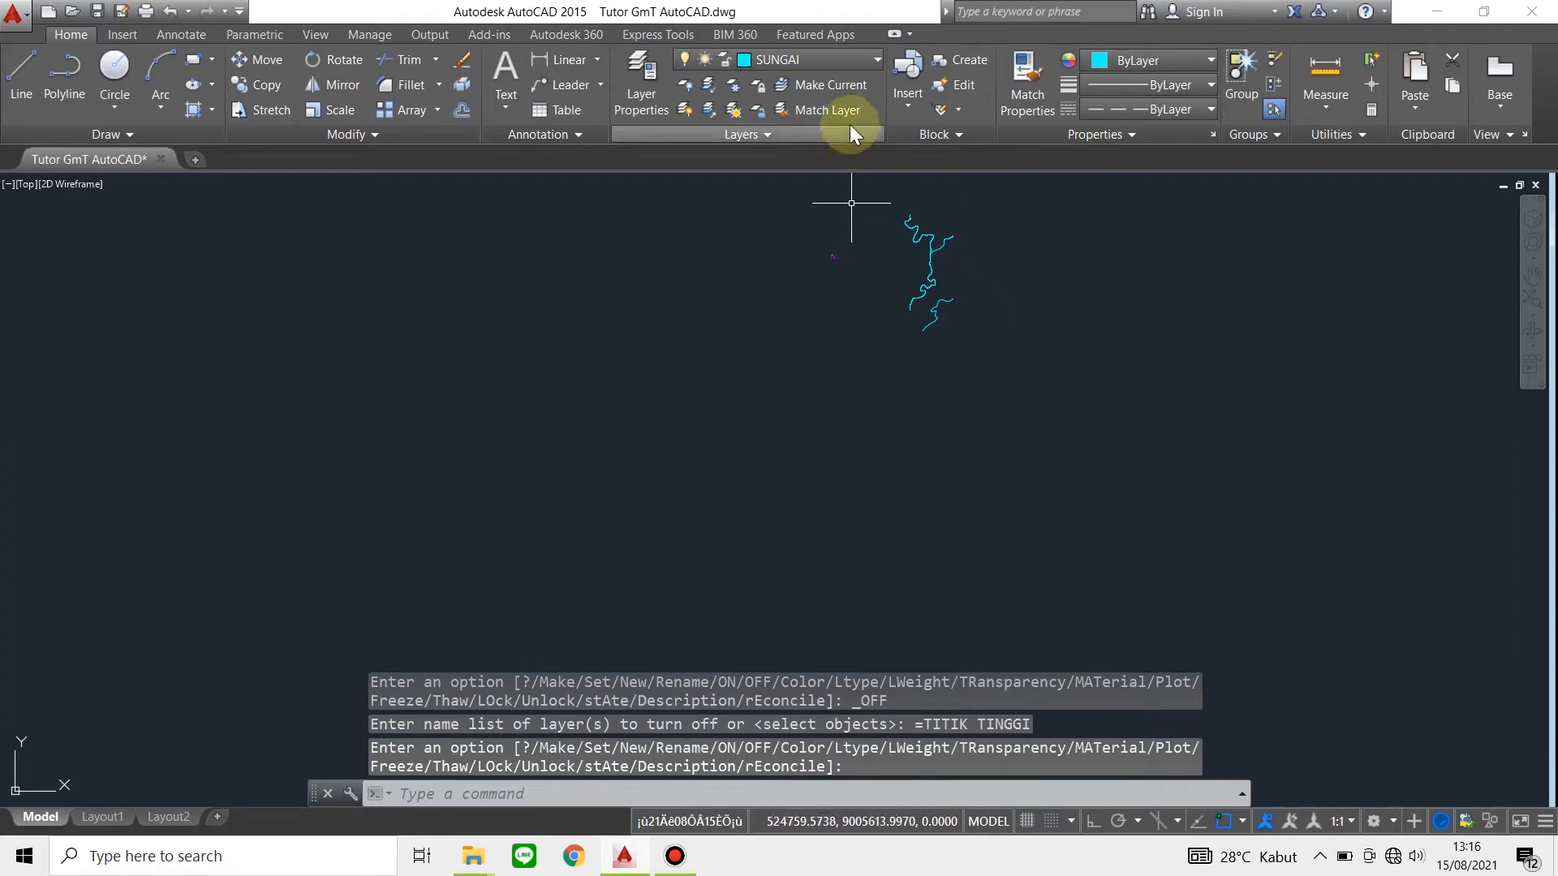
left_click(840, 61)
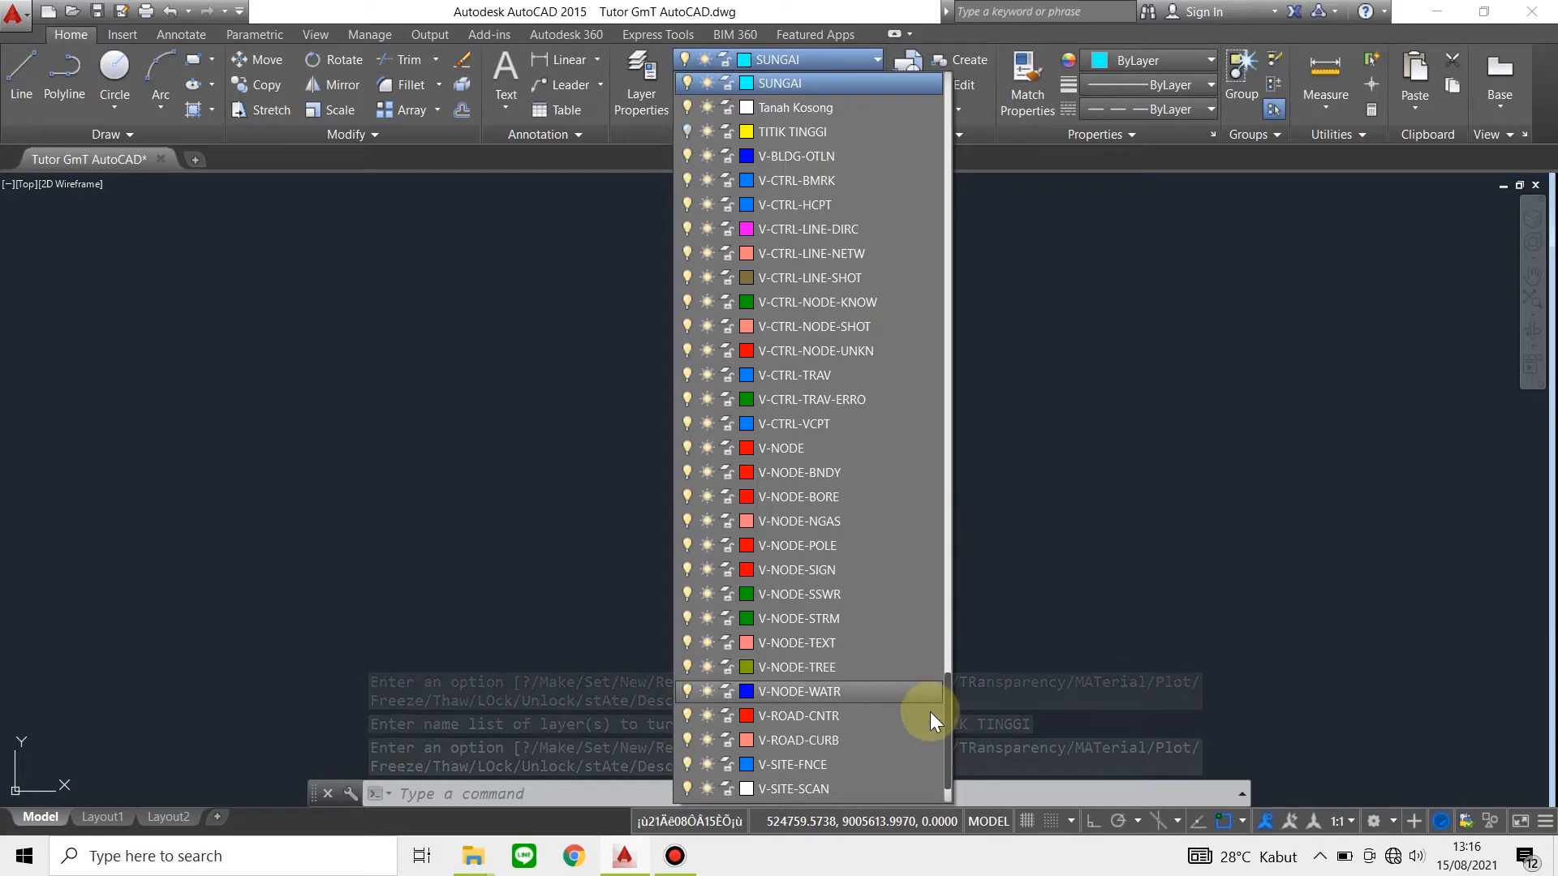
left_click_drag(947, 712, 946, 95)
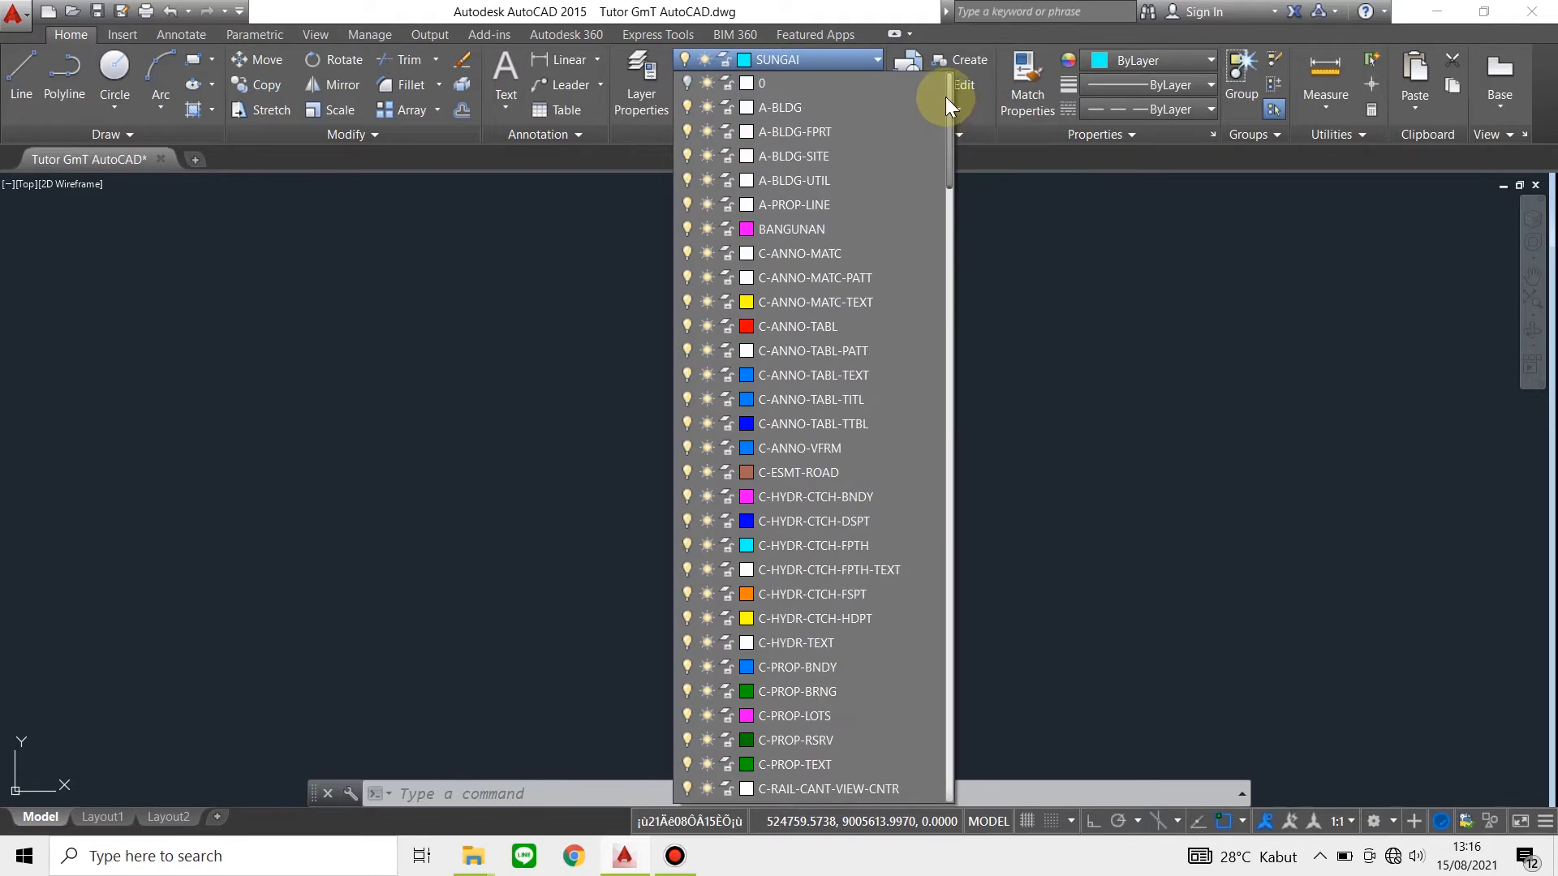
left_click(687, 229)
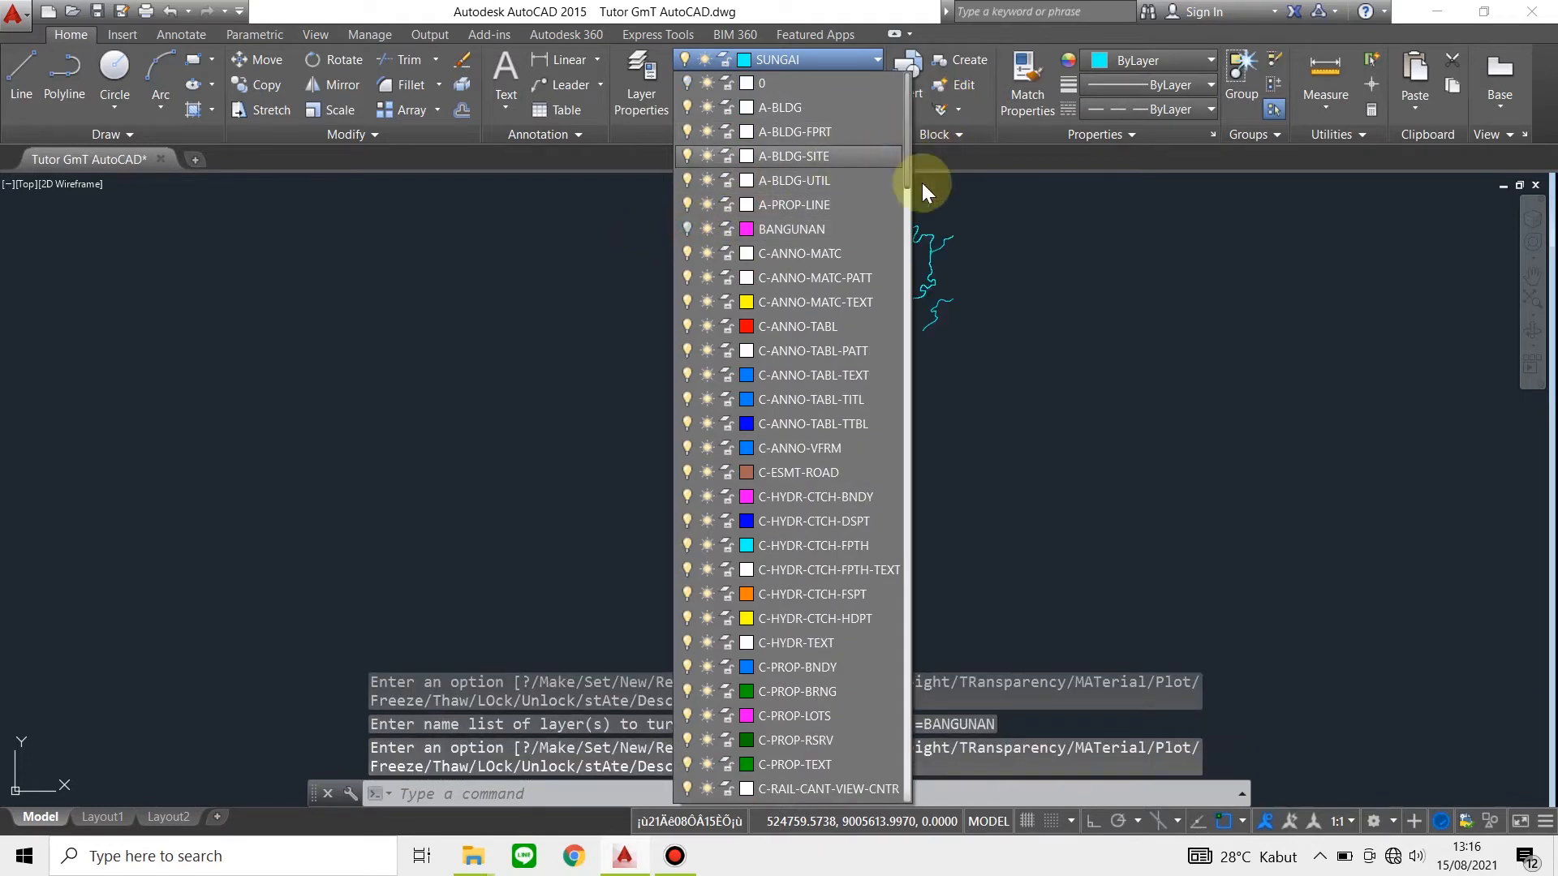
left_click(922, 187)
Inspect the SUNGAI river lines by selecting the upper and lower ones and clearing each selection
scroll(982, 213, "up", 6)
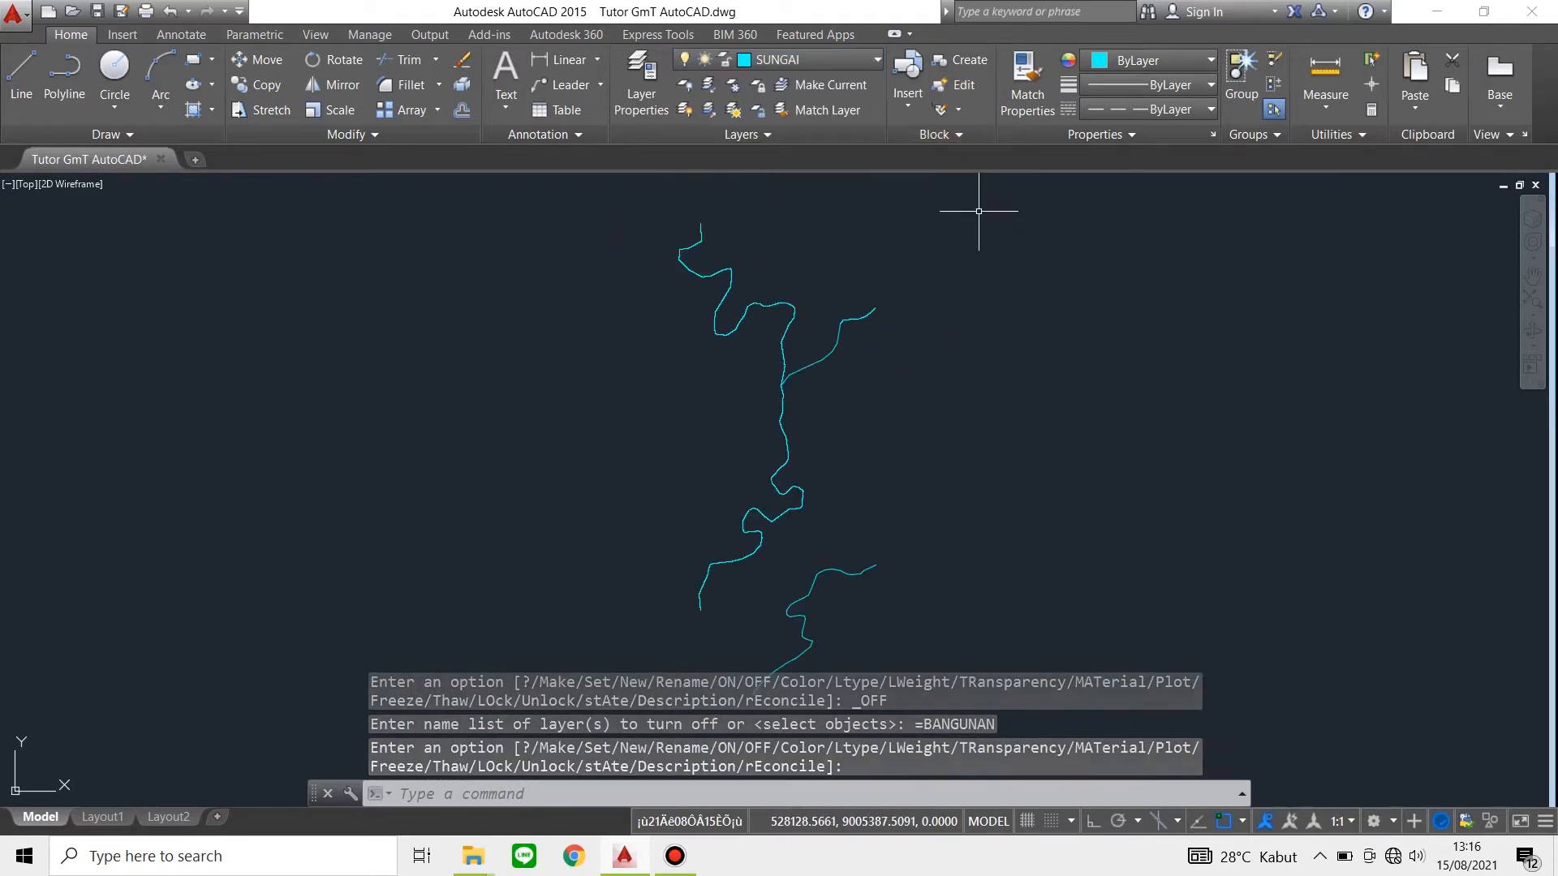
left_click(759, 247)
left_click(728, 316)
left_click(929, 269)
left_click(855, 372)
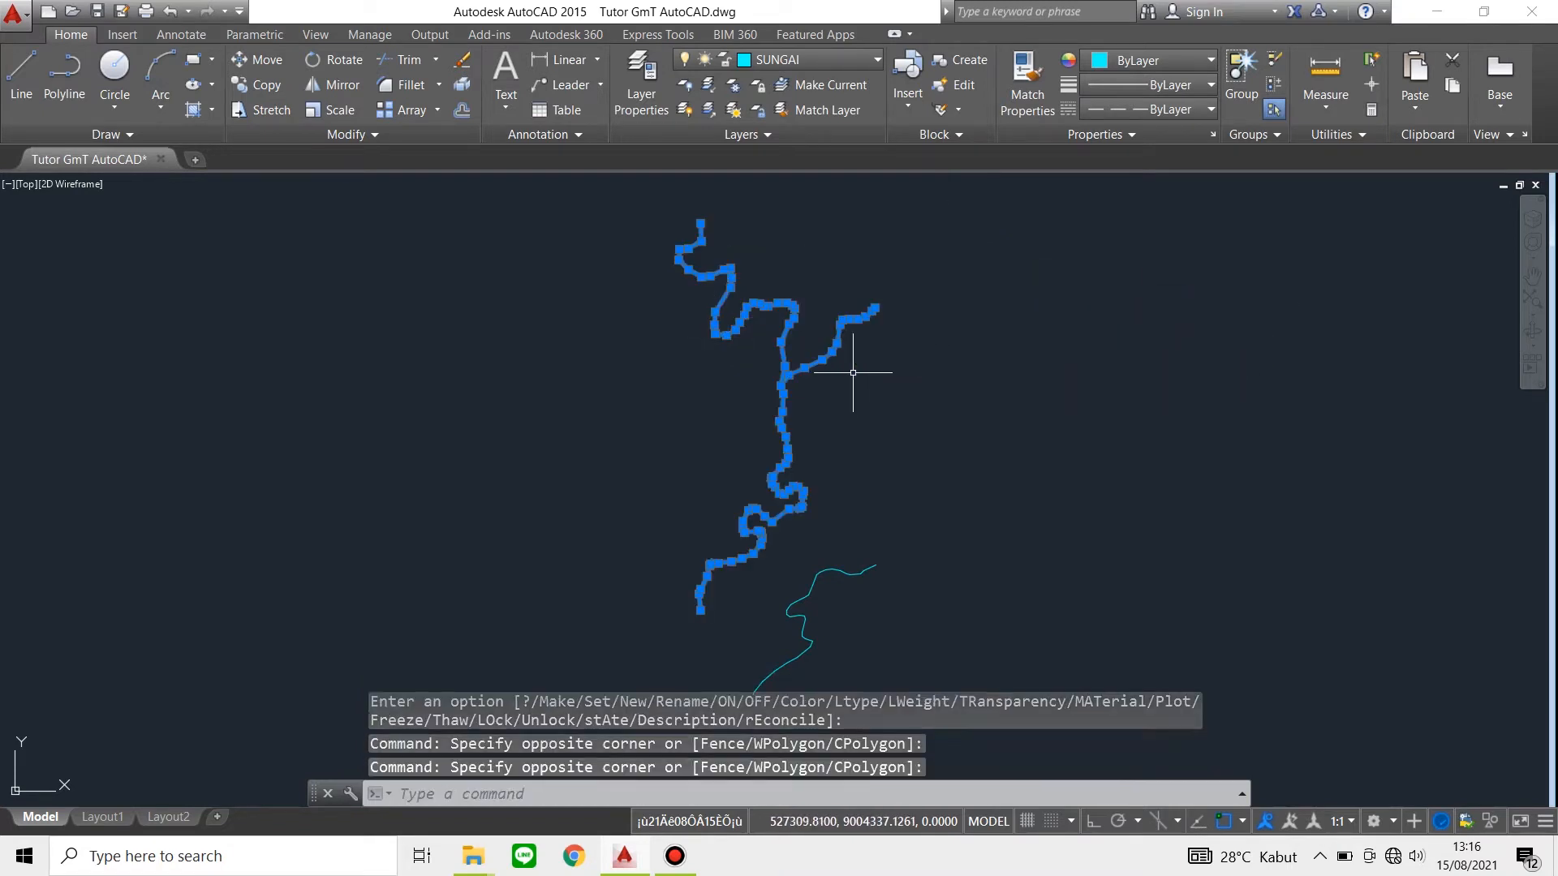
key("Escape")
left_click(891, 435)
left_click(848, 621)
key("Escape")
Start a drawing cleanup with MAPCLEAN and limit the objects to include to the SUNGAI layer
type("M")
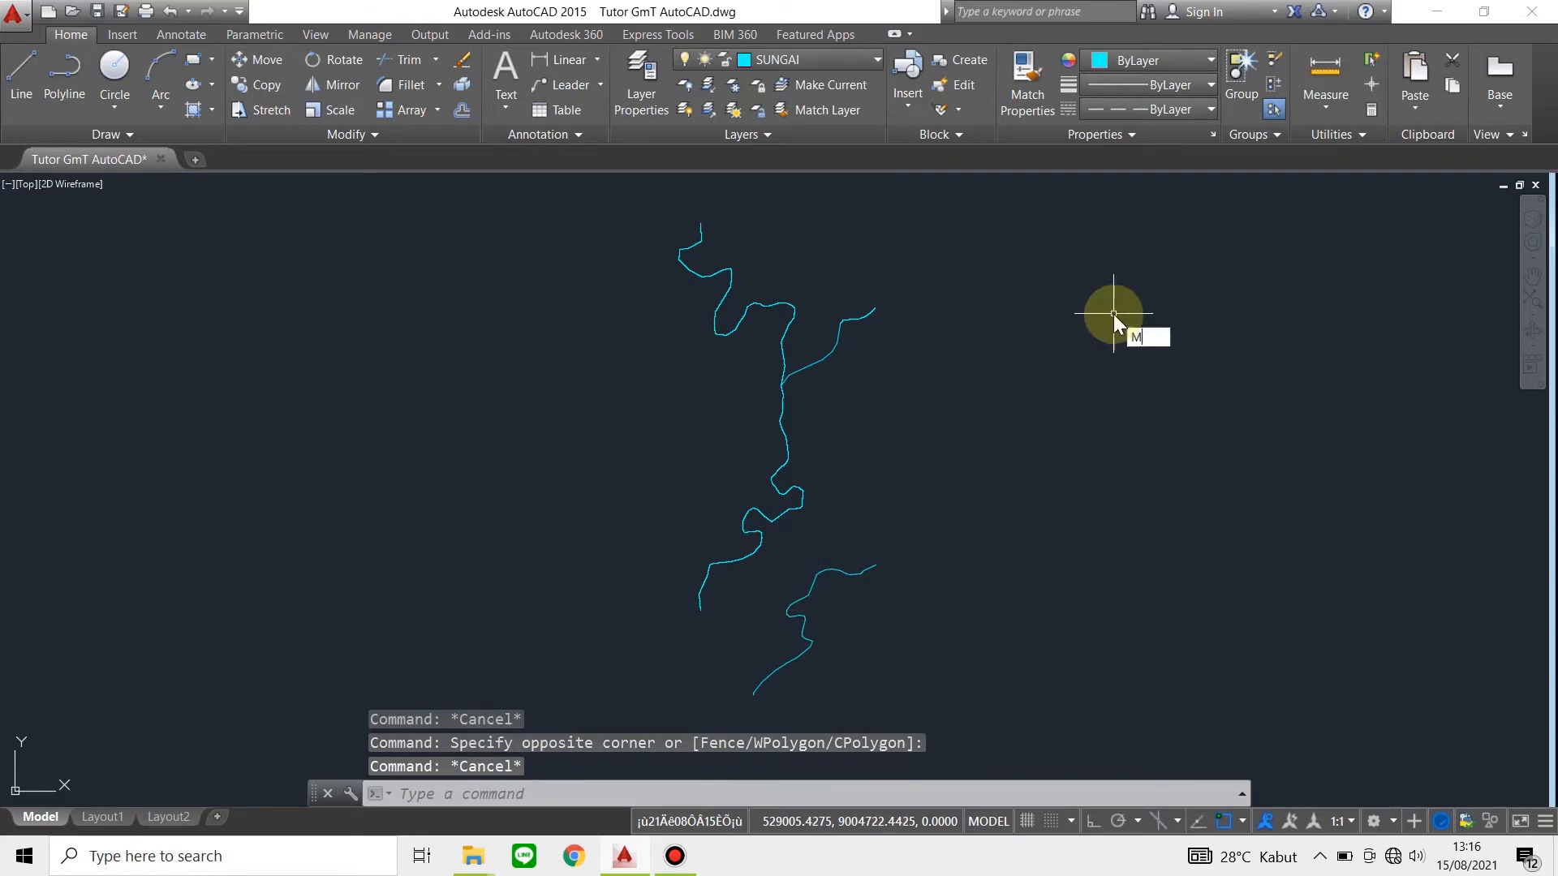
type("APC")
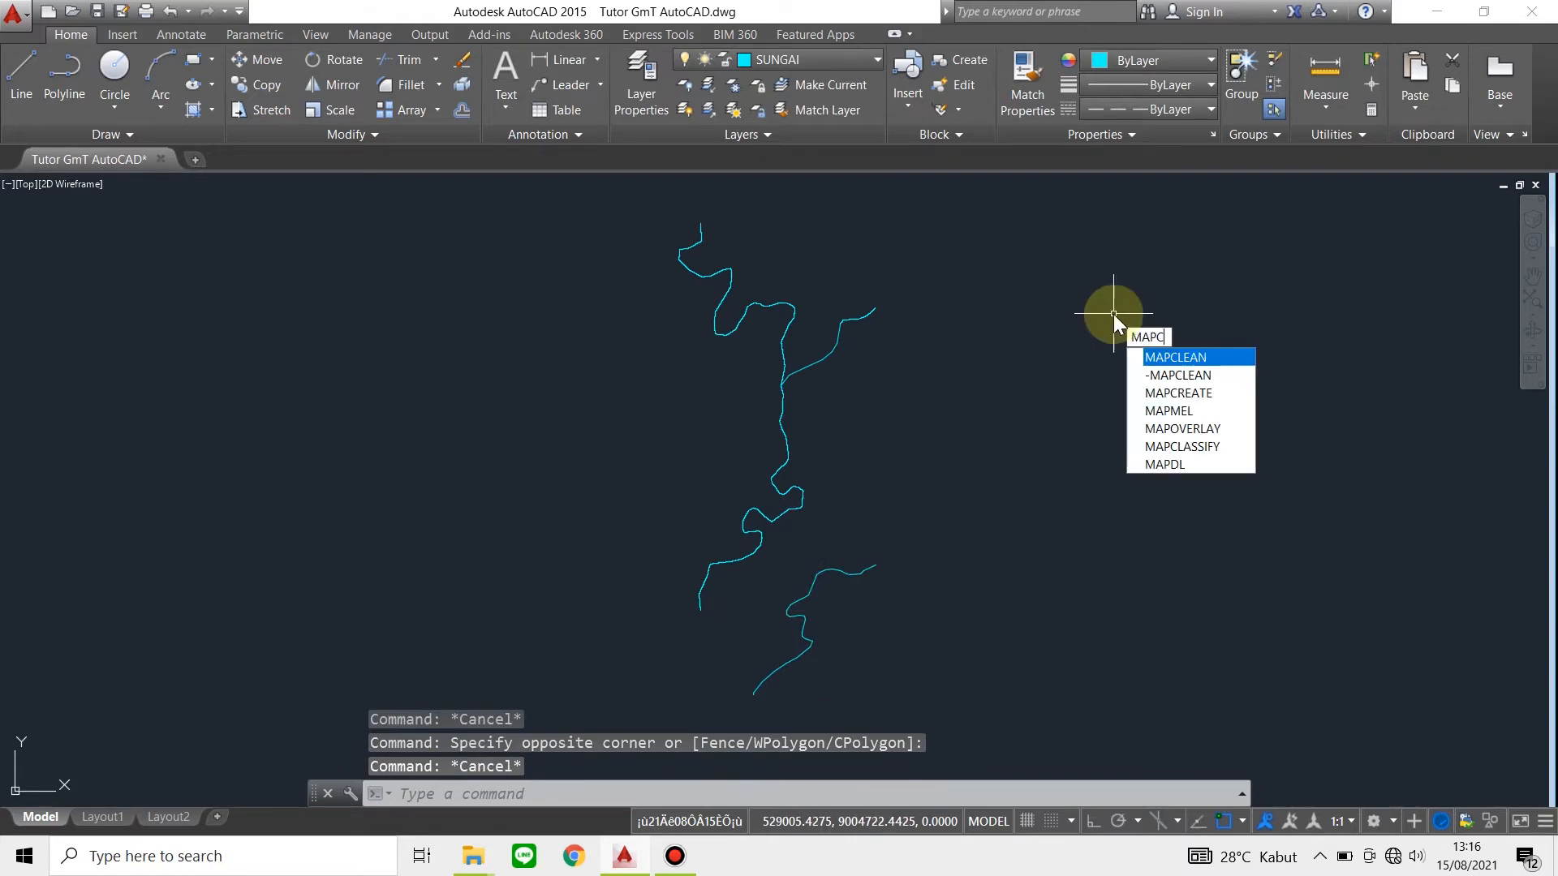
type("LEAN")
key("Return")
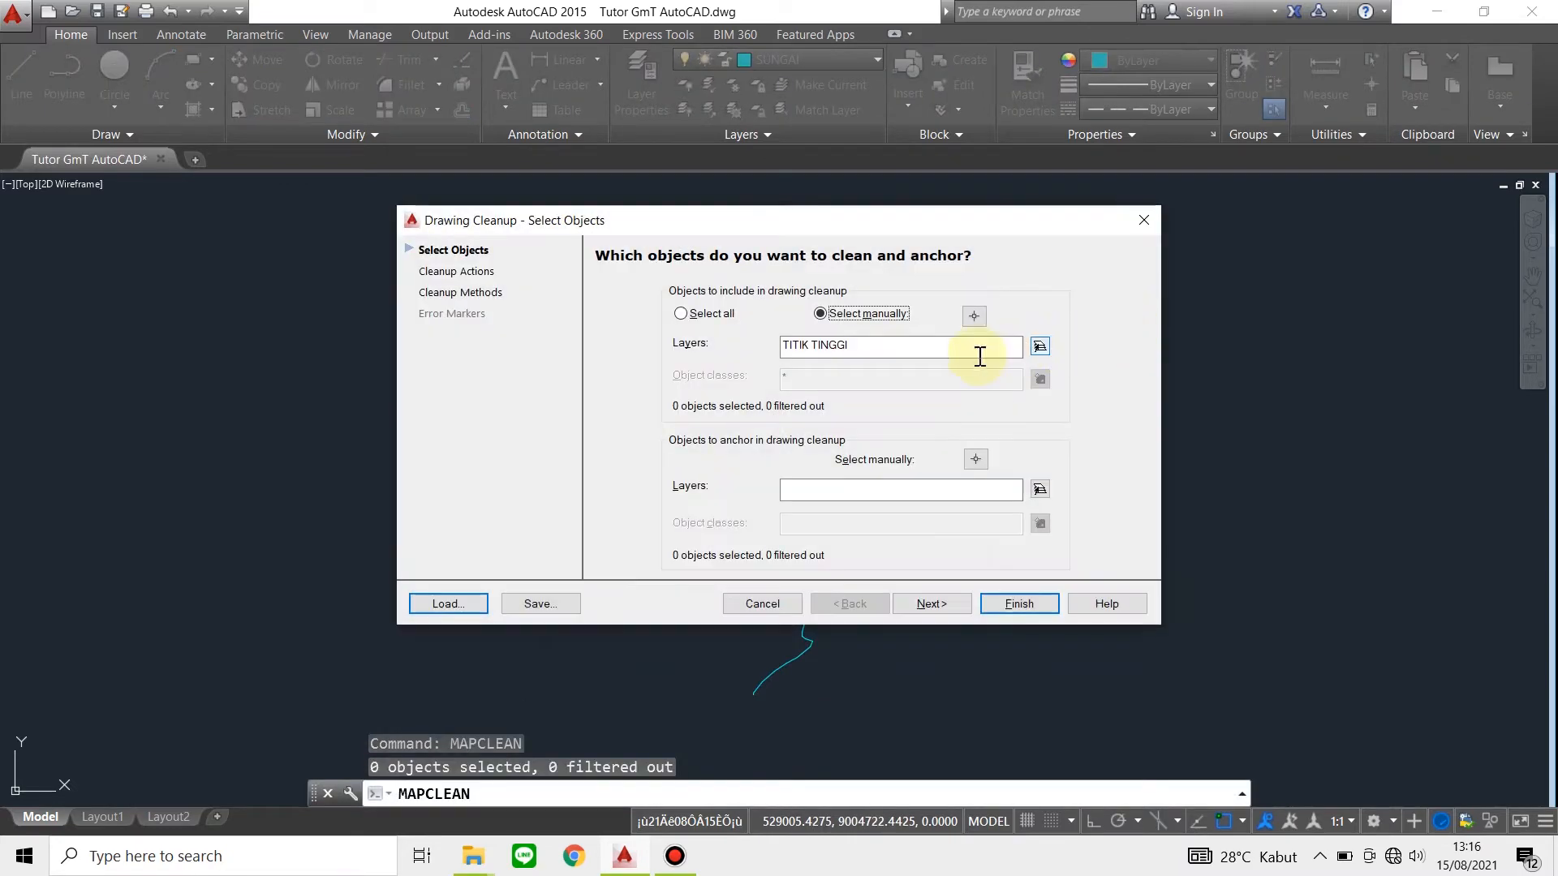
left_click(1040, 347)
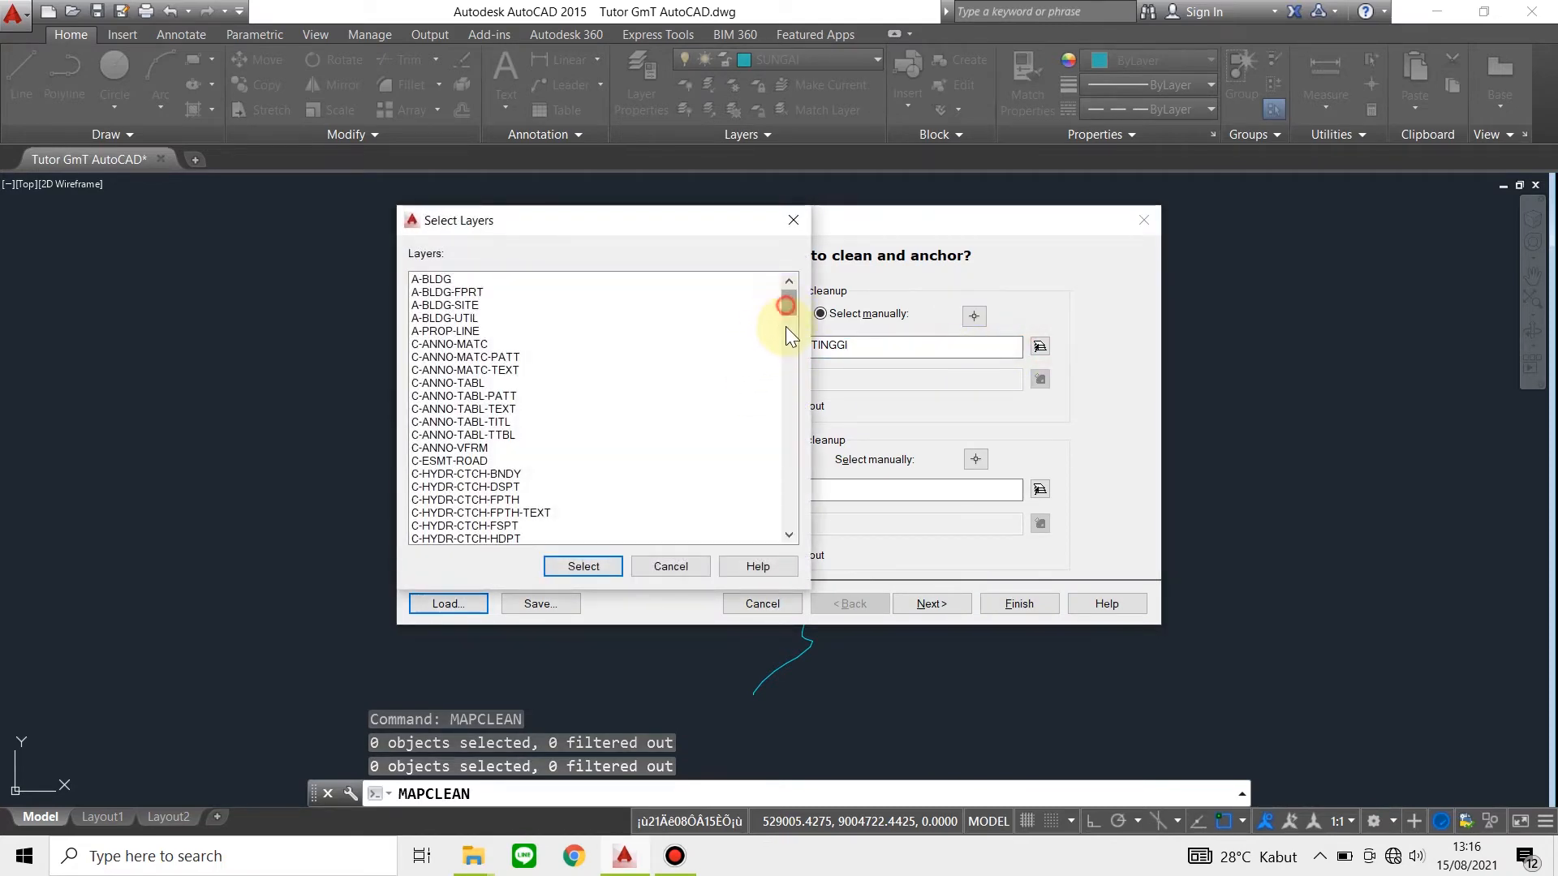
left_click_drag(785, 326, 776, 480)
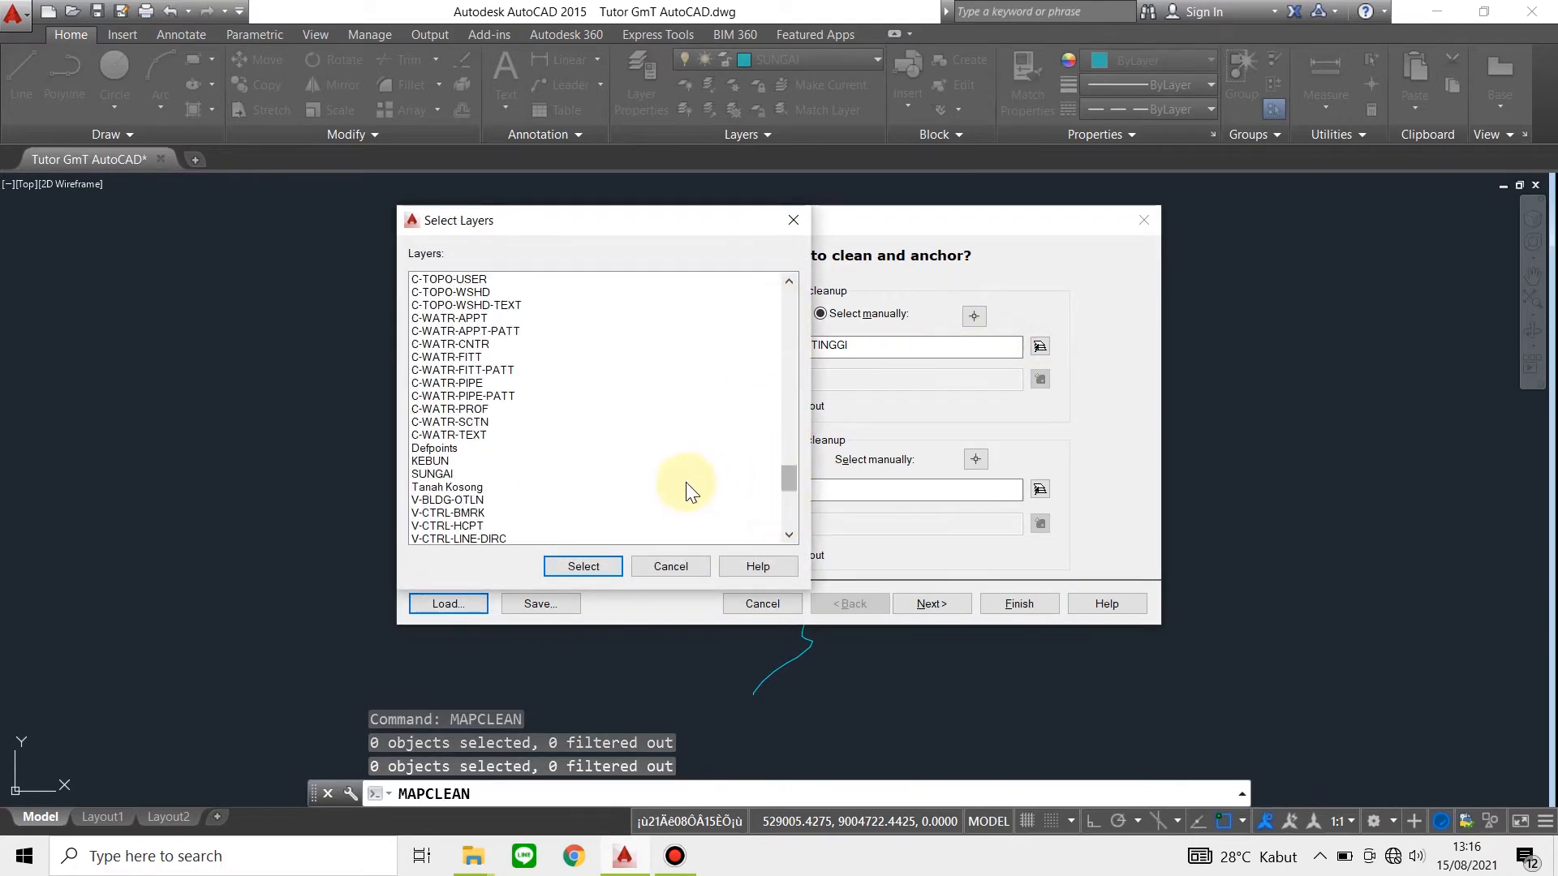
left_click(683, 476)
left_click(609, 565)
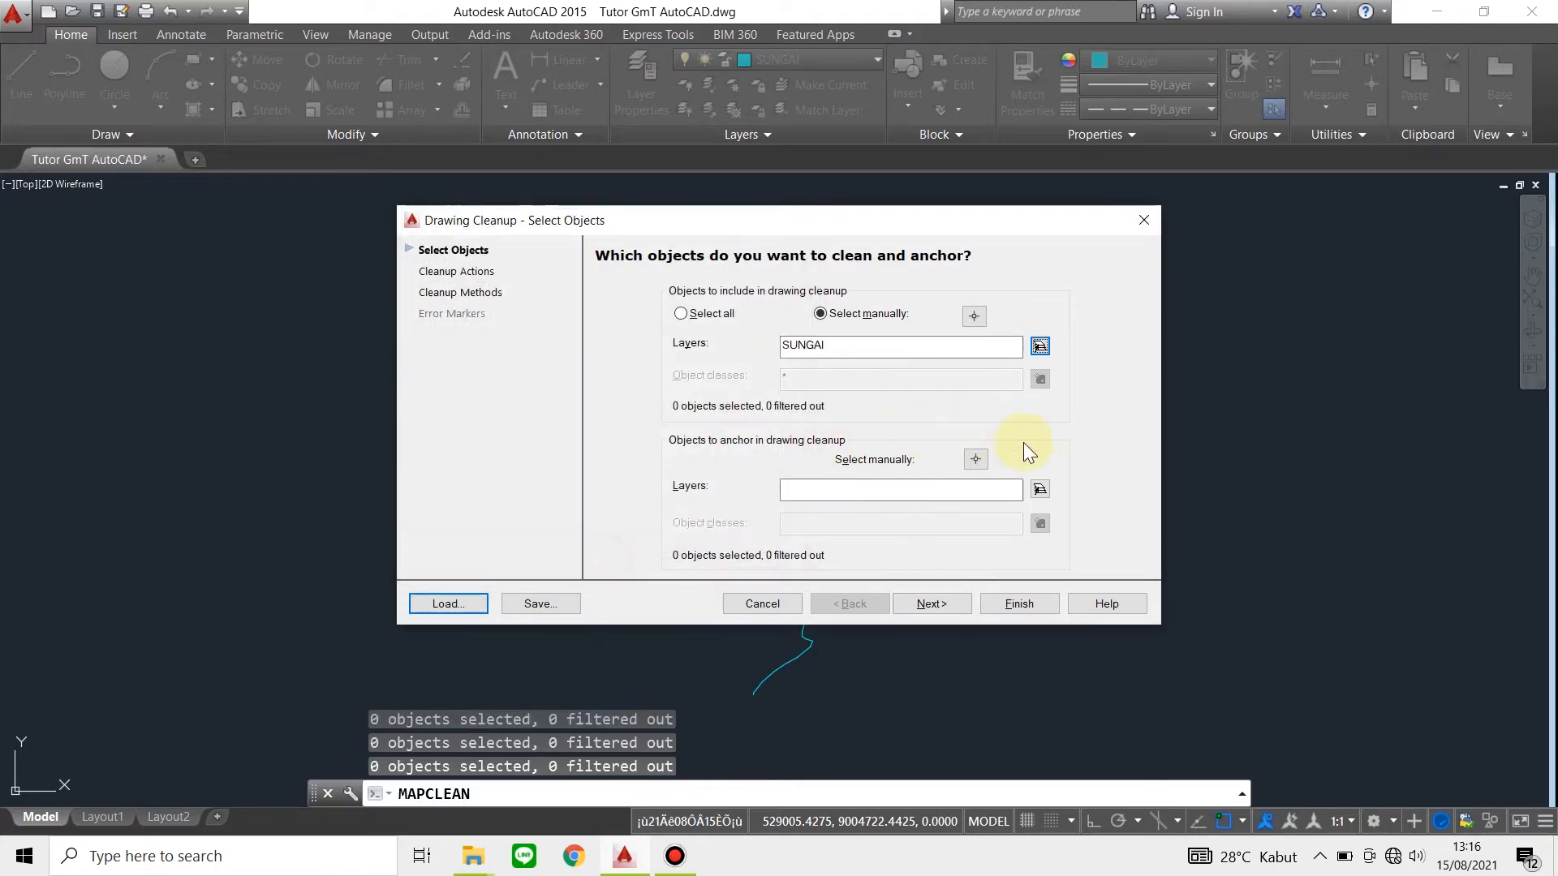
Manually select all the river lines as the objects to clean and proceed to the cleanup actions
left_click(973, 317)
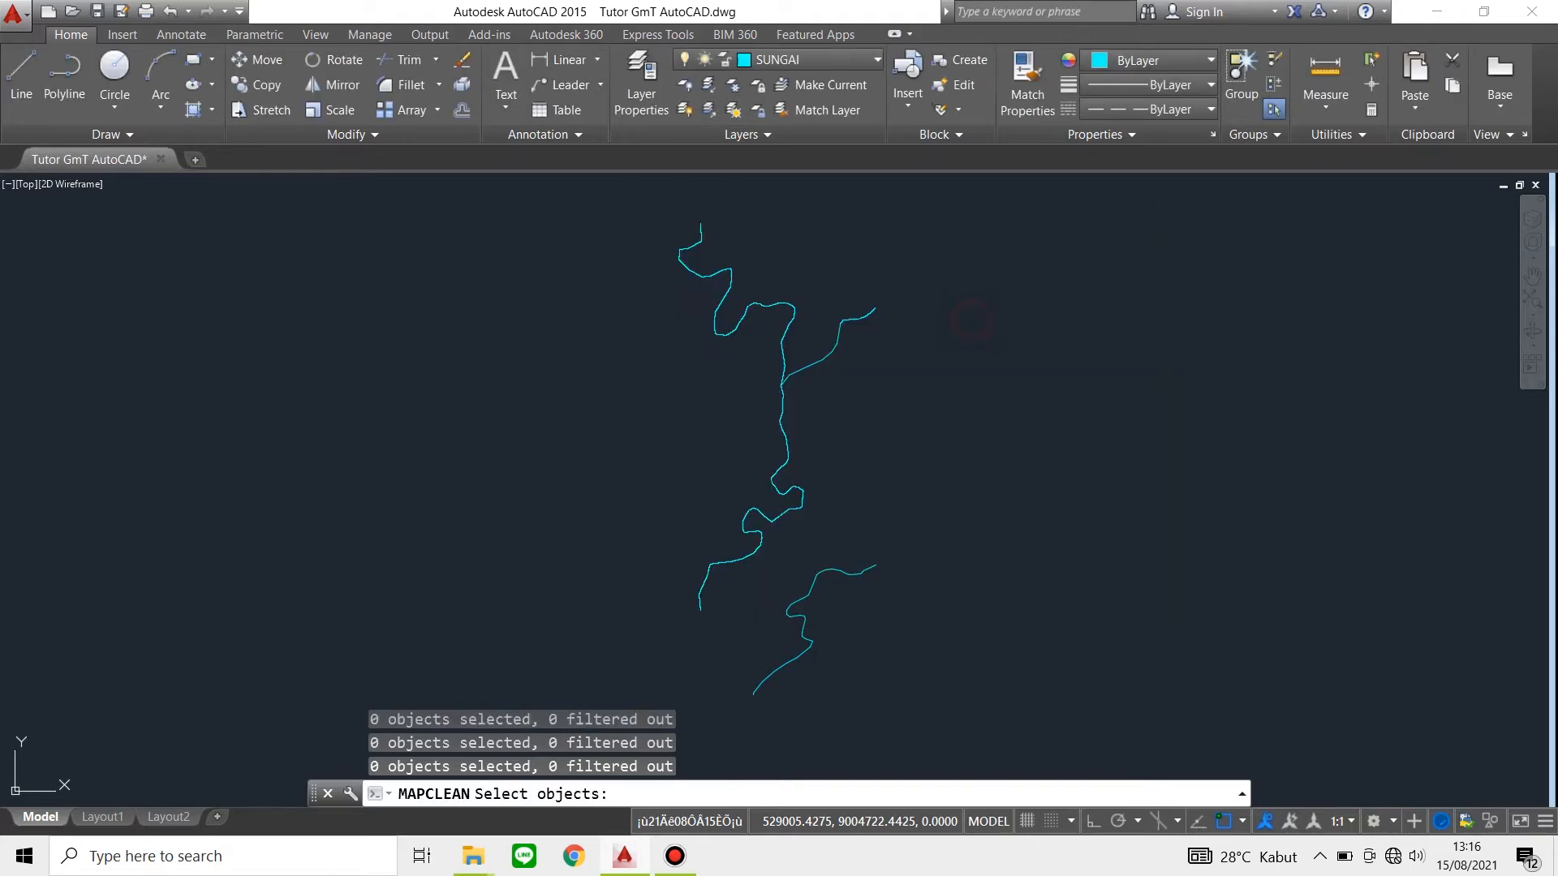
left_click(507, 185)
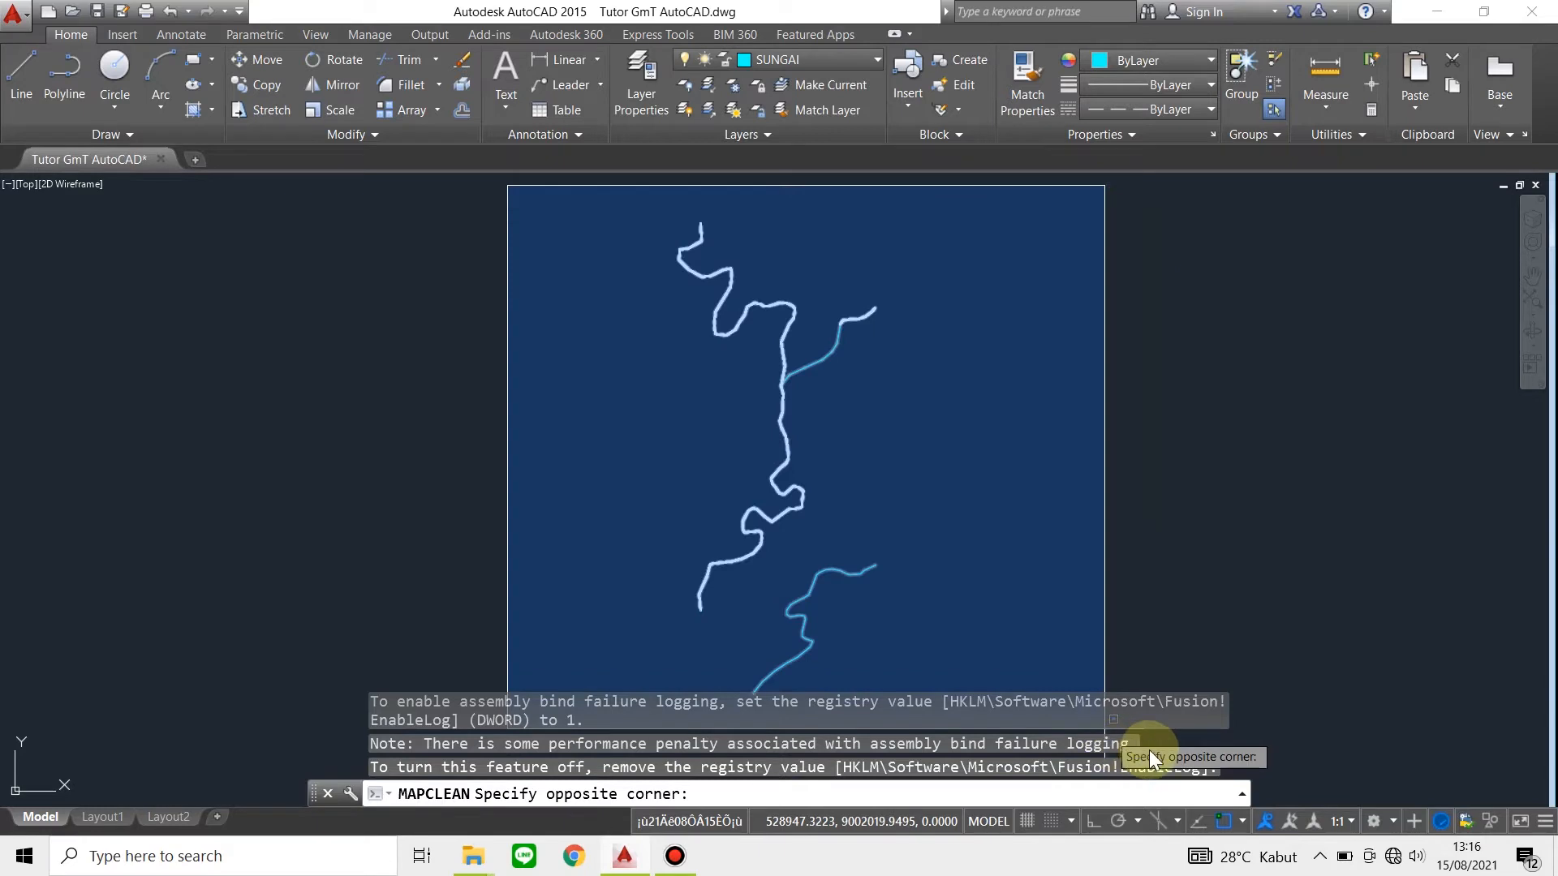
left_click(1295, 781)
key("Return")
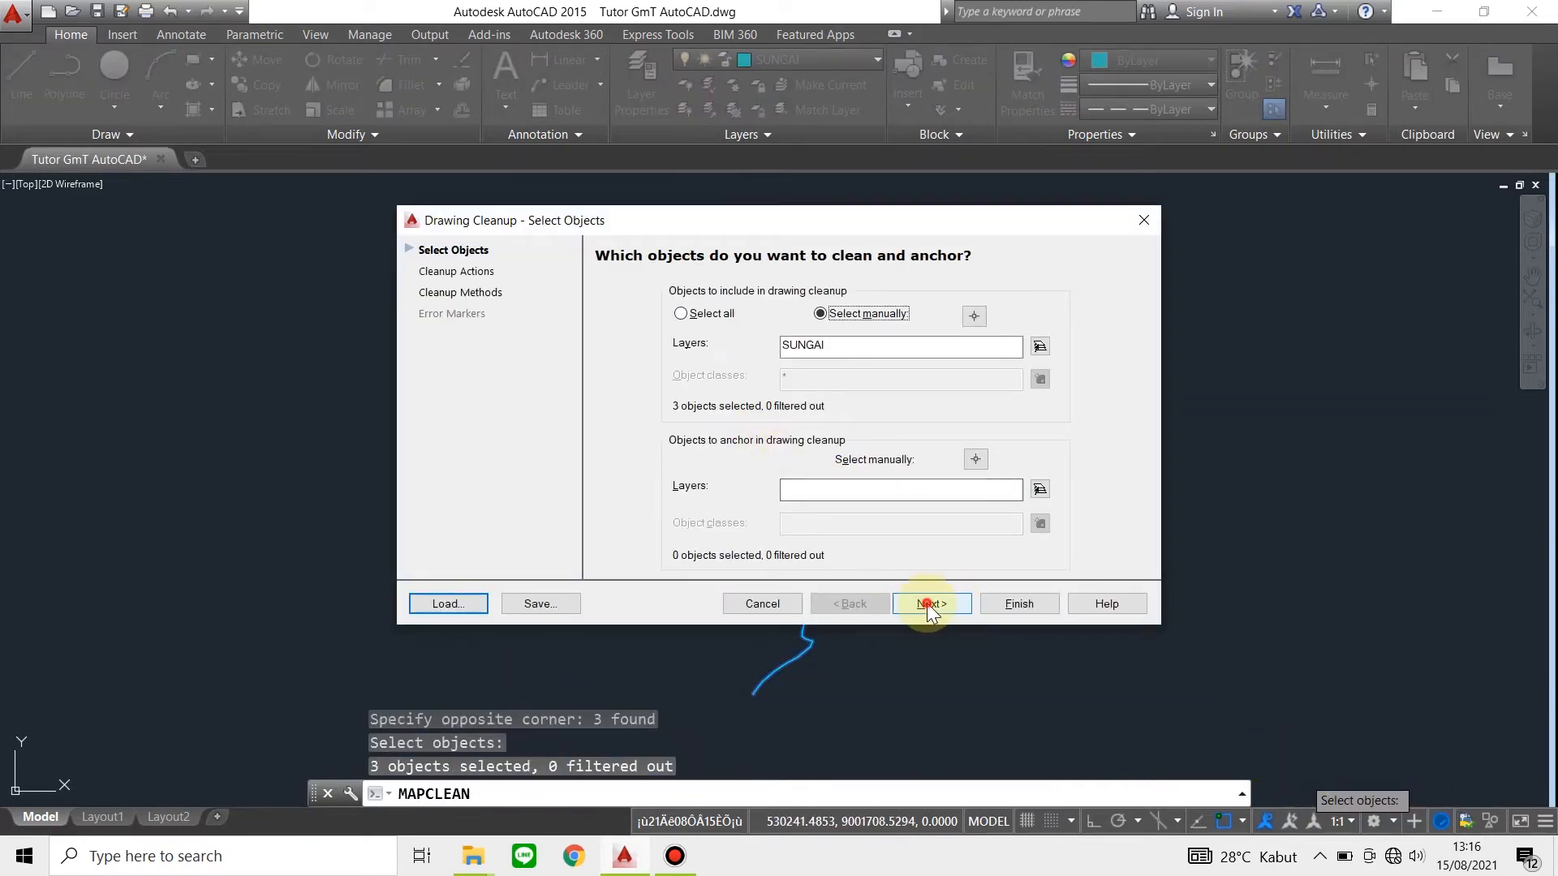
left_click(927, 603)
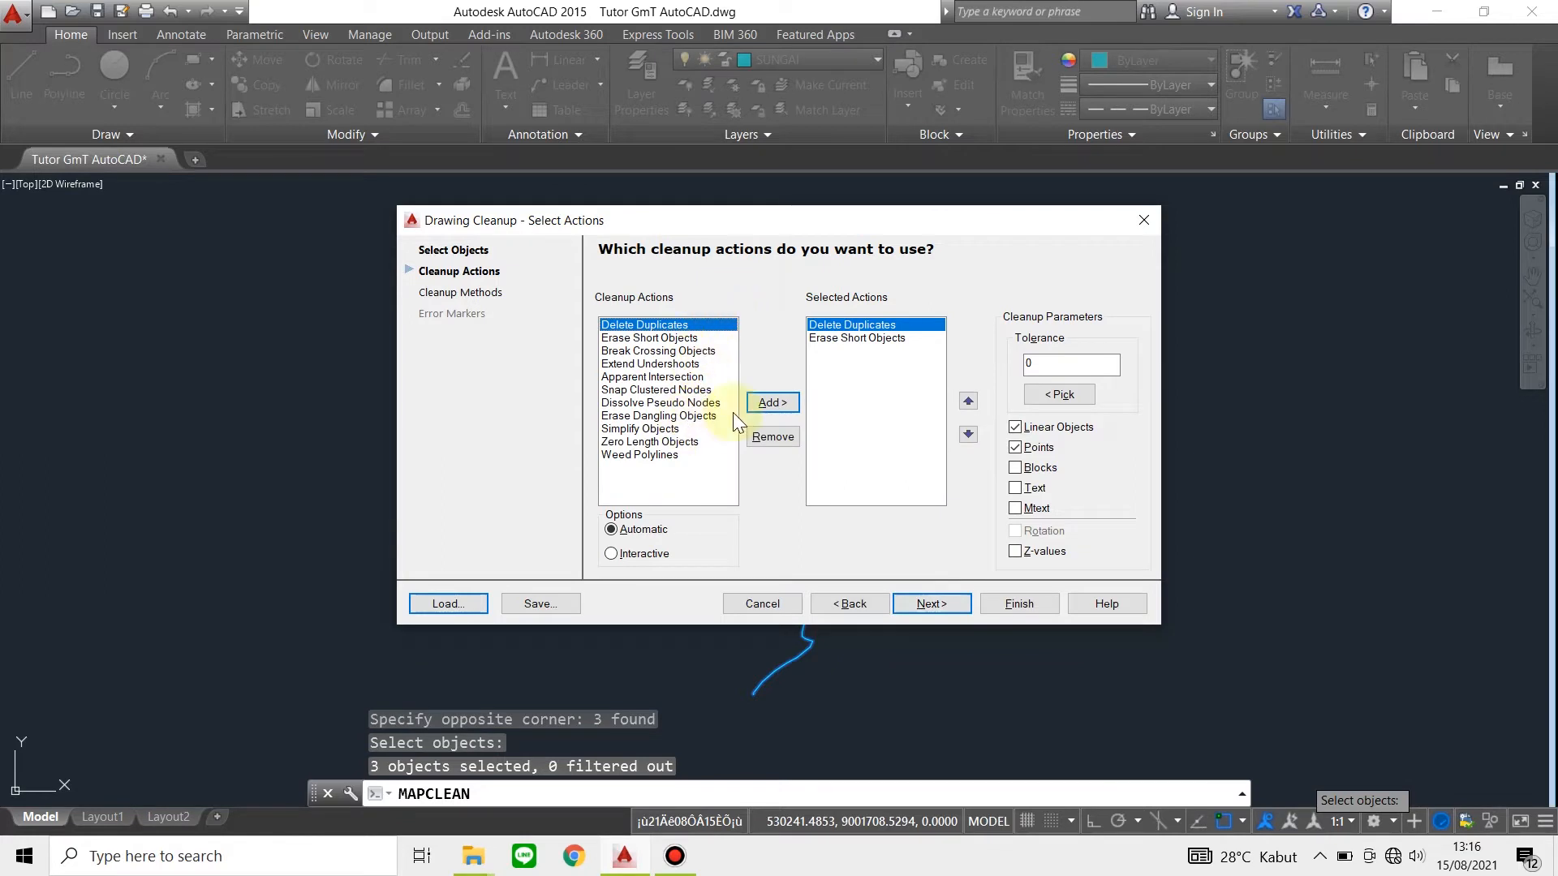
Add all cleanup actions from Break Crossing Objects through Weed Polylines and run the cleanup, modifying the original objects
left_click(685, 338)
left_click(689, 351)
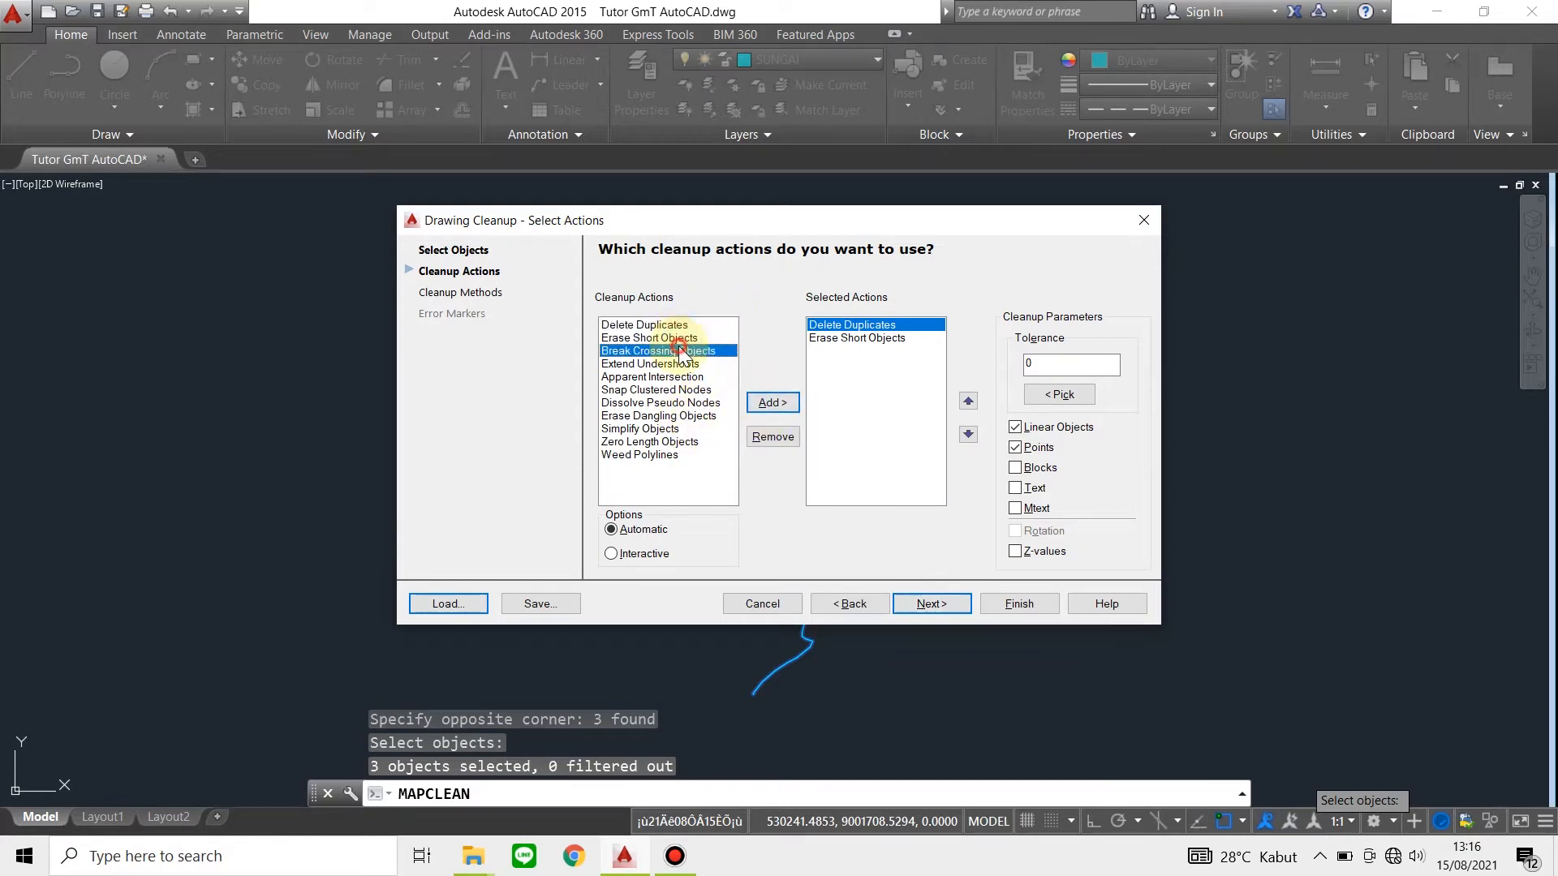
left_click(670, 456, "shift")
left_click(784, 403)
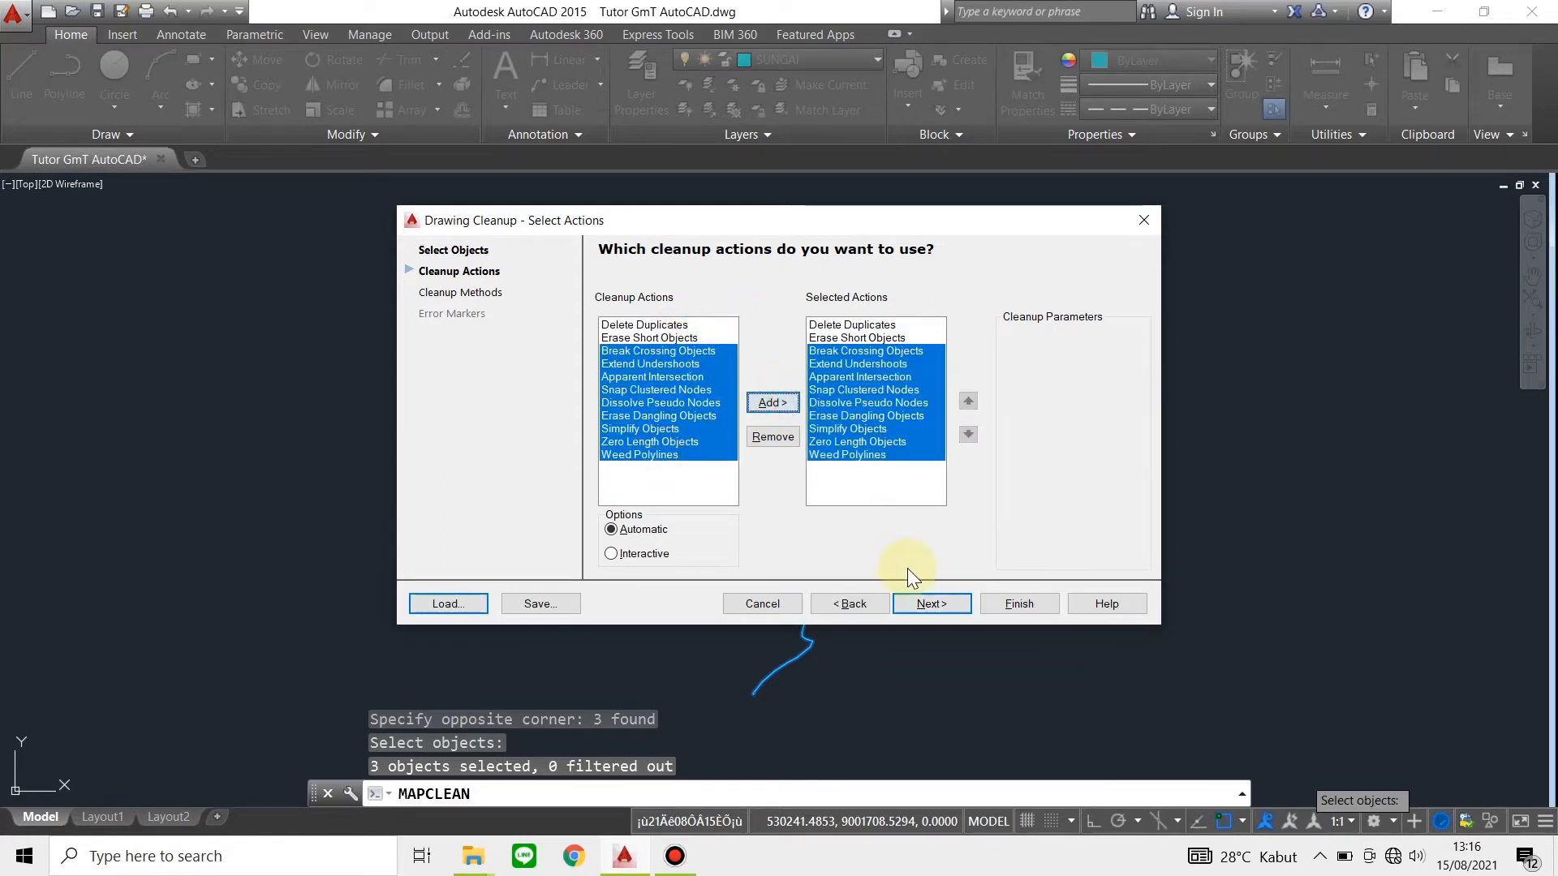
left_click(930, 601)
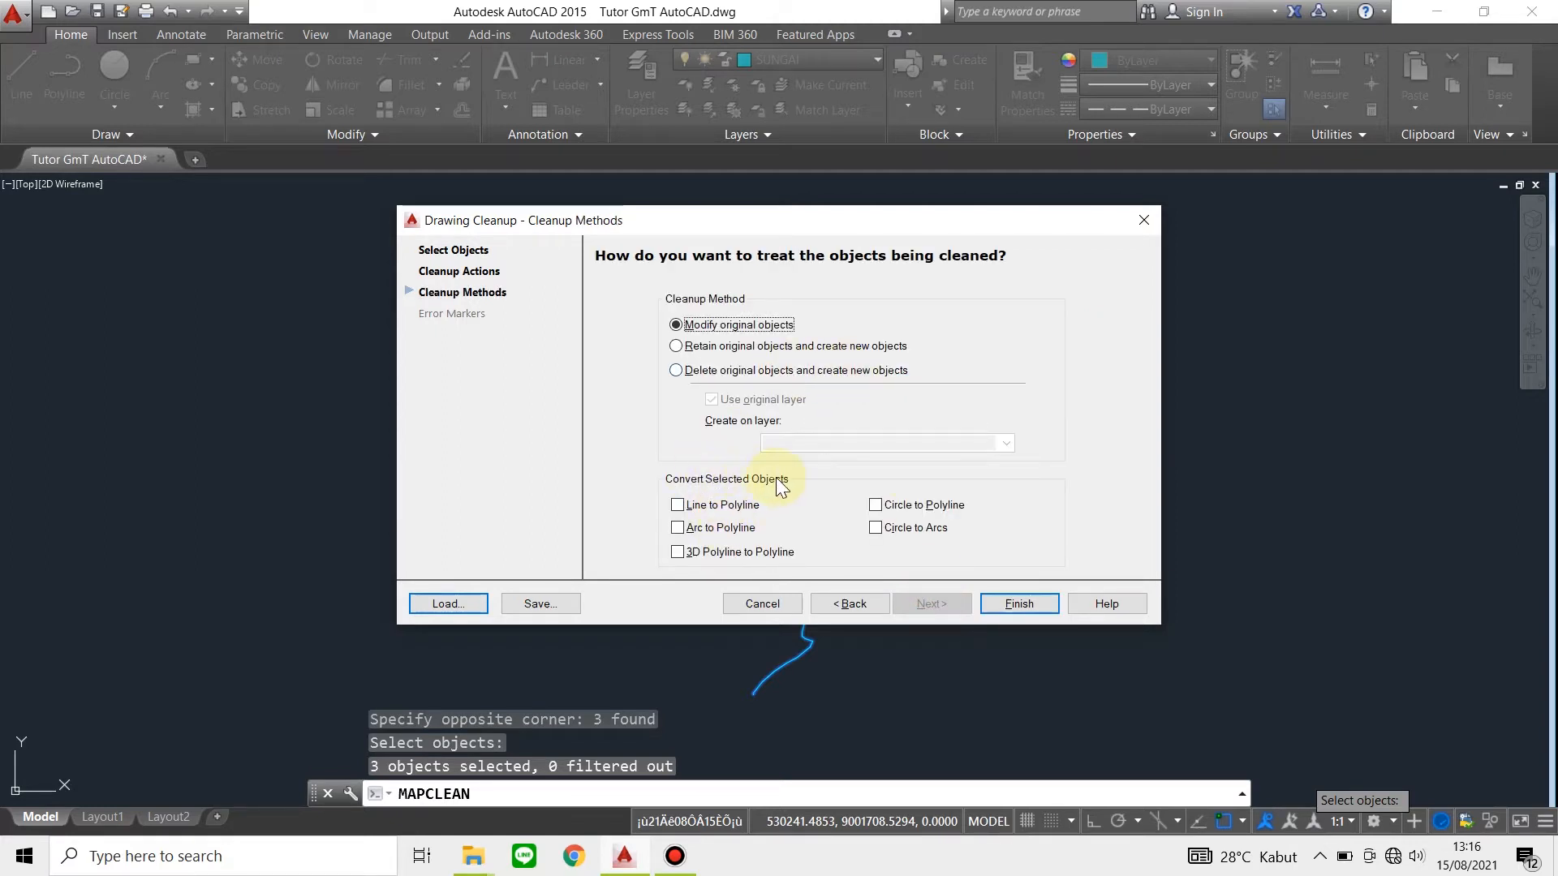
left_click(1034, 603)
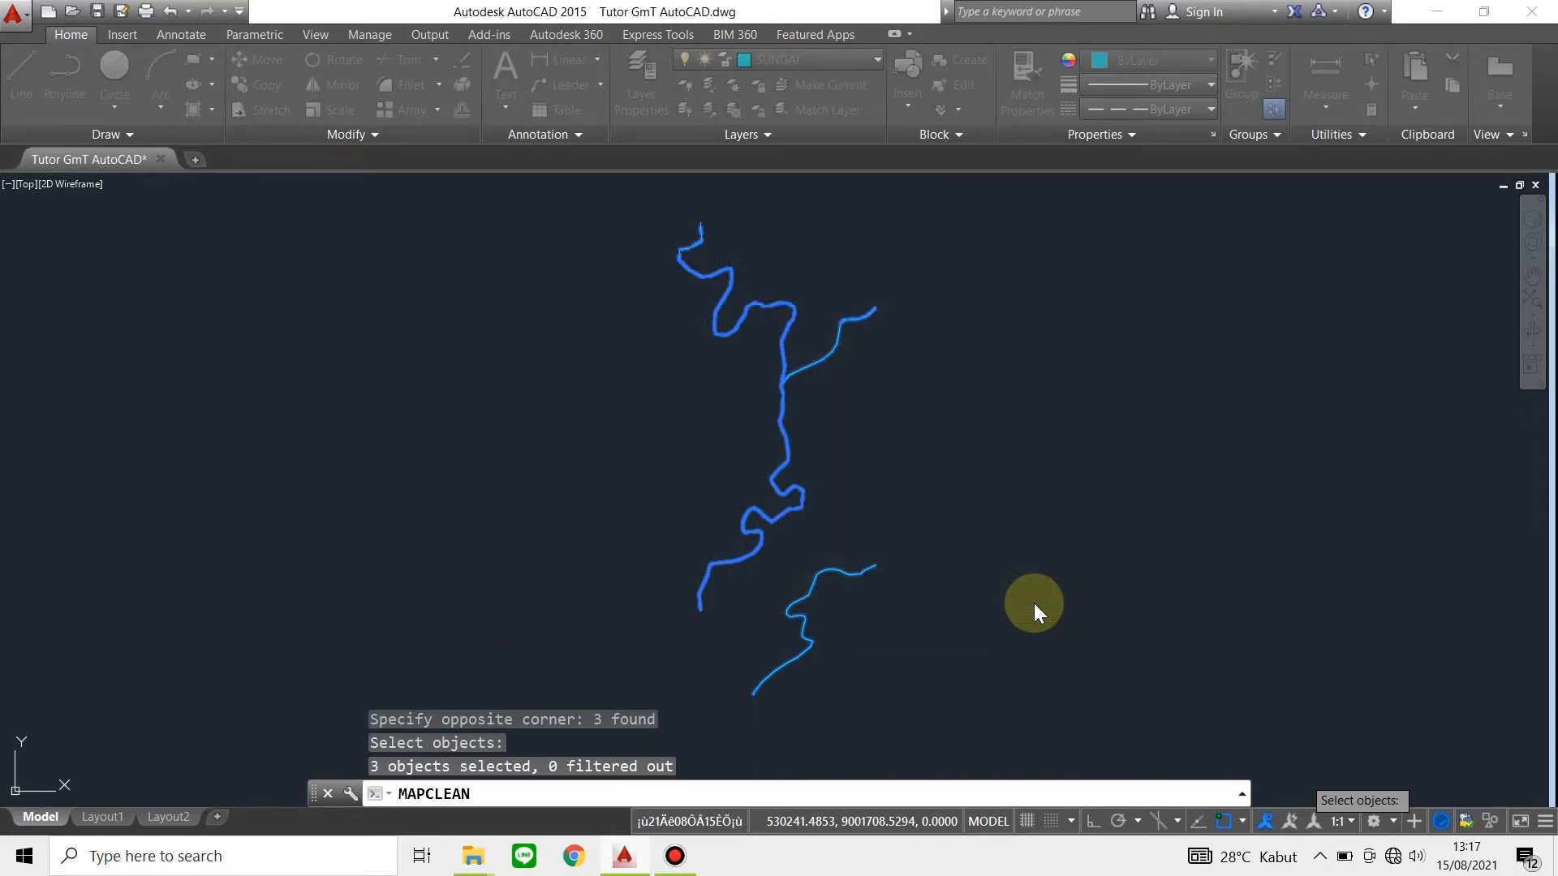
Inspect the cleaned river segments around the junction and the separate lower river by selecting each and clearing the selection
left_click(789, 436)
key("Escape")
left_click(798, 337)
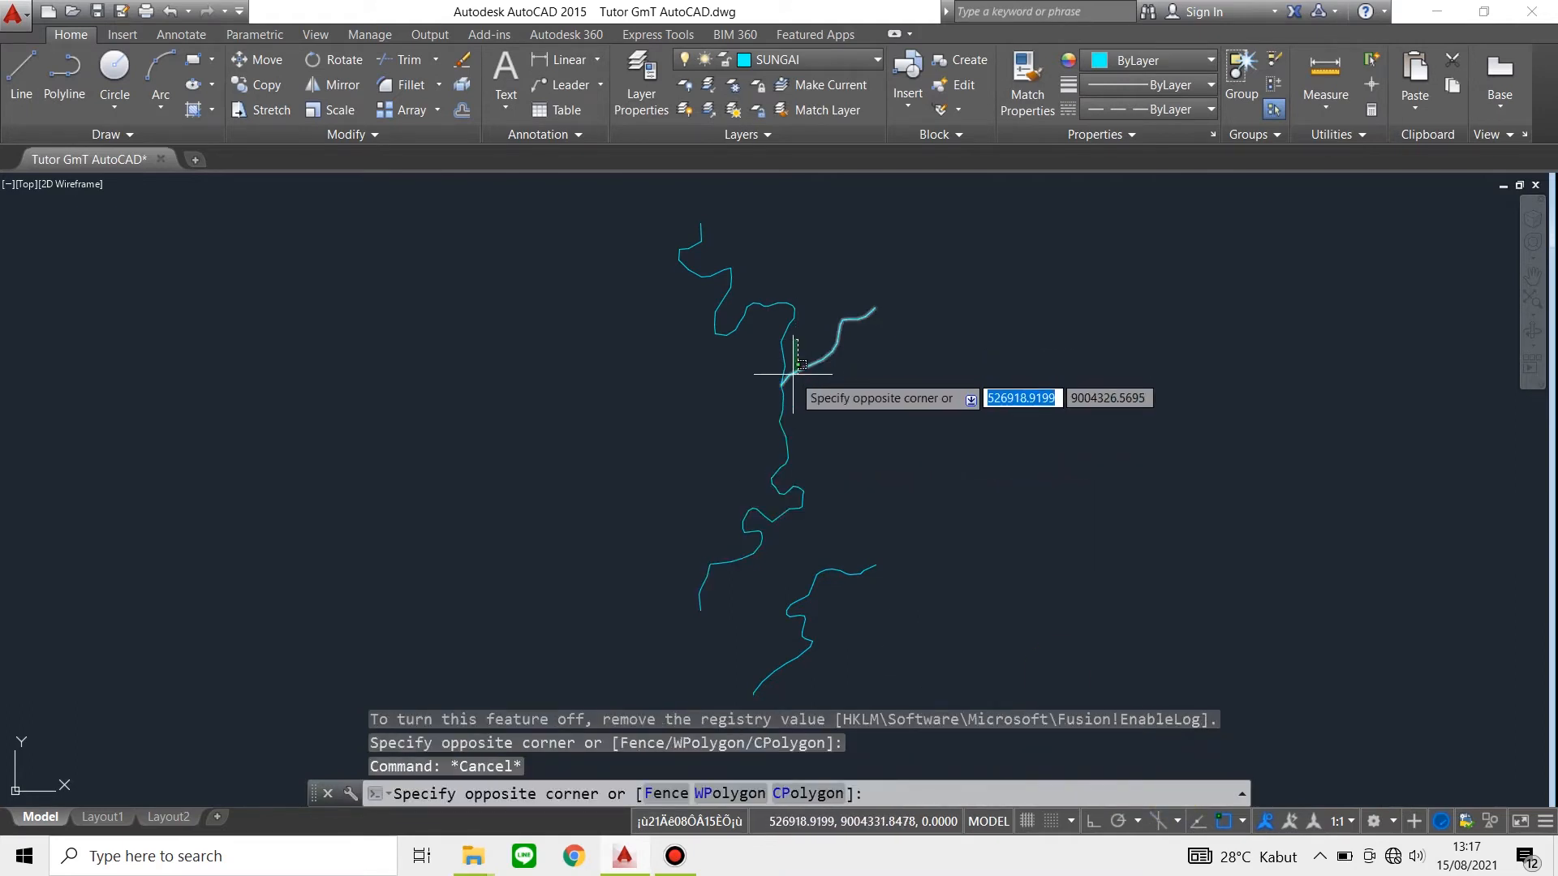
left_click(792, 374)
key("Escape")
left_click(800, 300)
left_click(765, 346)
key("Escape")
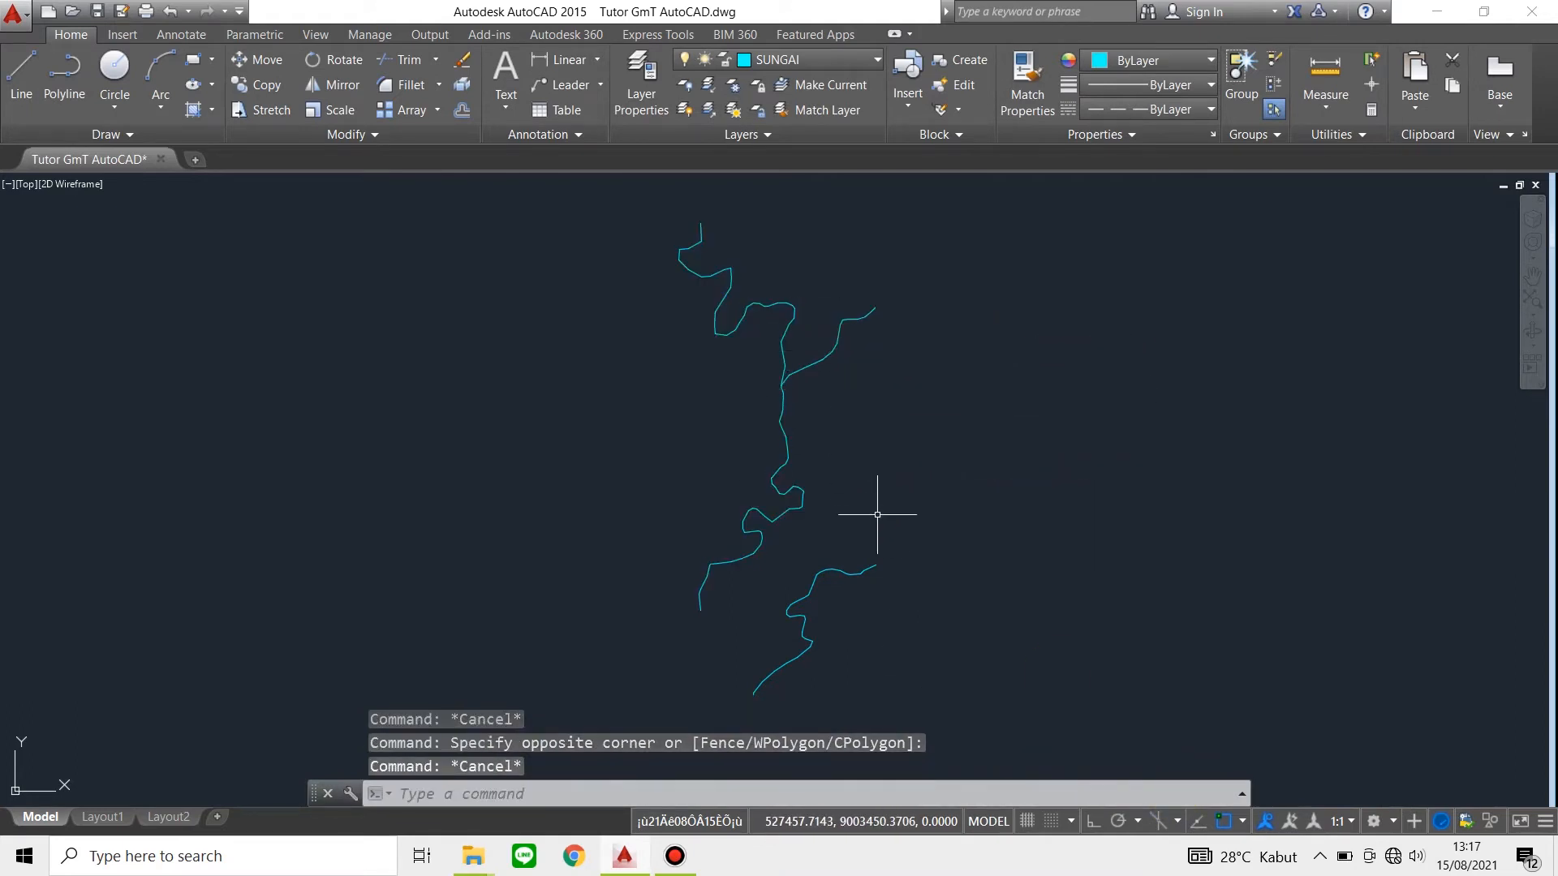
left_click(880, 551)
left_click(843, 656)
key("Escape")
Start a new topology with MAPTOPOCREATE, choosing the Network type and naming it SUNGAI
type("MAPTO")
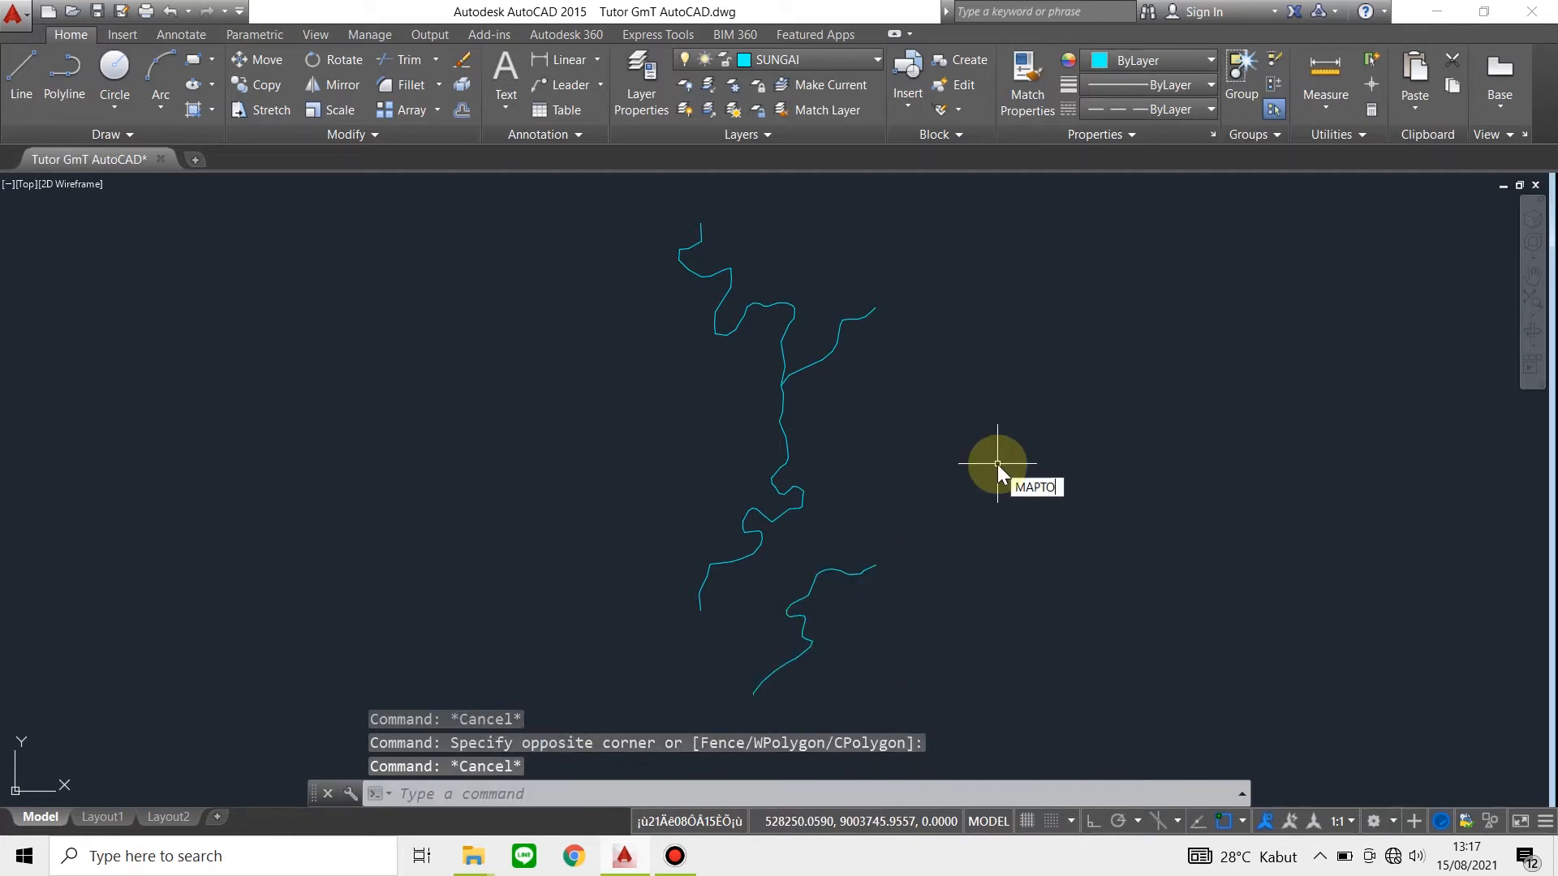
type("POCREATE")
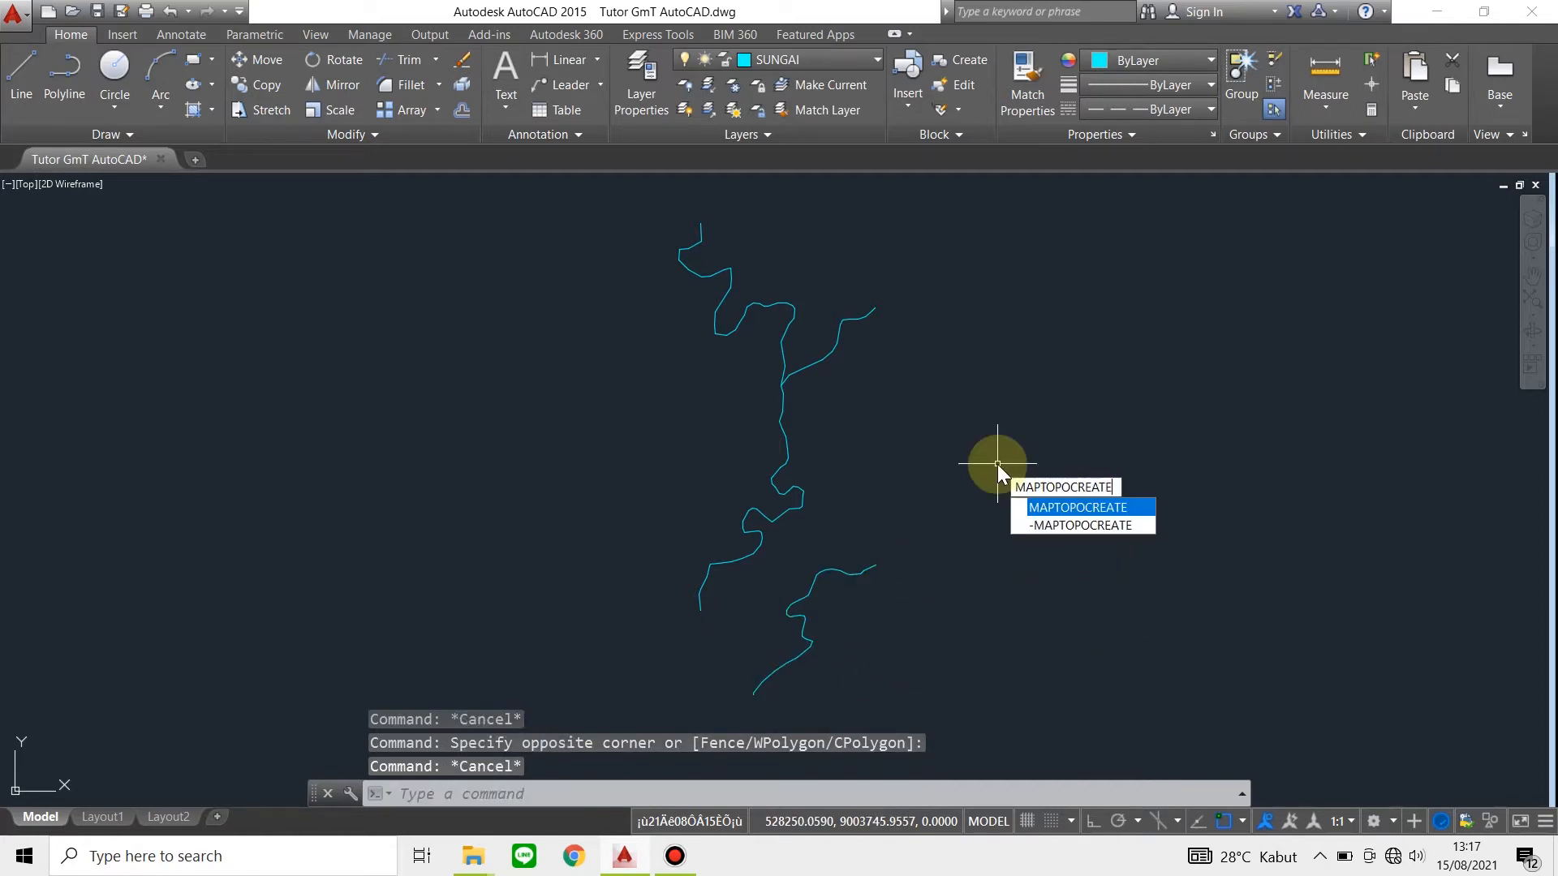
key("Return")
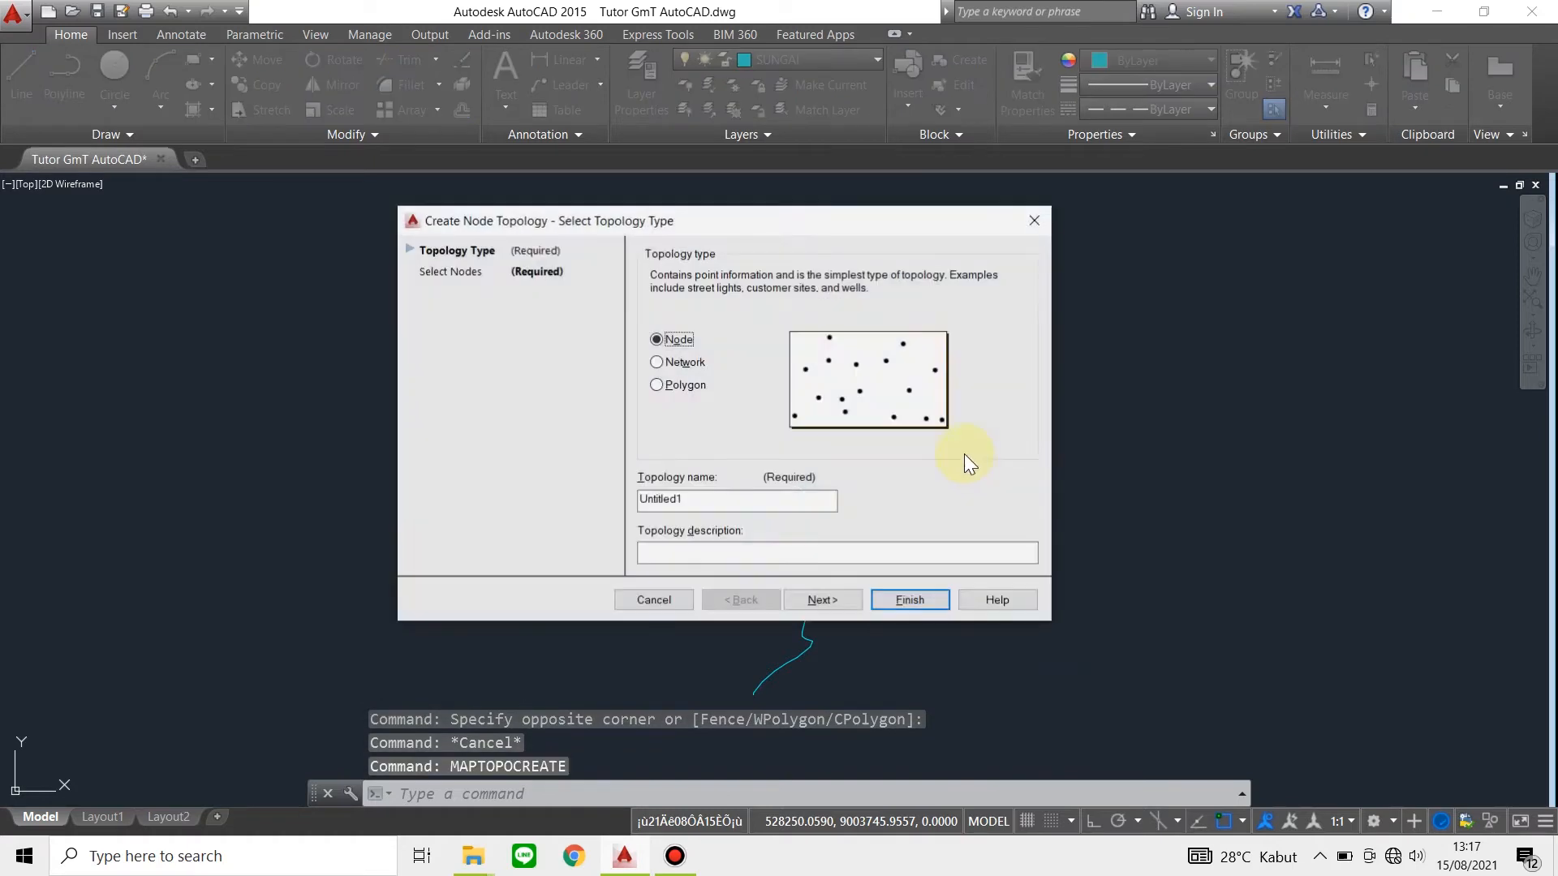
left_click(694, 362)
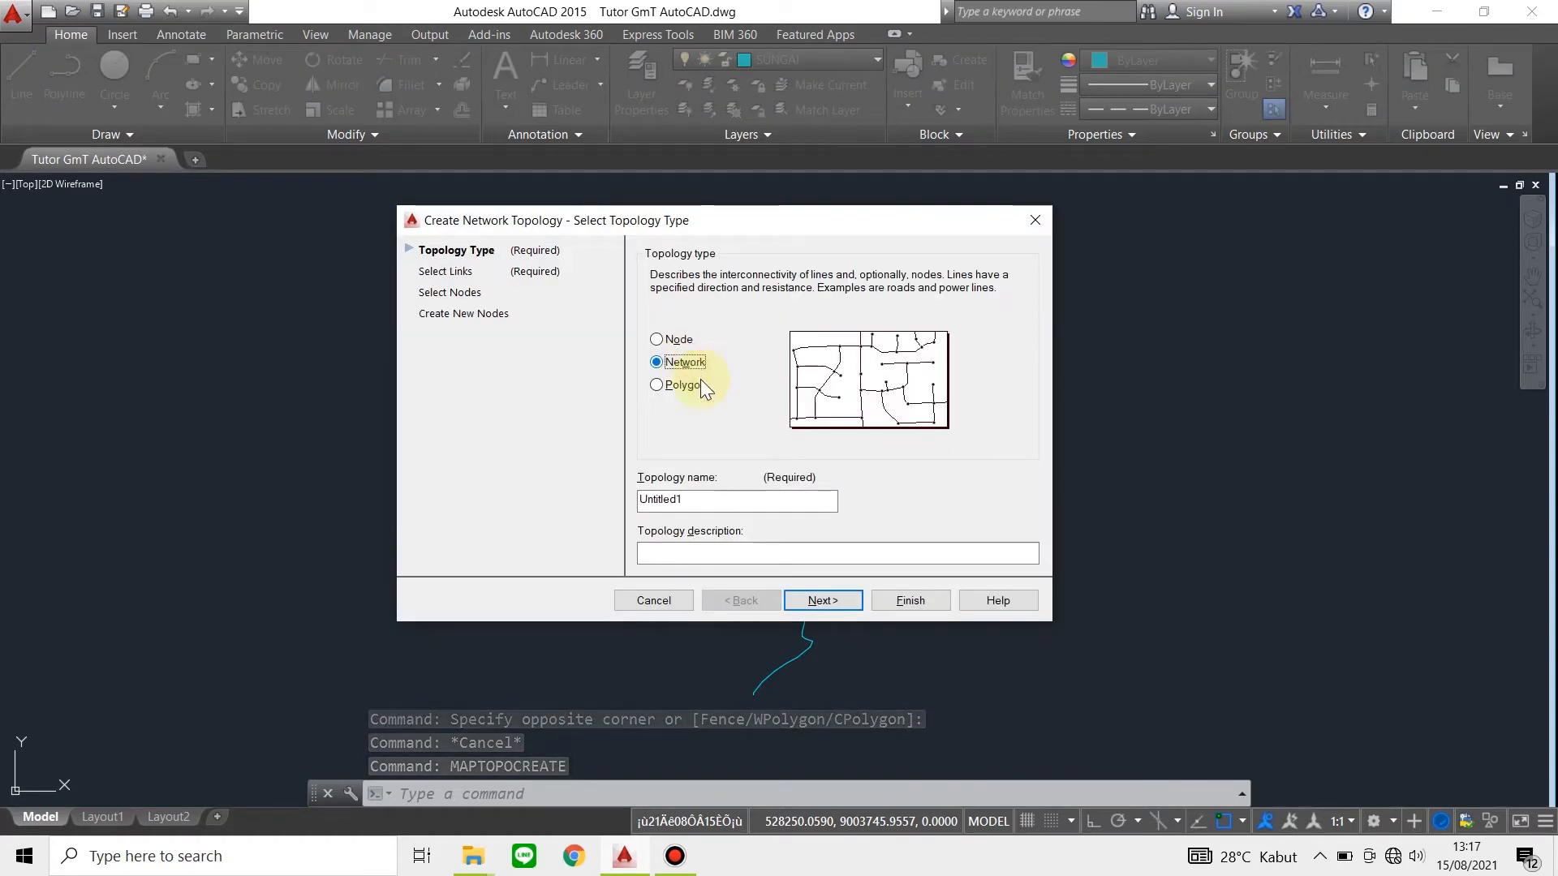
left_click(715, 499)
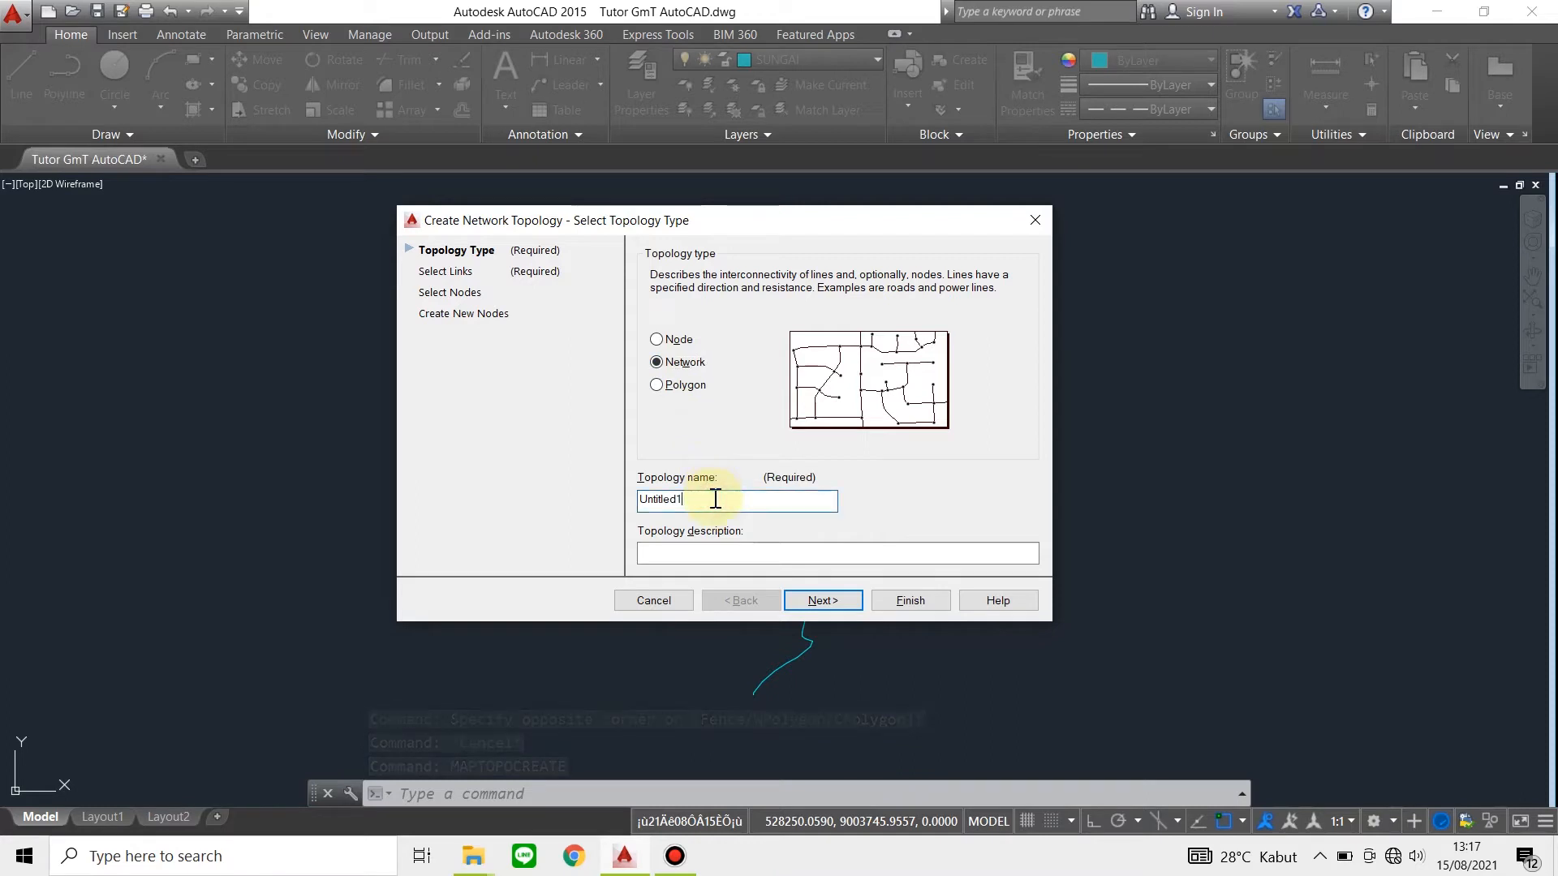
key("ctrl+a")
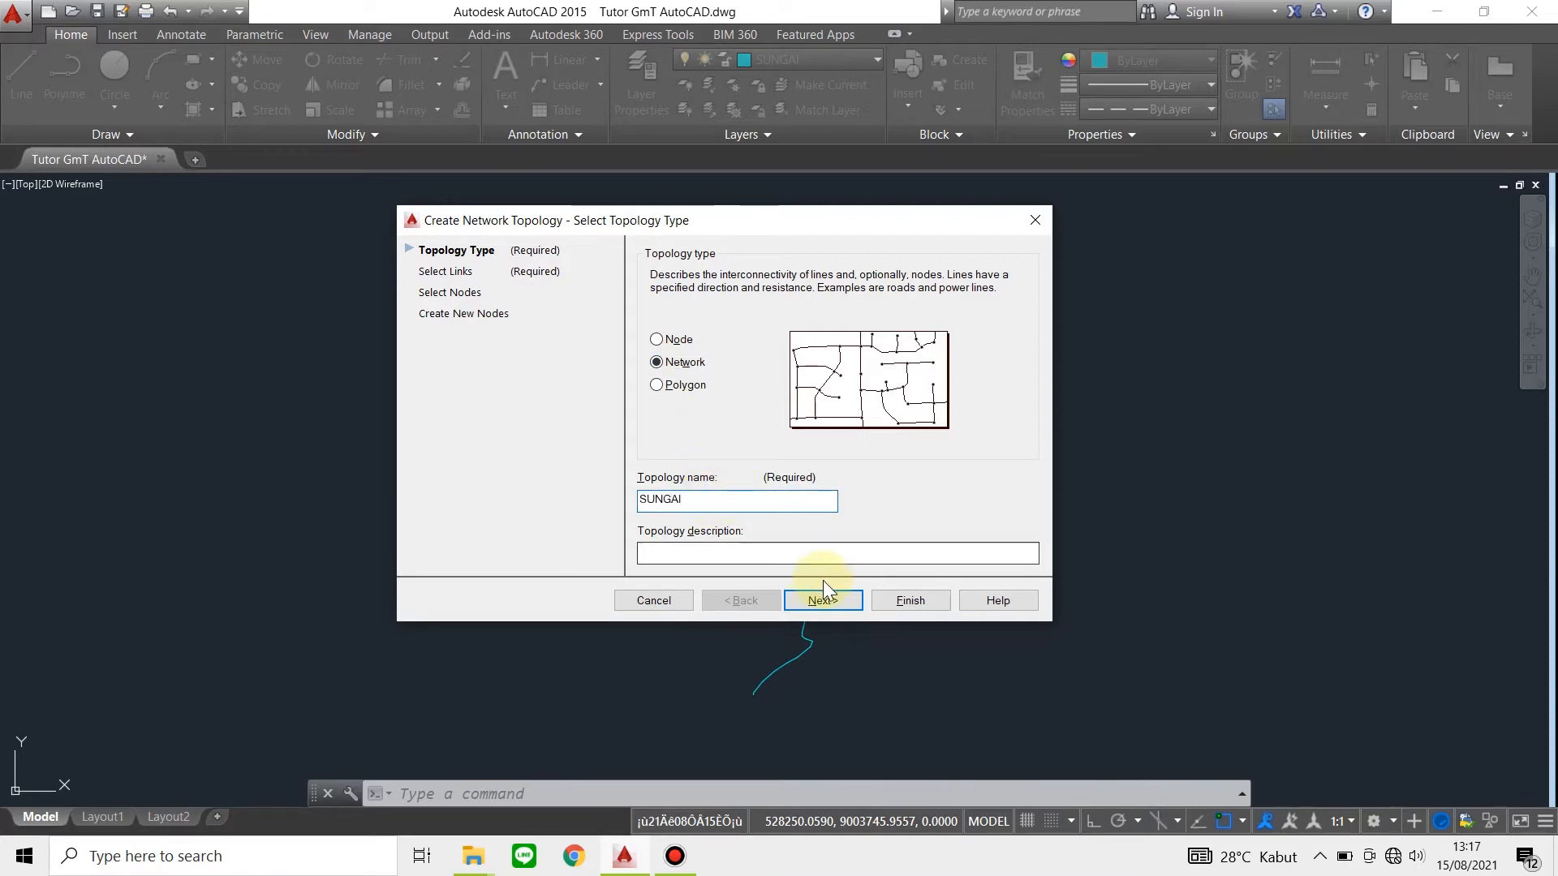
left_click(826, 600)
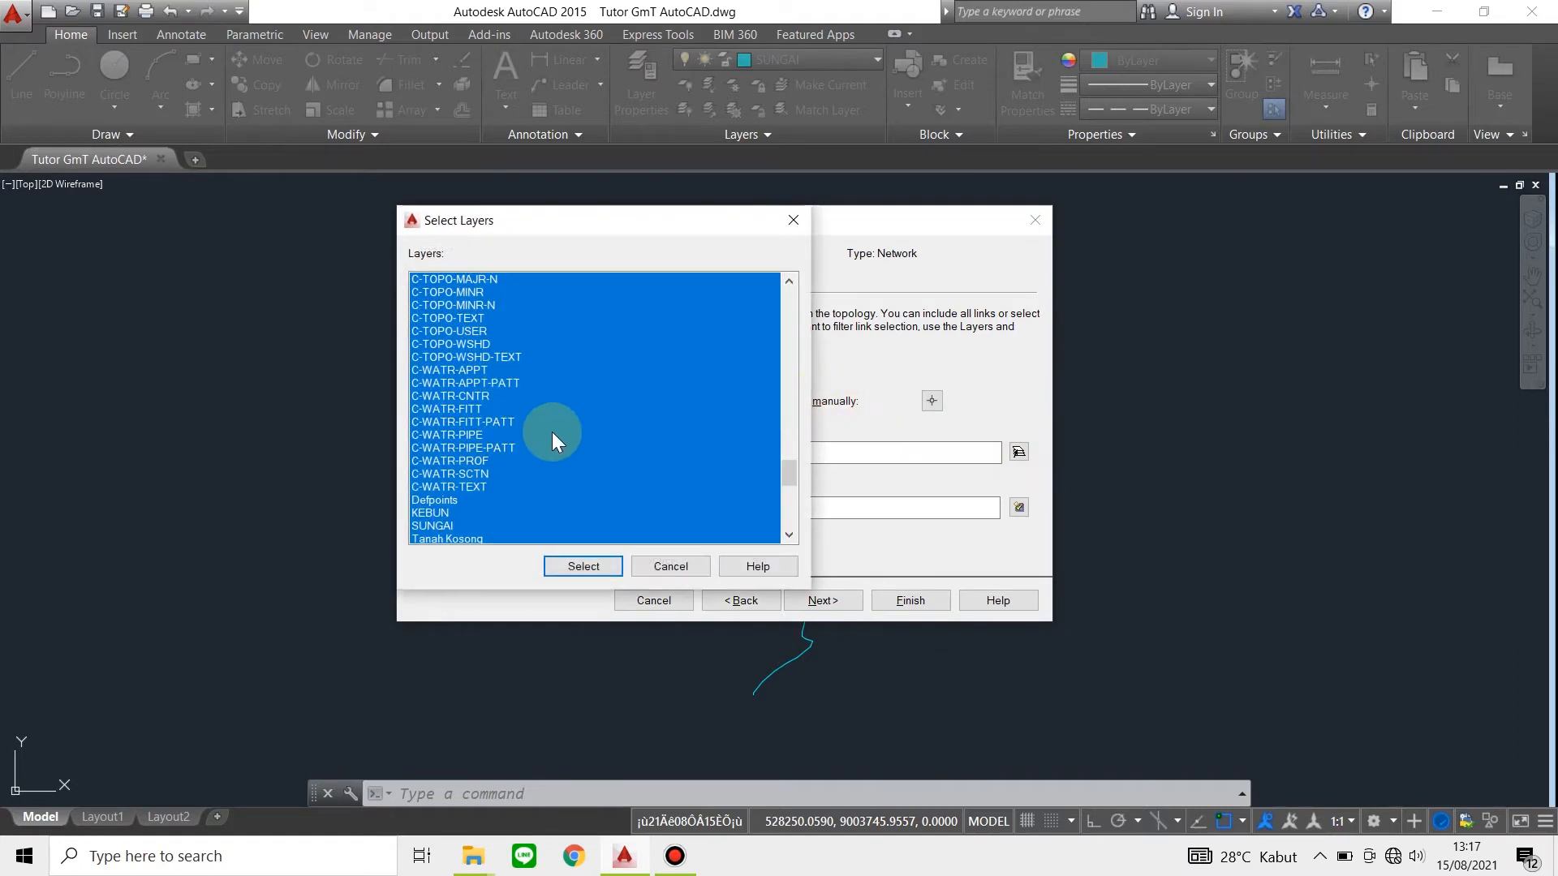
Limit the topology links to the SUNGAI layer and manually select all the river lines as links
left_click_drag(787, 479, 787, 488)
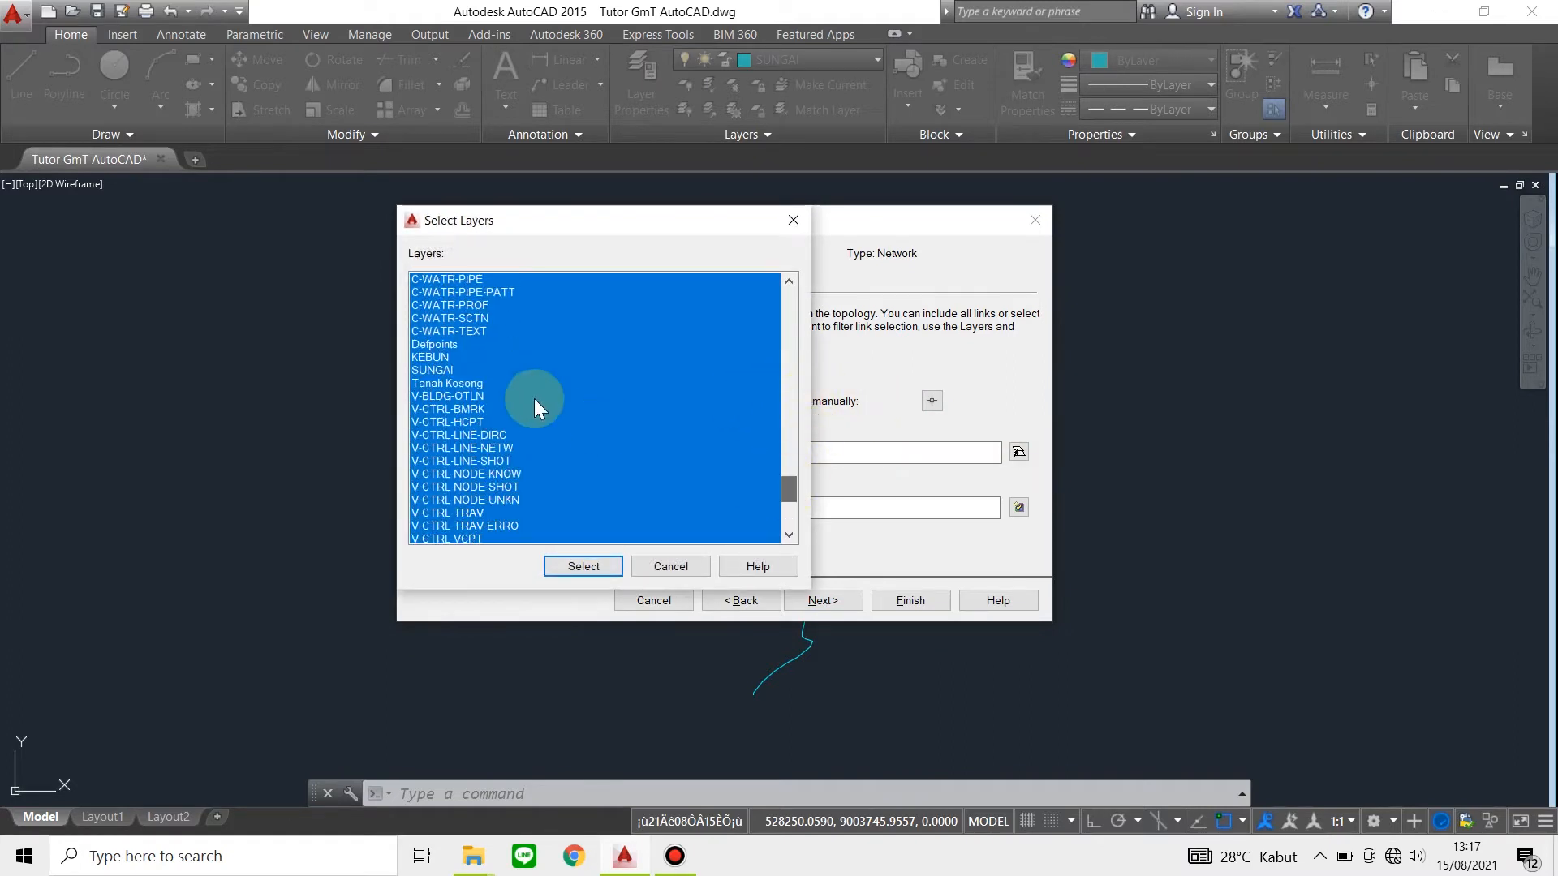
left_click(415, 369)
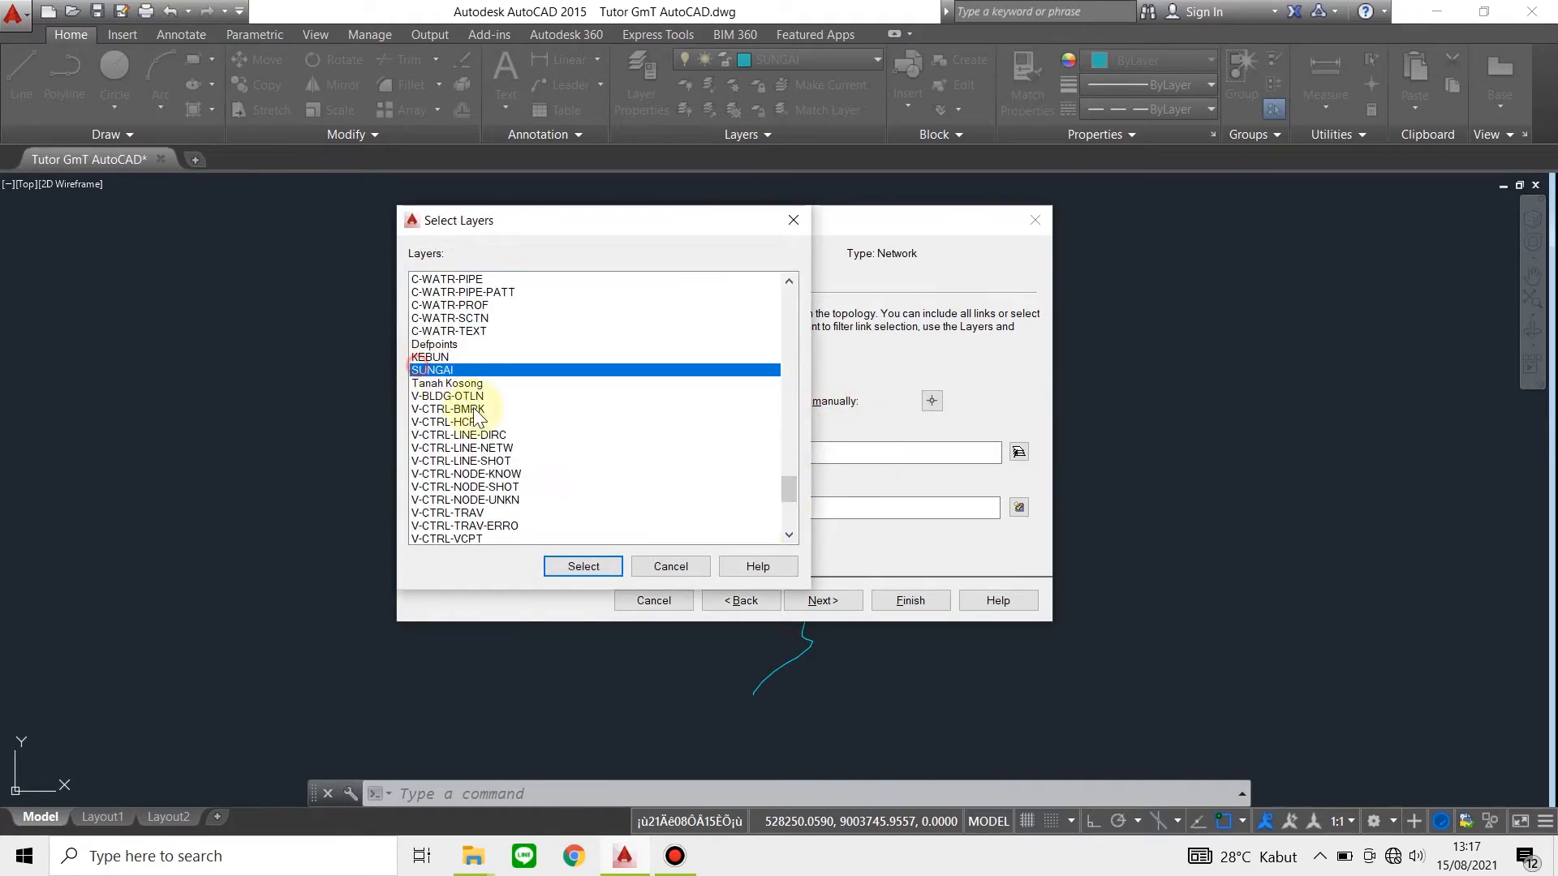
left_click(571, 566)
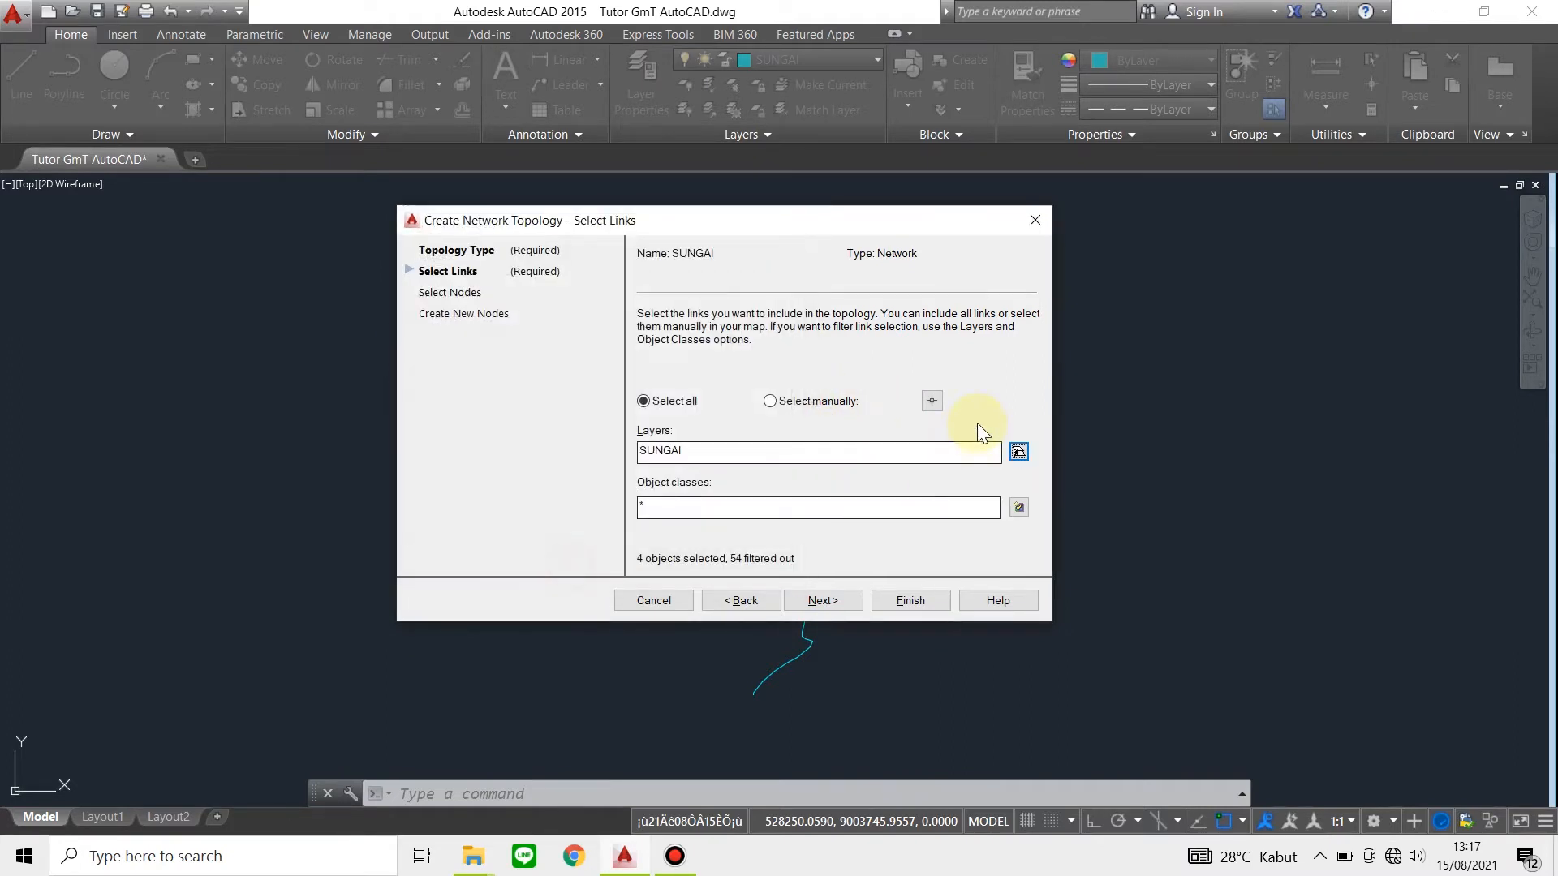
left_click(930, 400)
left_click(497, 203)
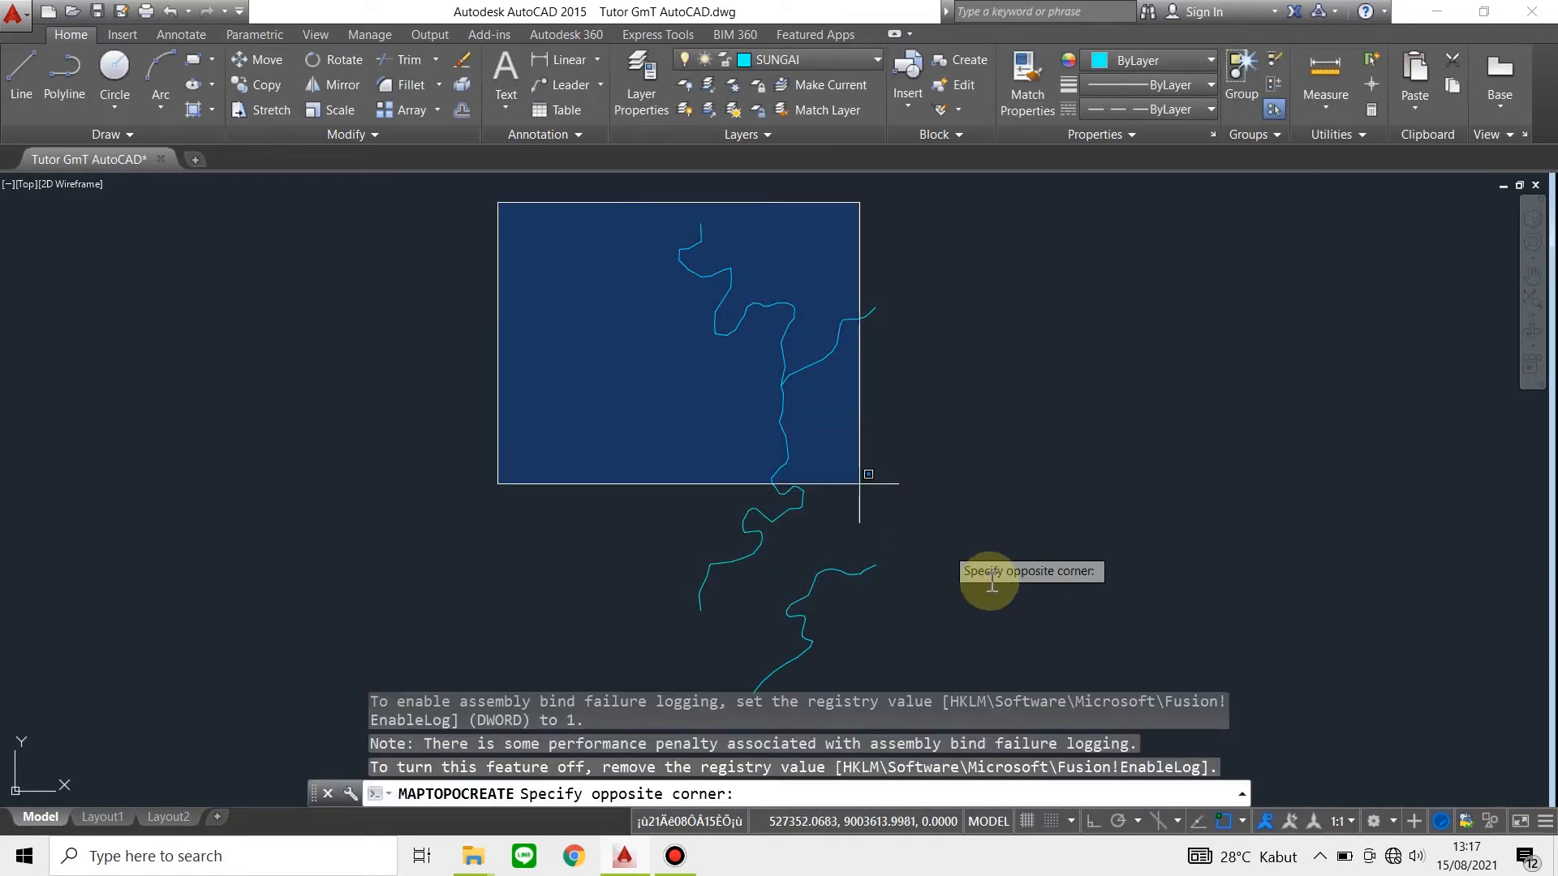
left_click(1296, 764)
key("Return")
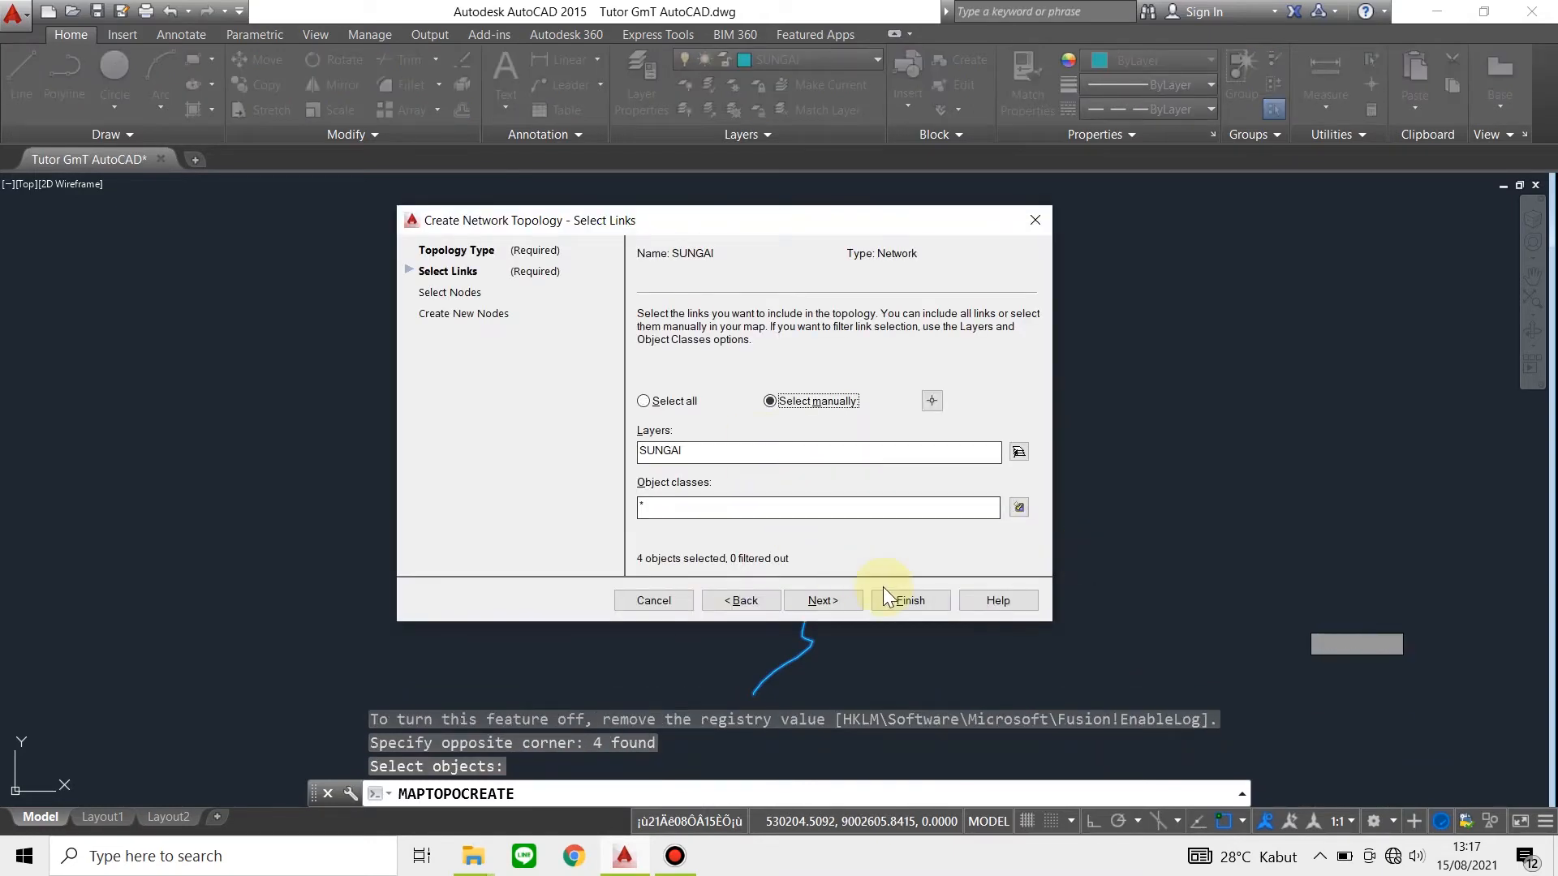
left_click(844, 605)
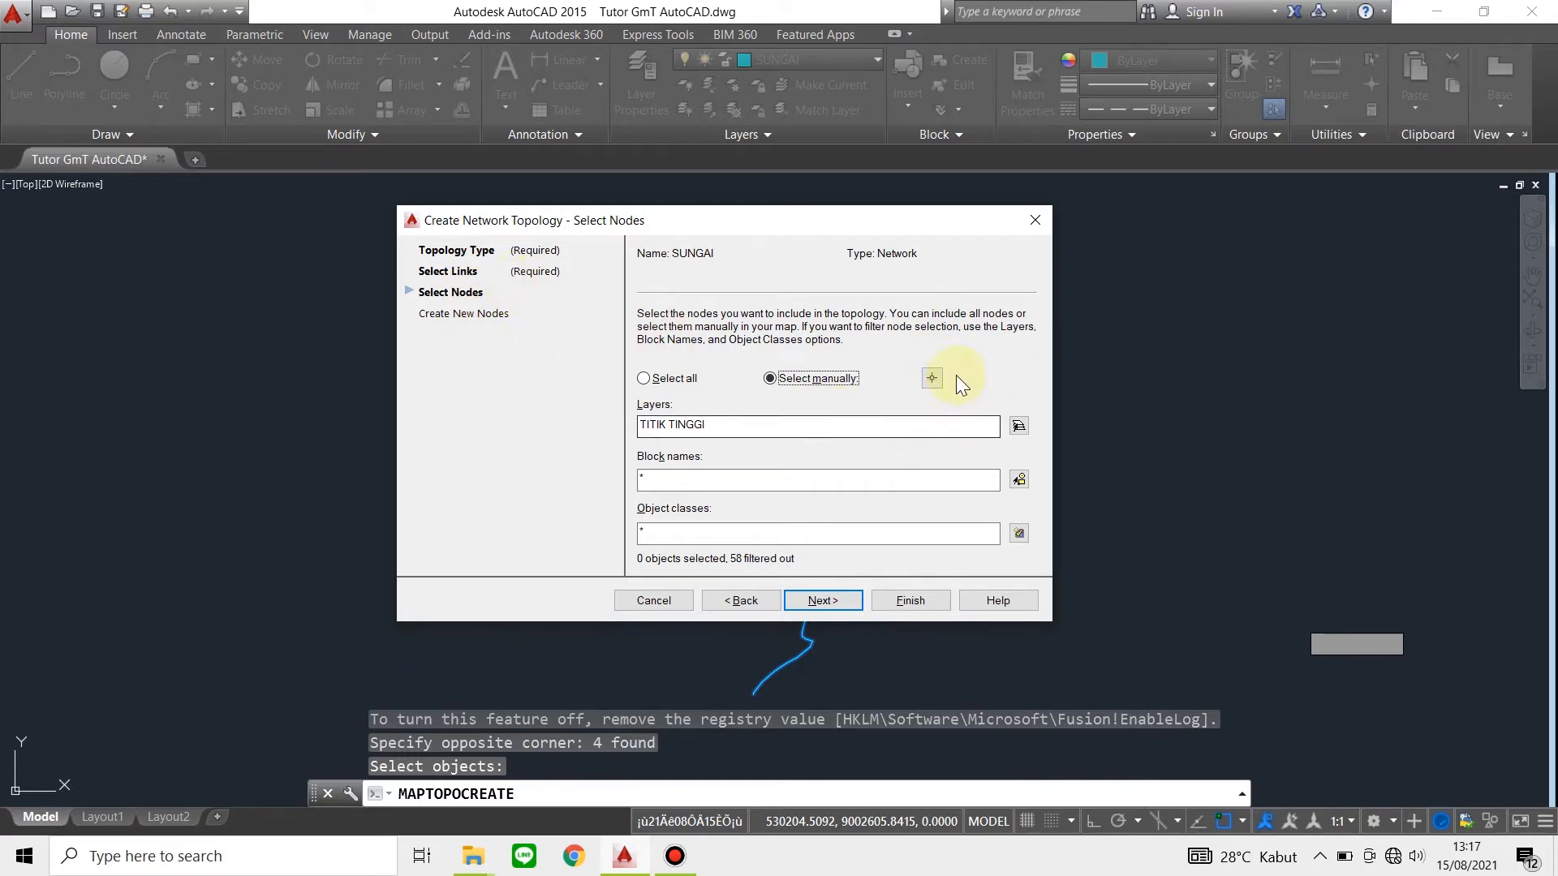
Change the node layer filter to SUNGAI and manually window-select the whole river drawing for the topology nodes
left_click(1019, 426)
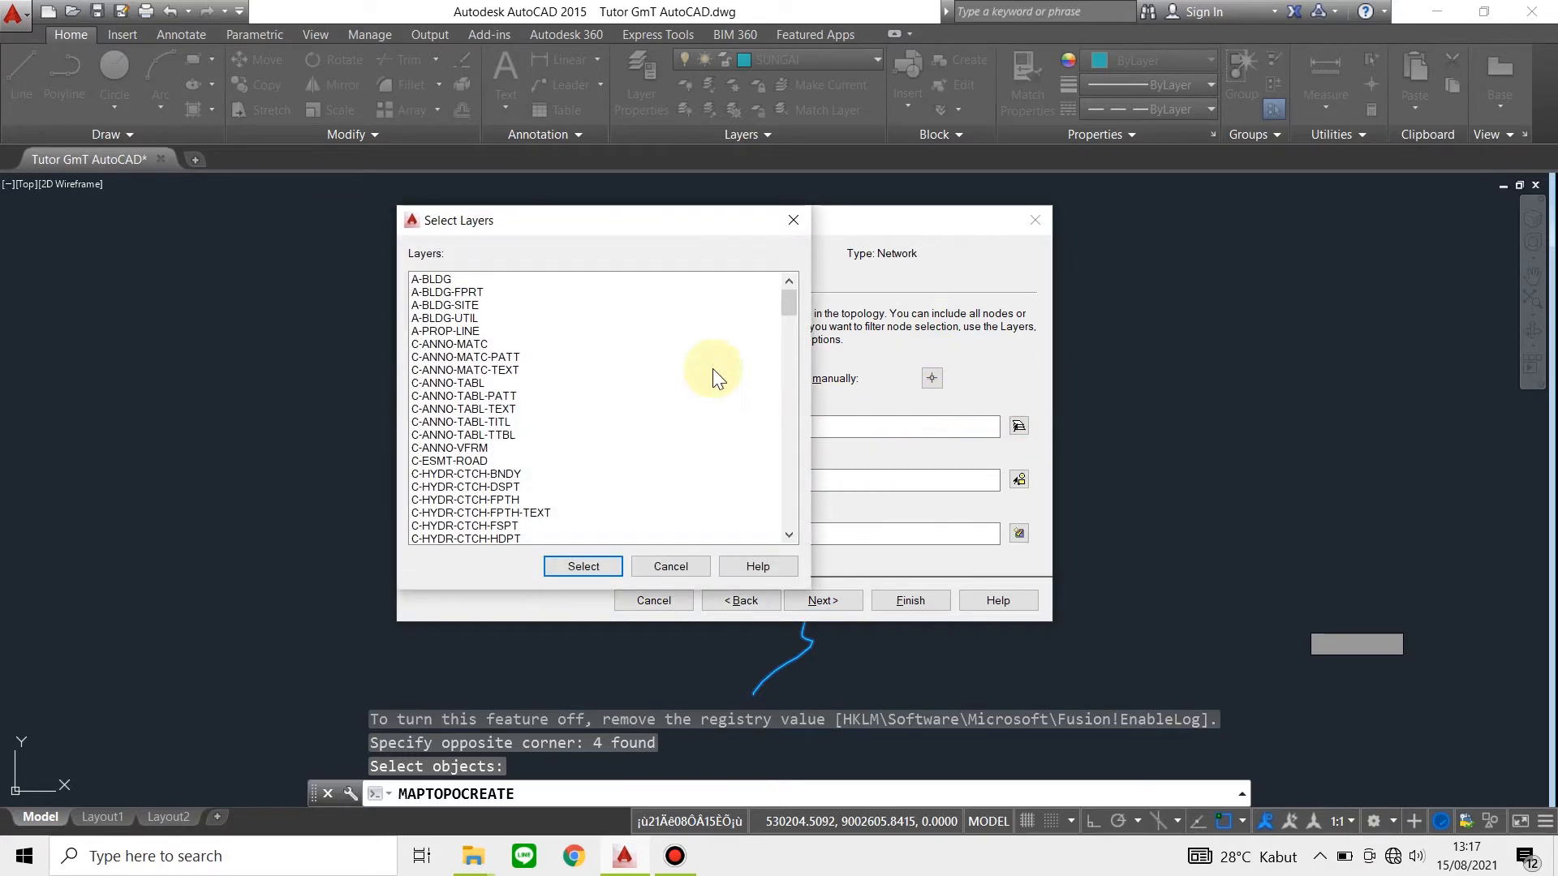
left_click_drag(790, 299, 785, 495)
left_click(489, 307)
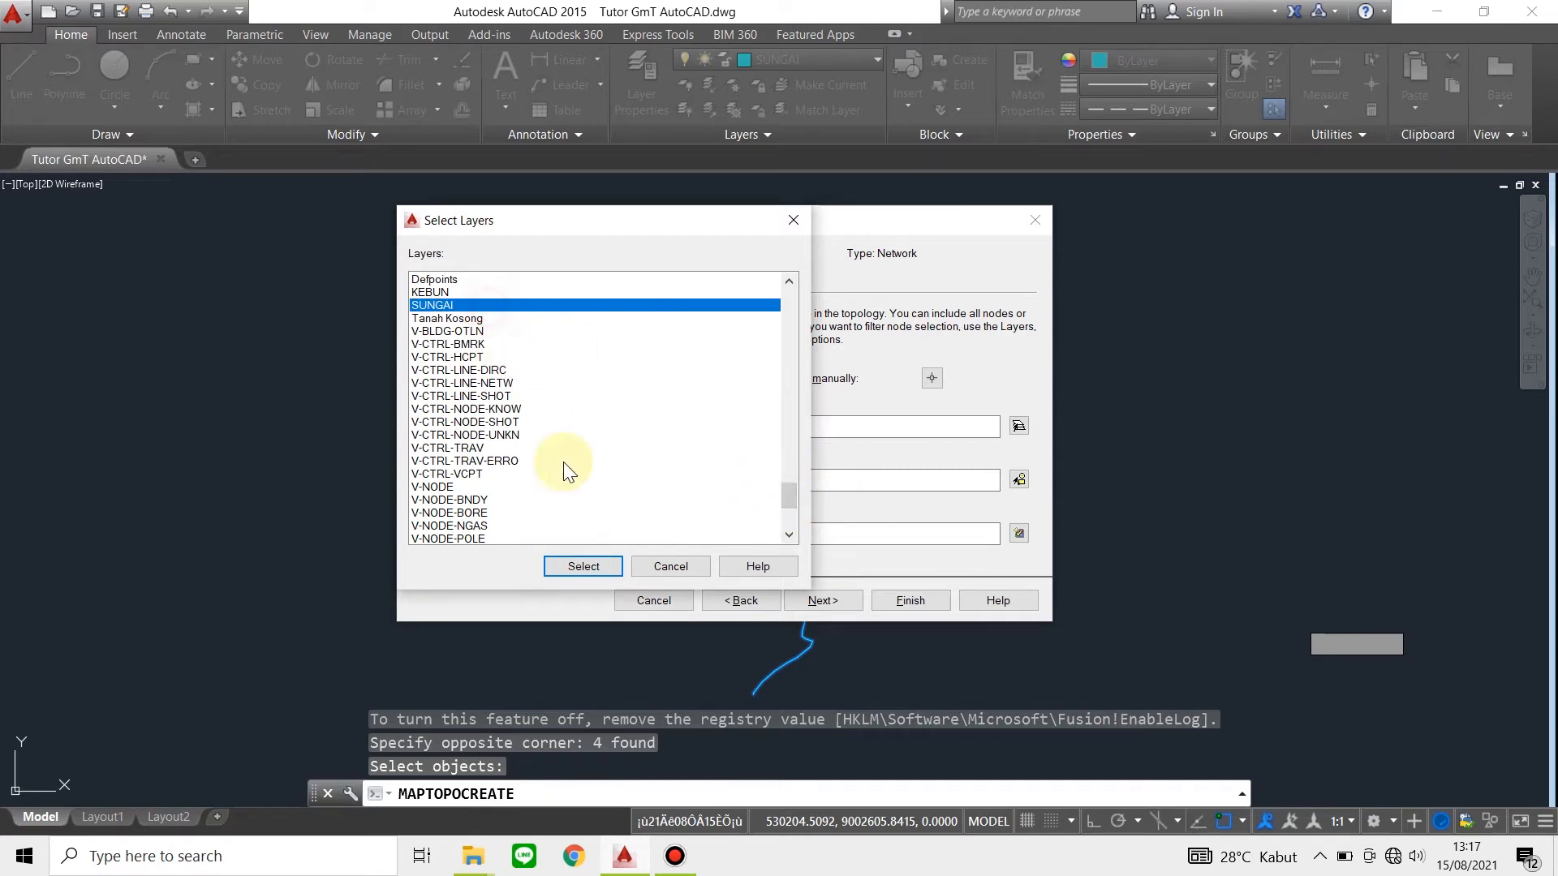
left_click(584, 565)
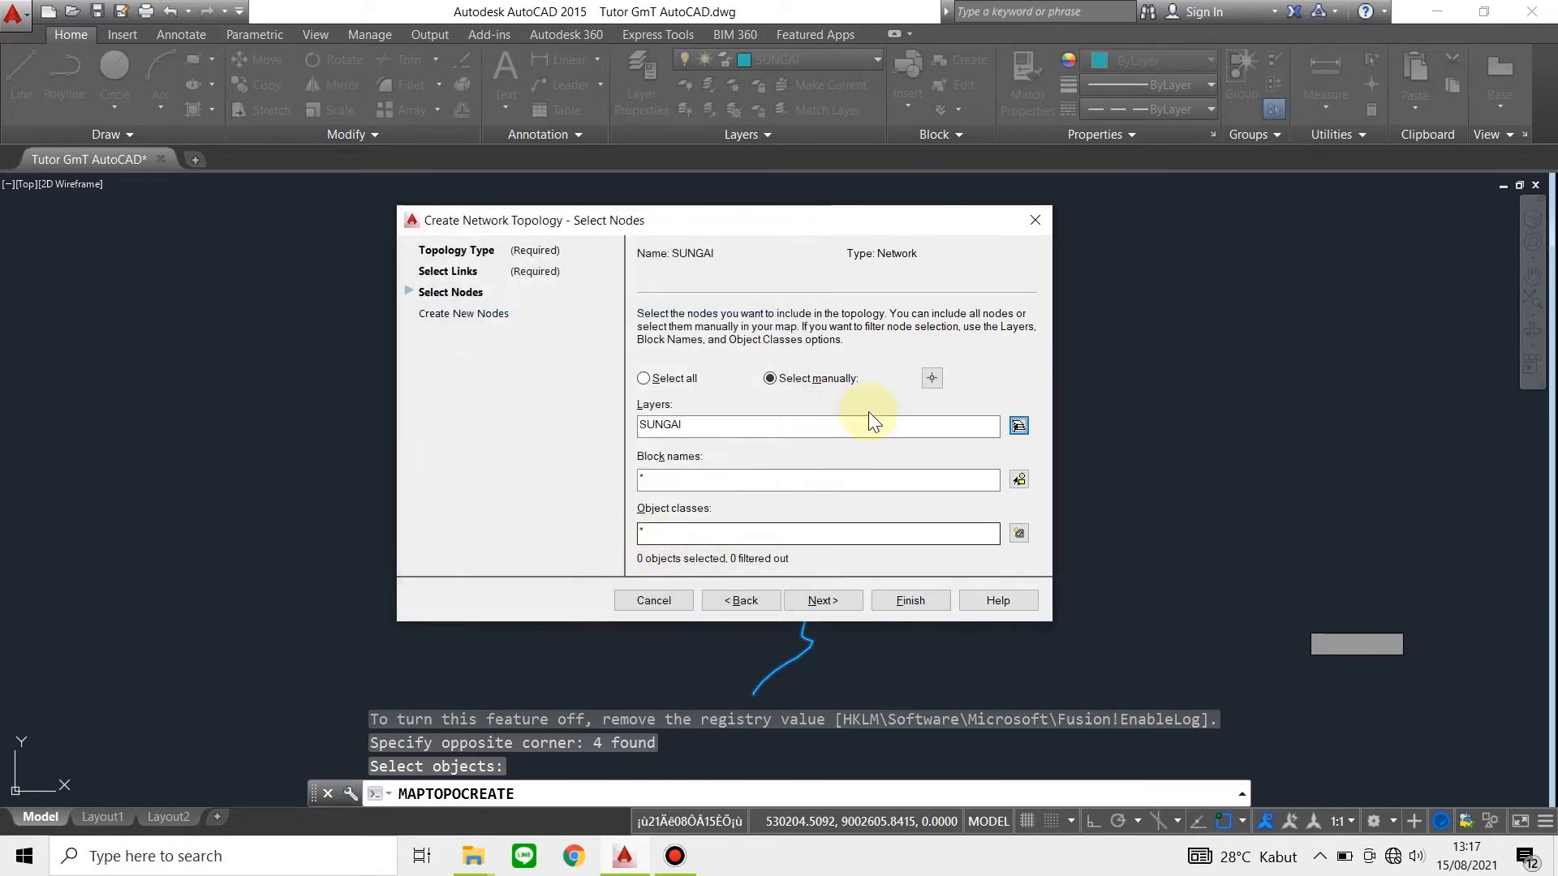
left_click(932, 381)
left_click(479, 200)
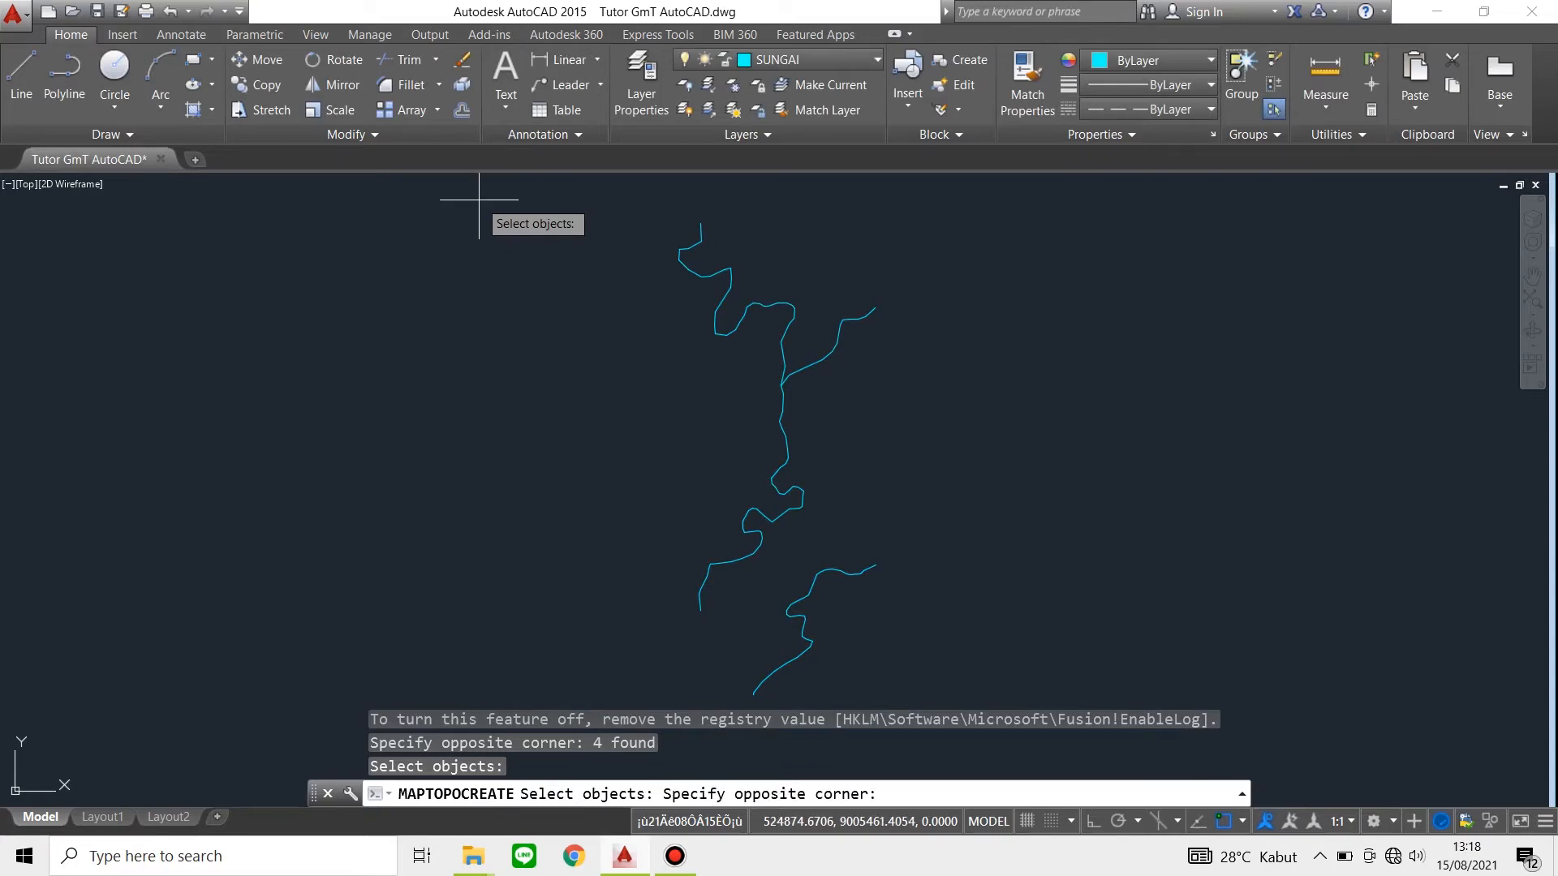
left_click(1192, 778)
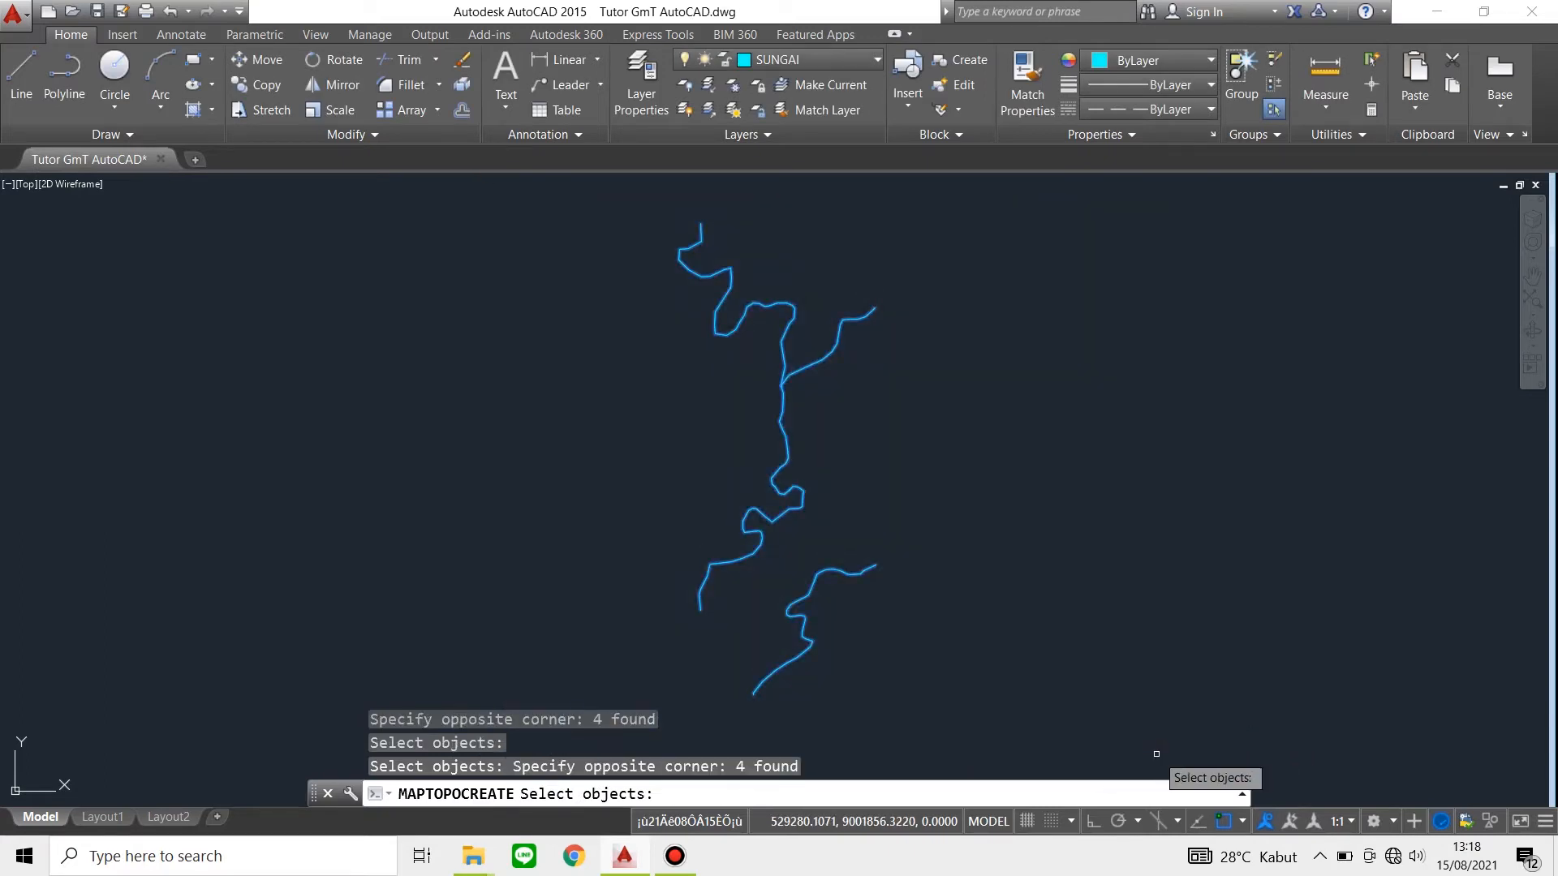
key("Return")
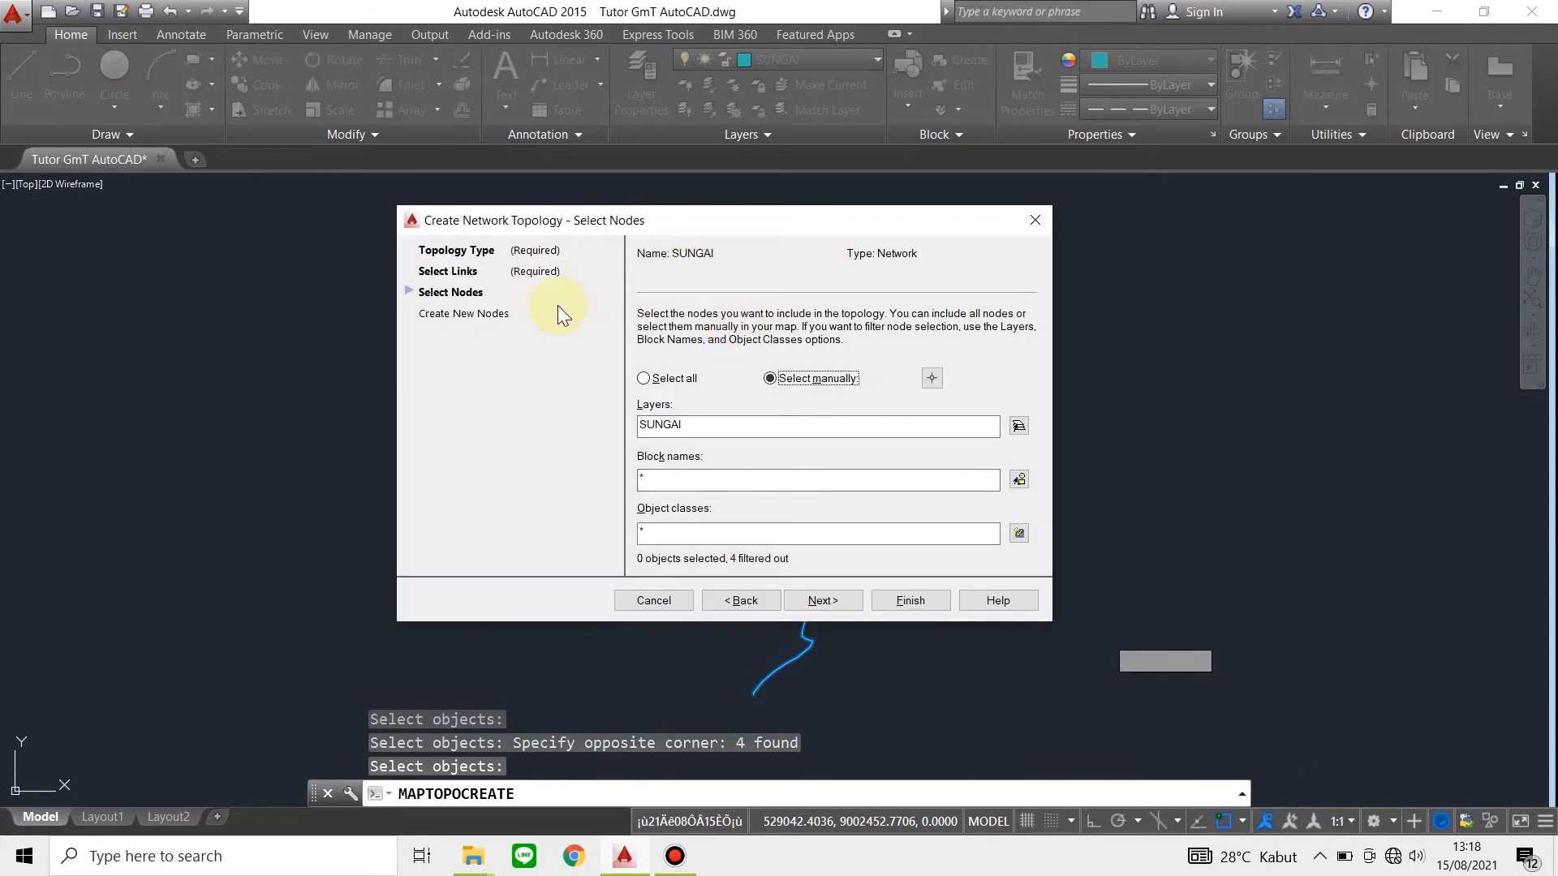
Enable new node creation on the SUNGAI layer with ACAD_POINT objects and finish creating the network topology
left_click(500, 313)
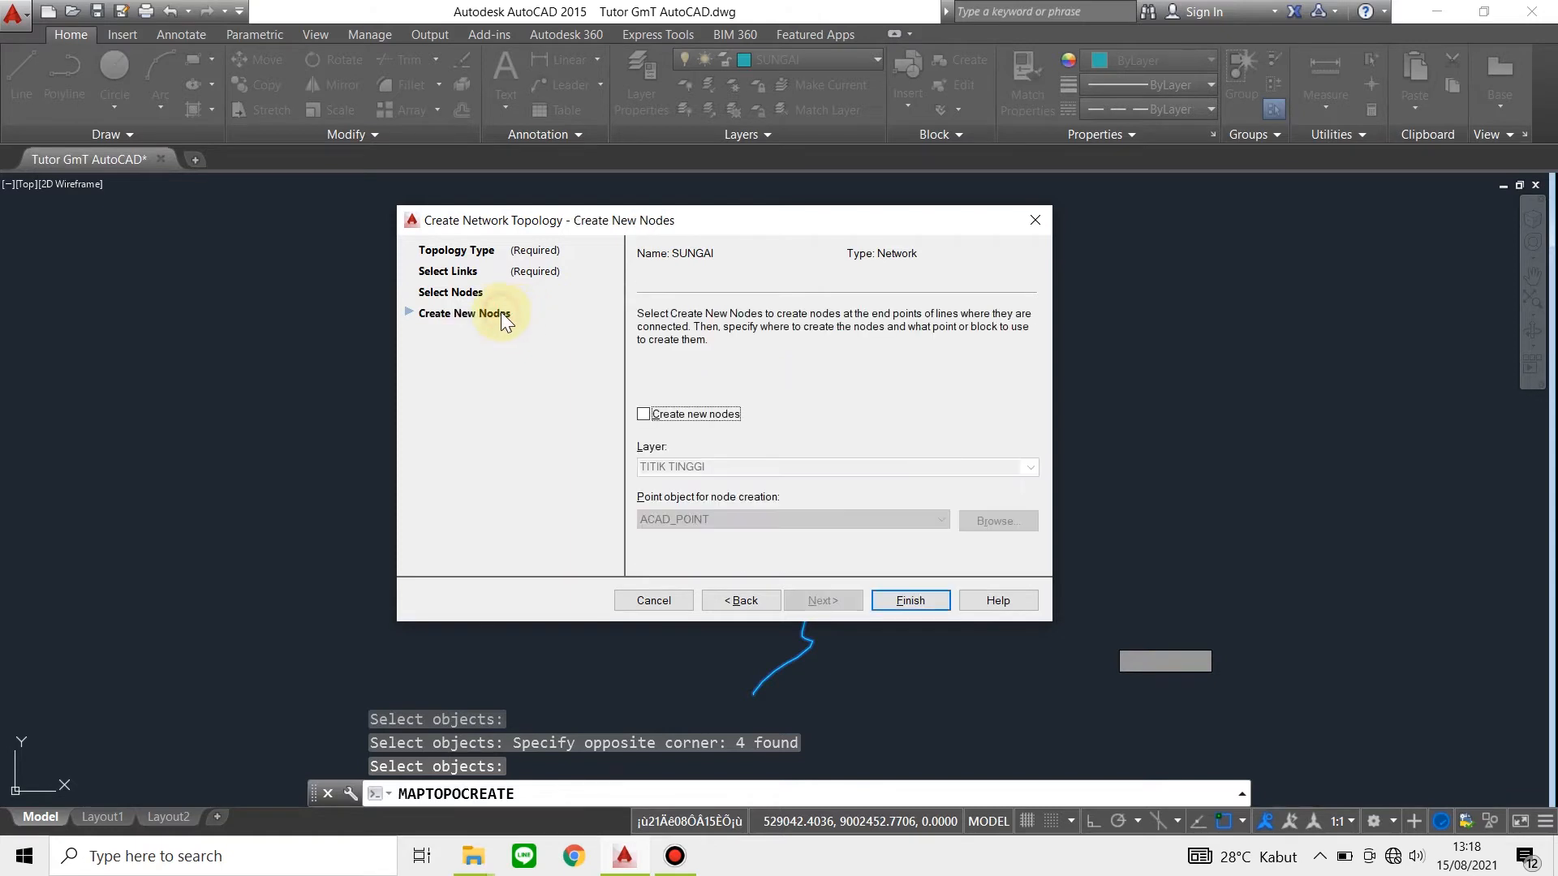
left_click(682, 414)
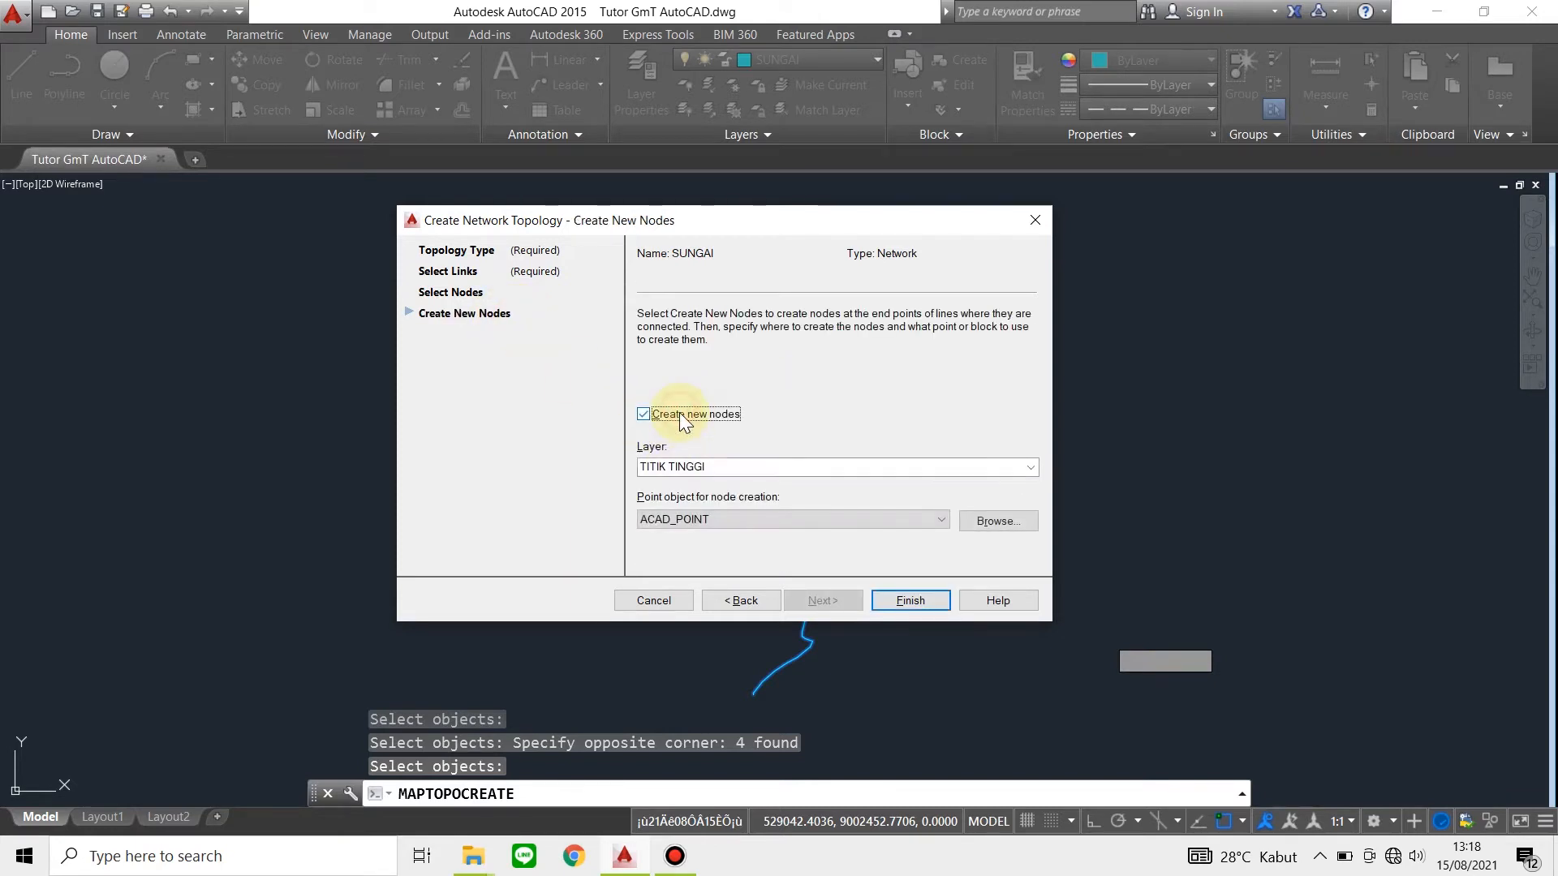
left_click(1032, 468)
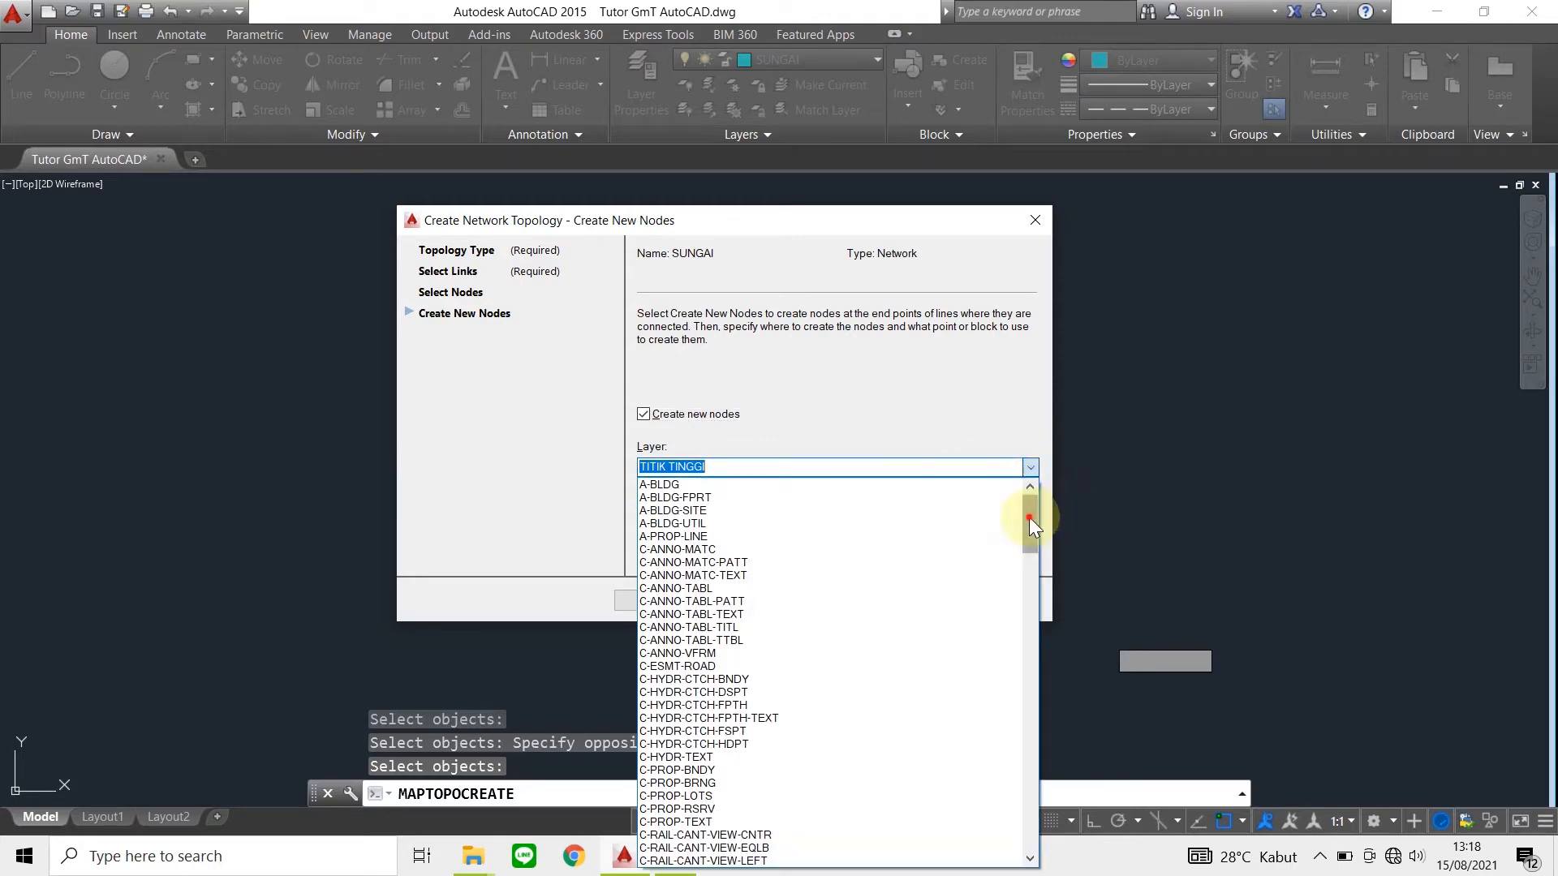
left_click_drag(1029, 518, 1030, 767)
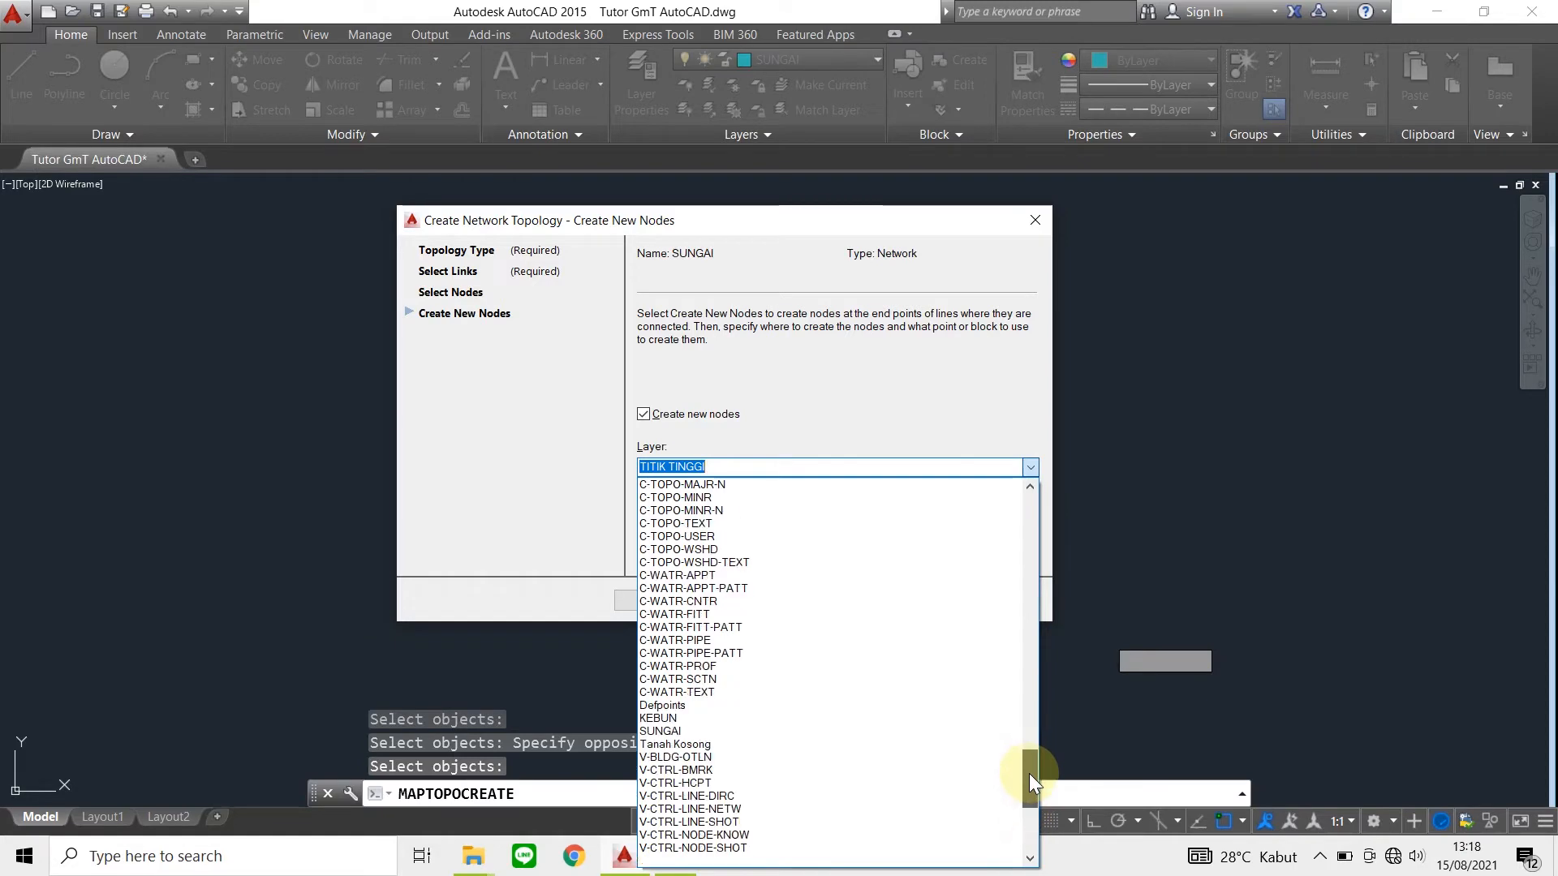
left_click(744, 718)
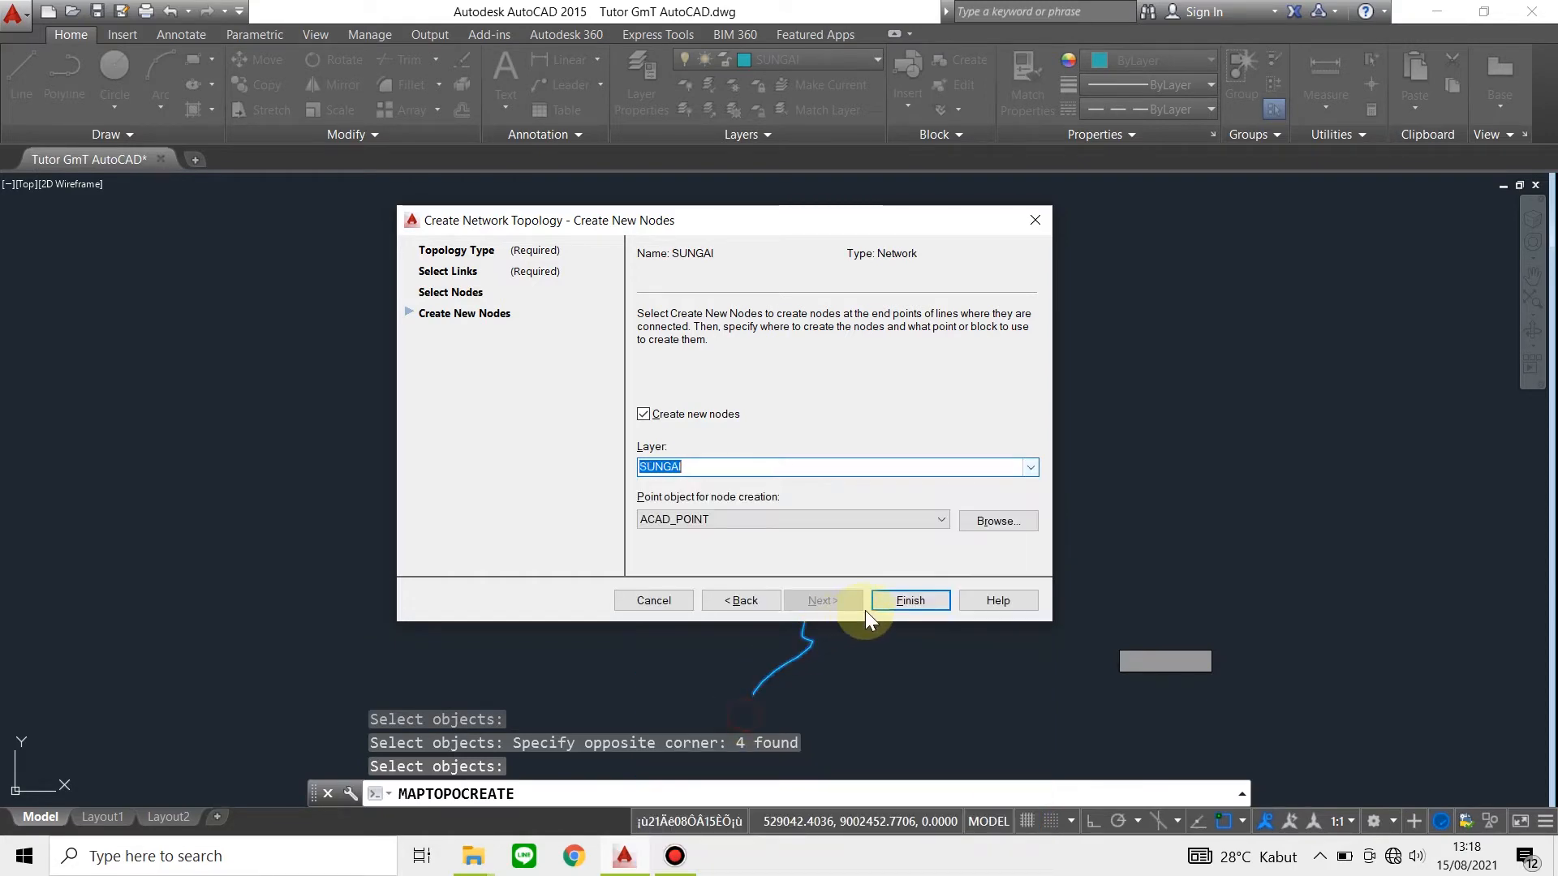
left_click(901, 597)
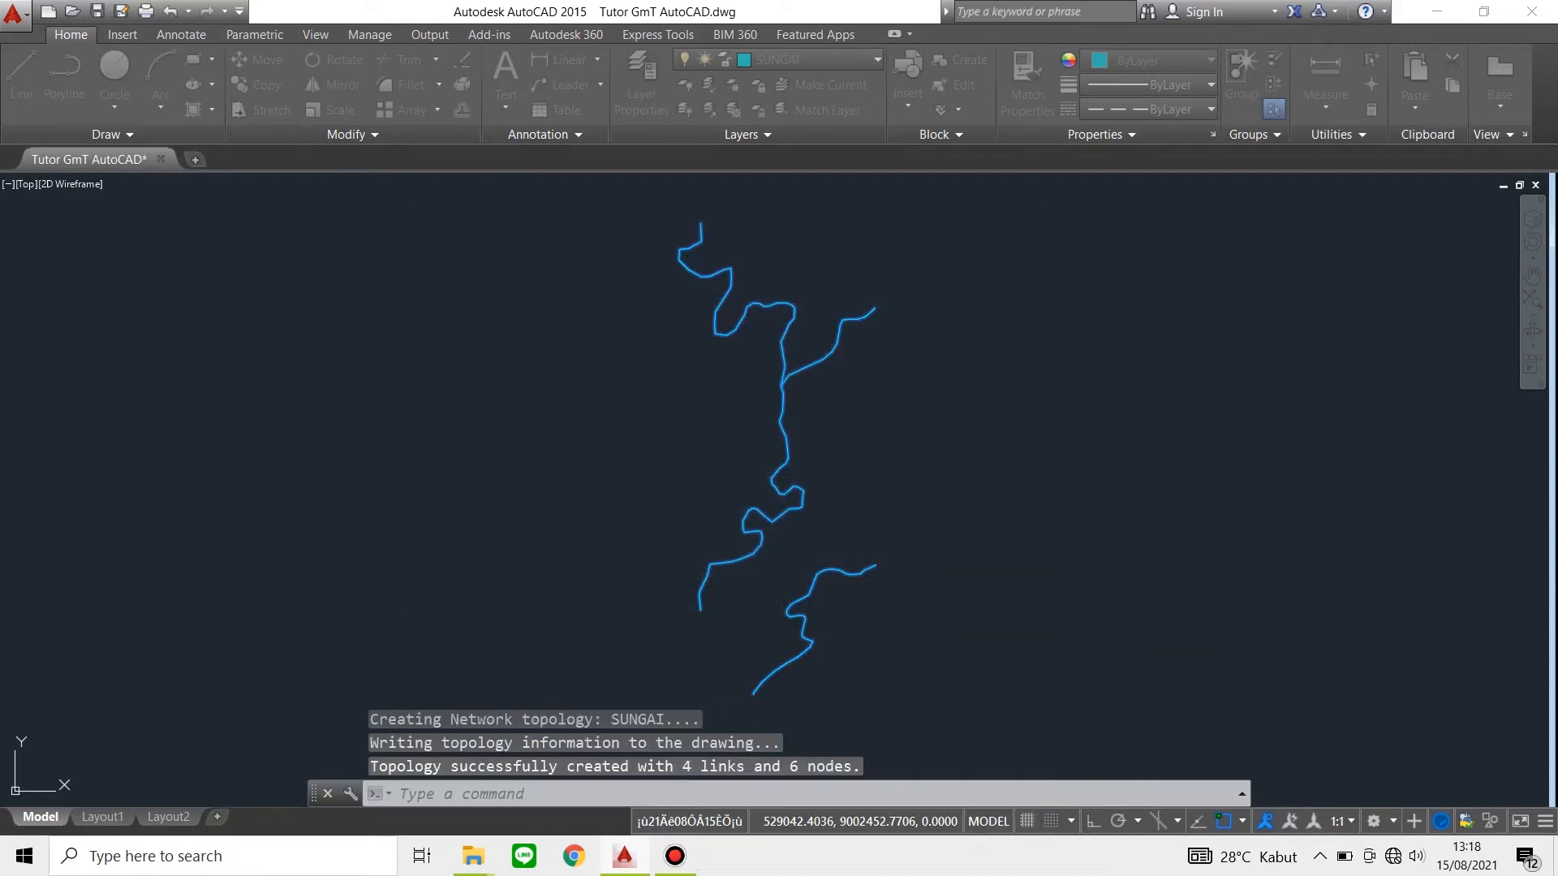
left_click(819, 412)
key("Escape")
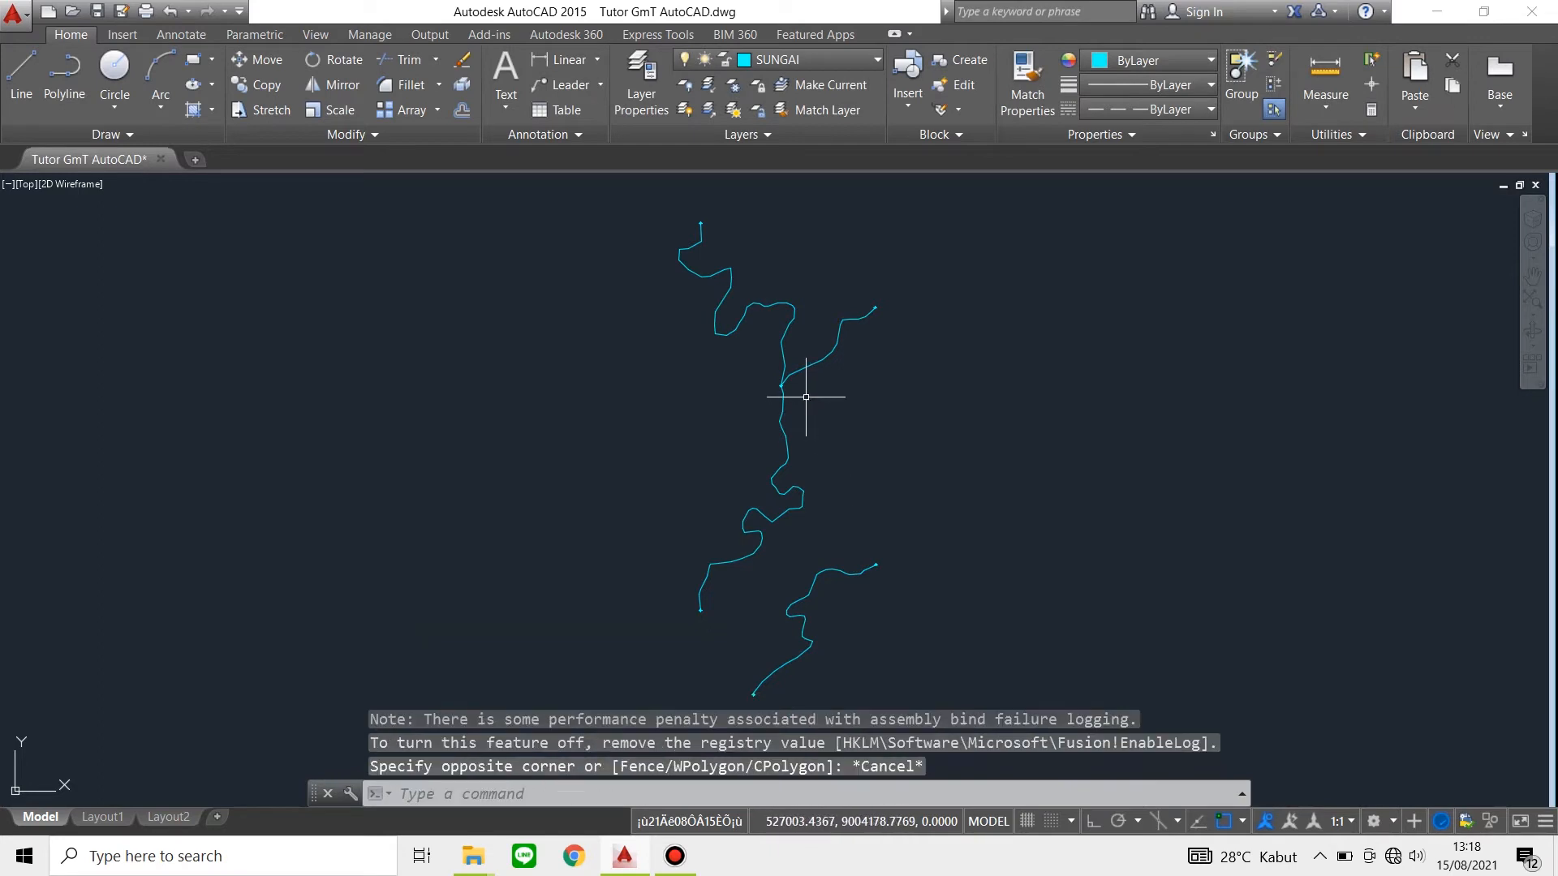
Examine the topology nodes at the river junction and at the ends of the upper and lower river lines
scroll(813, 416, "up", 6)
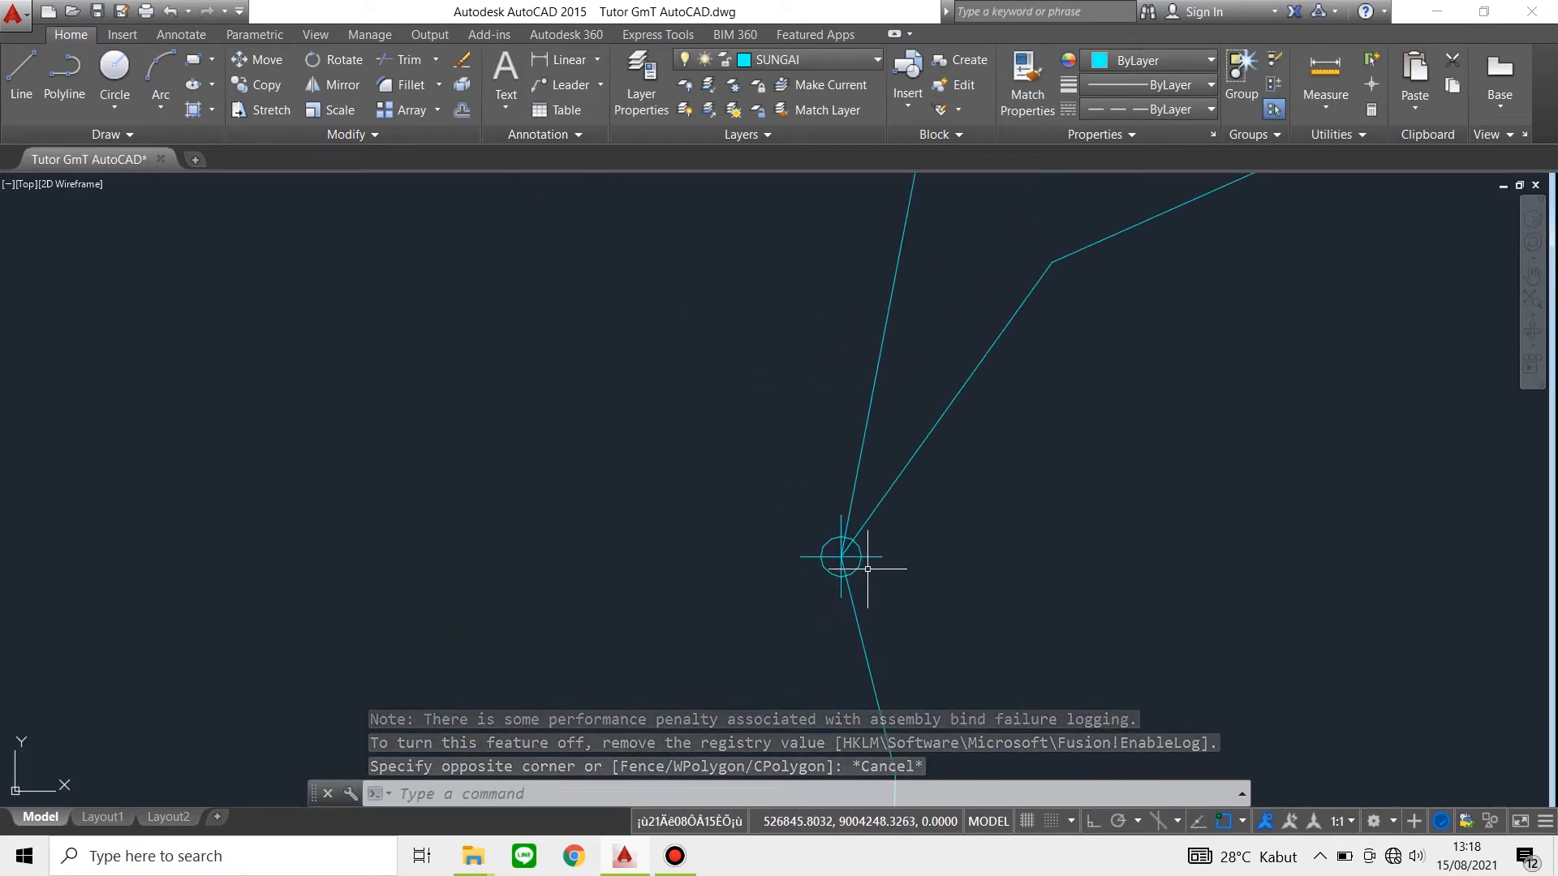
scroll(871, 565, "up", 5)
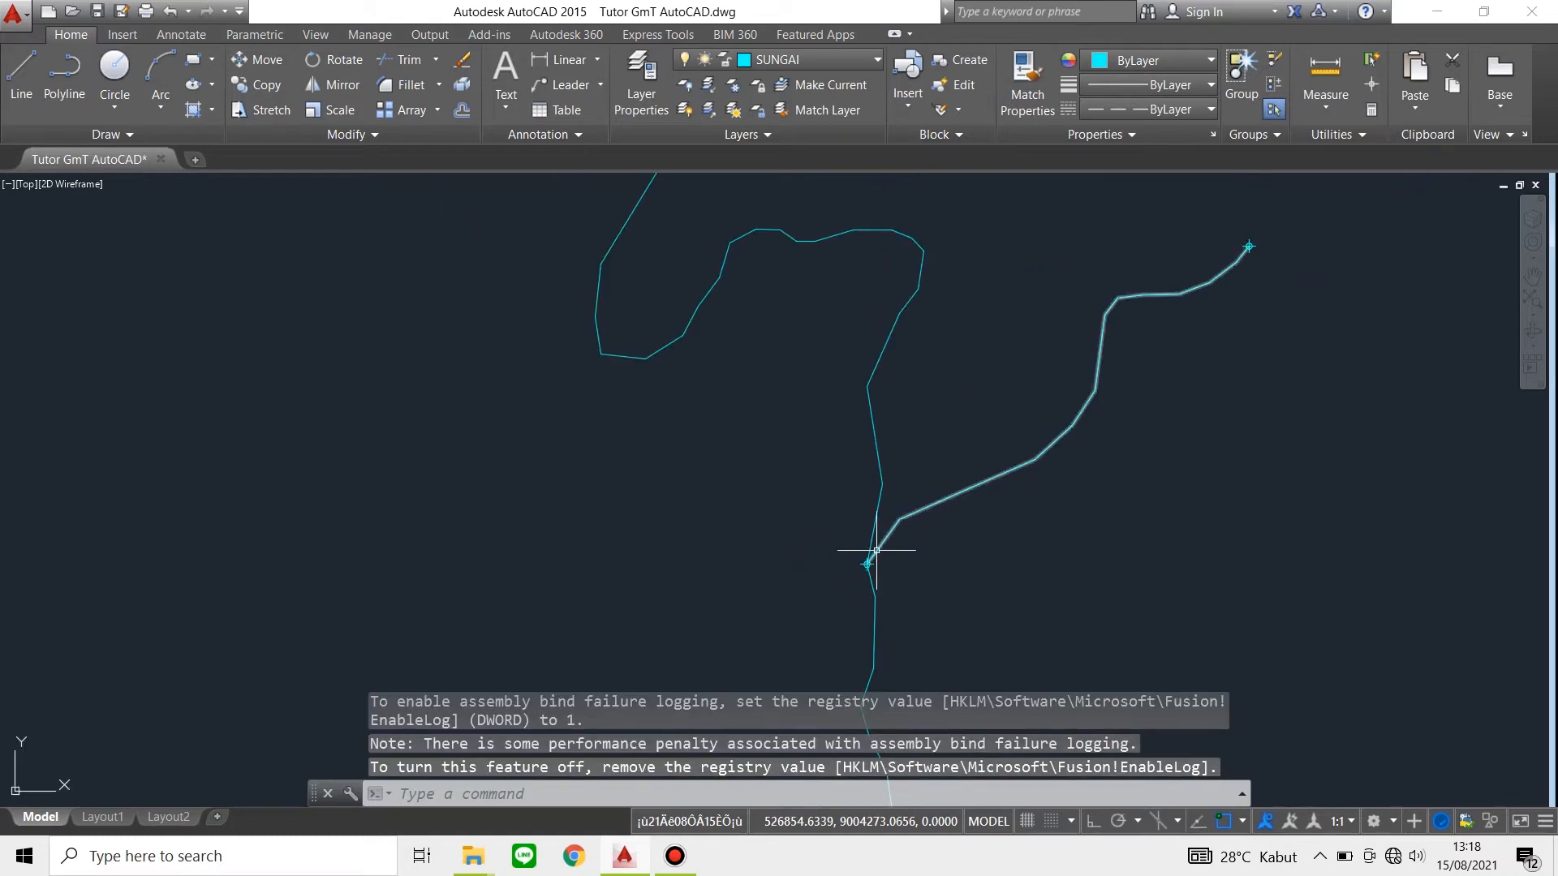
scroll(879, 569, "up", 5)
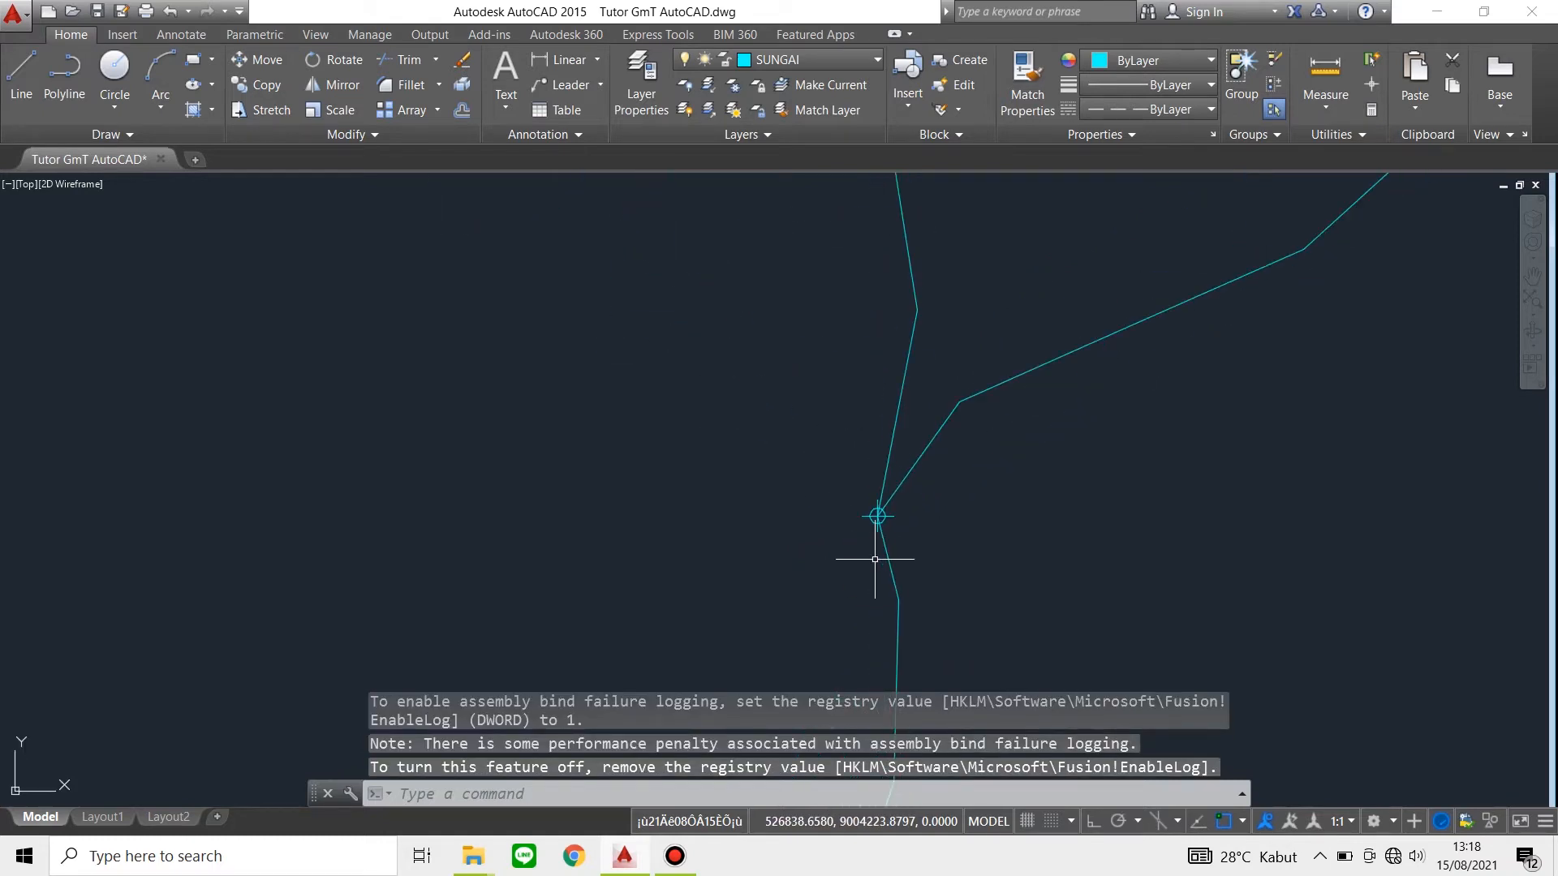
scroll(881, 522, "down", 6)
scroll(877, 550, "up", 2)
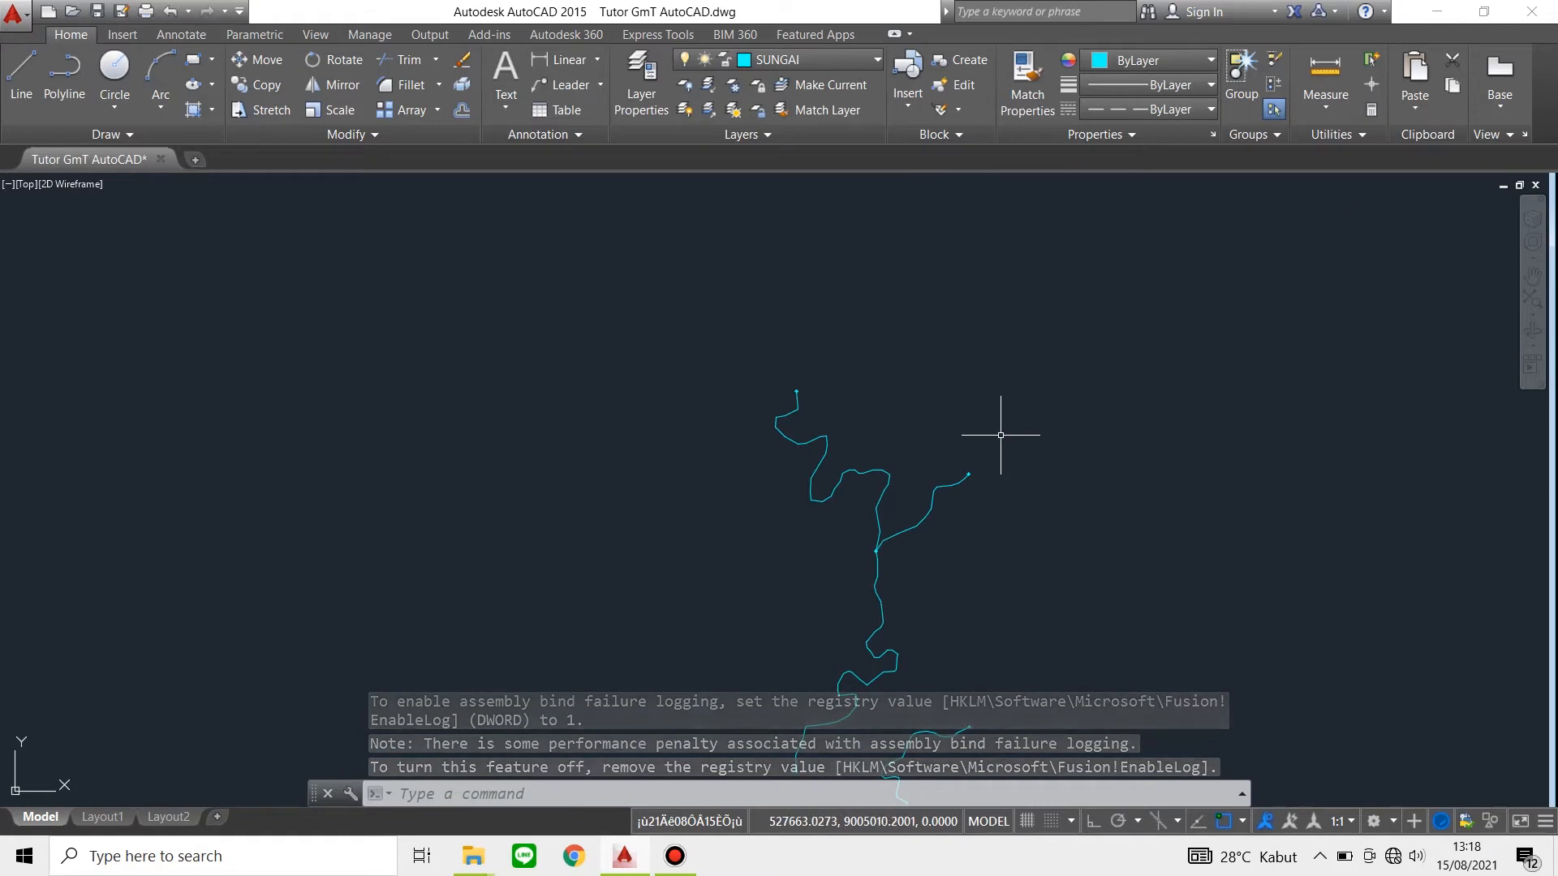
scroll(1001, 431, "up", 5)
scroll(883, 589, "down", 10)
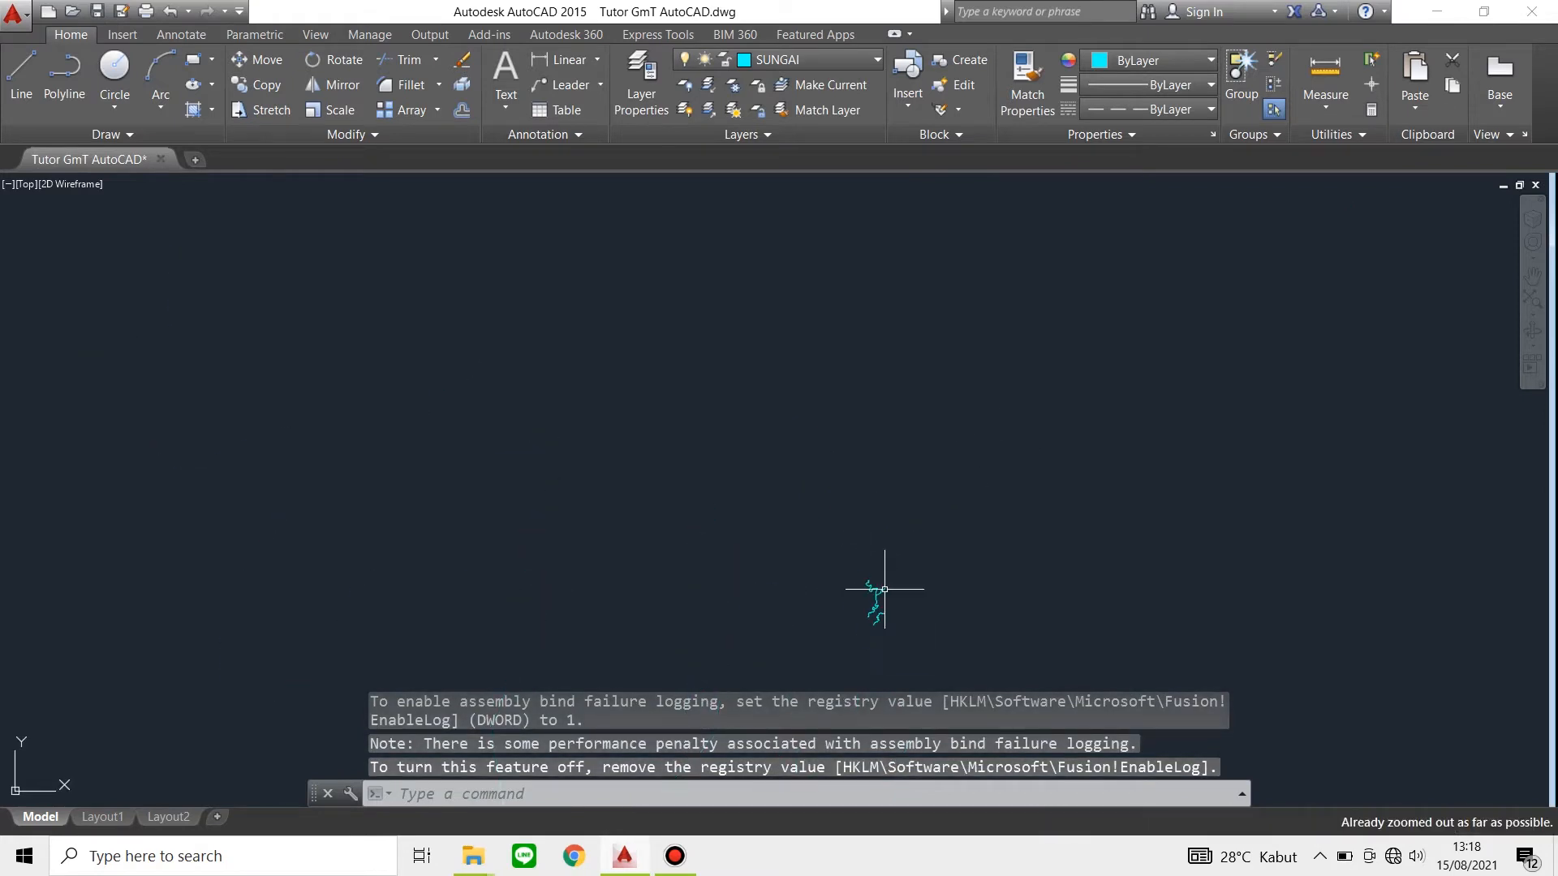
scroll(886, 649, "up", 5)
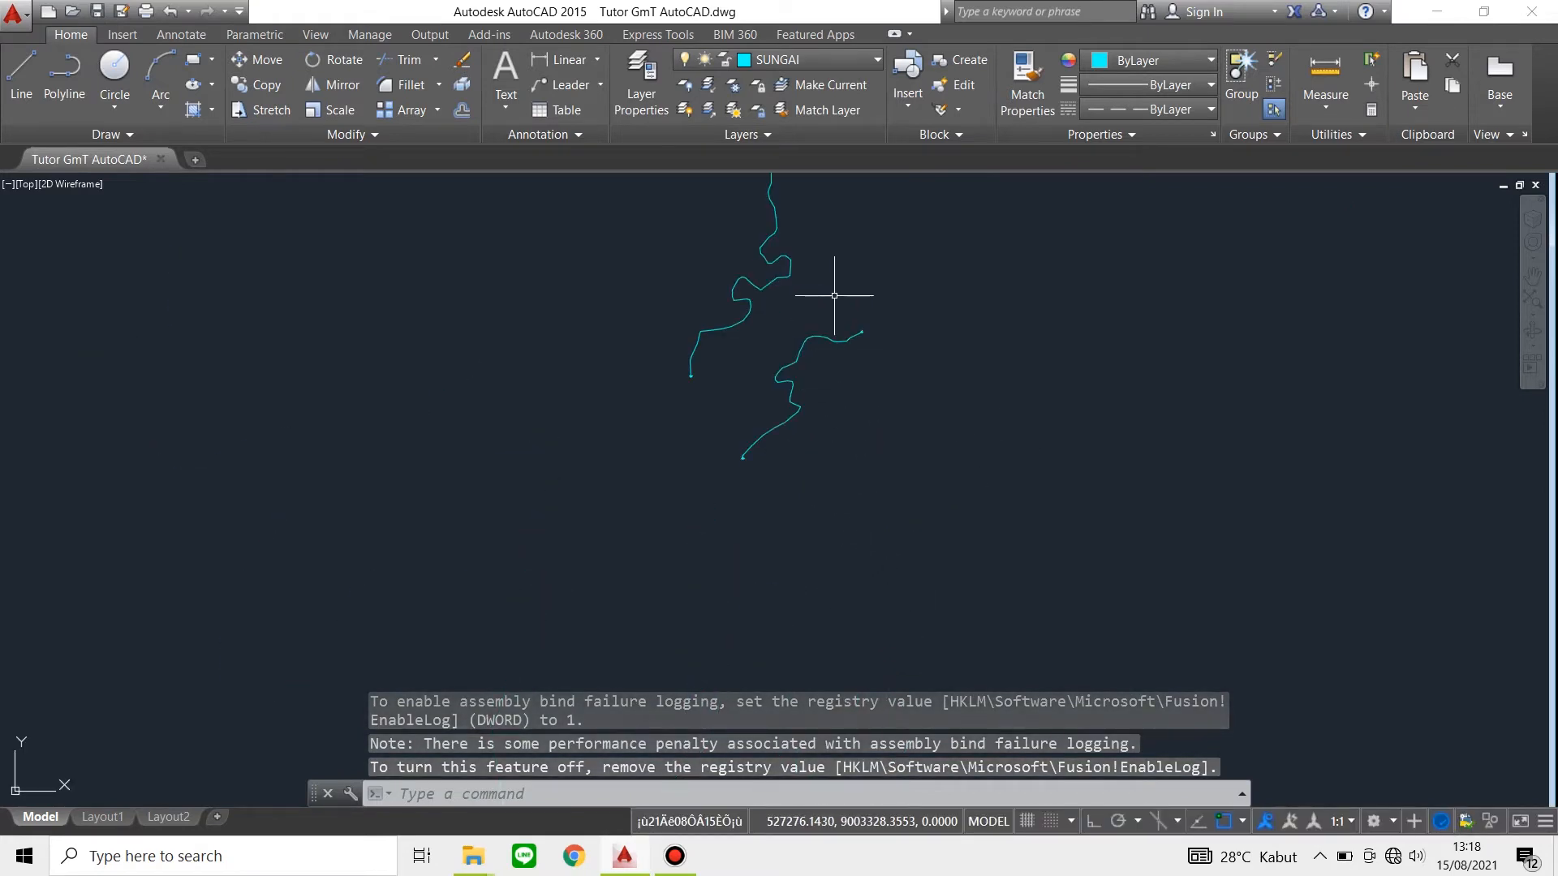
scroll(835, 304, "up", 3)
scroll(839, 304, "down", 3)
scroll(844, 293, "down", 2)
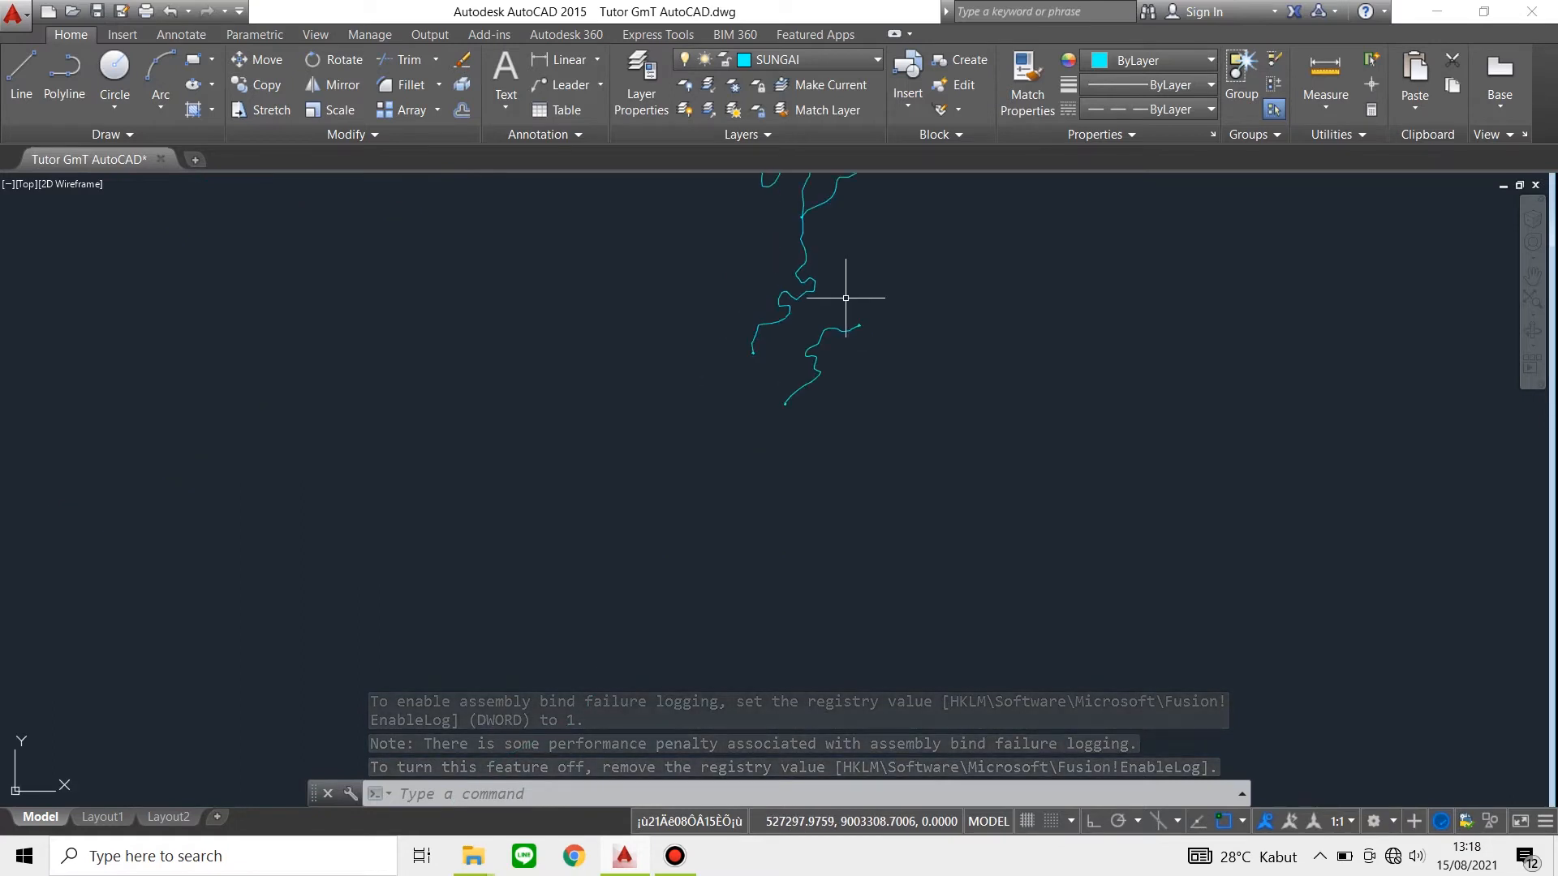
scroll(826, 223, "down", 3)
scroll(832, 208, "up", 6)
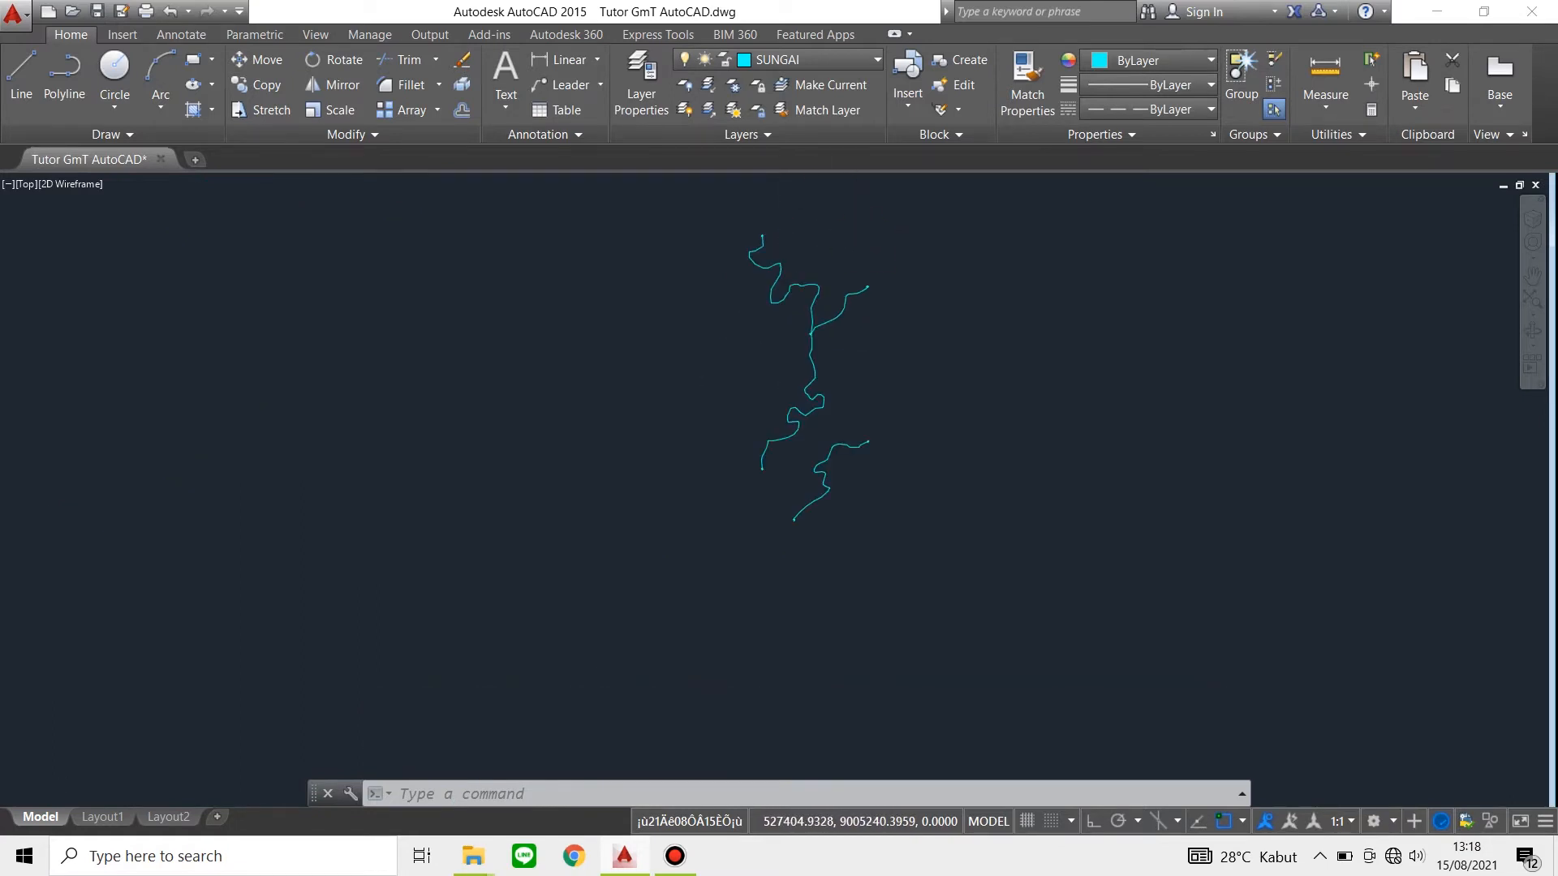
scroll(863, 241, "up", 2)
Start a MAPEXPORT to an ESRI Shapefile named SUNGAI in the SHP folder
type("EXPORT")
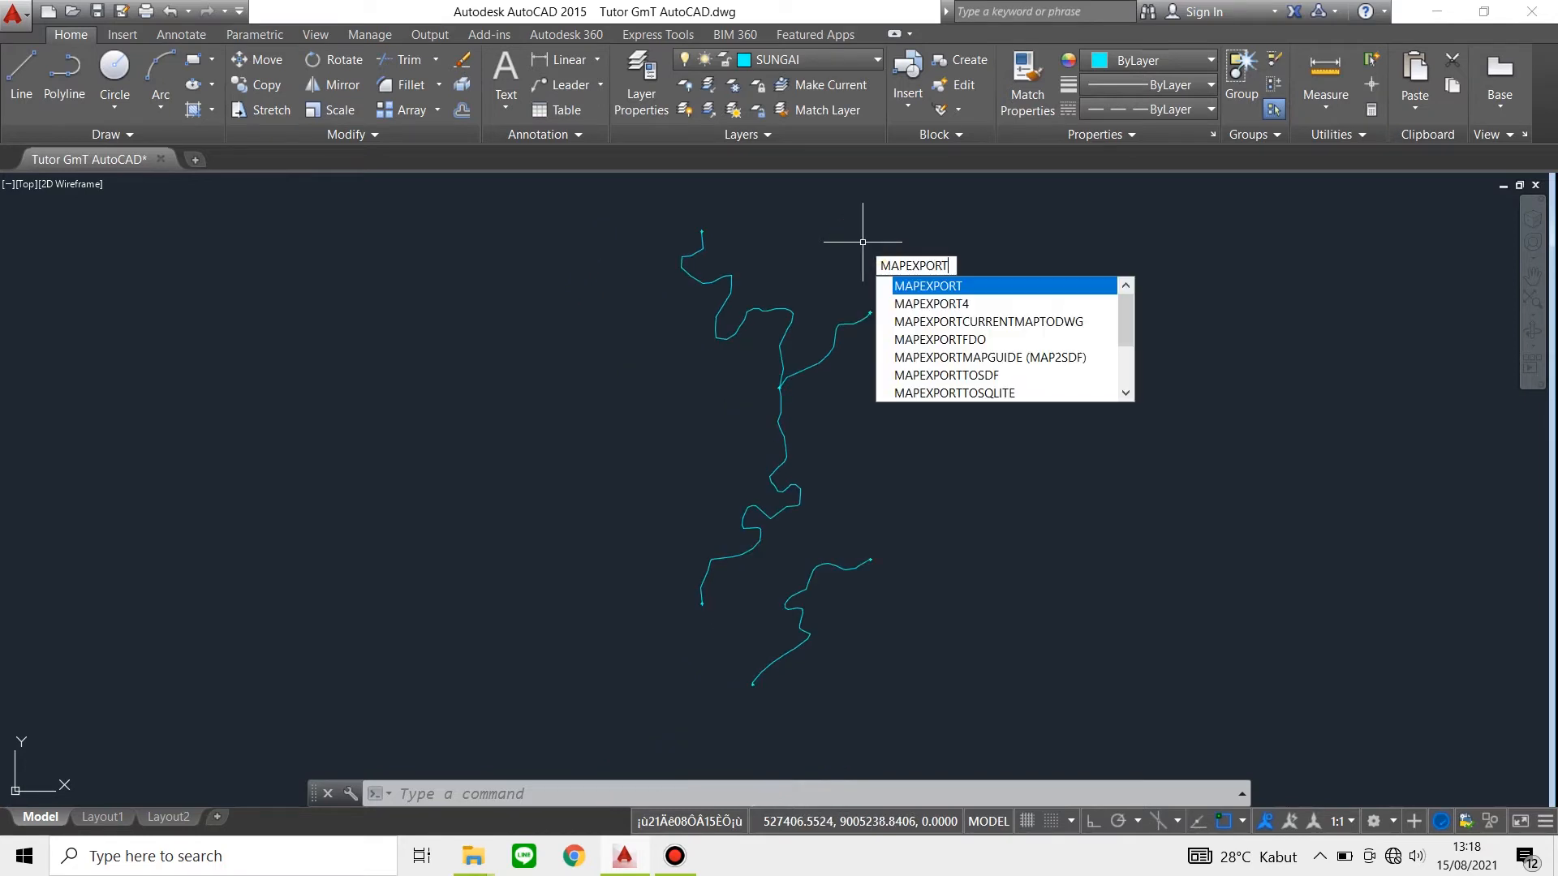
key("Return")
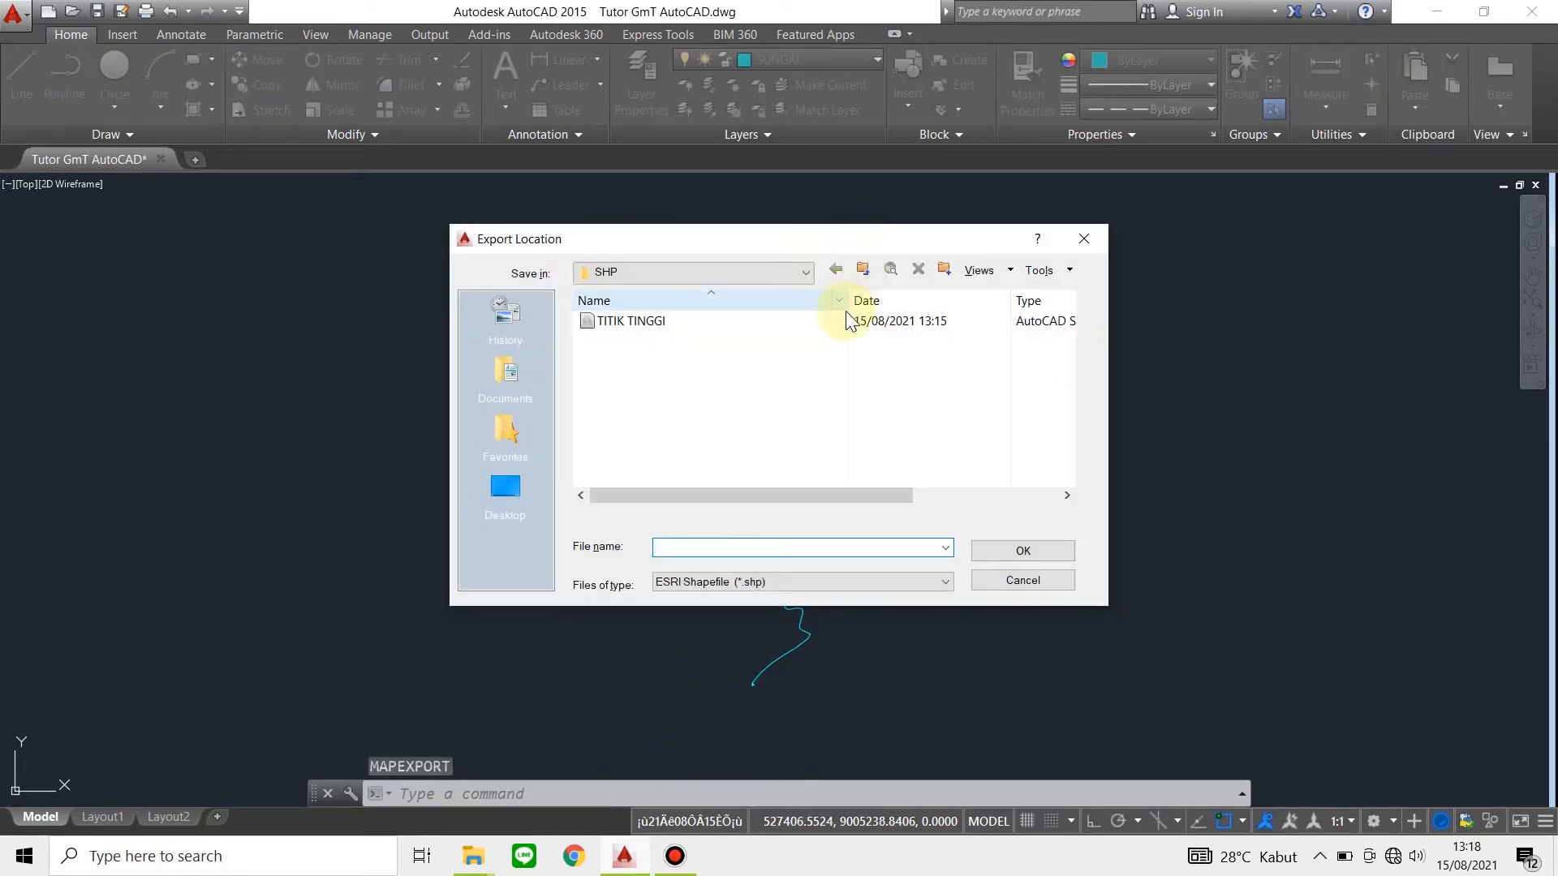
left_click(754, 548)
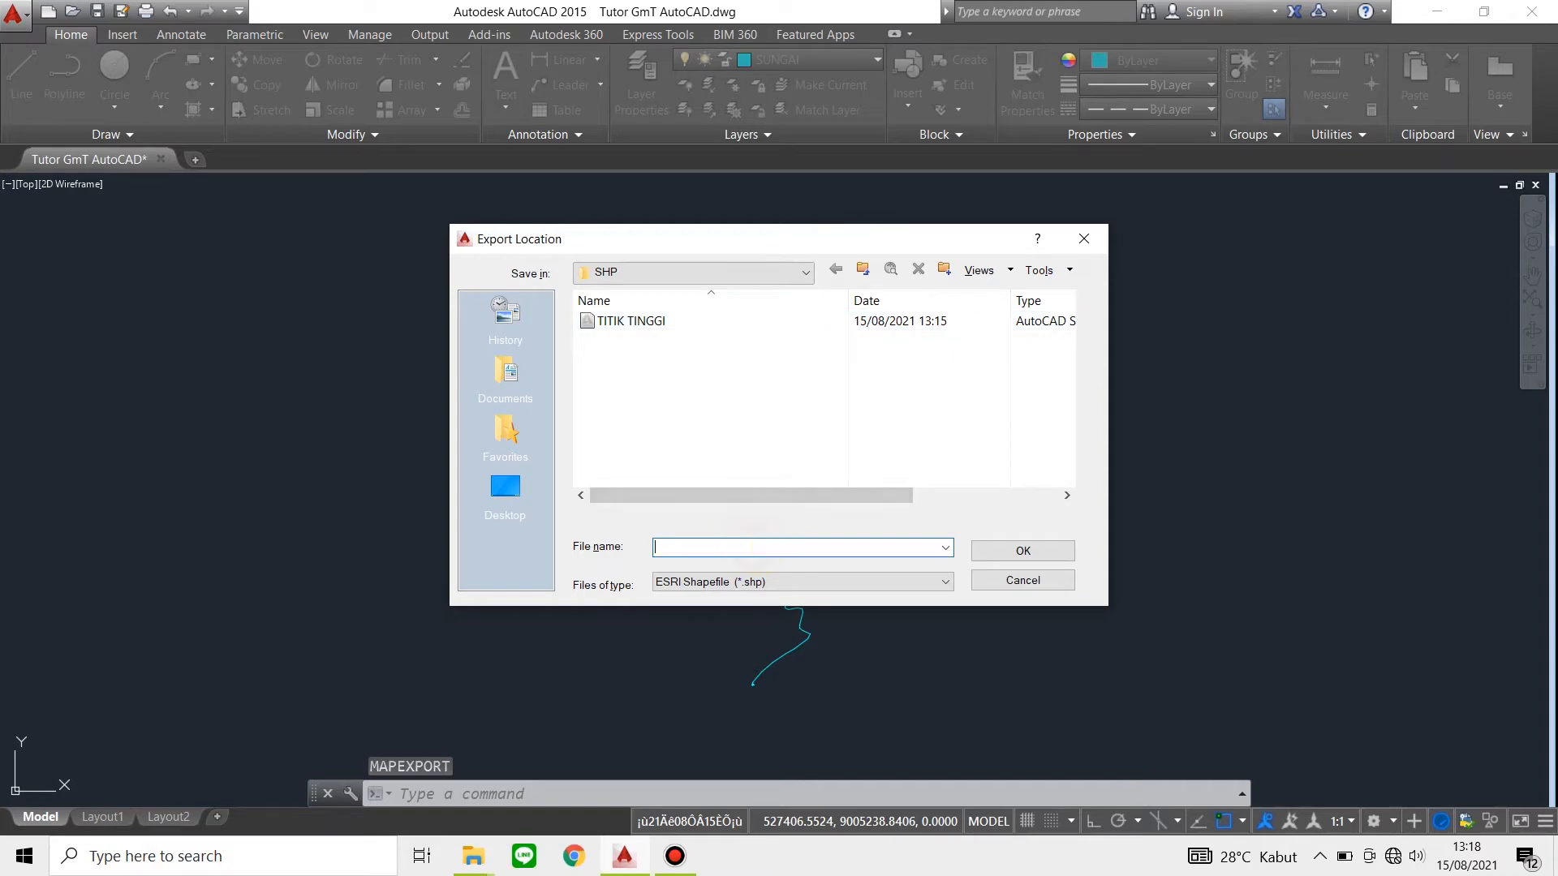
key("Return")
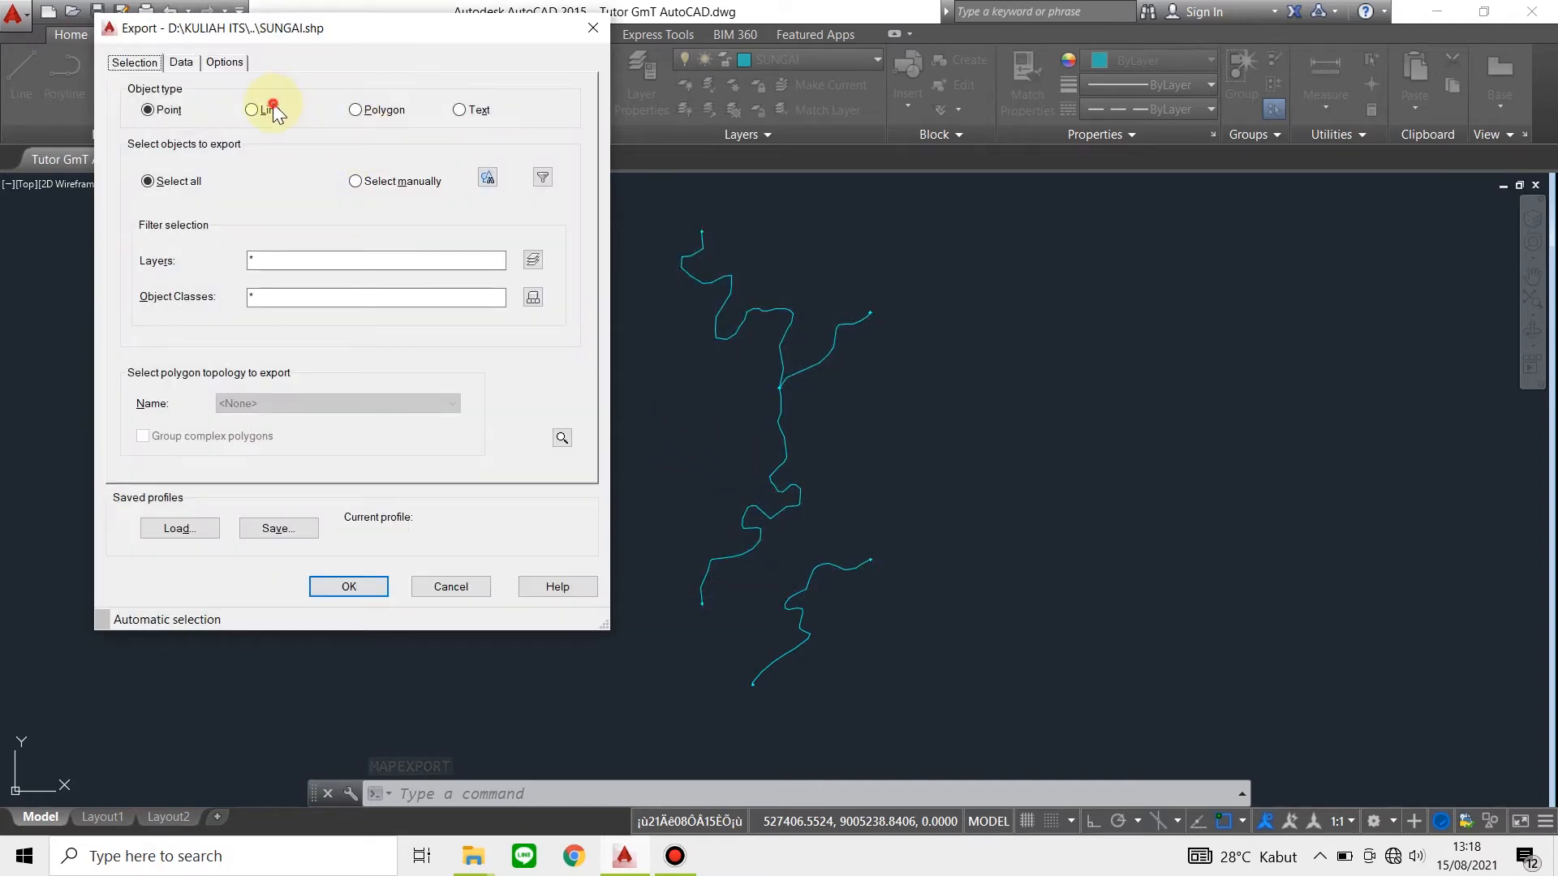
Set the export object type to Line and manually window-select the whole river drawing as the objects to export
left_click(274, 106)
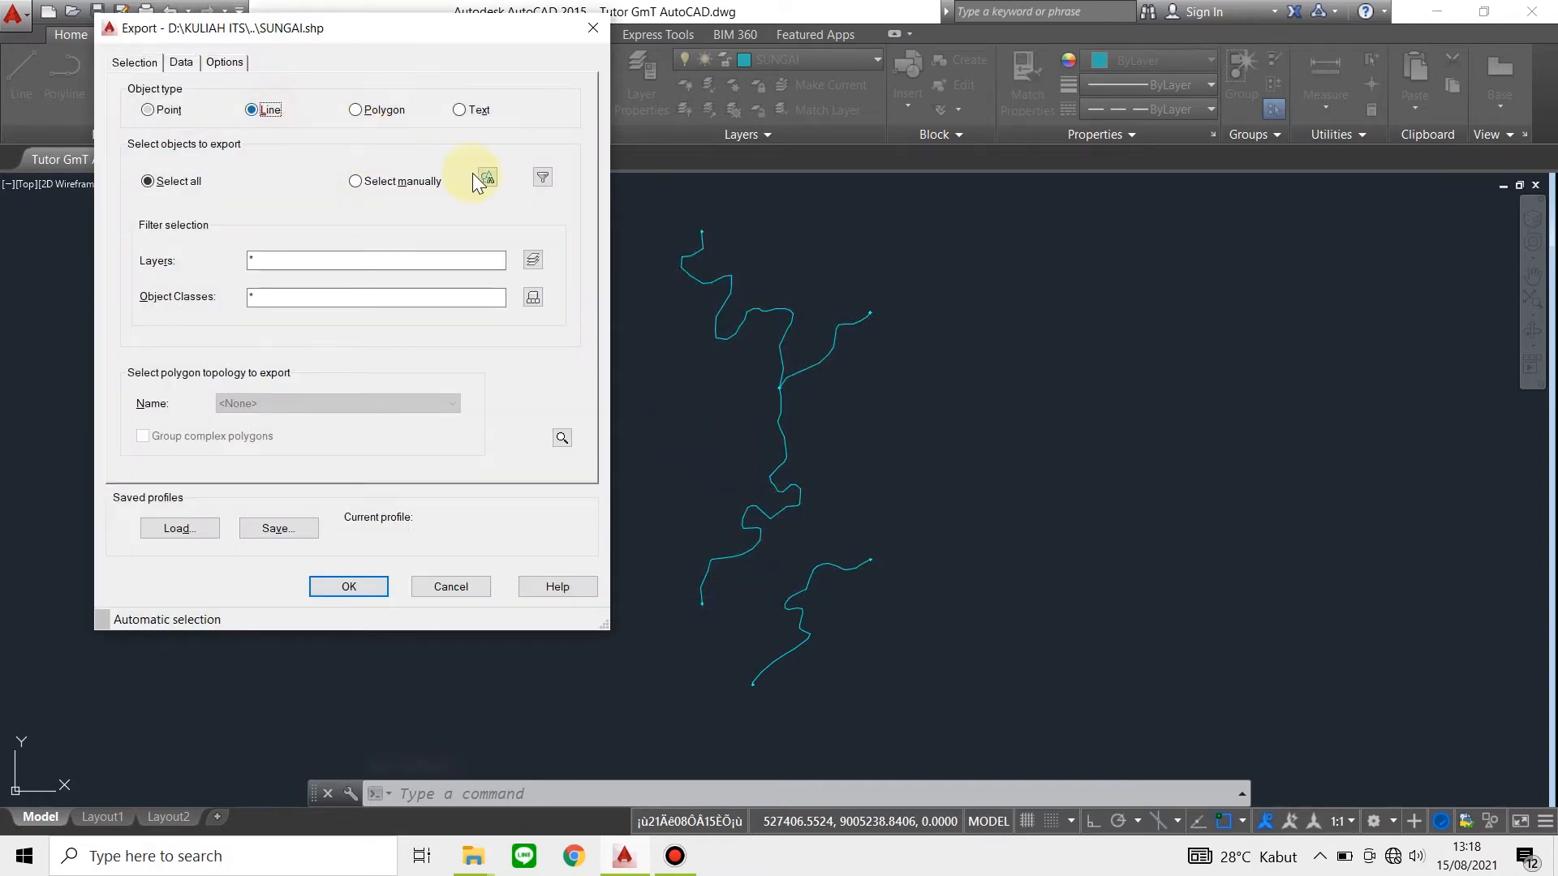
left_click(409, 180)
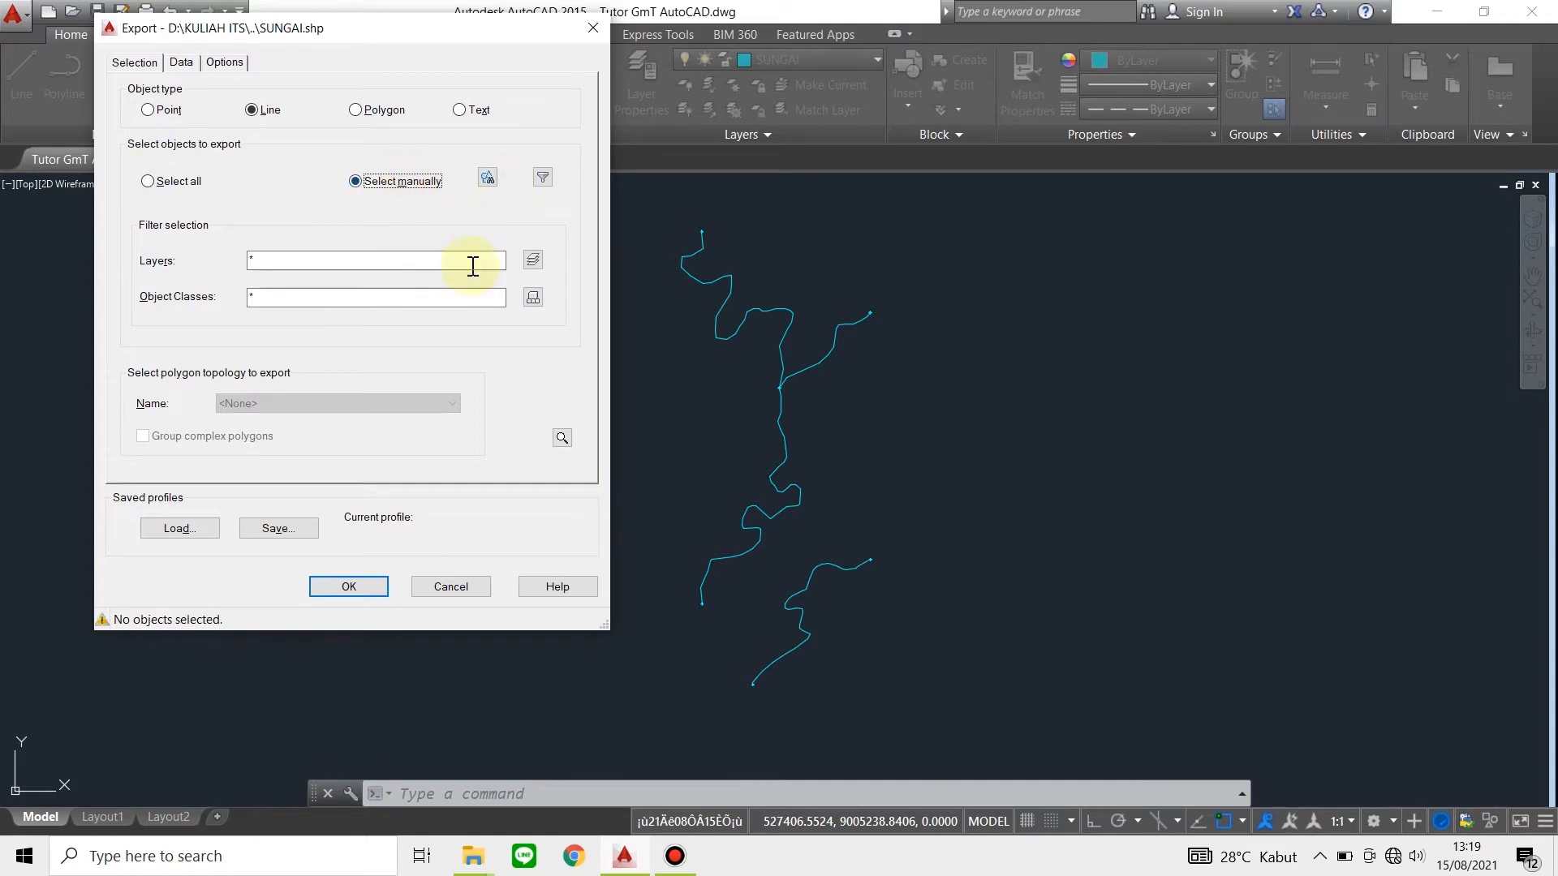
left_click(489, 177)
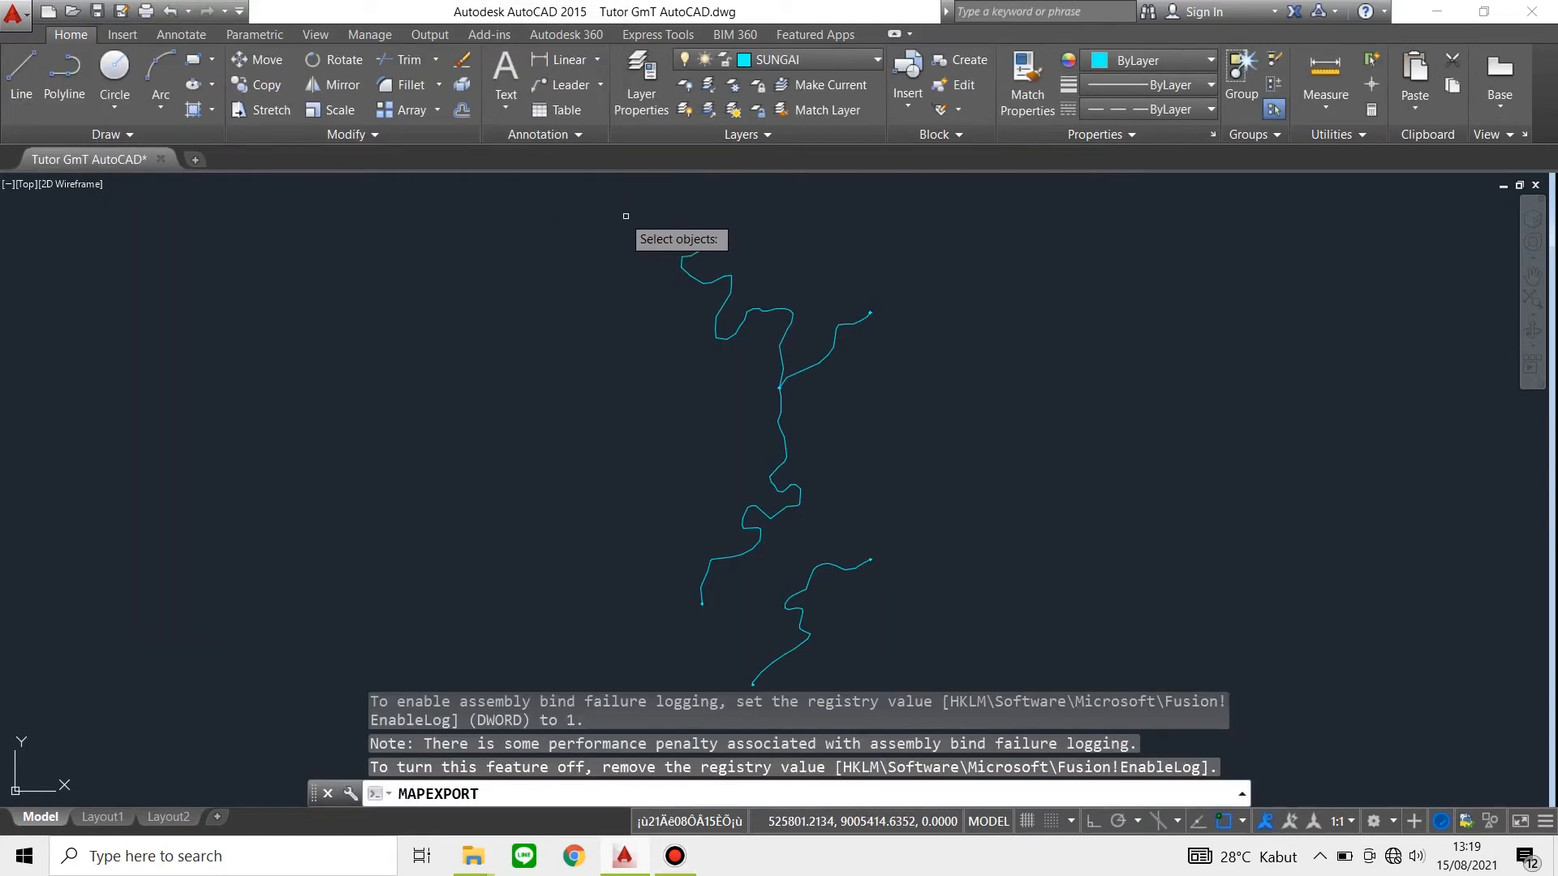
left_click(565, 215)
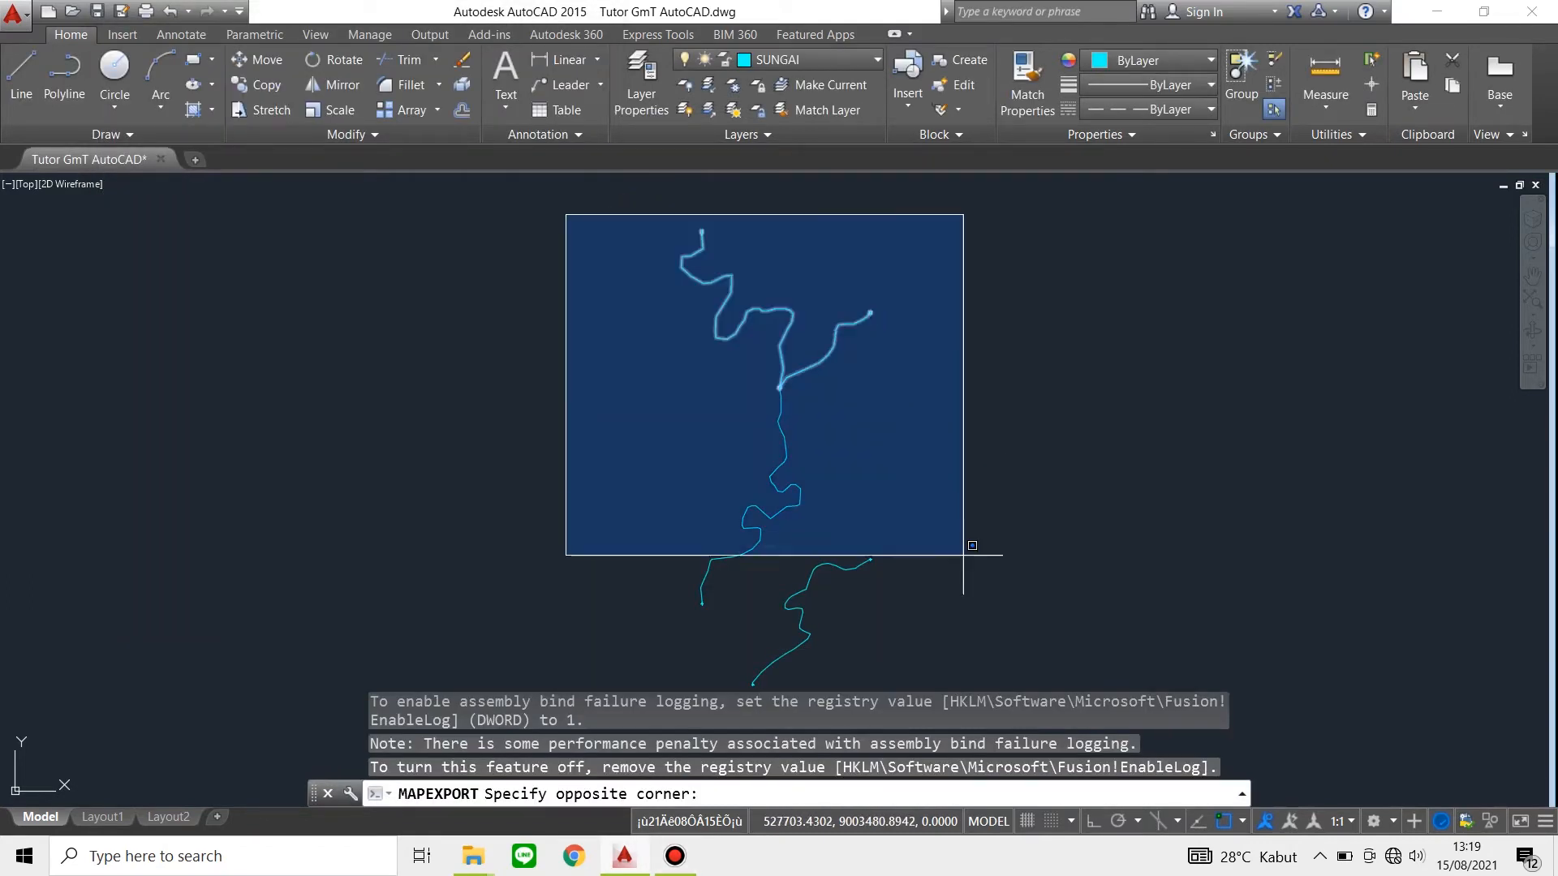
left_click(1274, 739)
key("Return")
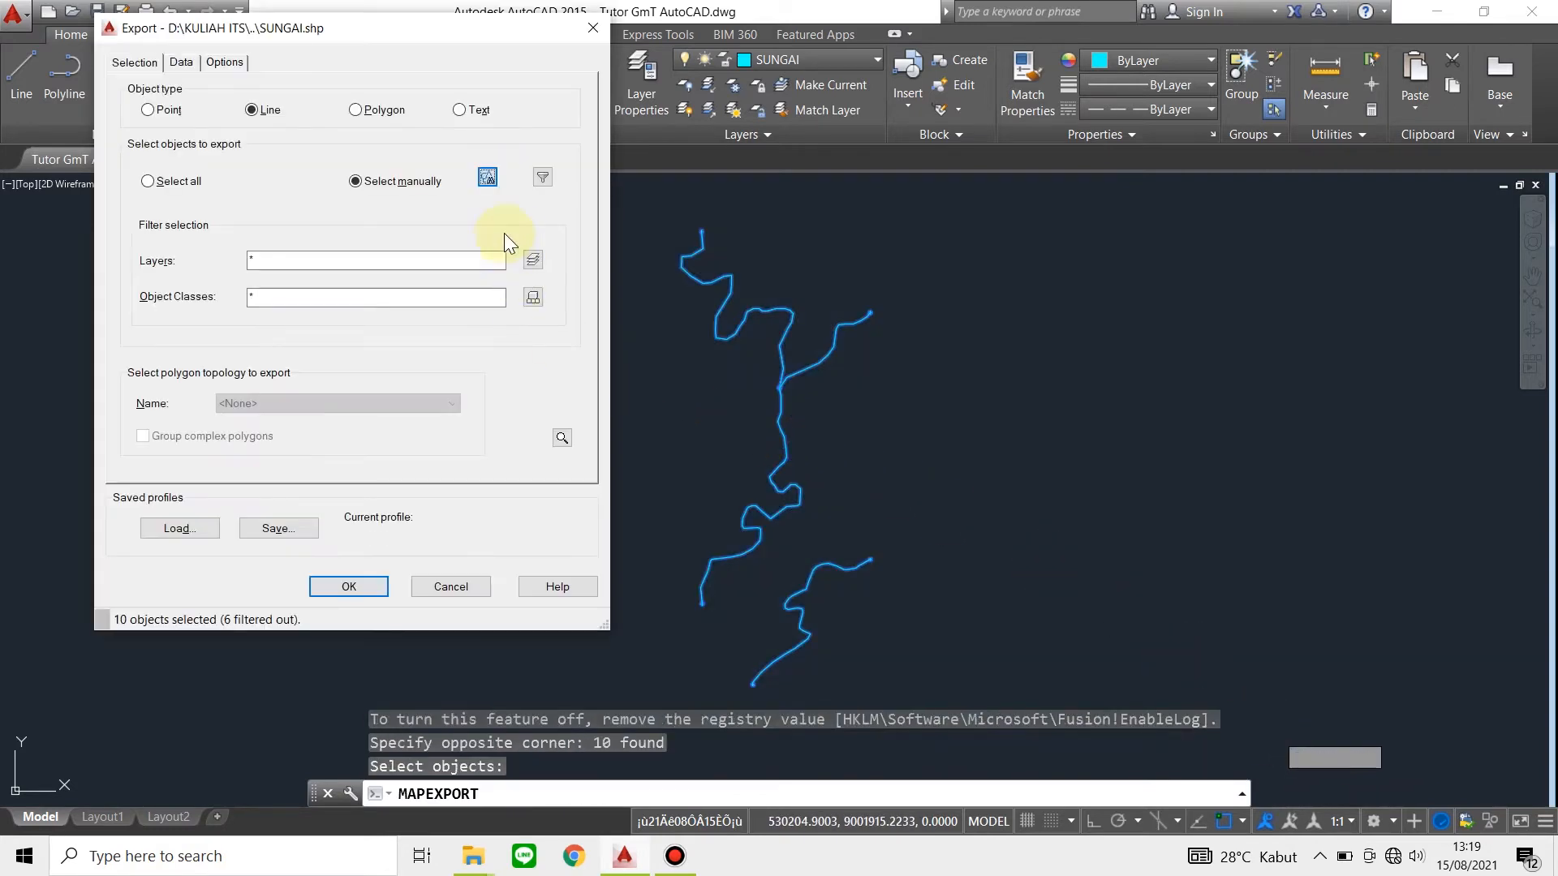
Limit the export's layer filter to the SUNGAI layer
left_click(534, 260)
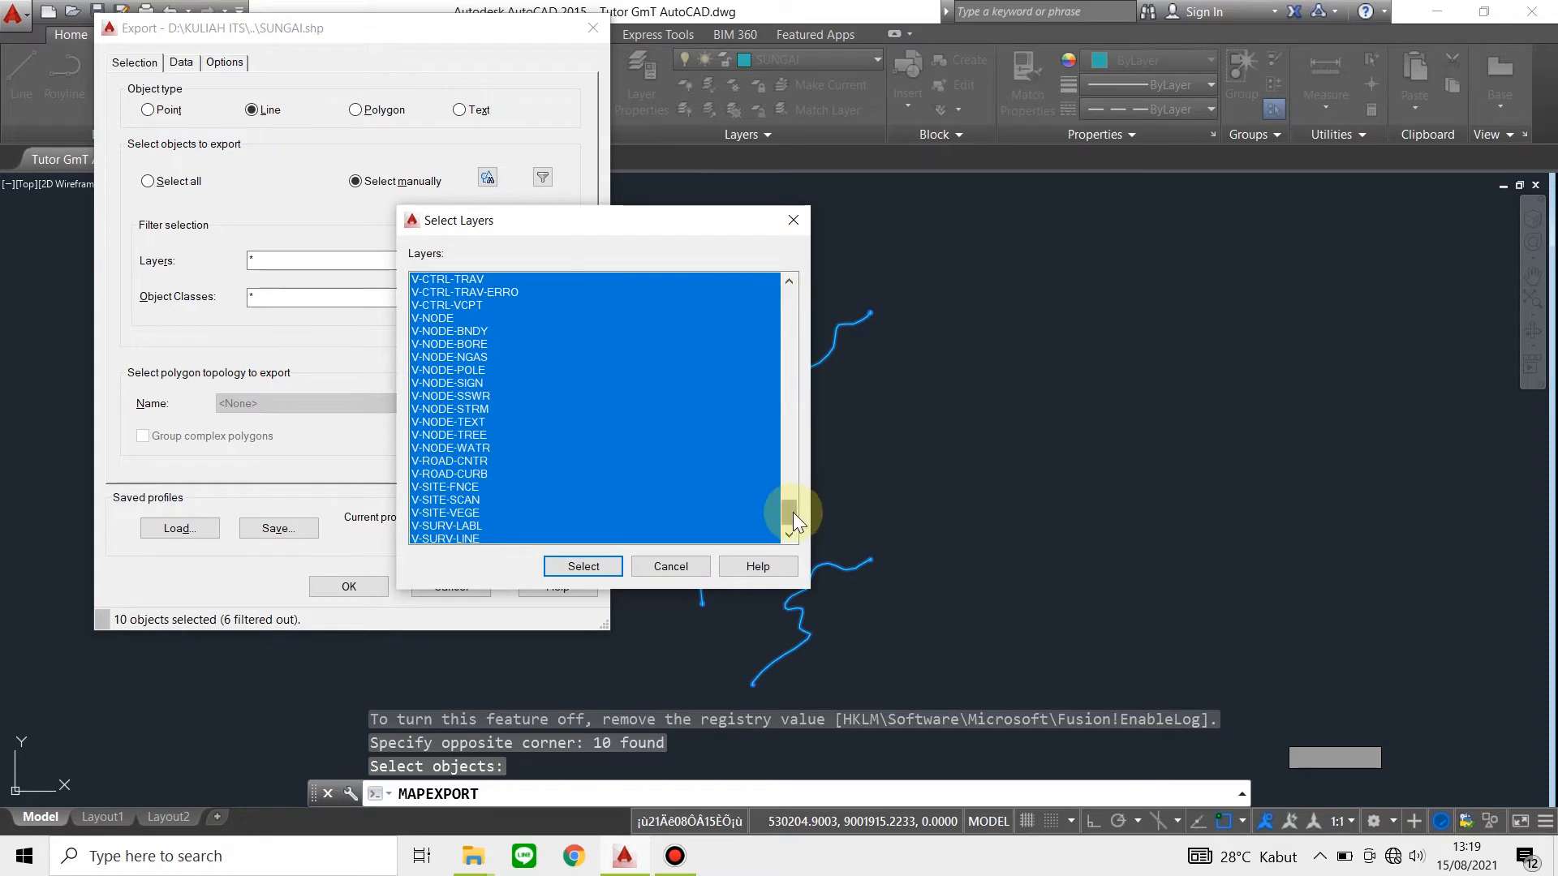
left_click_drag(792, 513, 792, 488)
left_click(558, 371)
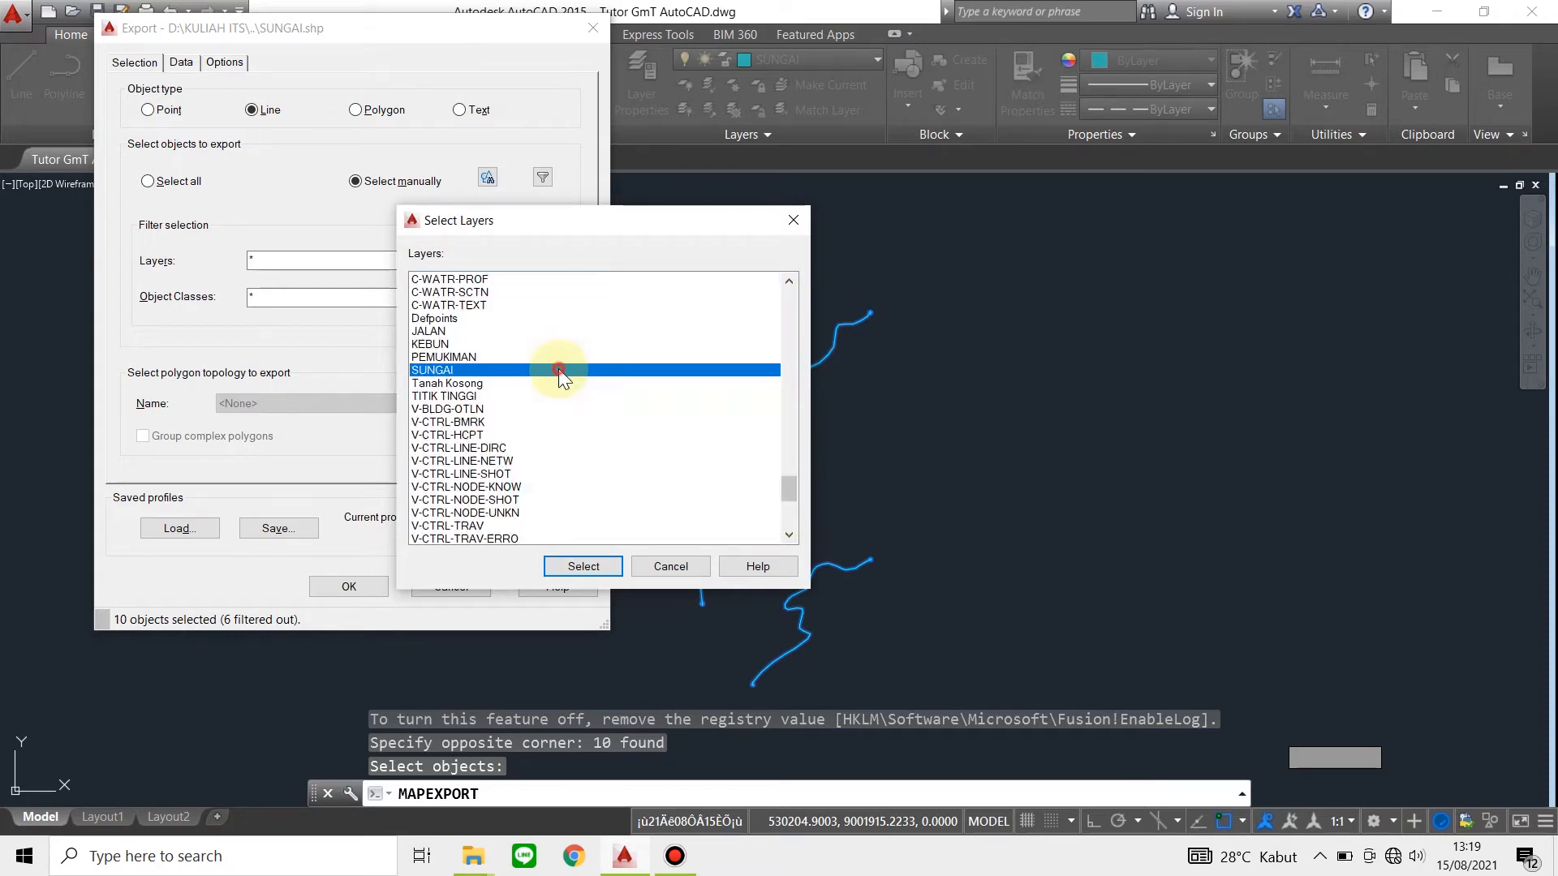
left_click(594, 567)
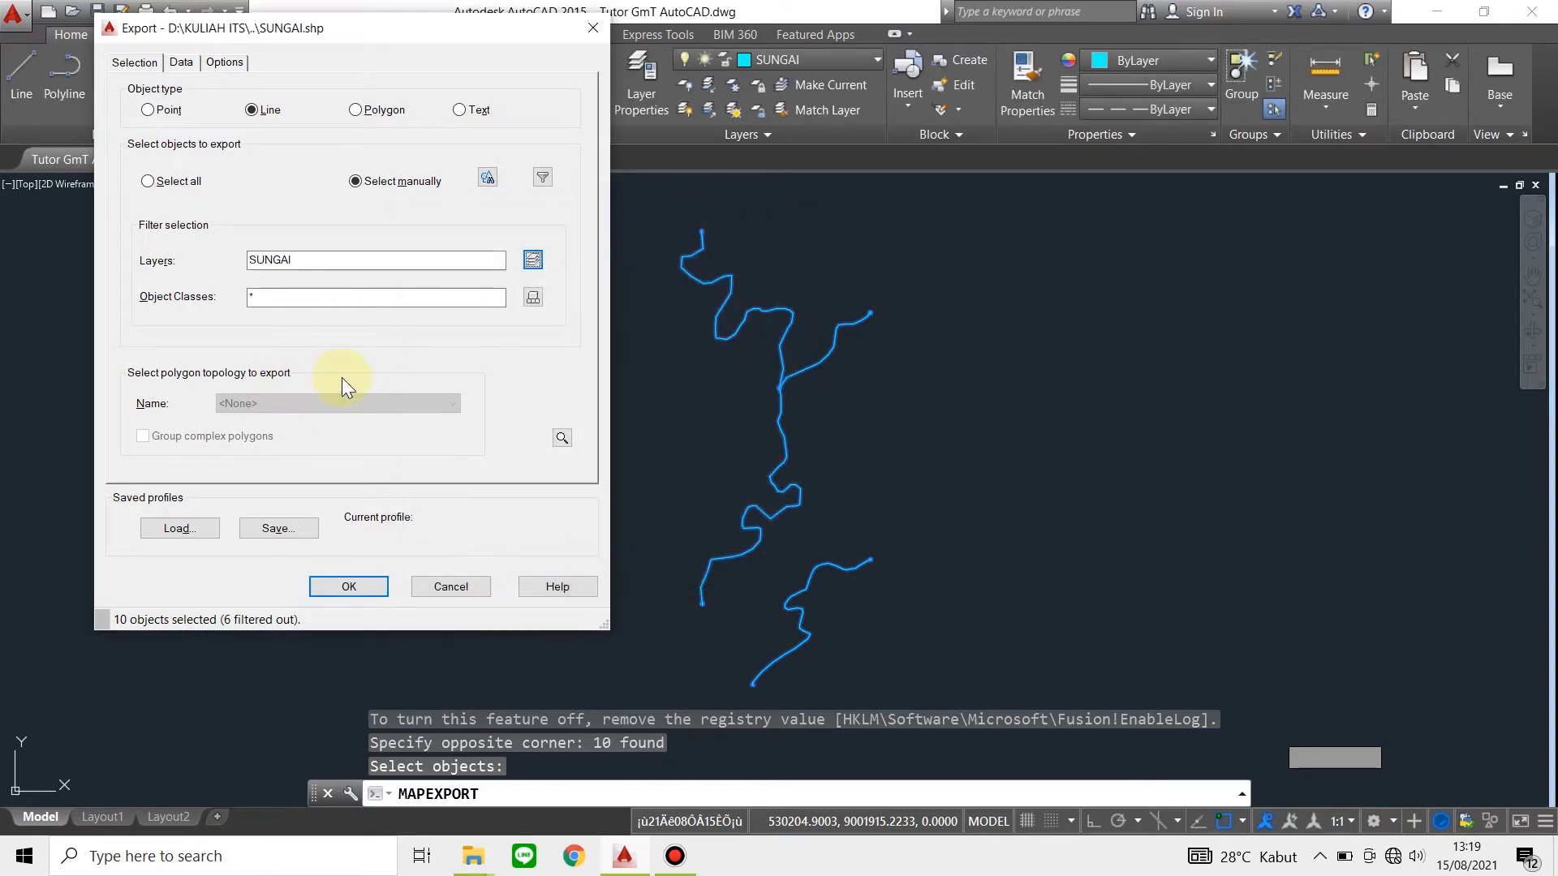
Review the export options and attribute data, leave the attribute fields empty, and run the SUNGAI shapefile export
left_click(208, 62)
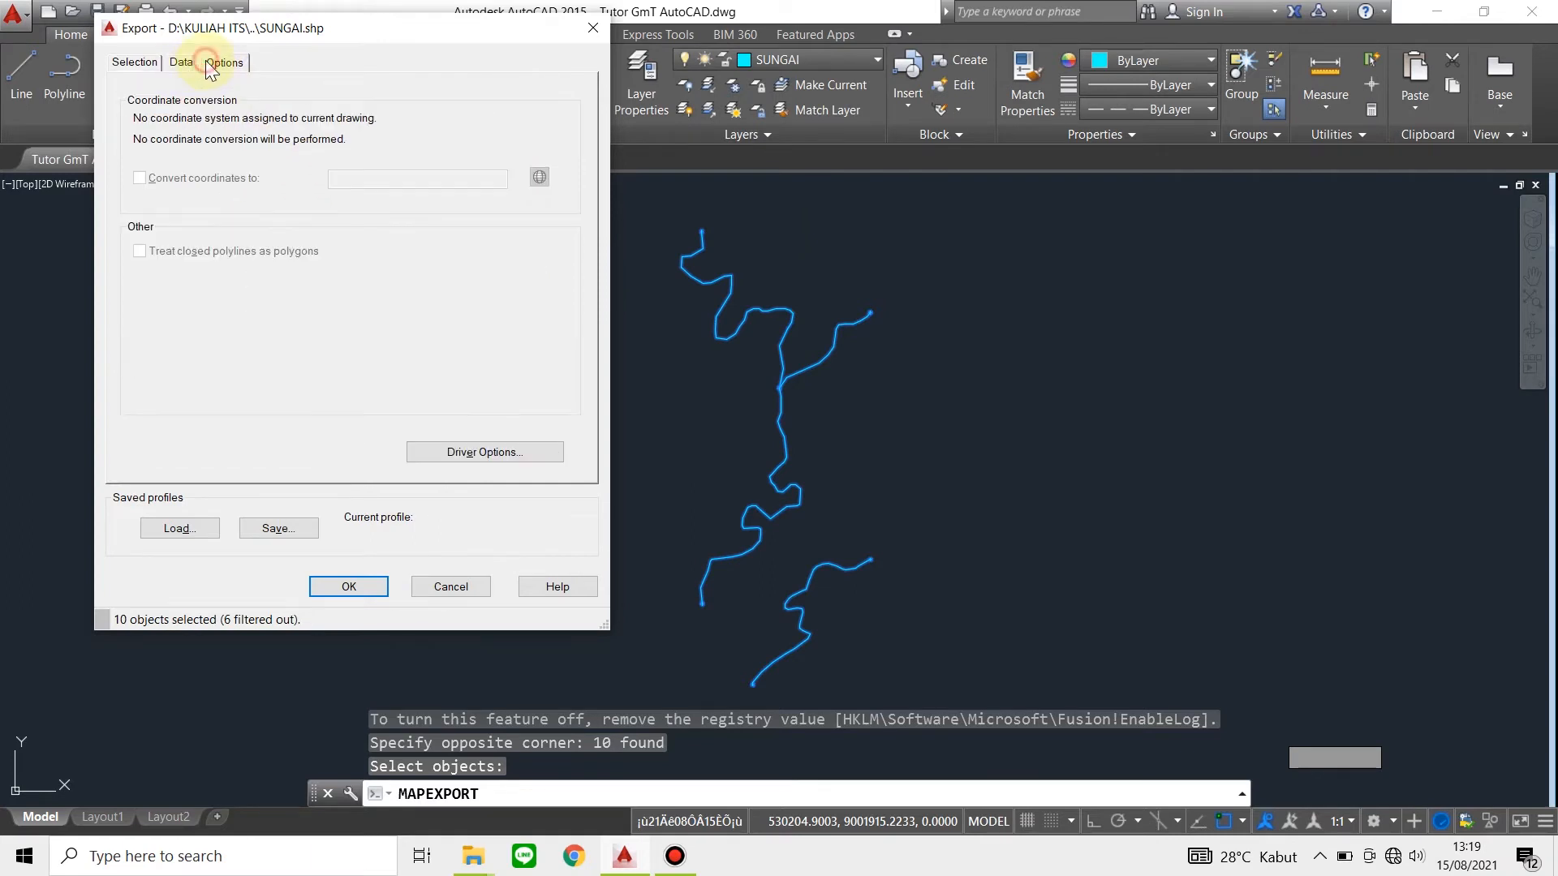
left_click(182, 63)
left_click(127, 63)
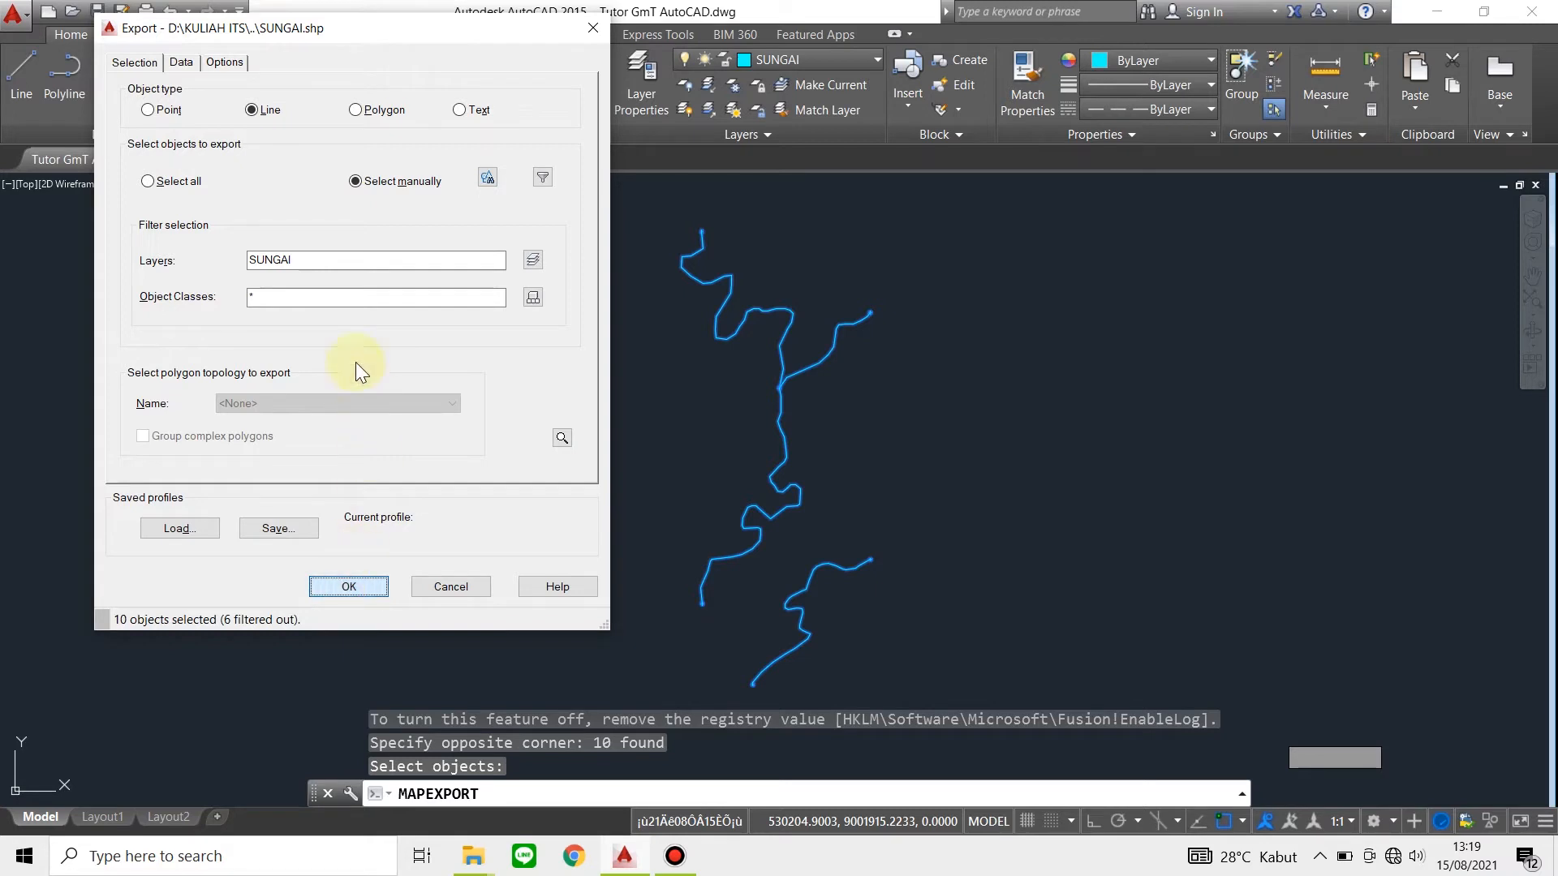
left_click(198, 64)
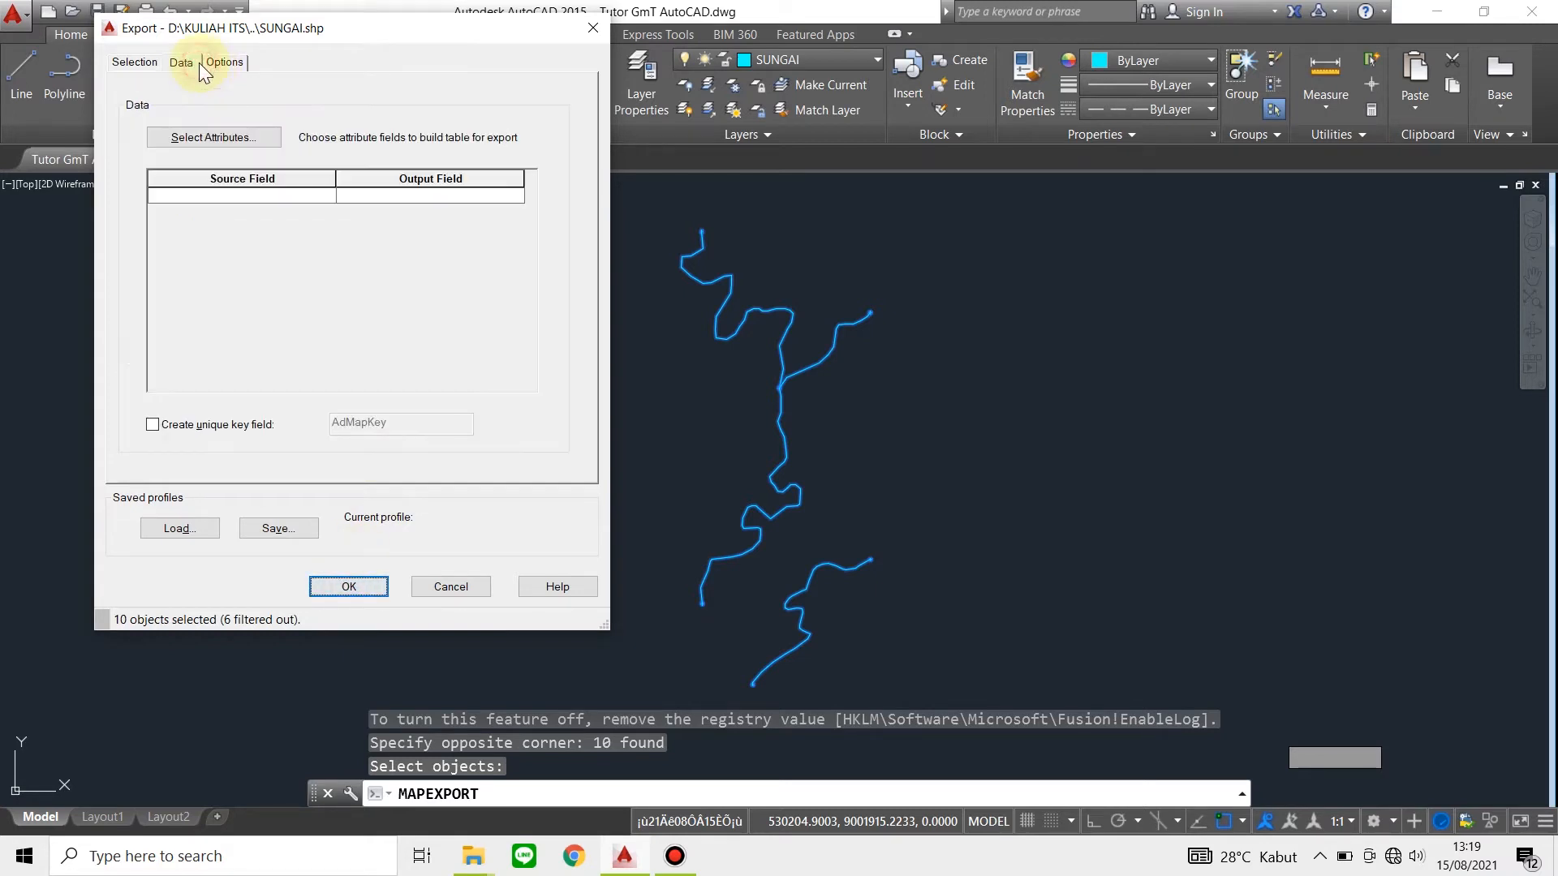
left_click(232, 136)
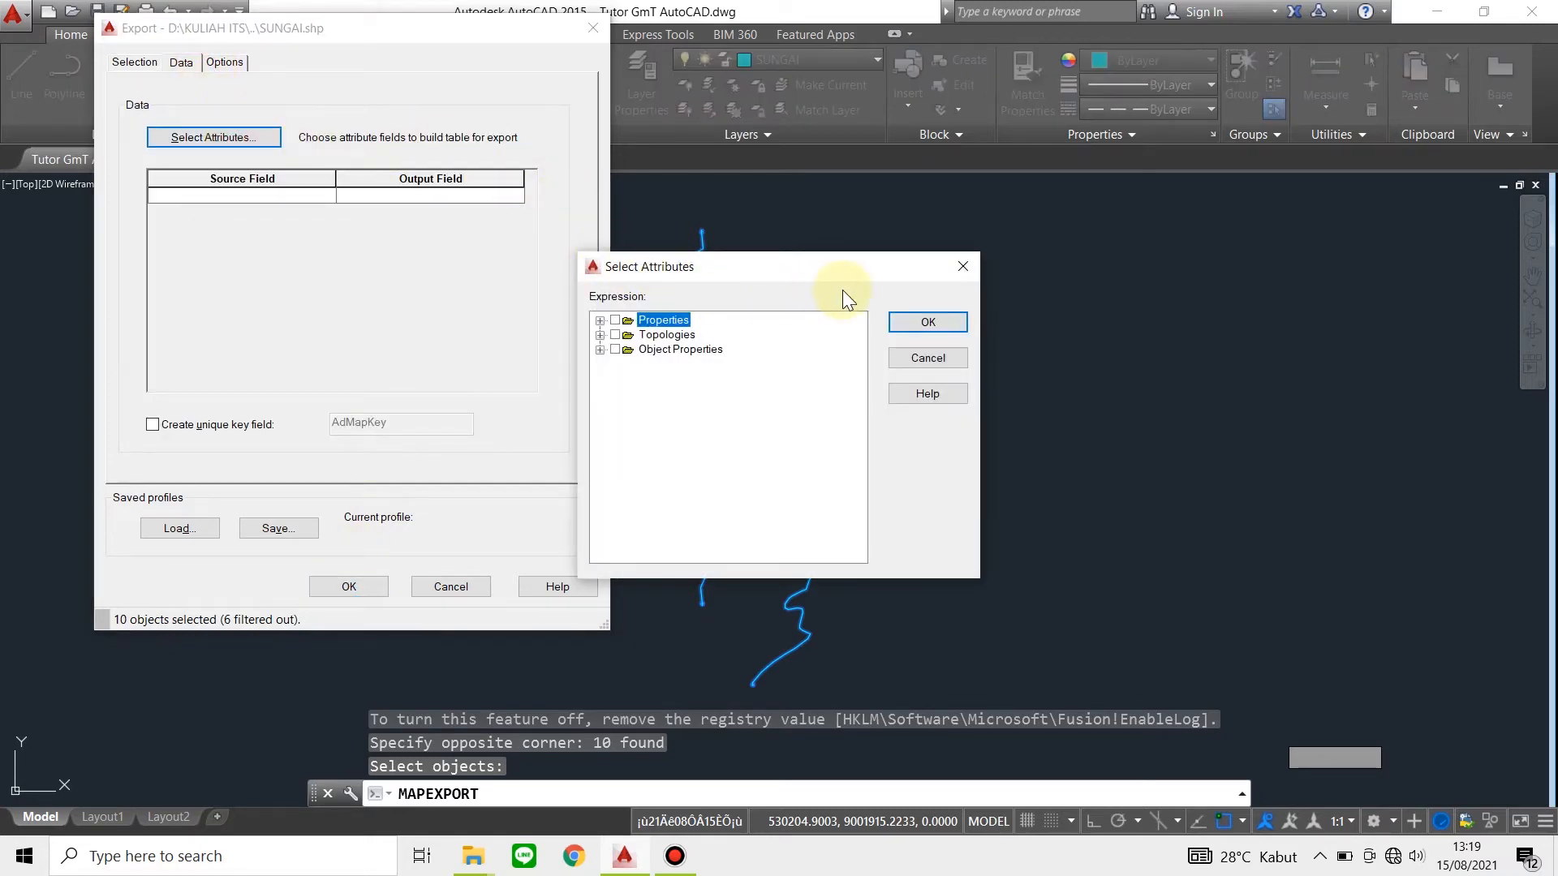
left_click(966, 270)
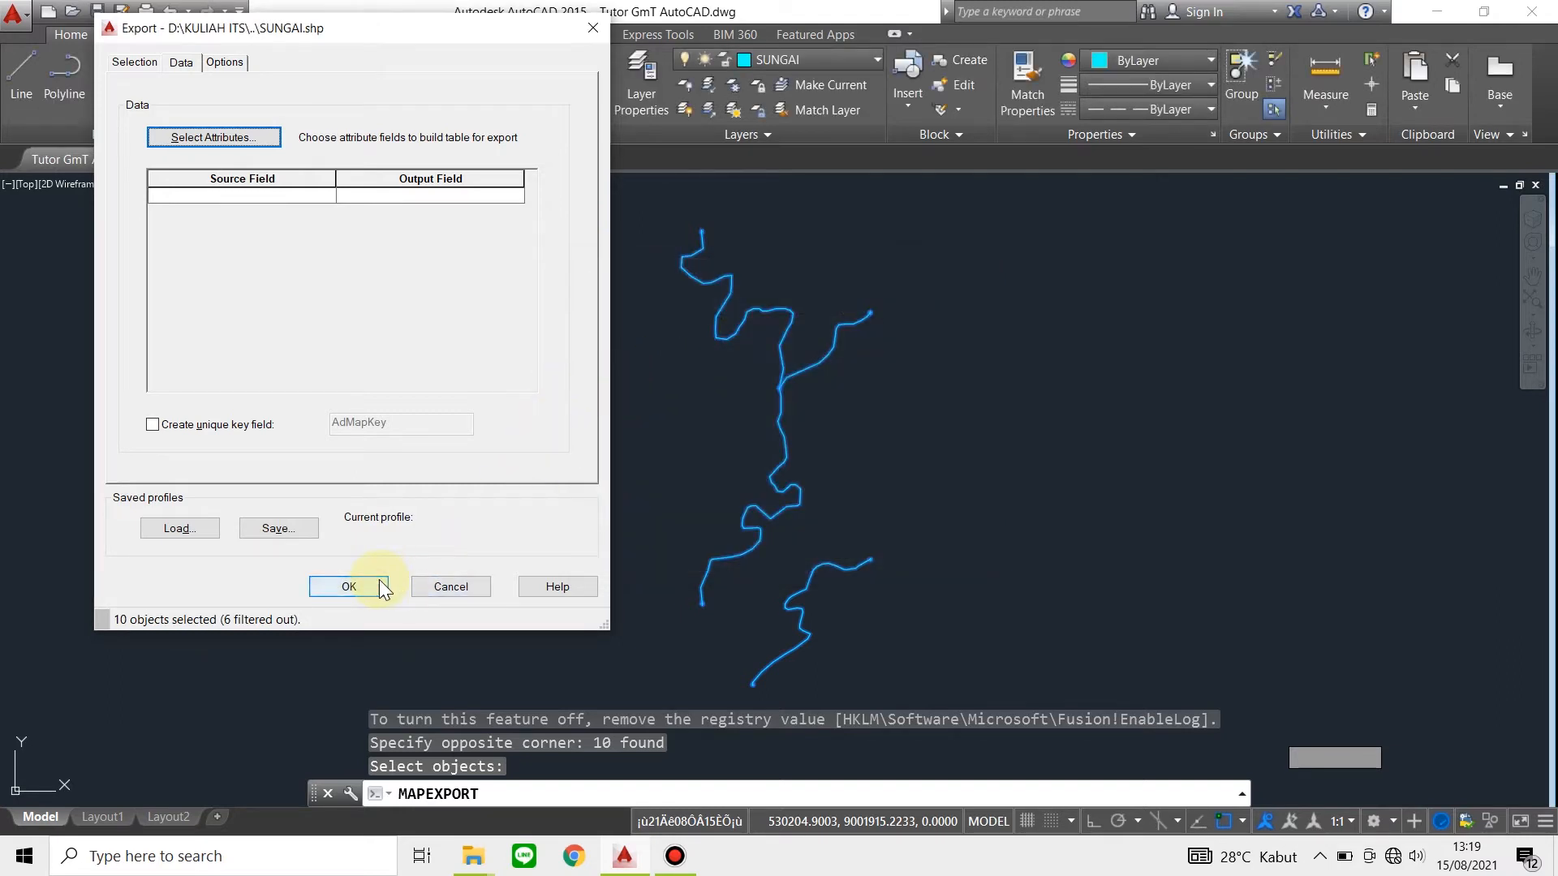
left_click(378, 579)
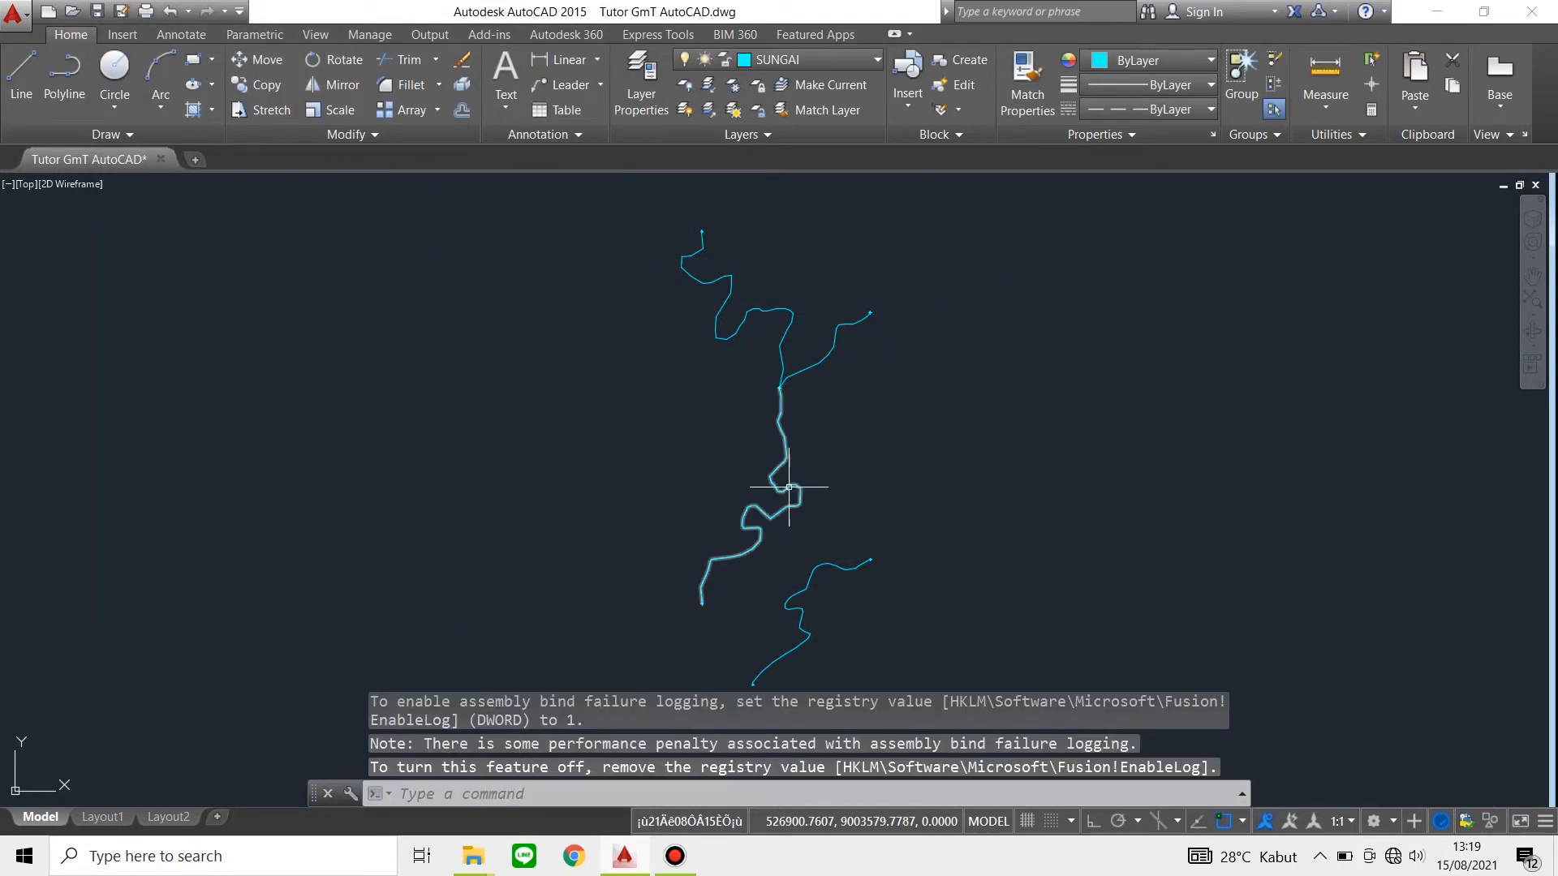
key("Escape")
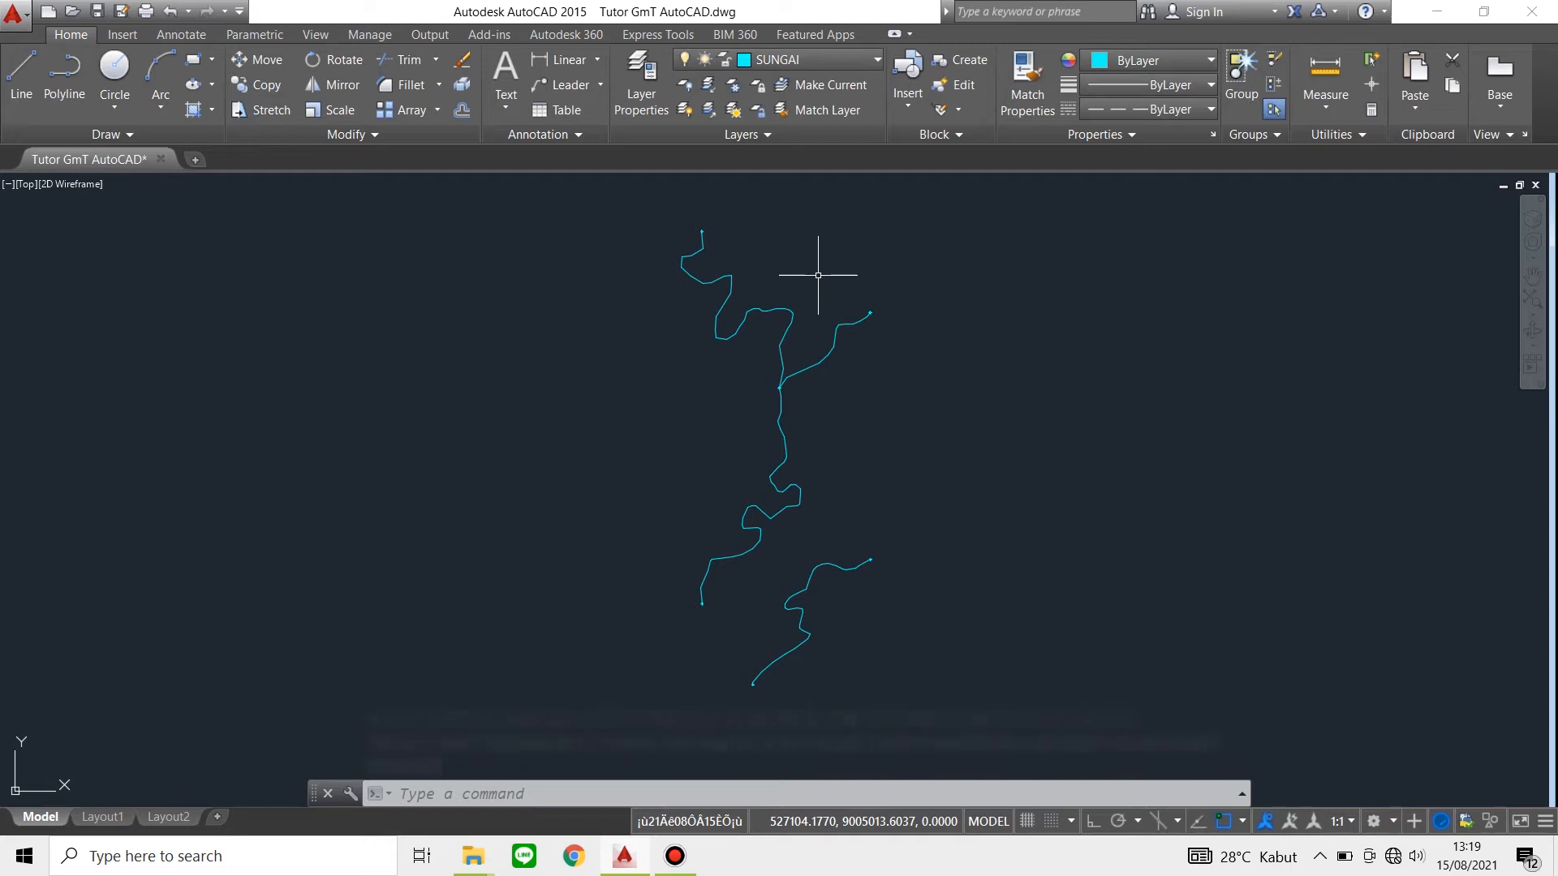
Turn on the PEMUKIMAN layer and make it the current layer
left_click(805, 58)
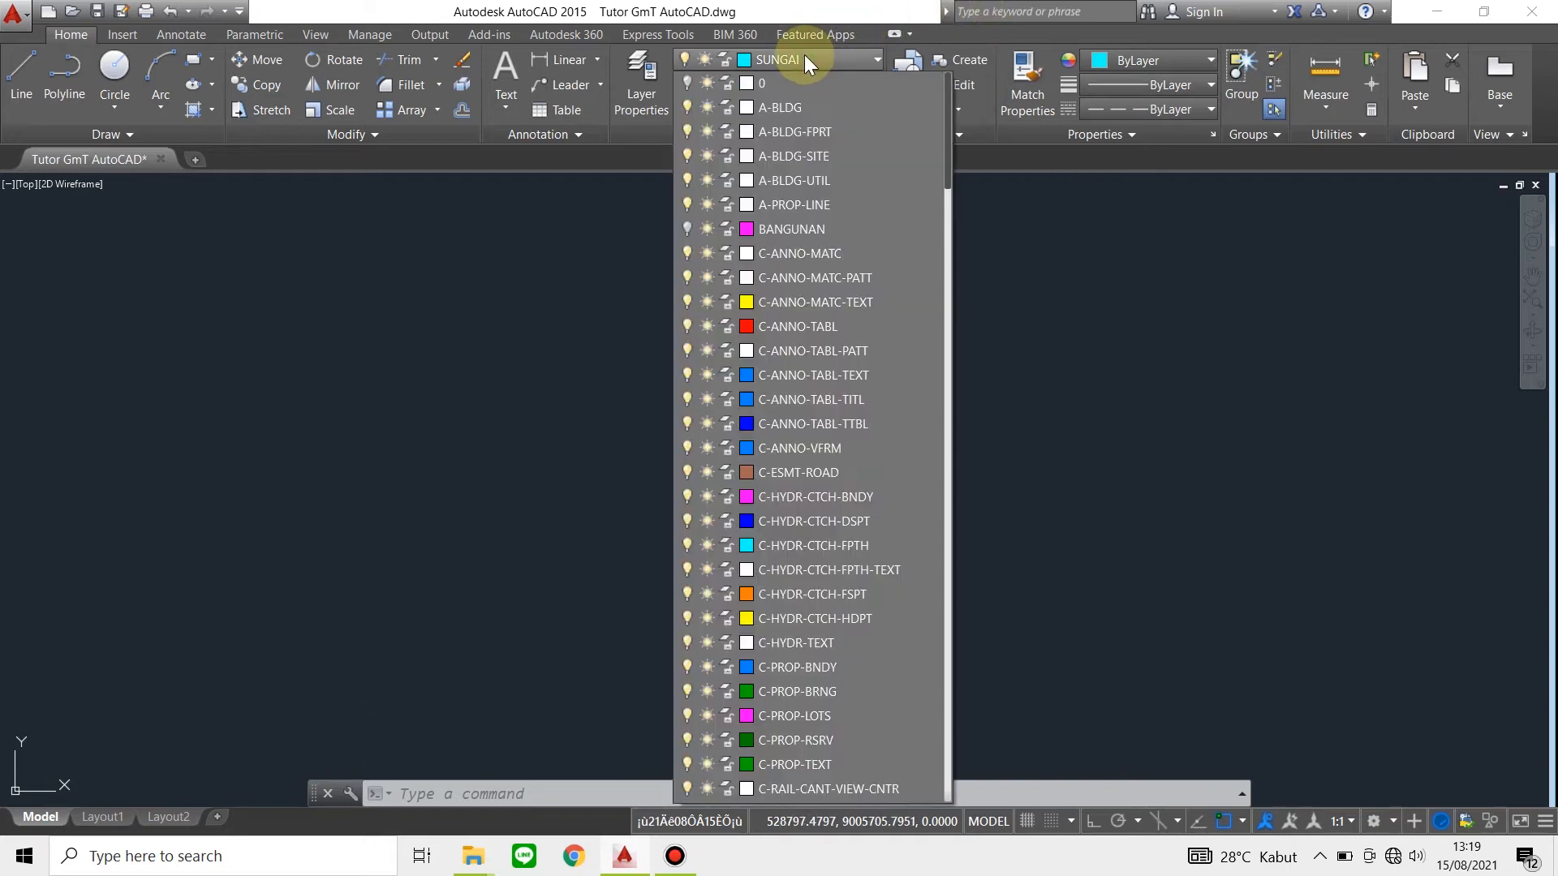
scroll(811, 195, "down", 15)
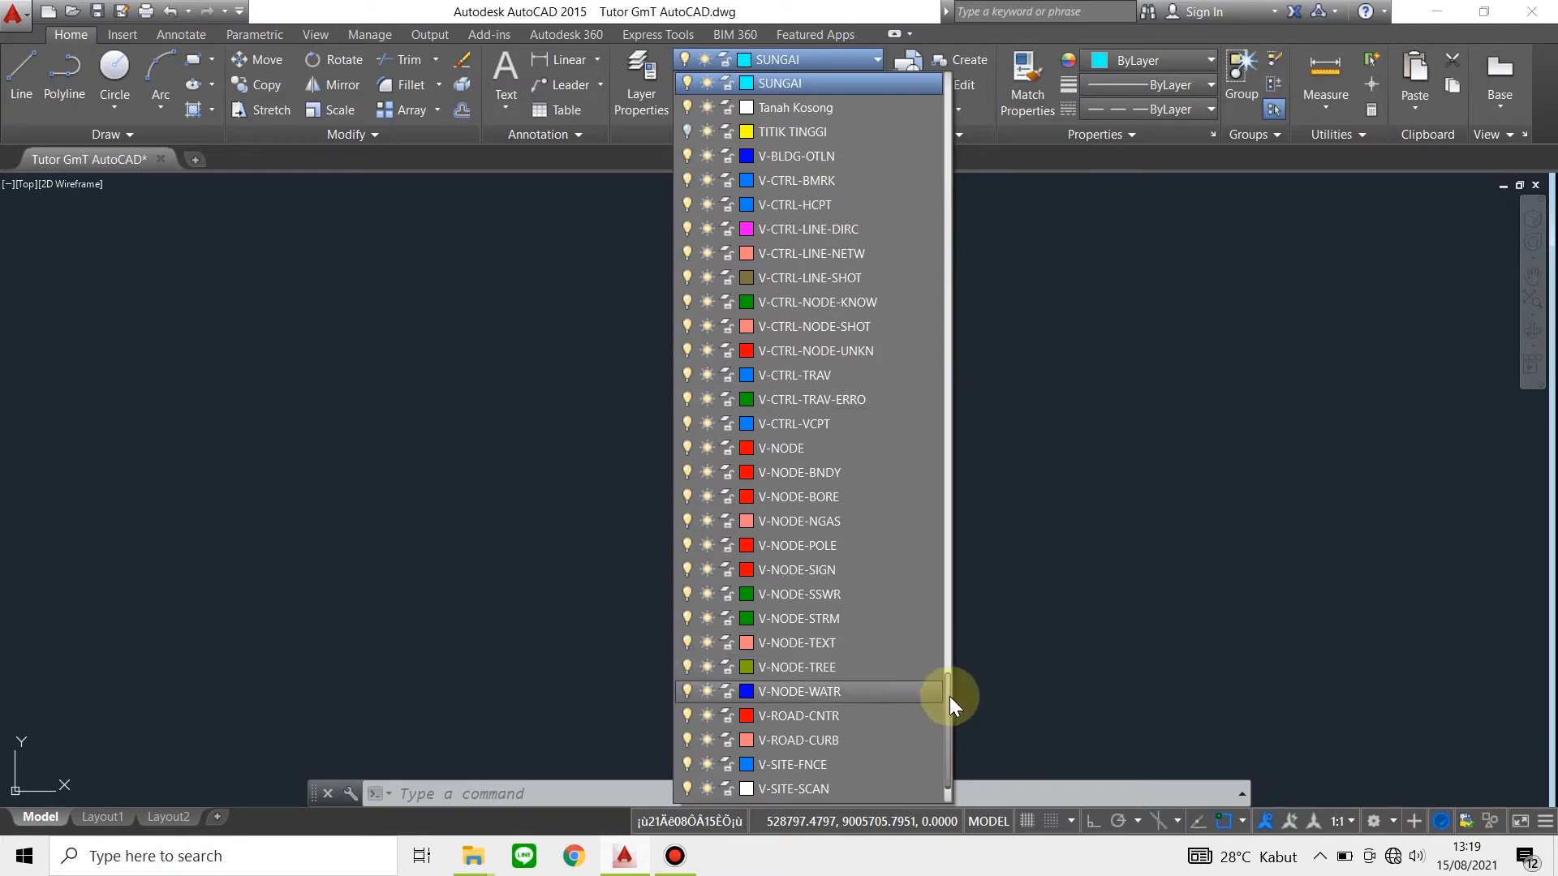
left_click_drag(949, 697, 938, 664)
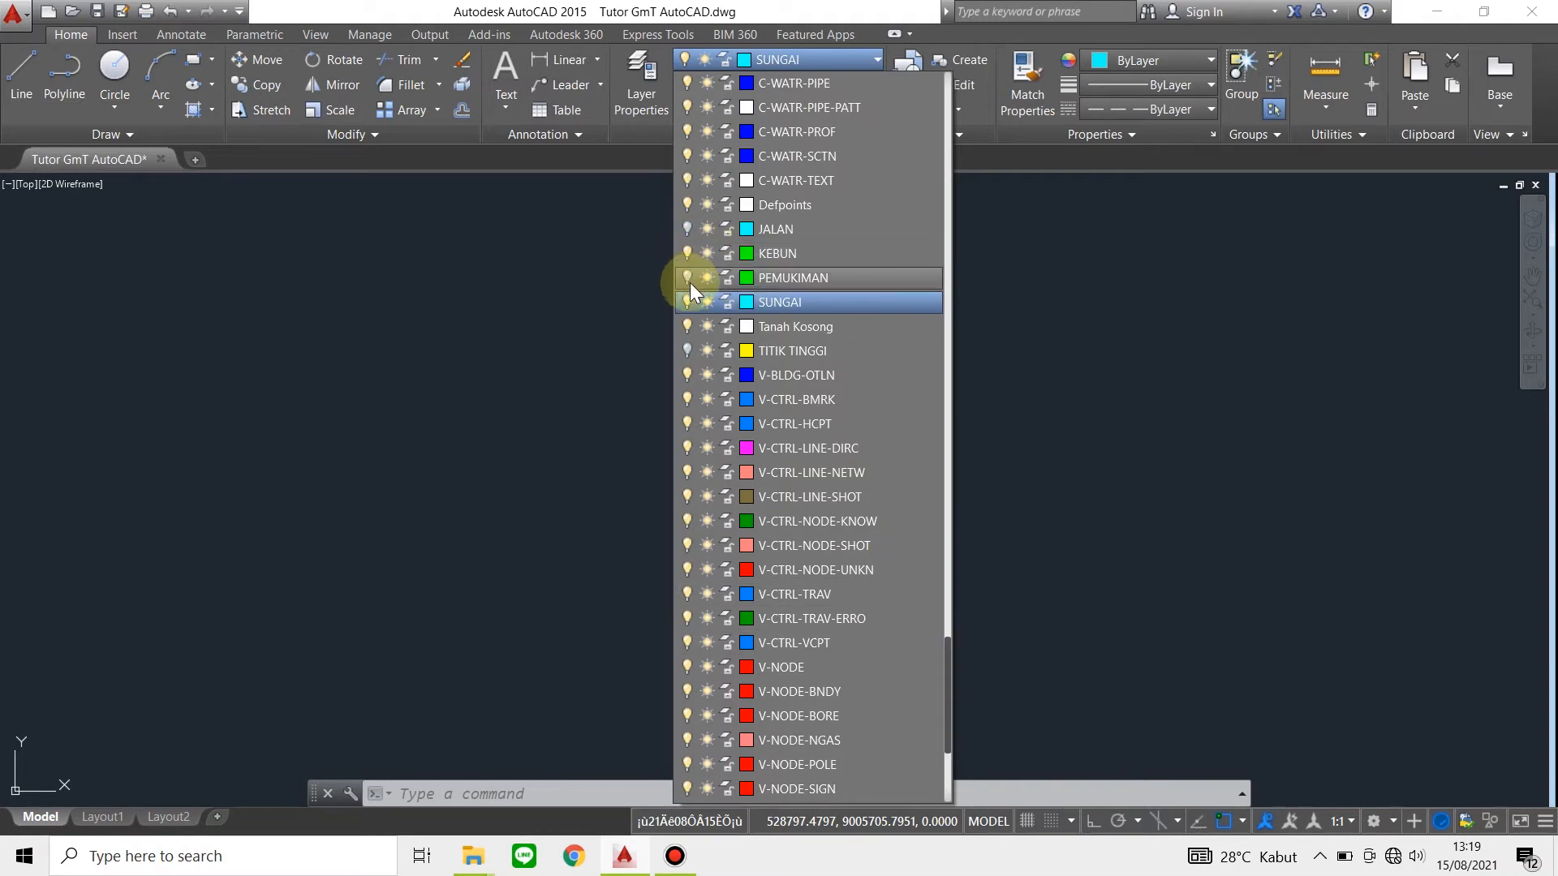
left_click(797, 283)
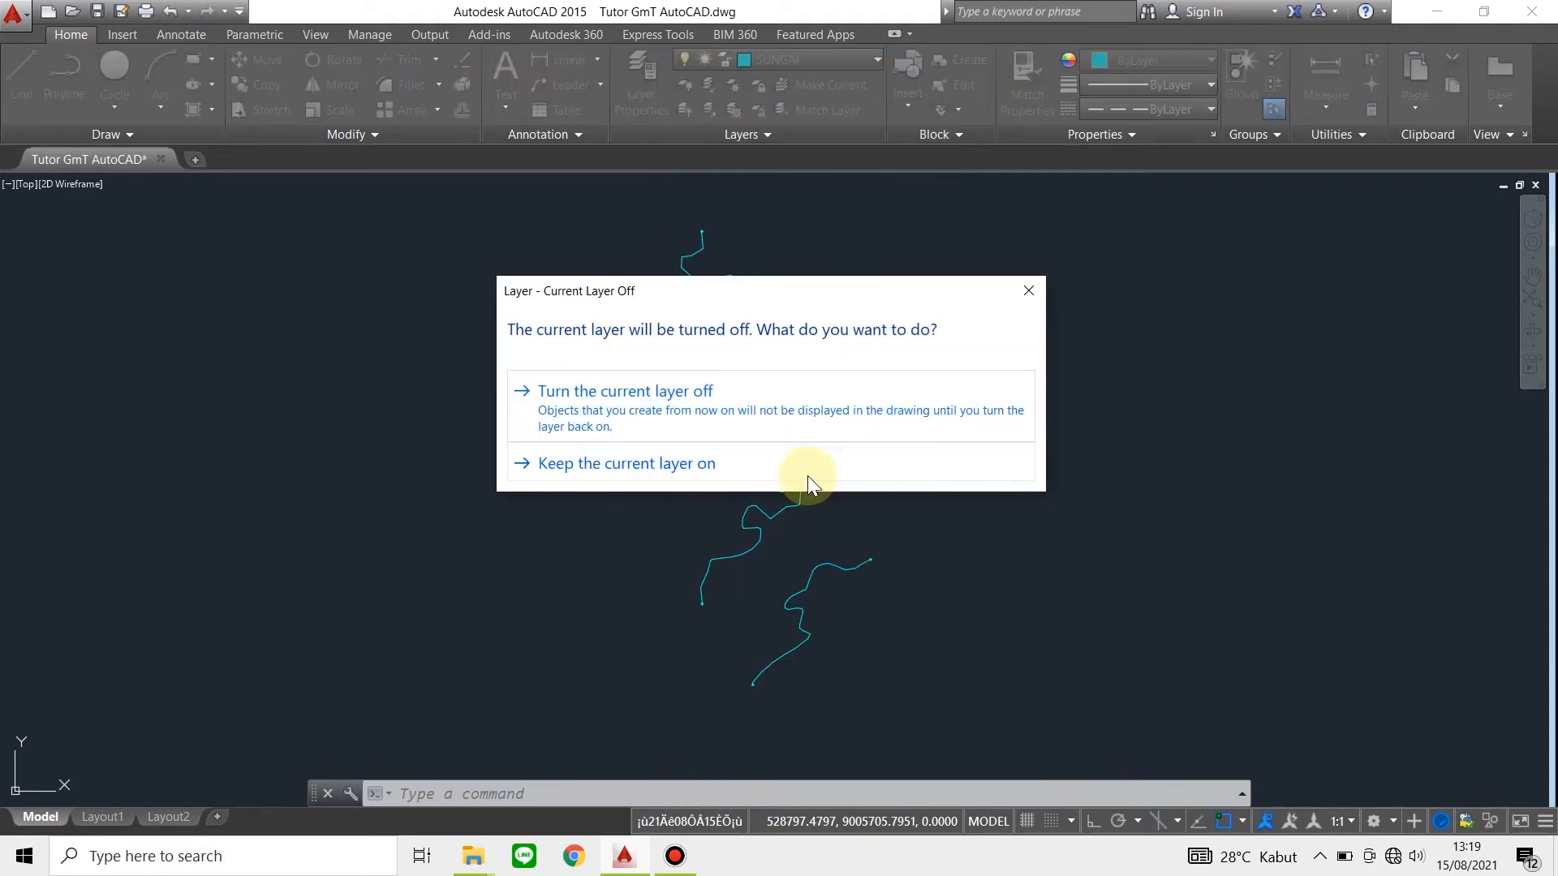
left_click(806, 476)
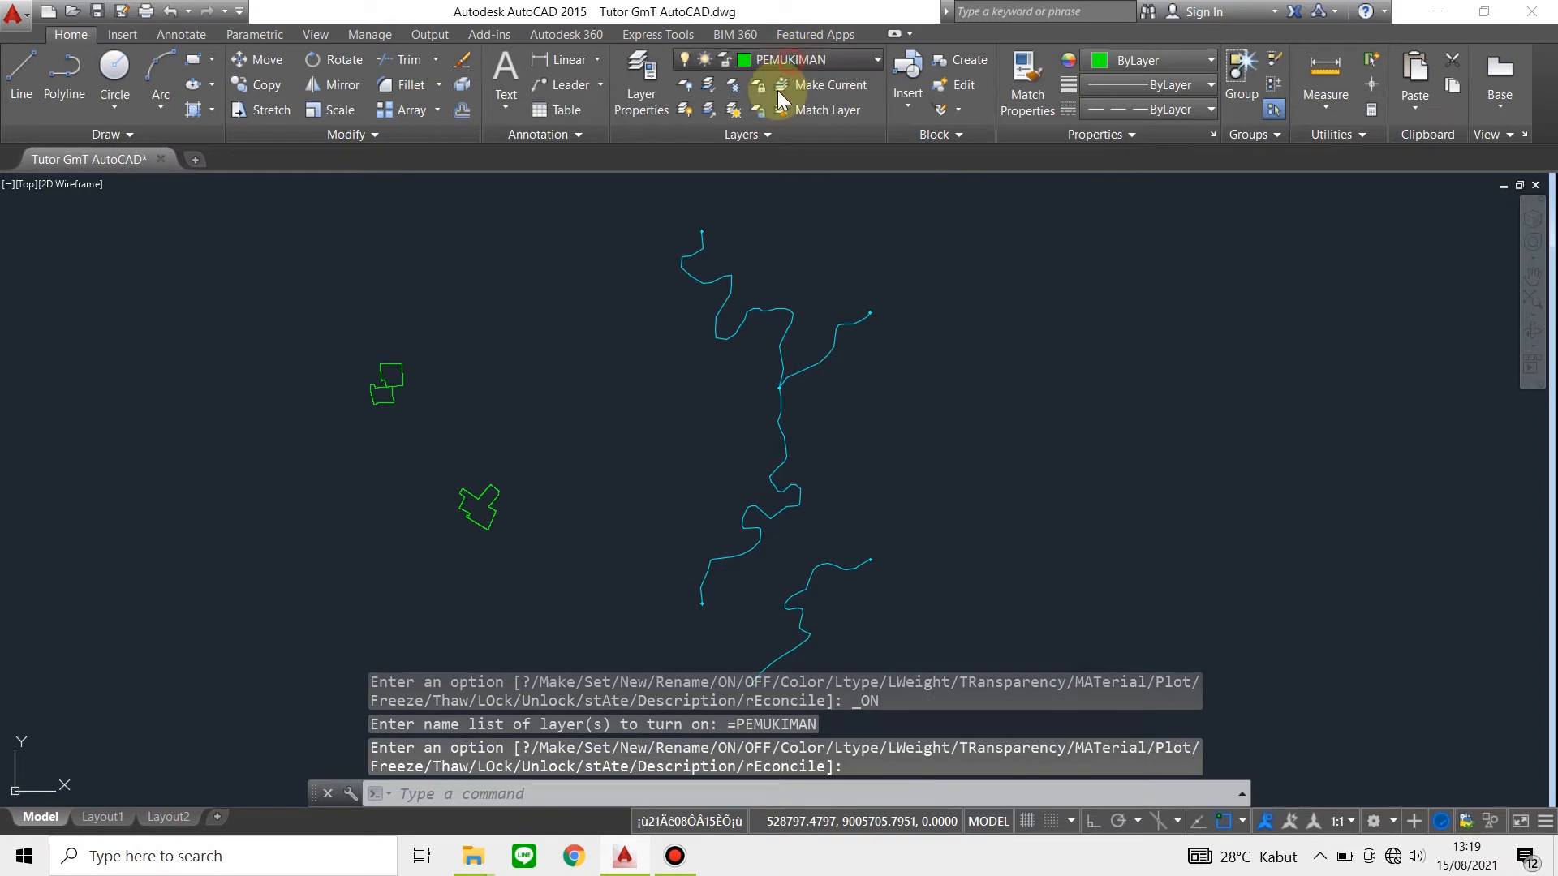
Turn off the SUNGAI layer to hide the river lines
left_click(779, 59)
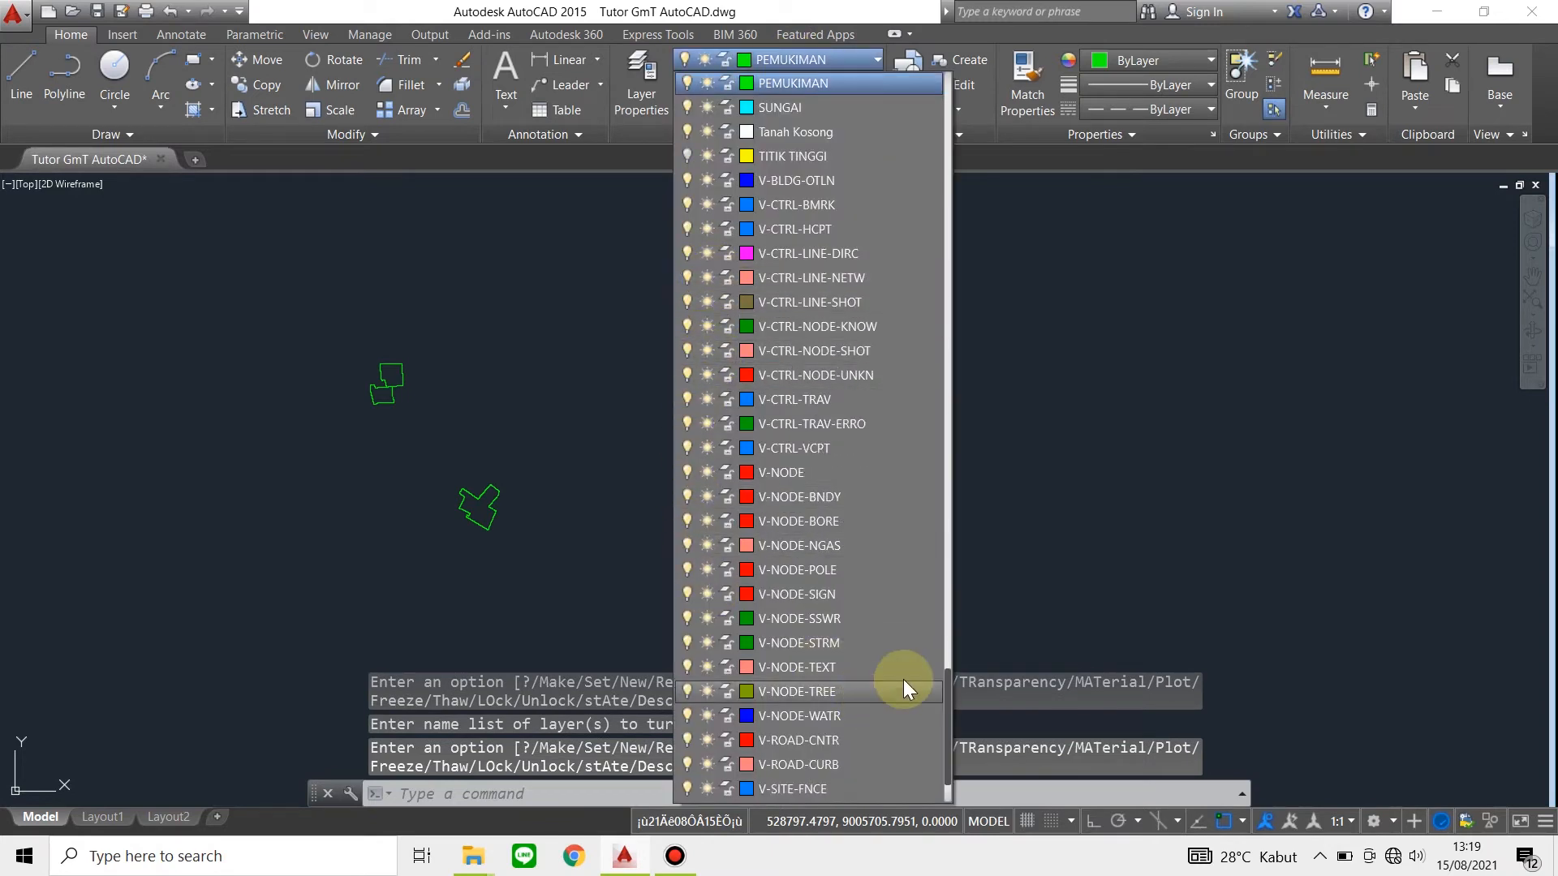
left_click(686, 108)
left_click(552, 260)
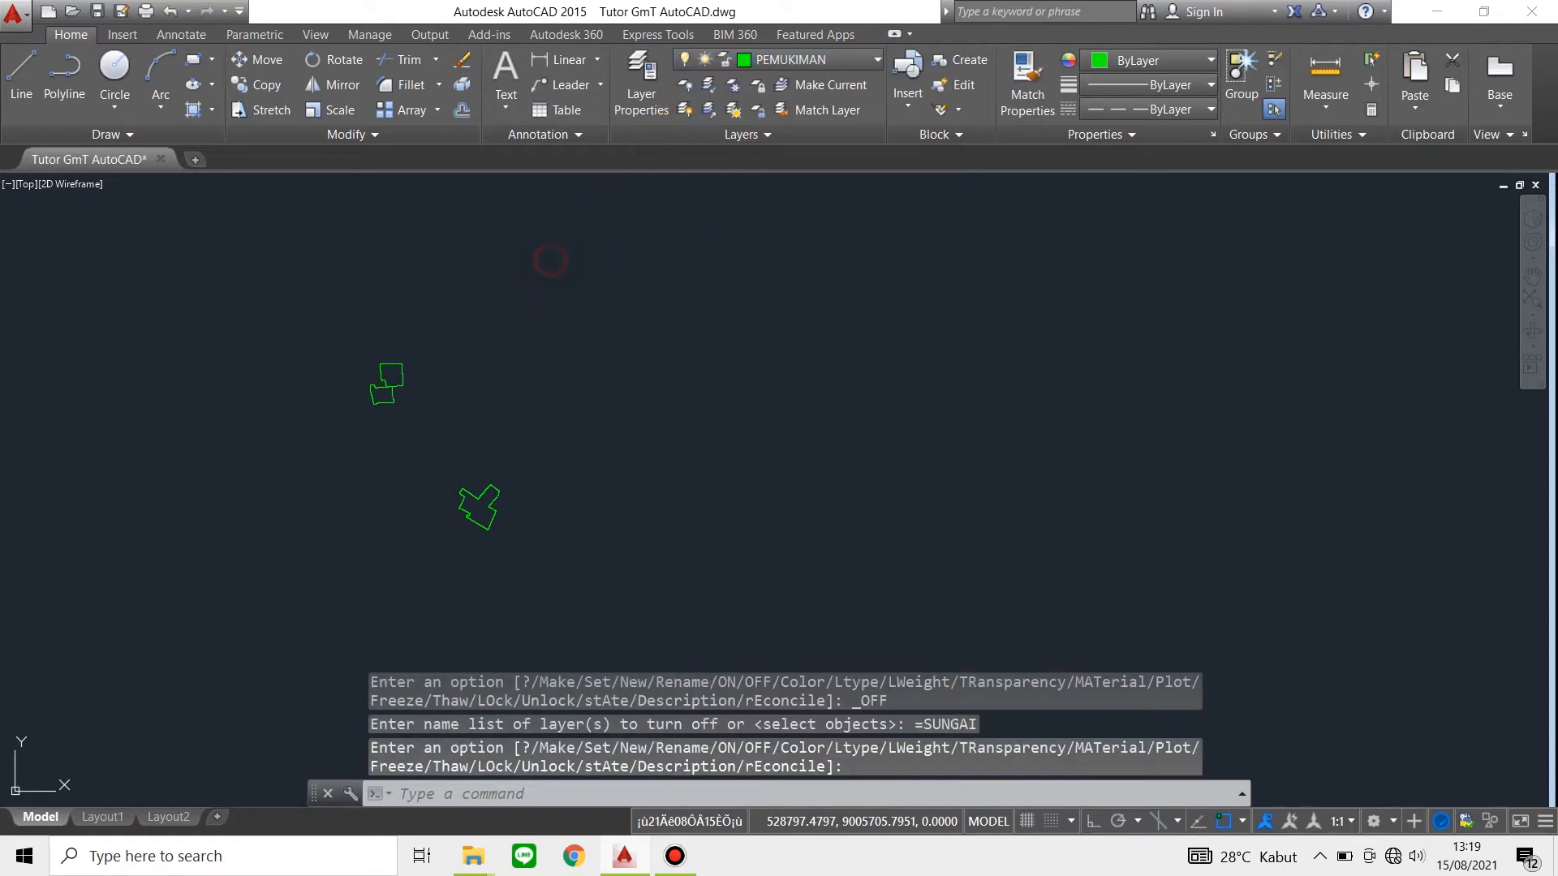
Examine the settlement outlines on the PEMUKIMAN layer up close and as a whole
scroll(620, 344, "down", 10)
scroll(590, 317, "up", 8)
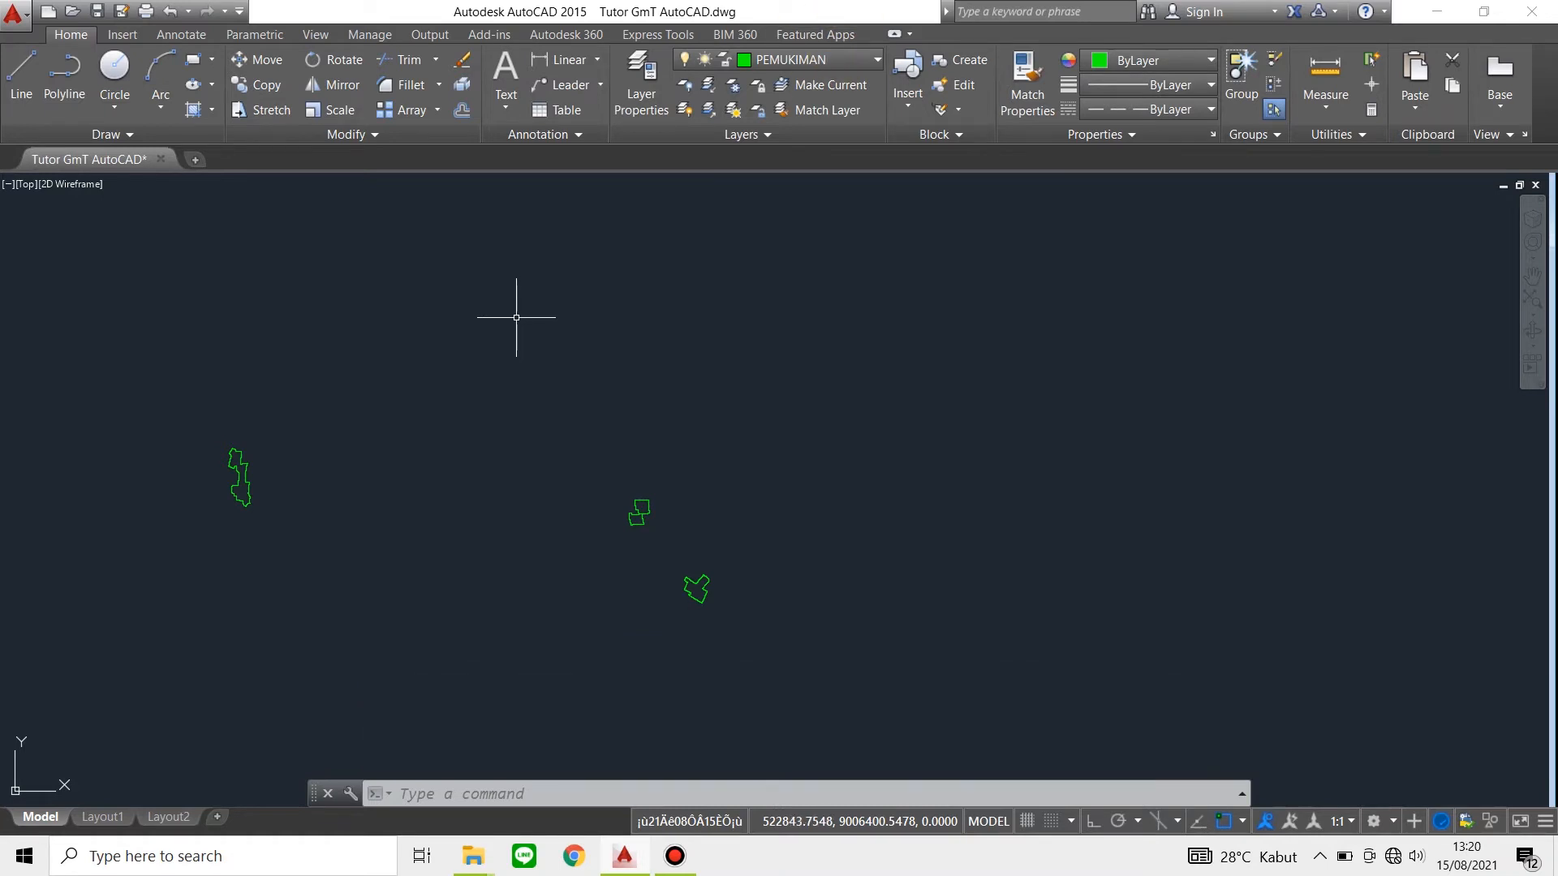
scroll(243, 466, "up", 10)
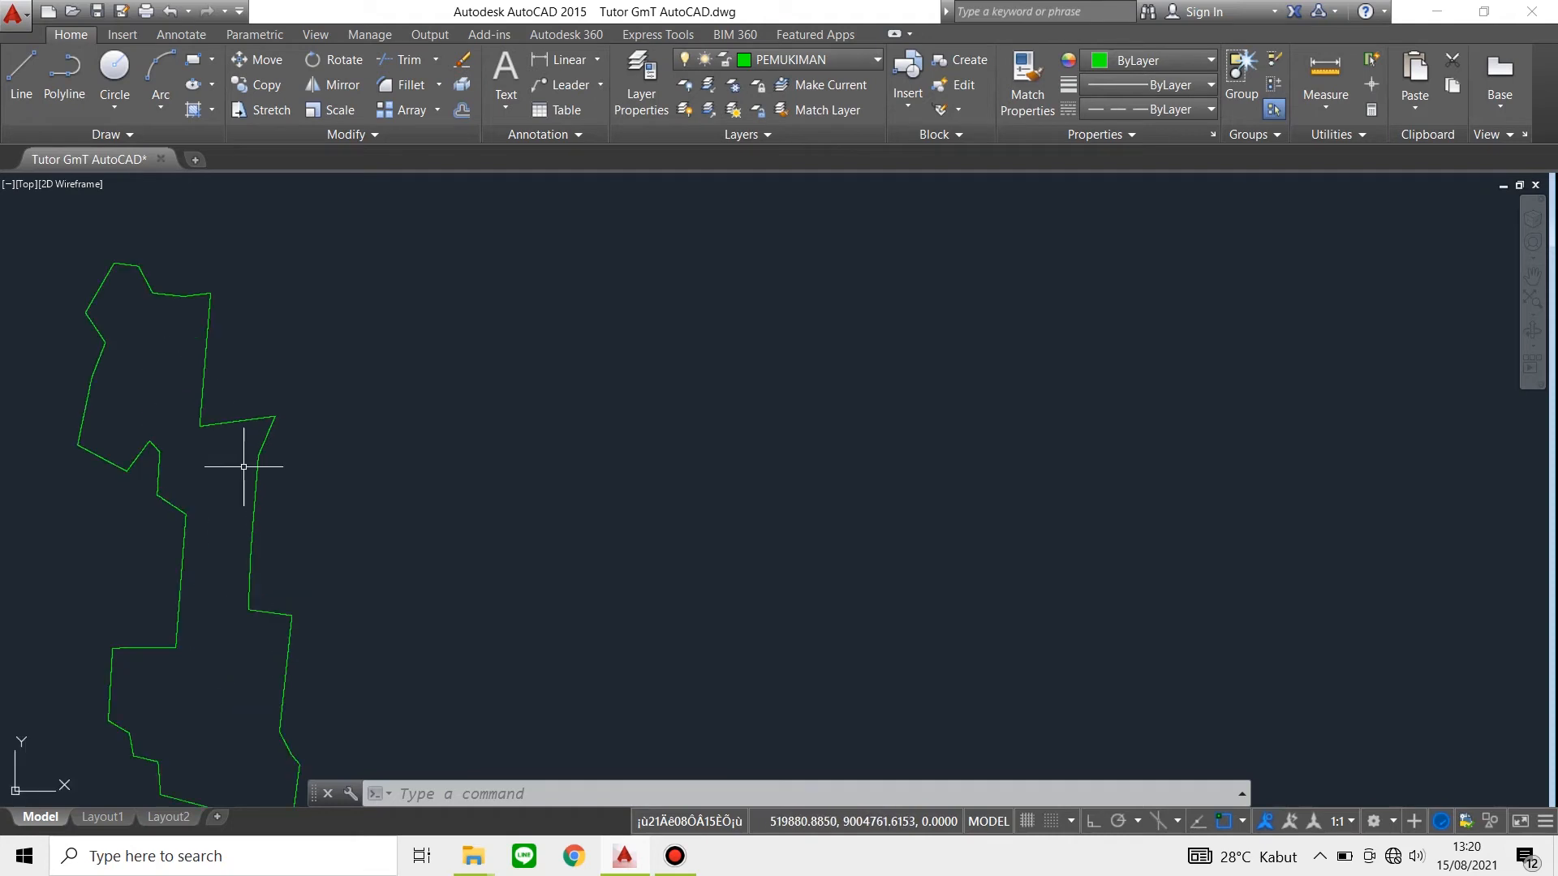
scroll(244, 464, "down", 6)
scroll(1419, 591, "down", 9)
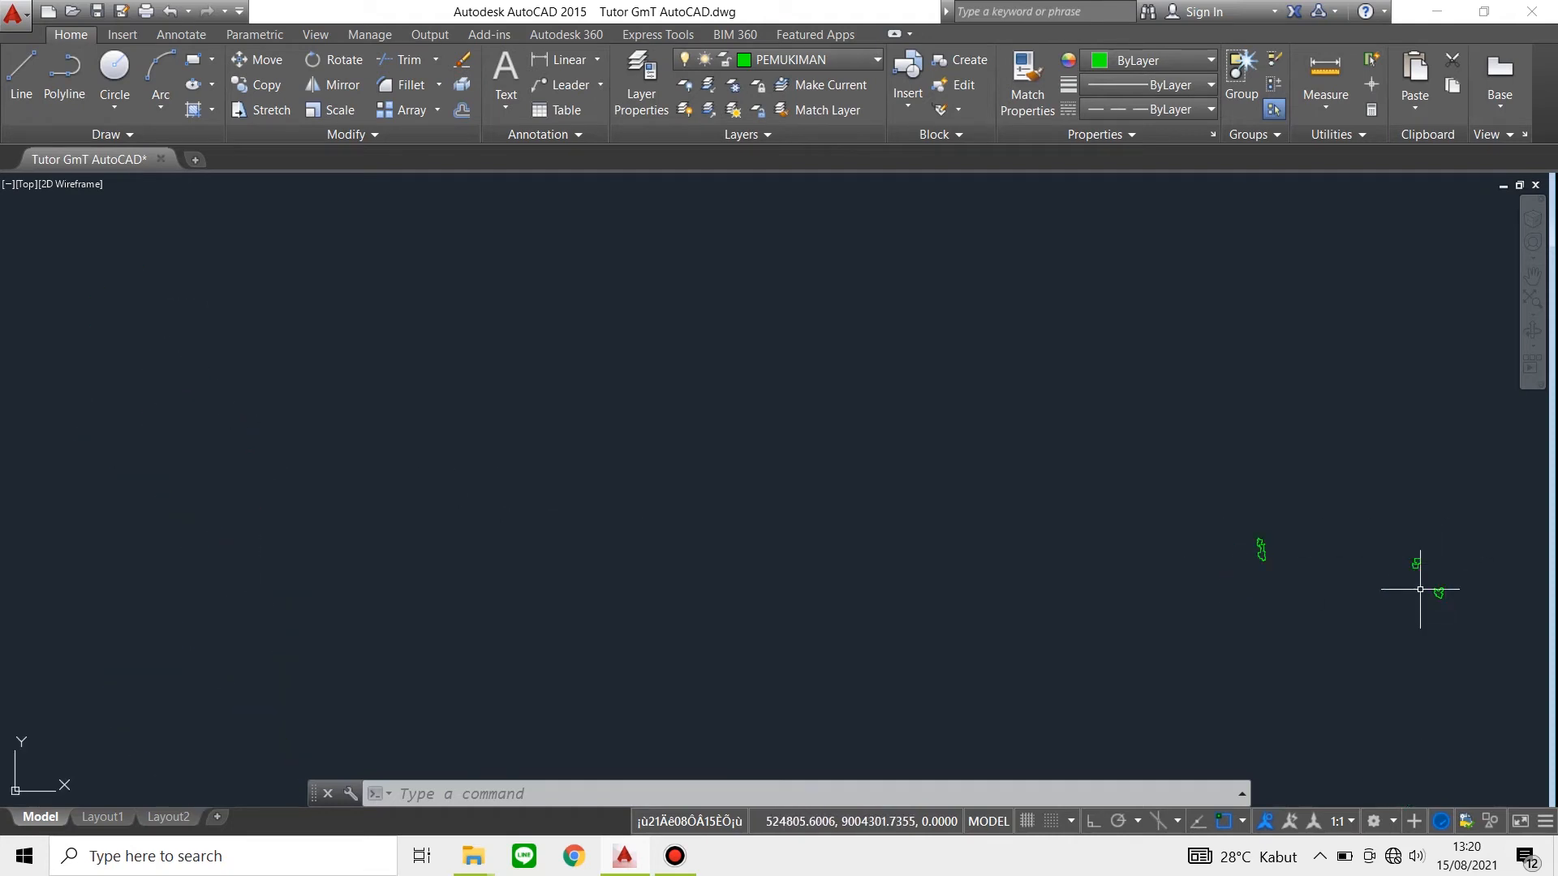
scroll(1485, 598, "up", 5)
scroll(1472, 594, "up", 2)
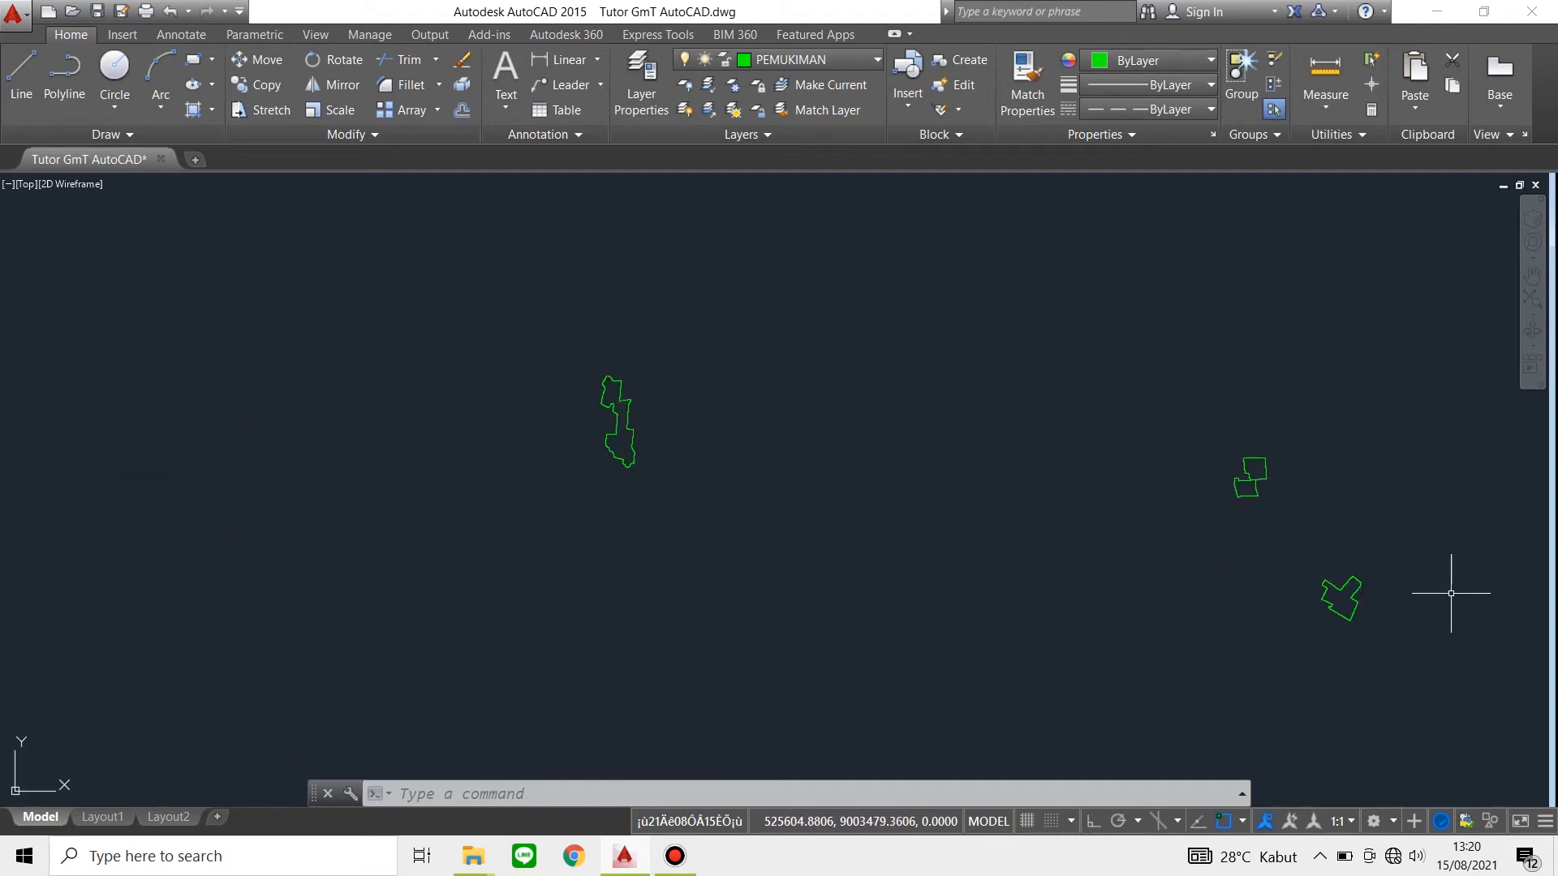
left_click(1269, 435)
key("Escape")
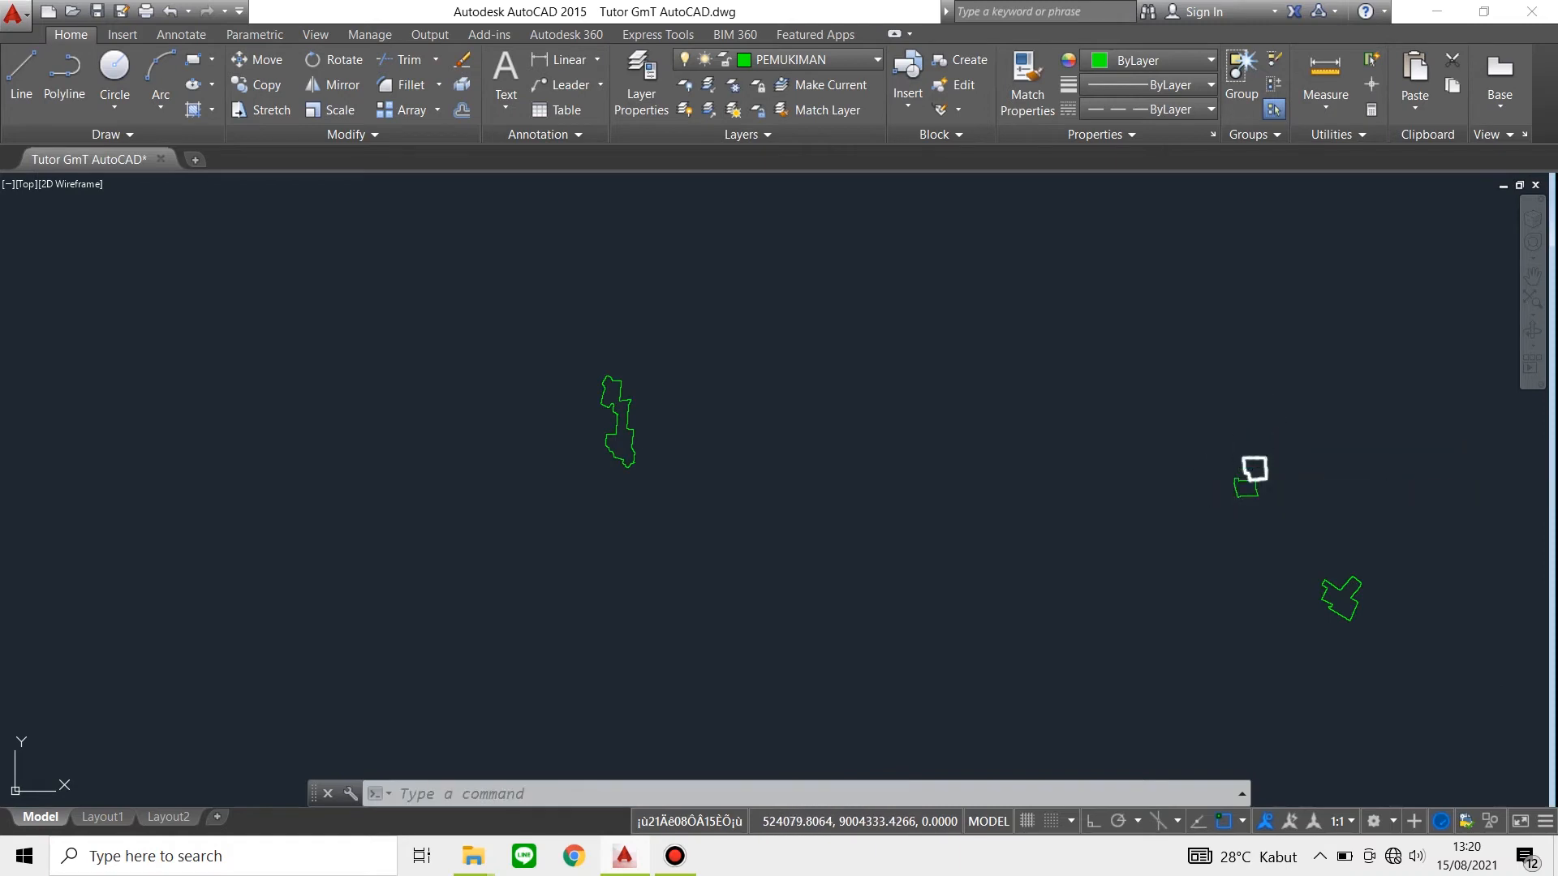
Start a MAPCLEAN drawing cleanup and limit its included objects to the PEMUKIMAN layer
type("MAPC")
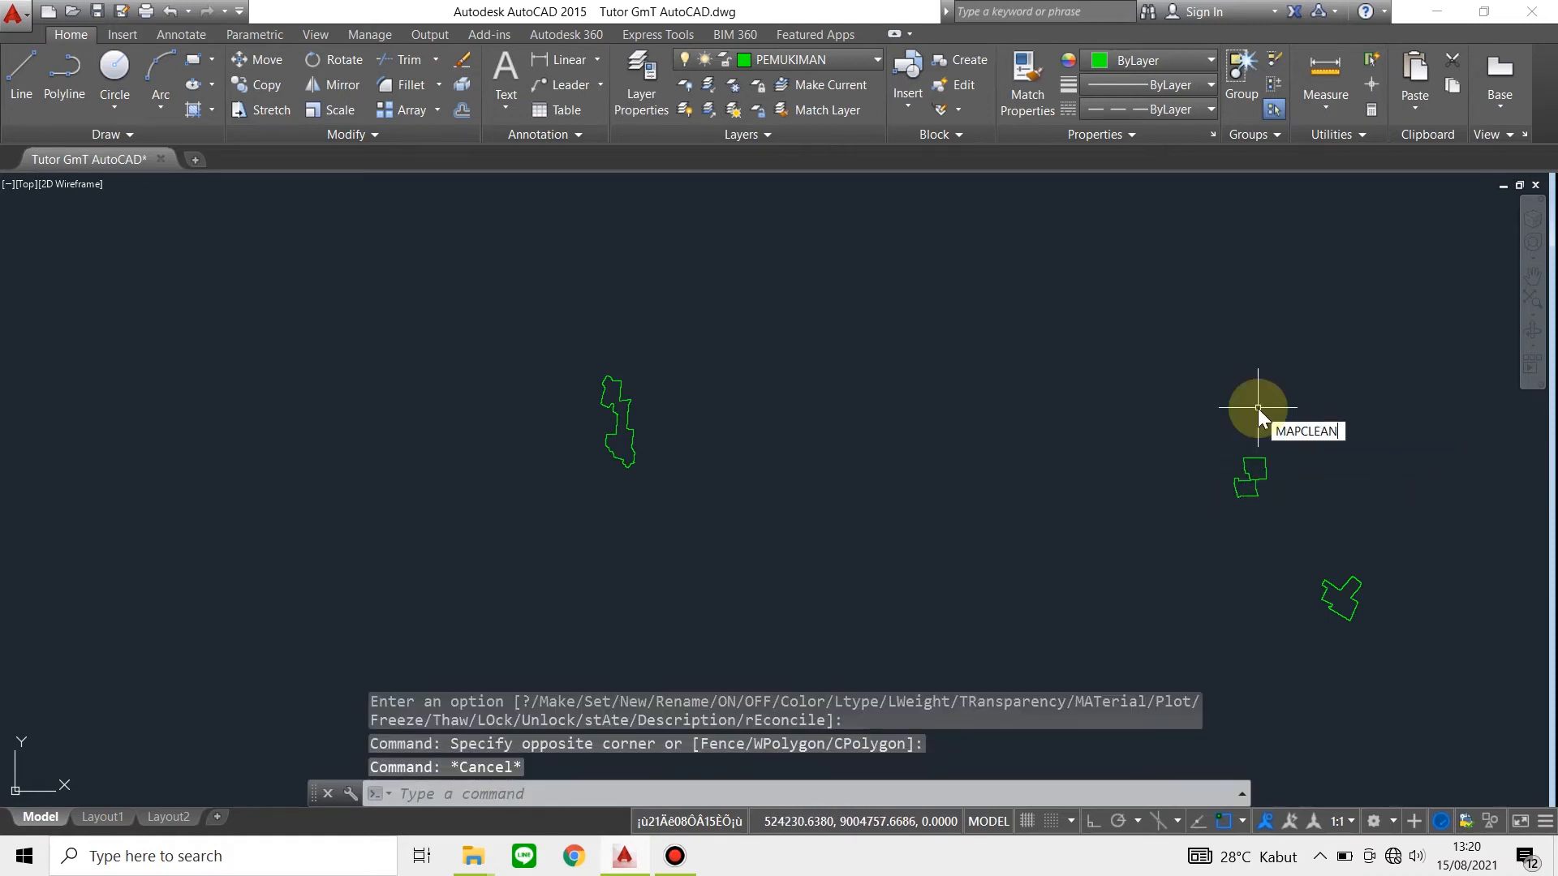
type("LEAN")
key("Return")
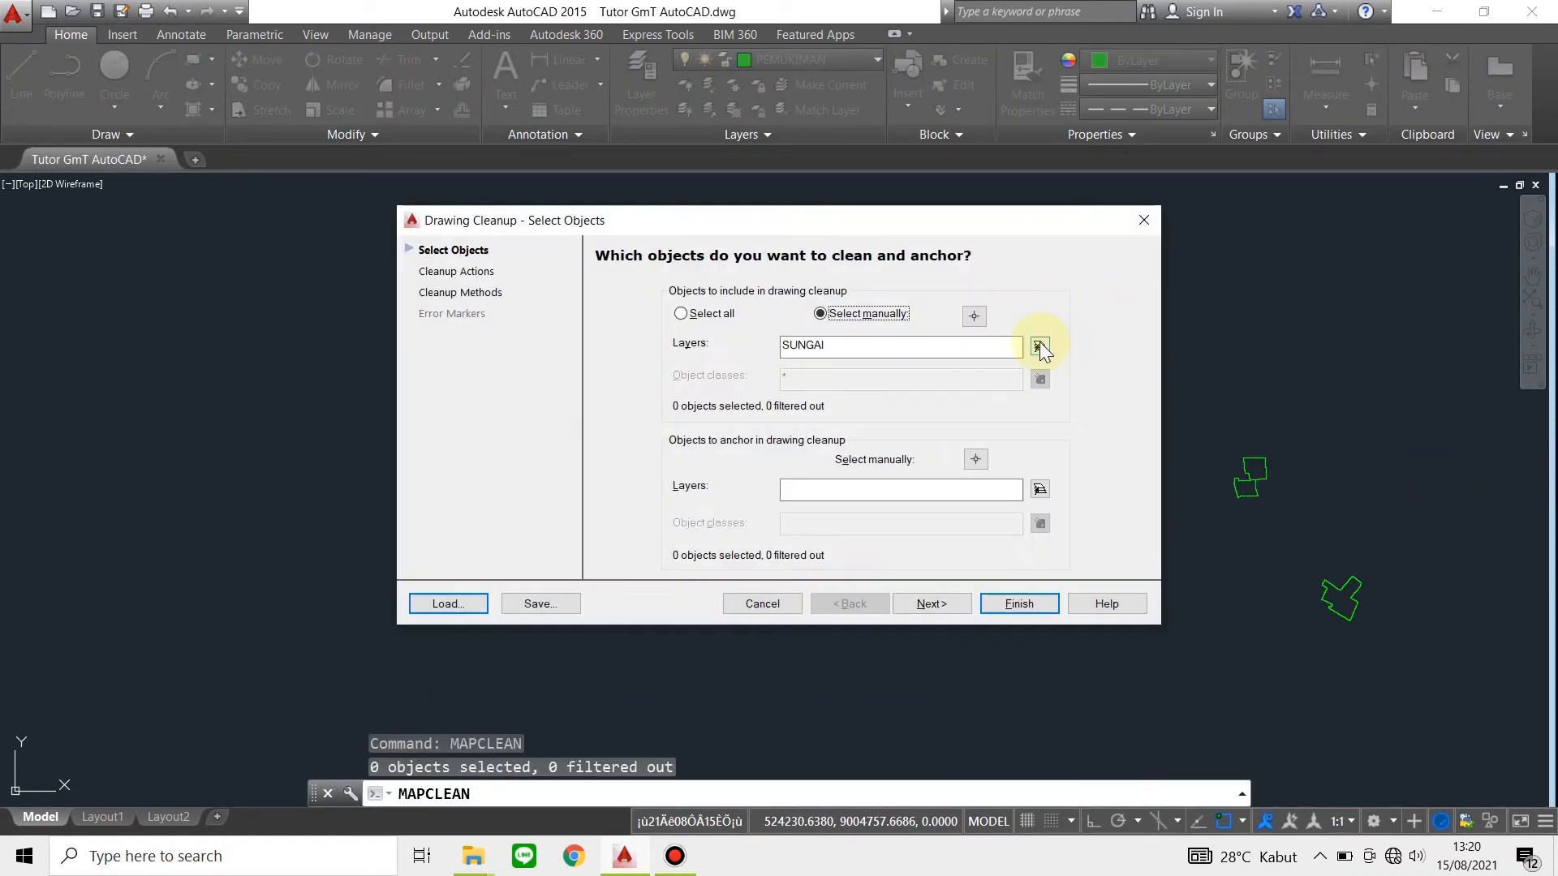
left_click(1039, 347)
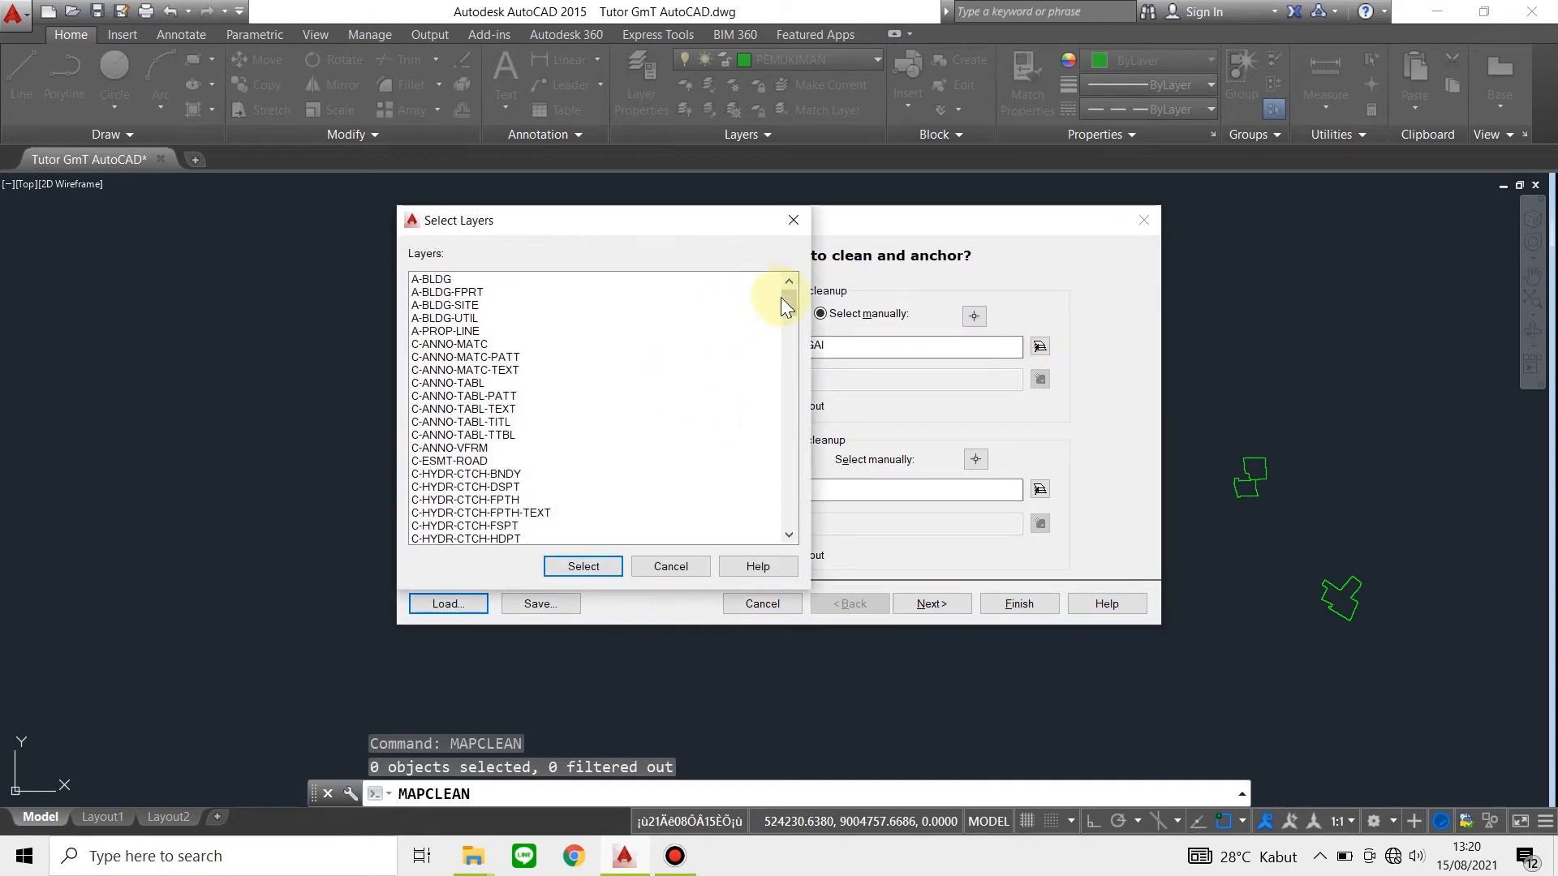
left_click_drag(784, 301, 787, 479)
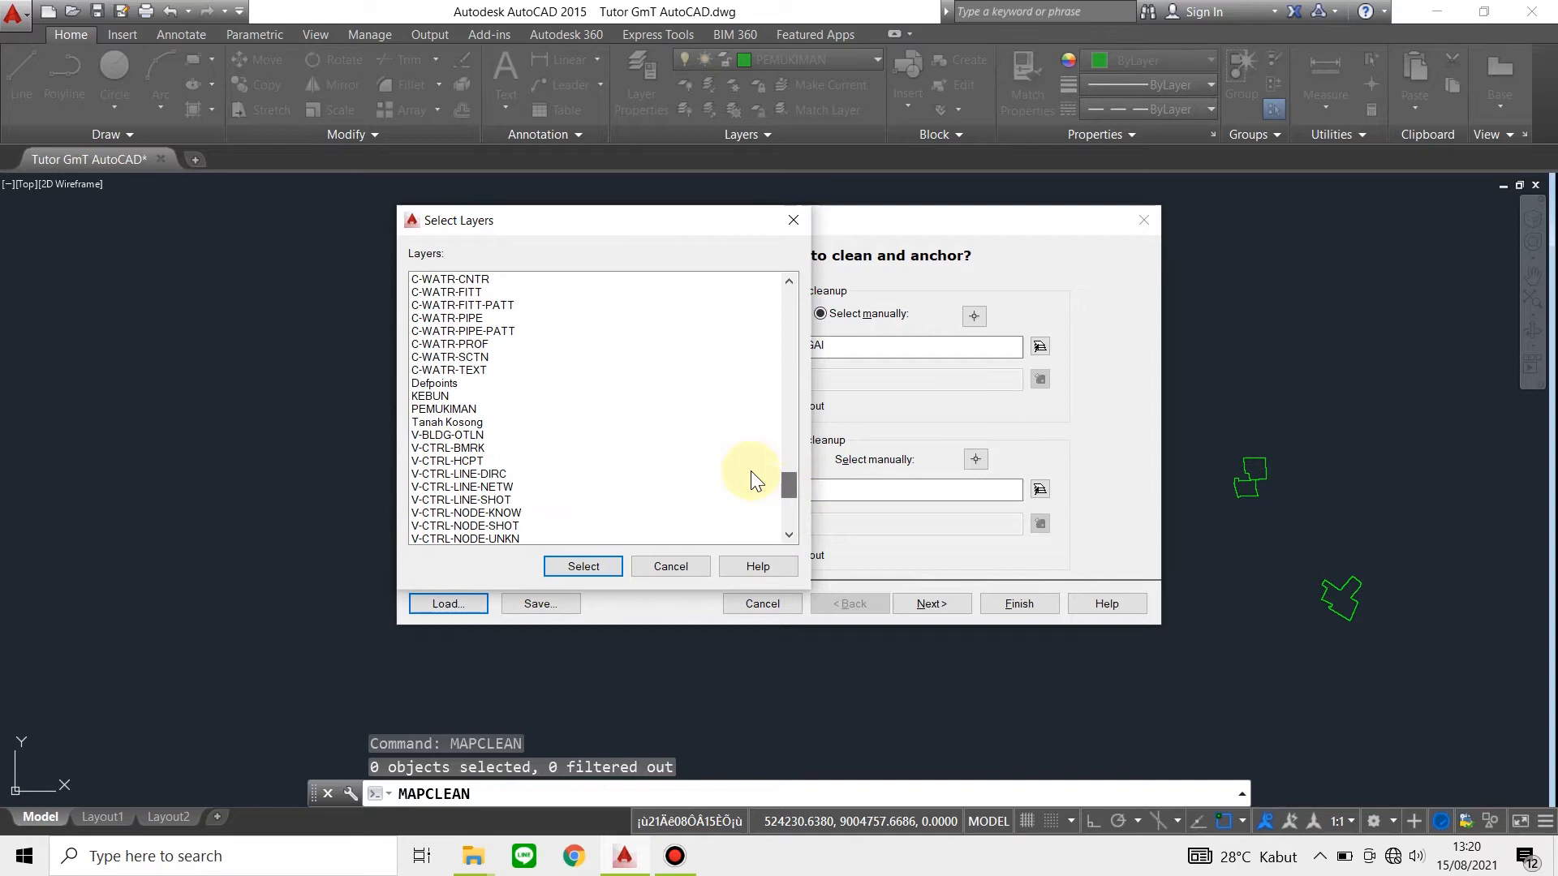
left_click(537, 399)
left_click(534, 411)
left_click(592, 564)
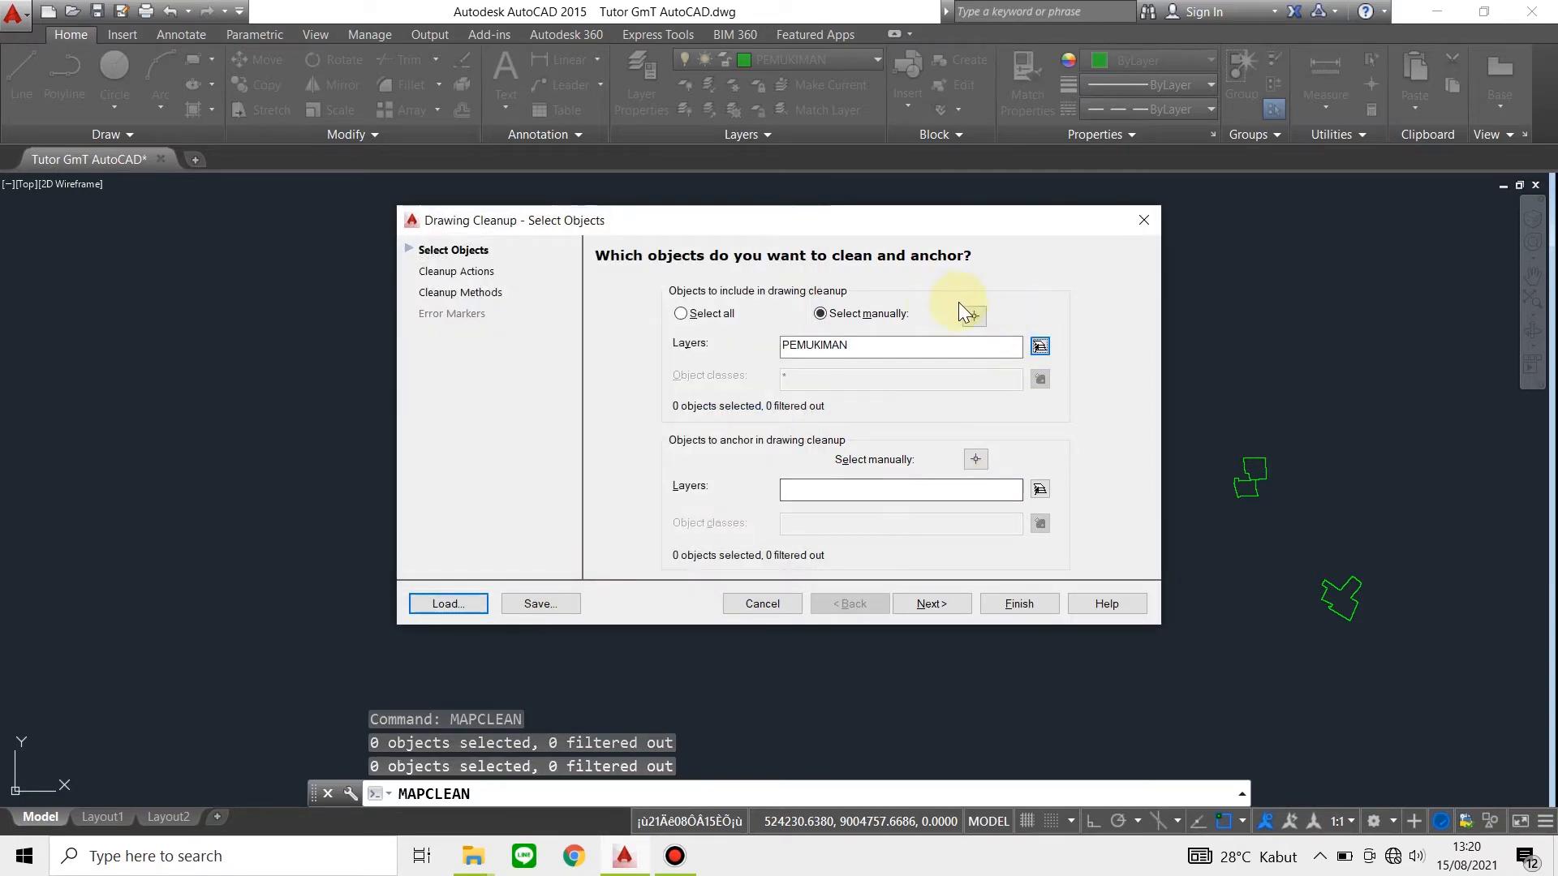
Manually window-select all the settlement outlines as the objects to include in the drawing cleanup
left_click(975, 317)
left_click(473, 271)
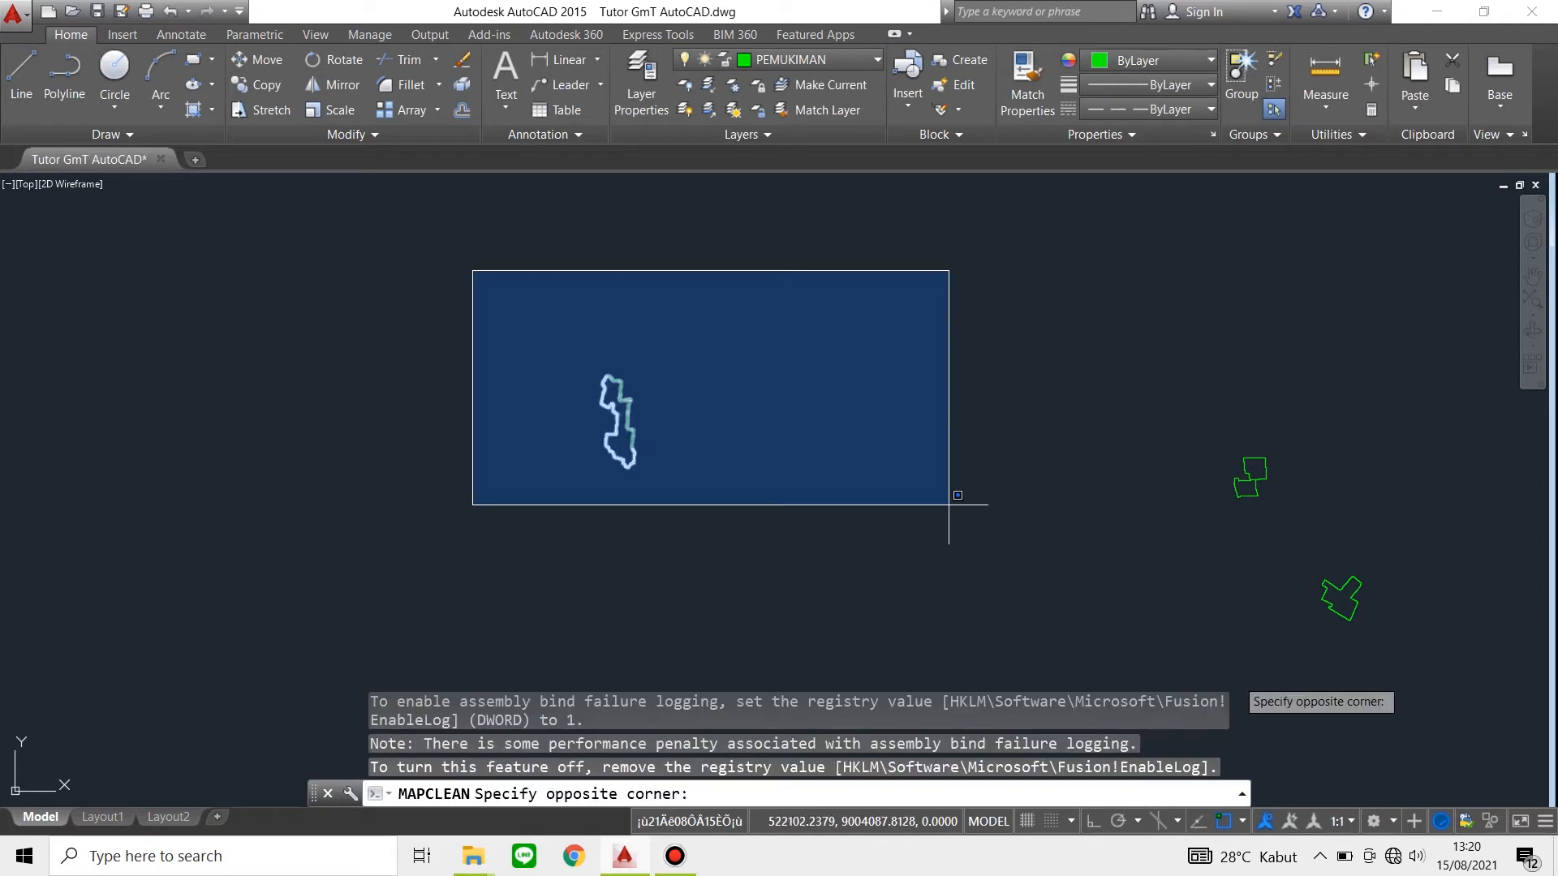
left_click(1387, 670)
key("Return")
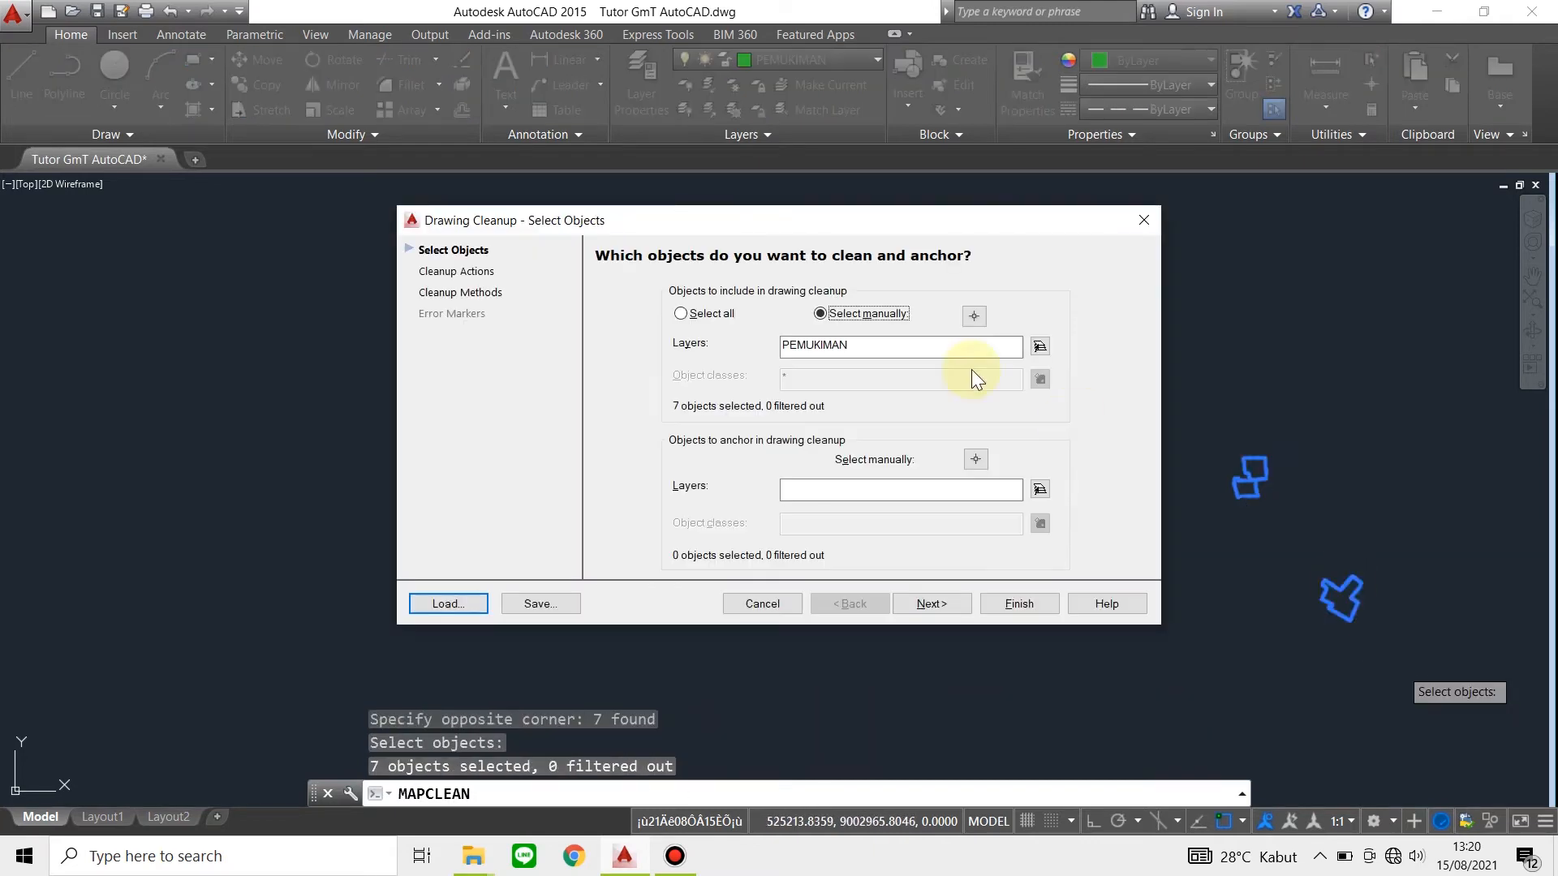
Run the cleanup with the listed actions, modifying the original objects and converting lines to polylines
left_click(457, 271)
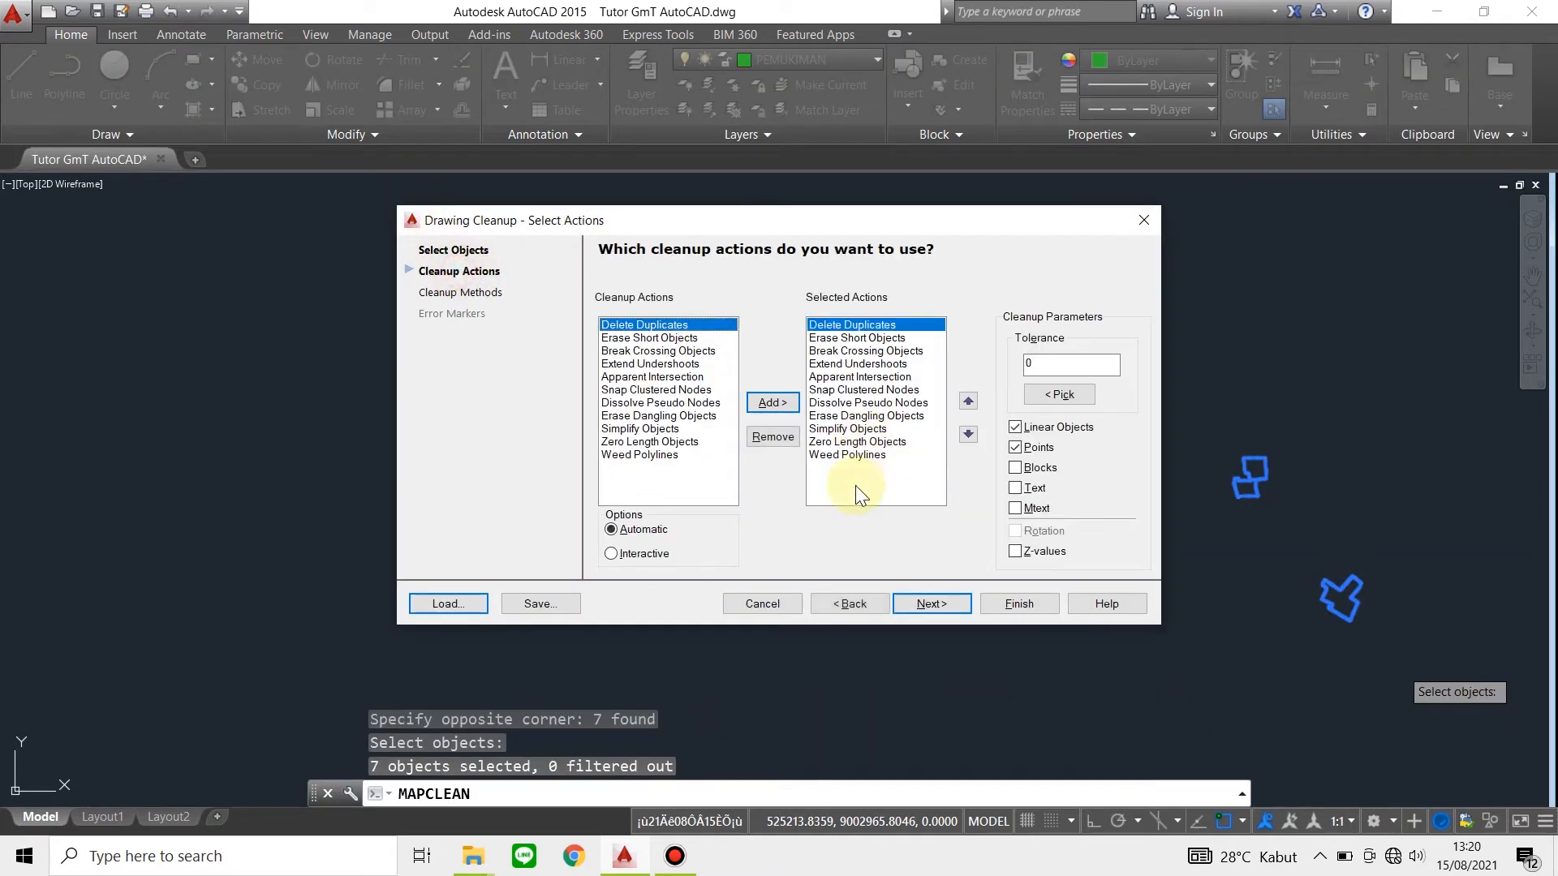
left_click(924, 604)
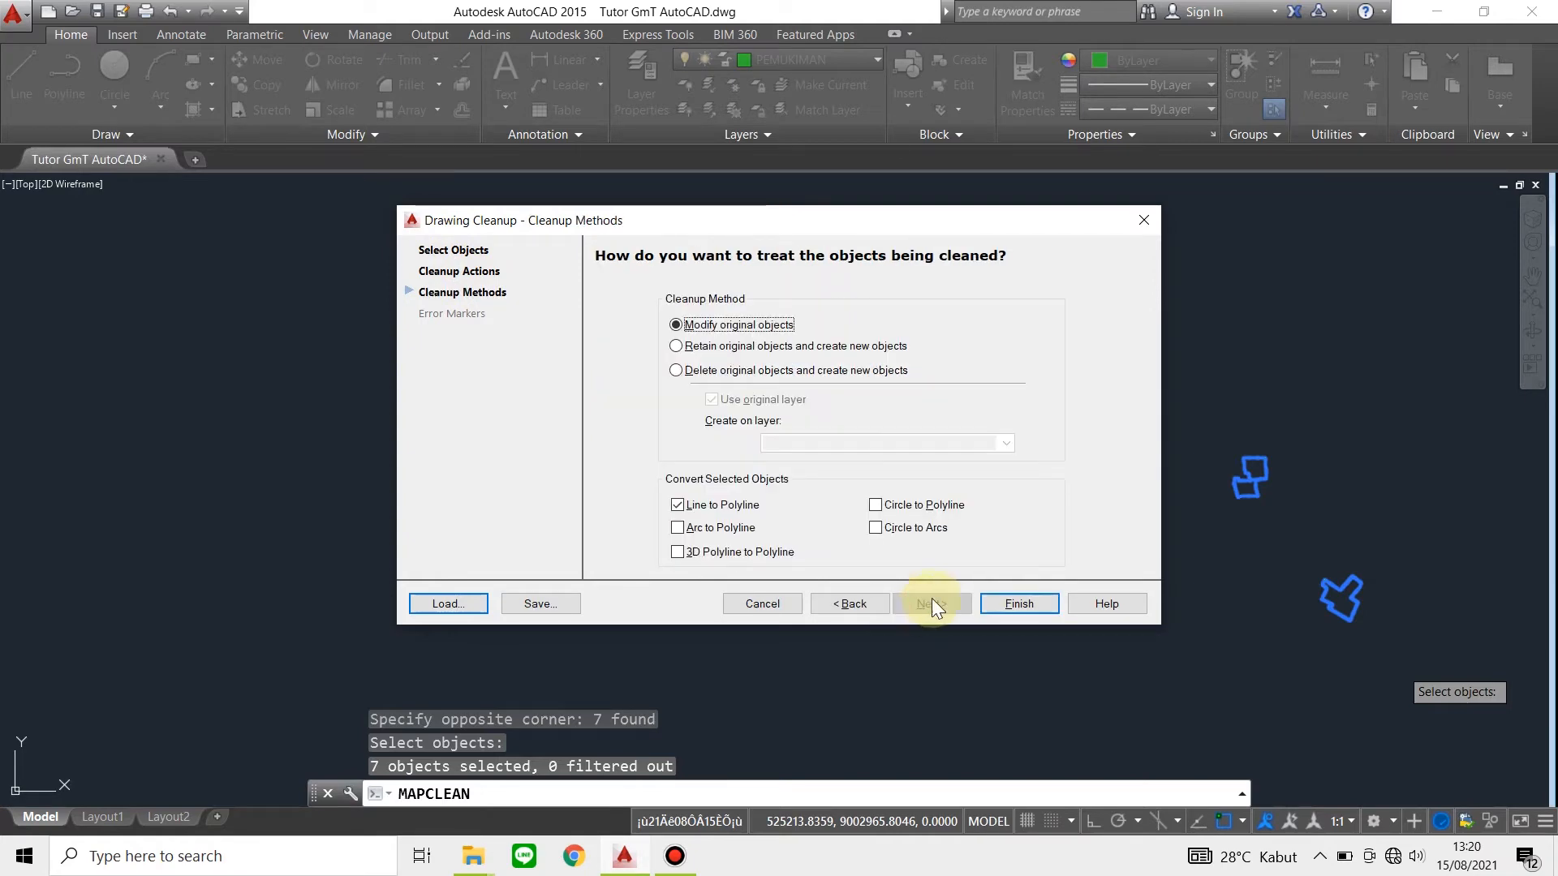
left_click(1009, 604)
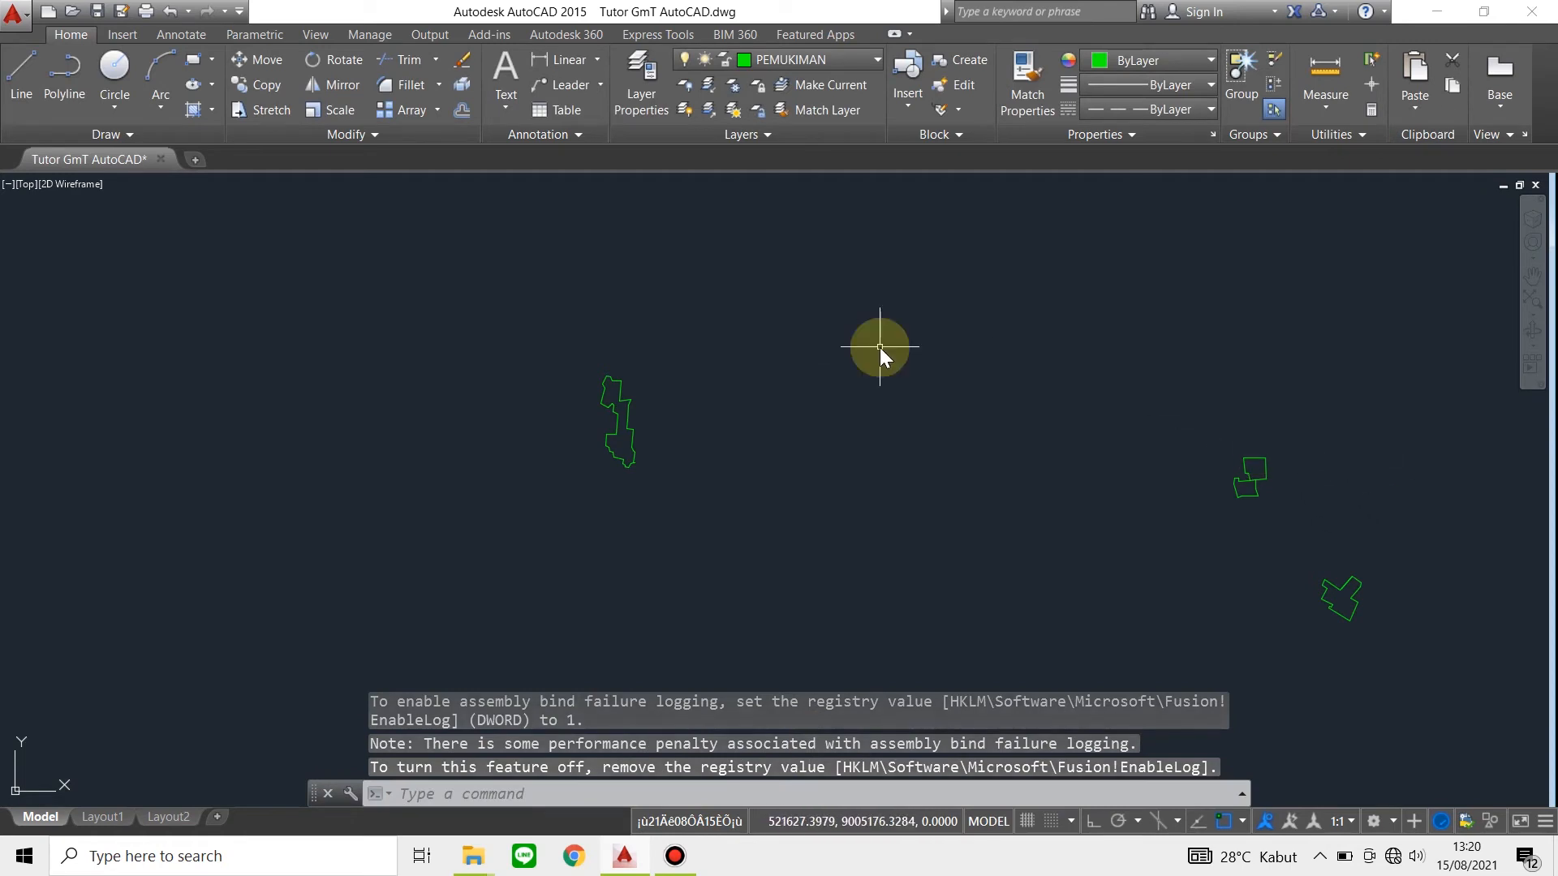
type("MAP")
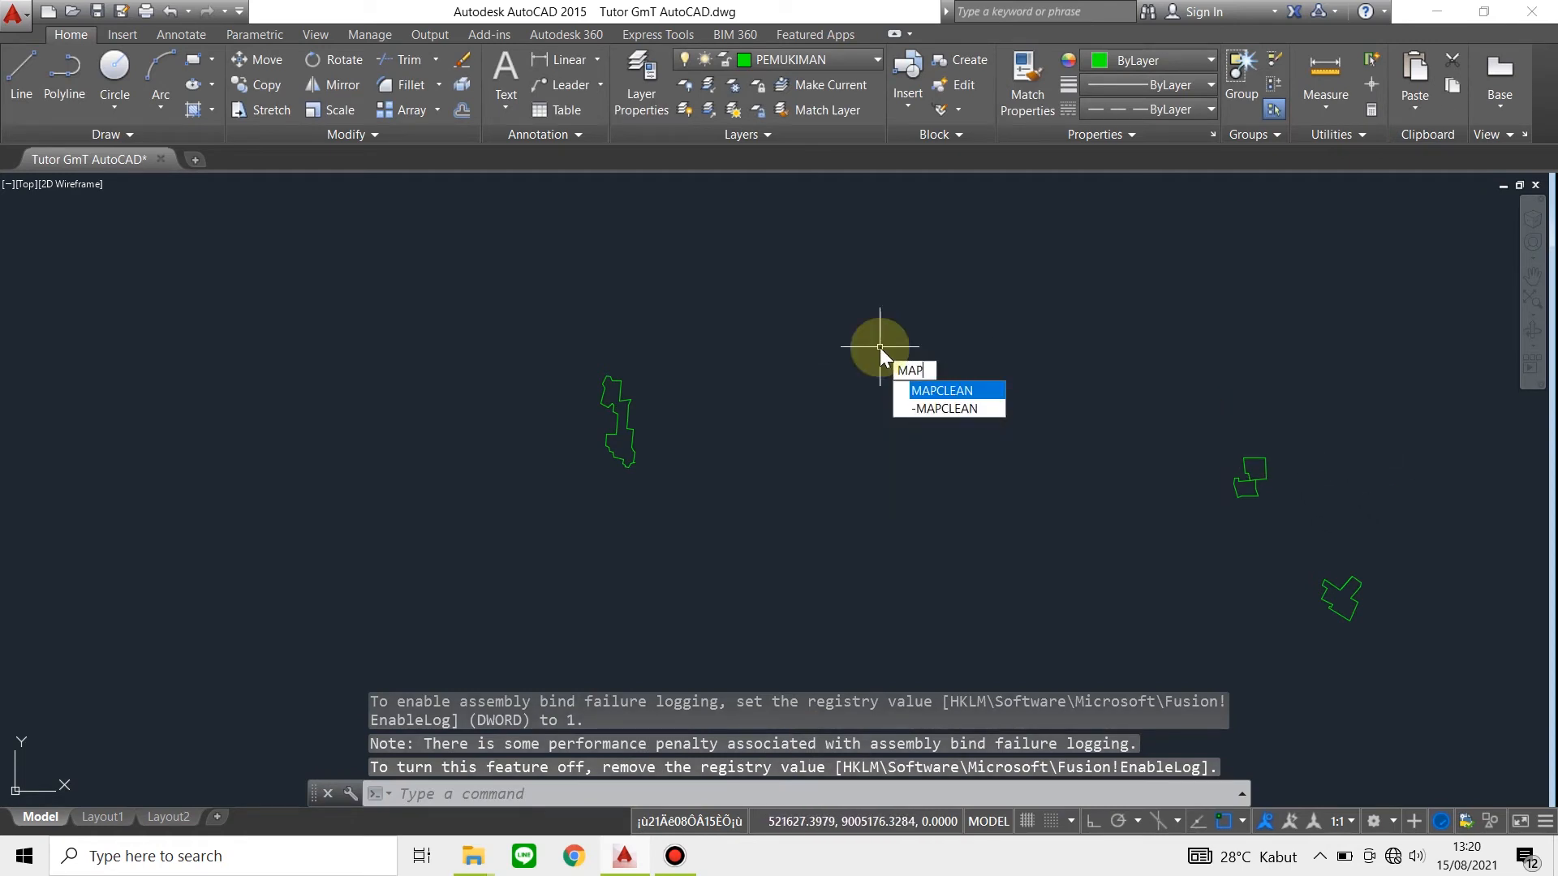
type("TOPOCREATE")
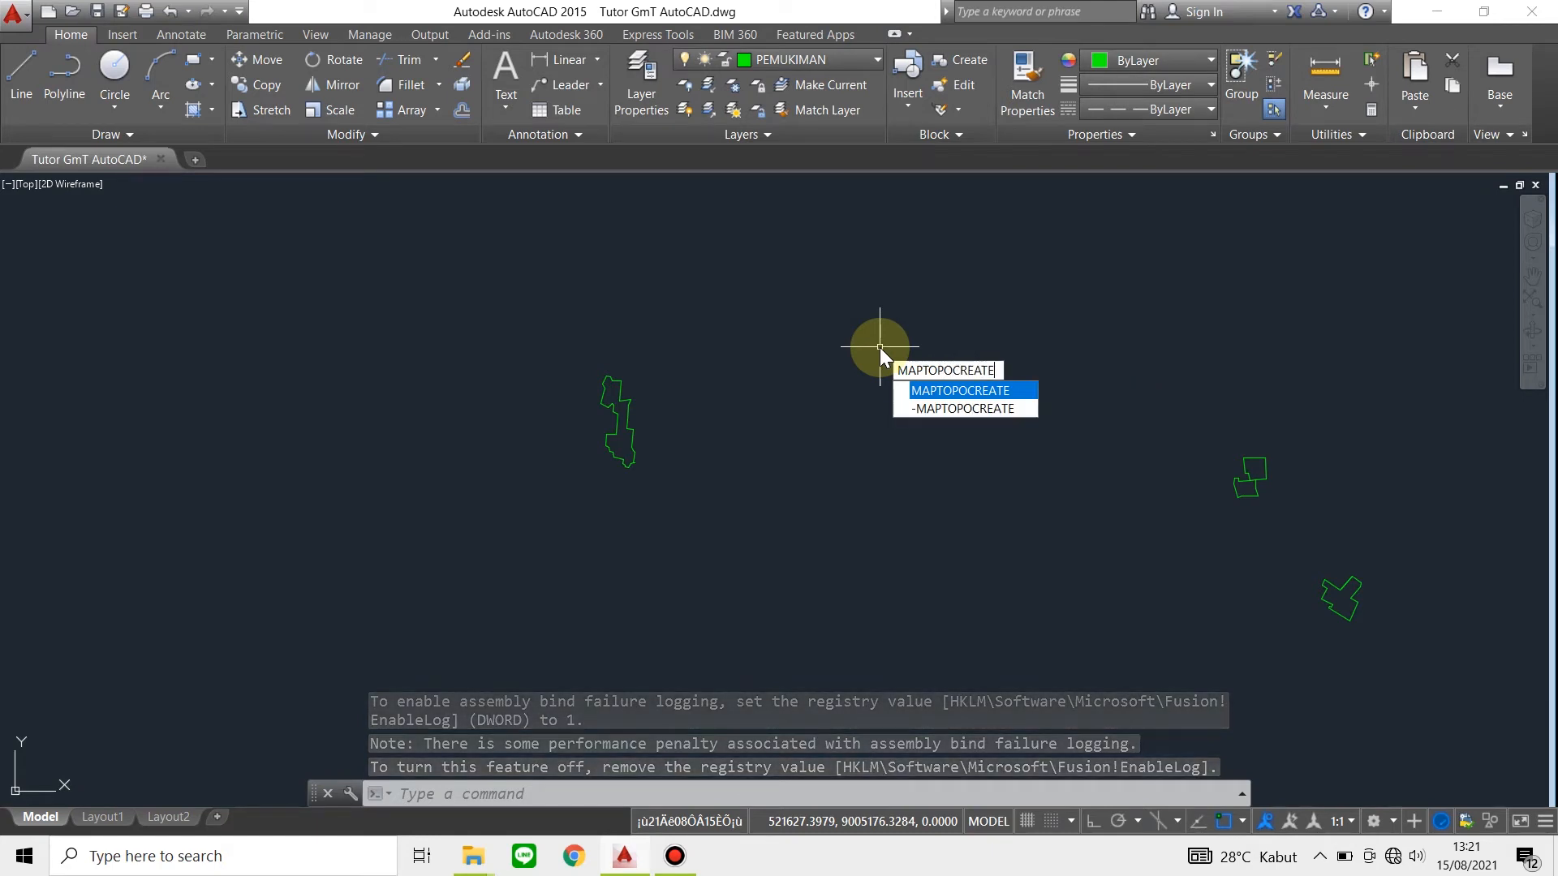
key("Return")
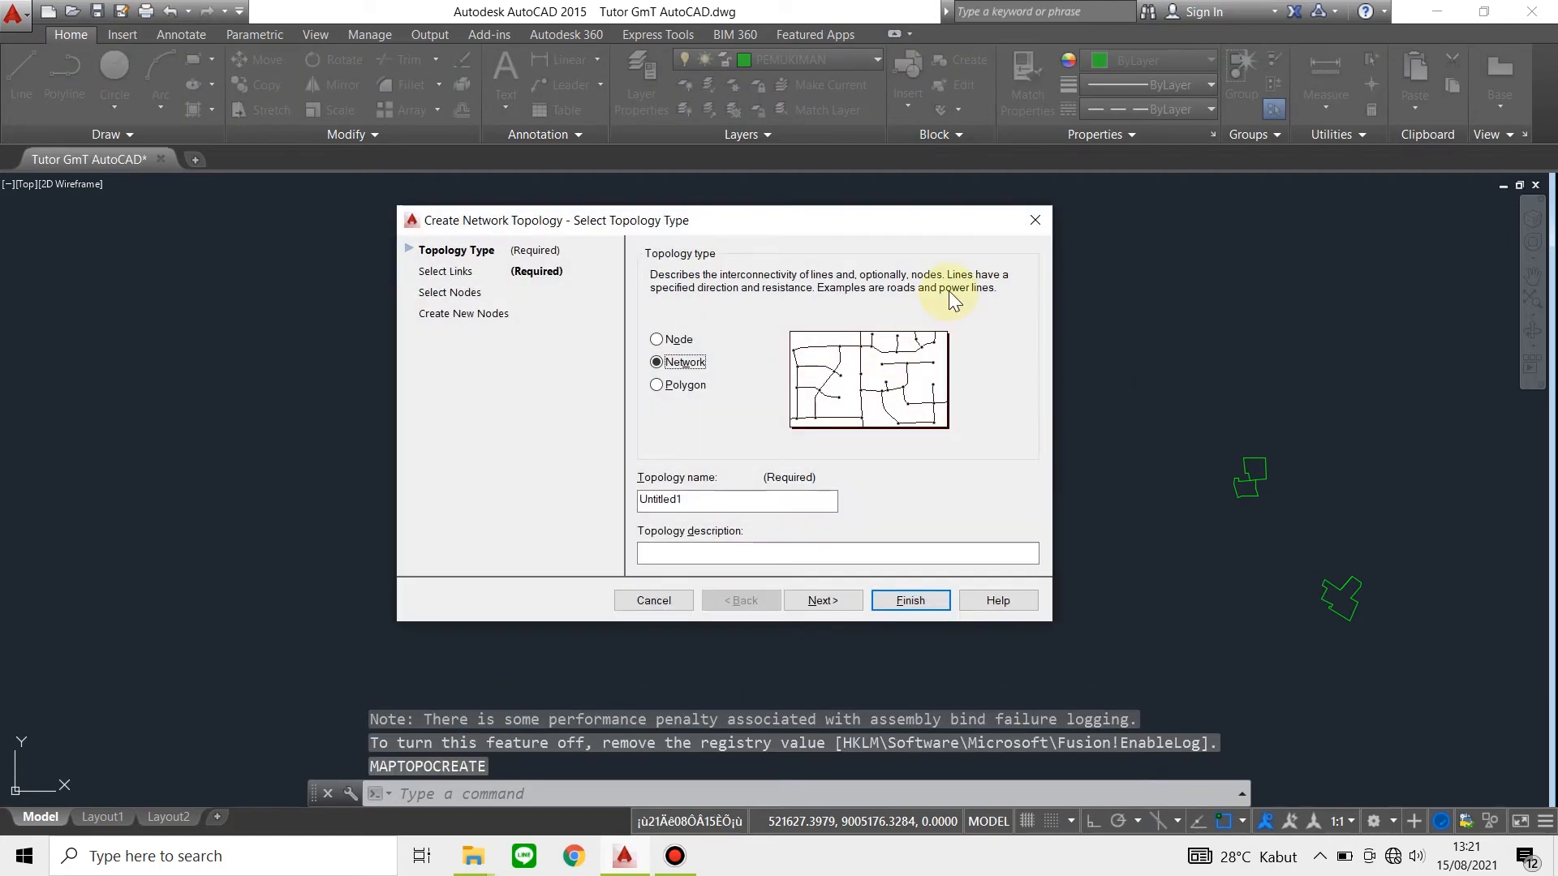
left_click(1035, 220)
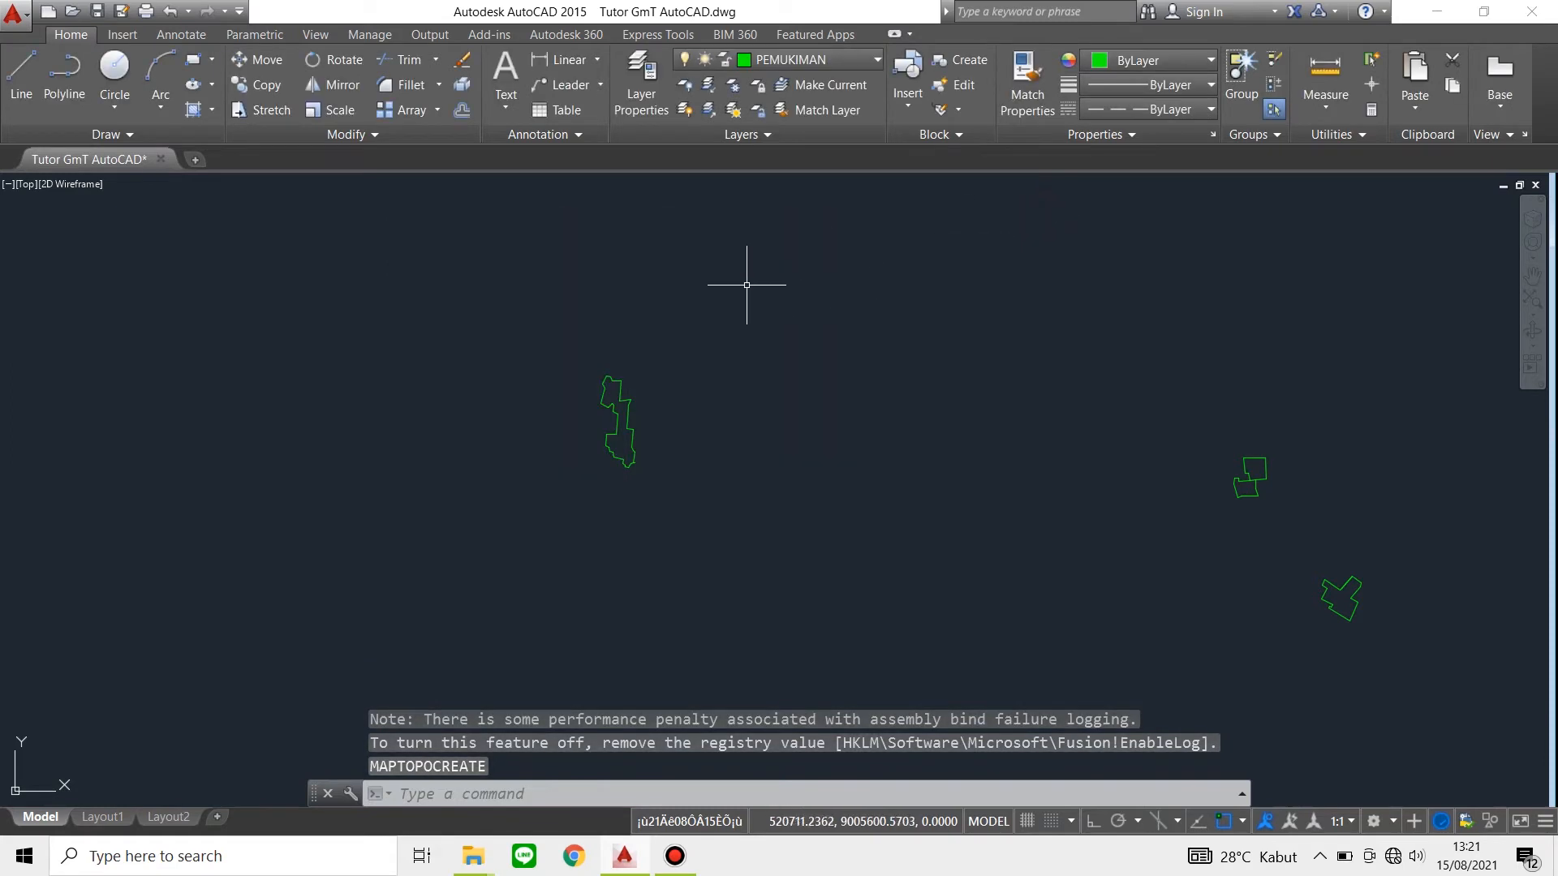
Start MAPTOPOCREATE, choose the Polygon topology type, and name the topology PEMUKIMAN
left_click(789, 297)
type("MAPTOPOCREATE")
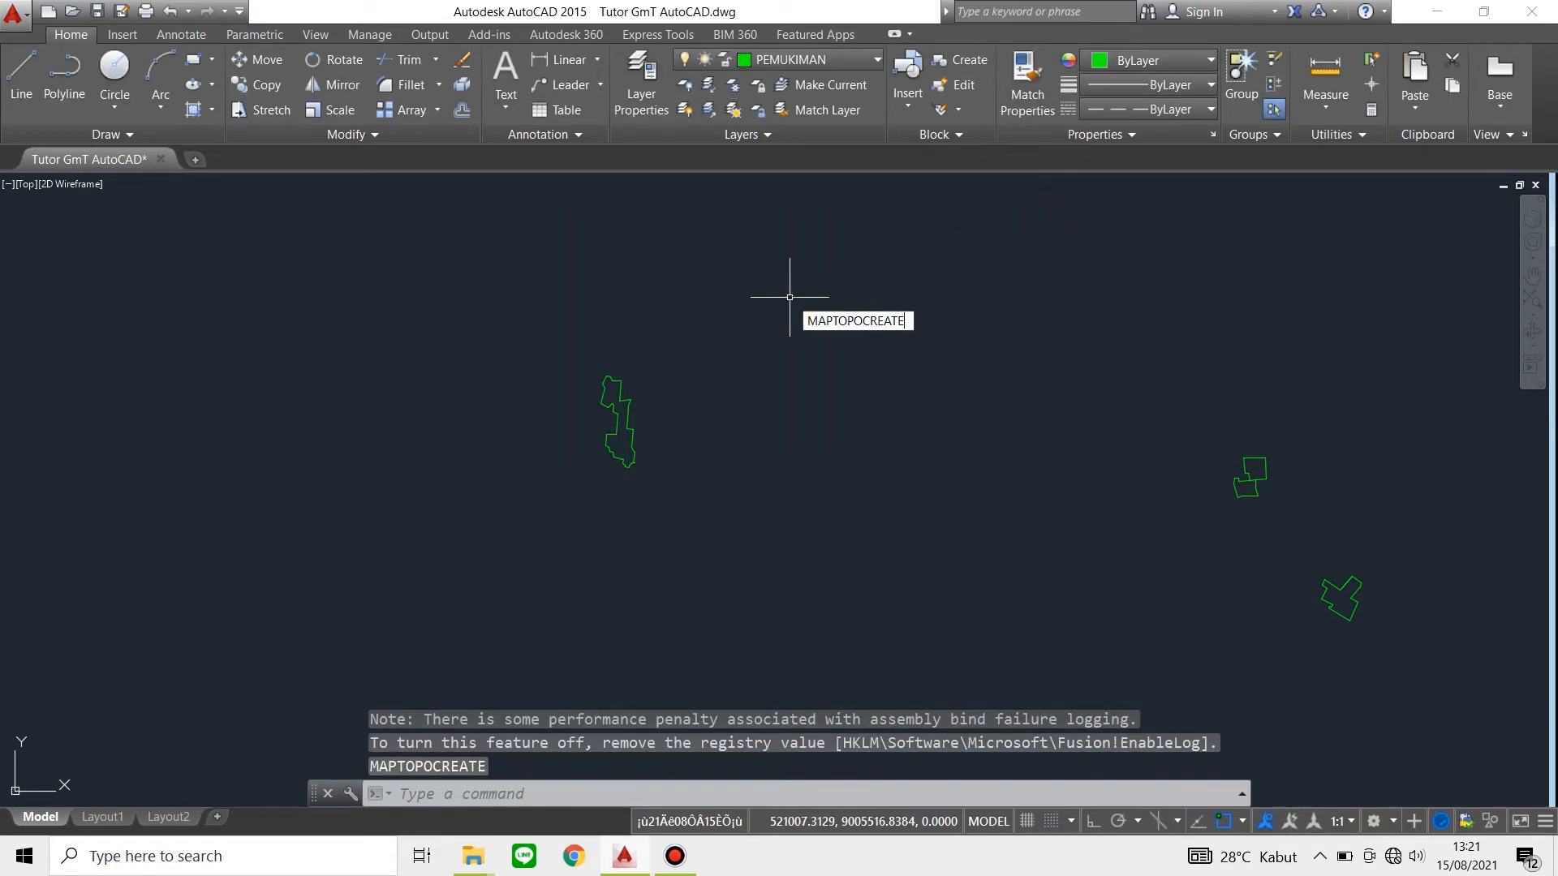
key("Return")
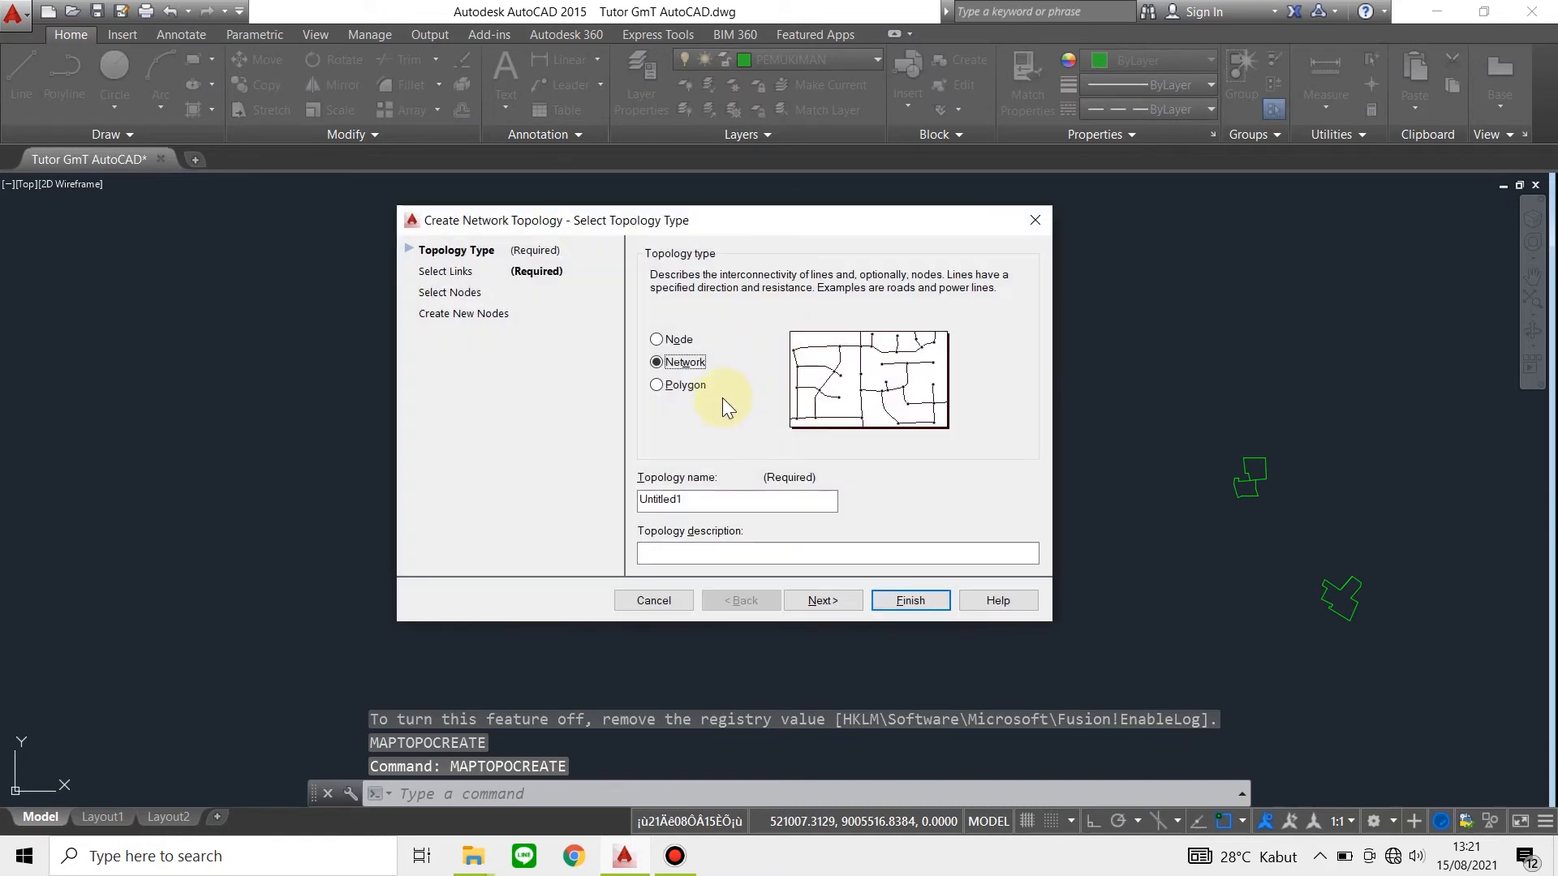
left_click(691, 388)
left_click(712, 499)
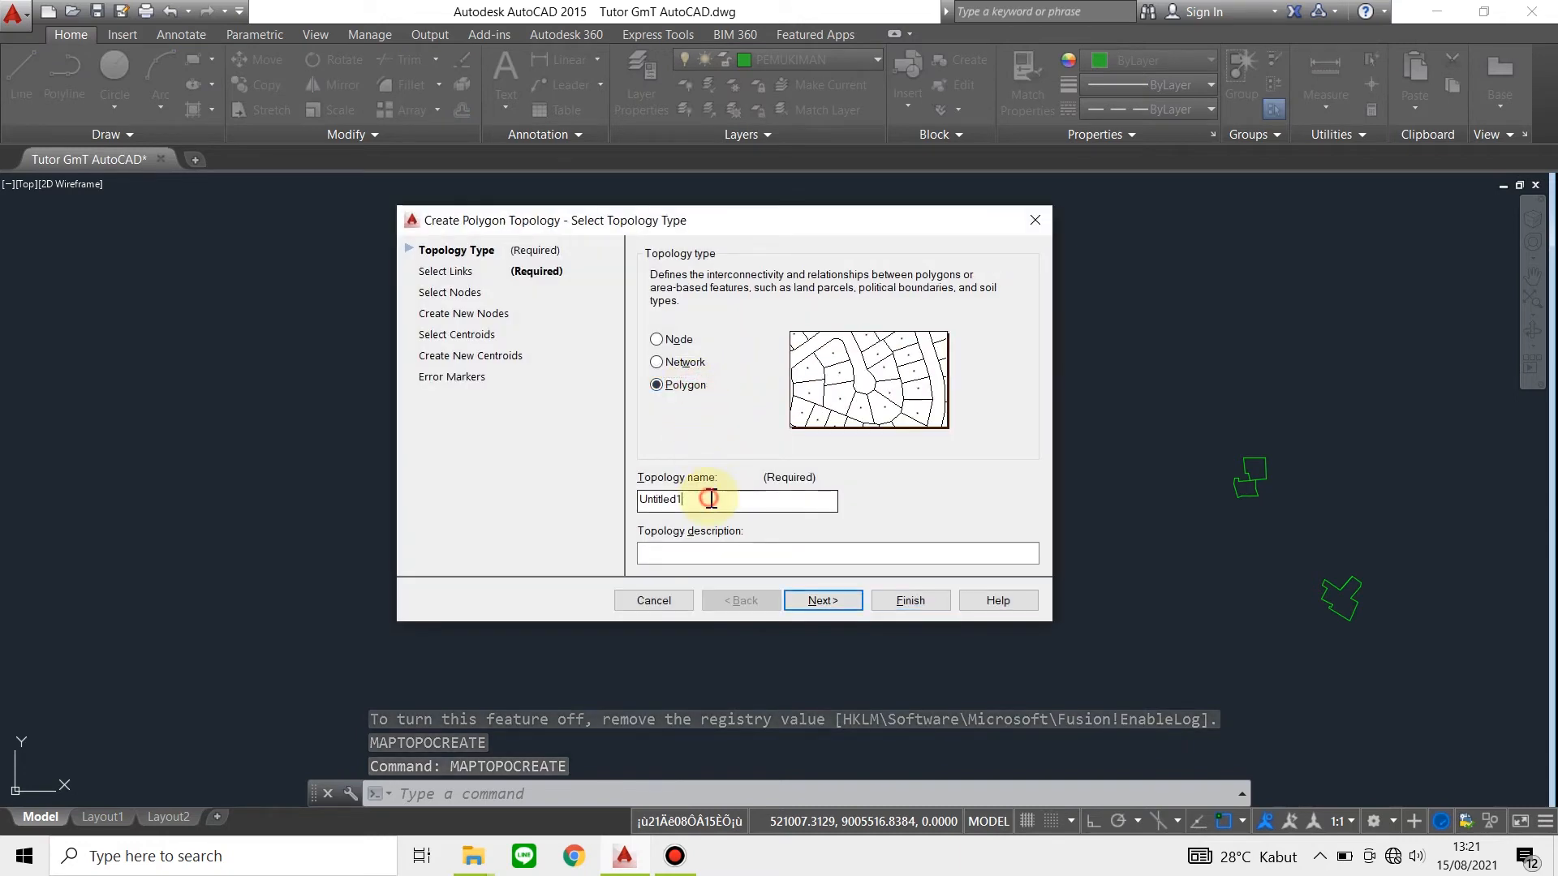
type("PEMUKIMAN")
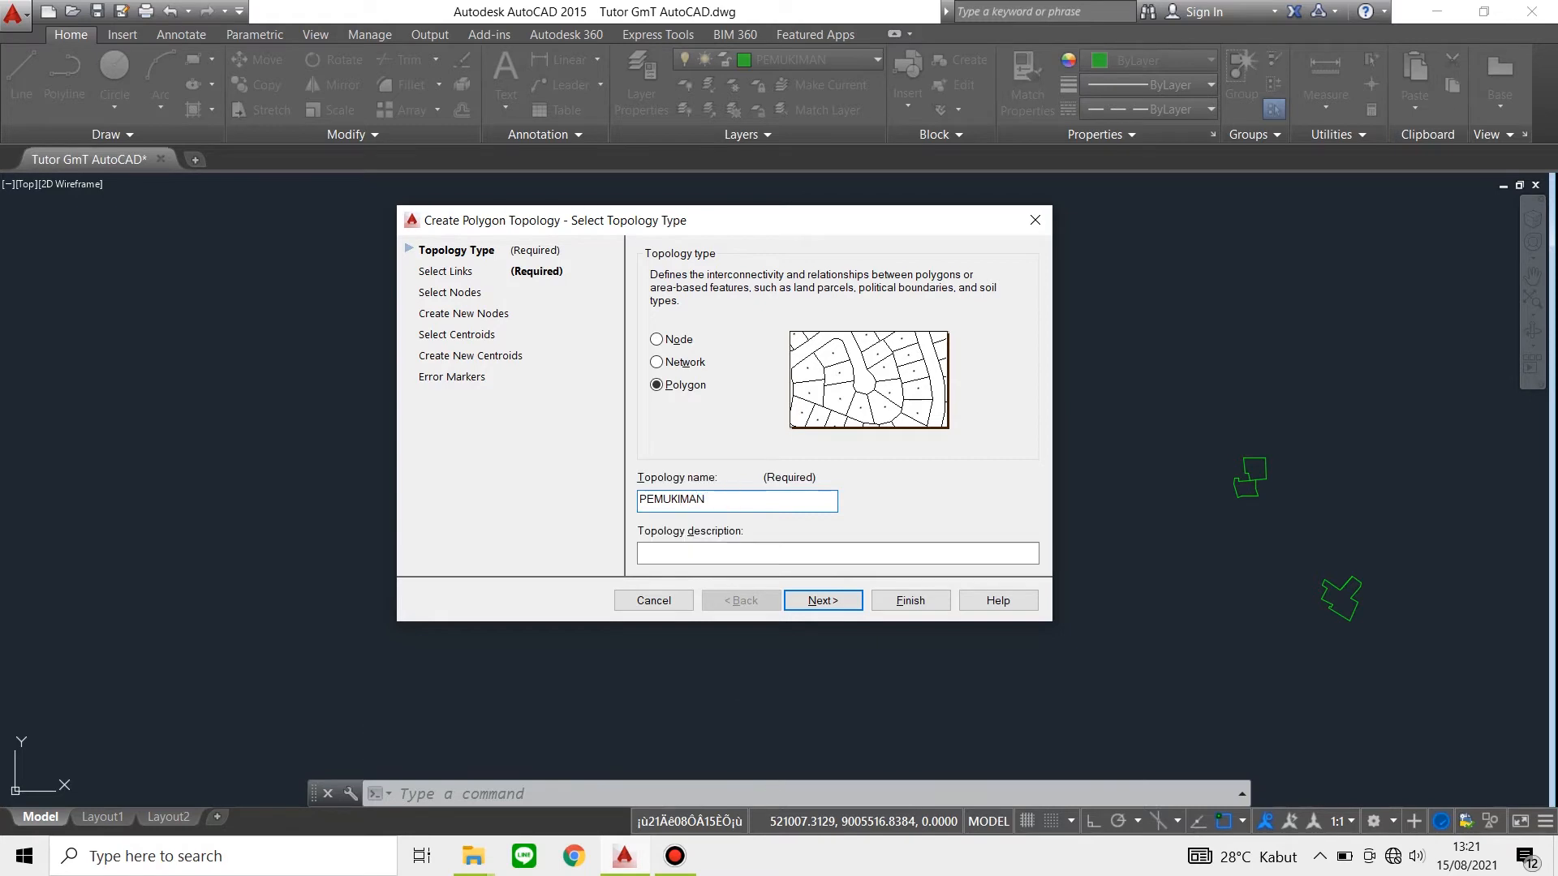
key("Return")
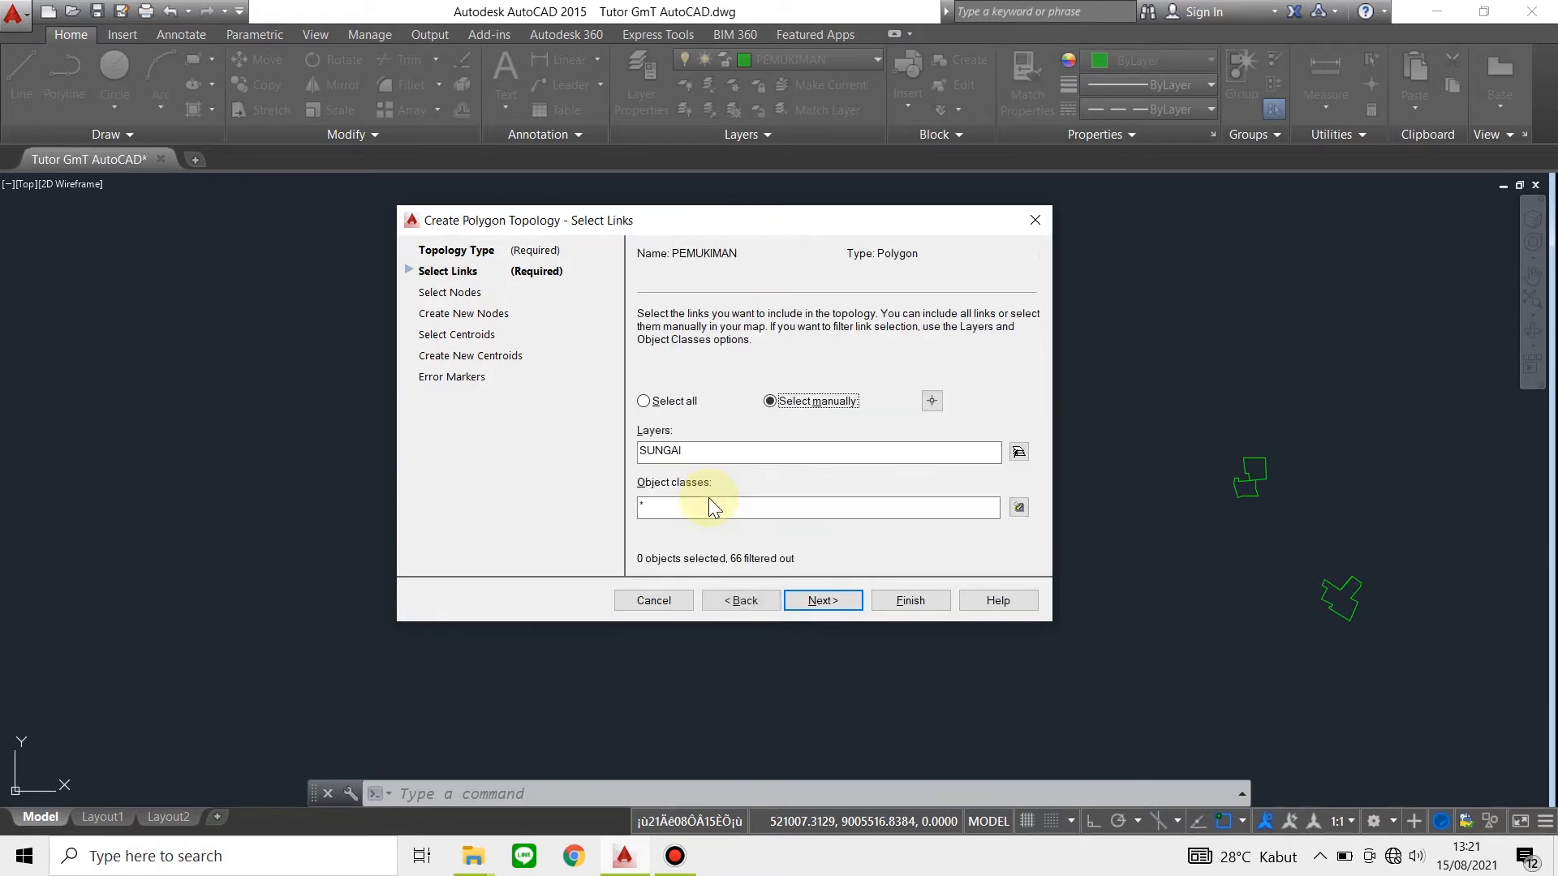
Limit the topology links to the PEMUKIMAN layer and manually window-select all the settlement outlines as links
left_click(1019, 453)
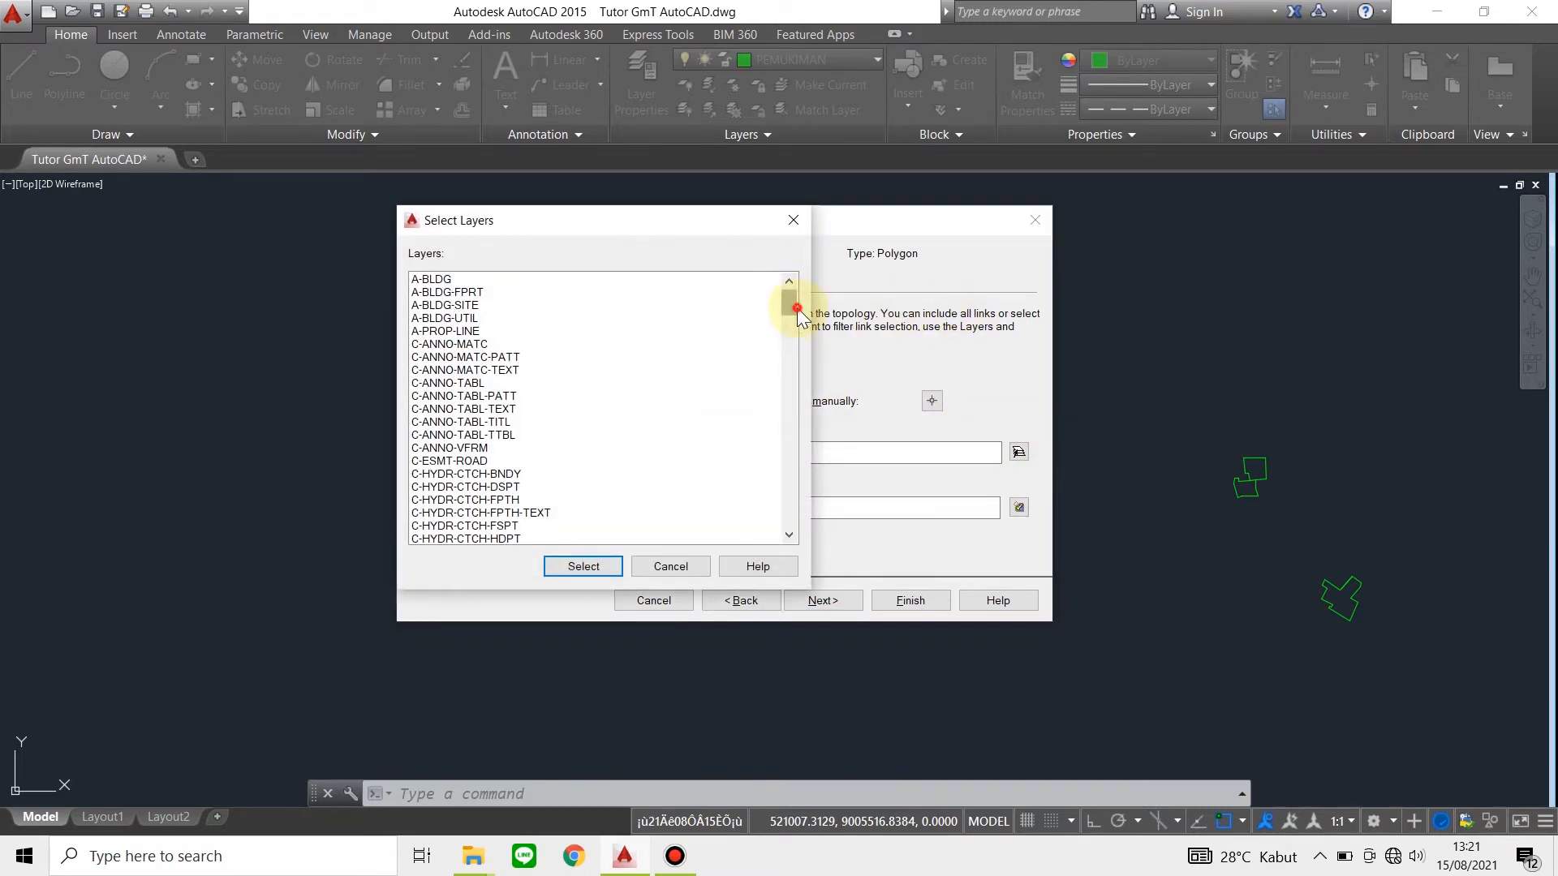
left_click_drag(790, 312, 782, 487)
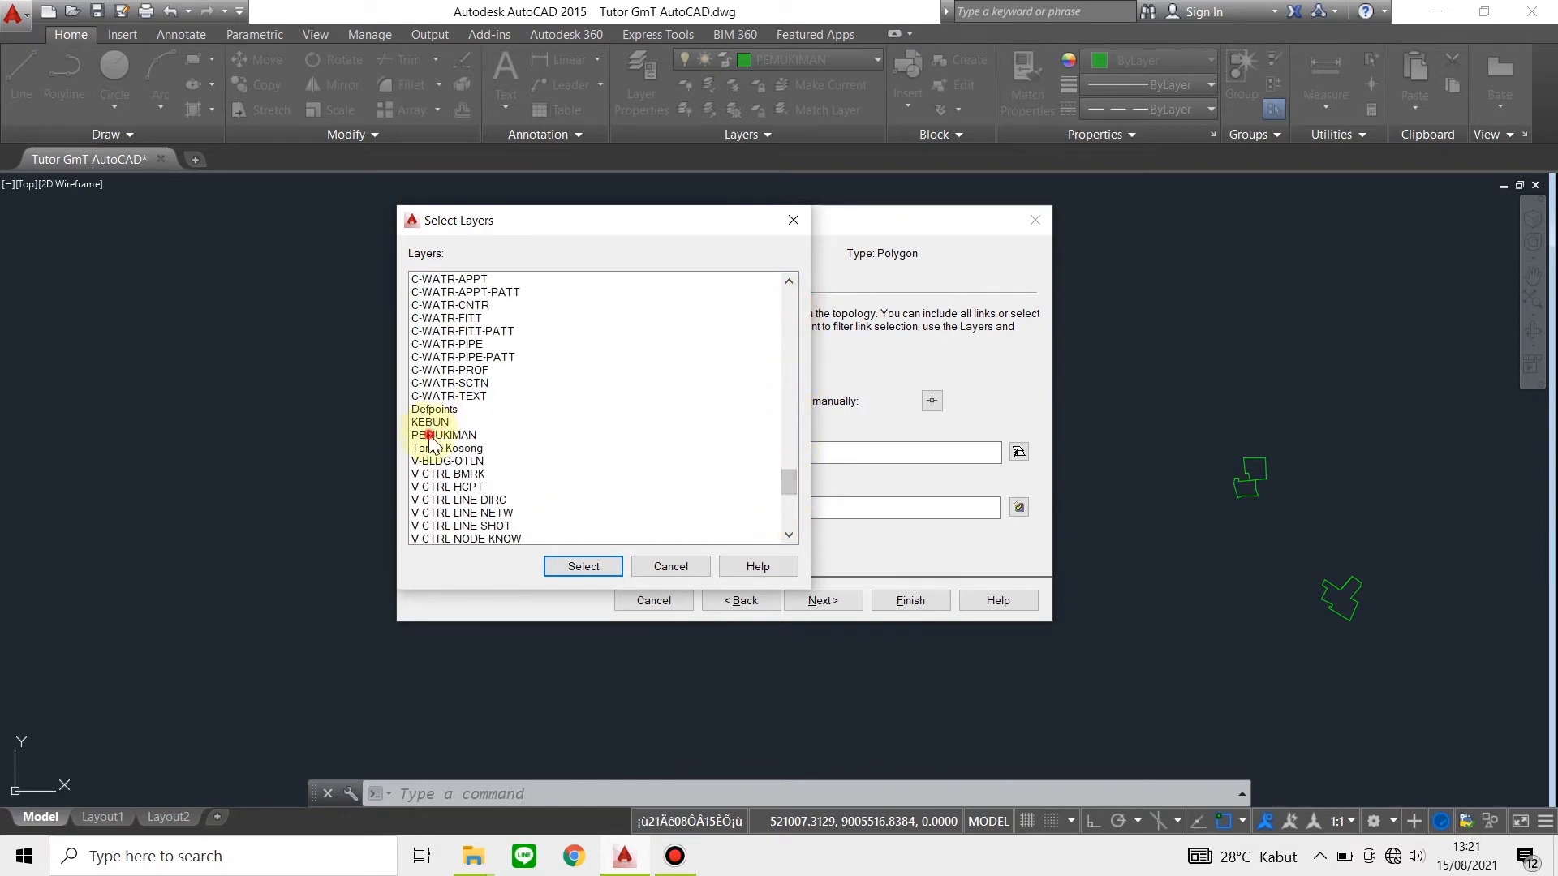
left_click(443, 435)
left_click(581, 566)
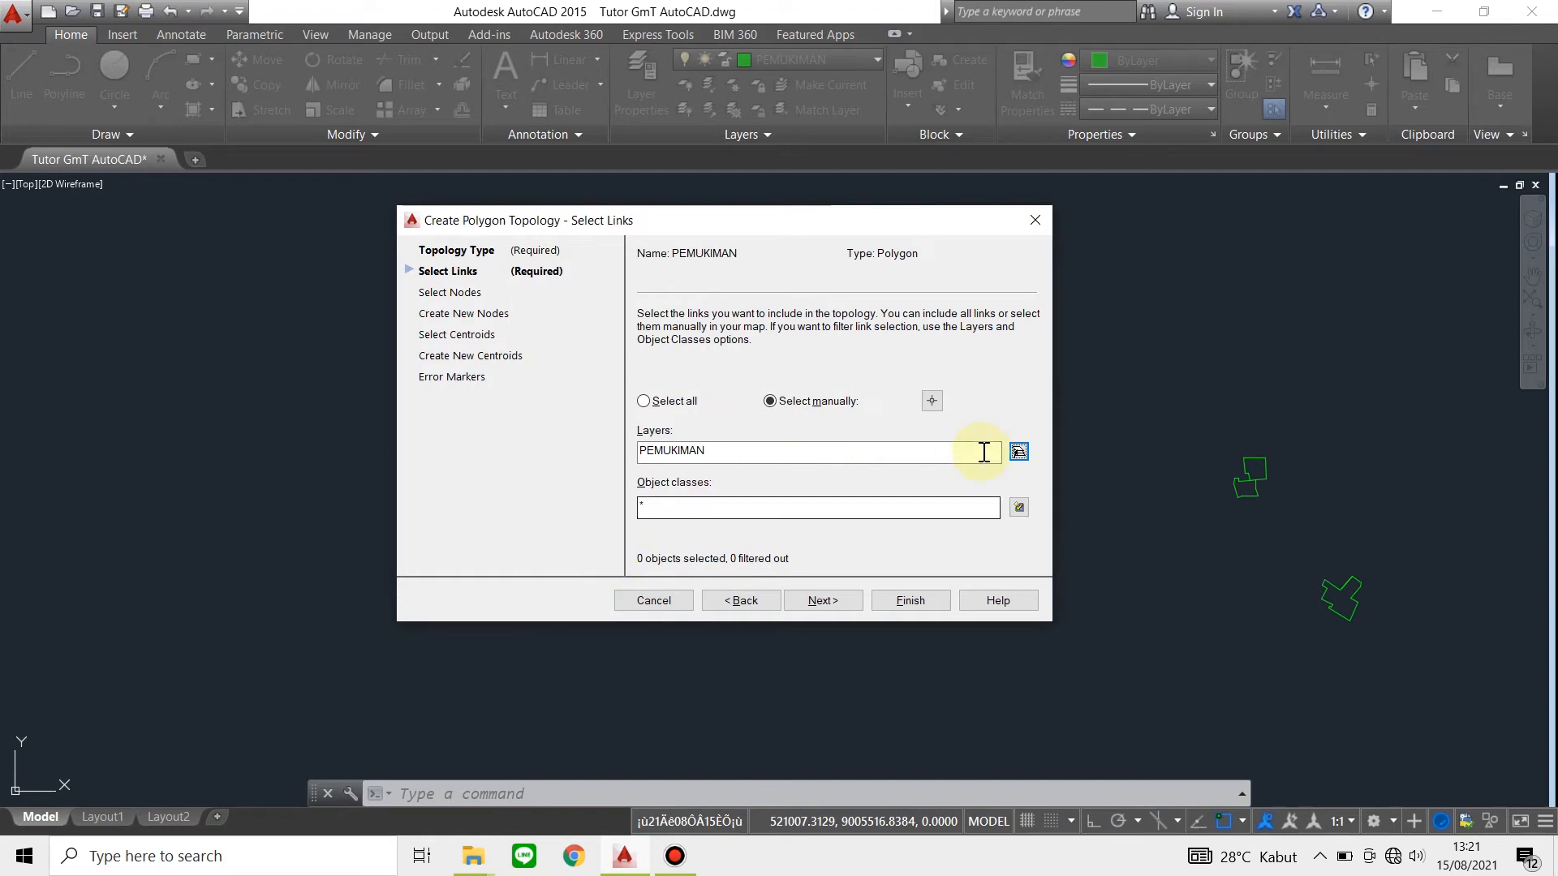
left_click(932, 400)
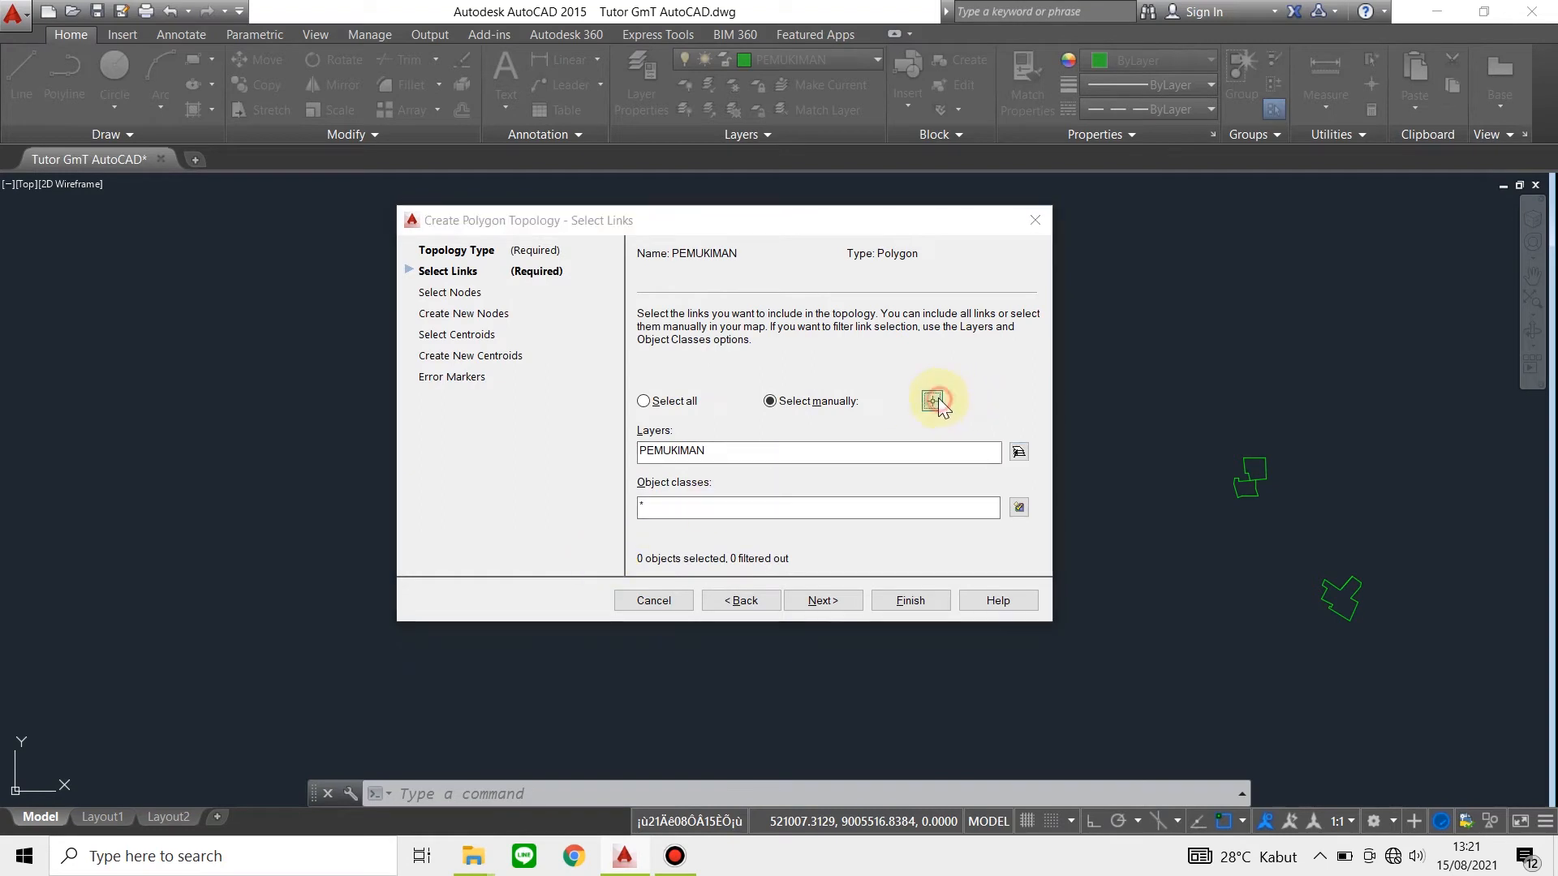
left_click(473, 270)
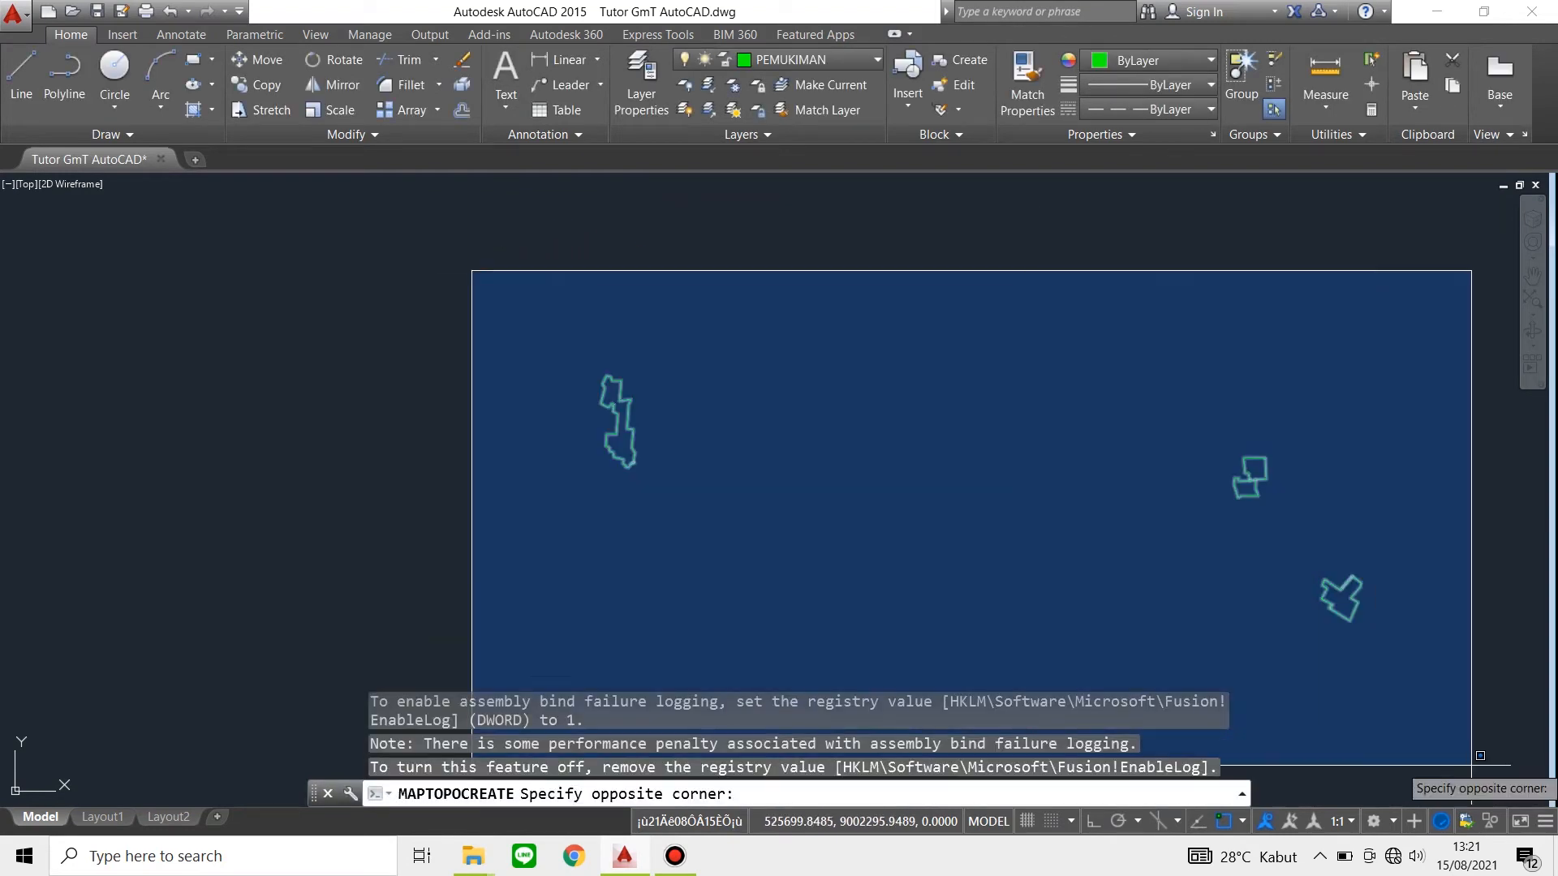
left_click(1487, 753)
right_click(1487, 753)
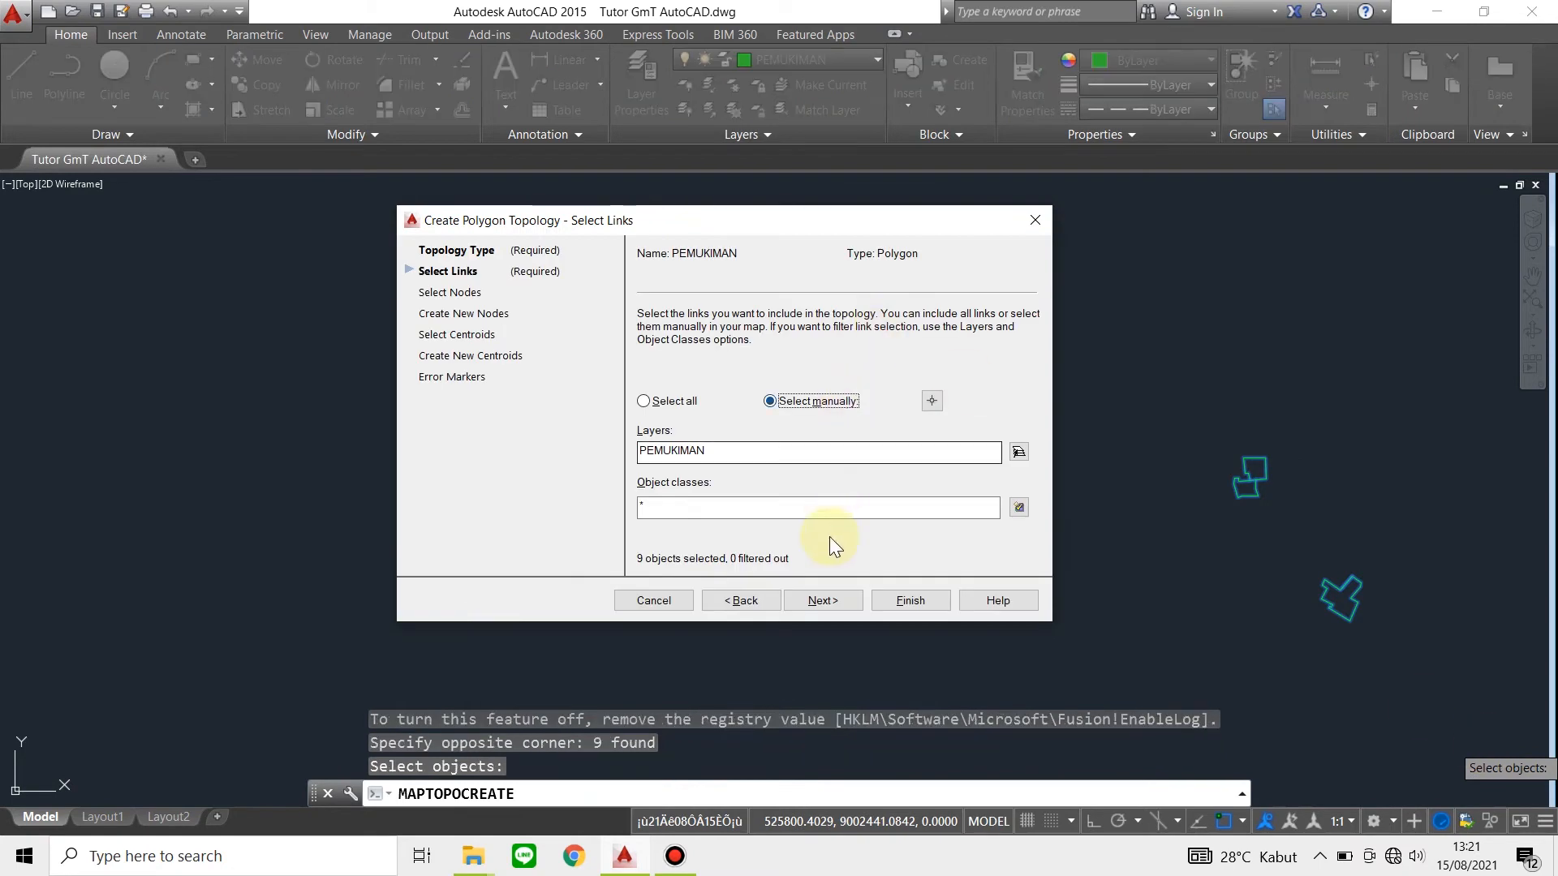
left_click(831, 599)
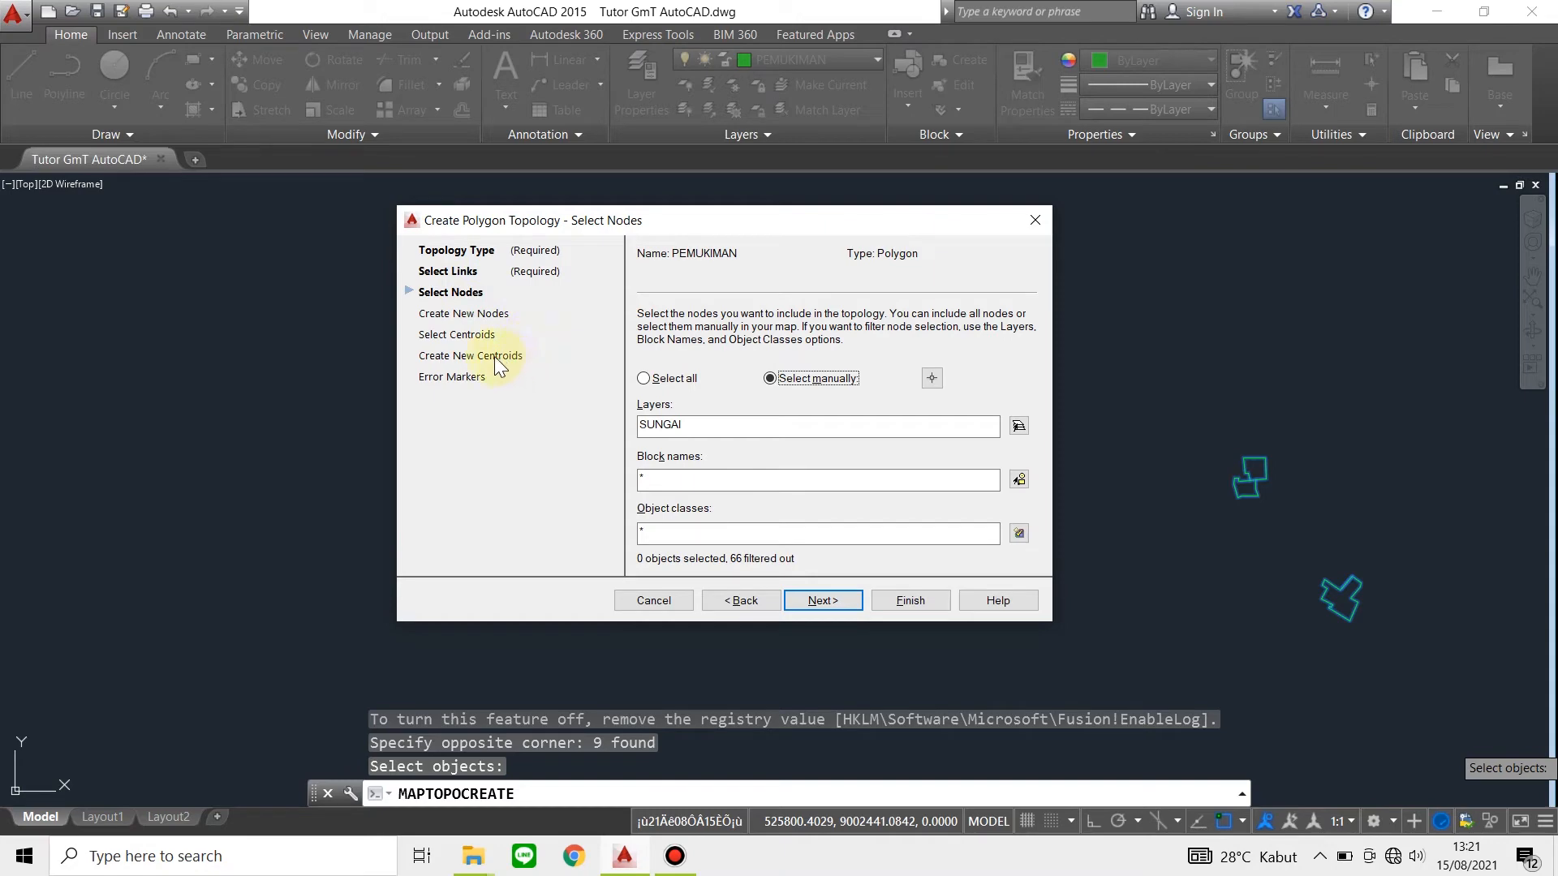
Filter the topology nodes to the PEMUKIMAN layer and manually window-select all the settlement outlines for node selection
left_click(1019, 426)
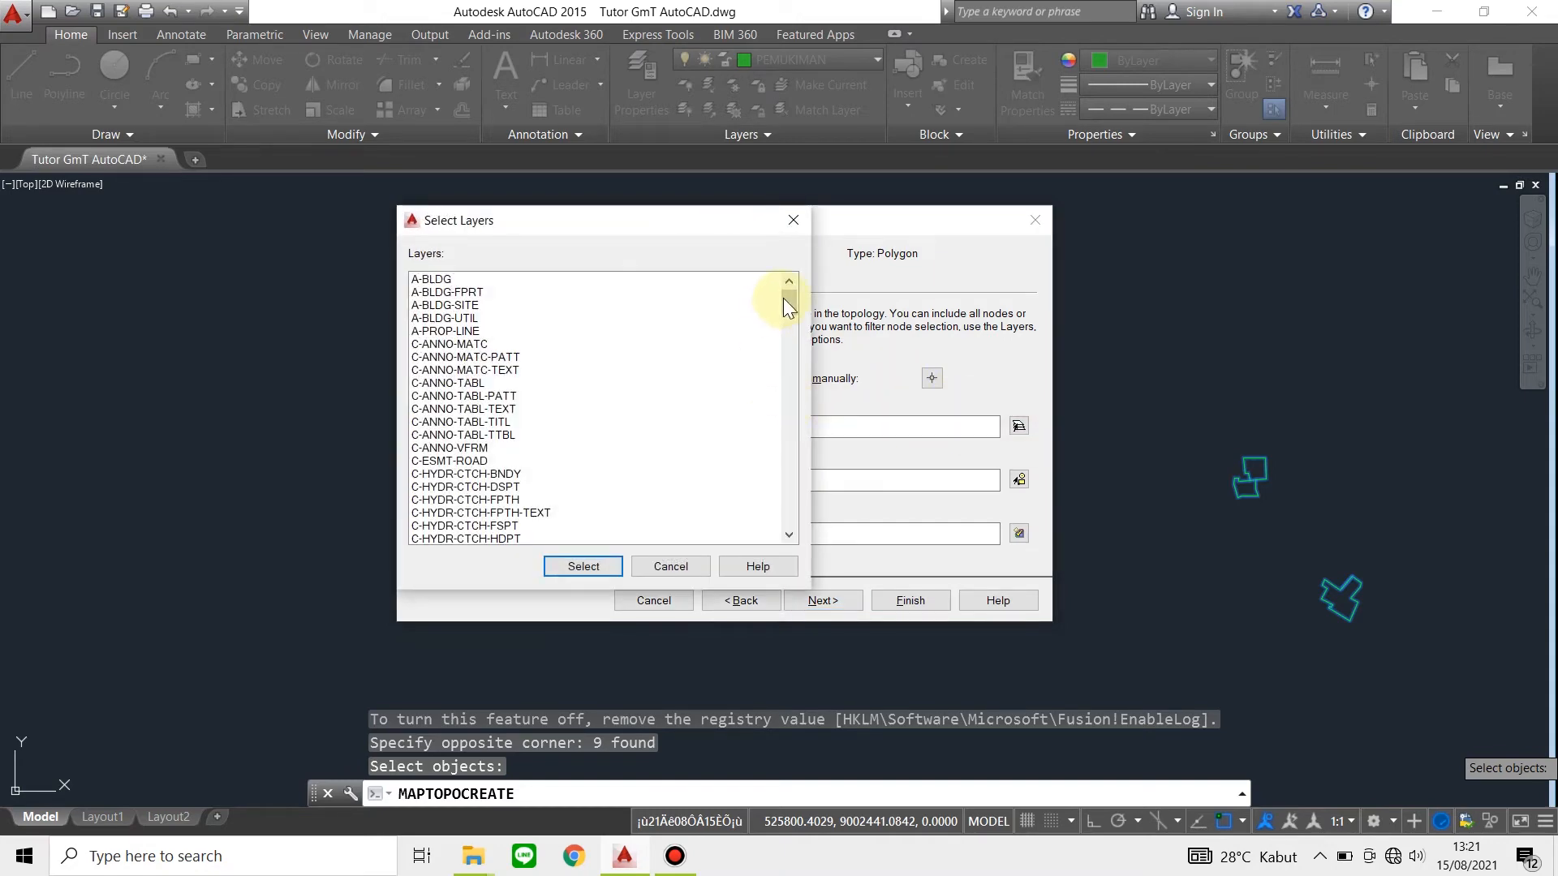
left_click_drag(784, 300, 788, 479)
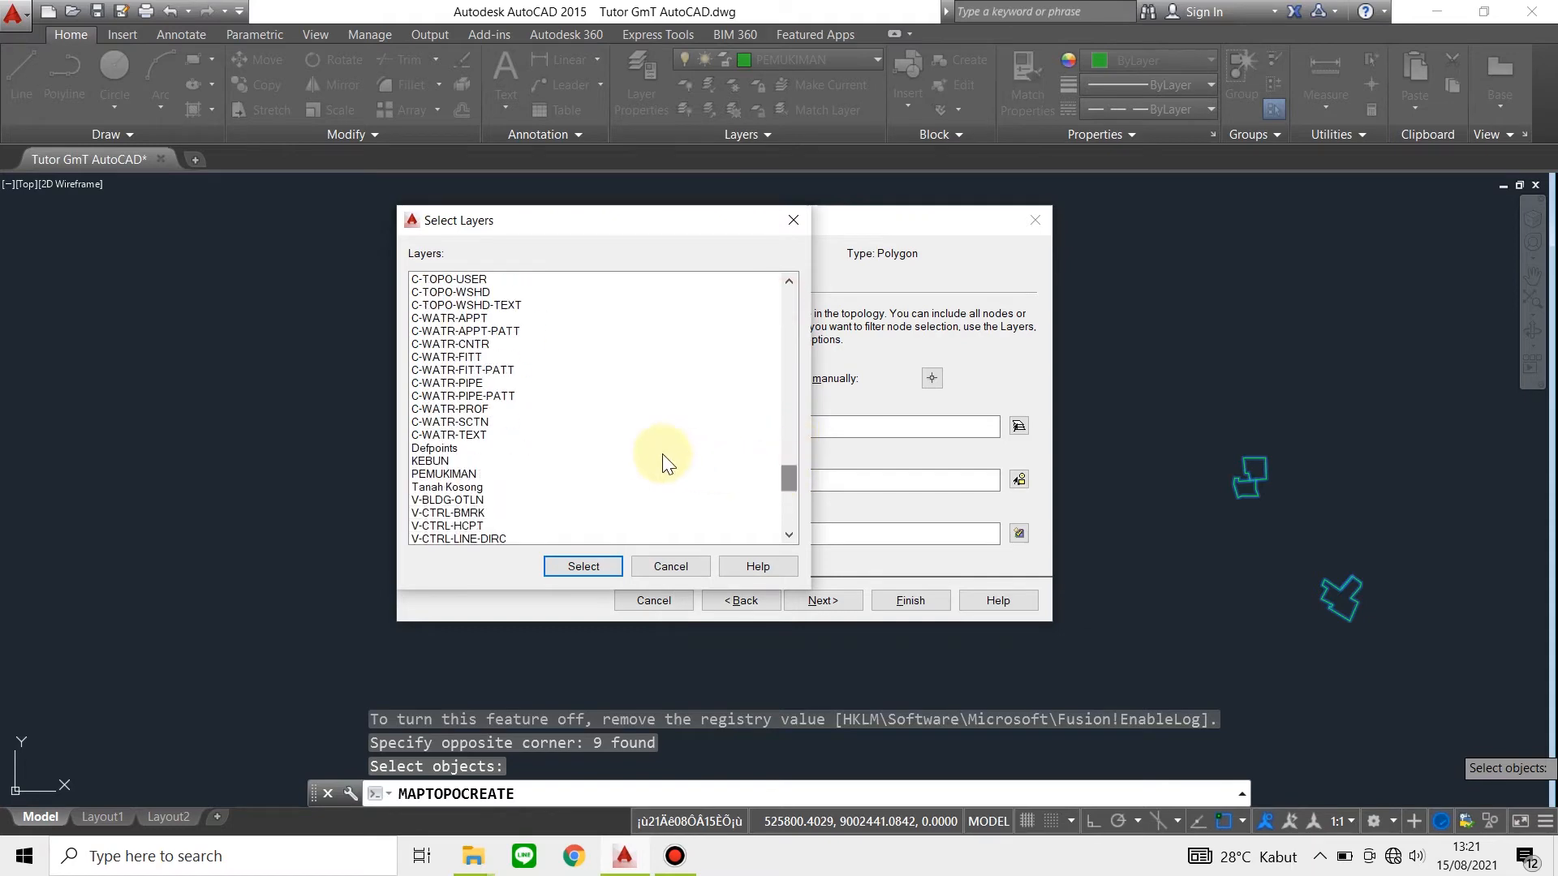
left_click(645, 474)
left_click(598, 566)
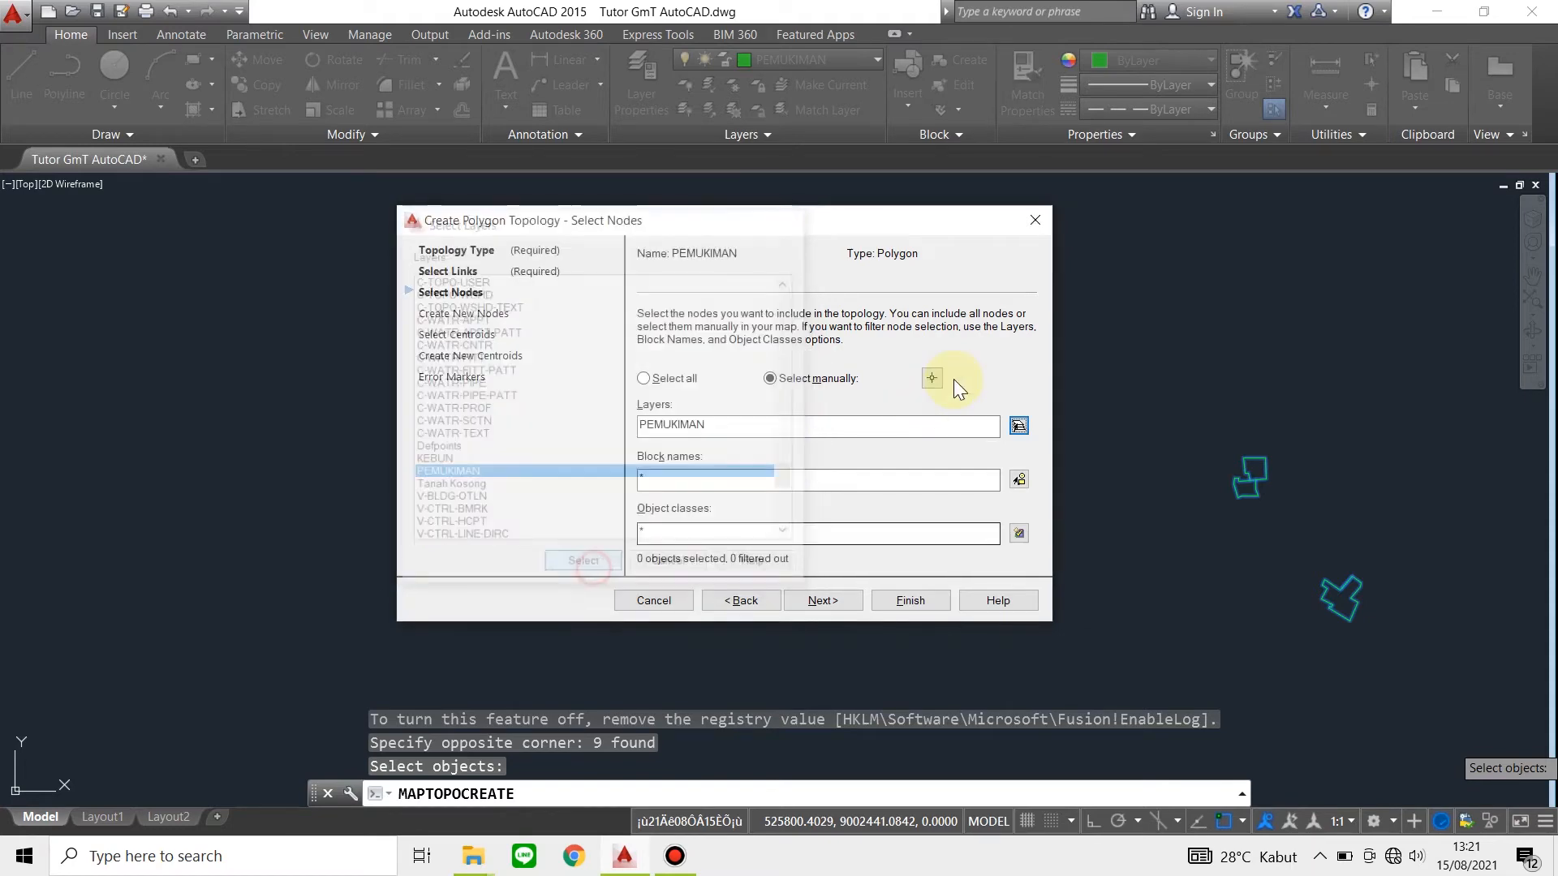
left_click(931, 378)
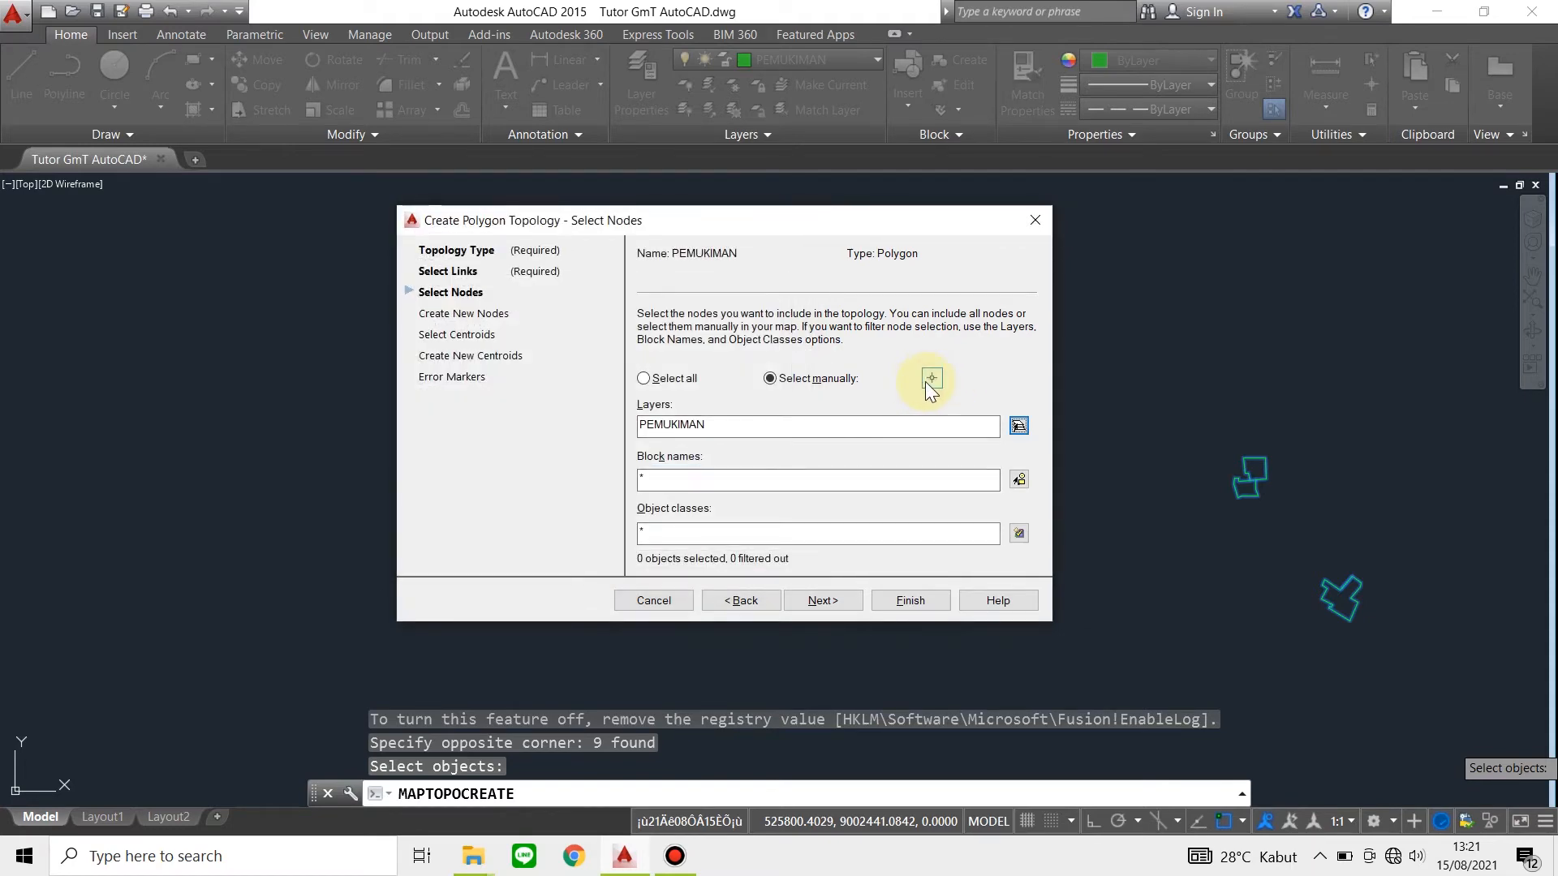
left_click(470, 294)
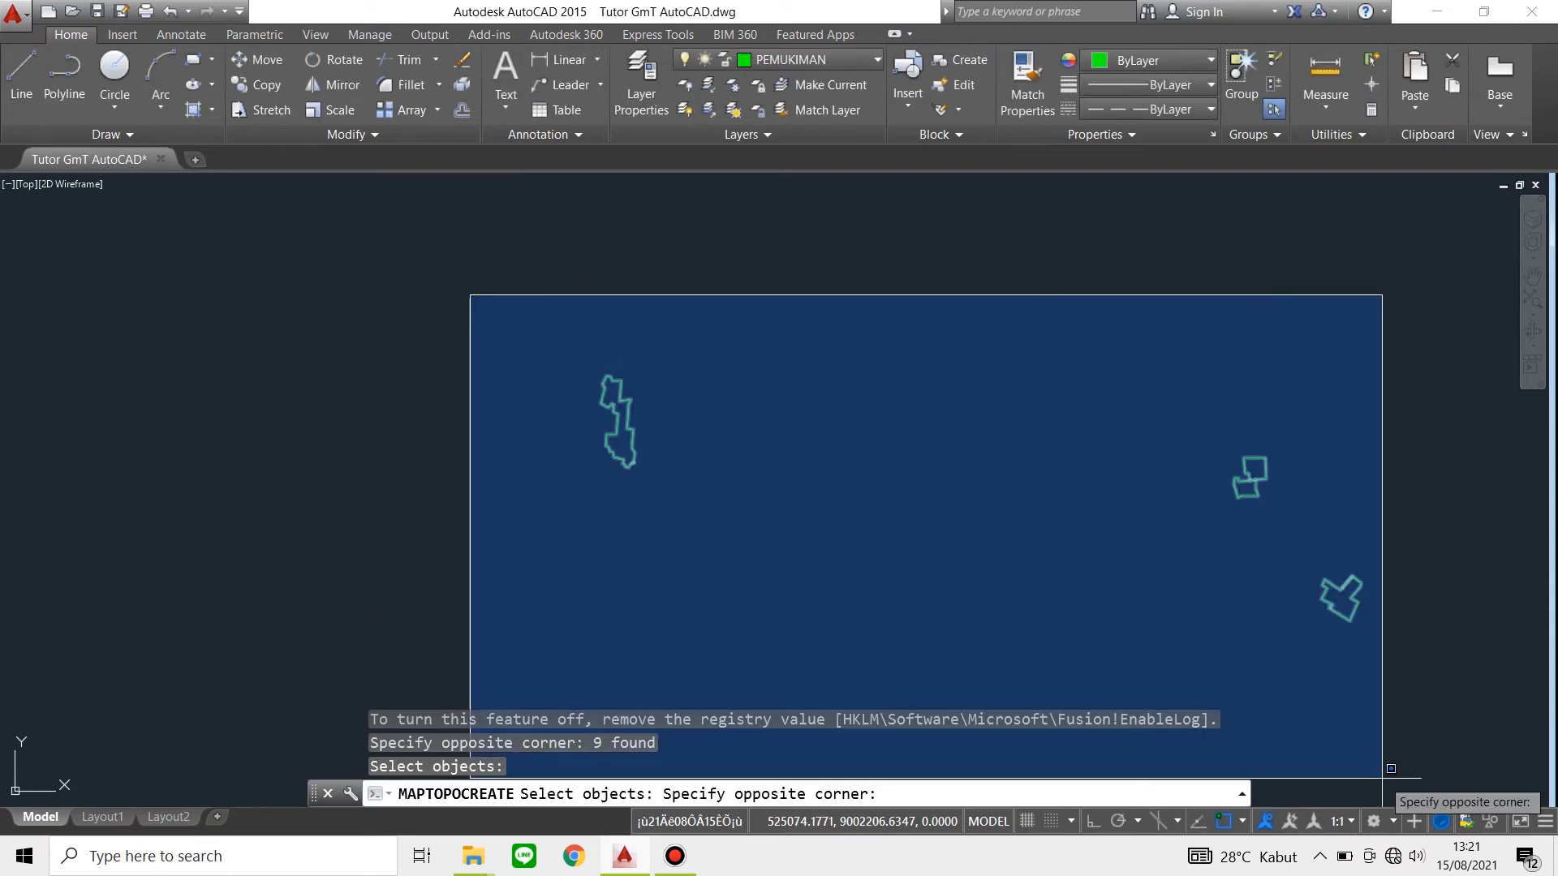
left_click(1426, 740)
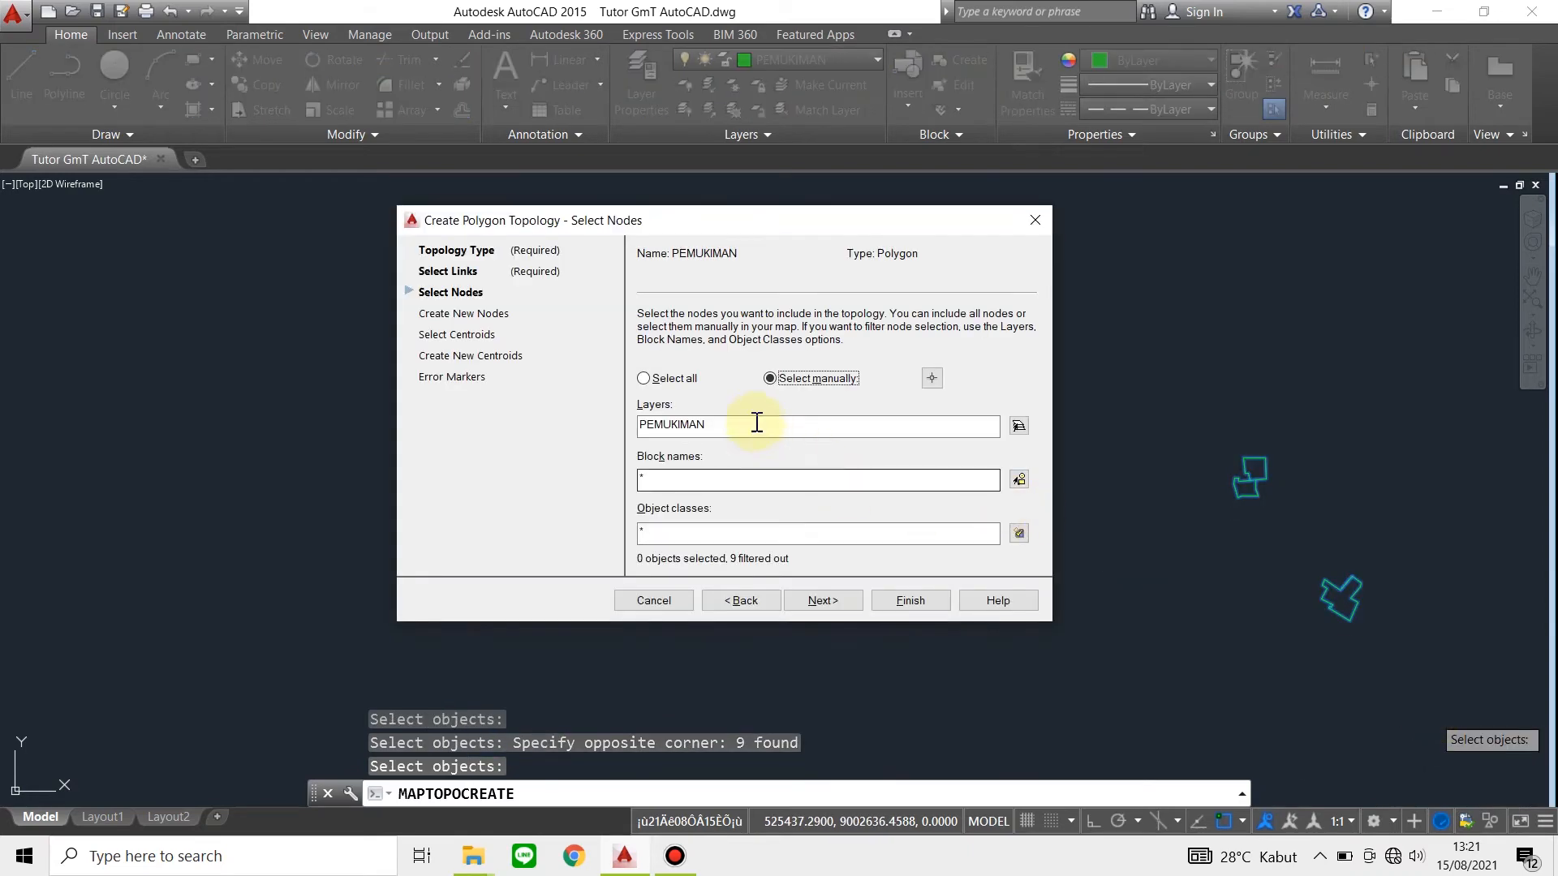
Set PEMUKIMAN as the layer on which new nodes are created
left_click(497, 313)
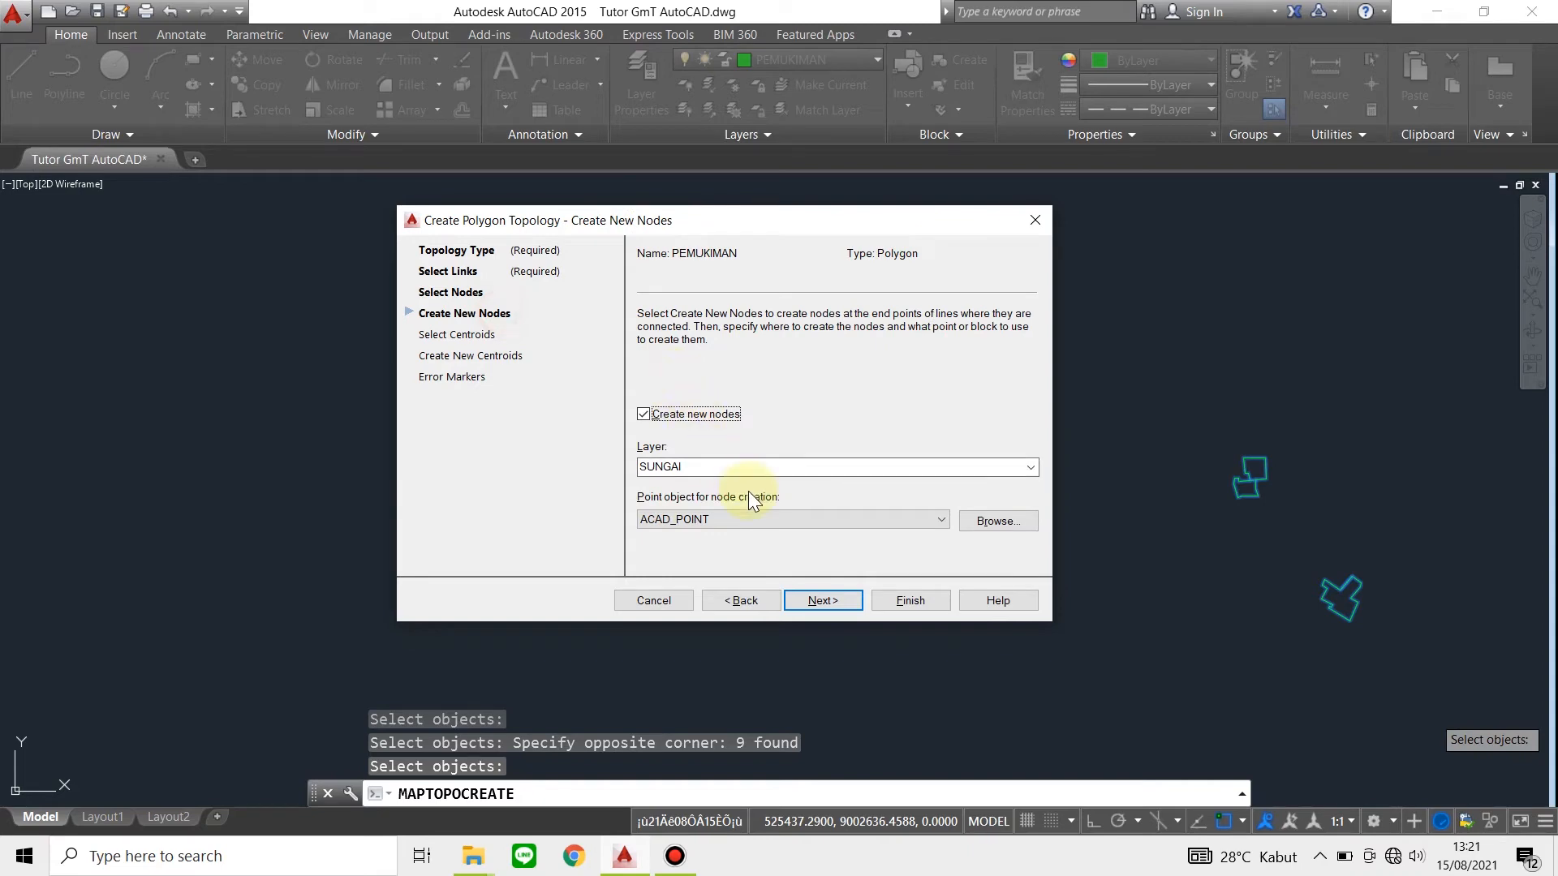
left_click(1030, 468)
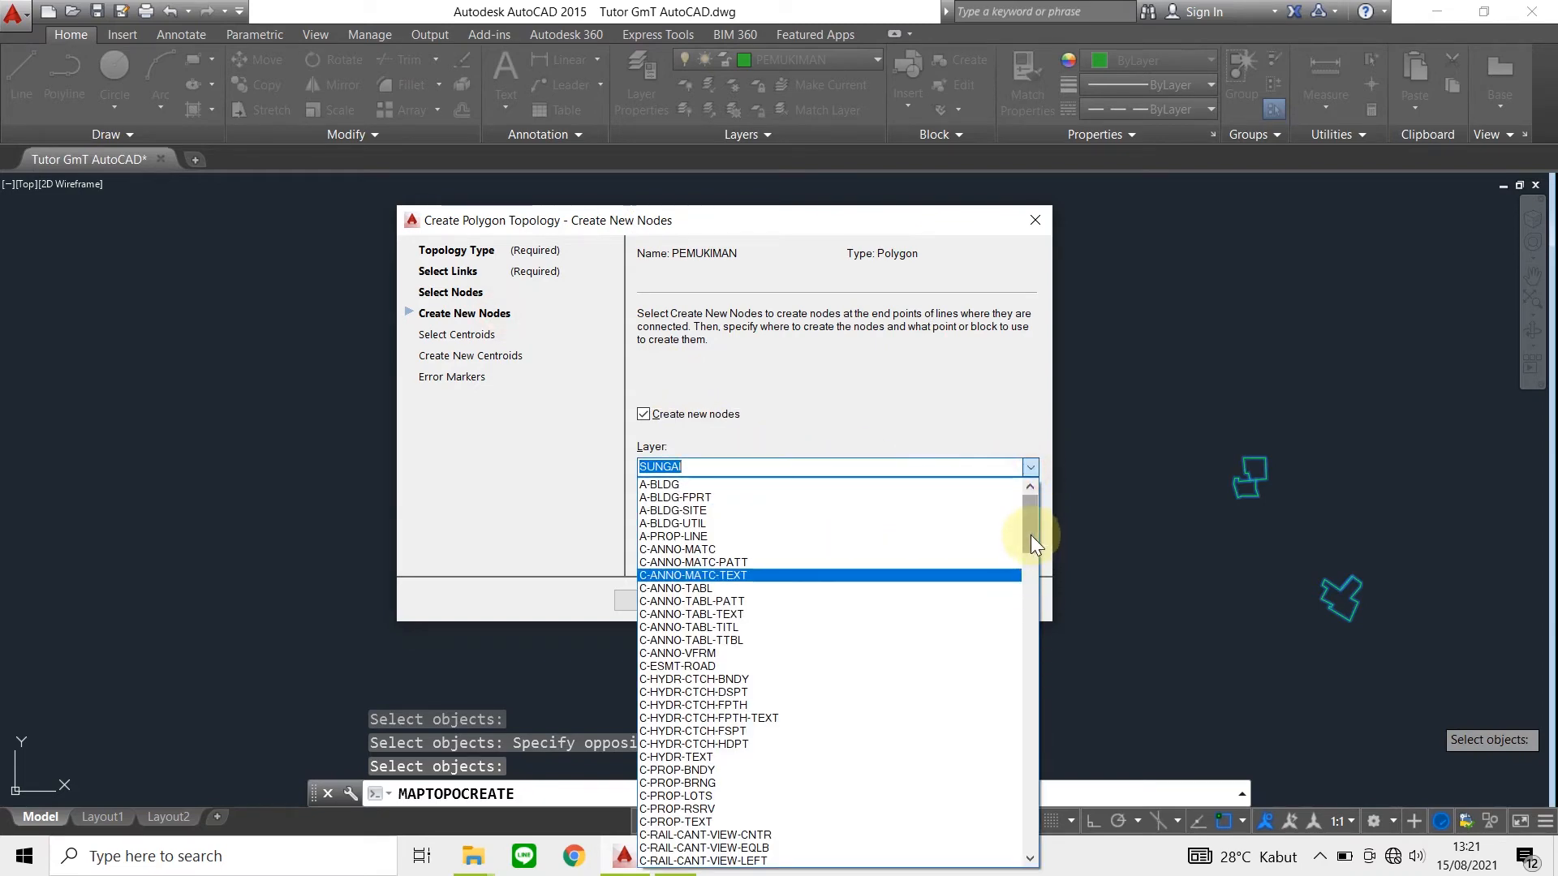
left_click_drag(1030, 534, 1035, 758)
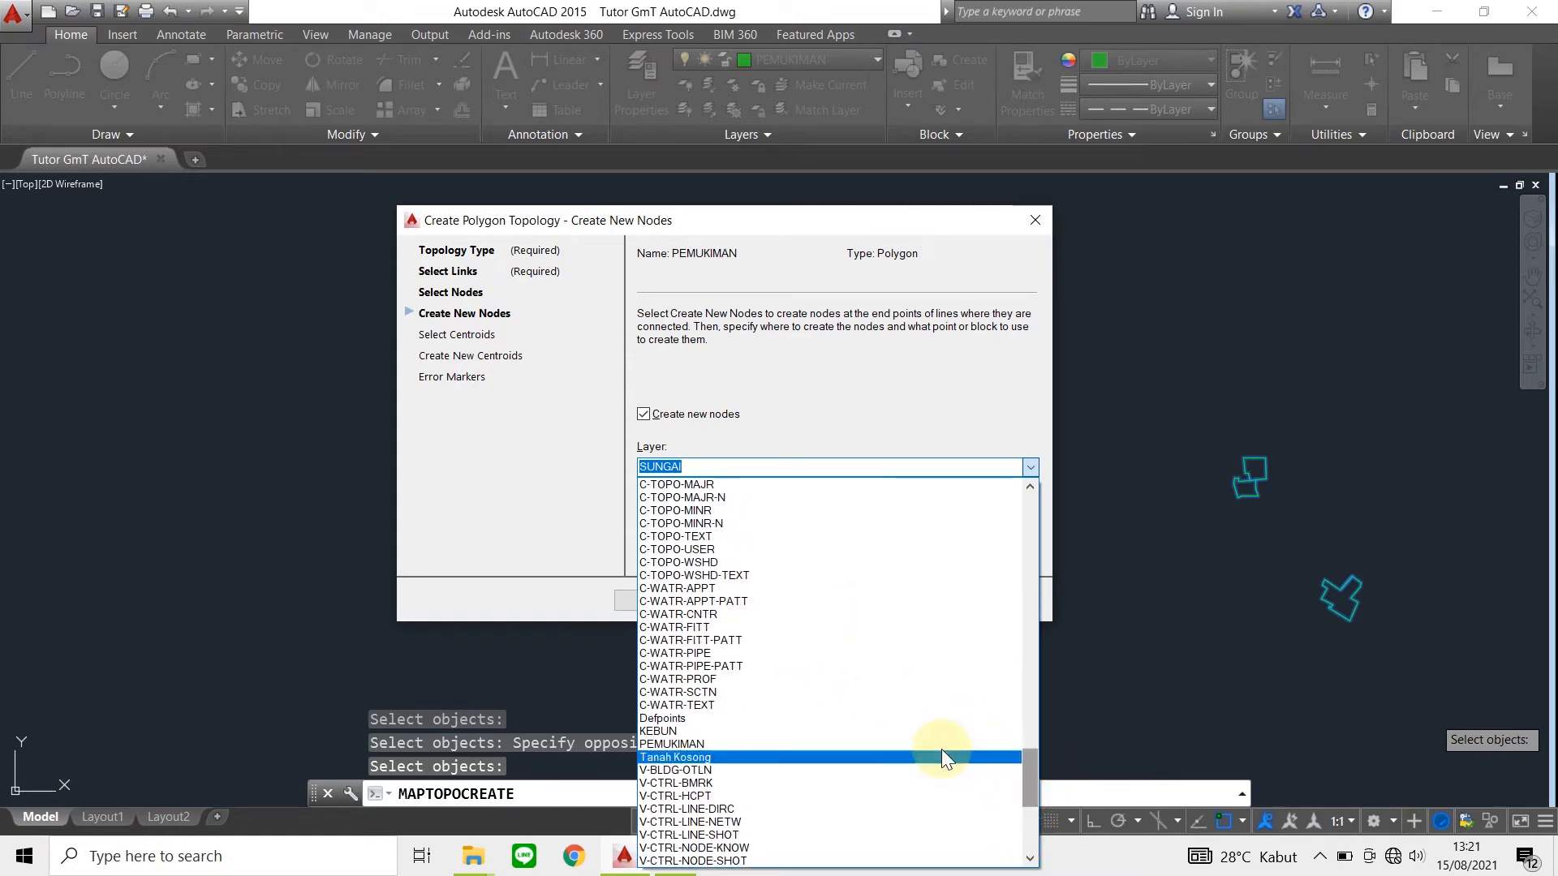
left_click(933, 744)
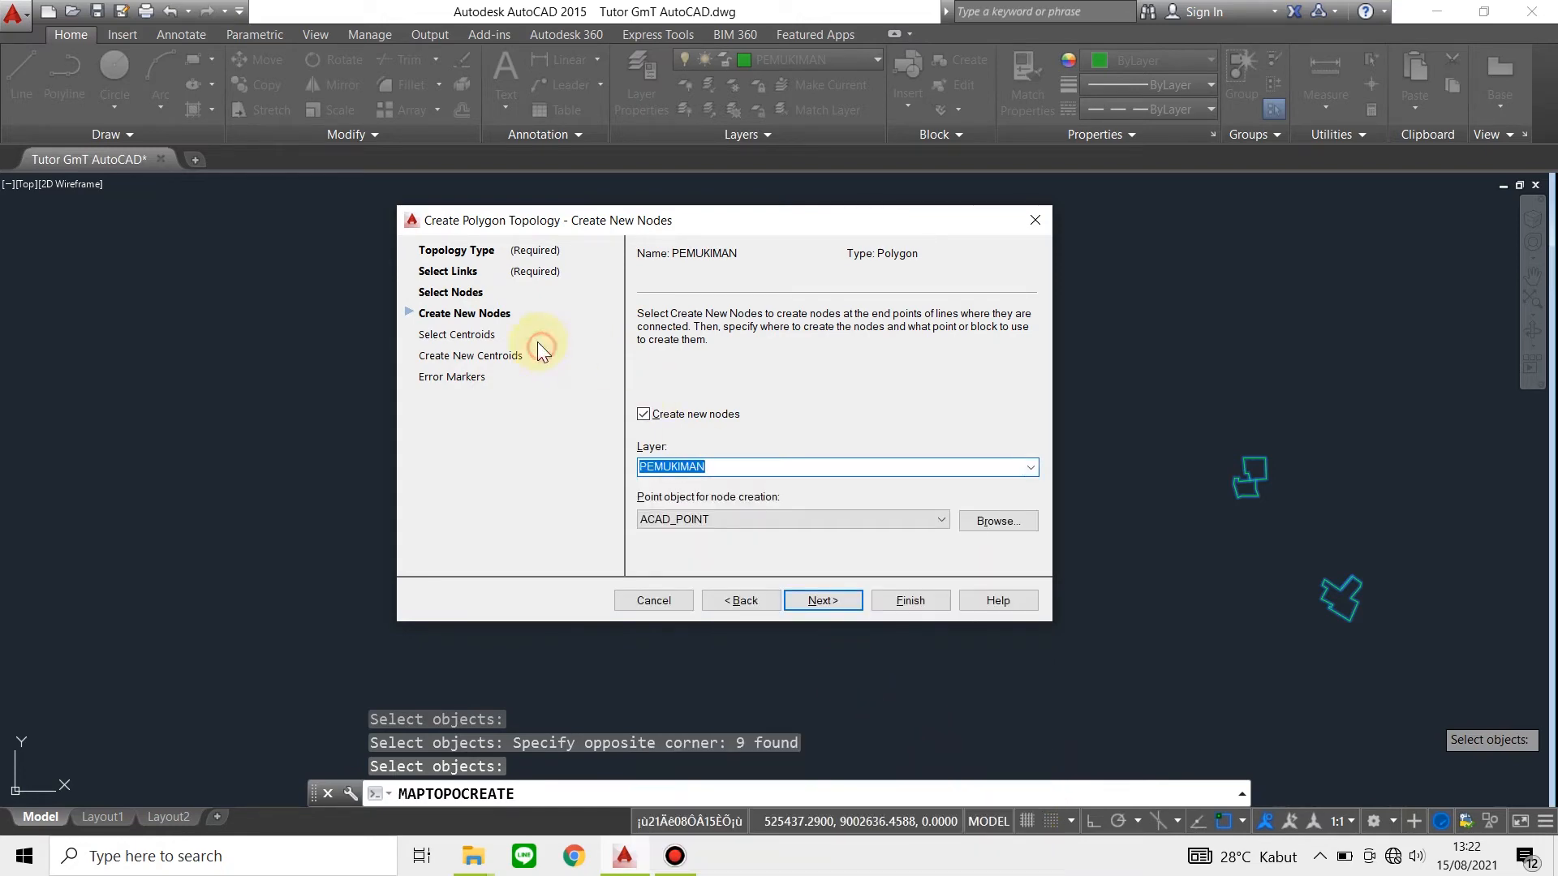
Window-select all the settlement outlines manually for the centroid selection and filter the centroids to the PEMUKIMAN layer
left_click(484, 334)
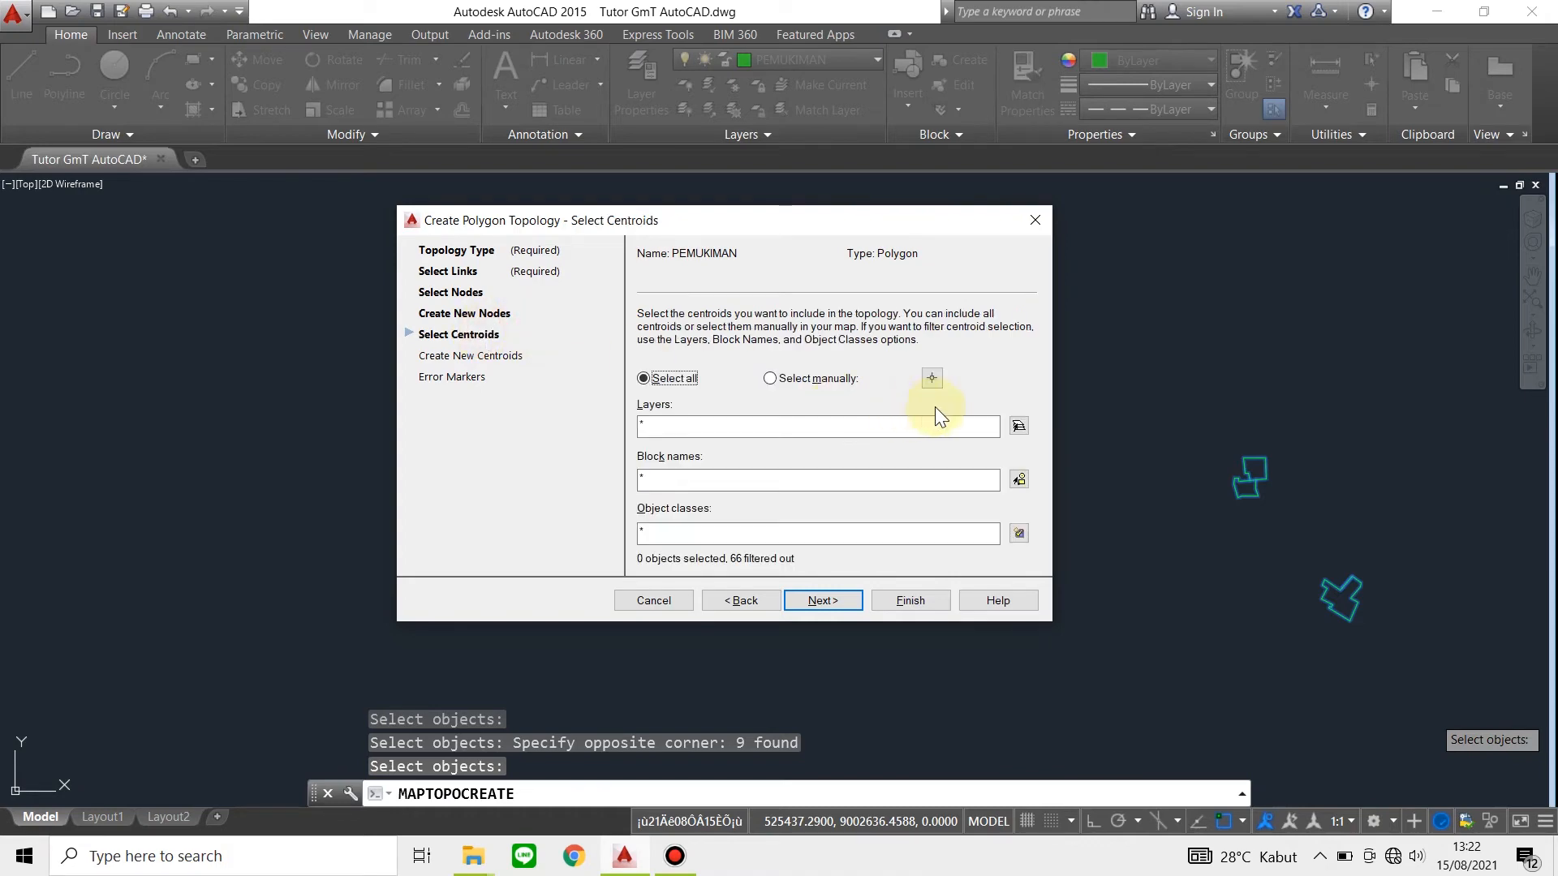
left_click(932, 378)
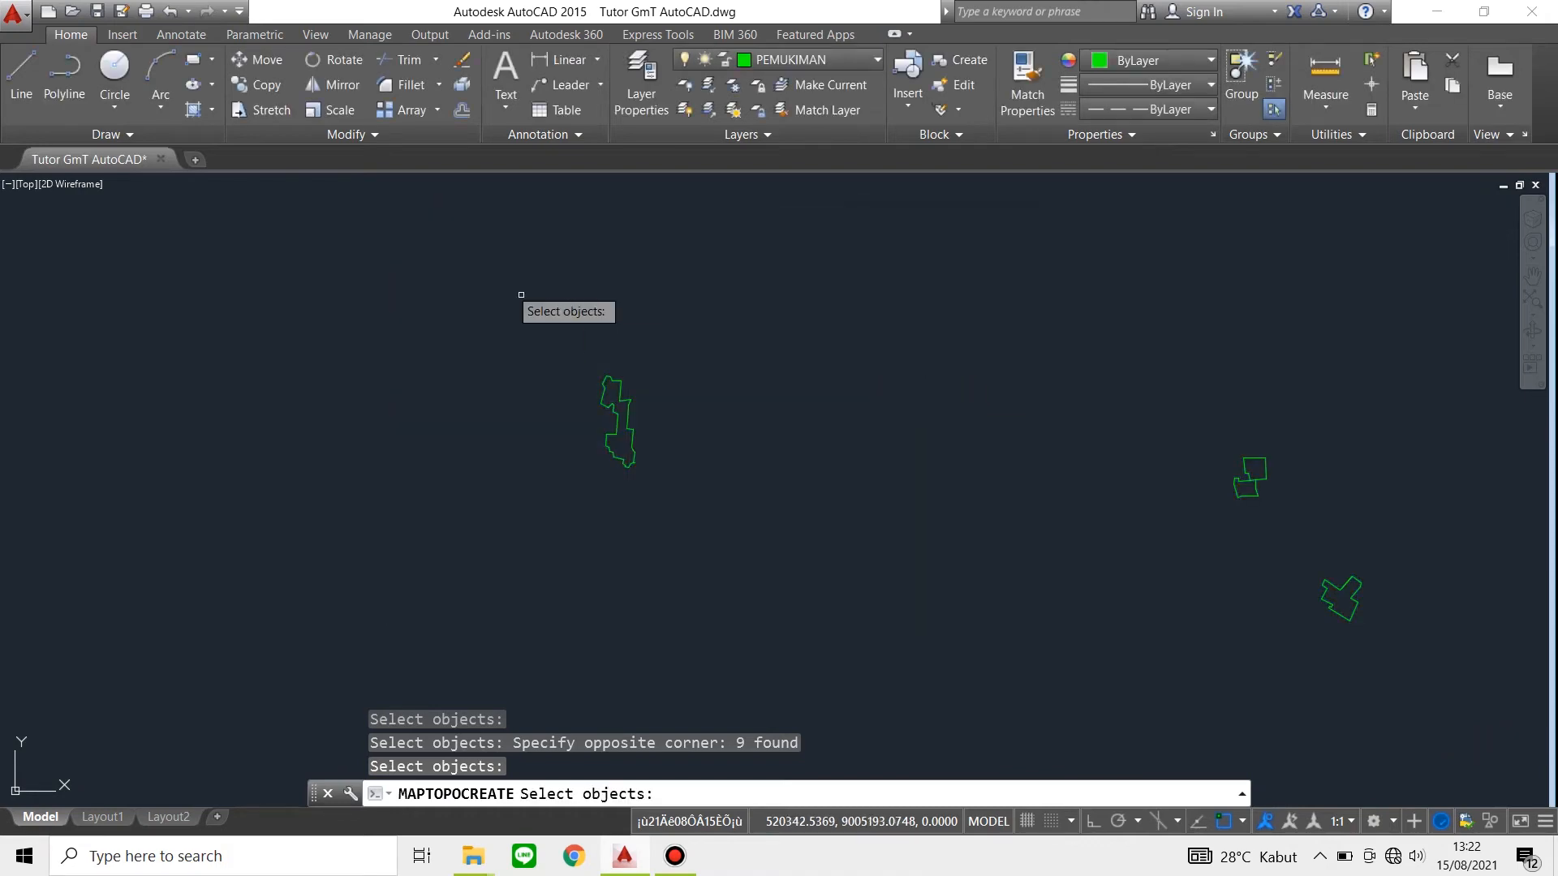
left_click(481, 273)
left_click(1379, 661)
key("Return")
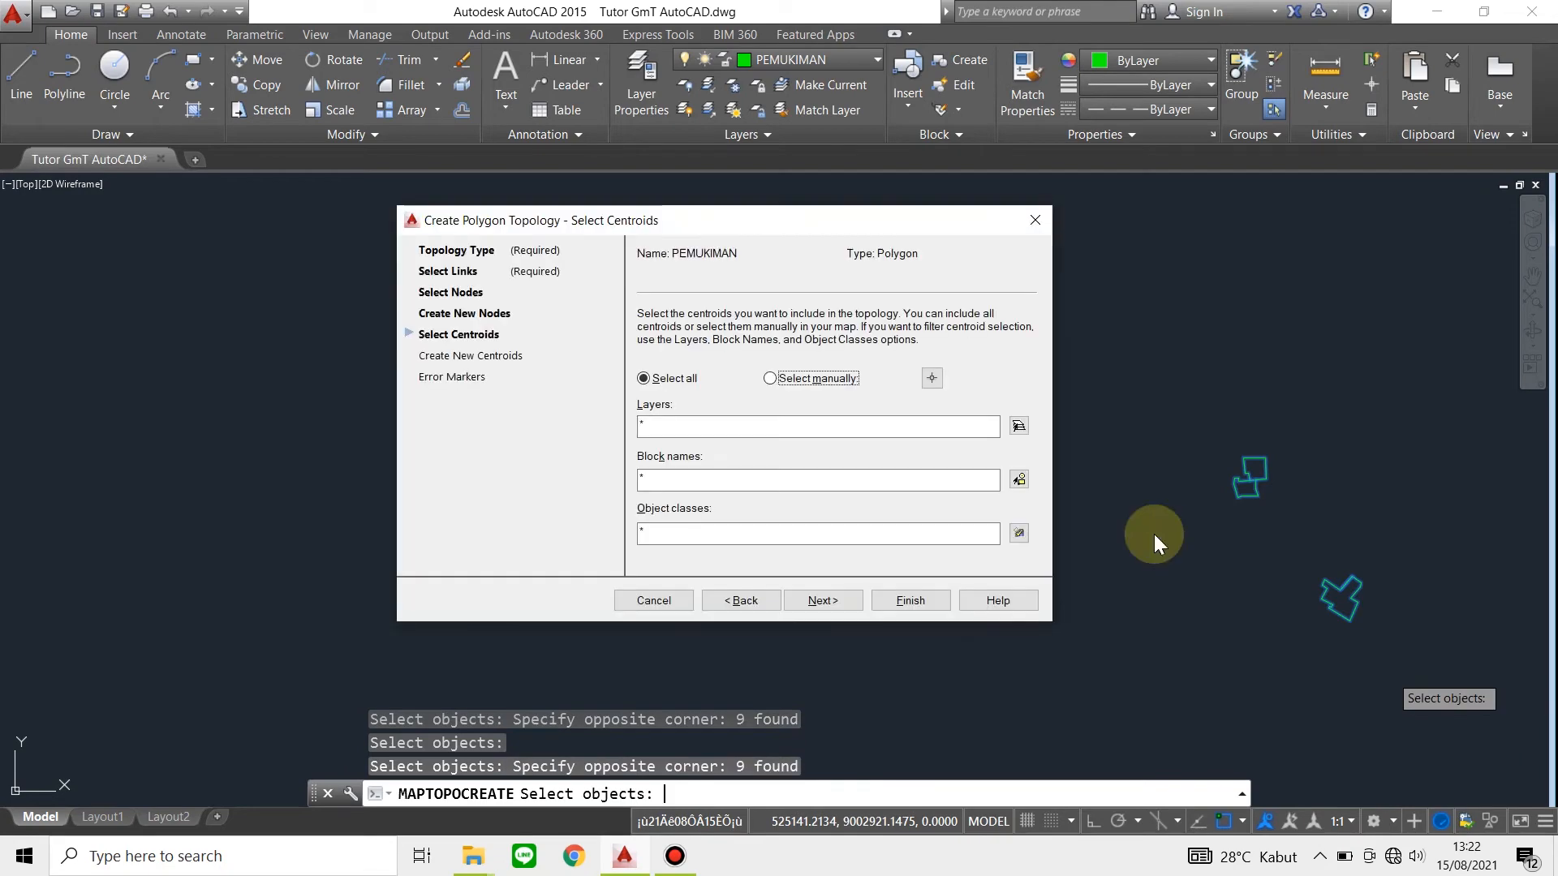
left_click(1019, 425)
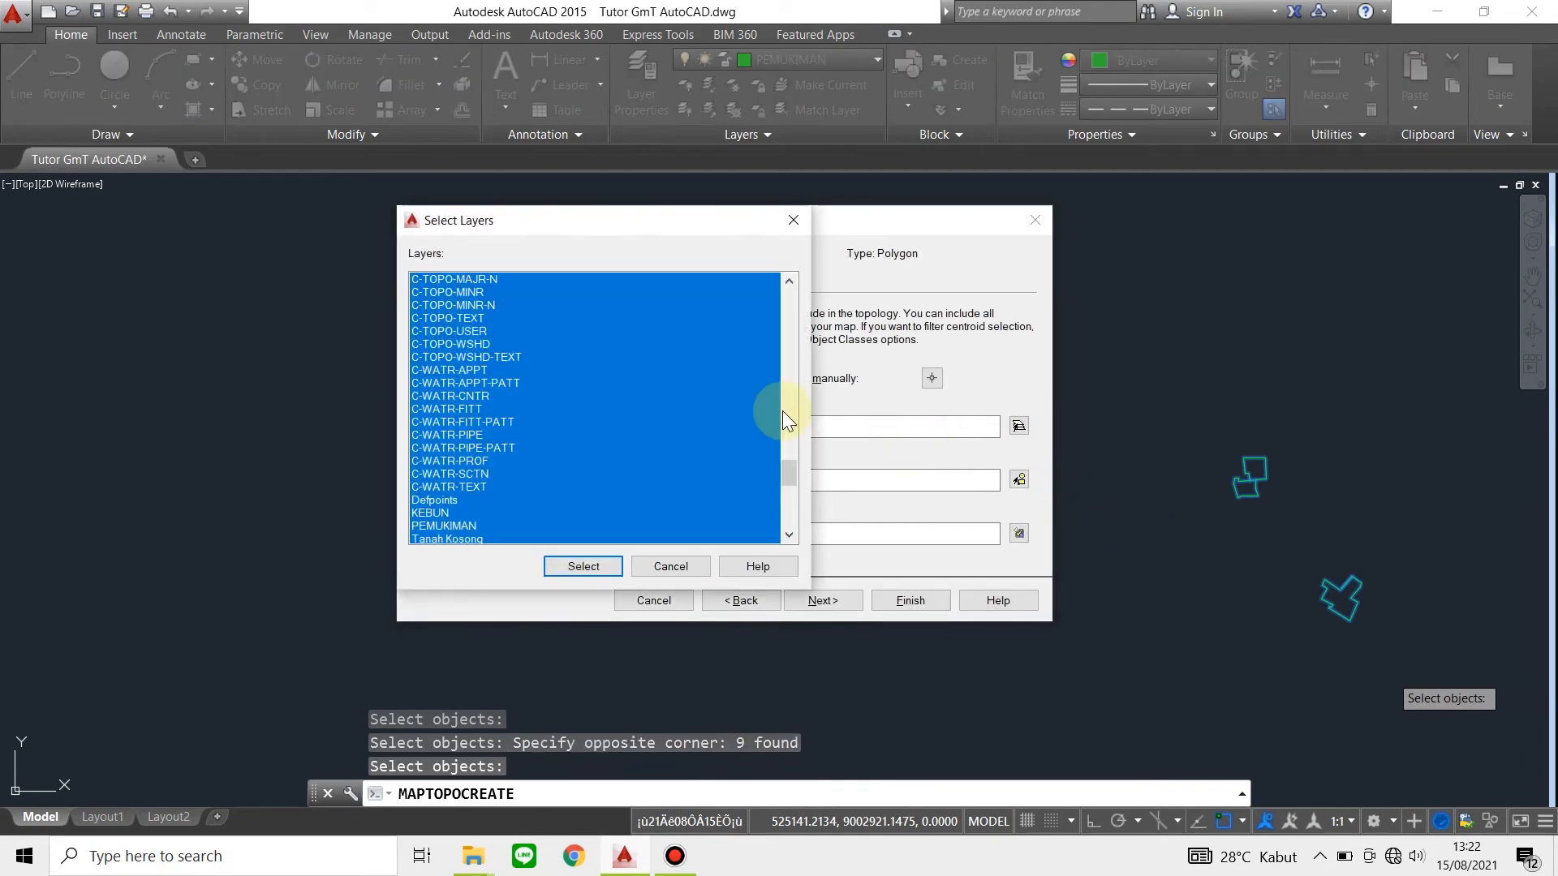
left_click(582, 526)
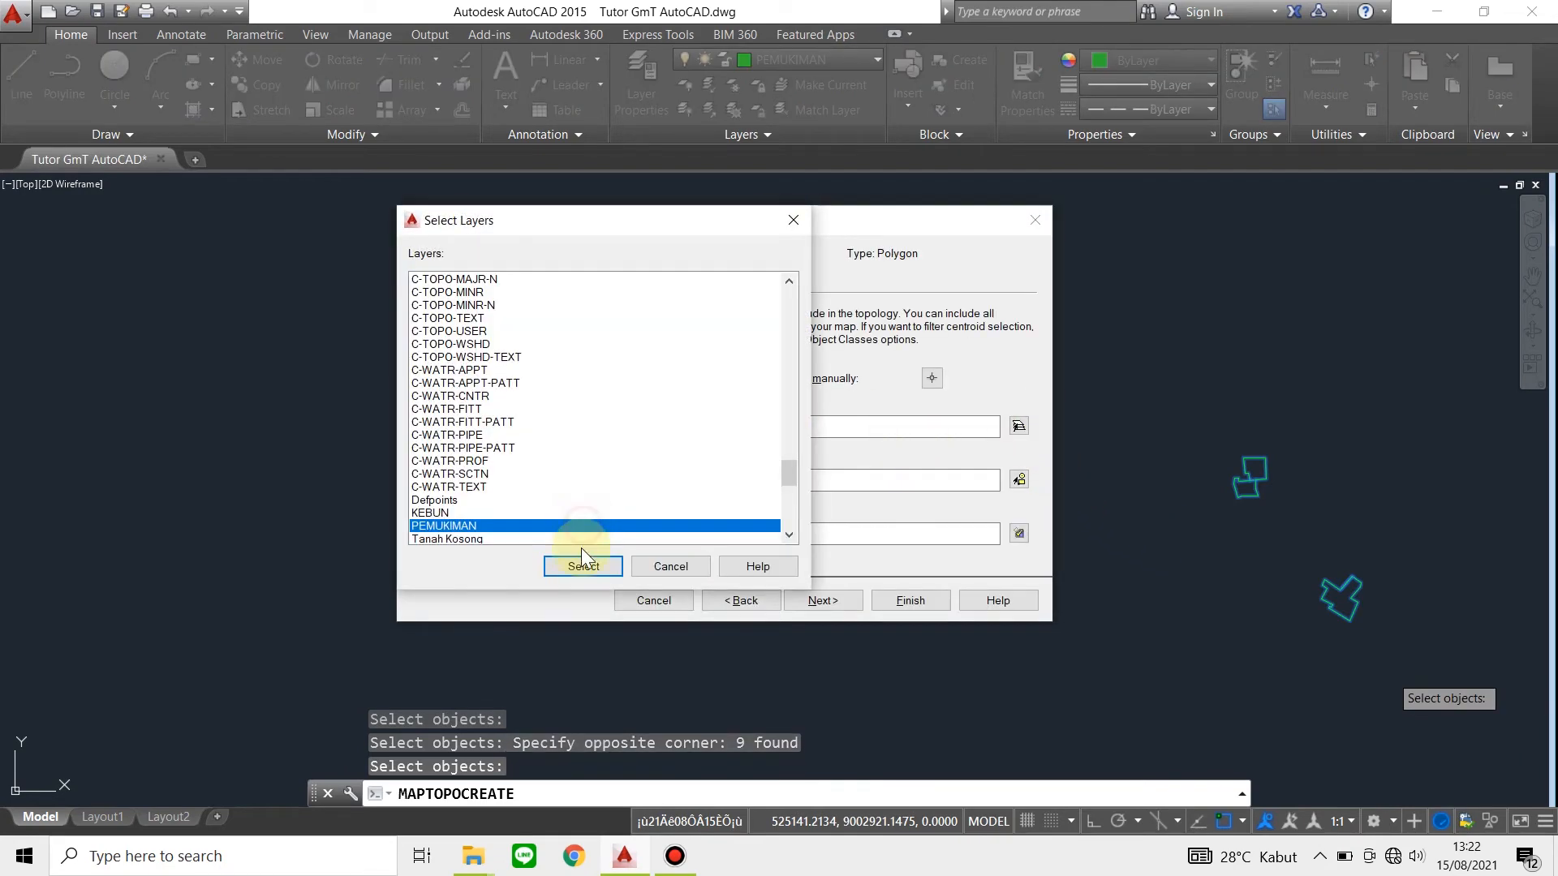
left_click(583, 567)
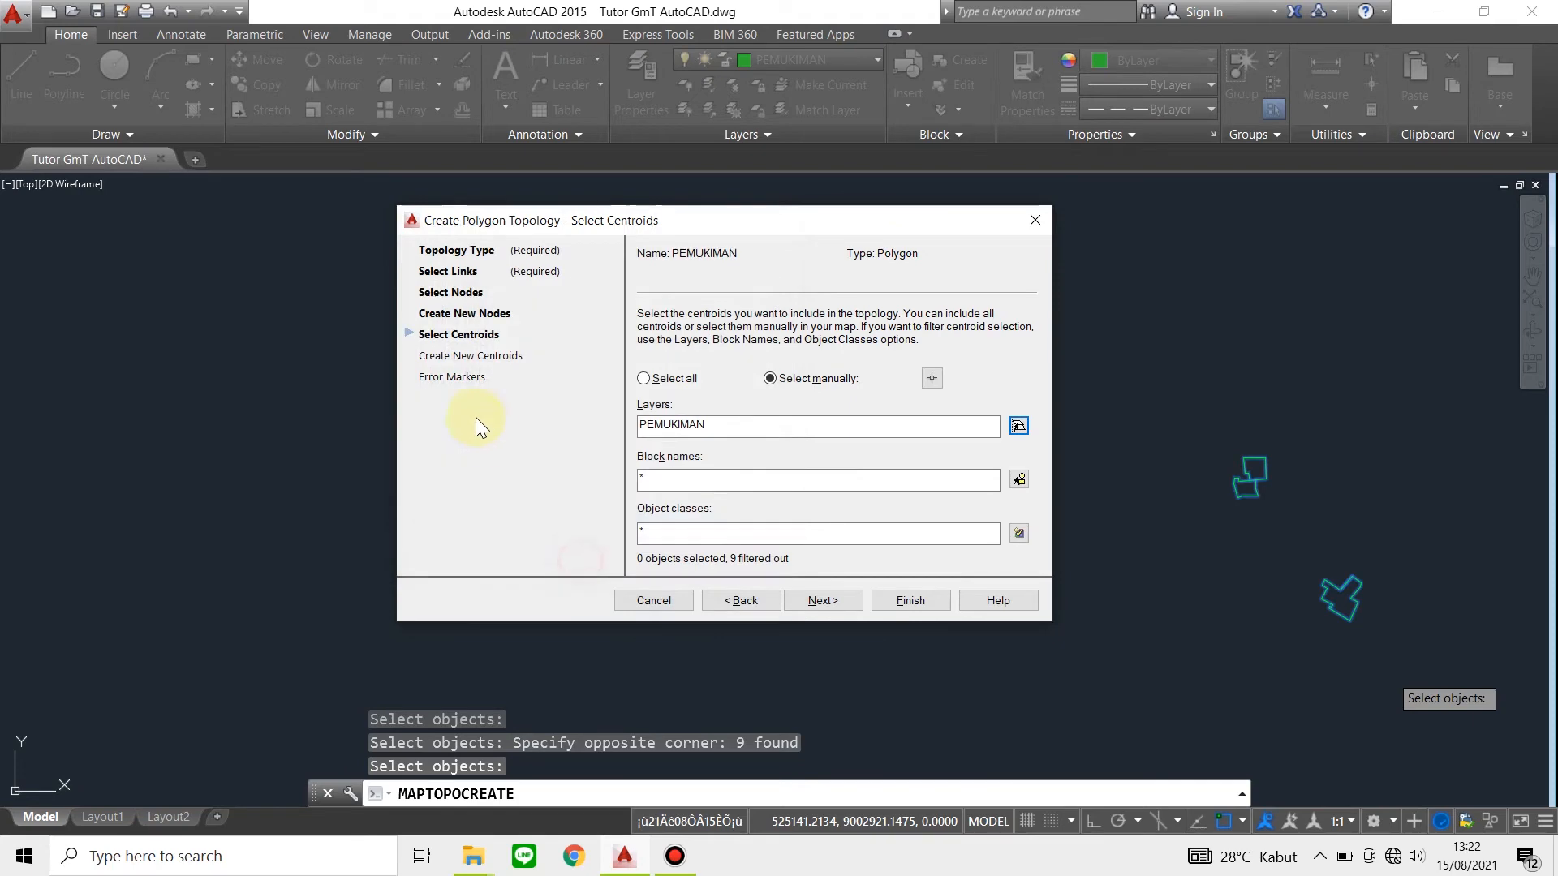
Set PEMUKIMAN as the layer on which missing centroids are created
left_click(502, 358)
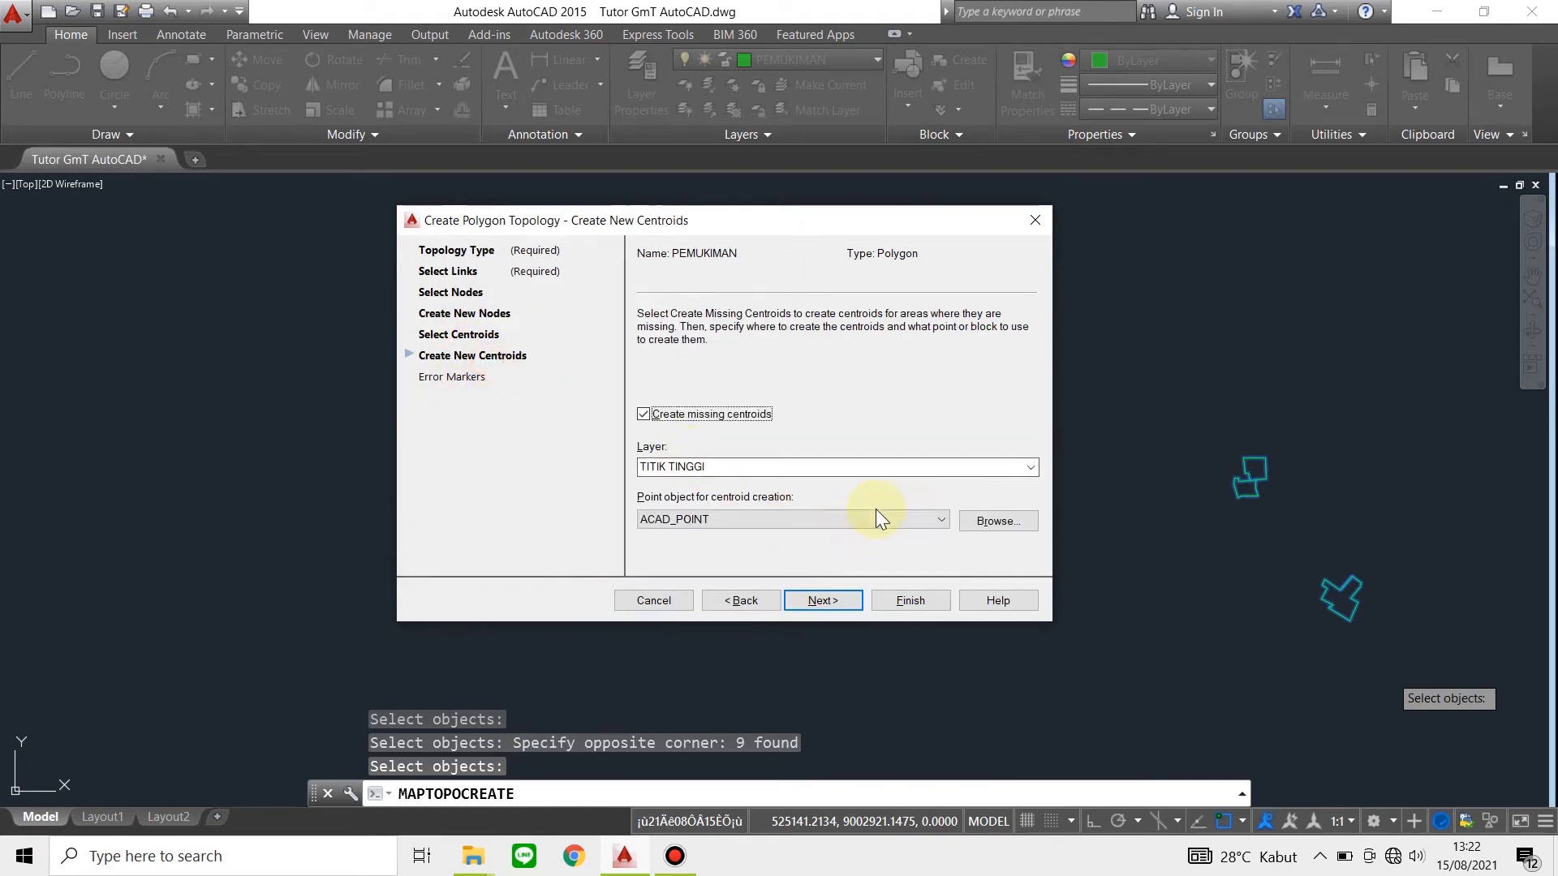
left_click(1030, 468)
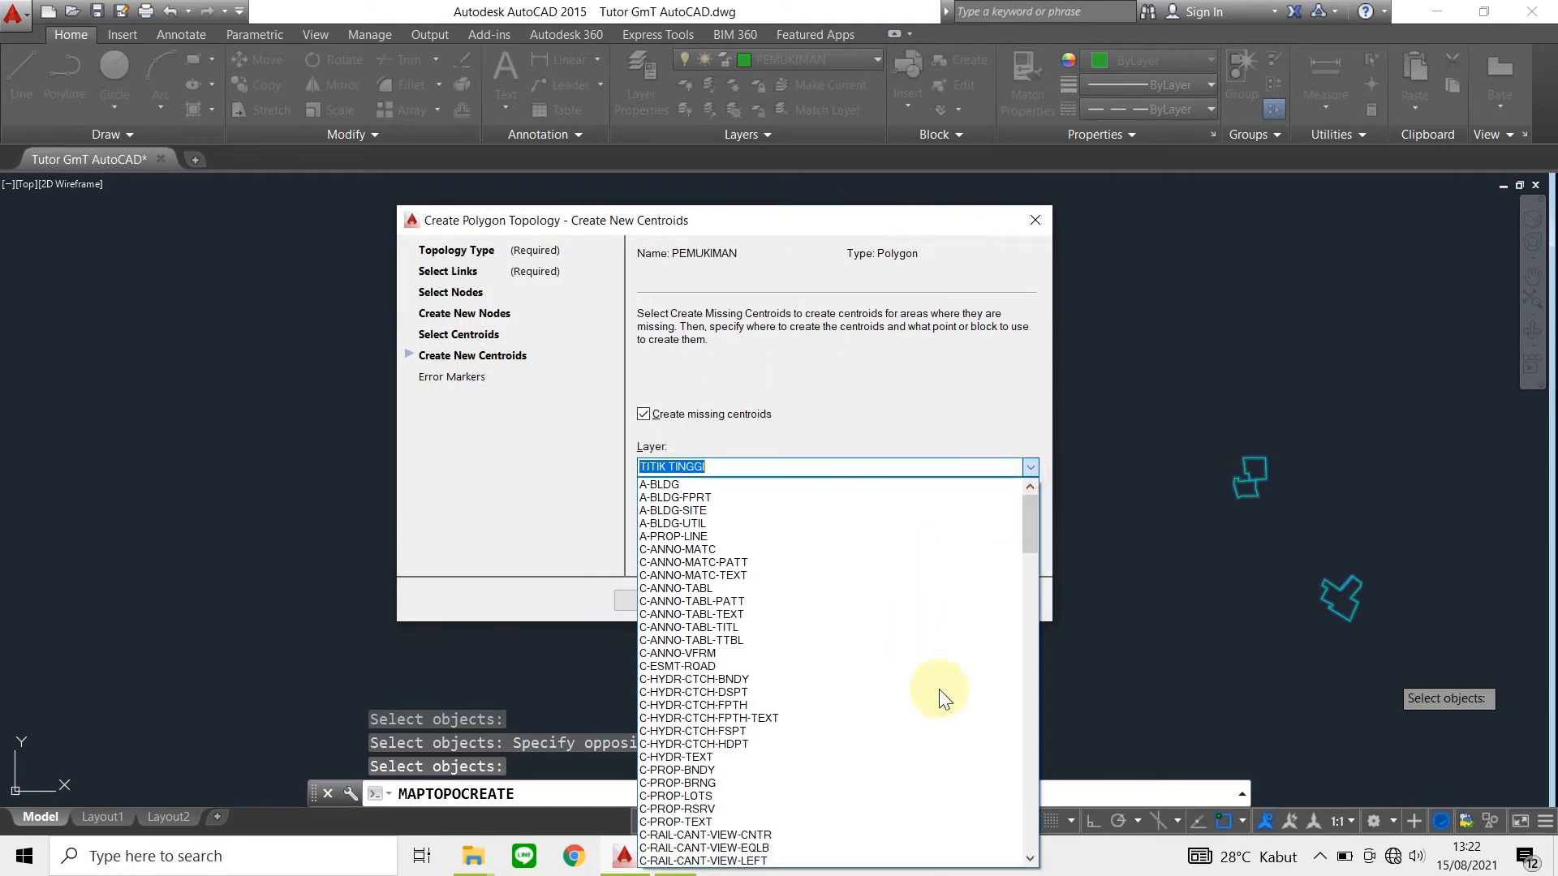
left_click_drag(1024, 555, 1001, 831)
scroll(723, 562, "down", 2)
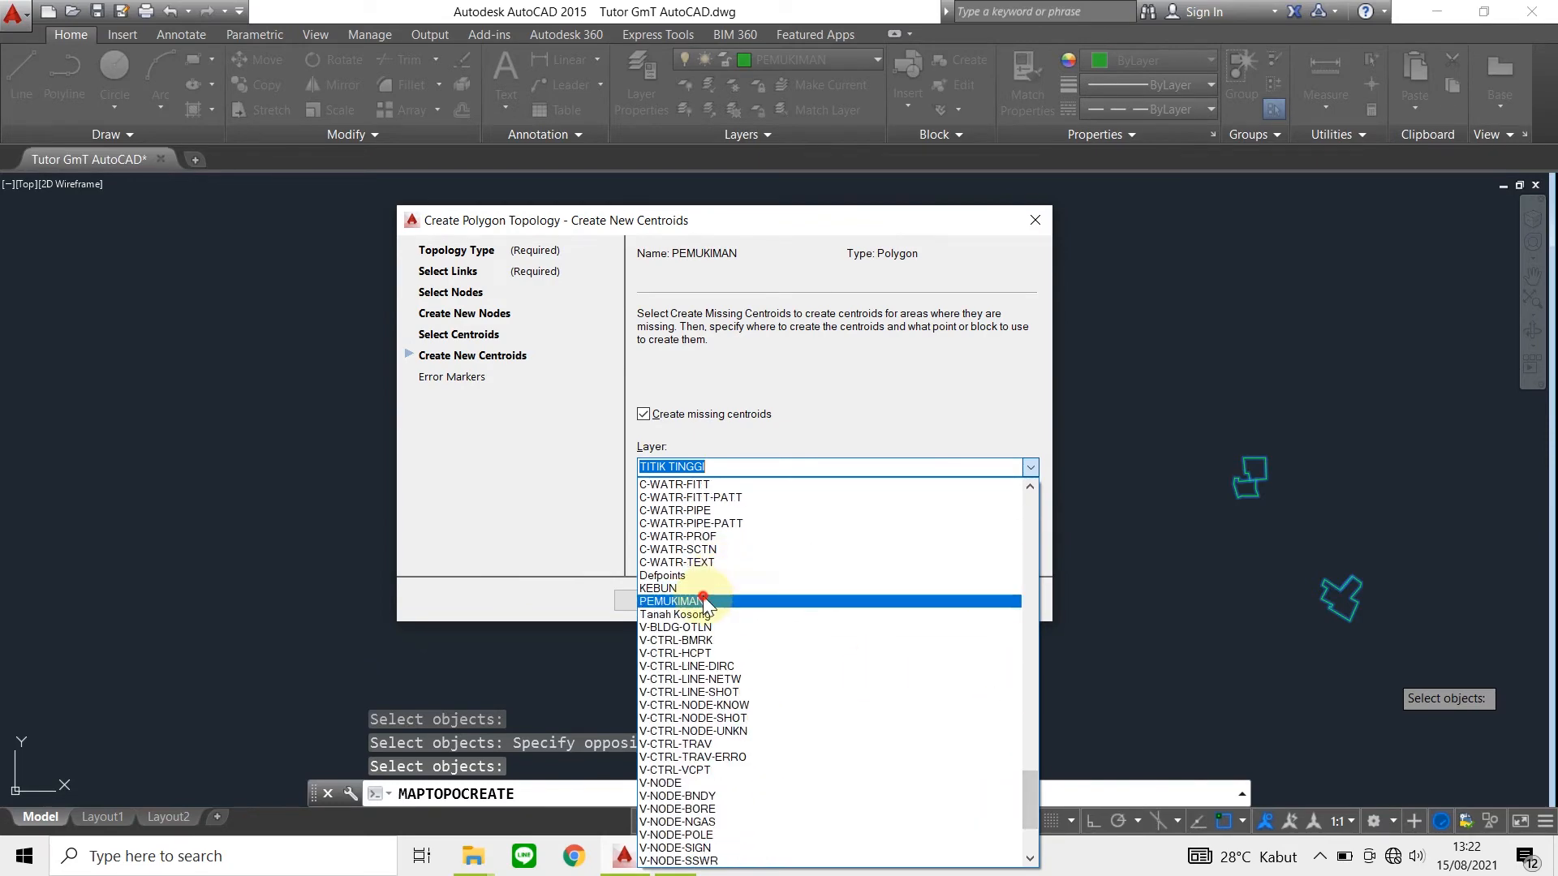
left_click(848, 602)
Enable highlighting of sliver polygons in the error markers and create the PEMUKIMAN polygon topology
left_click(452, 376)
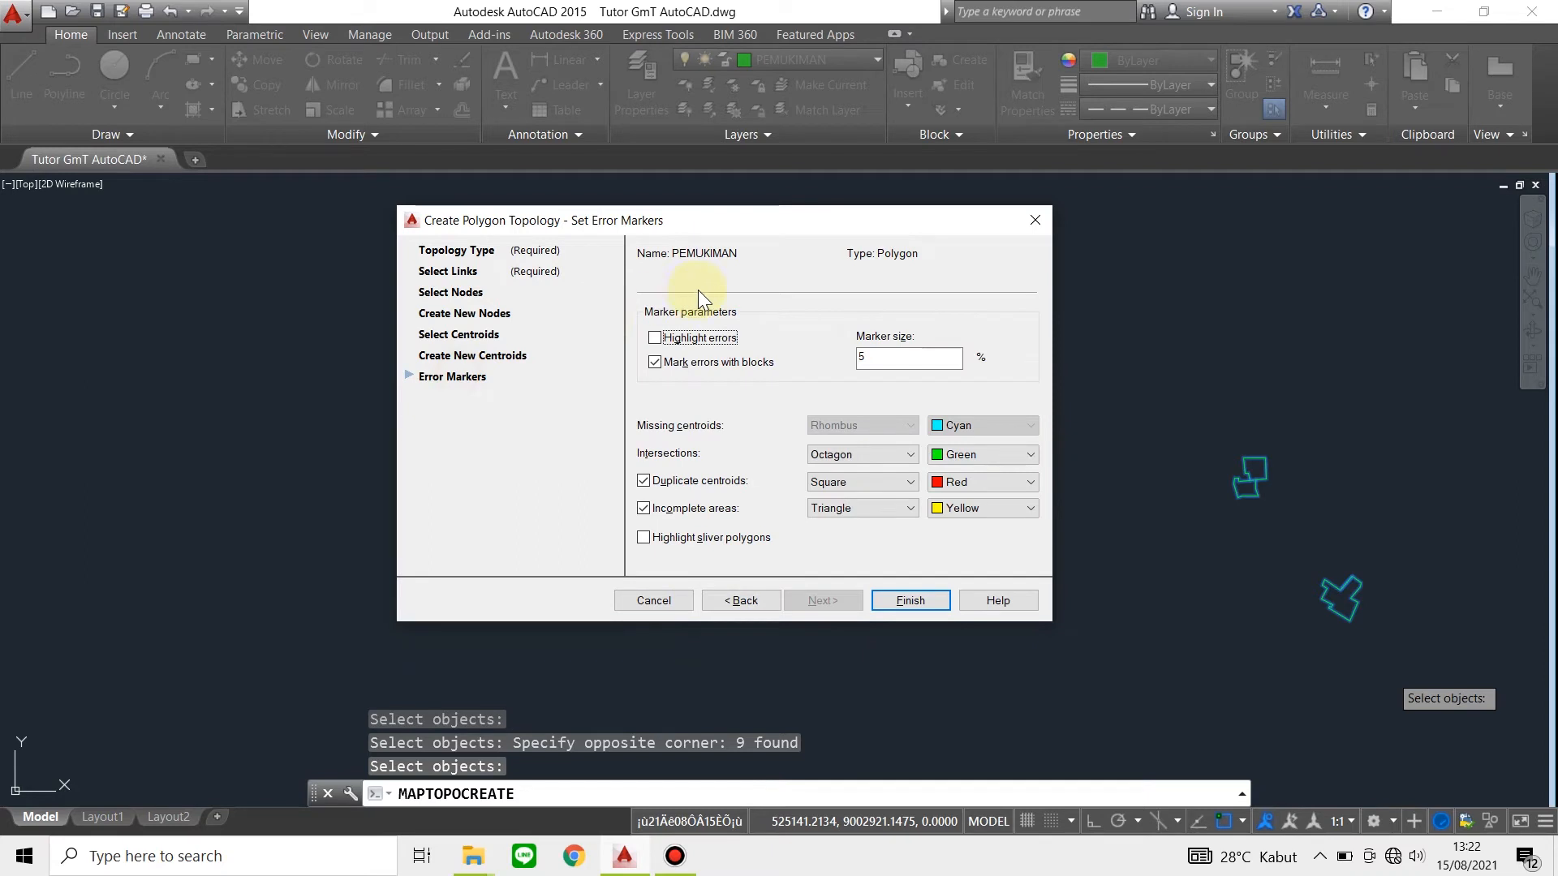
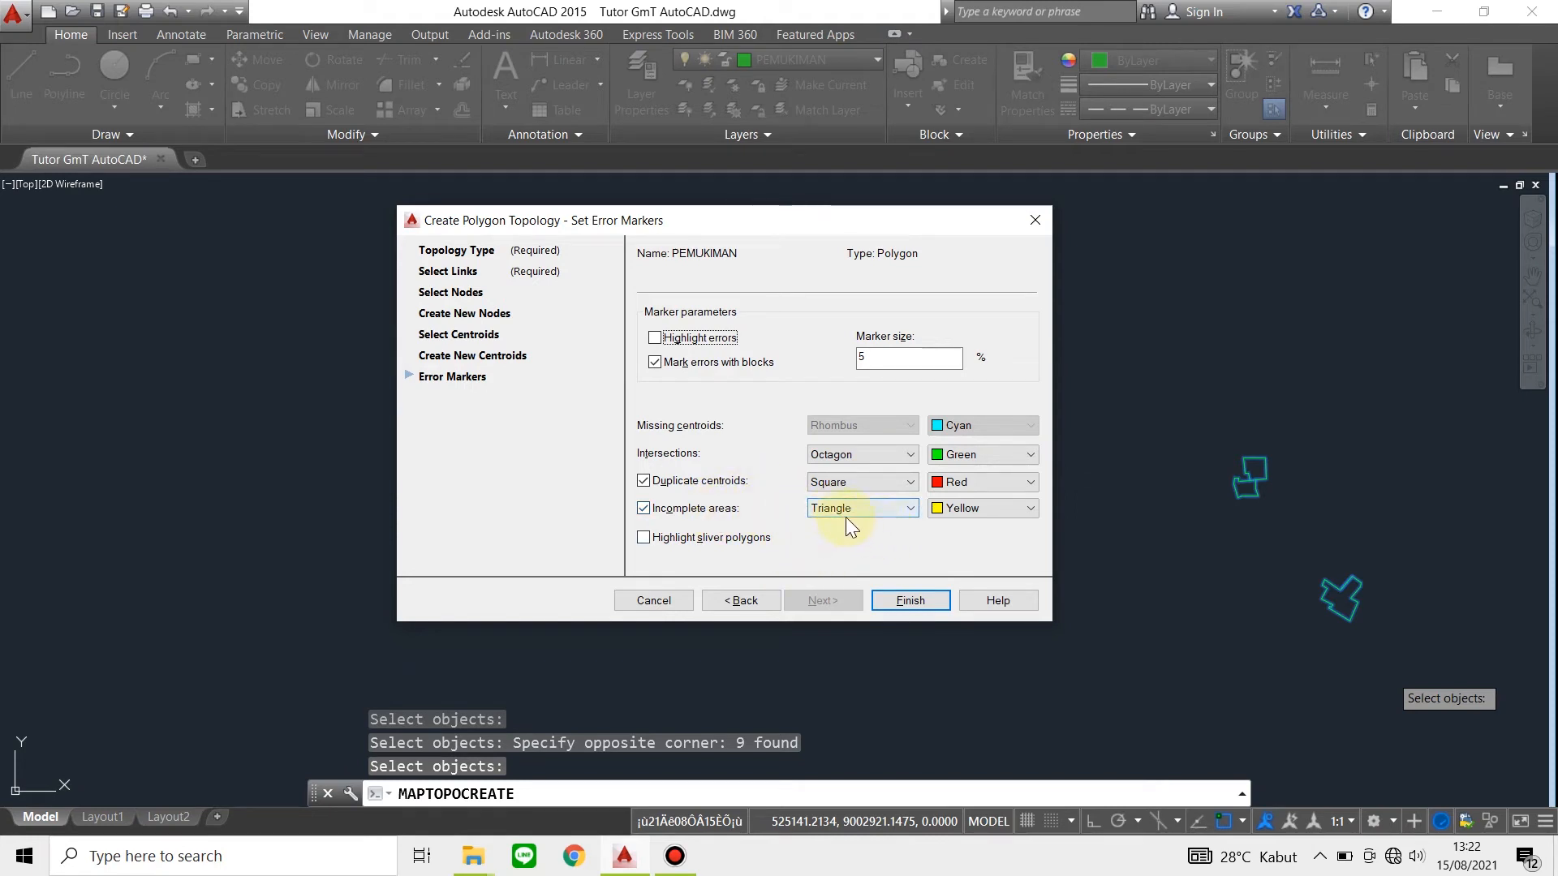
left_click(699, 538)
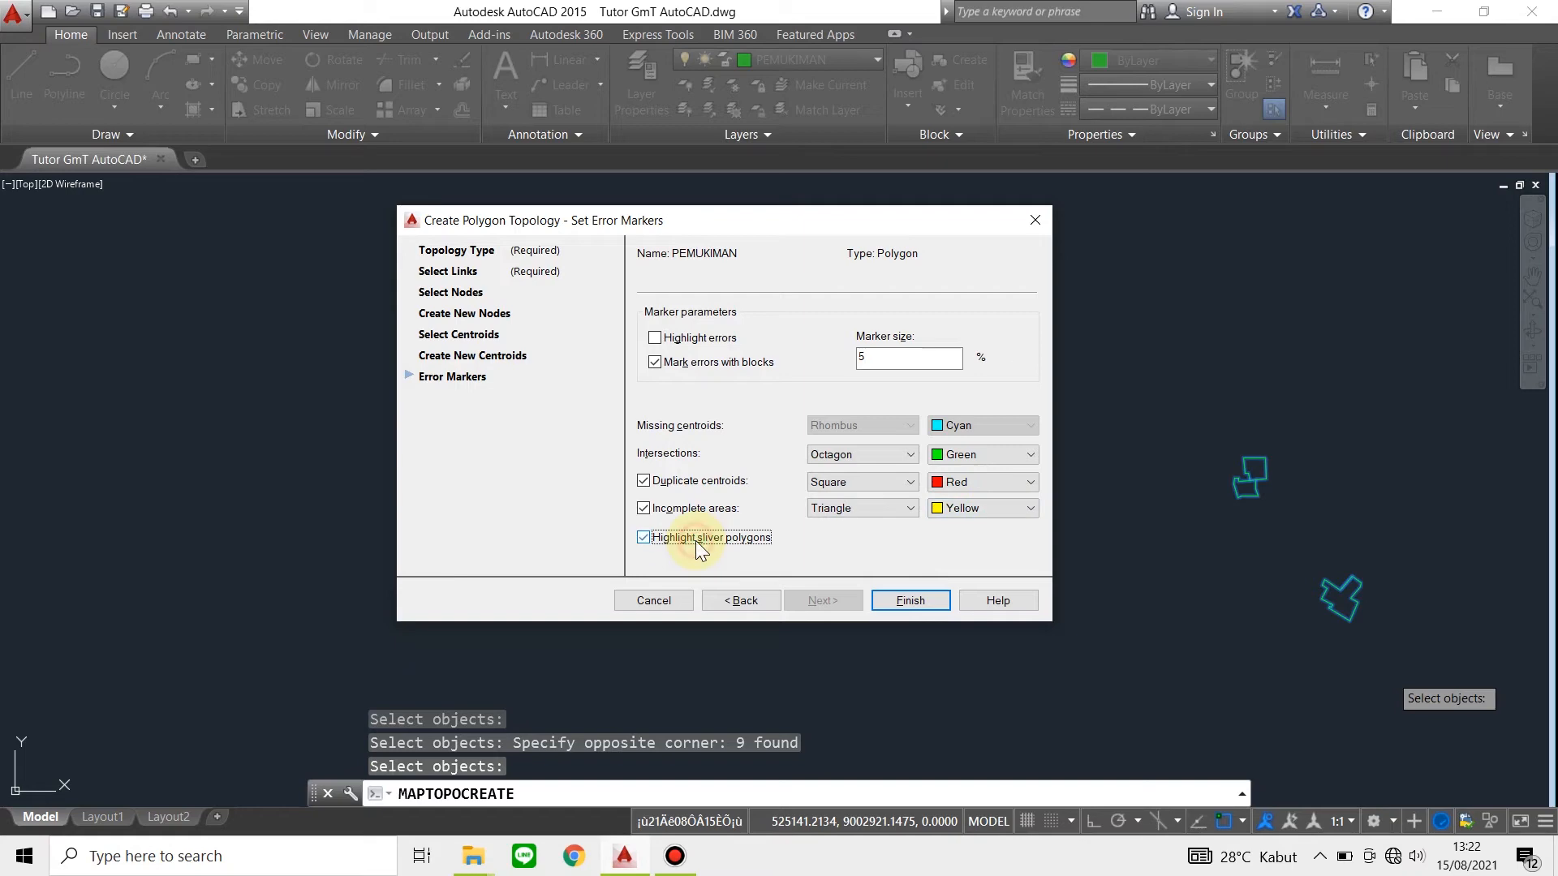
left_click(910, 601)
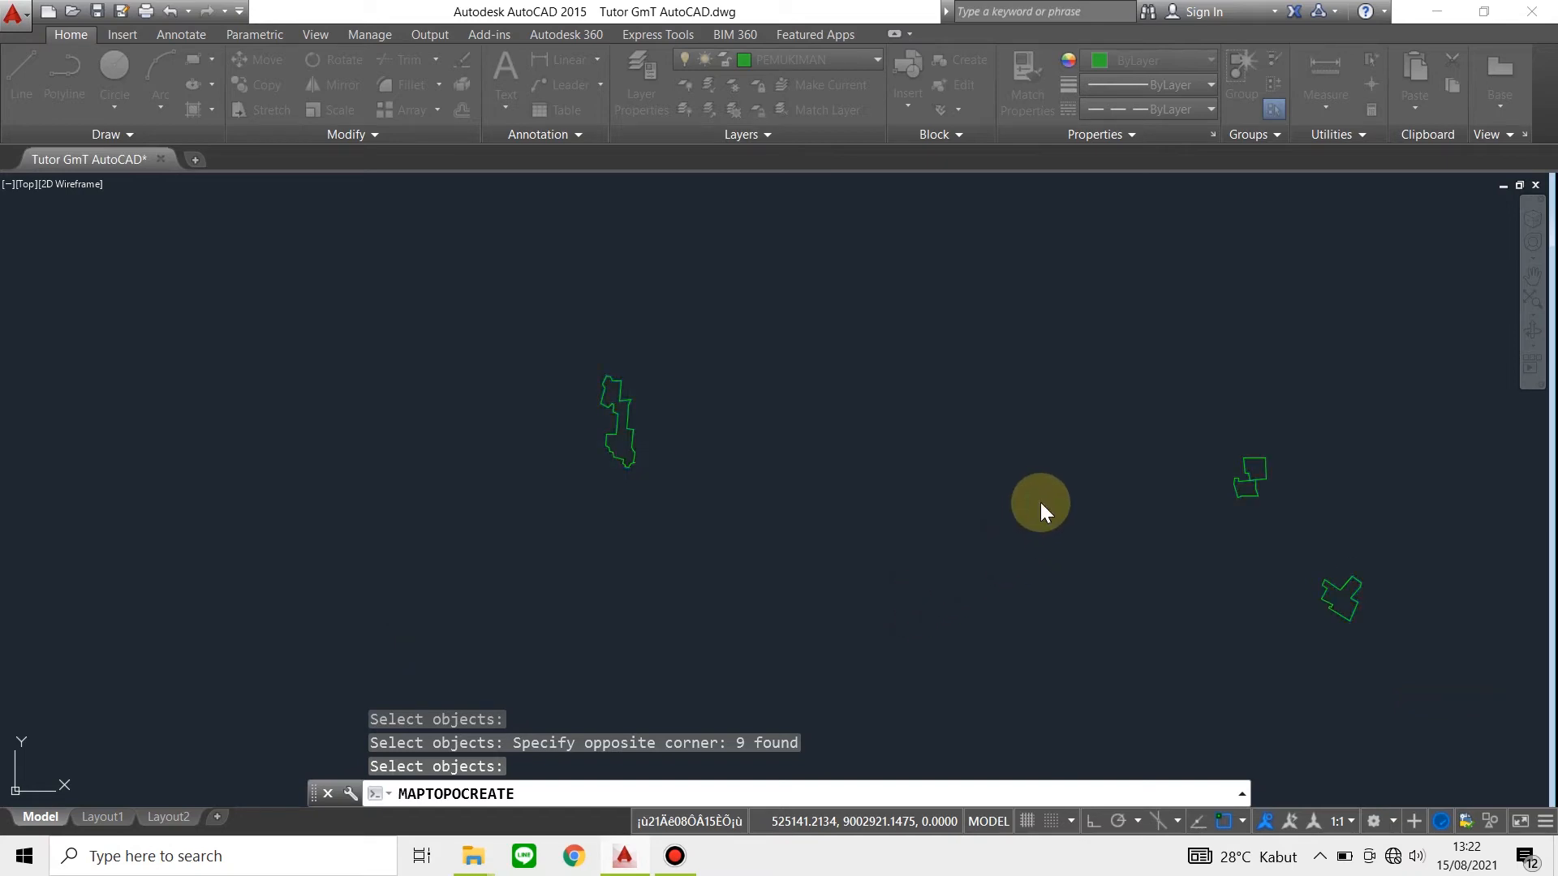
right_click(1042, 511)
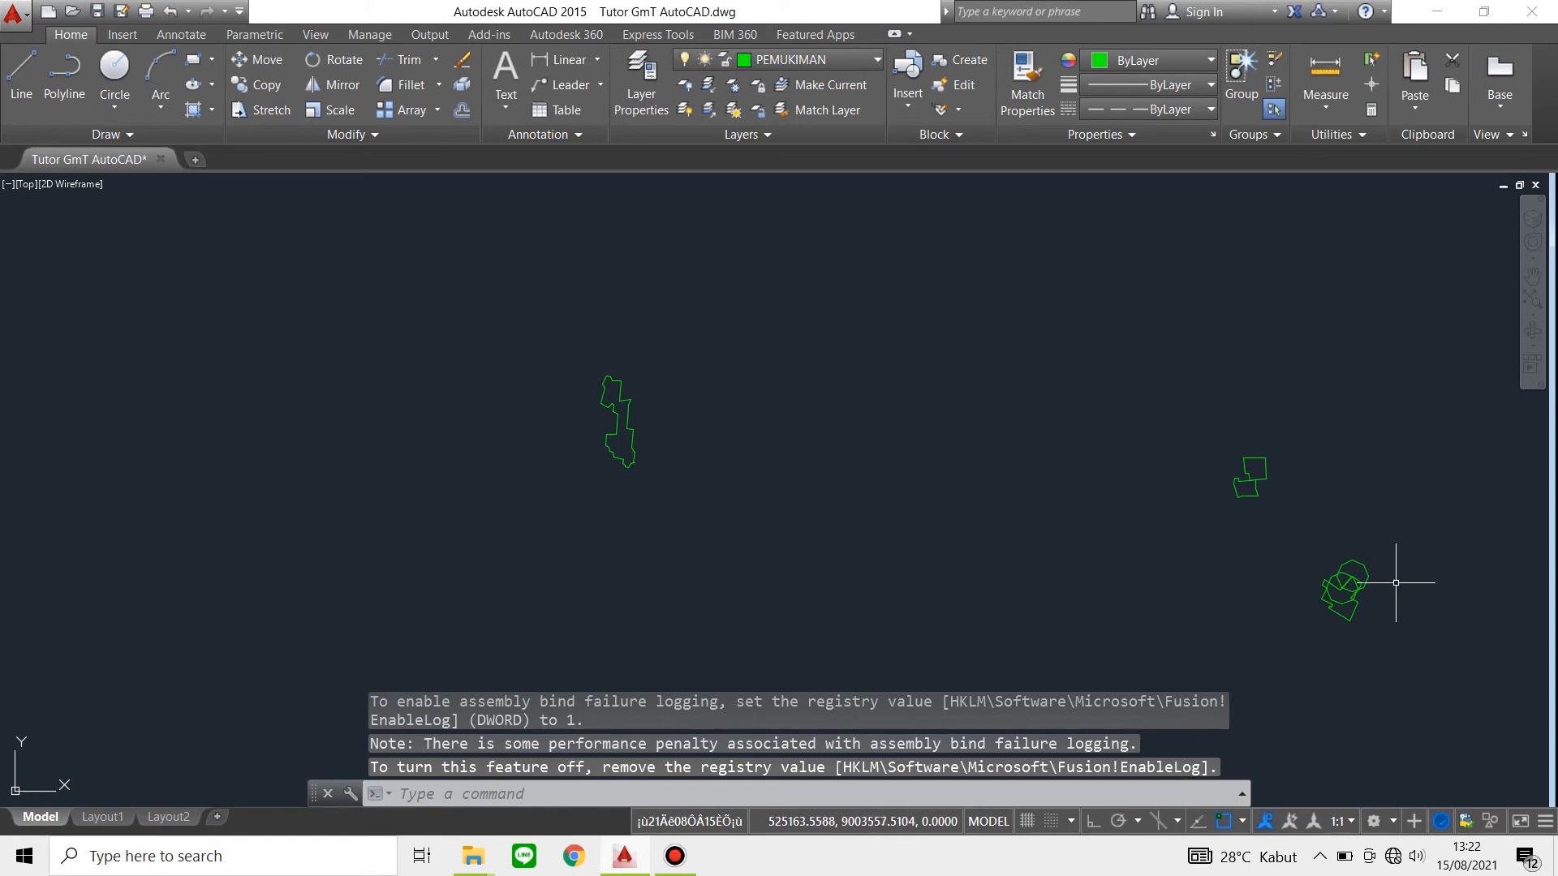
Examine the two octagonal error markers over the southeastern settlement outline
scroll(1396, 582, "up", 12)
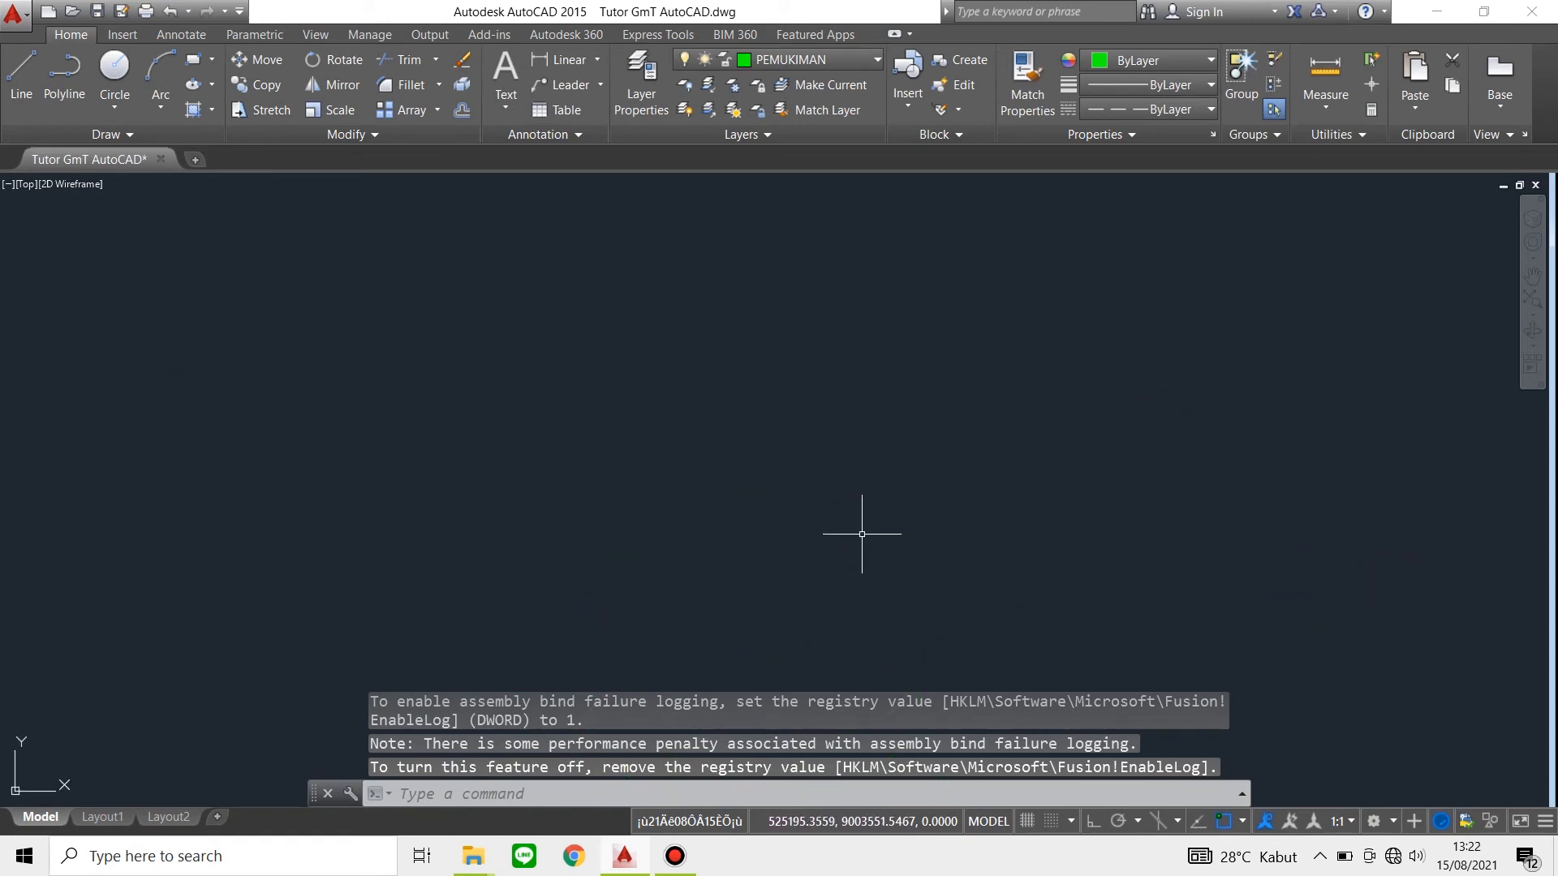
scroll(861, 534, "down", 4)
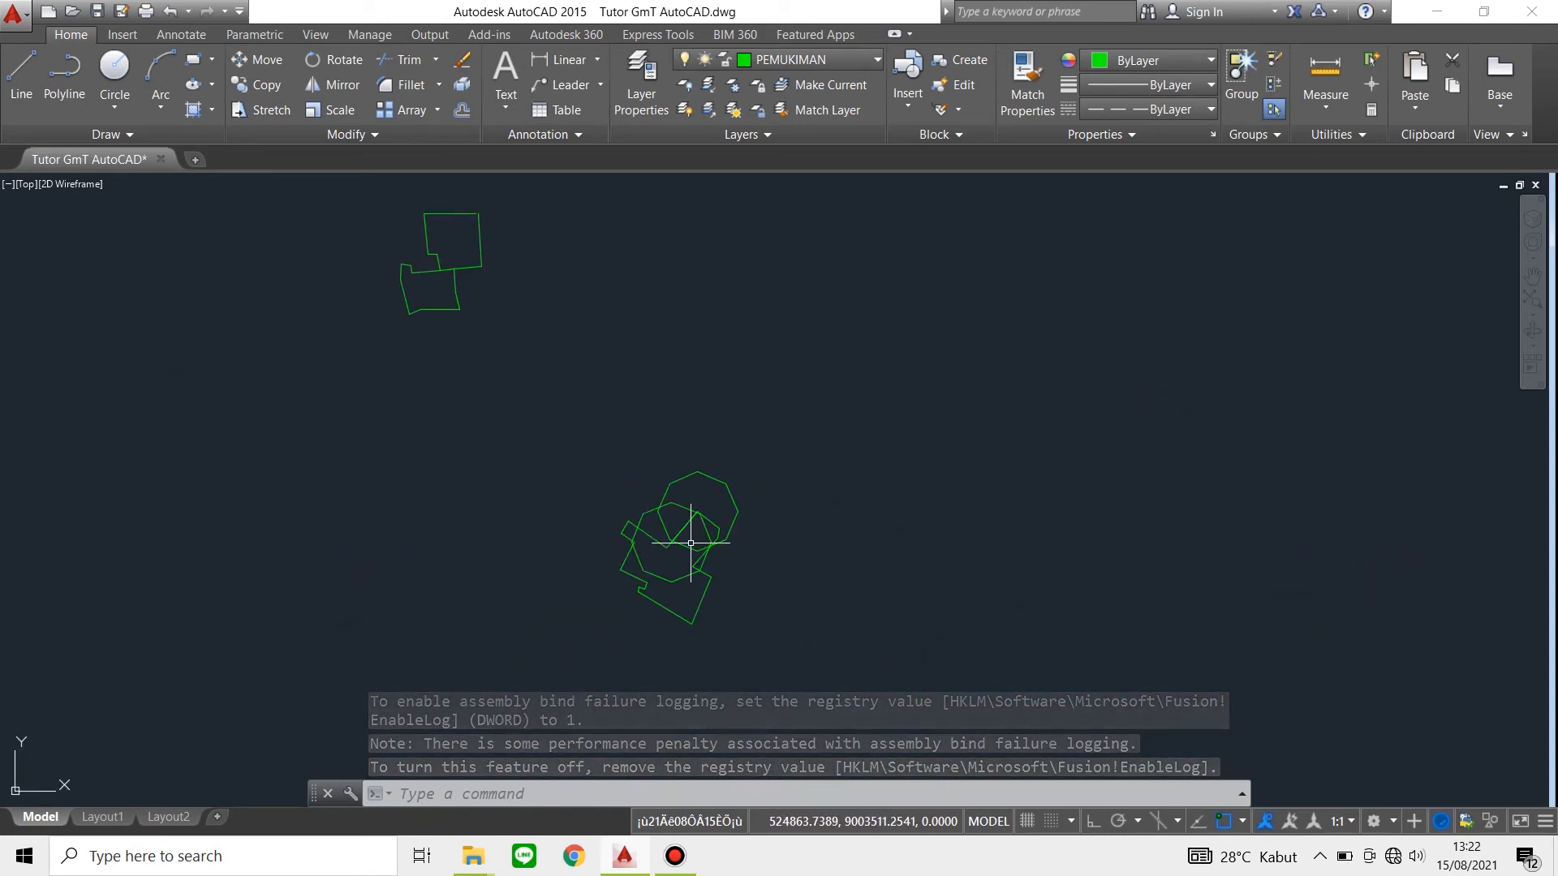
scroll(690, 543, "up", 2)
left_click(752, 417)
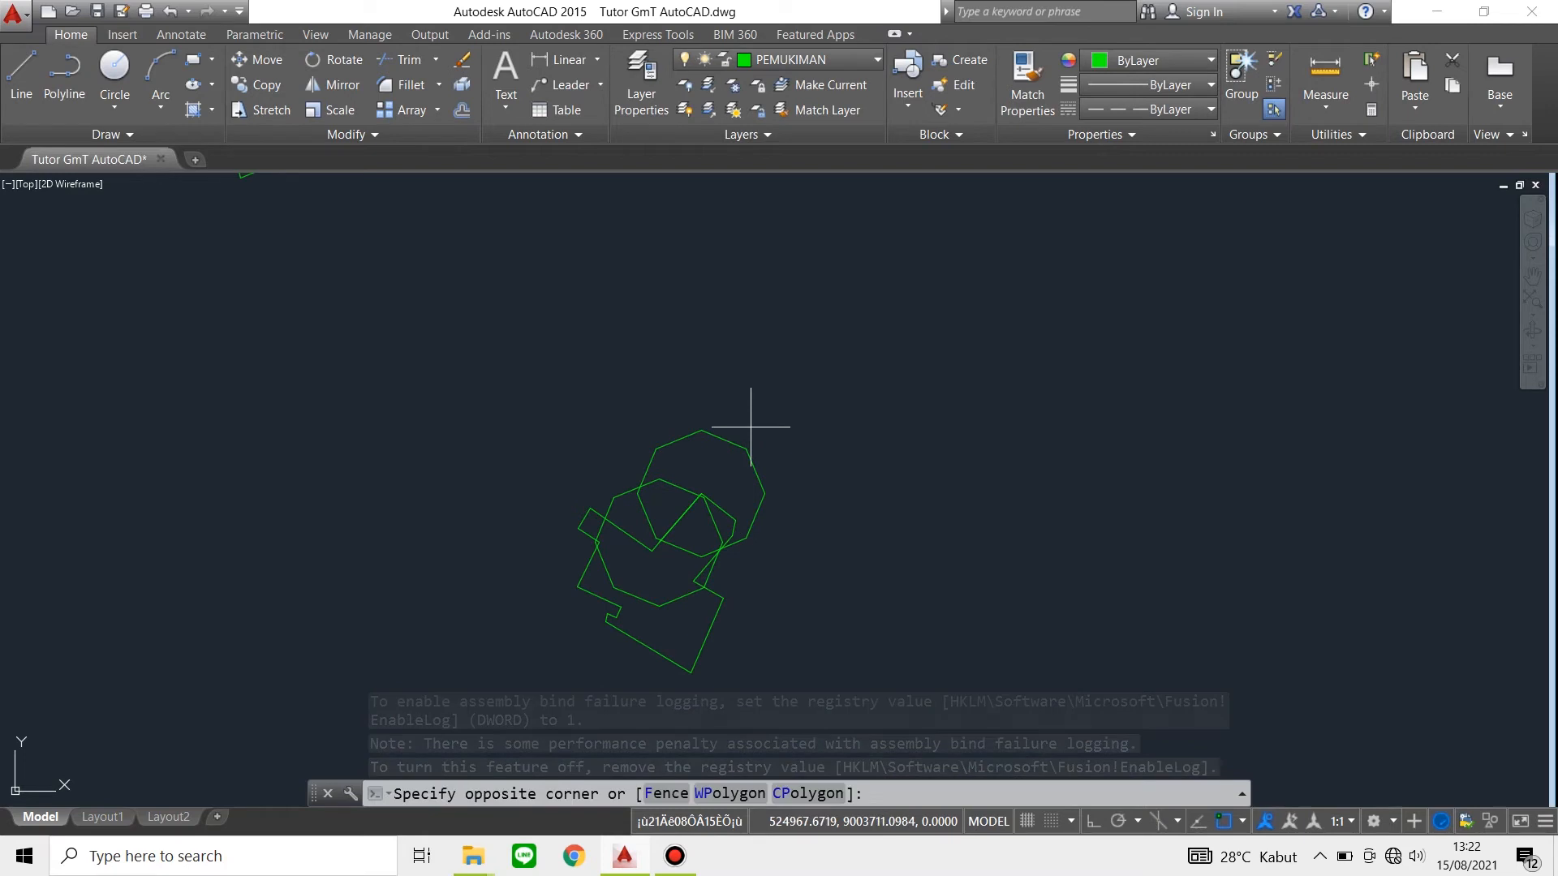
left_click(665, 480)
left_click(628, 512)
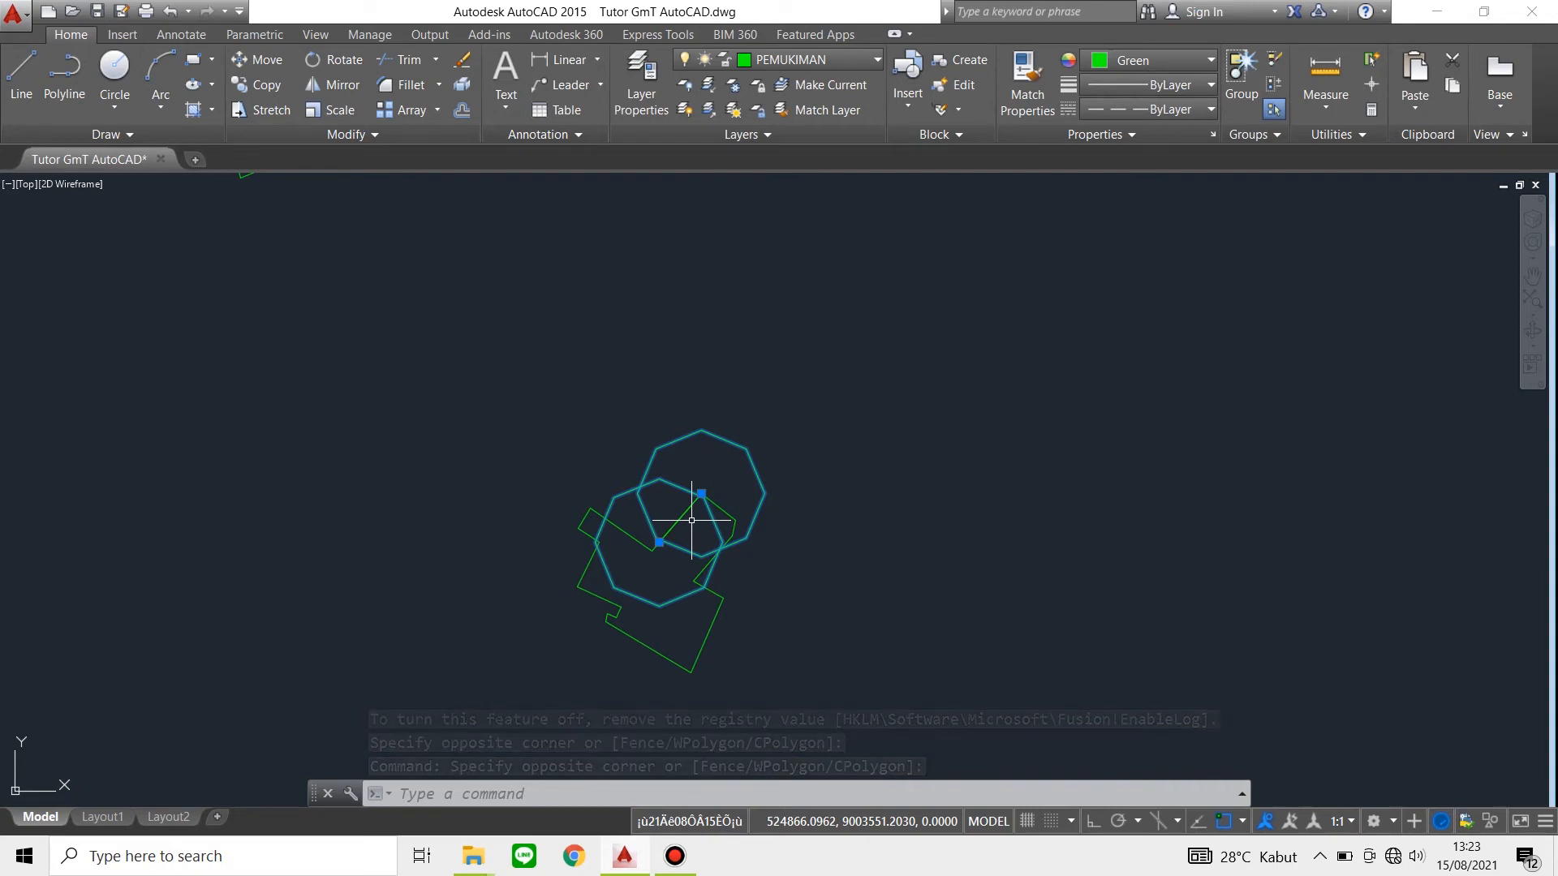
scroll(692, 520, "up", 5)
key("Escape")
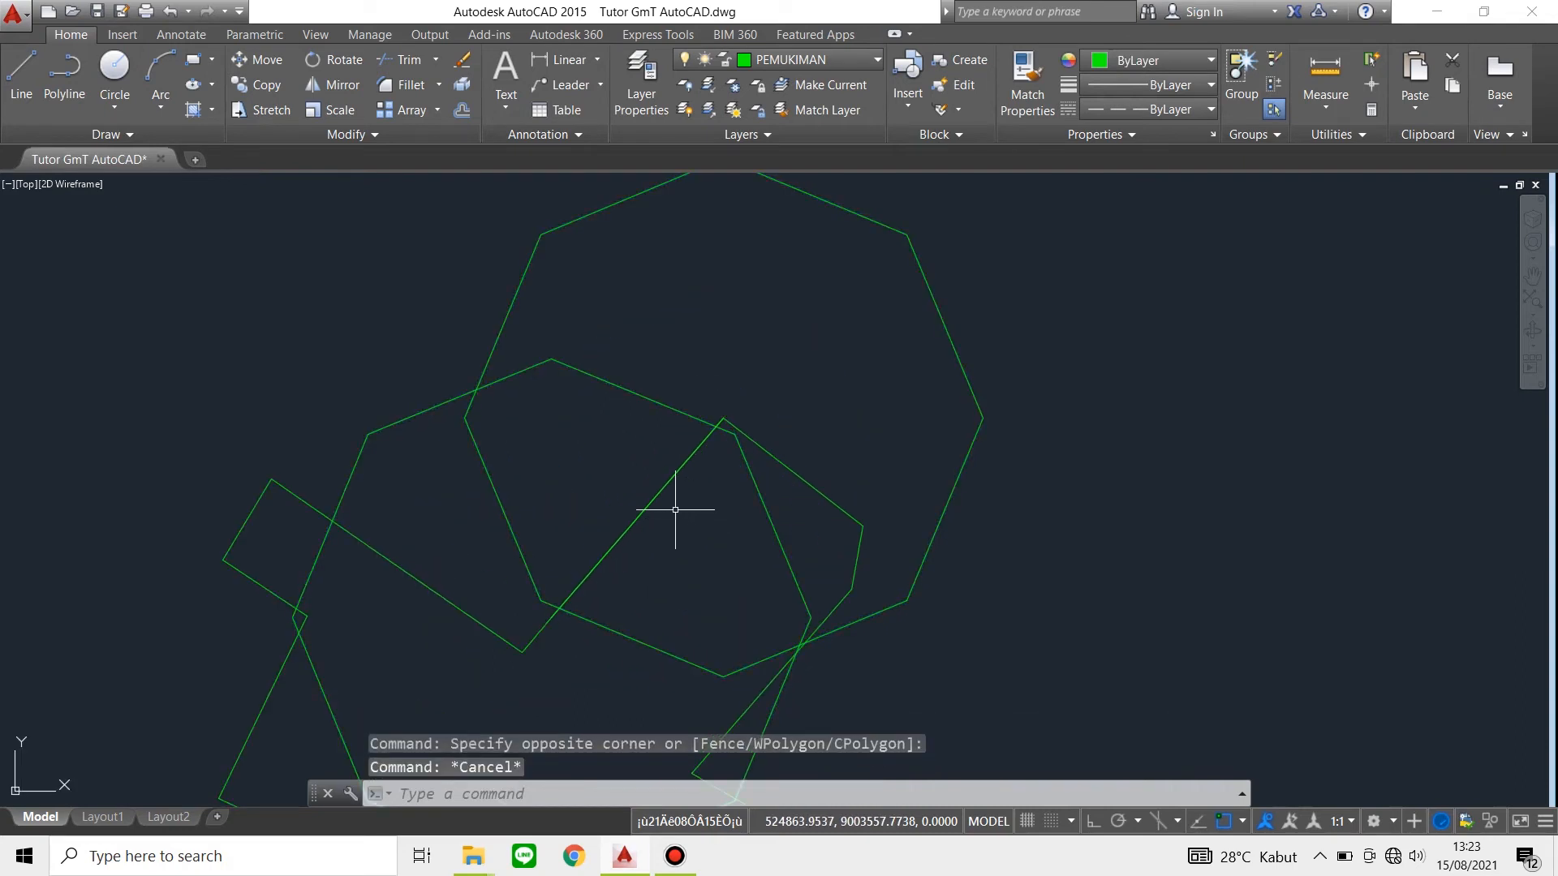
Set the colour of the southeastern settlement outline and its overlapping diagonal polyline to Yellow
left_click(644, 508)
left_click(615, 338)
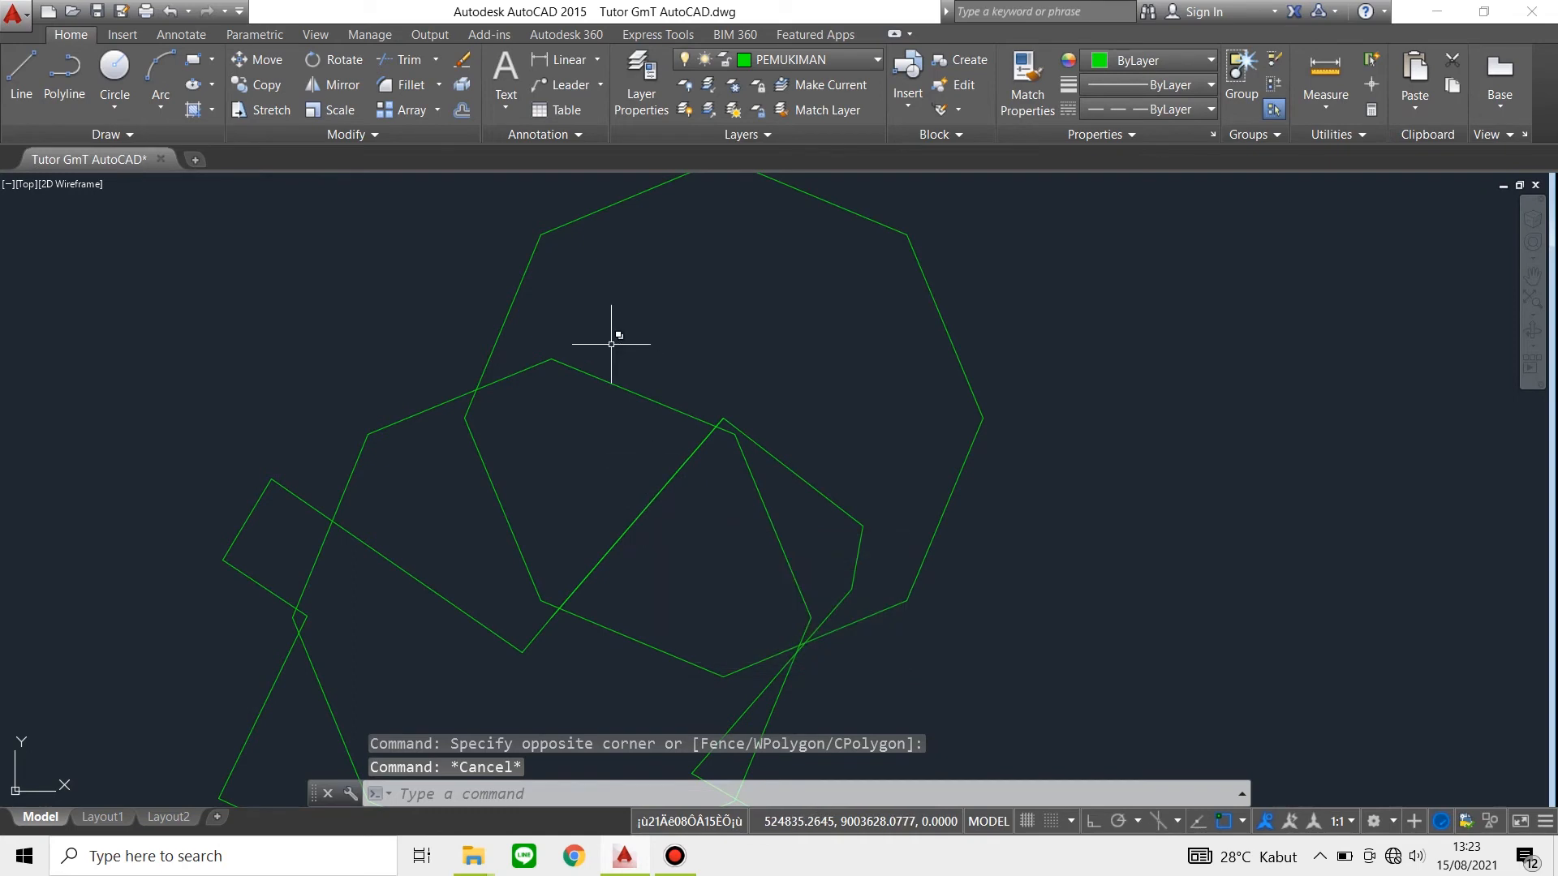
key("Escape")
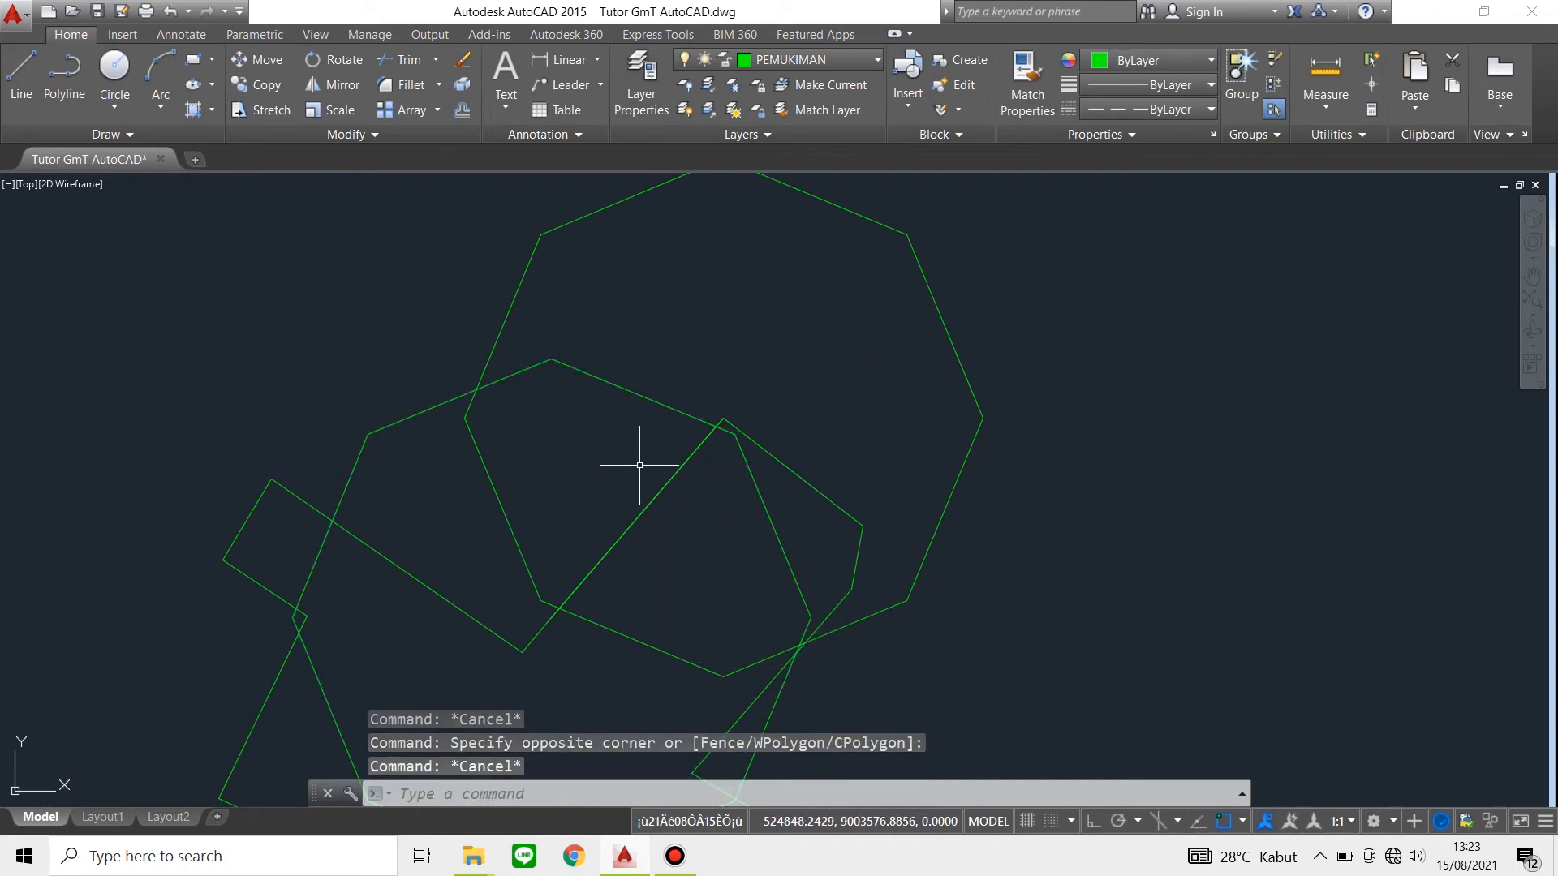
left_click(639, 465)
key("Escape")
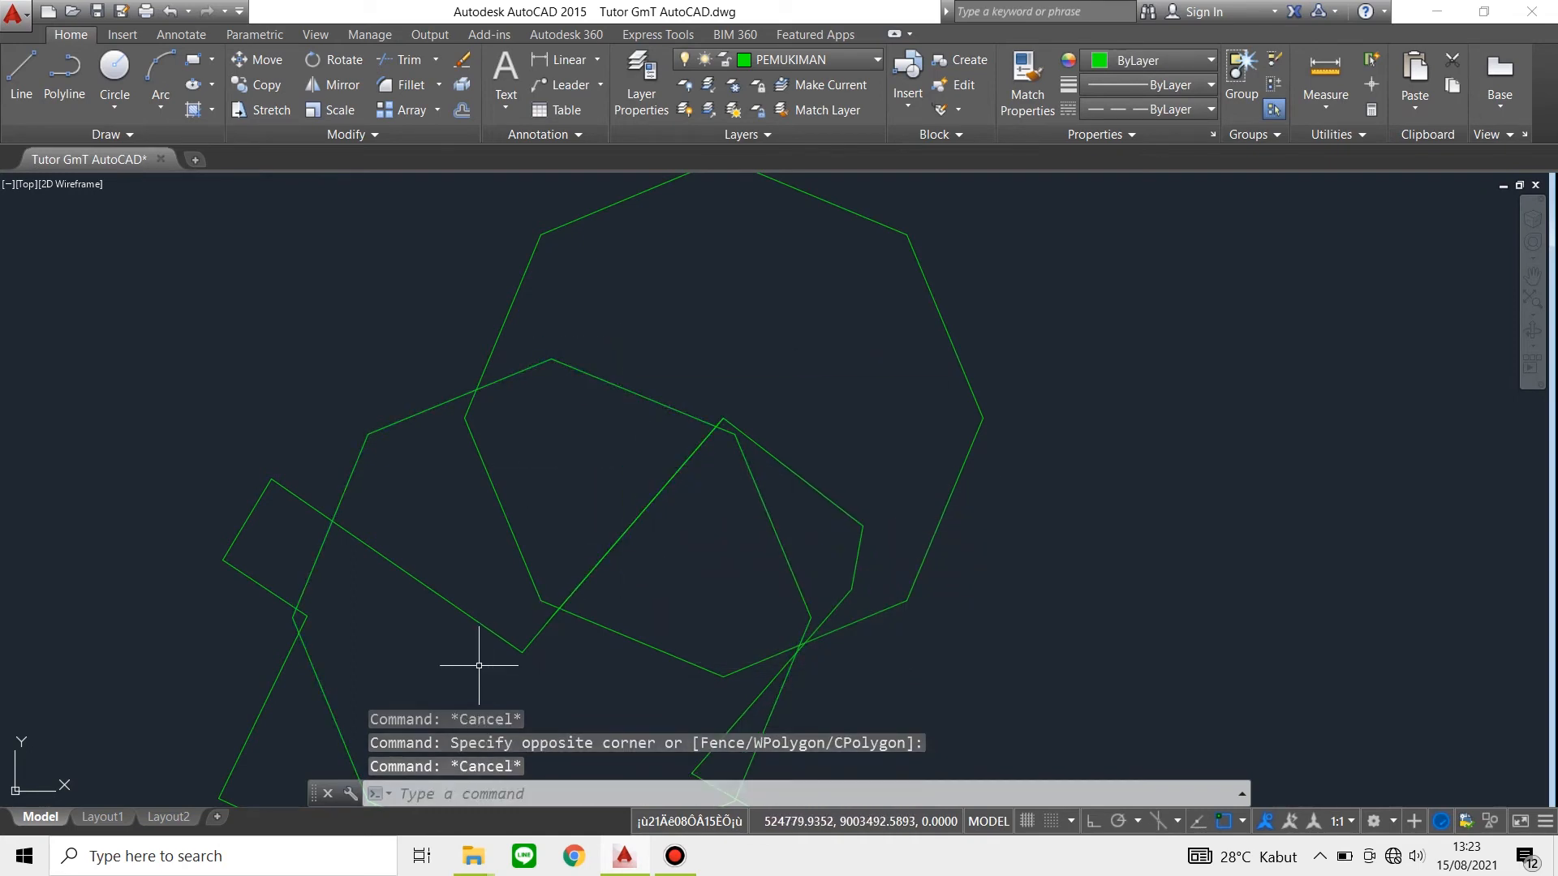
left_click(509, 614)
left_click(514, 639)
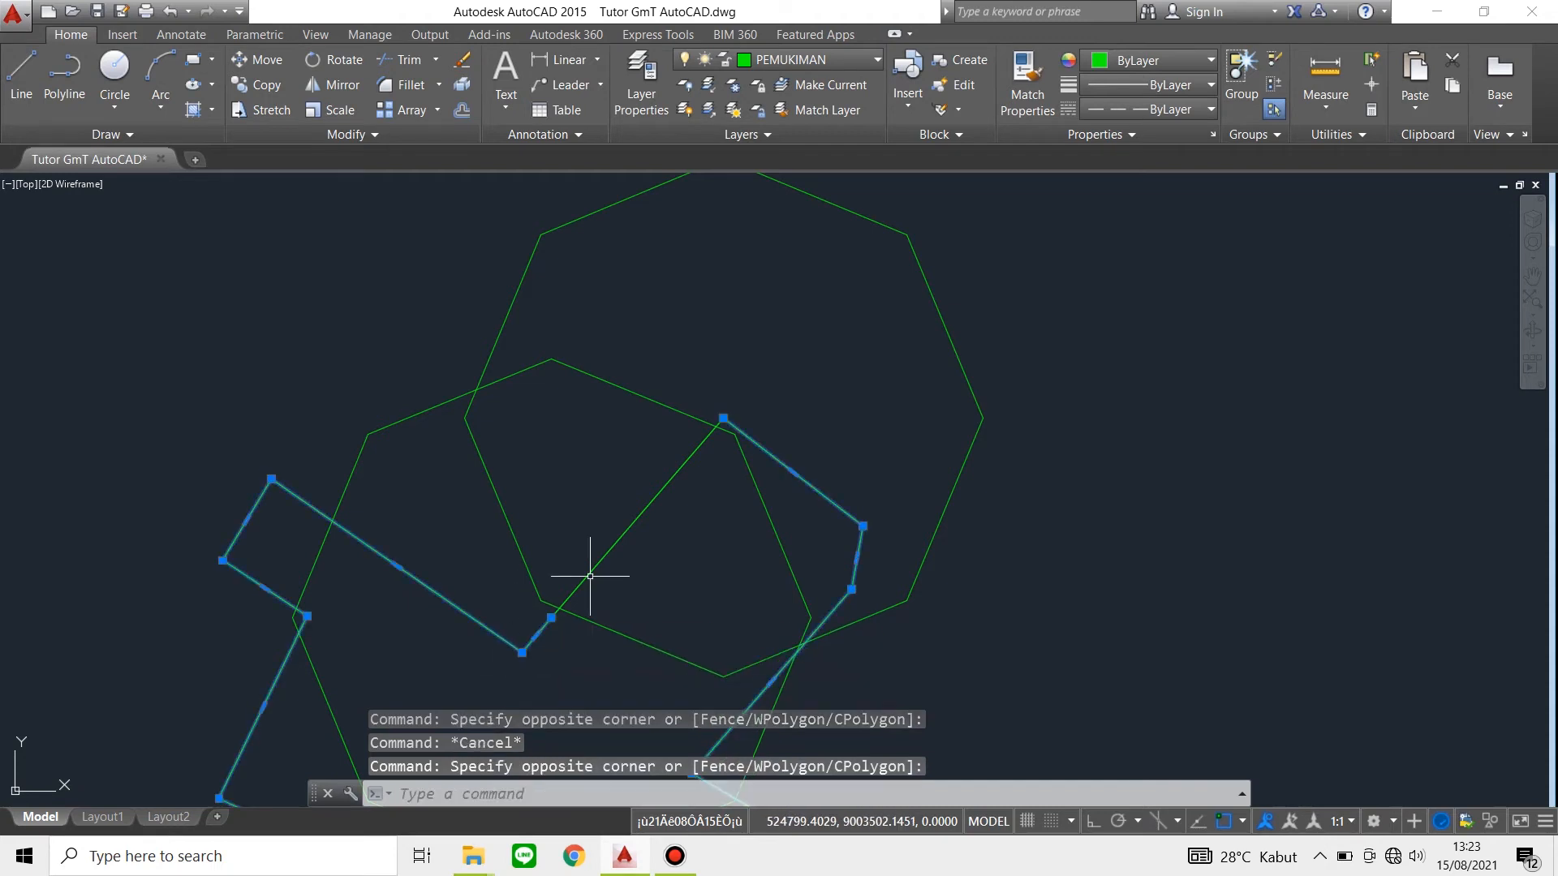
left_click(614, 559)
left_click(568, 542)
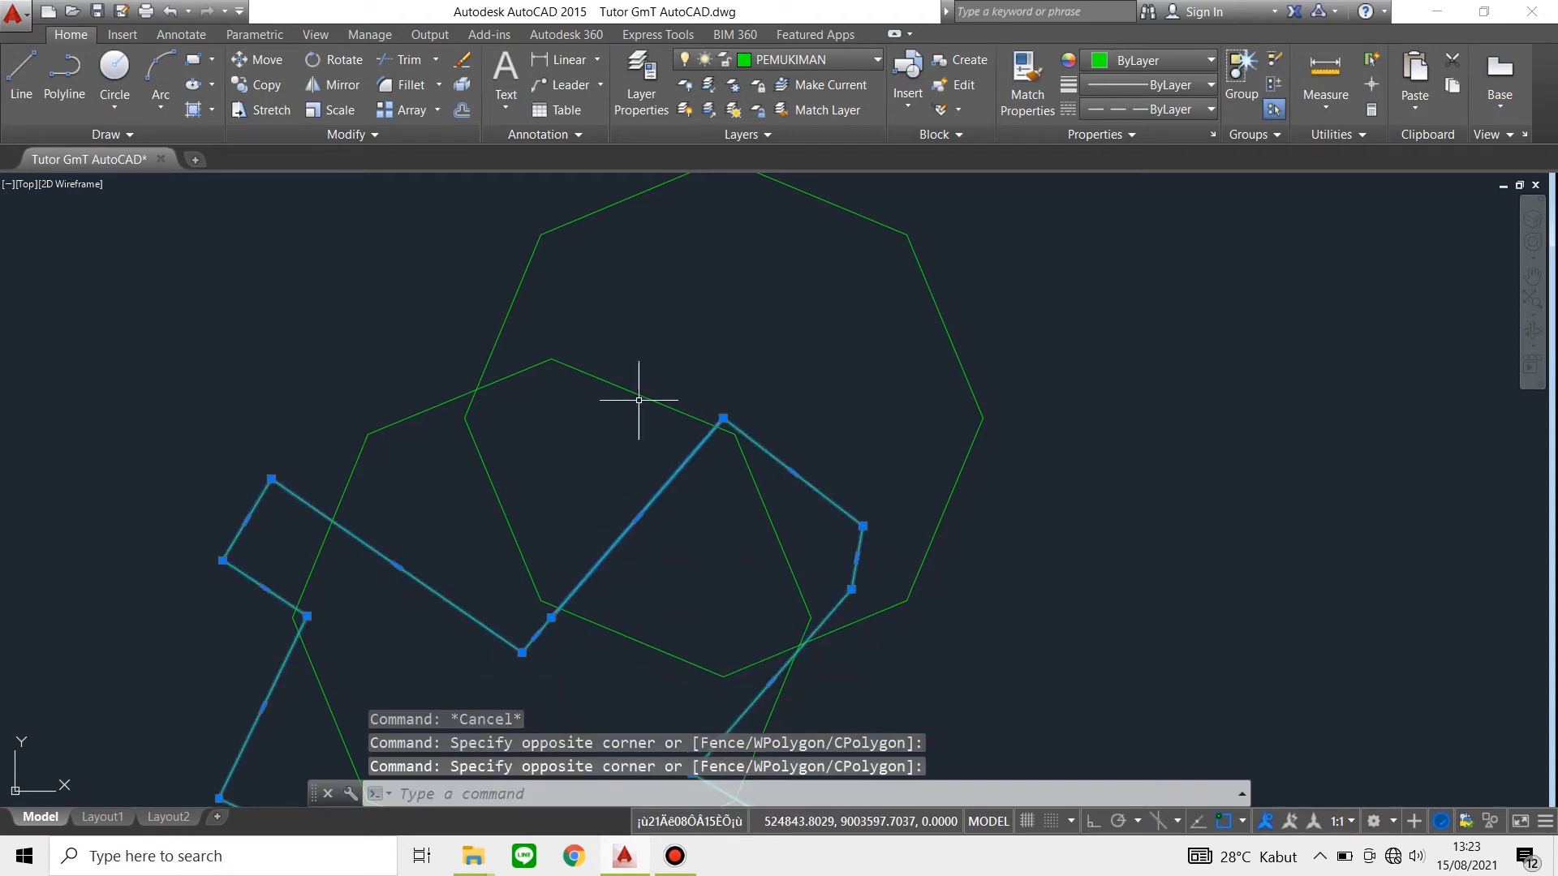
left_click(782, 59)
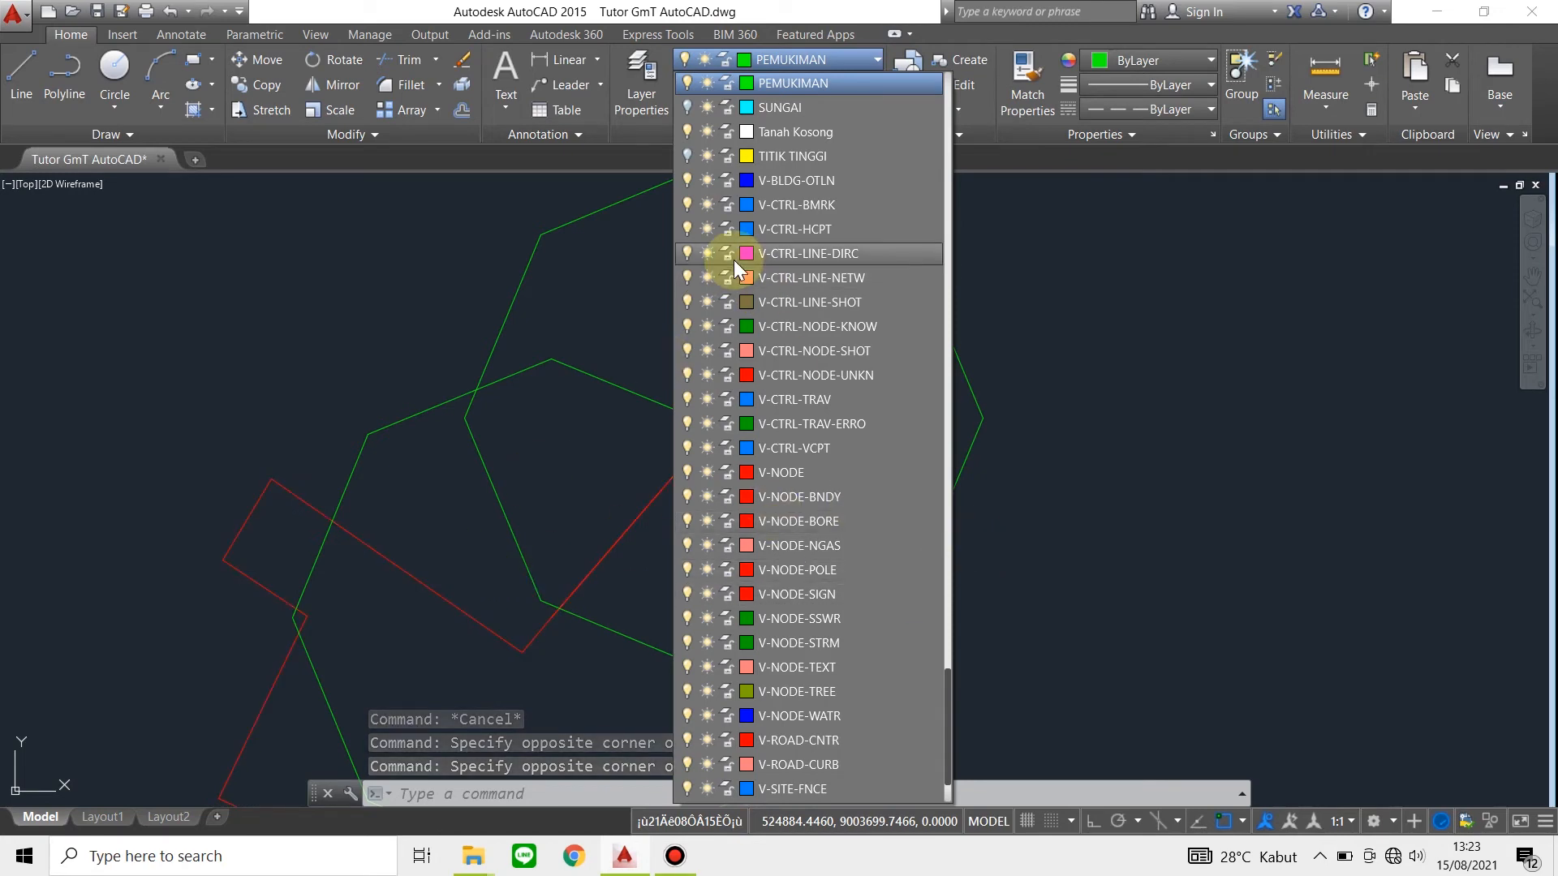
left_click(545, 150)
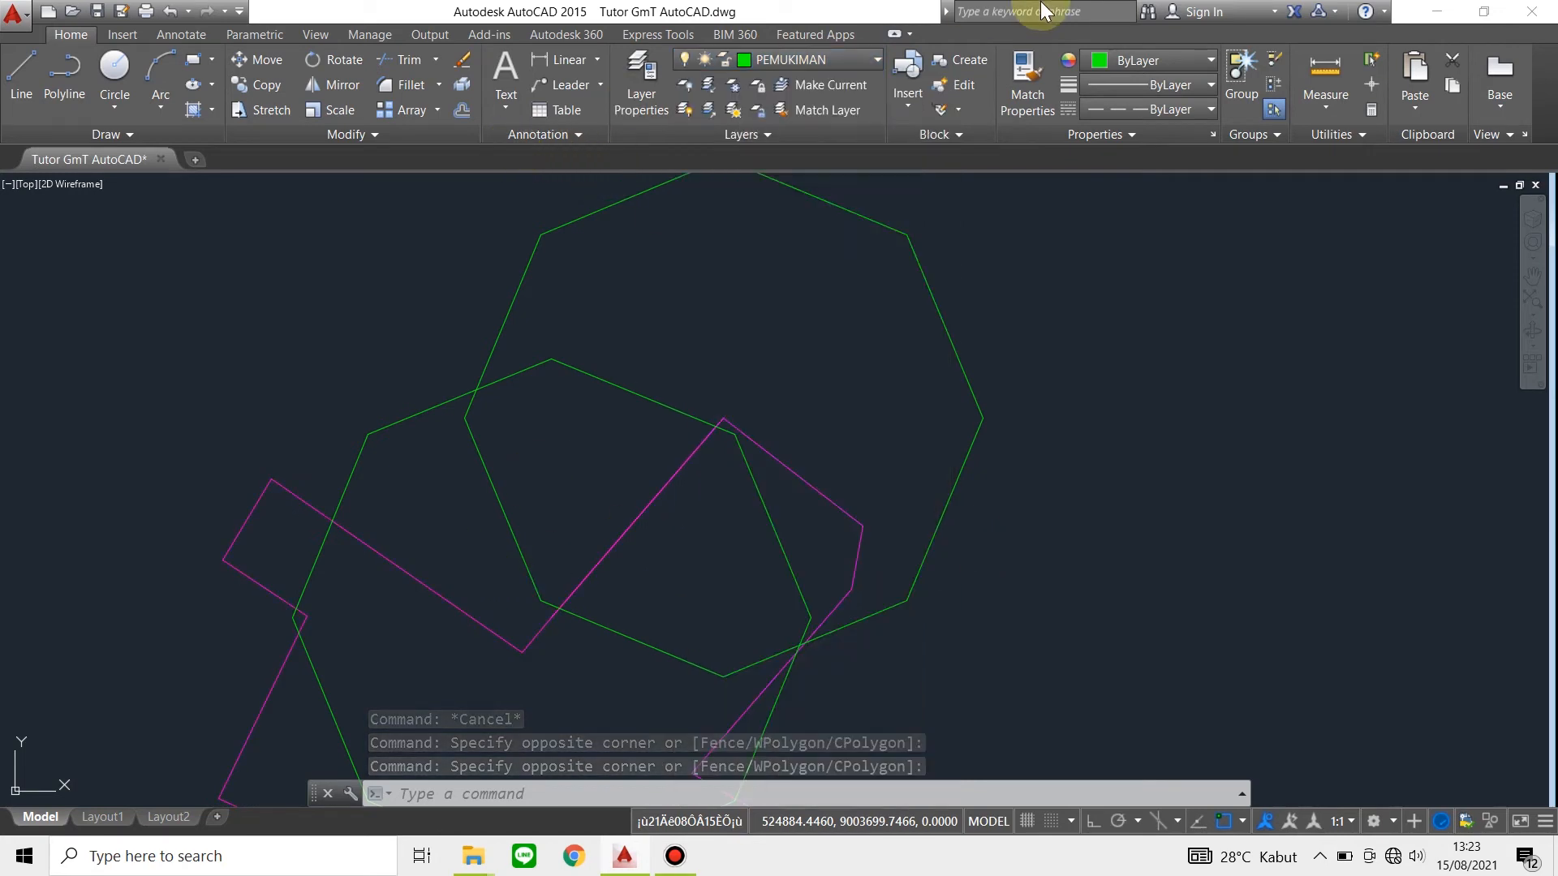
left_click(1176, 59)
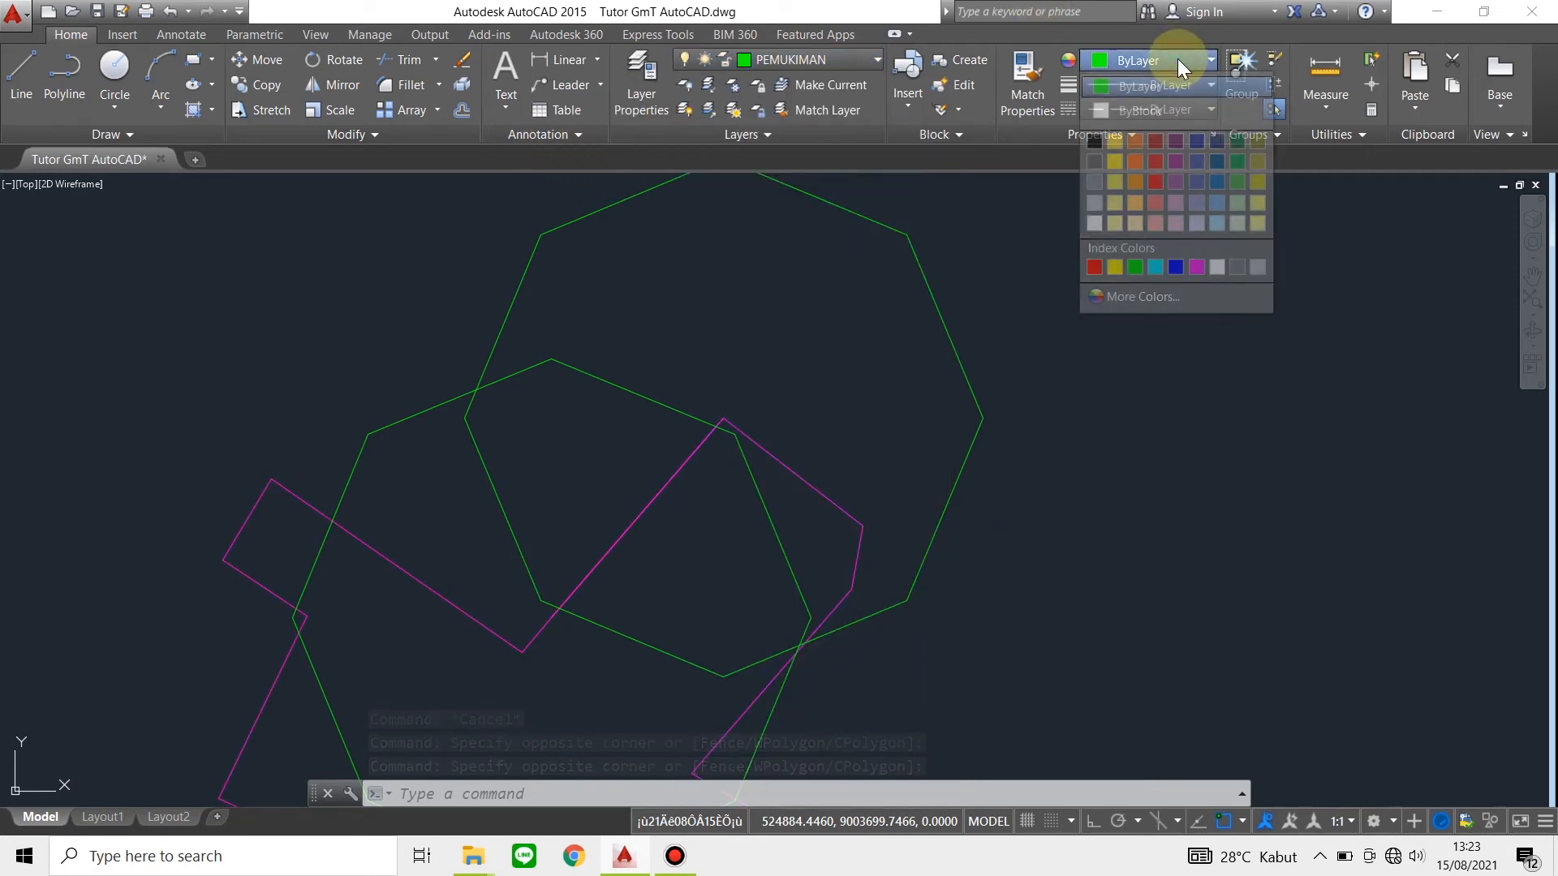
left_click(1114, 268)
key("Escape")
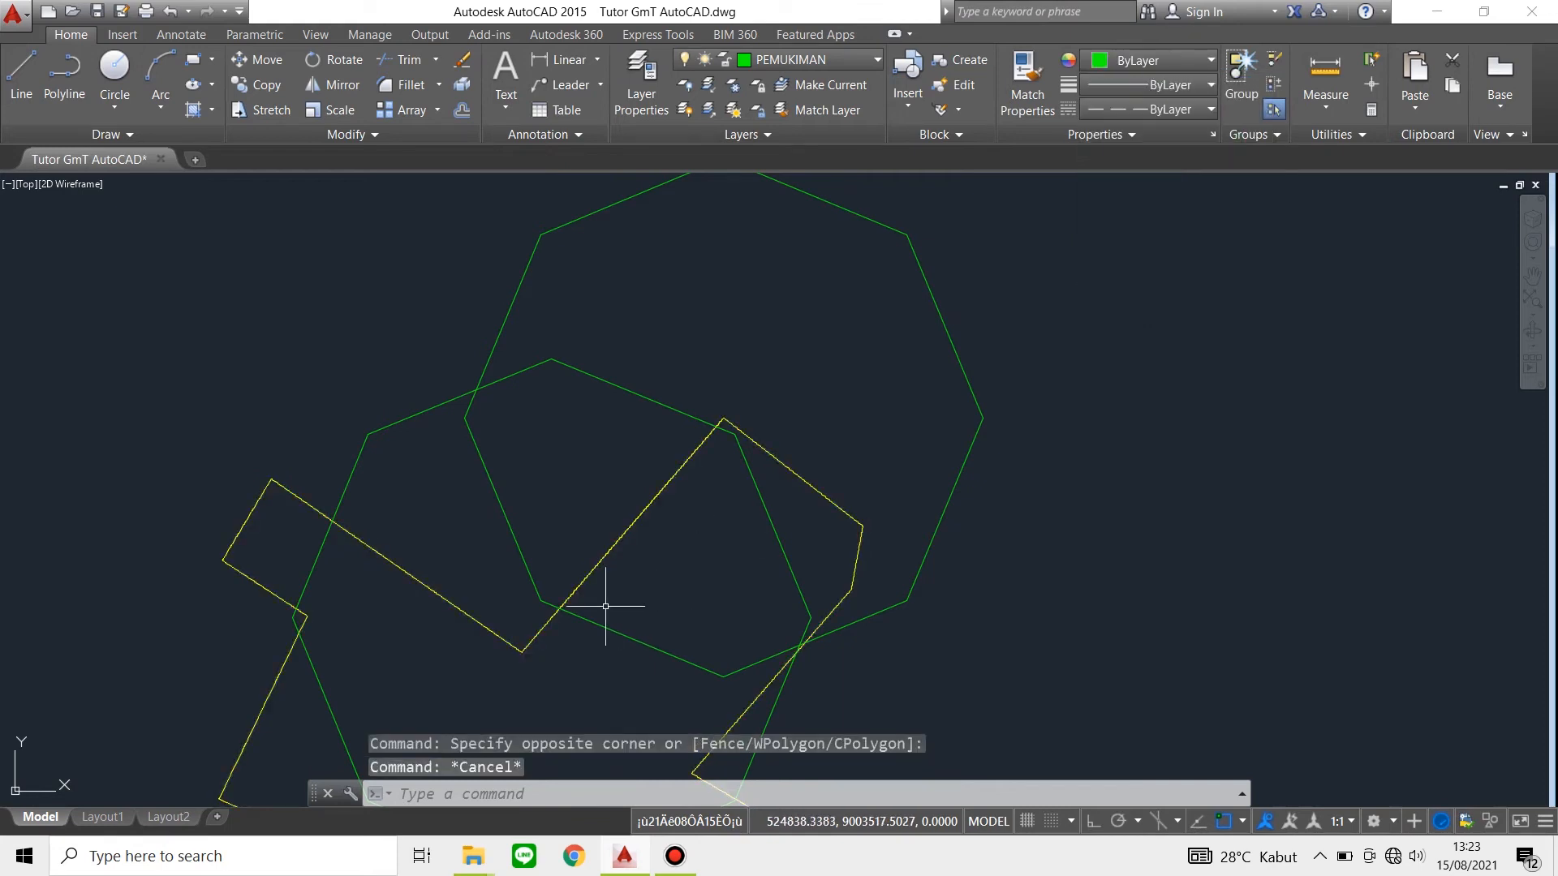
Inspect the overlapping polylines on the outline's diagonal edge through the selection cycling choices
scroll(572, 605, "up", 5)
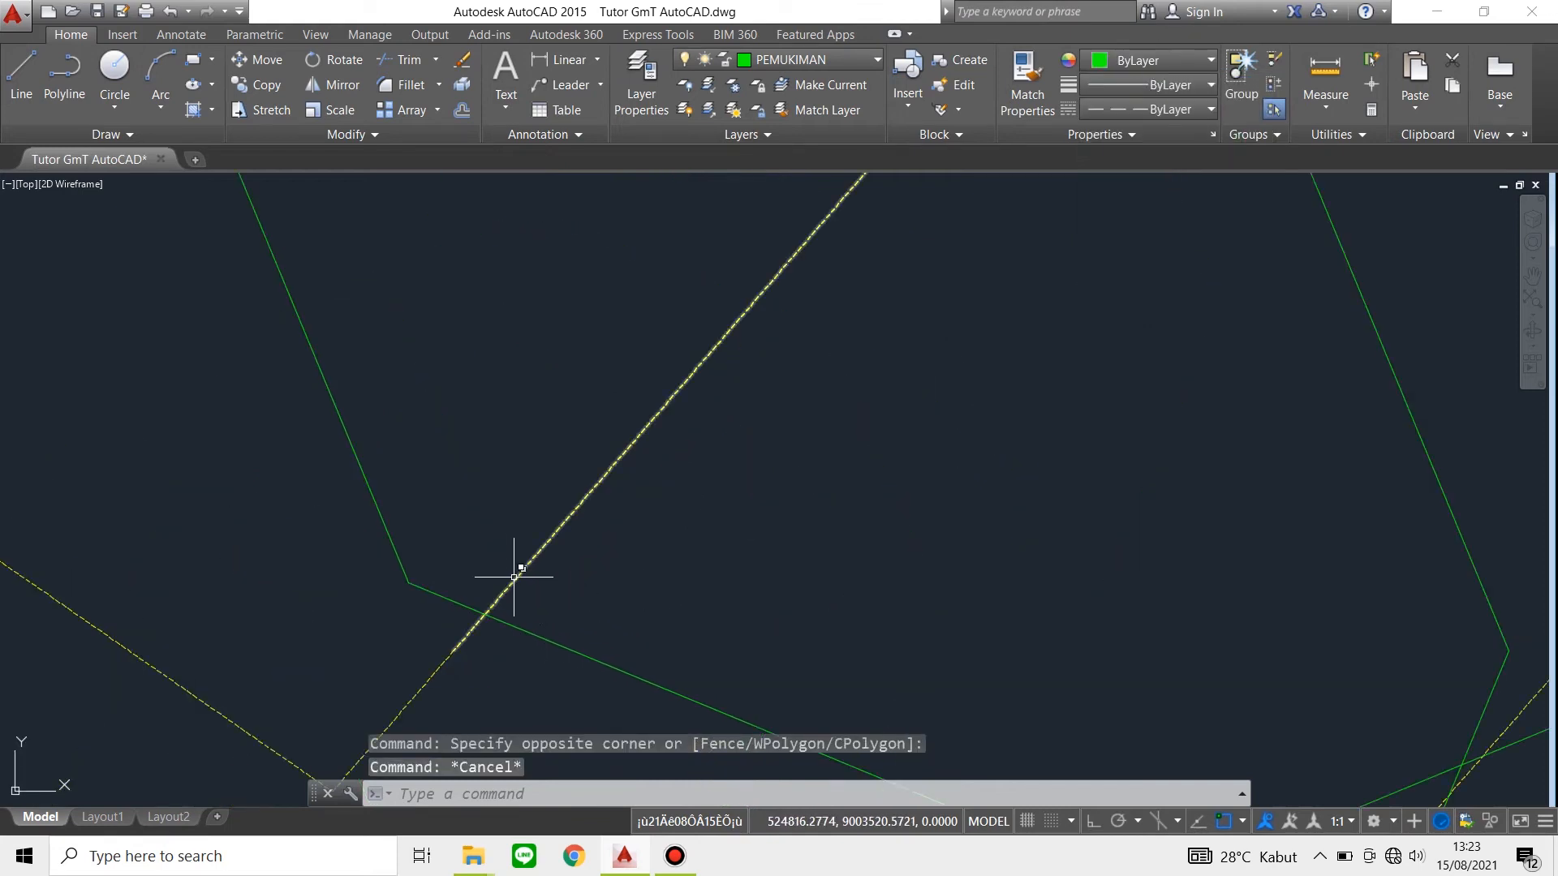
left_click(510, 570)
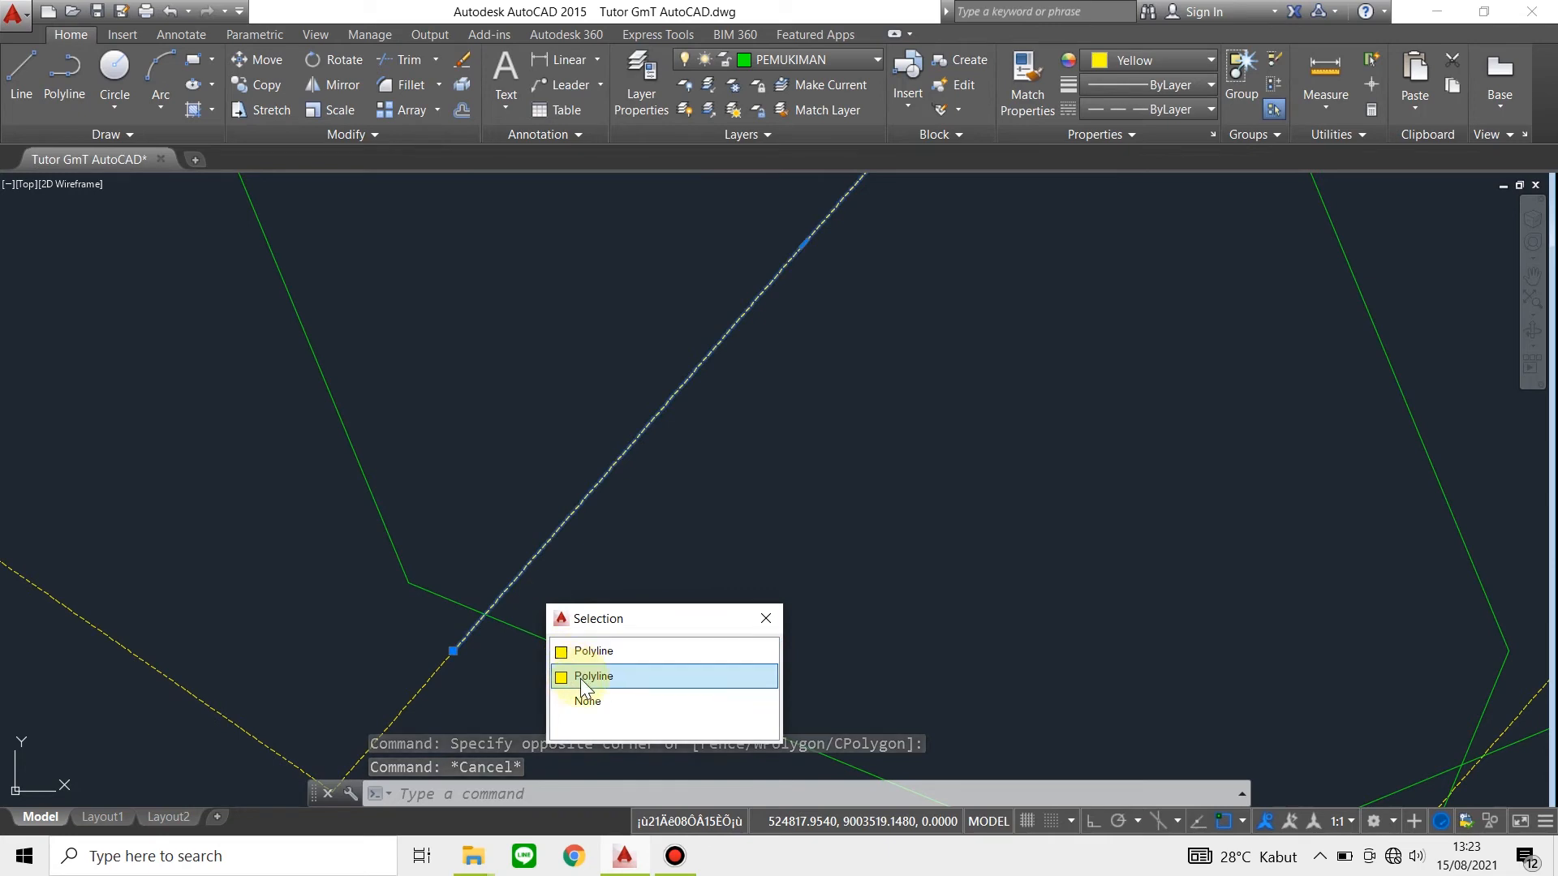
left_click(594, 654)
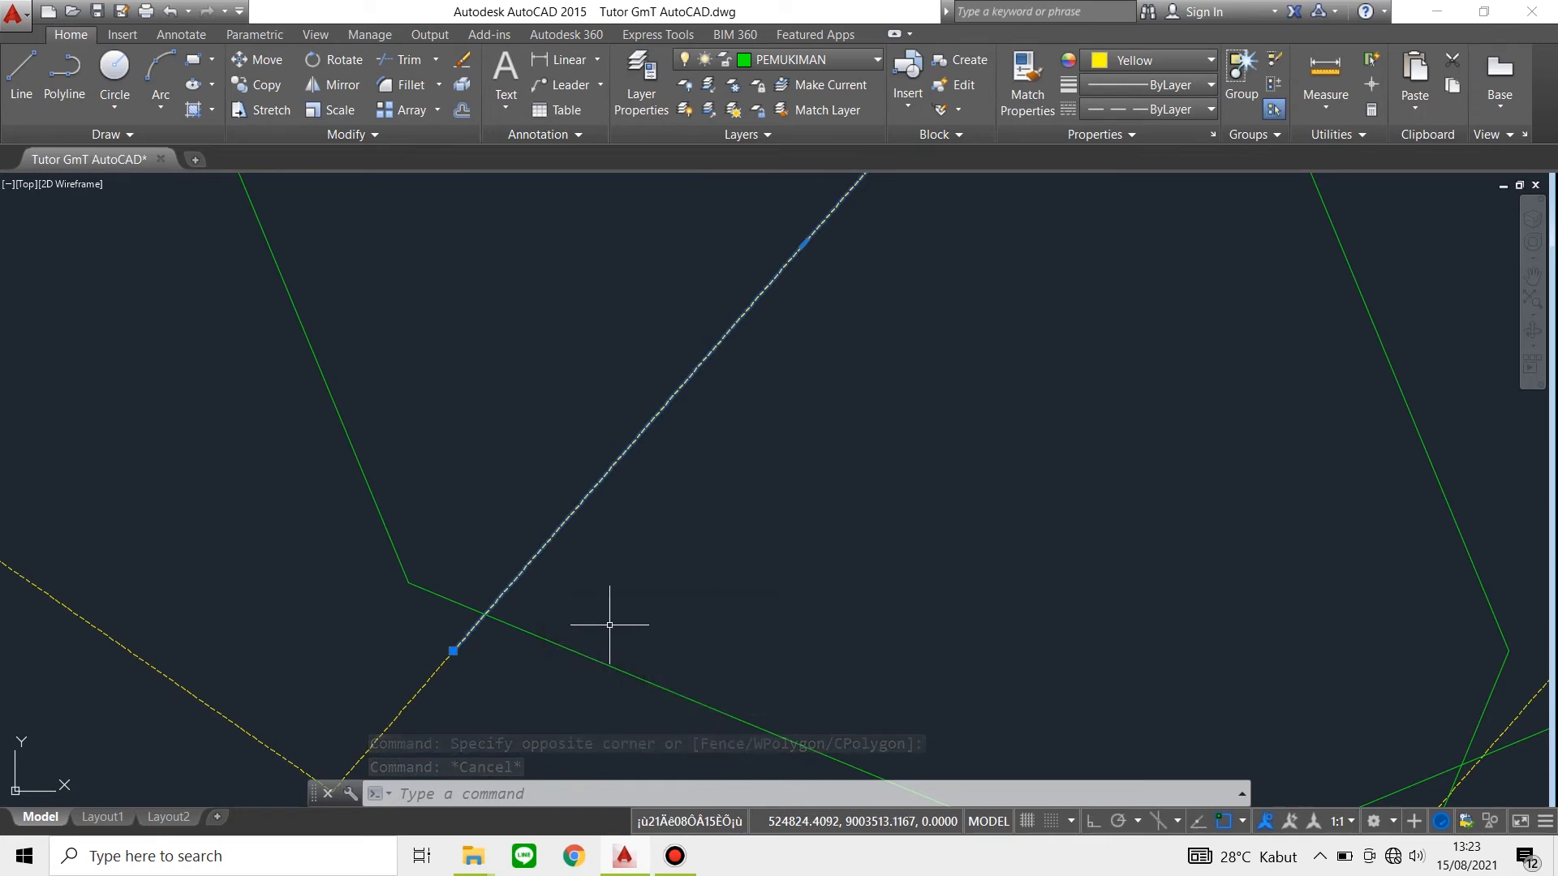
key("Escape")
scroll(709, 508, "down", 5)
scroll(738, 452, "down", 4)
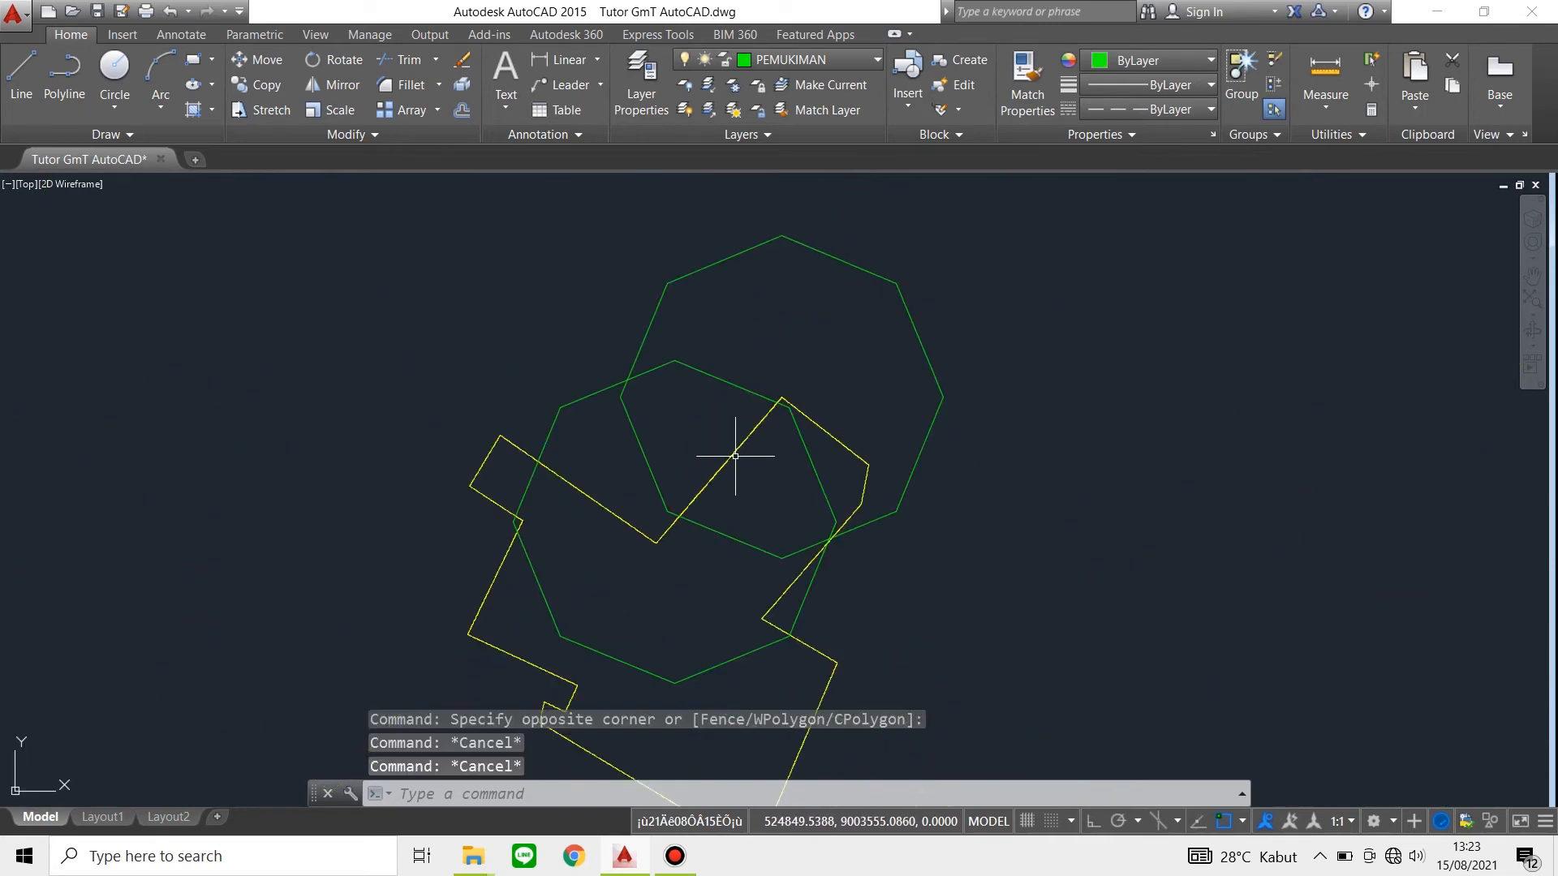
scroll(741, 446, "up", 2)
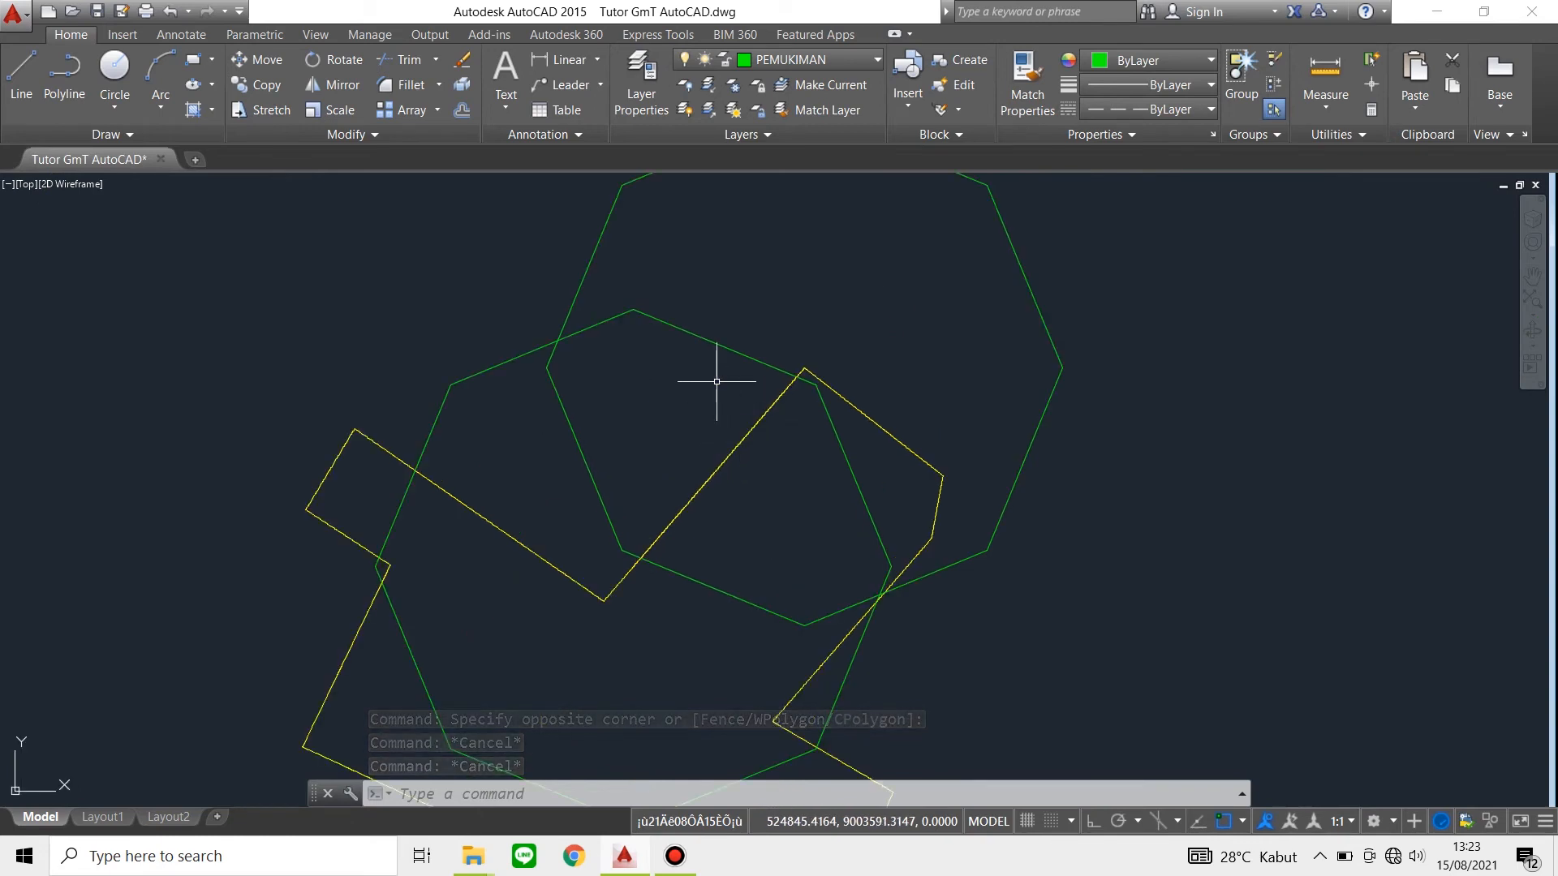
Disable selection cycling in the drafting settings
left_click(560, 350)
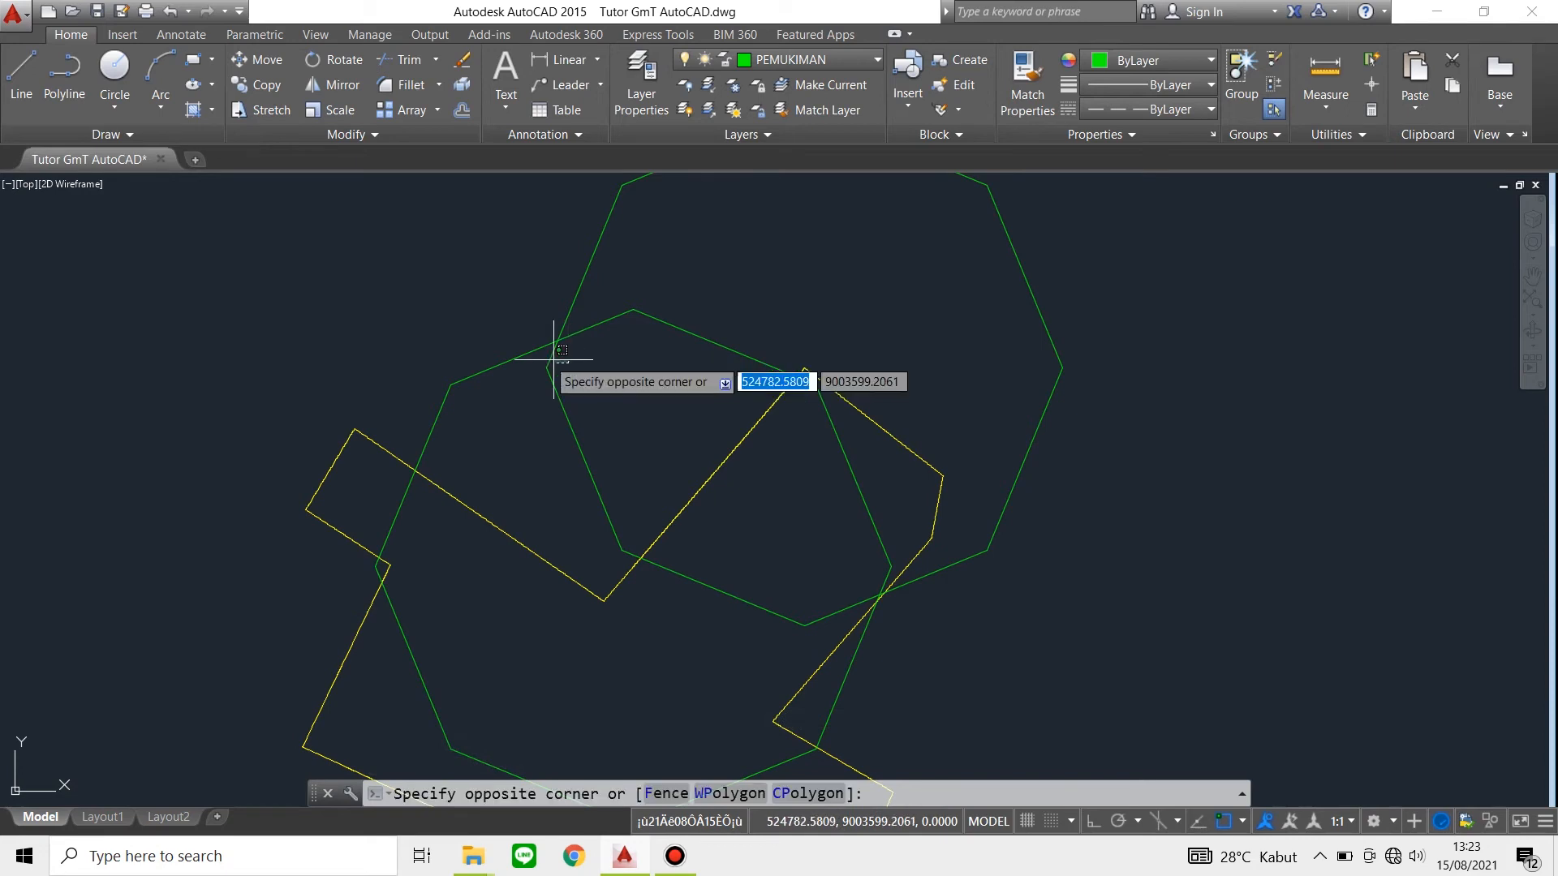
key("Escape")
type("ds")
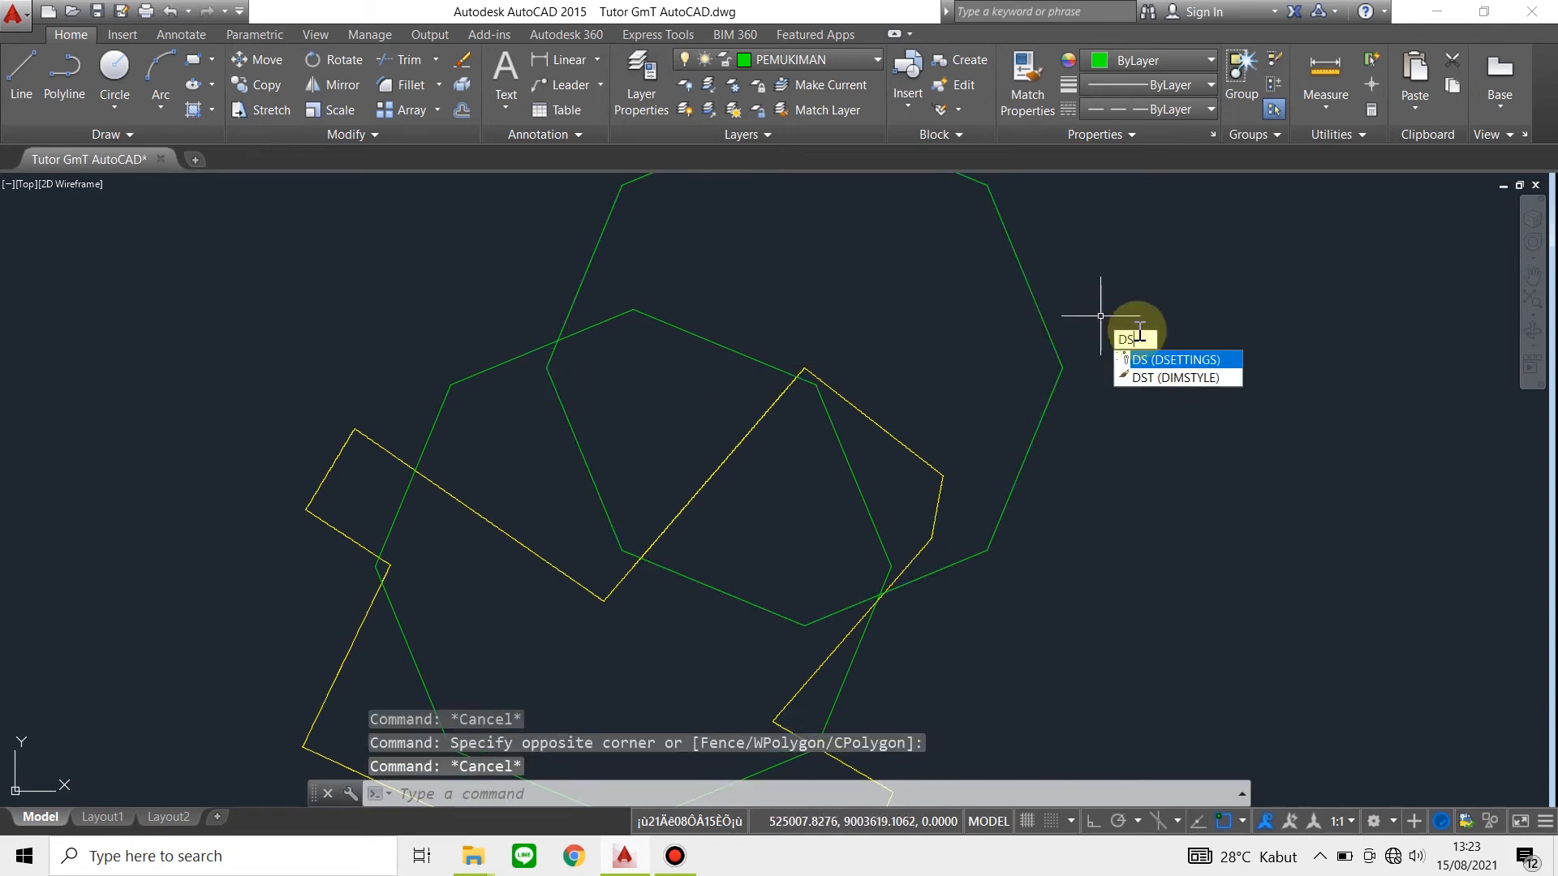
key("Return")
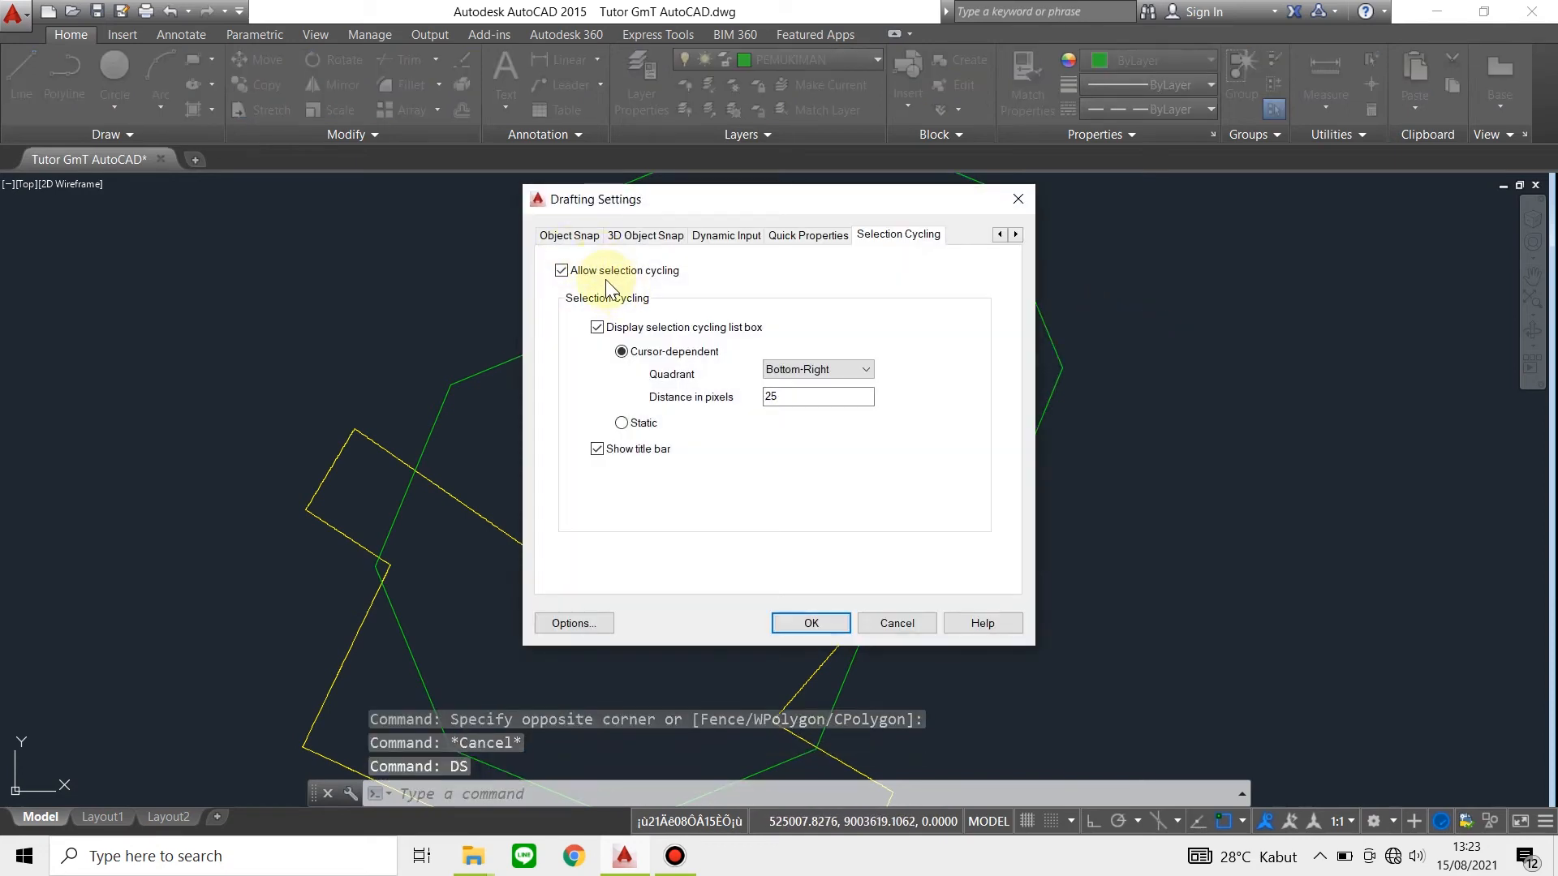
left_click(607, 272)
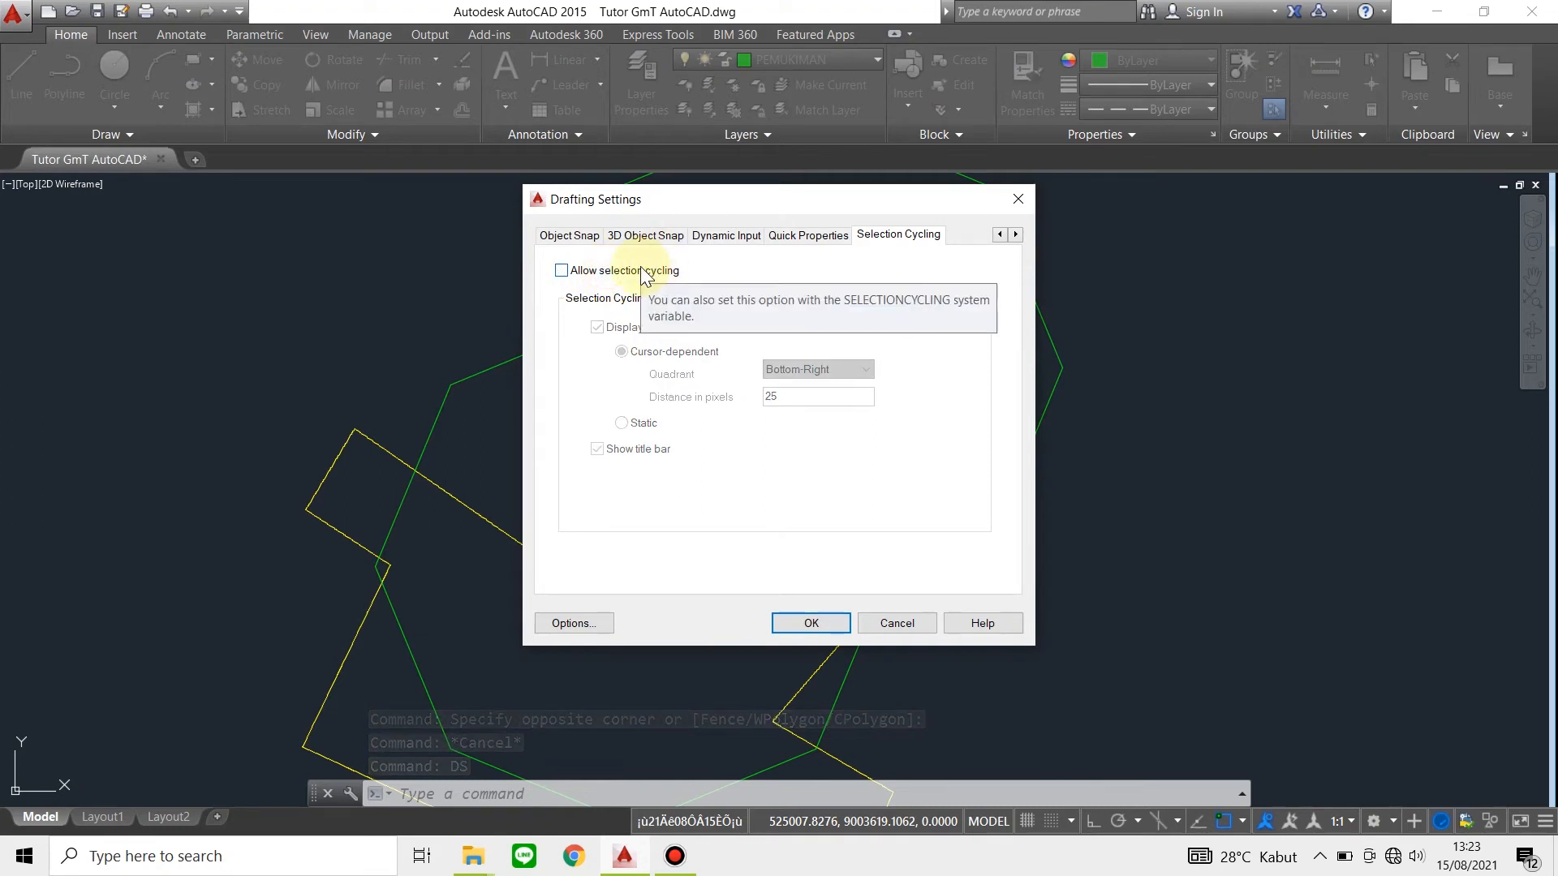
left_click(810, 623)
Select the diagonal line and the settlement outline in turn to check which object each pick takes without selection cycling
left_click(721, 465)
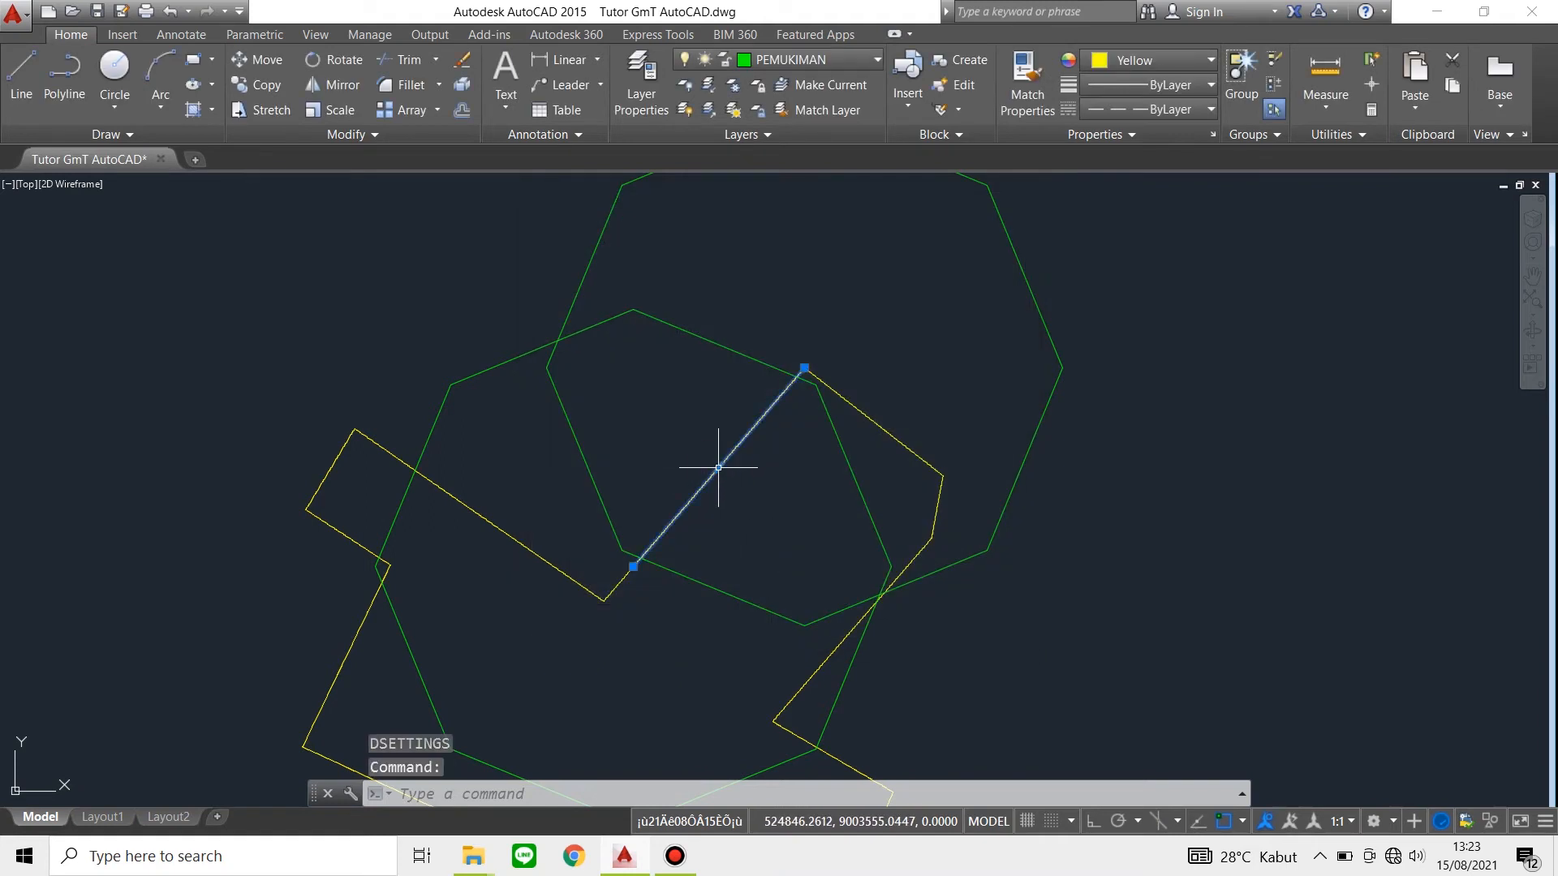
key("Escape")
left_click(603, 596)
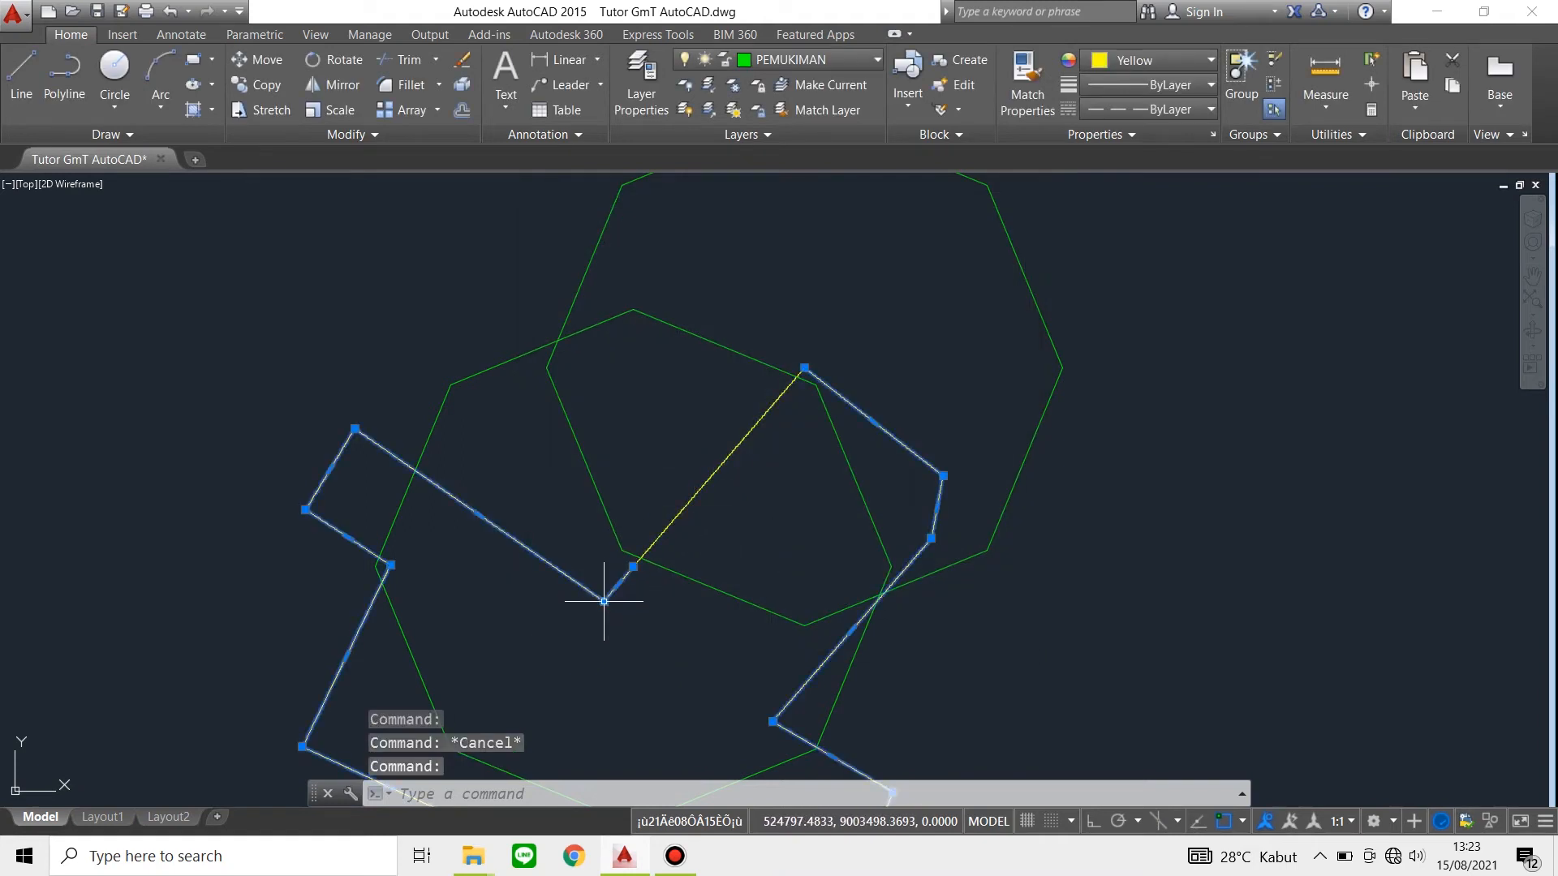
key("Escape")
left_click(674, 516)
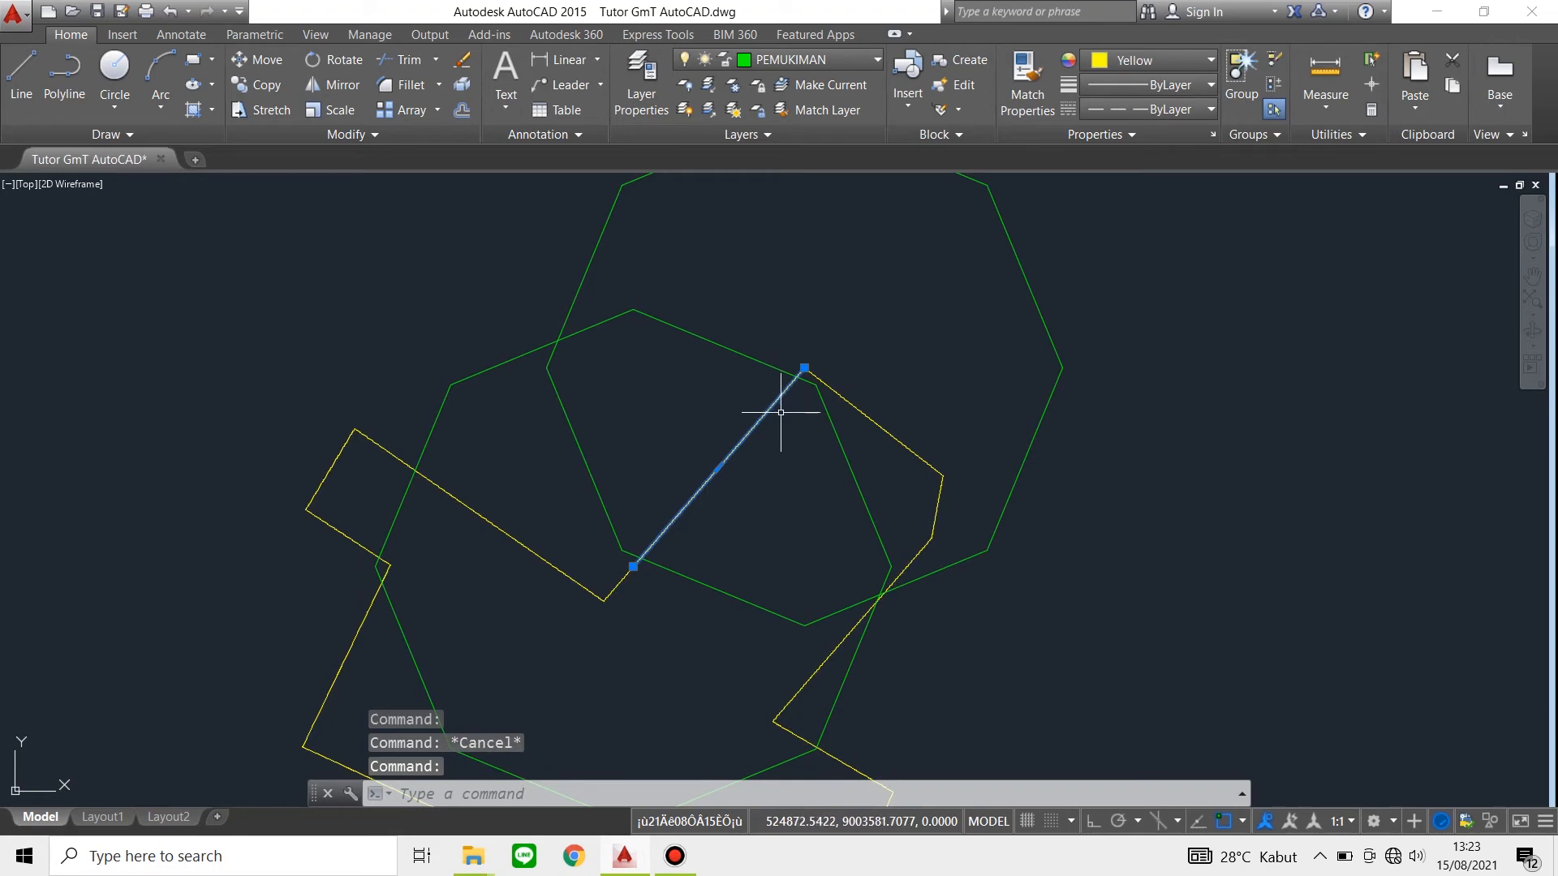
key("Escape")
Re-enable selection cycling in the drafting settings
type("DS")
key("Return")
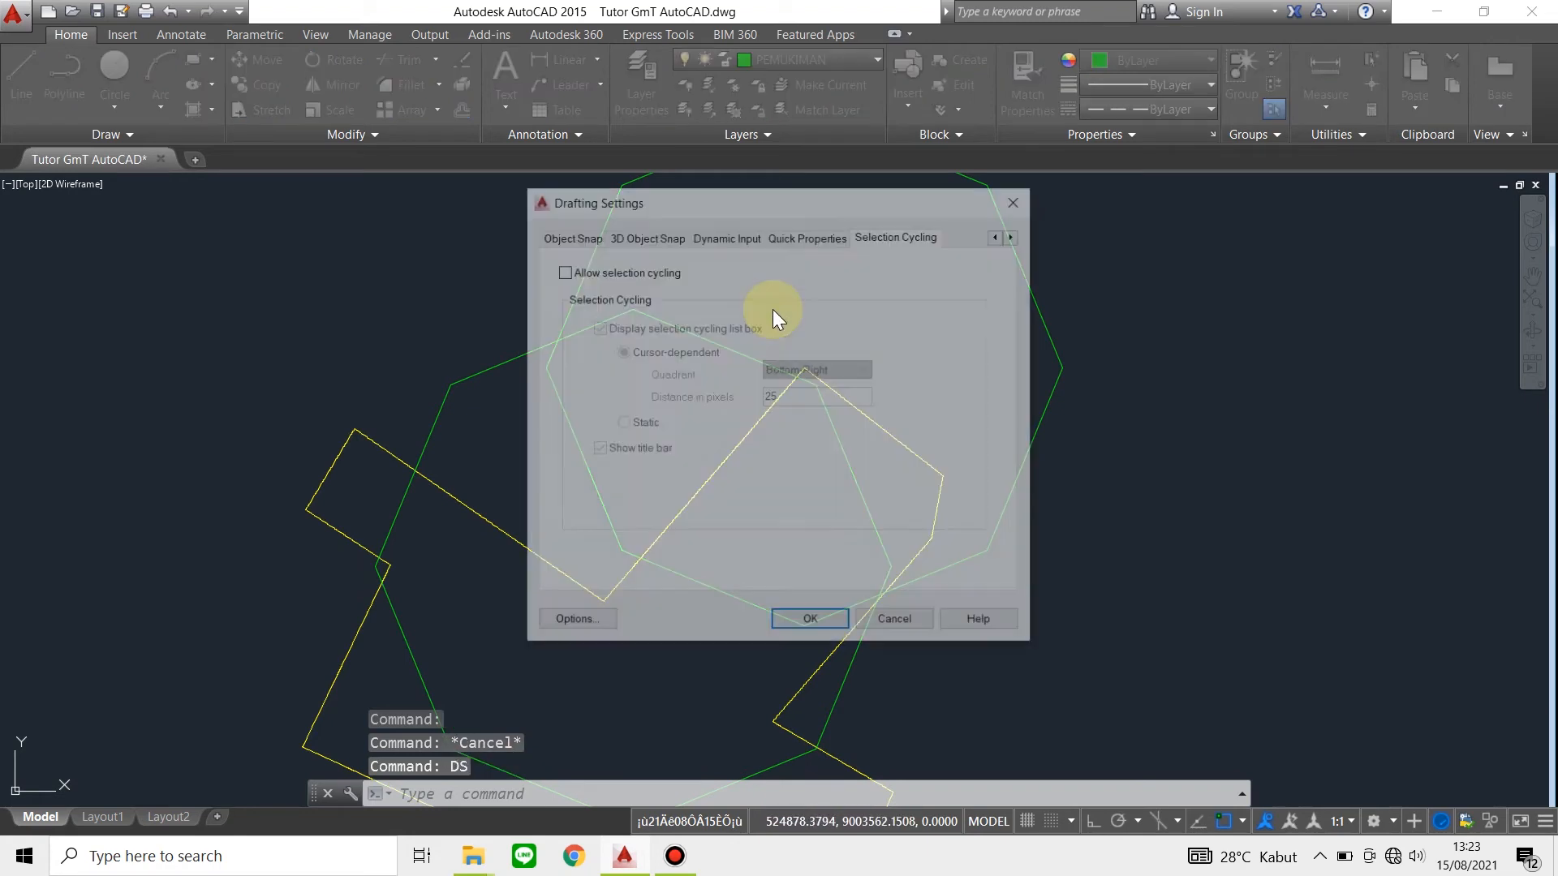
left_click(606, 271)
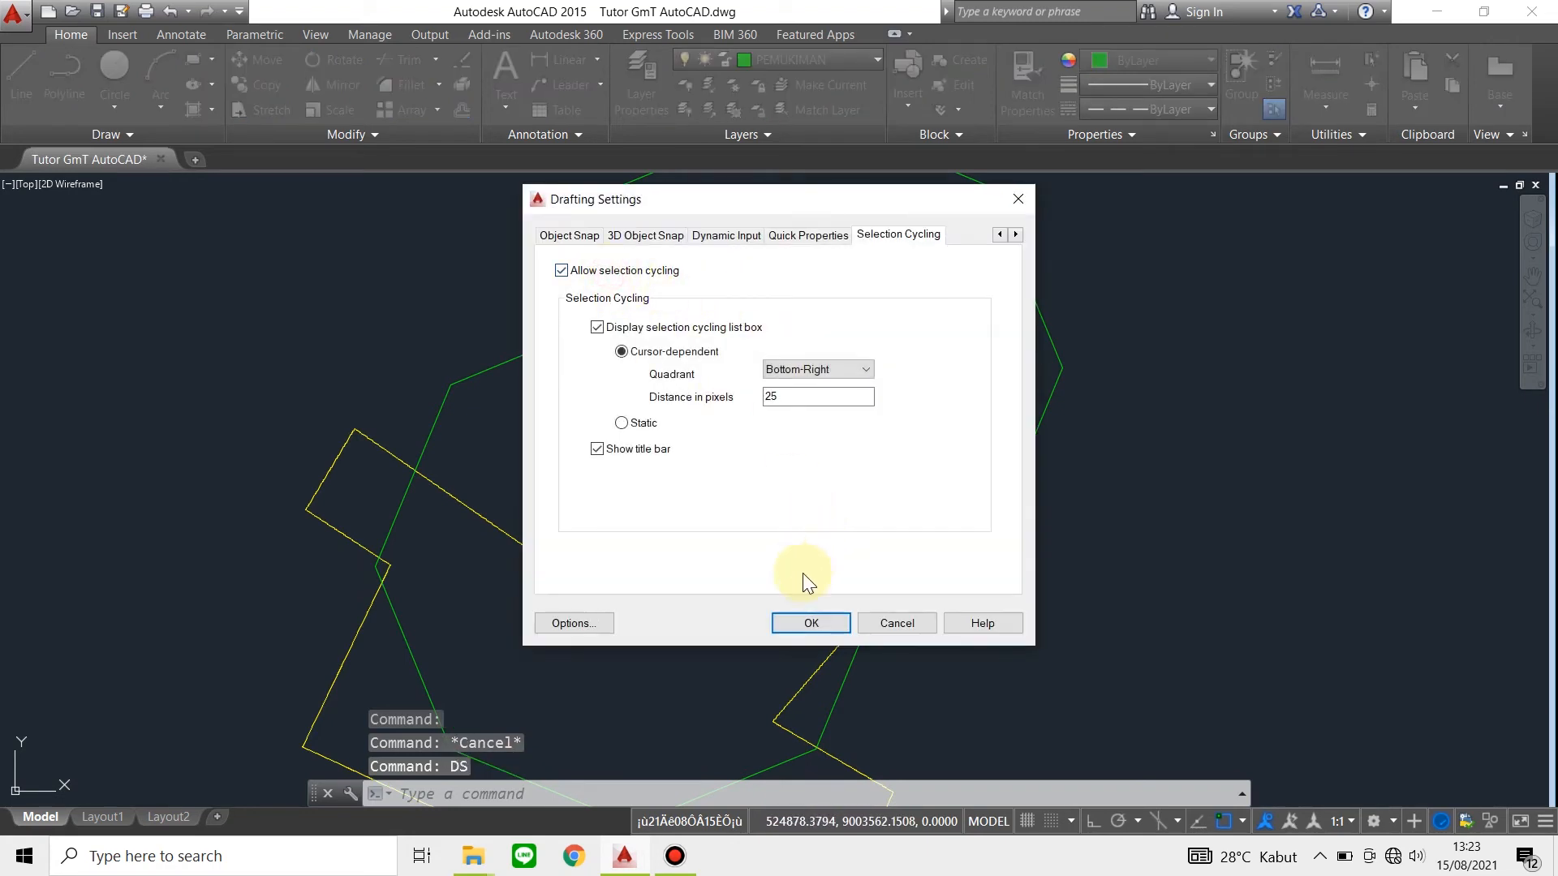
left_click(806, 623)
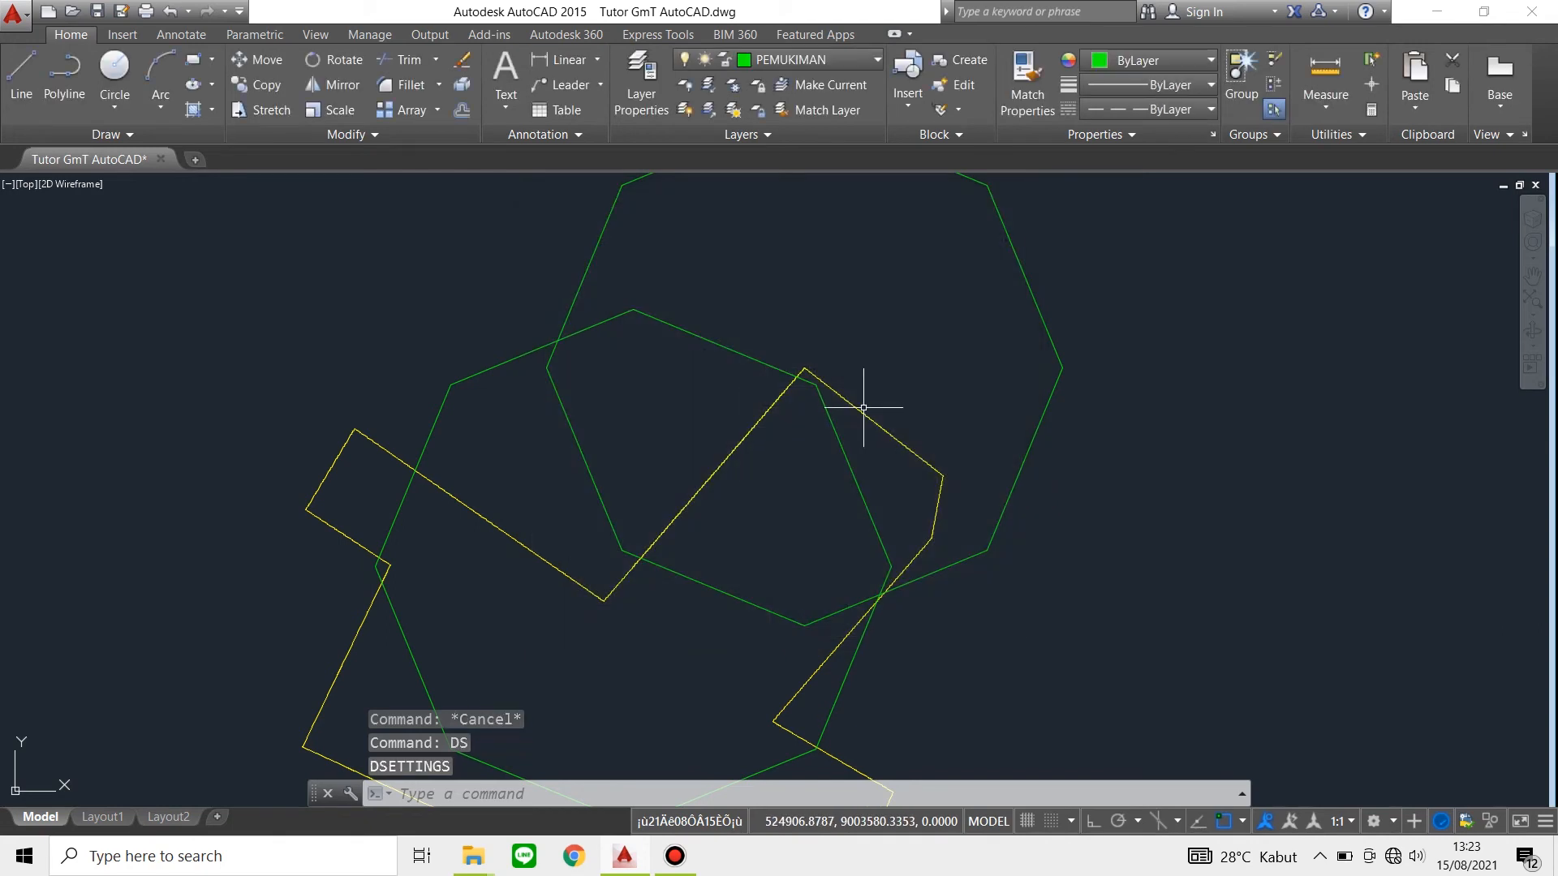
Compare the two stacked polylines on the yellow outline's diagonal edge by picking each from the selection choices
left_click(752, 429)
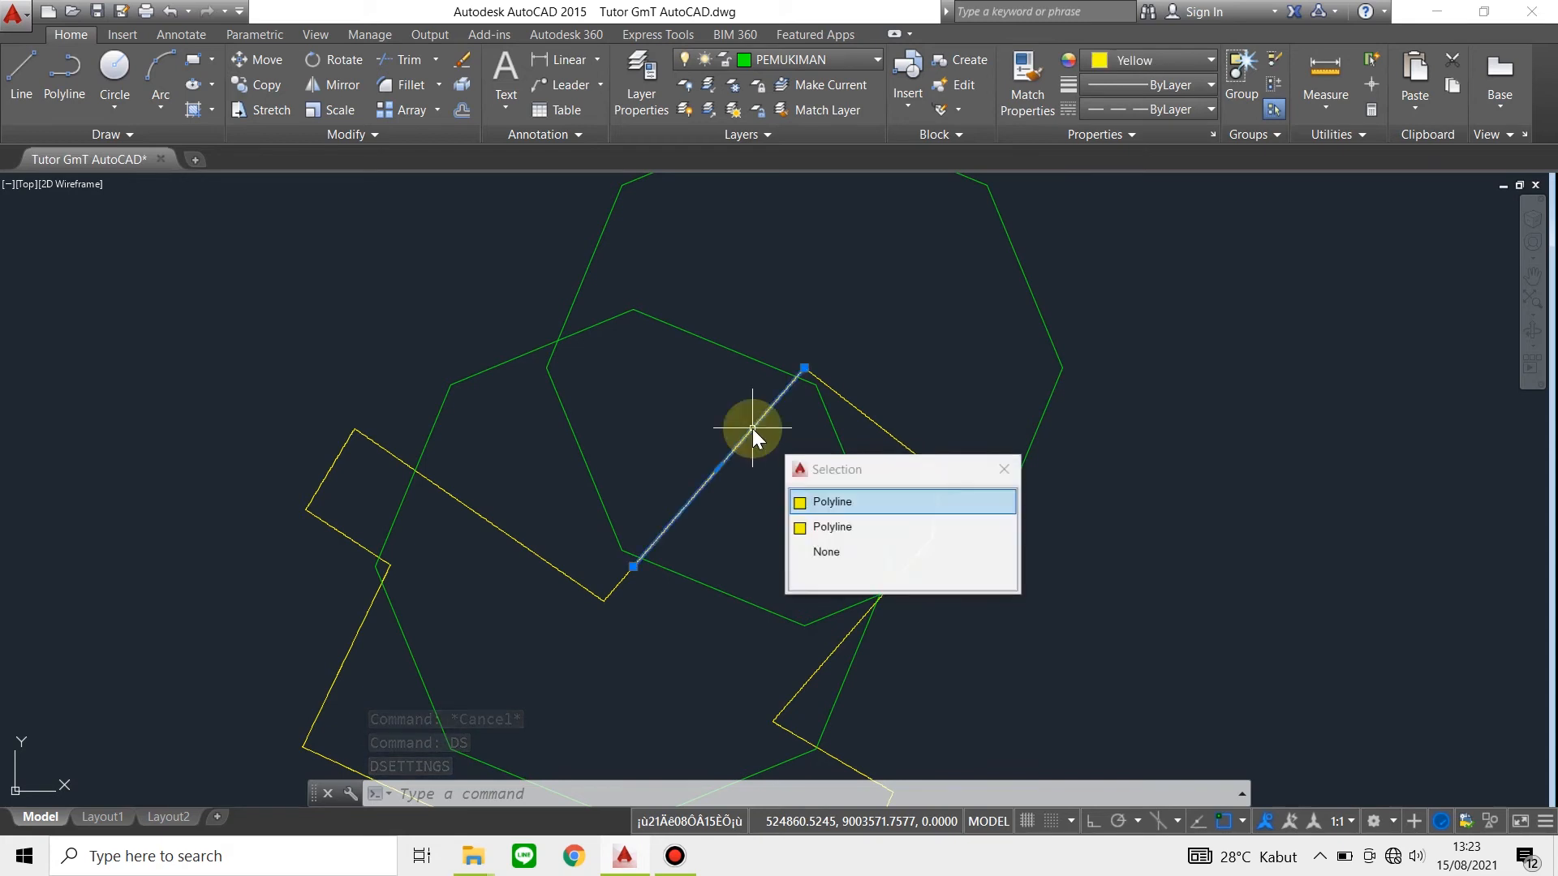
left_click(845, 498)
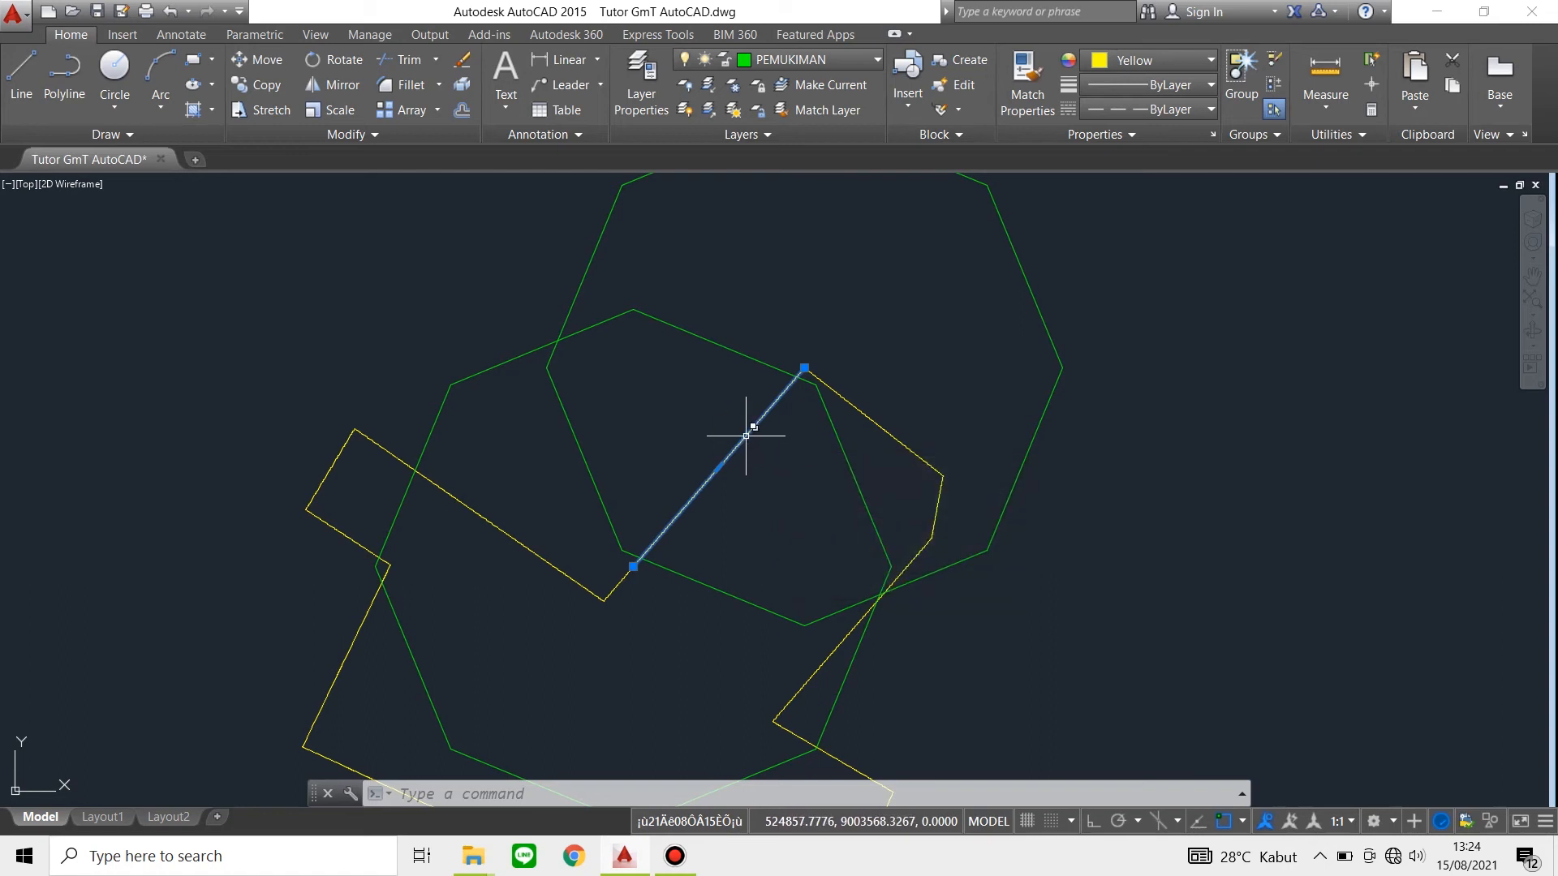
left_click(746, 435)
left_click(829, 537)
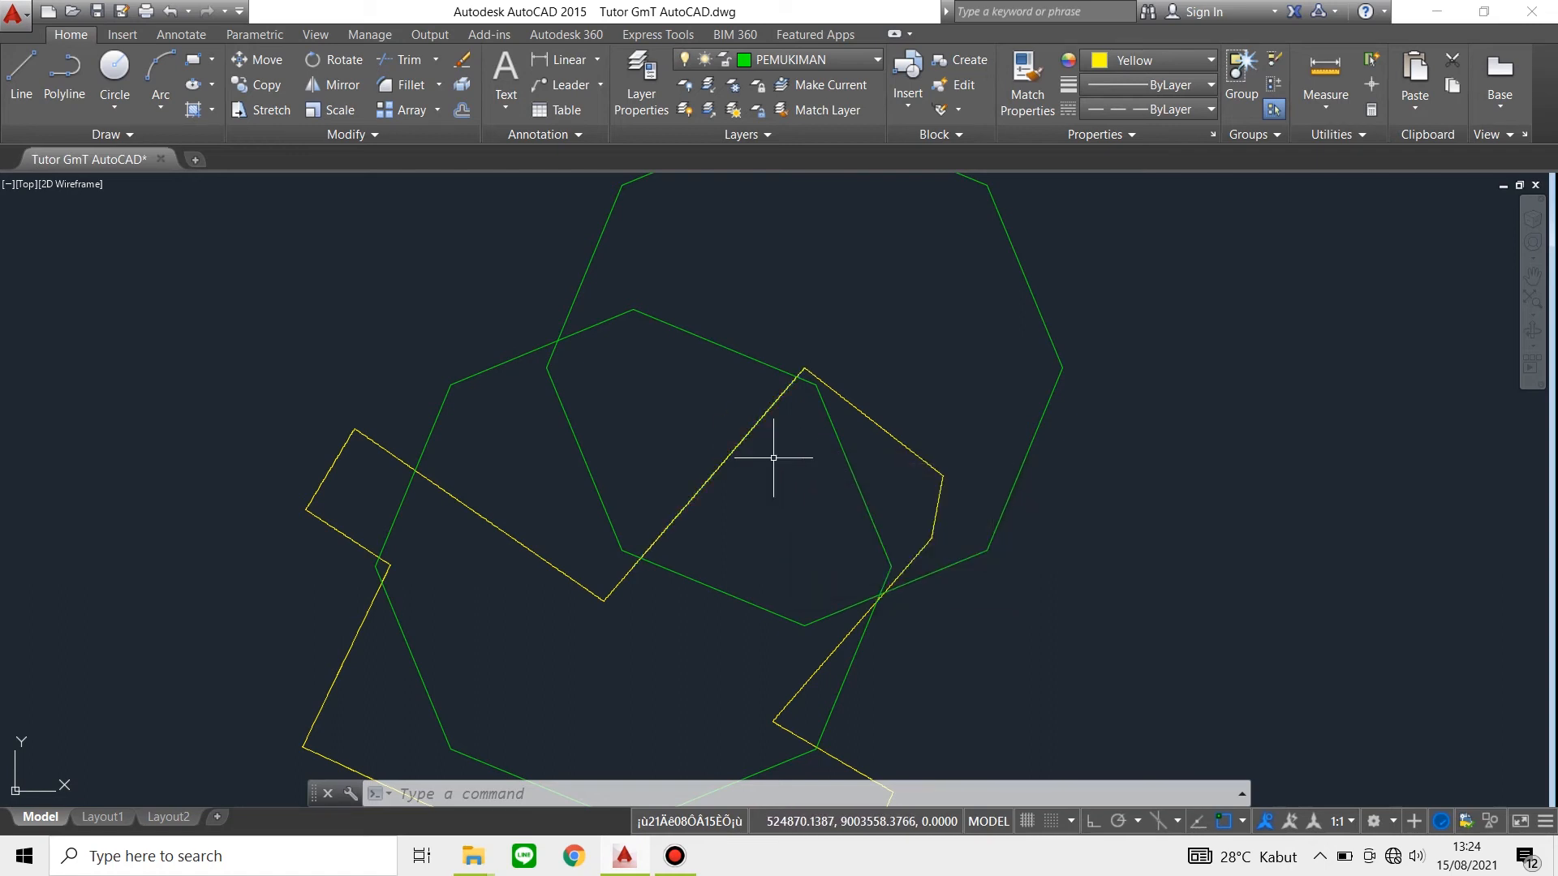
key("Escape")
Delete the first of the two polylines listed at the yellow settlement outline's diagonal edge
left_click(740, 440)
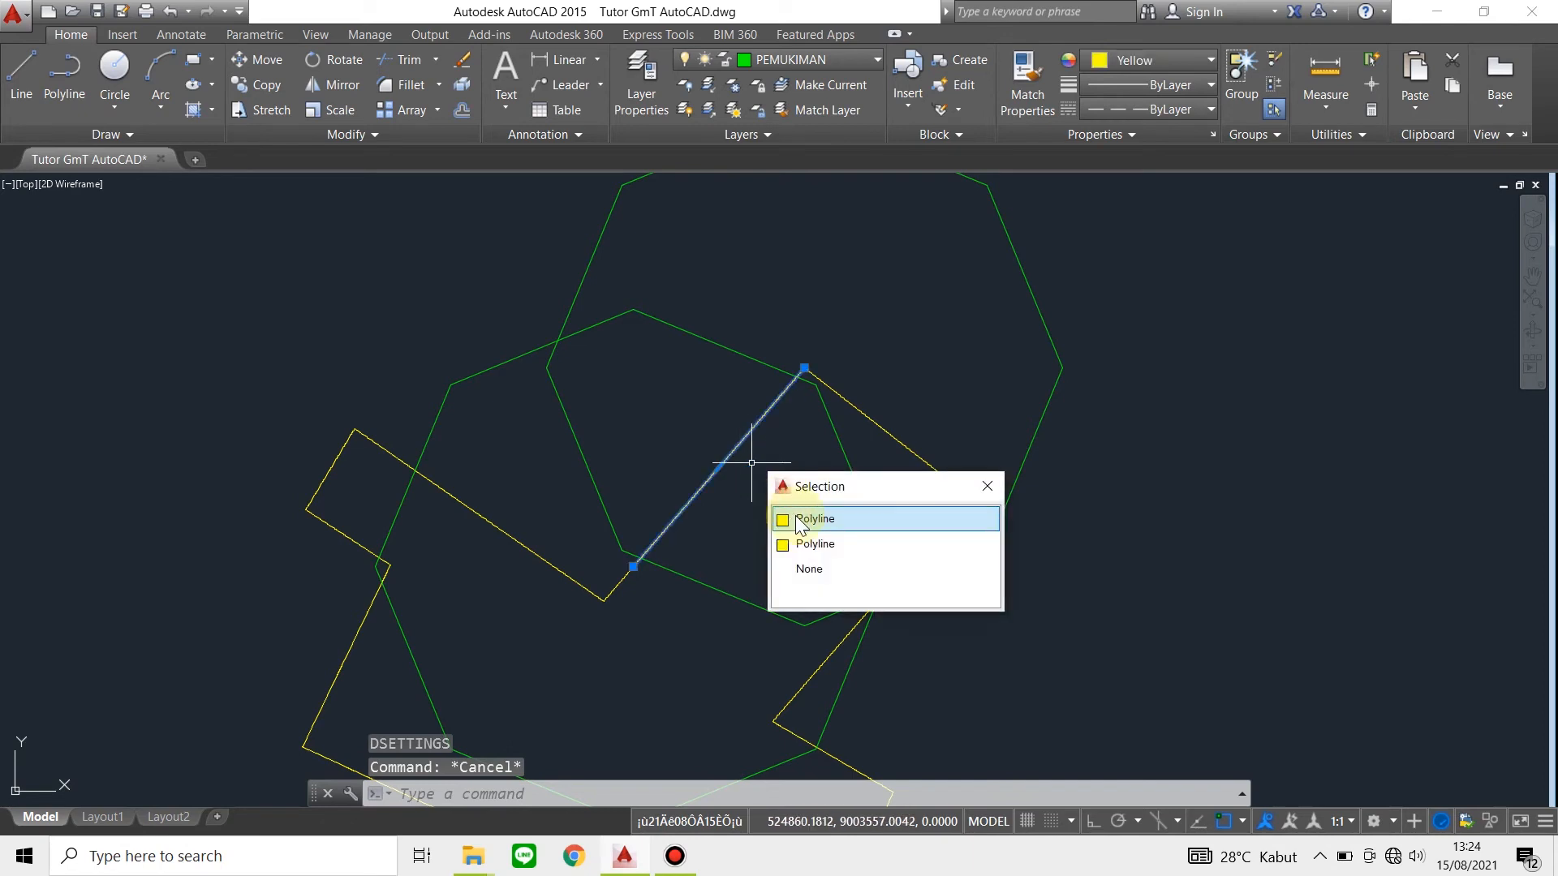
left_click(801, 519)
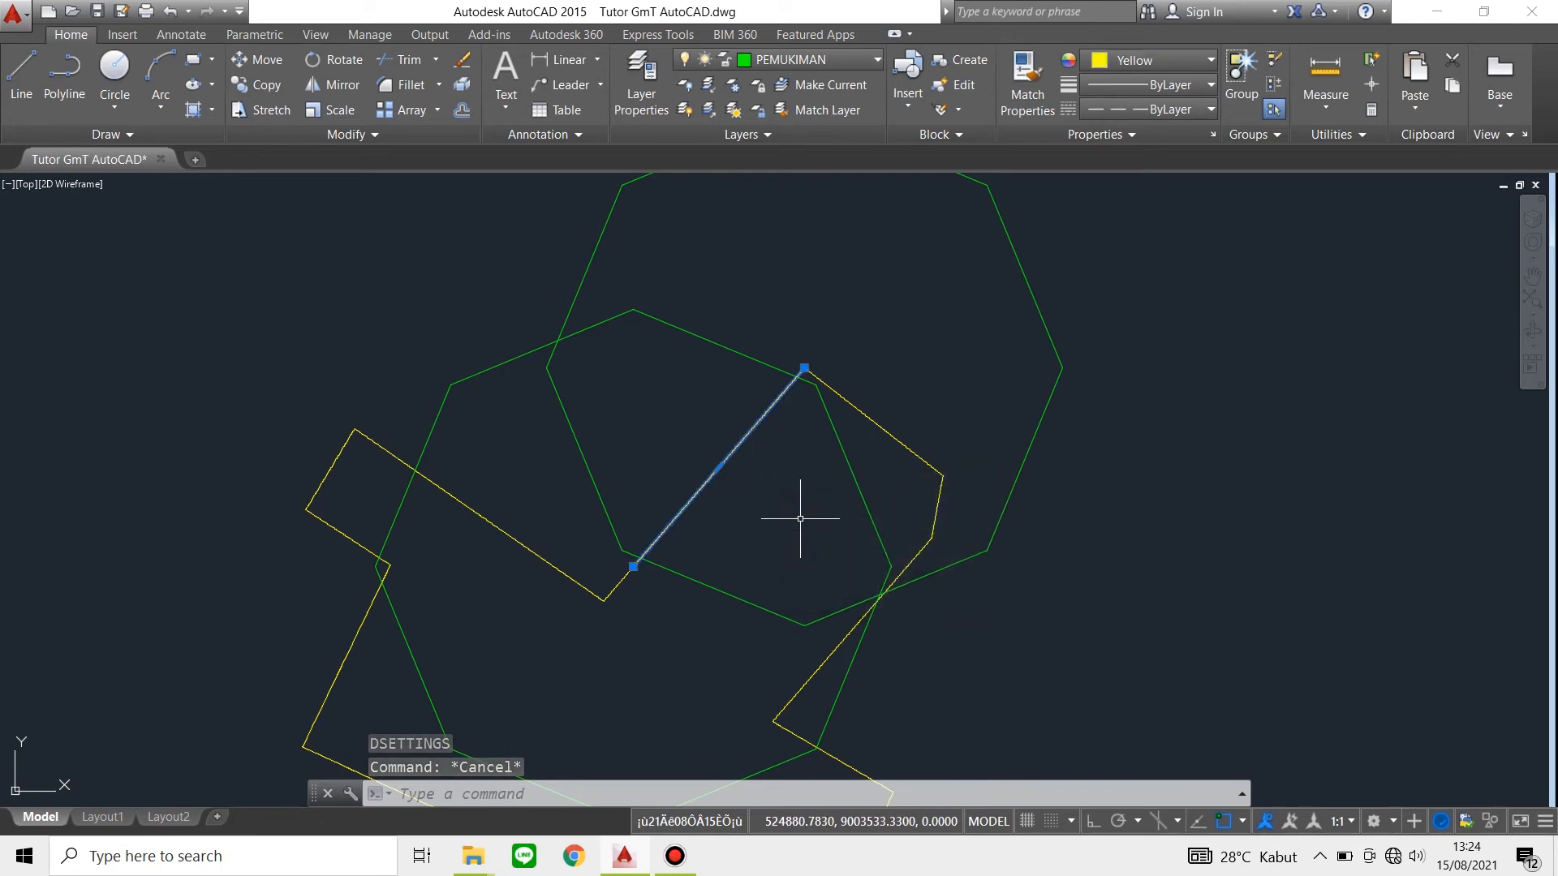
key("Delete")
key("Escape")
left_click(796, 507)
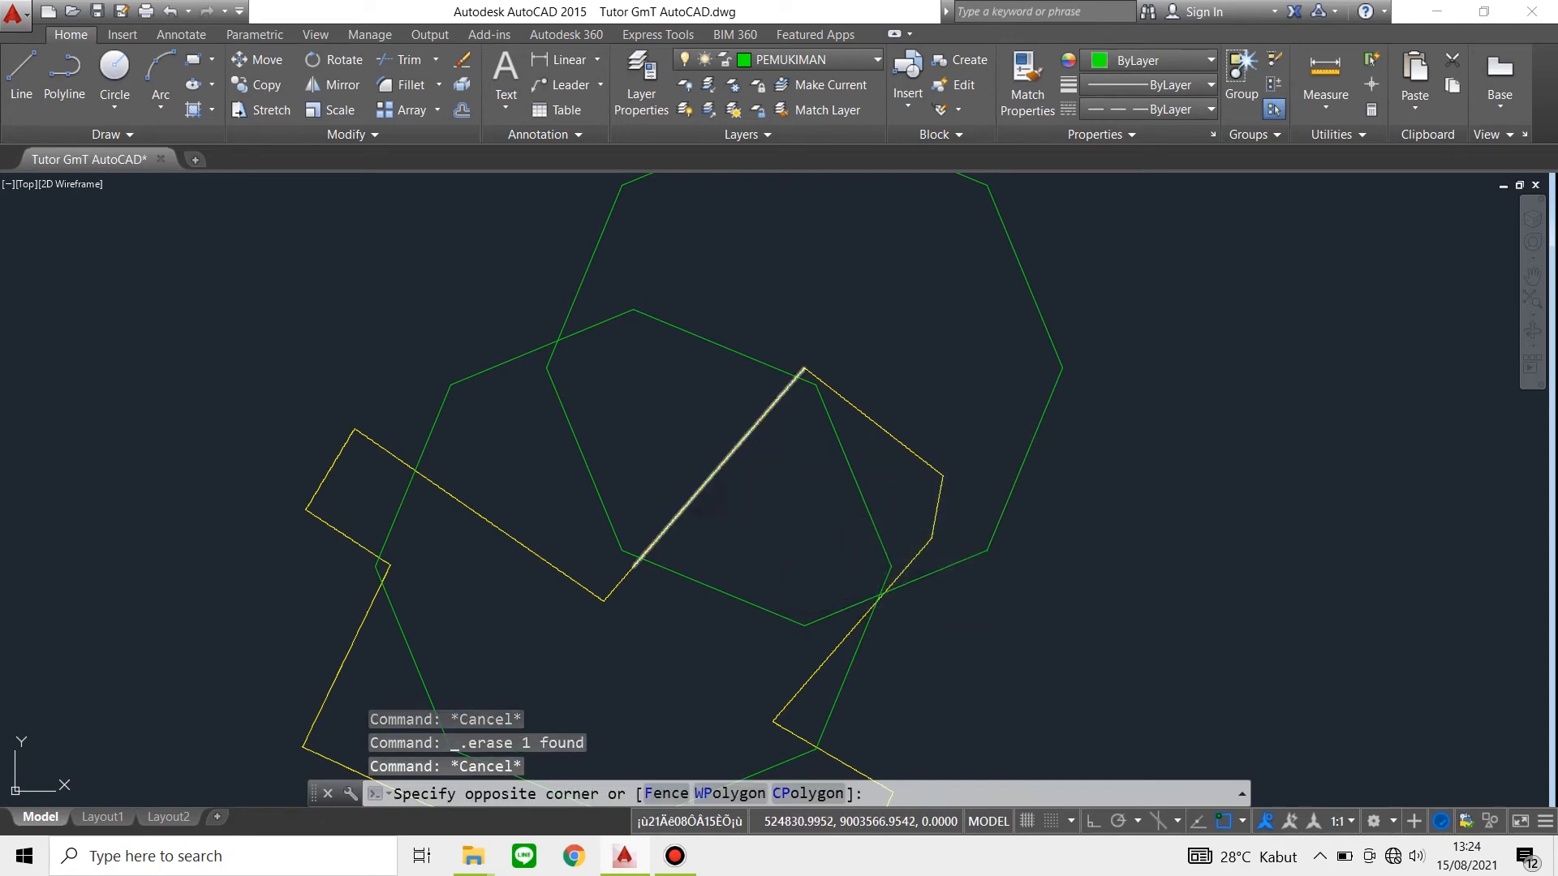
Select the yellow settlement outline near the lower end of its diagonal edge to check which segments belong to it
key("Escape")
left_click(620, 574)
left_click(626, 579)
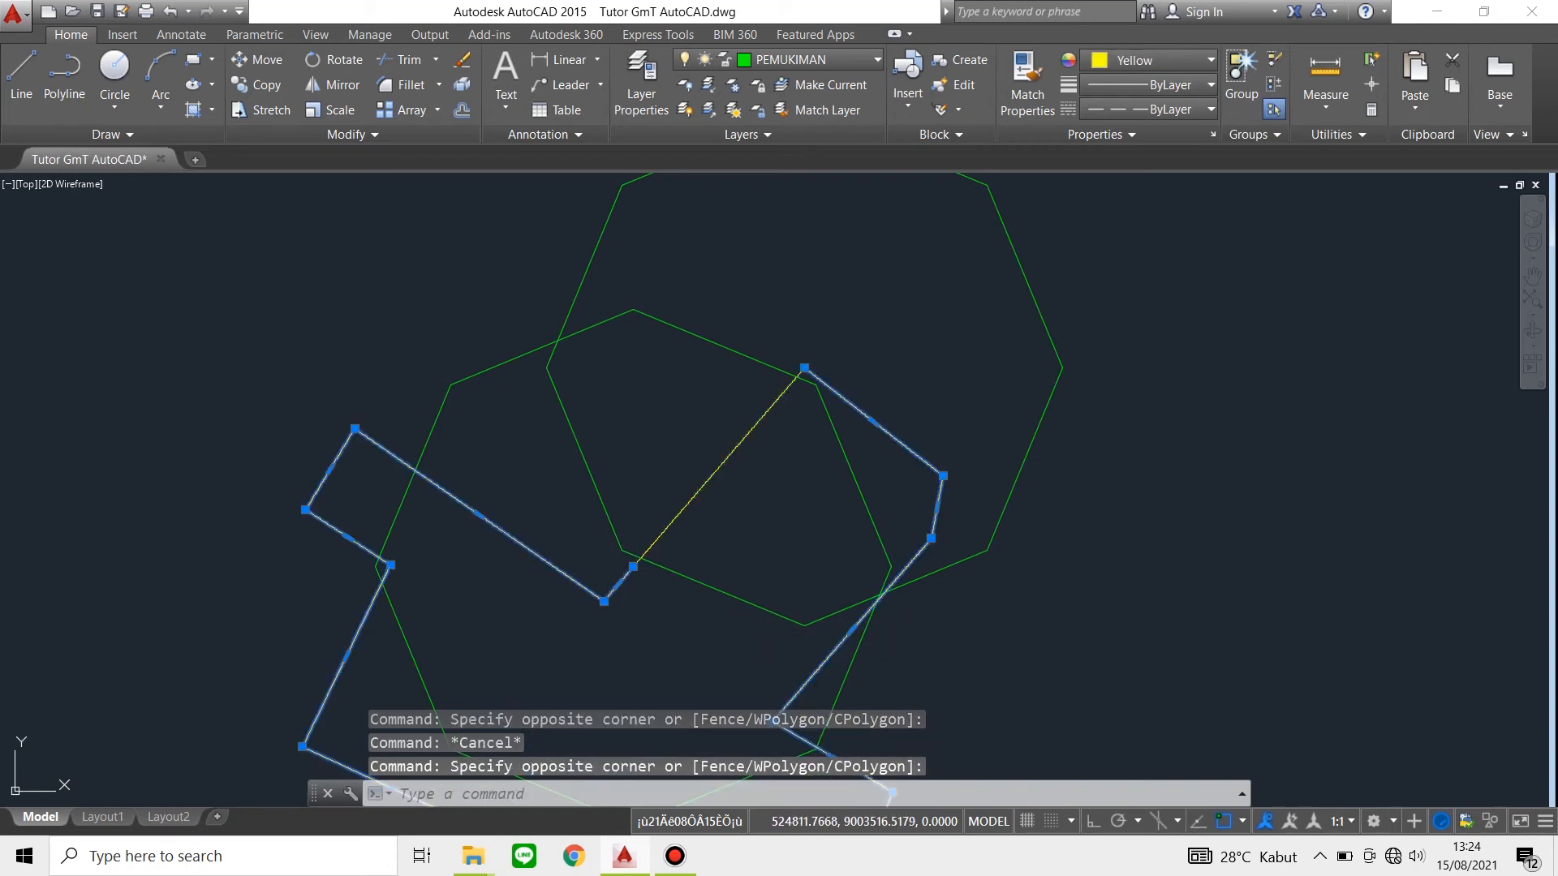
key("Escape")
left_click(643, 514)
key("Escape")
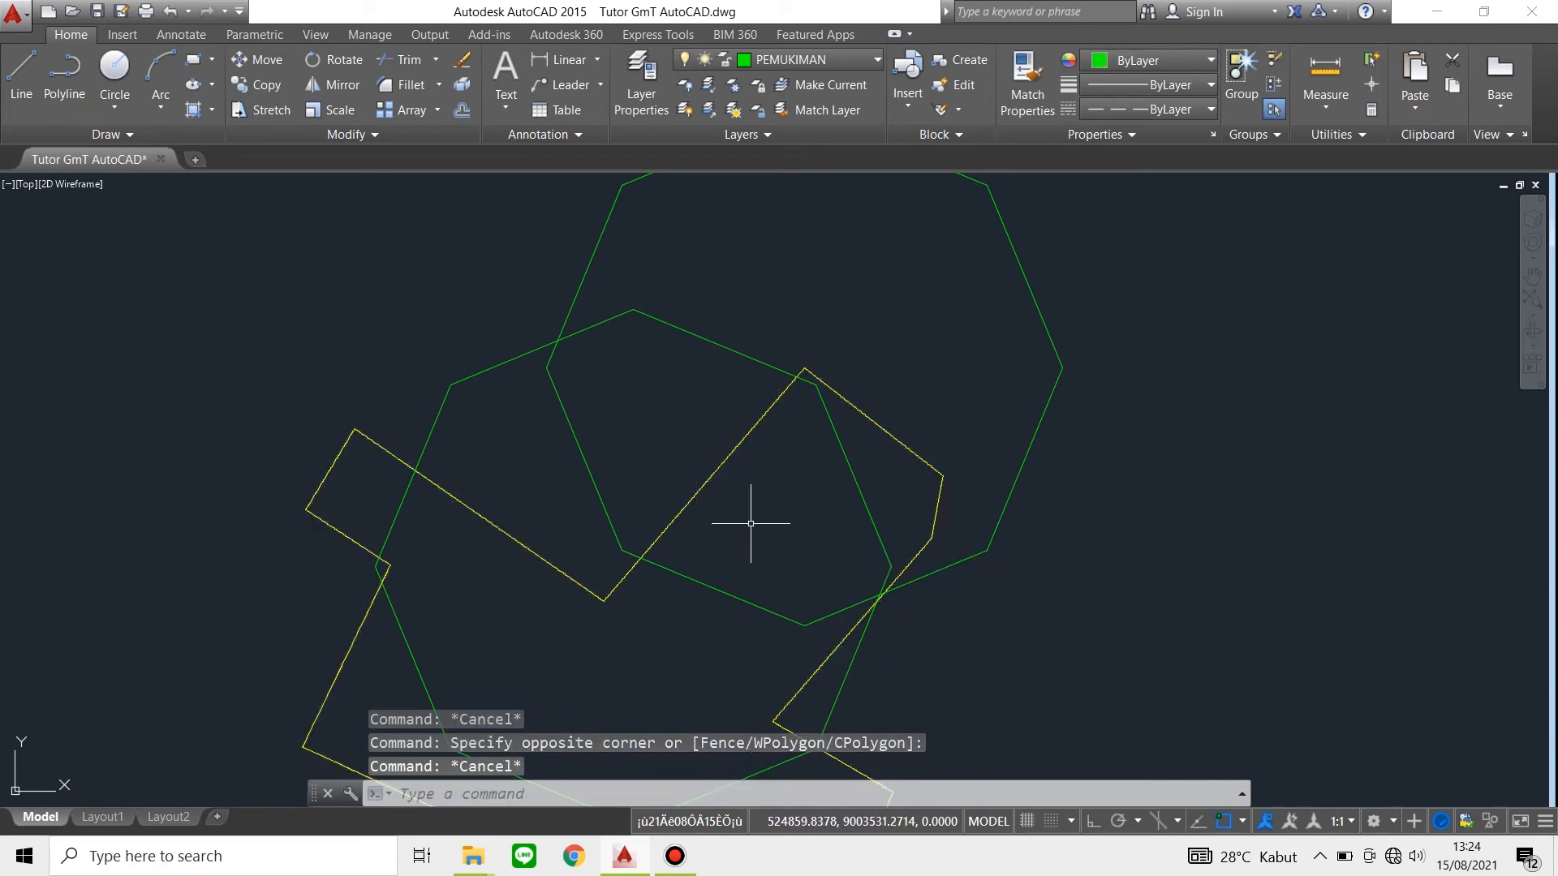
Run MAPCLEAN on all PEMUKIMAN objects, selected manually with a window, modifying the original objects and converting lines to polylines
type("MAPCLEAN")
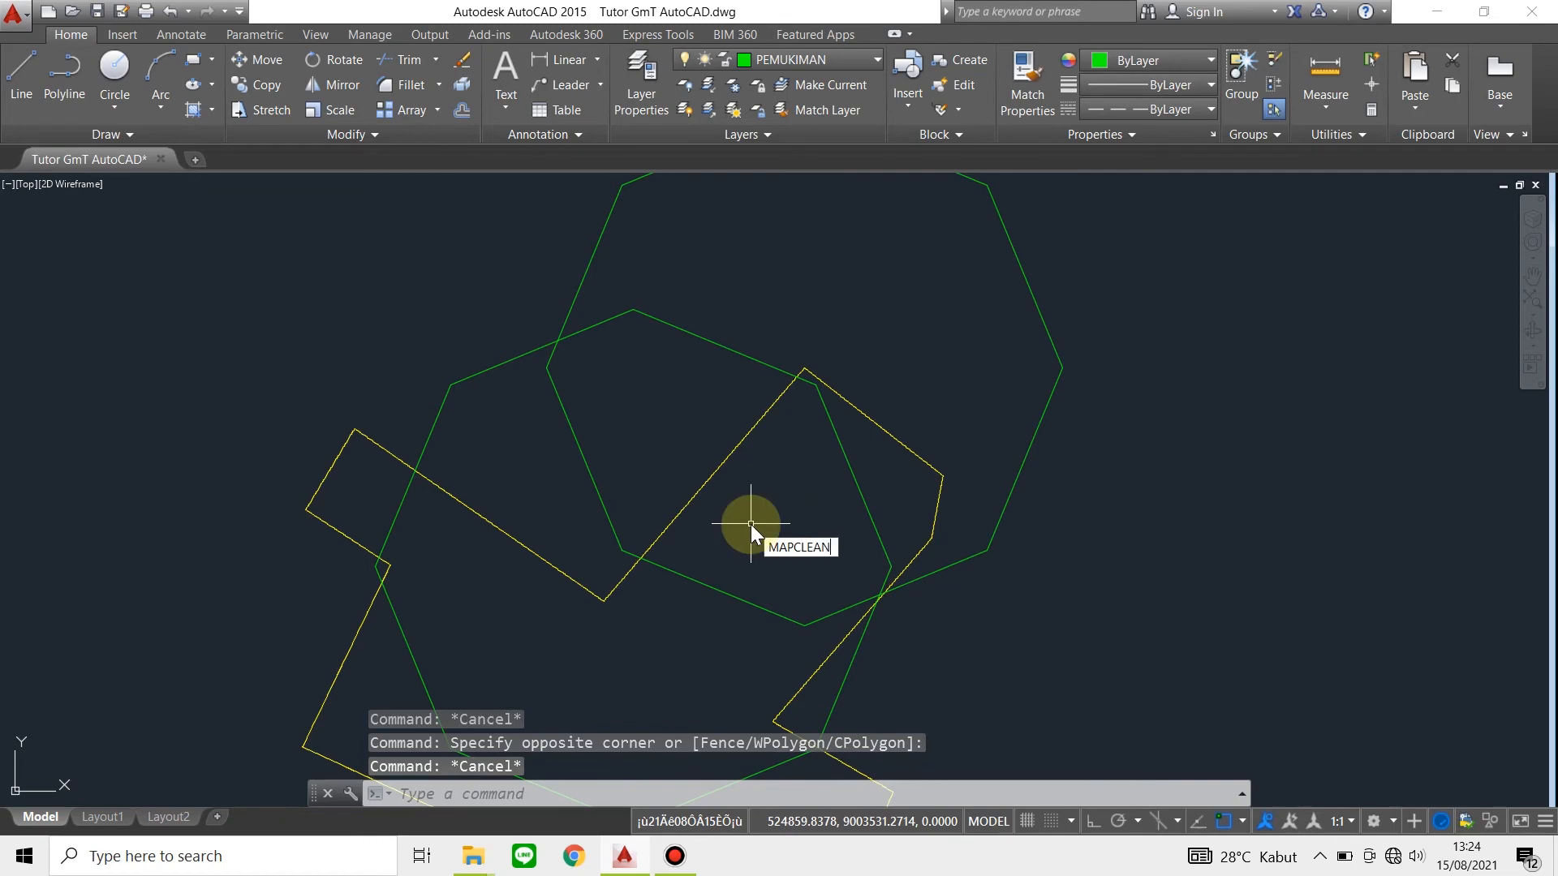
key("Return")
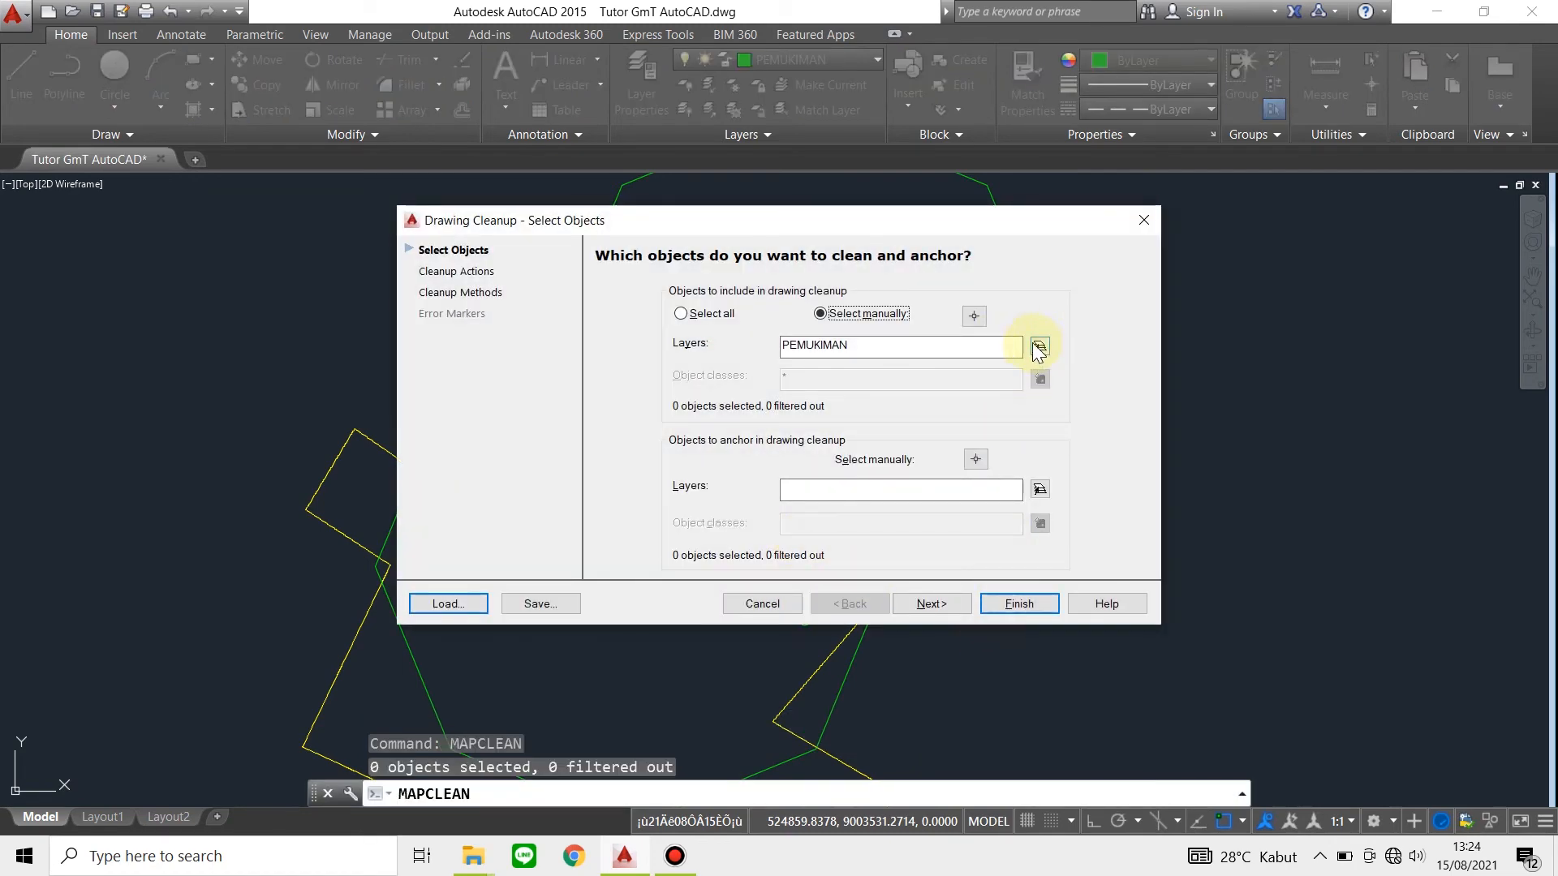
left_click(973, 315)
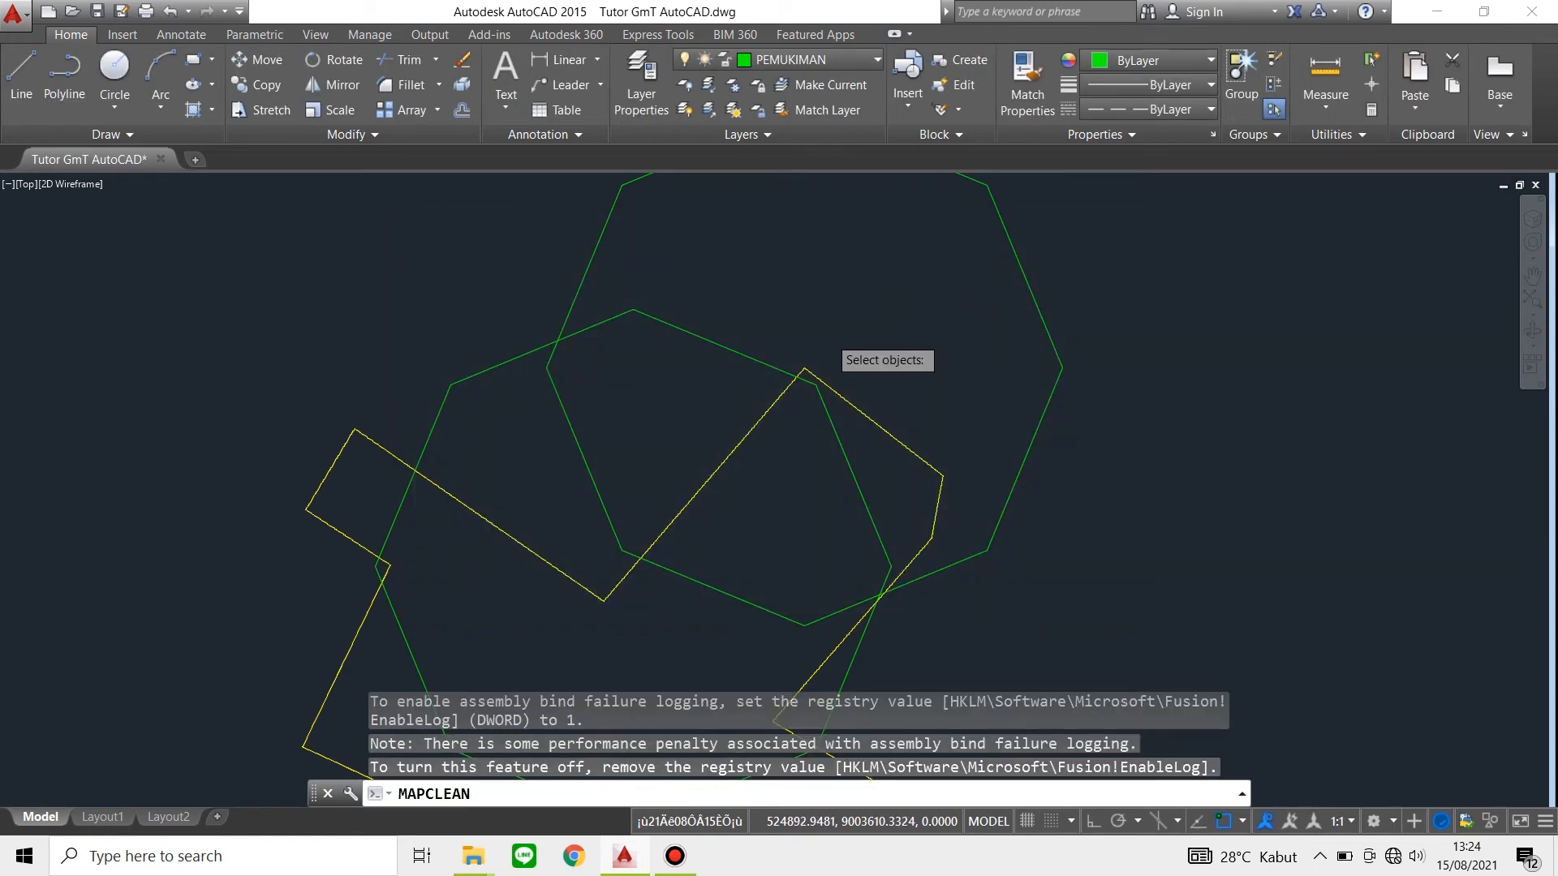
scroll(830, 335, "down", 15)
left_click(459, 199)
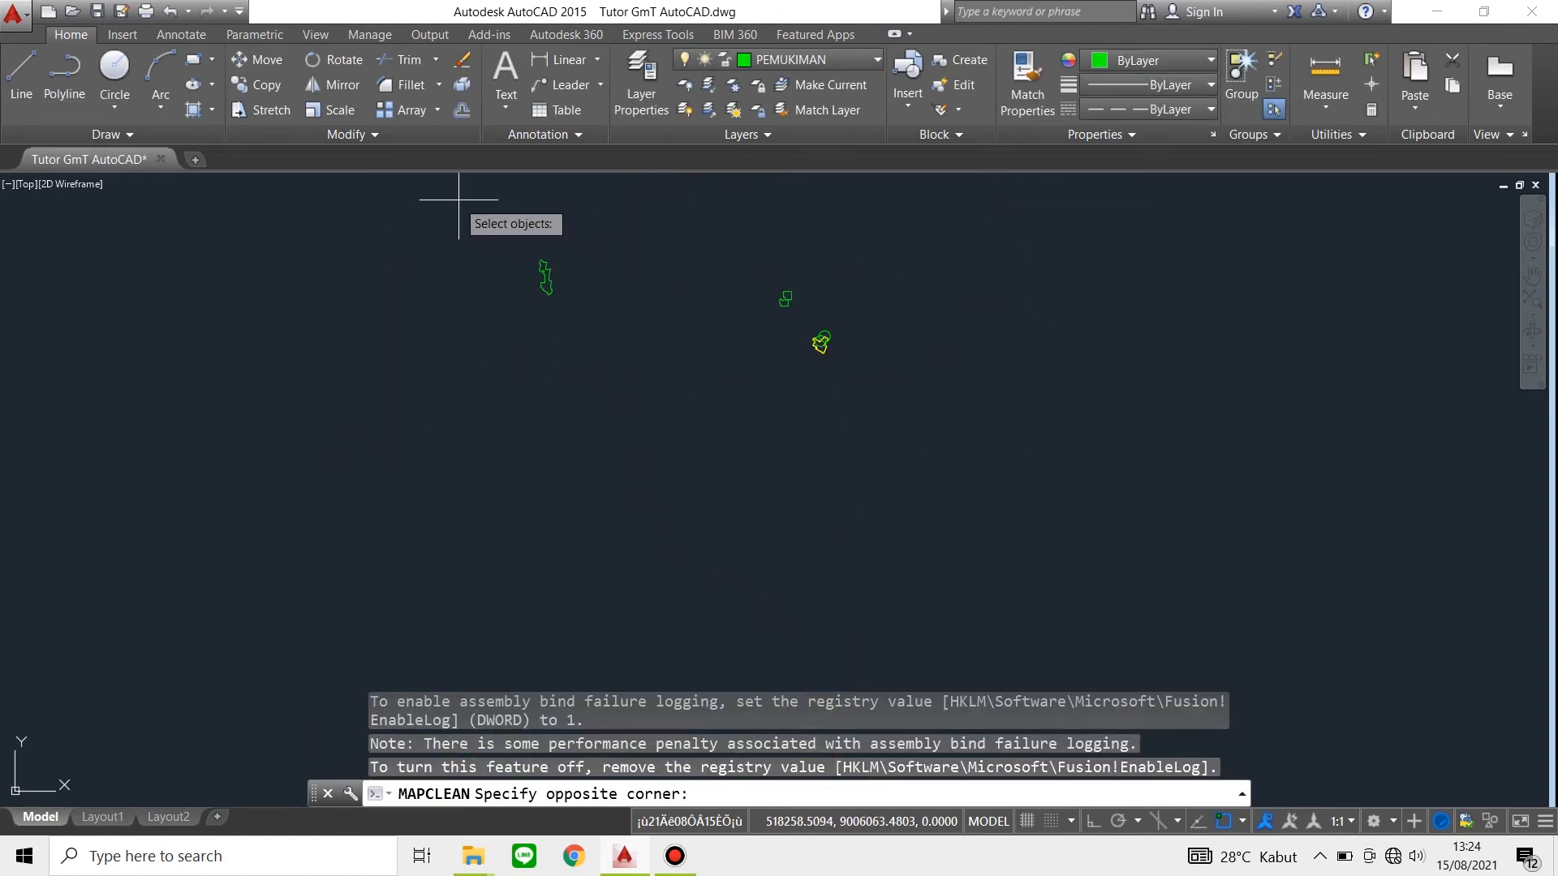
left_click(917, 404)
key("Return")
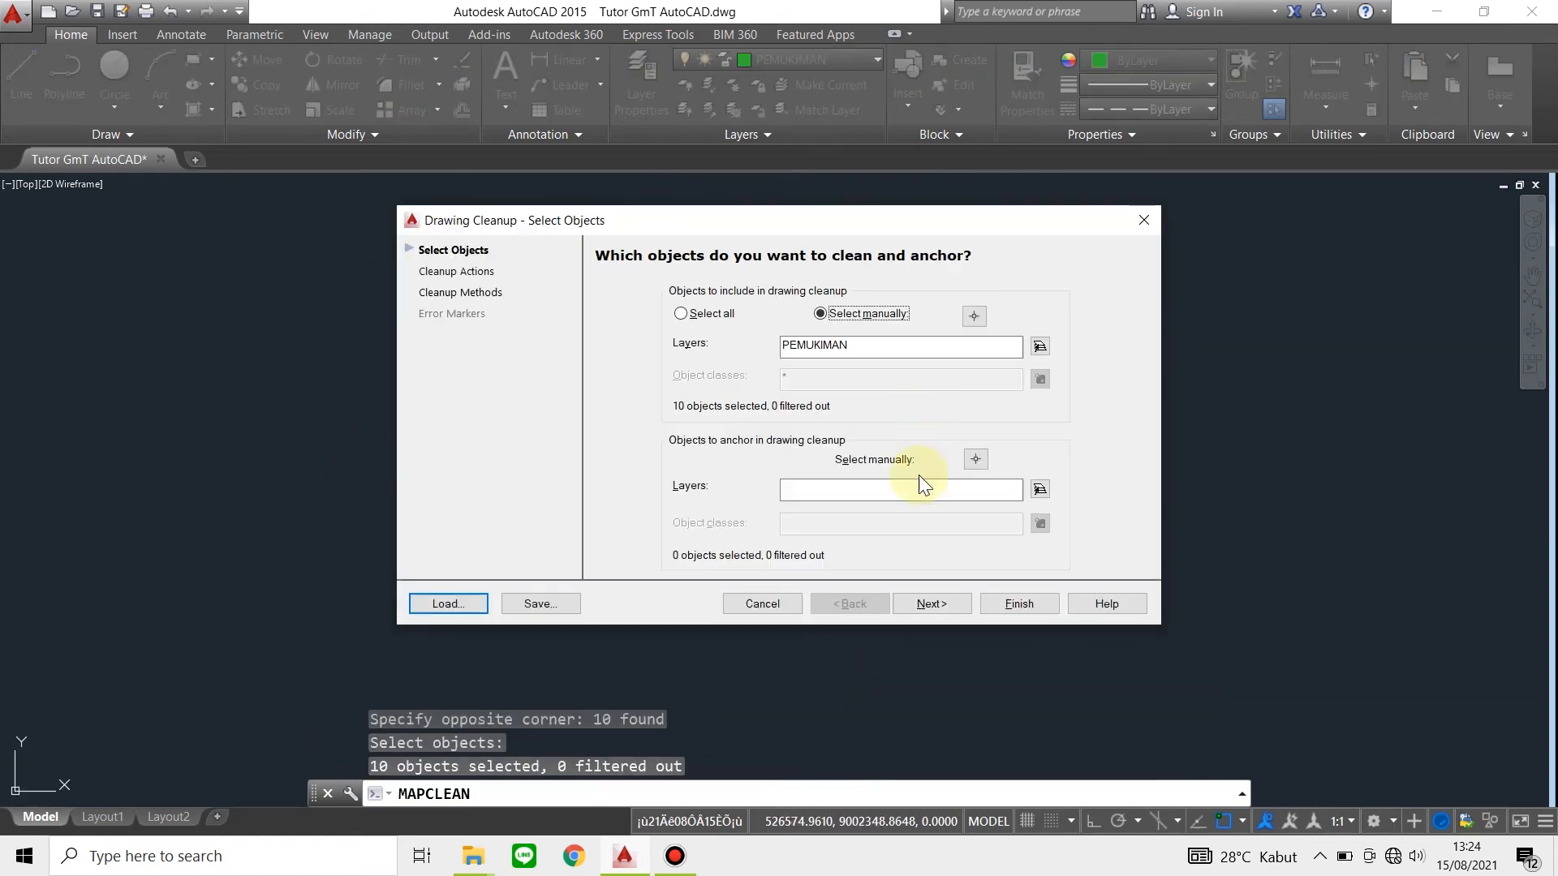
left_click(927, 604)
left_click(928, 603)
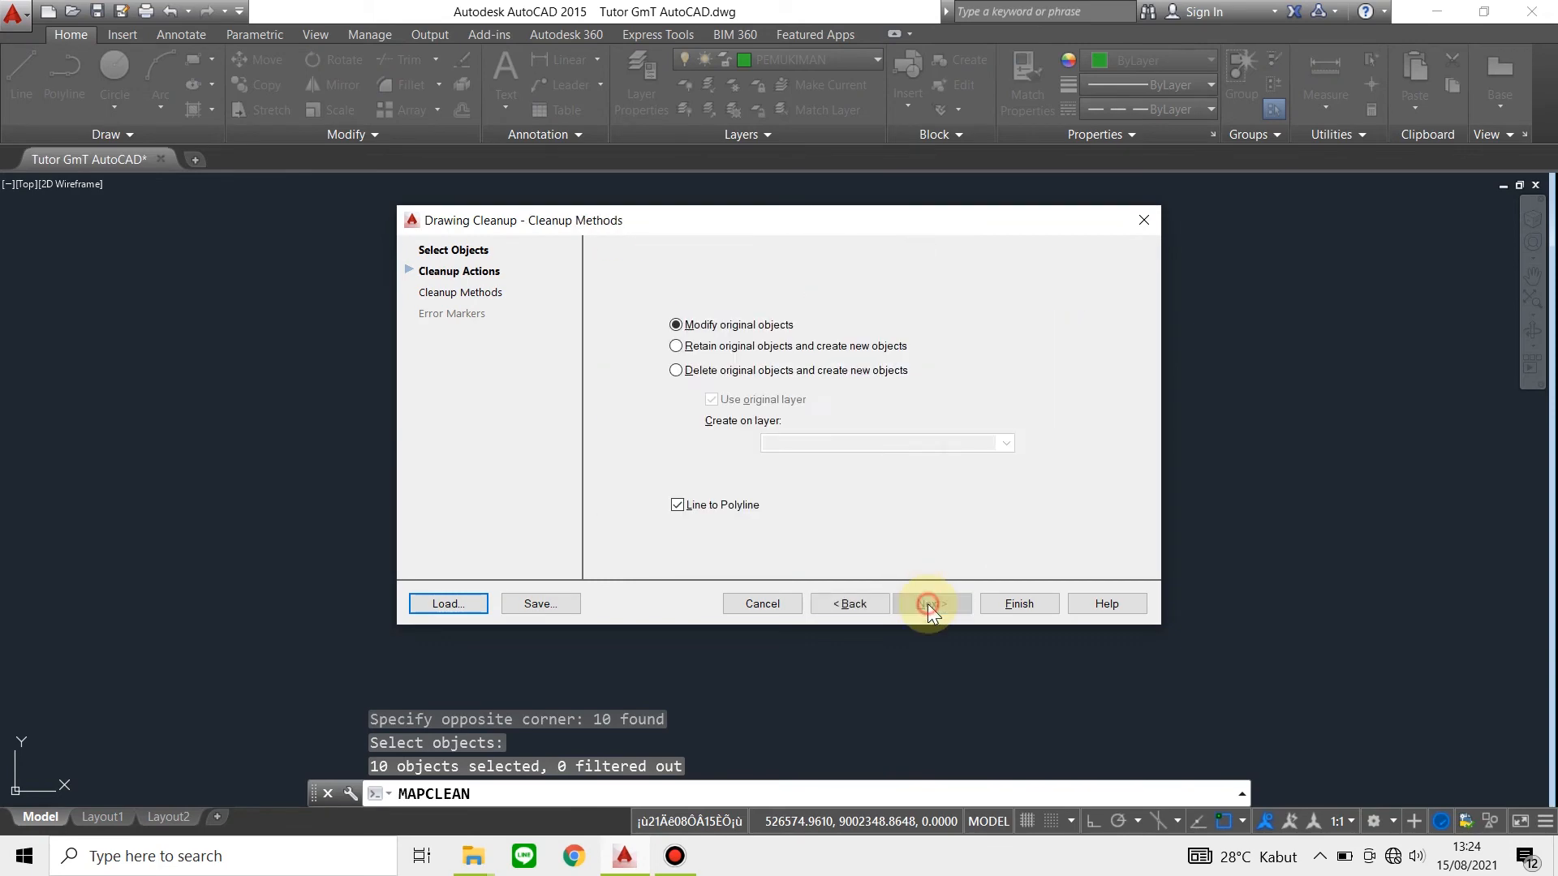
left_click(1012, 597)
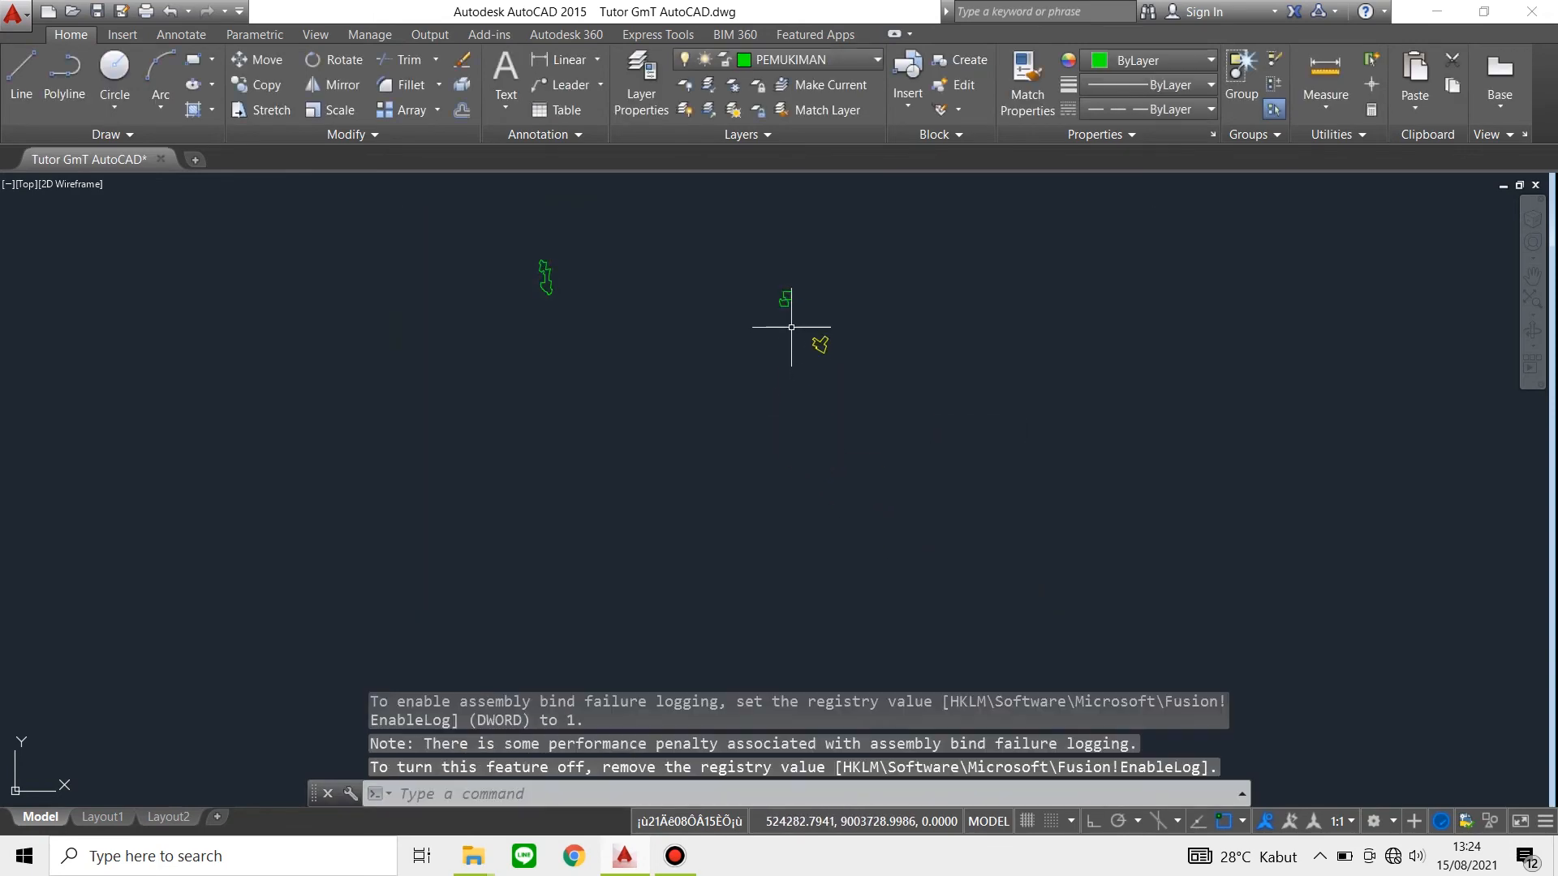
Set up a polygon topology named PEMUKIMAN with MAPTOPOCREATE and window-select all outlines on the PEMUKIMAN layer as links
type("MAPCT")
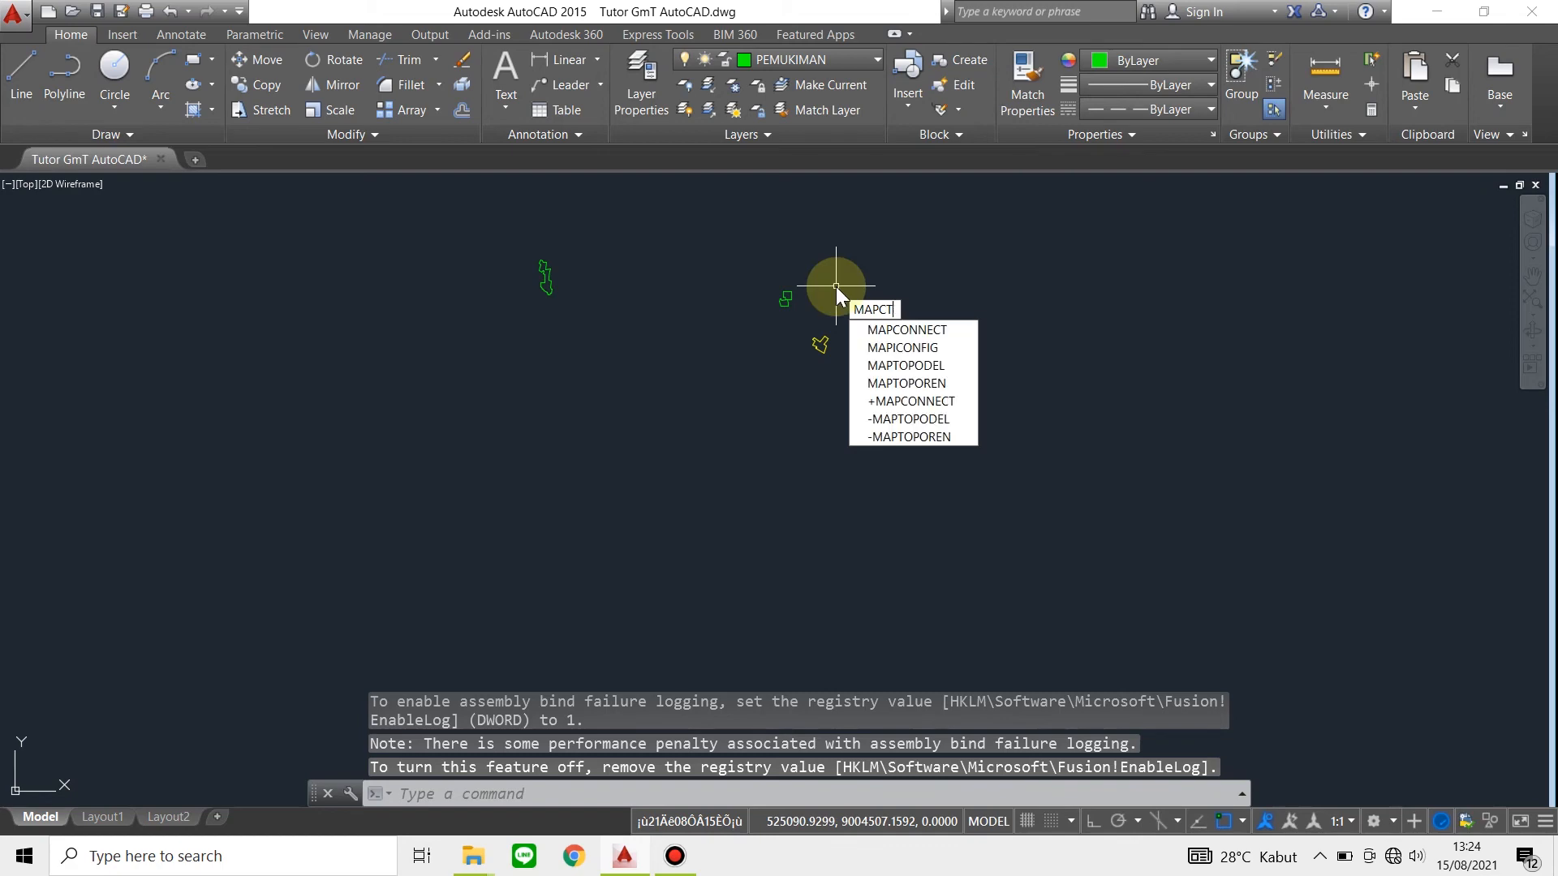
type("OPOC")
key("Return")
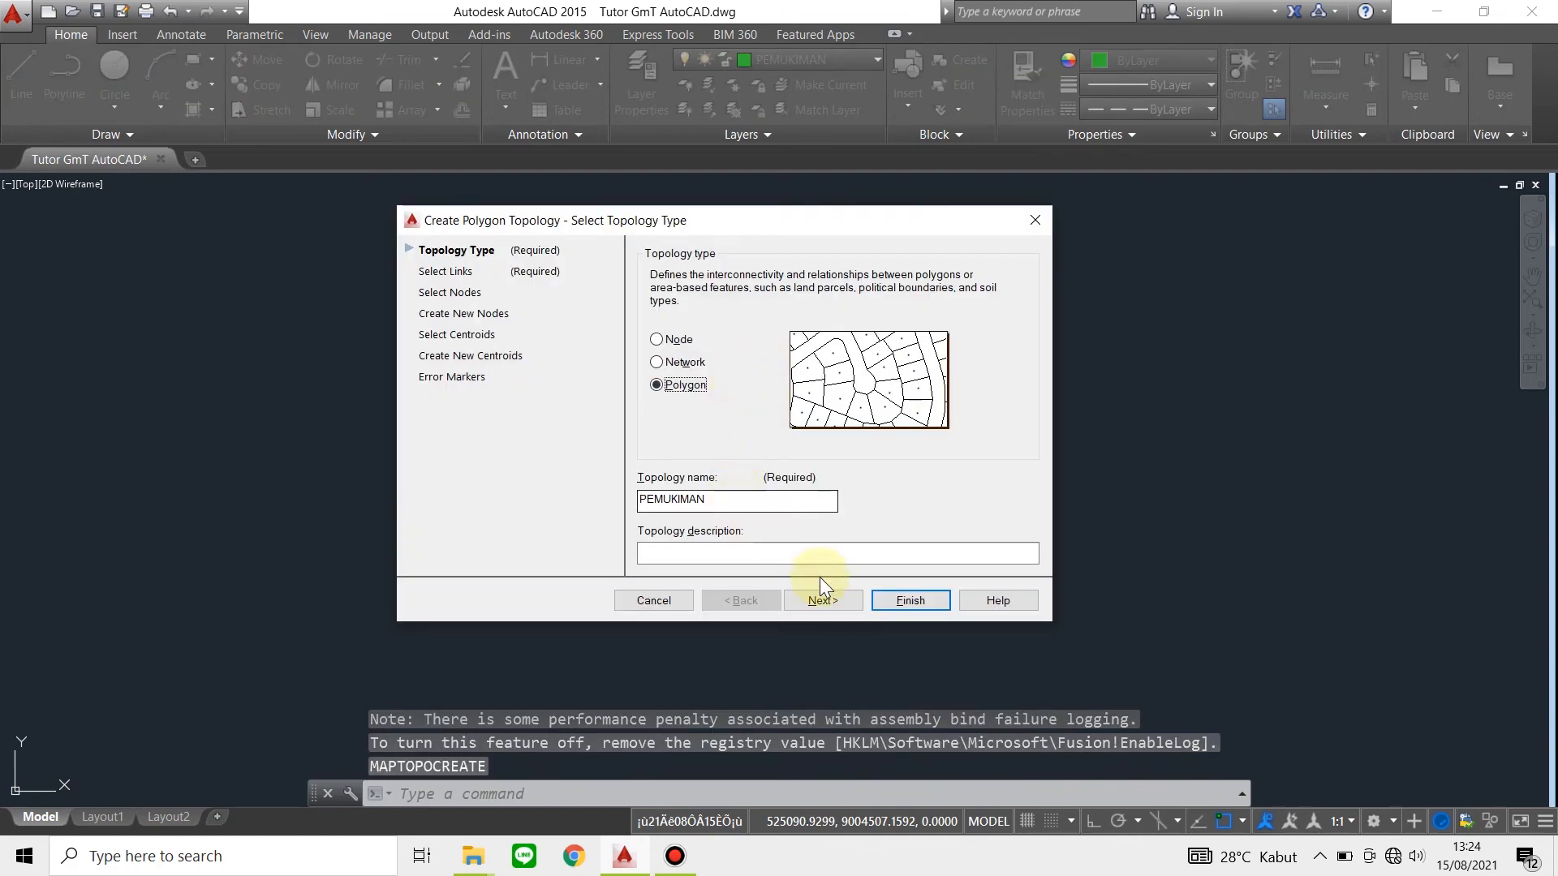
left_click(820, 602)
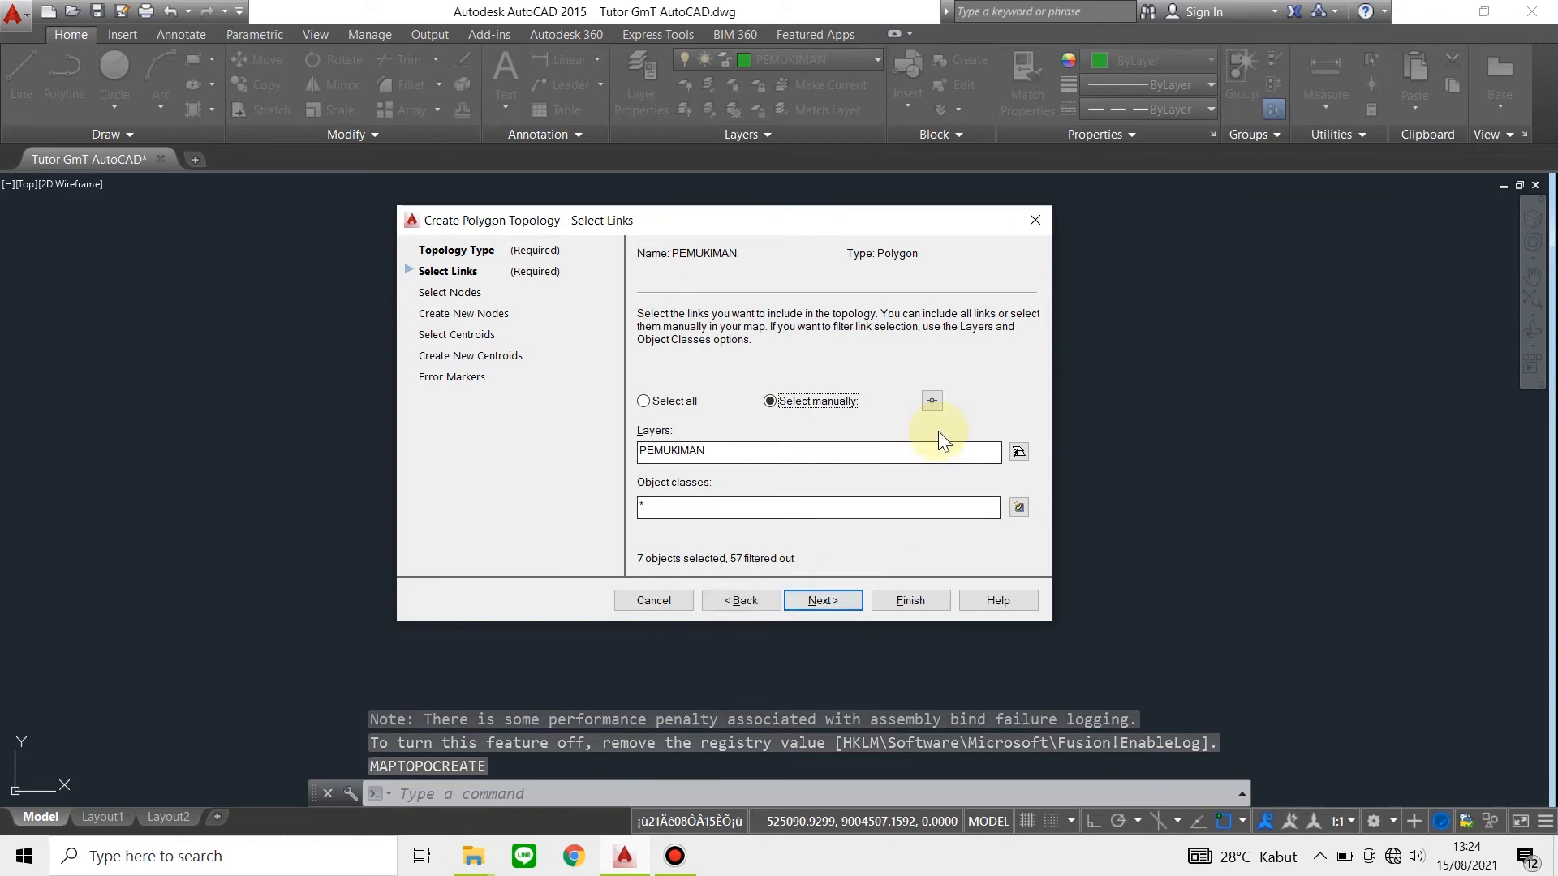
left_click(932, 400)
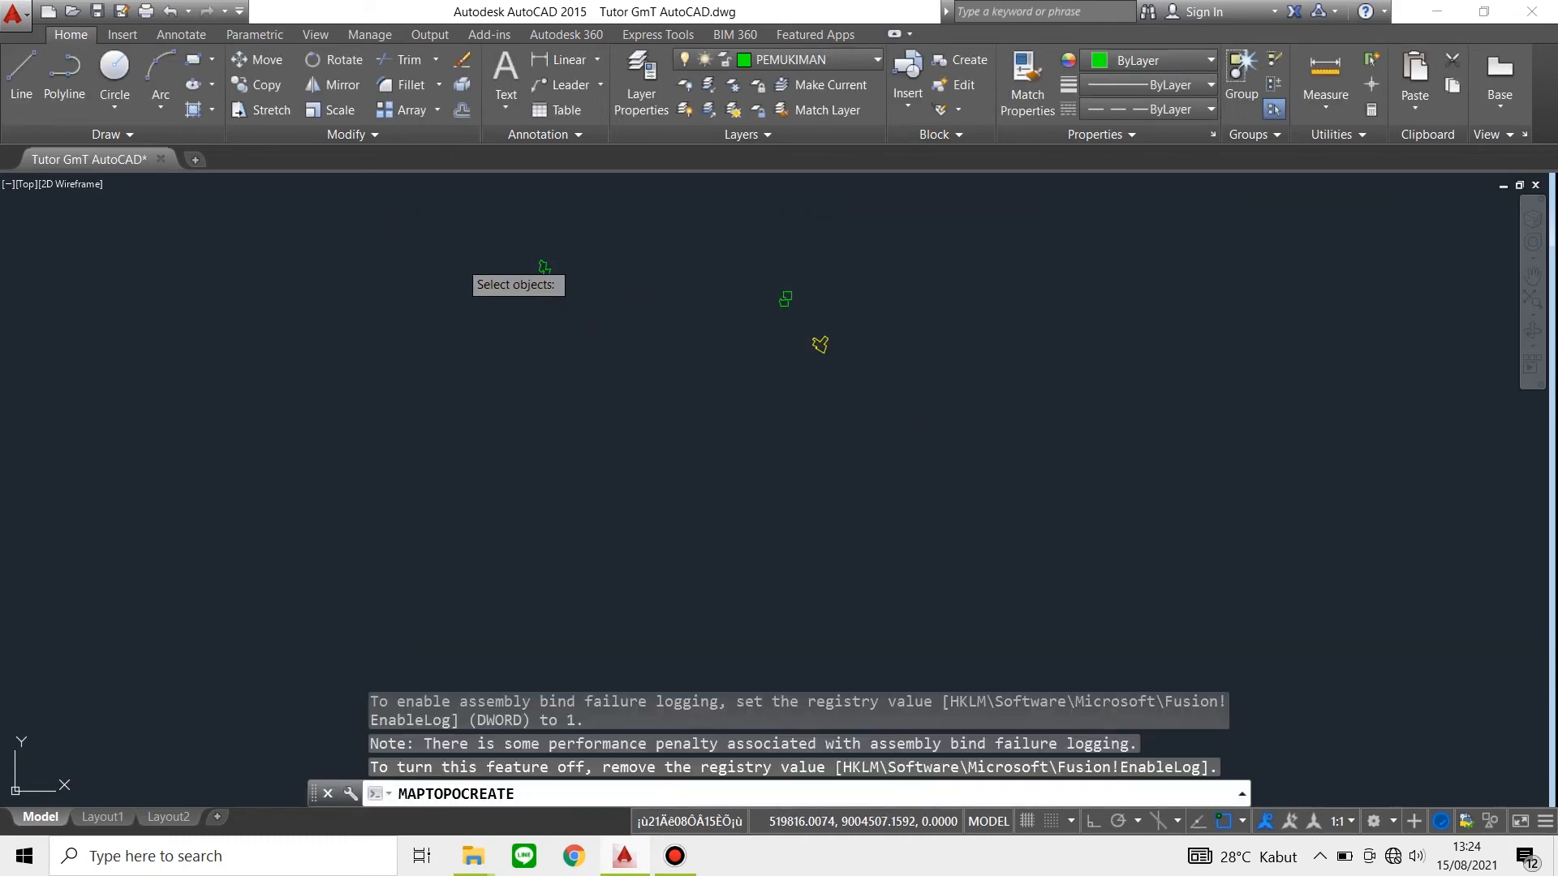
left_click(431, 226)
left_click(966, 452)
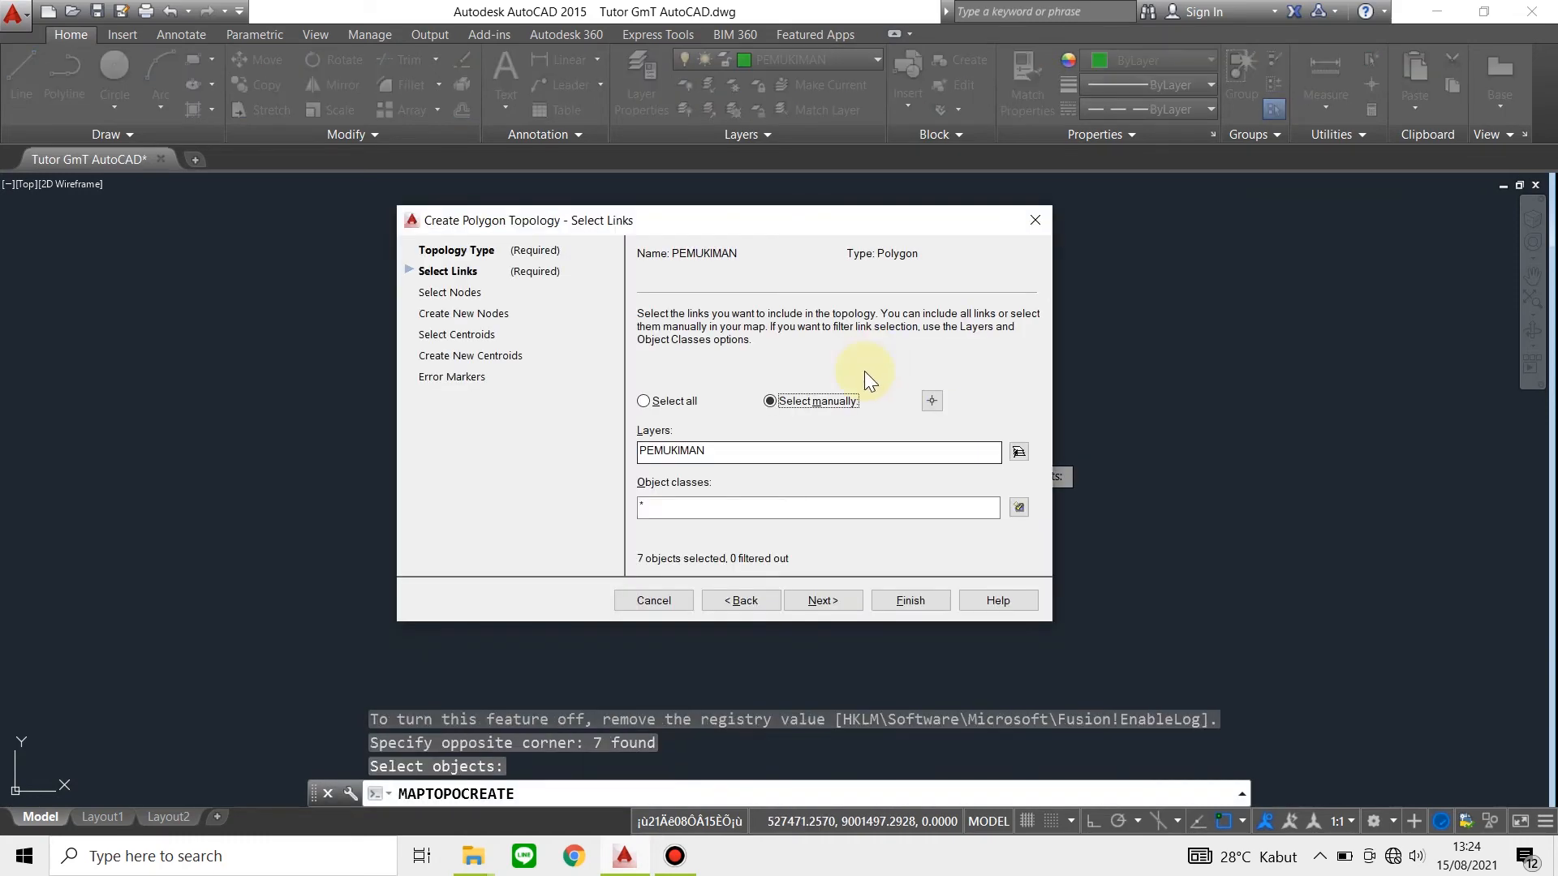
left_click(826, 607)
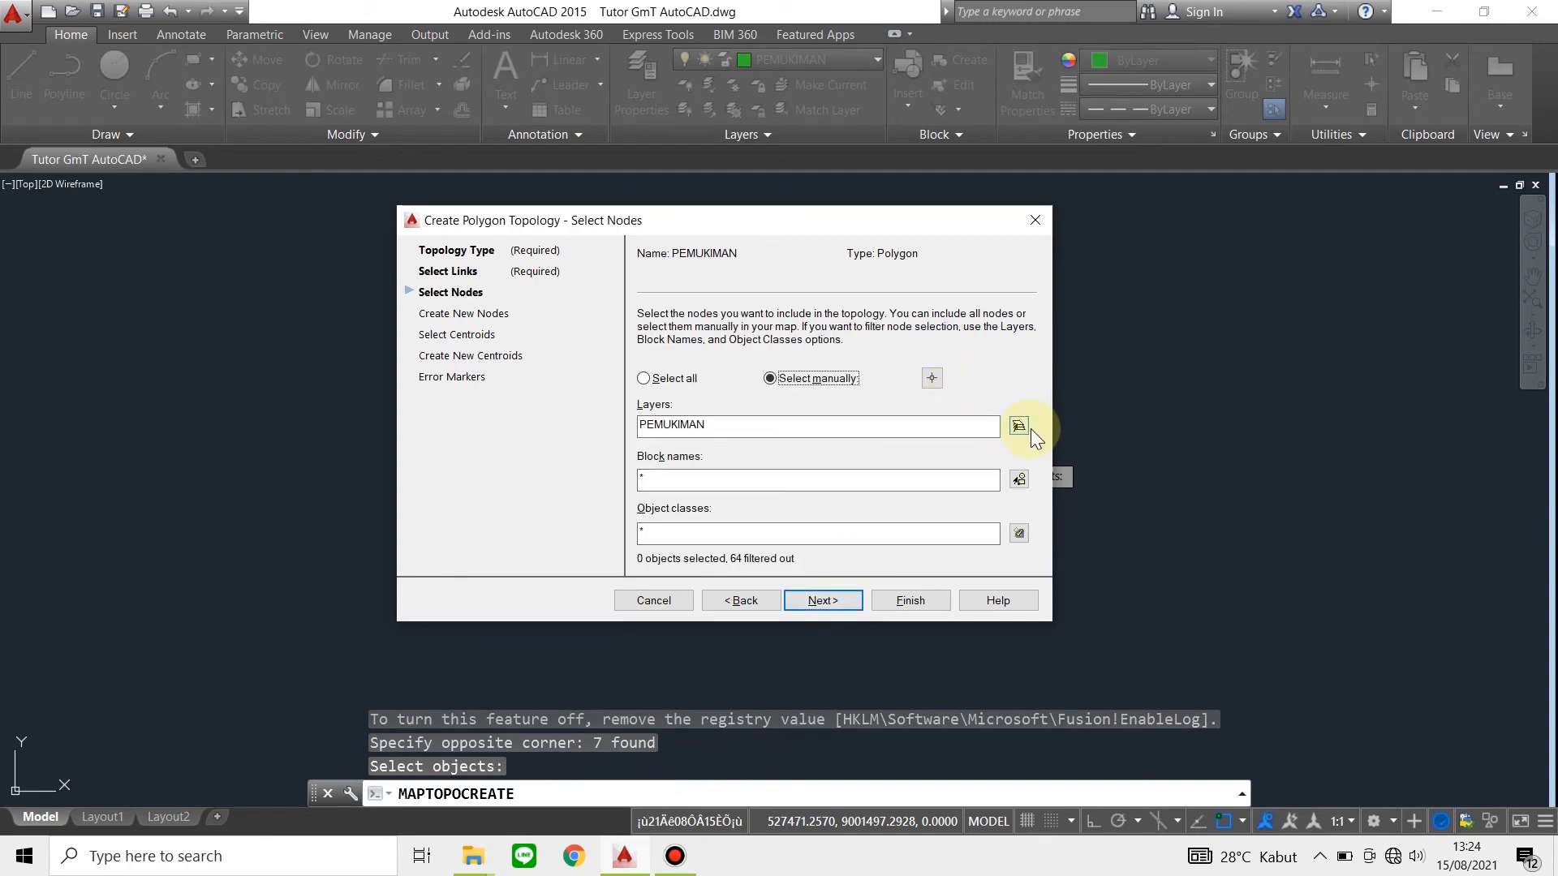
Window-select all the outlines as the node selection, filtered to the PEMUKIMAN layer, and accept the new-node settings
left_click(933, 378)
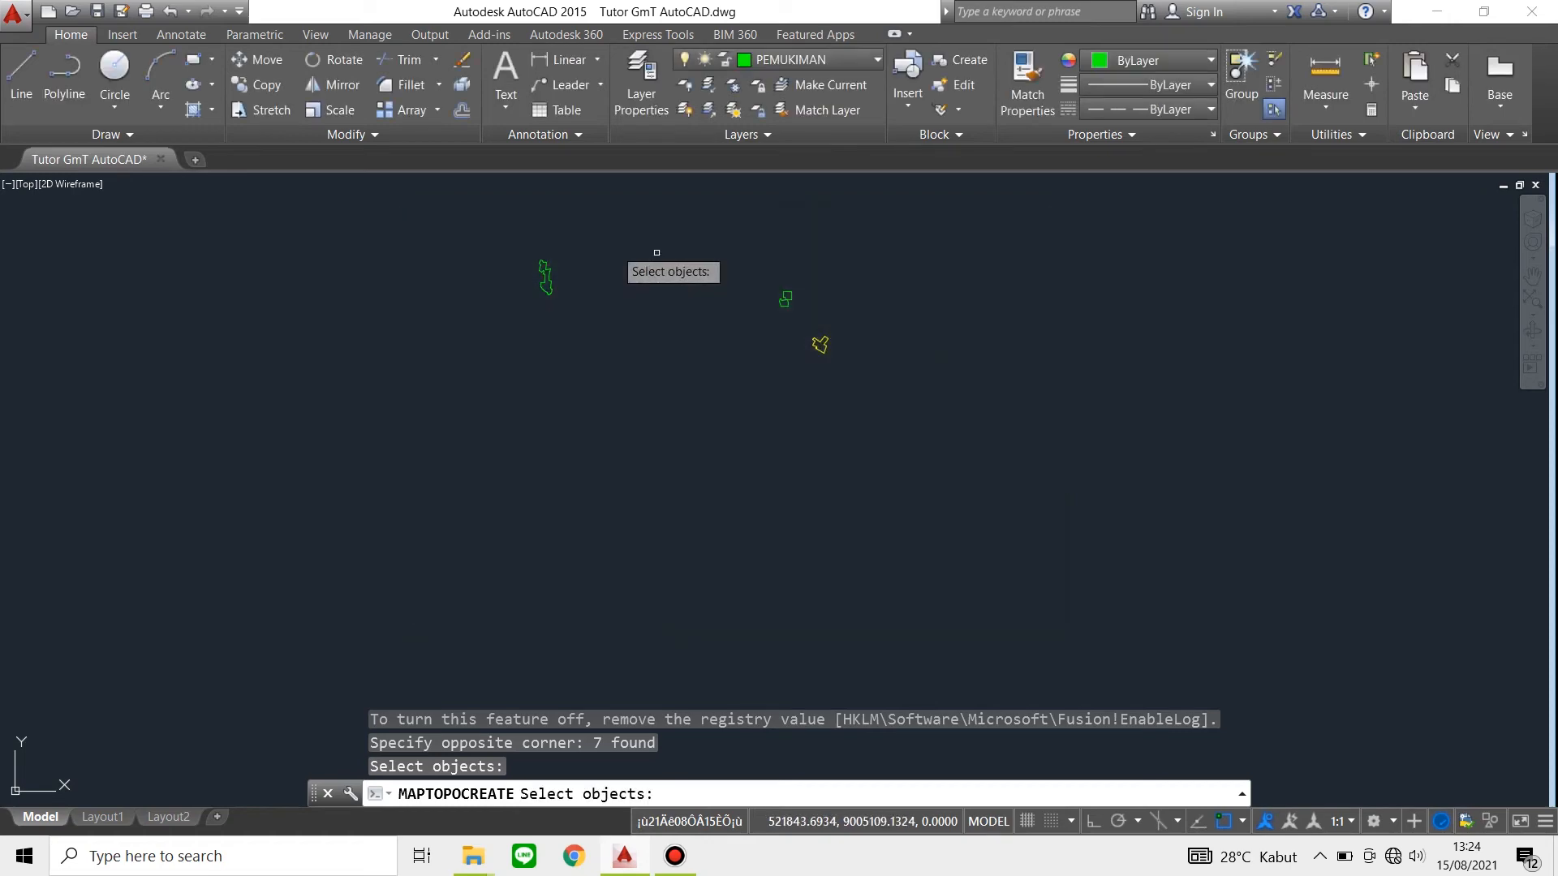
left_click(489, 232)
left_click(1017, 401)
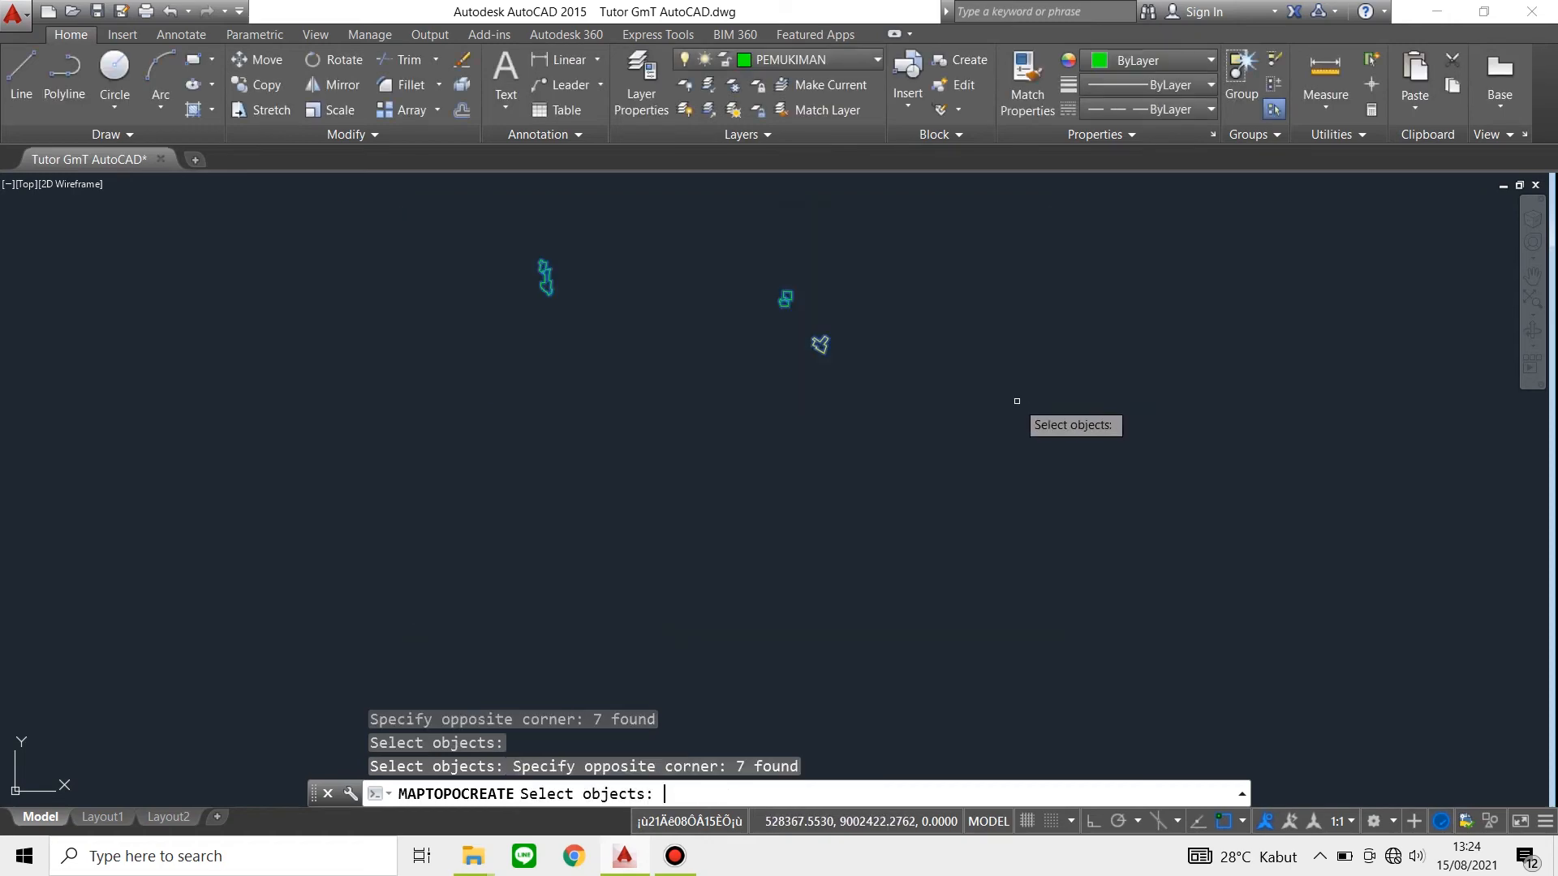
key("Return")
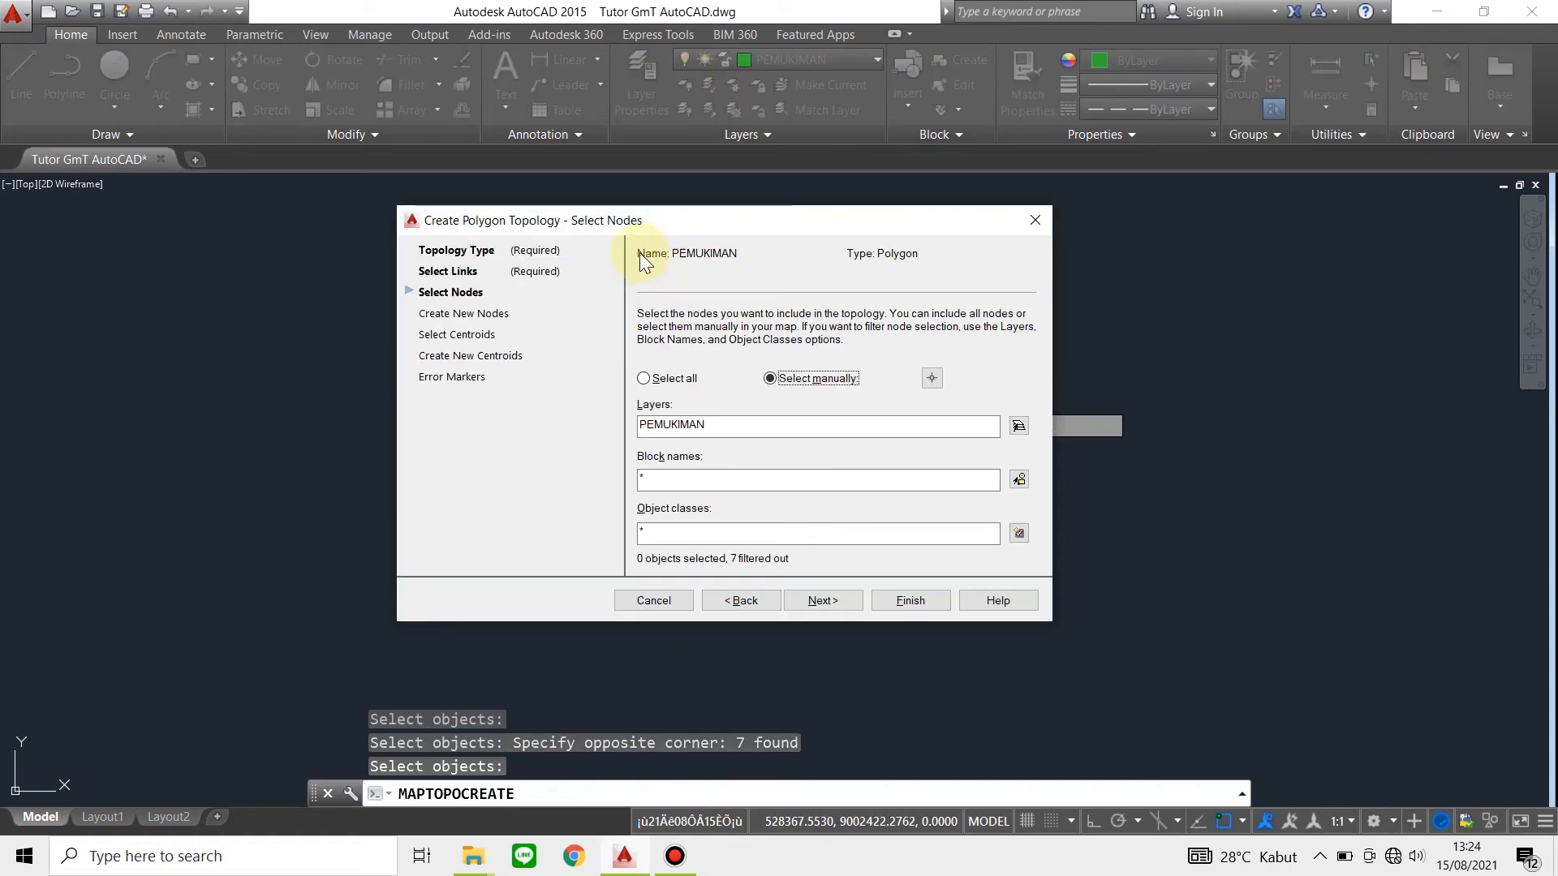
left_click(817, 601)
left_click(847, 601)
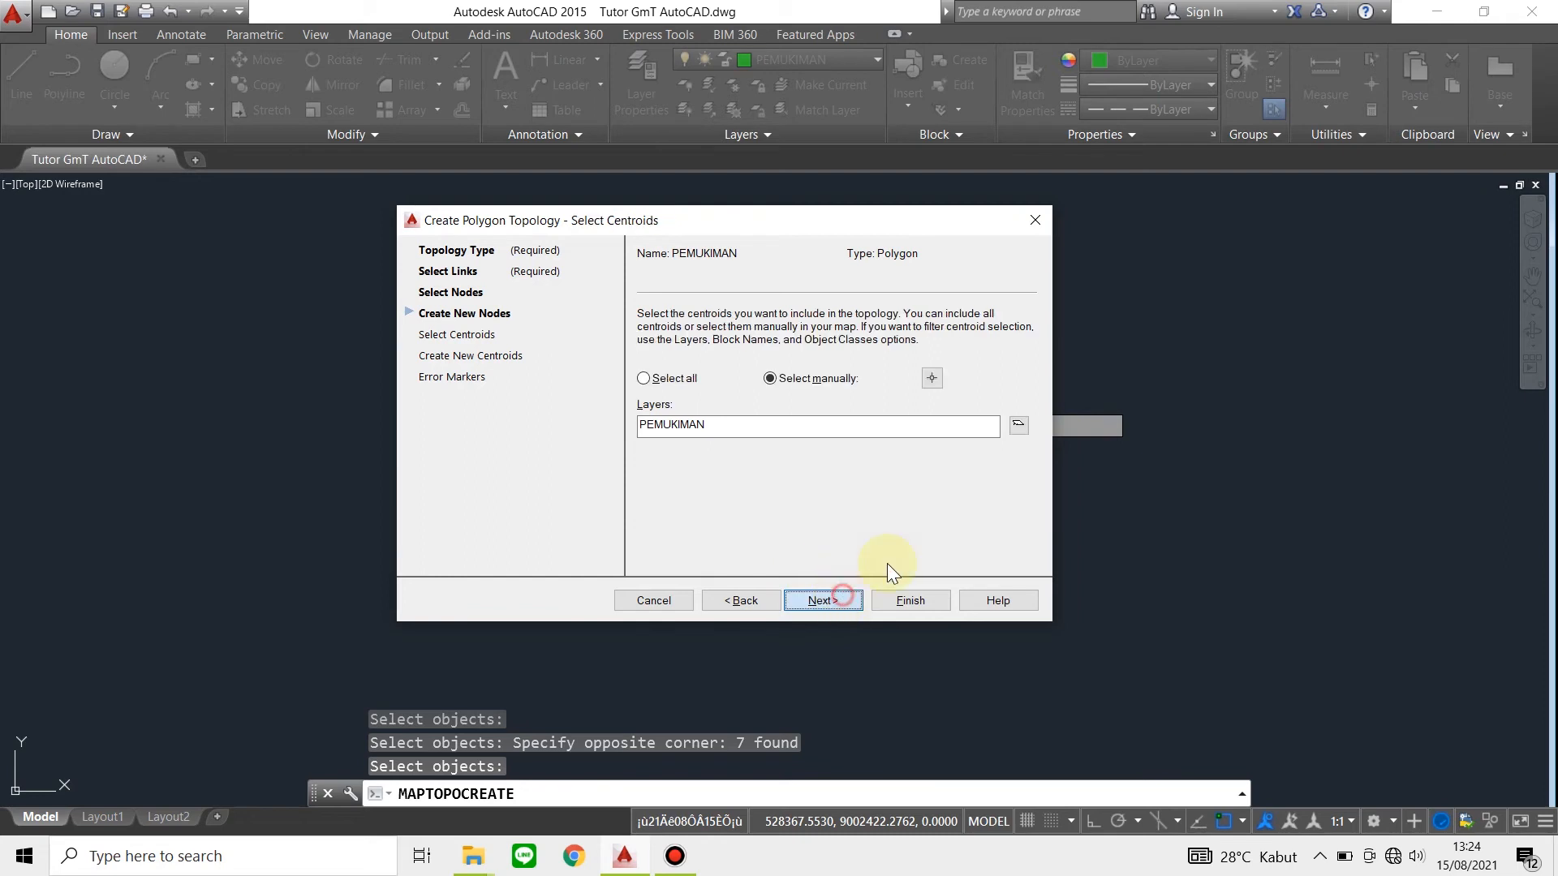
Window-select the outlines for centroids, keep creation of missing ACAD_POINT centroids on layer PEMUKIMAN, and try to create the polygon topology
left_click(933, 379)
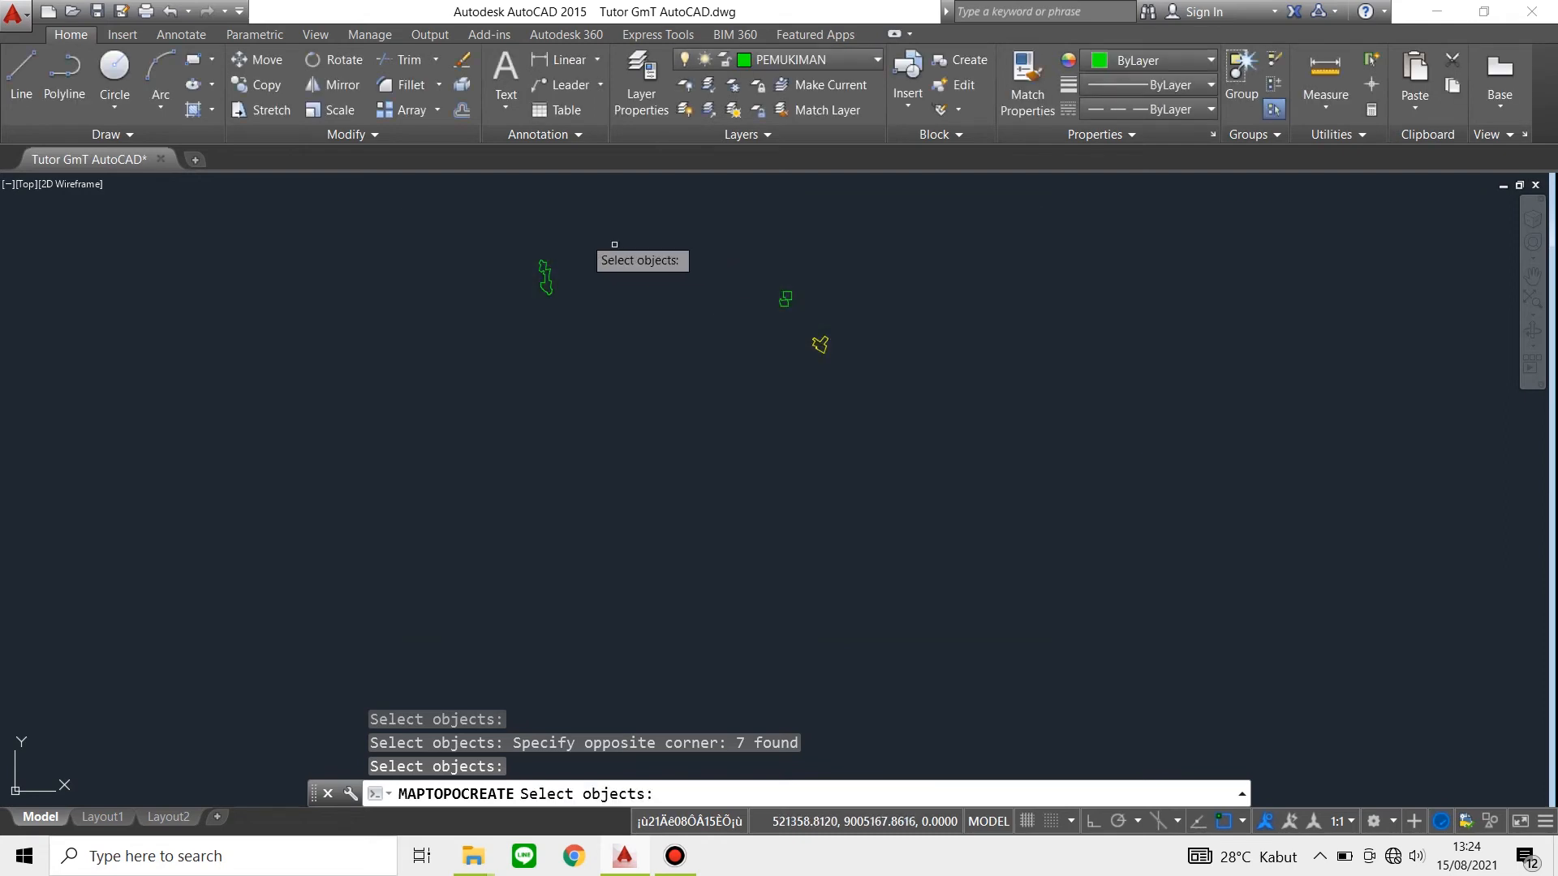
left_click(459, 211)
left_click(977, 421)
key("Return")
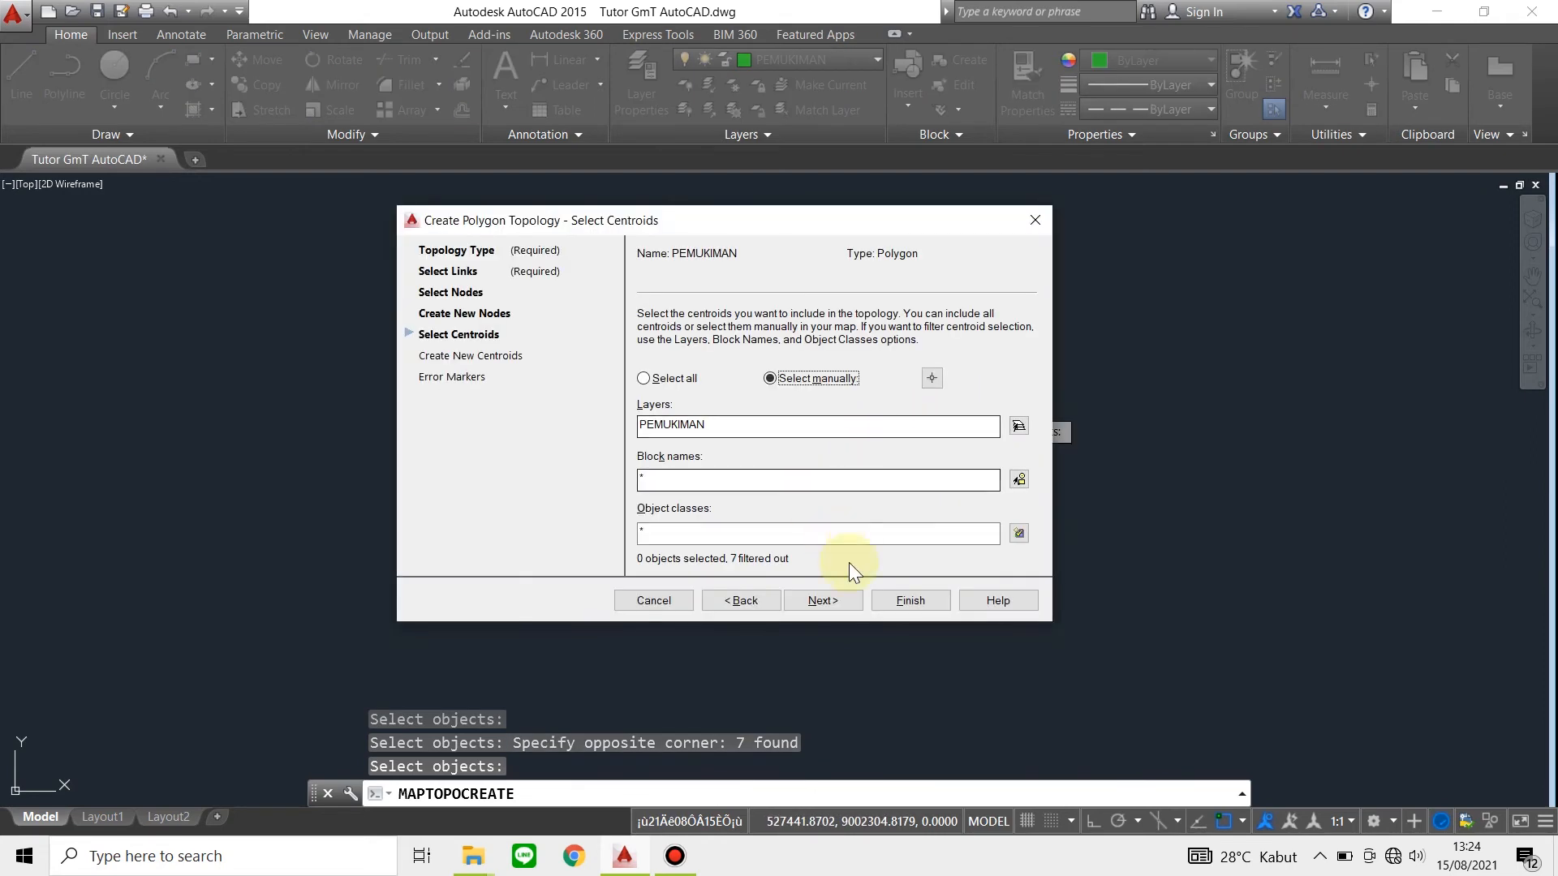
left_click(834, 601)
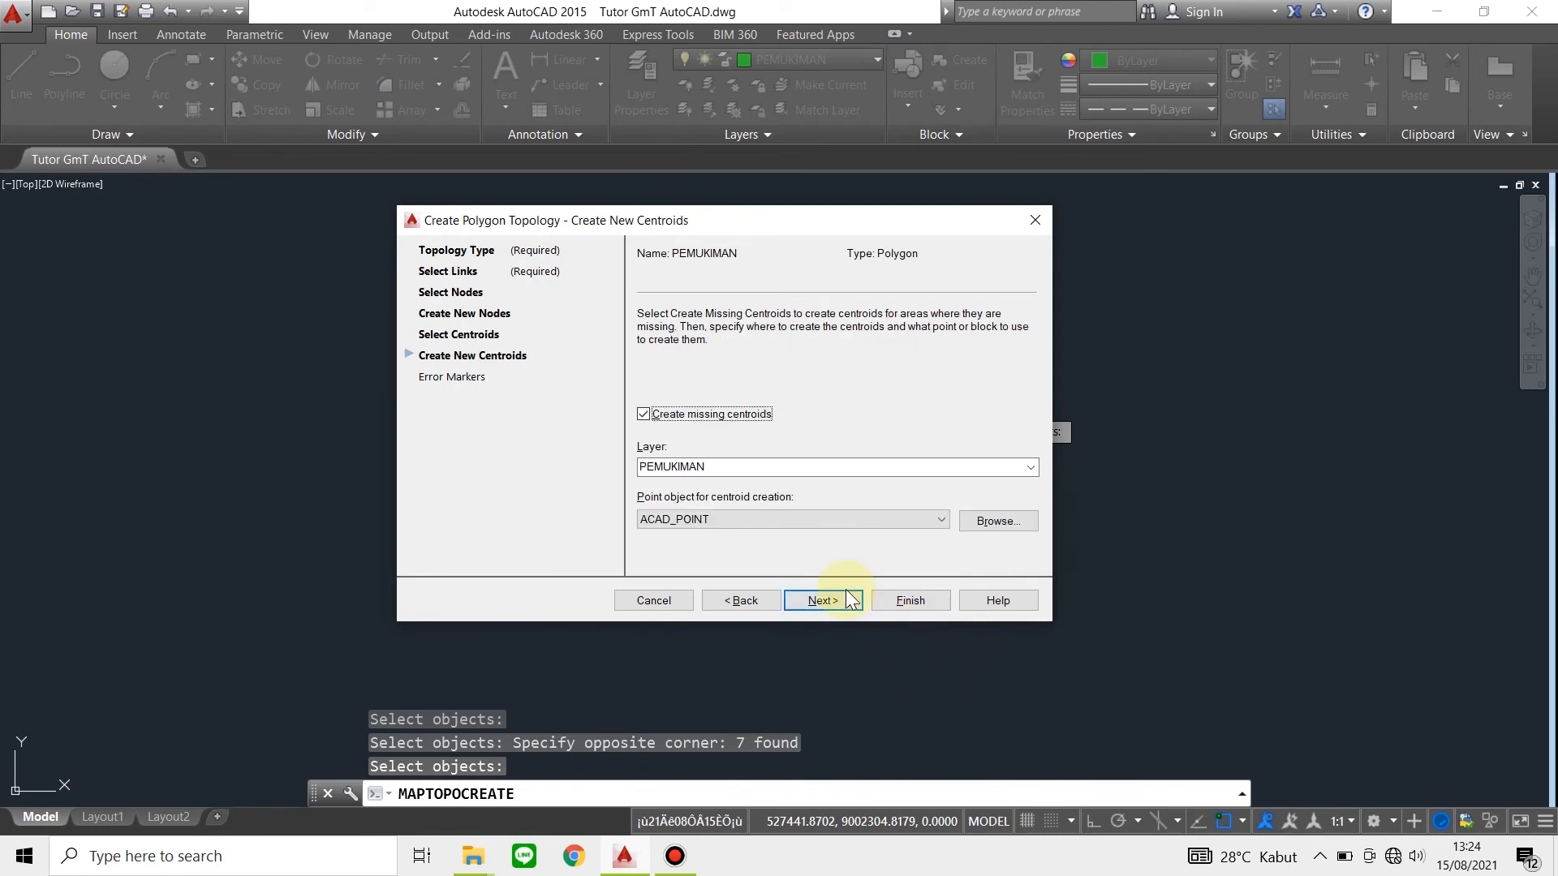
left_click(847, 601)
left_click(909, 598)
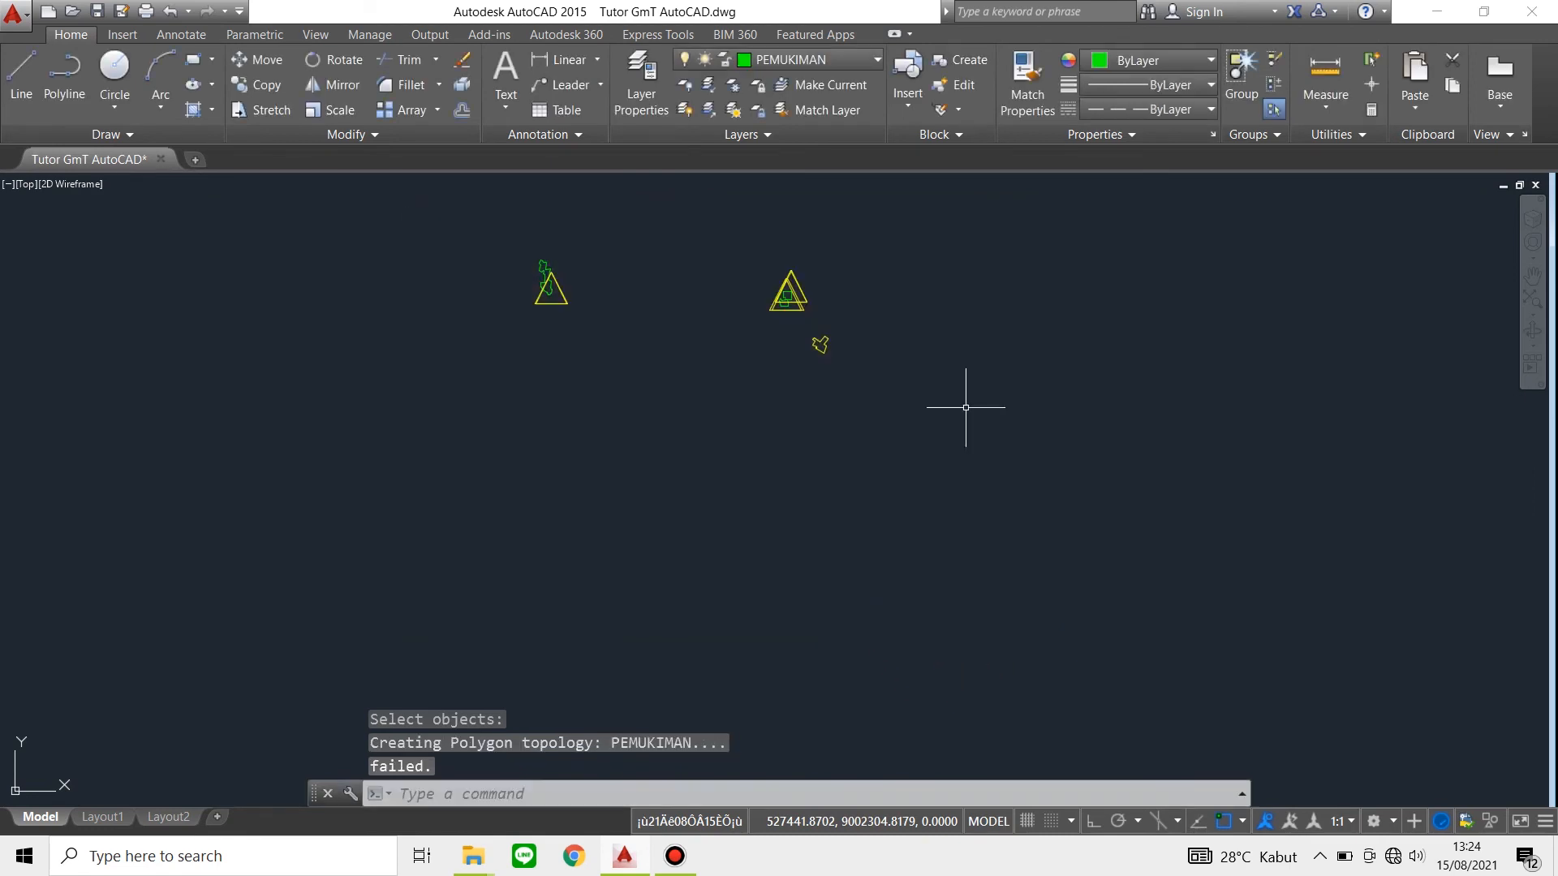
Examine the triangular error markers around the two adjoining green outlines, selecting a pair to locate the vertices they flag
scroll(743, 284, "up", 4)
scroll(865, 270, "up", 4)
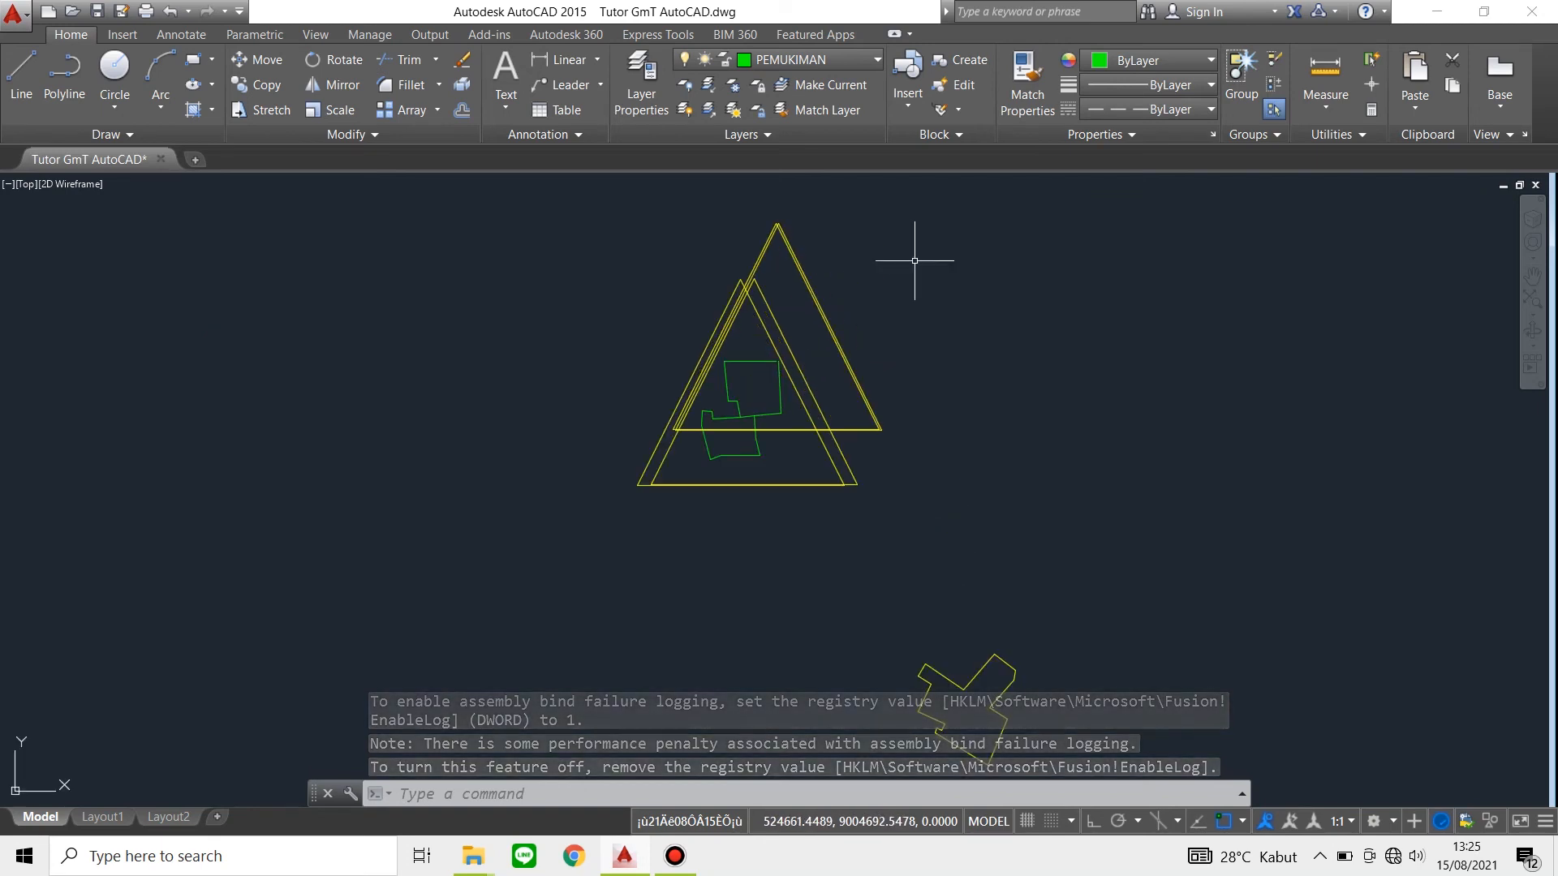
scroll(915, 261, "up", 4)
scroll(915, 260, "down", 6)
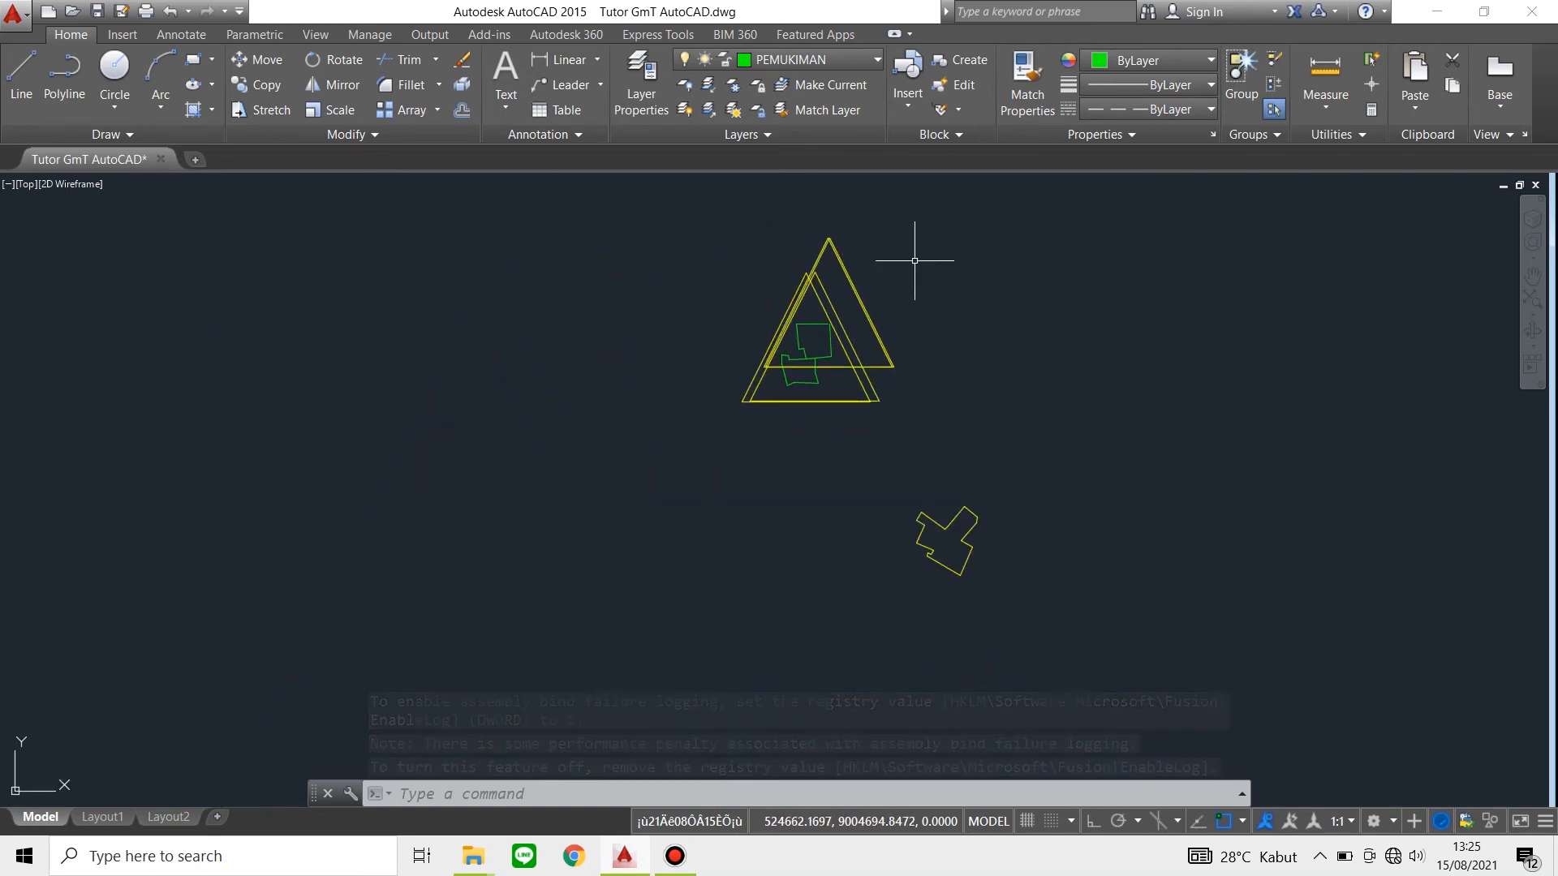
scroll(832, 293, "up", 4)
scroll(835, 388, "up", 4)
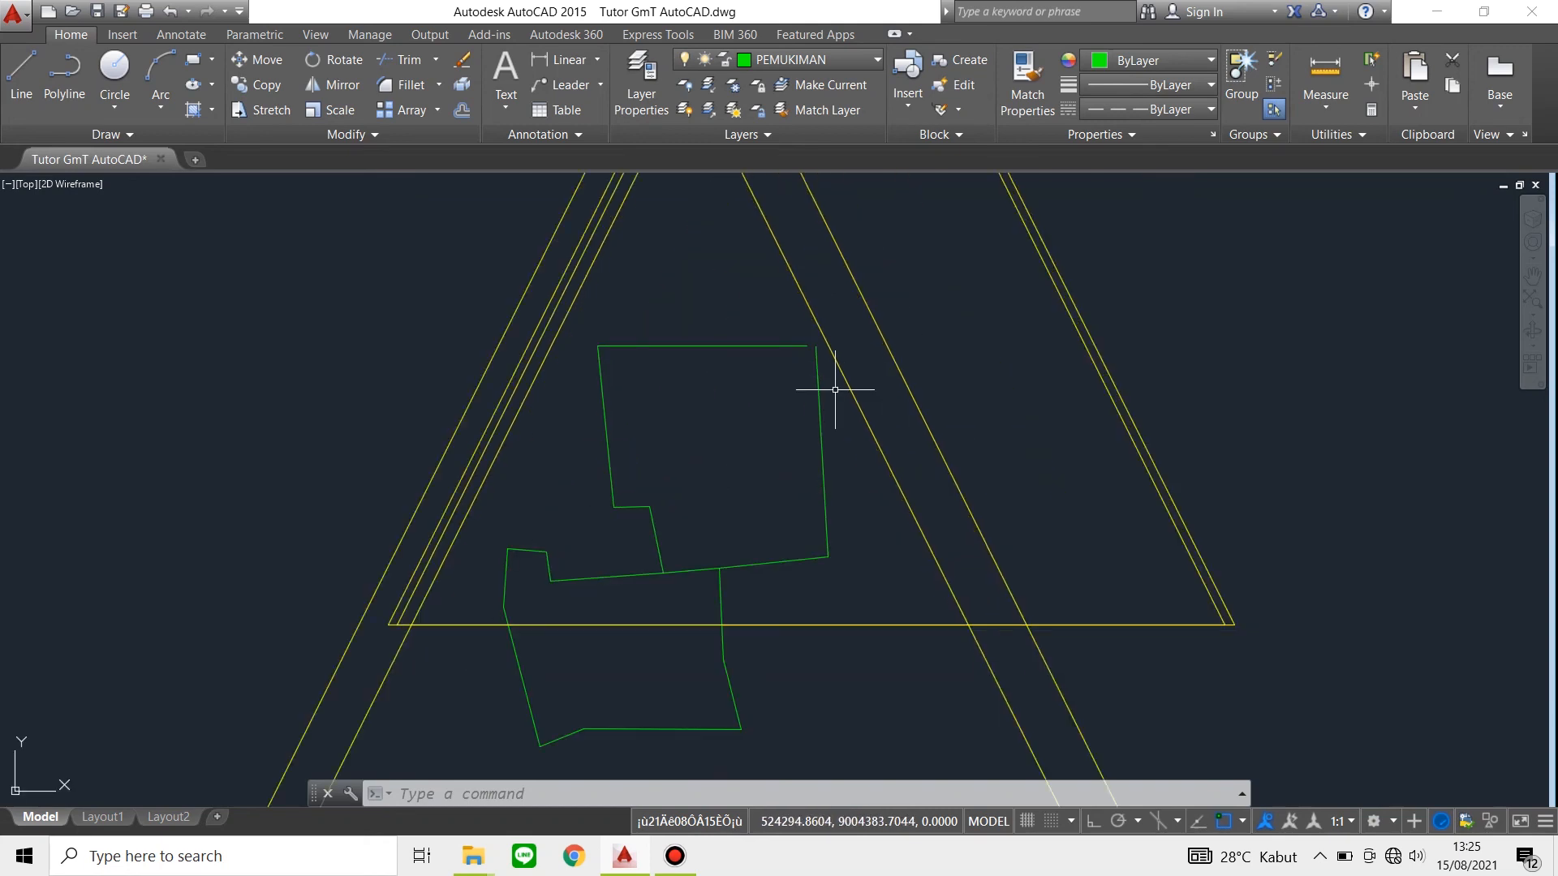
left_click(960, 366)
scroll(973, 357, "down", 2)
left_click(1047, 308)
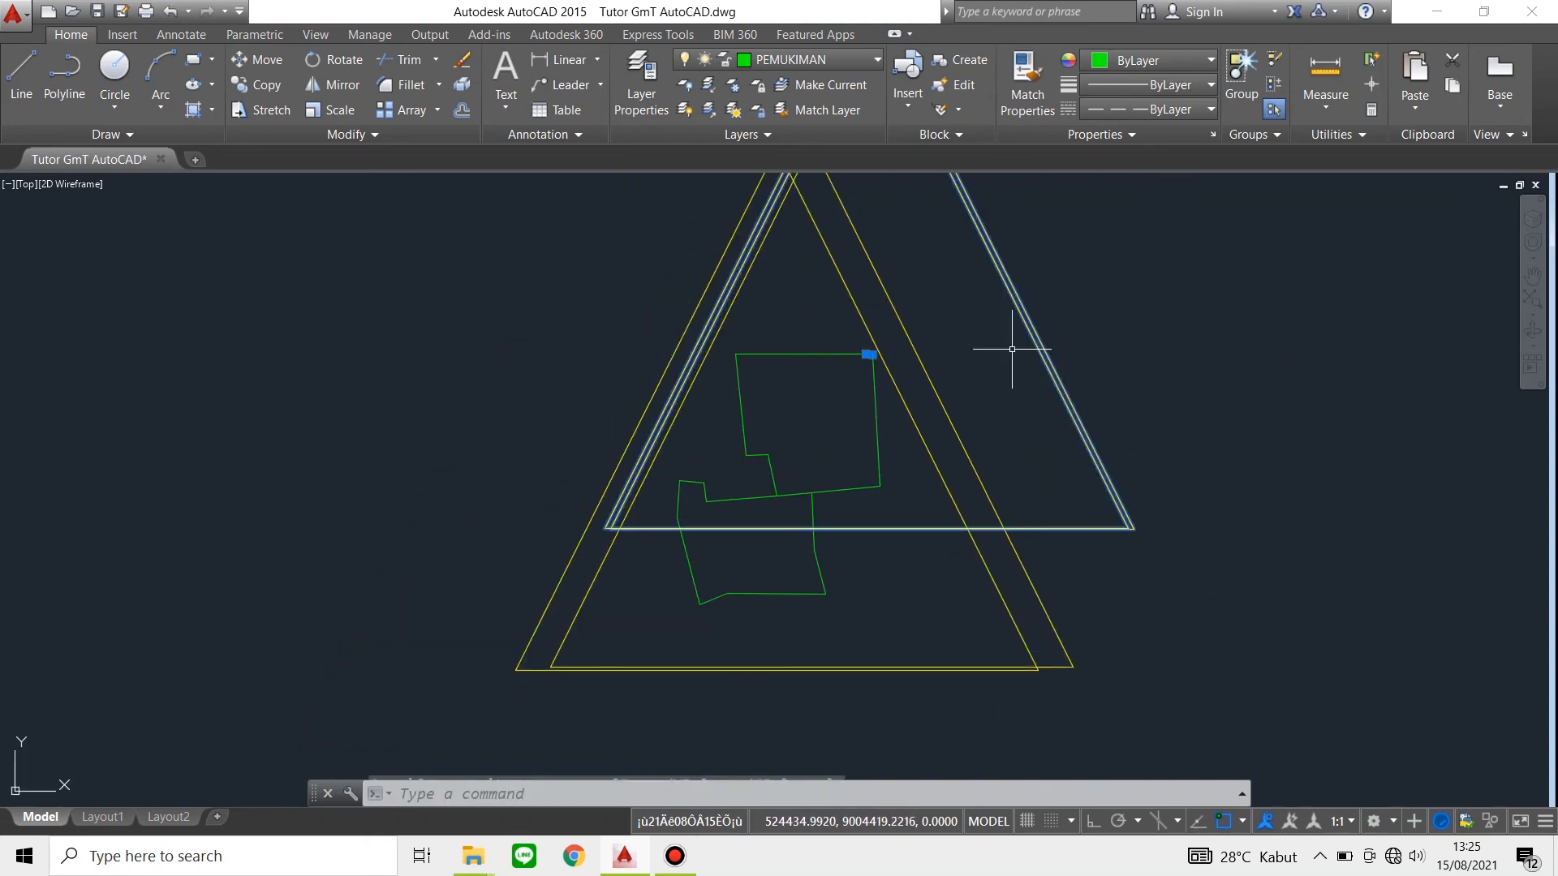
scroll(860, 352, "up", 2)
scroll(861, 353, "up", 4)
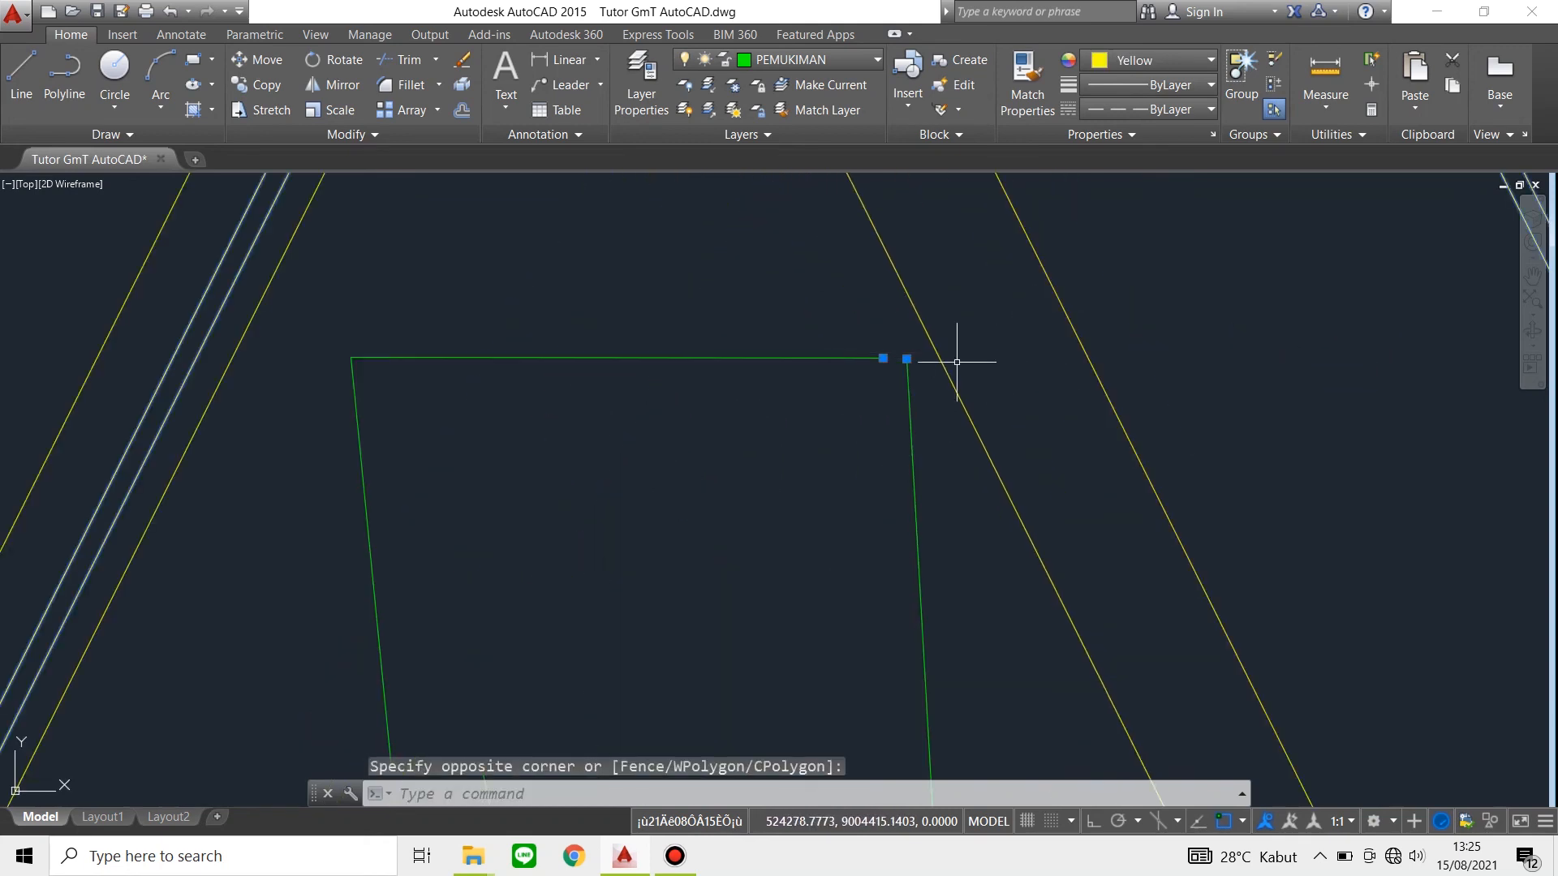
scroll(880, 369, "up", 4)
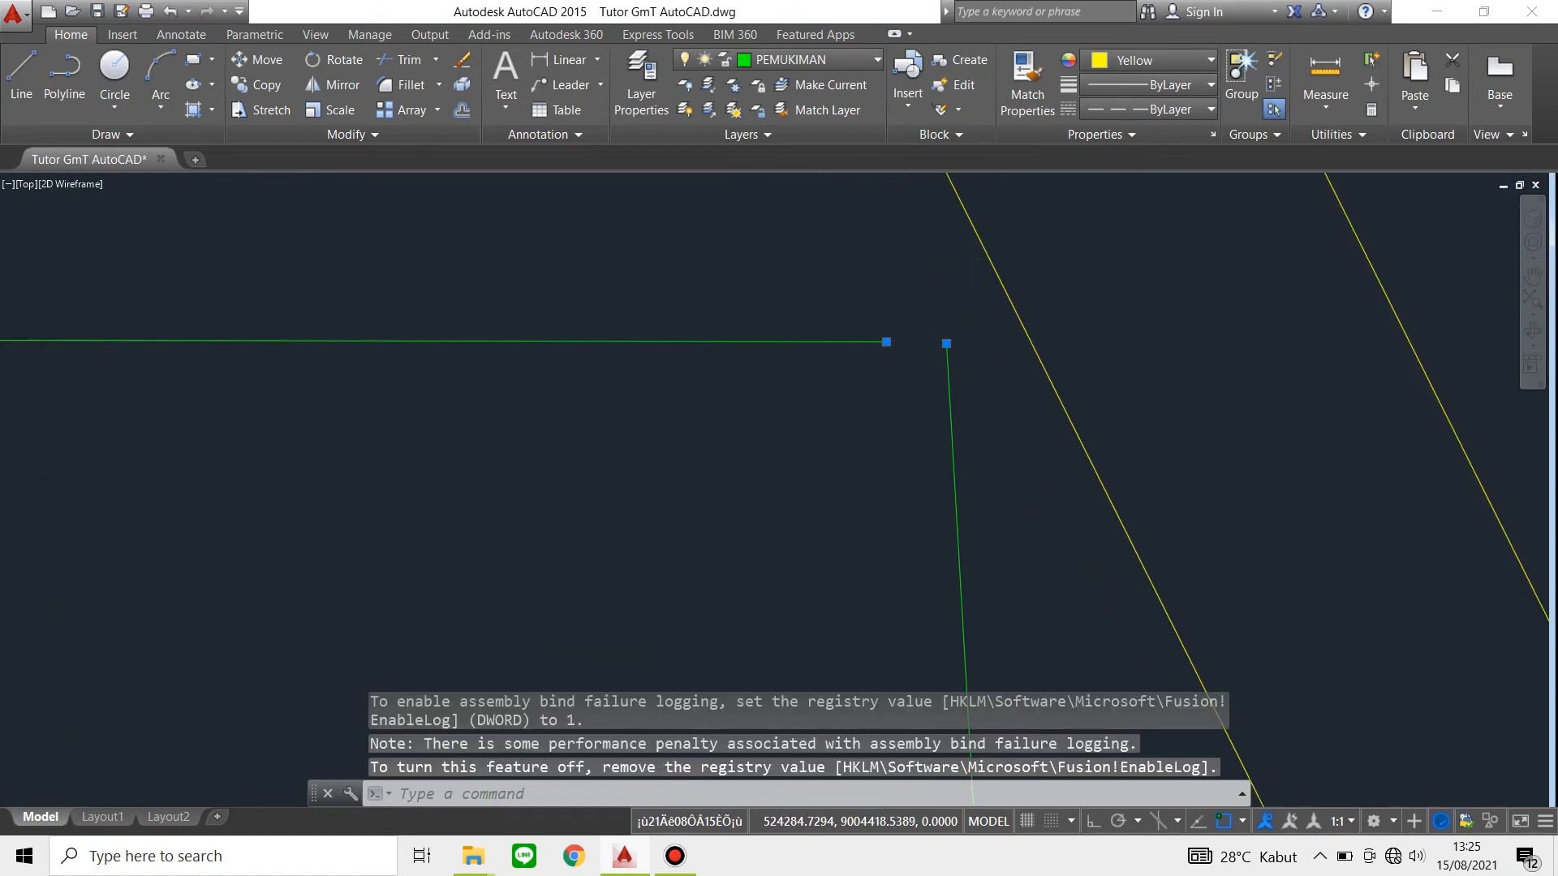
scroll(977, 295, "up", 6)
key("Escape")
Select the horizontal and the side edge in turn at the open corner of the green outline to check their endpoints
left_click(620, 460)
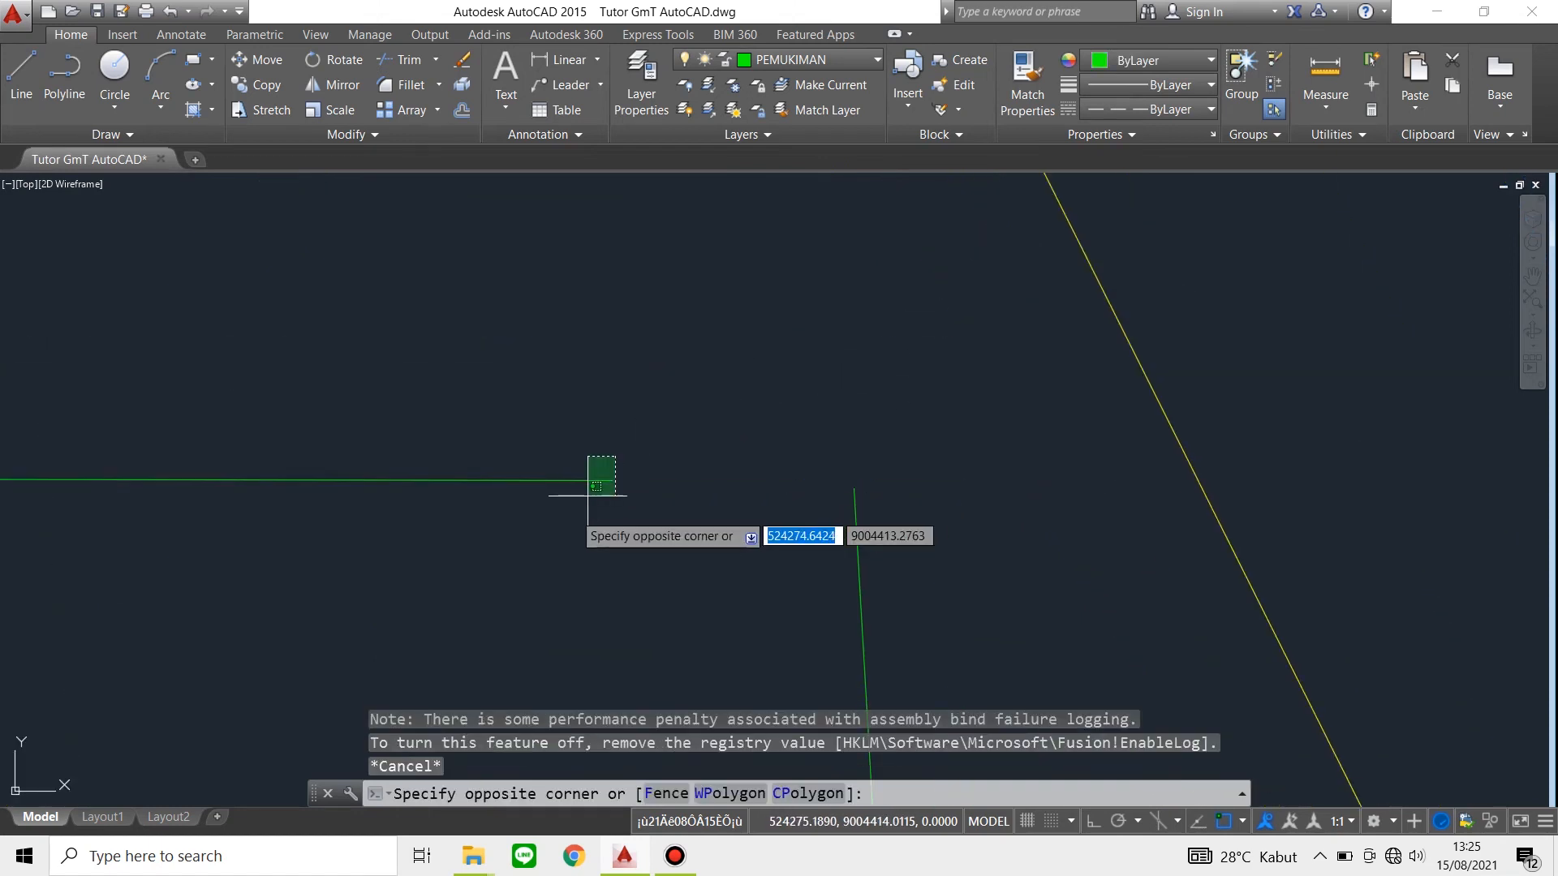
left_click(568, 520)
key("Escape")
left_click(879, 469)
left_click(806, 581)
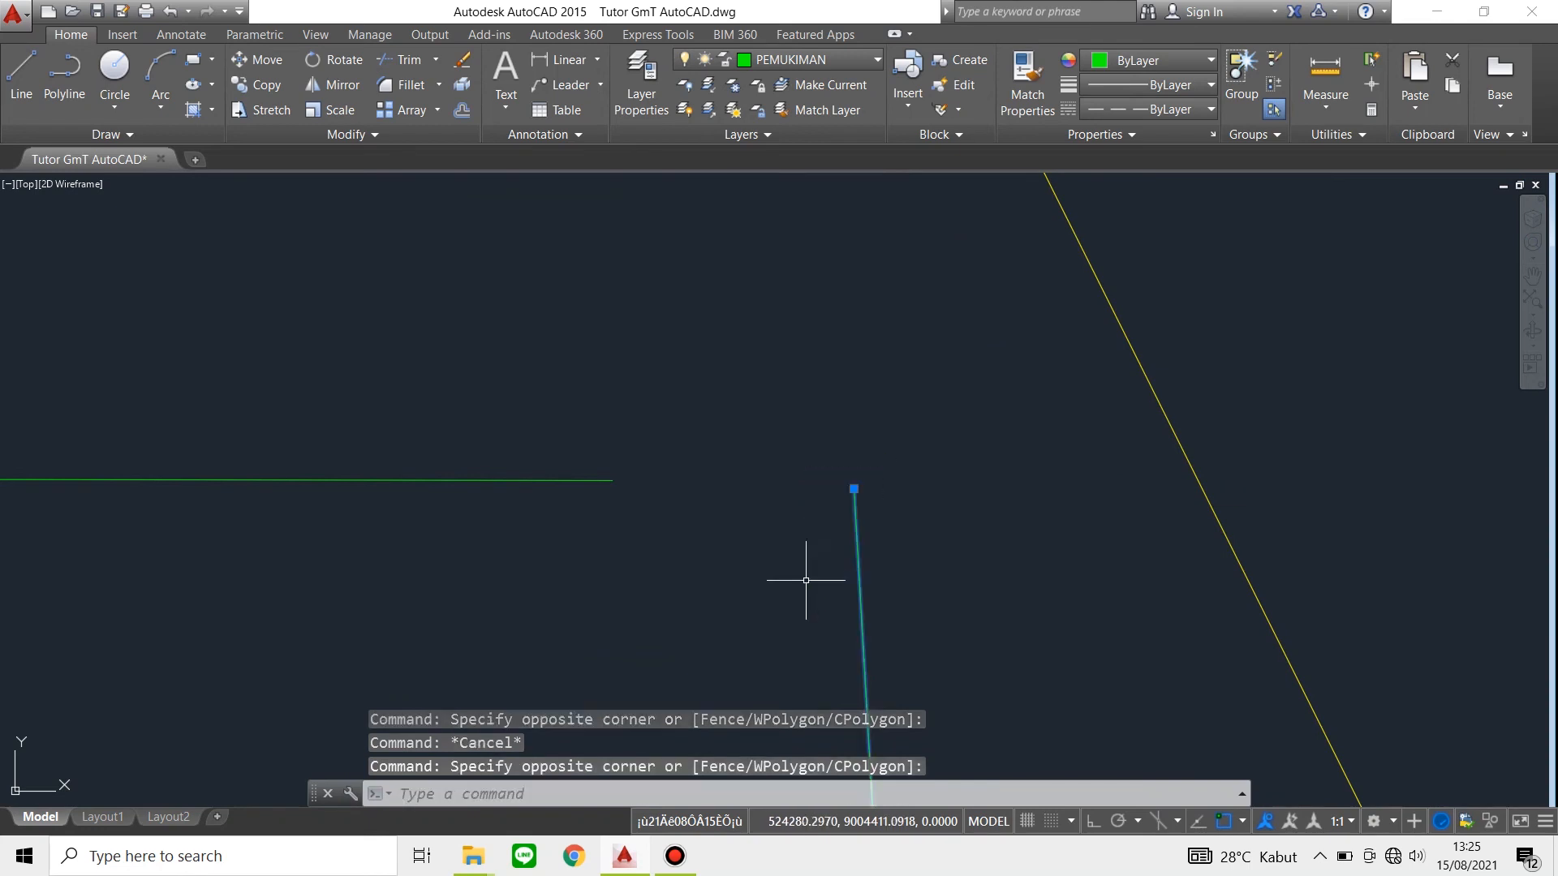
key("Escape")
Stretch the free end of the green outline's upper horizontal edge across the corner gap to just past the side edge's endpoint
left_click(574, 390)
left_click(512, 588)
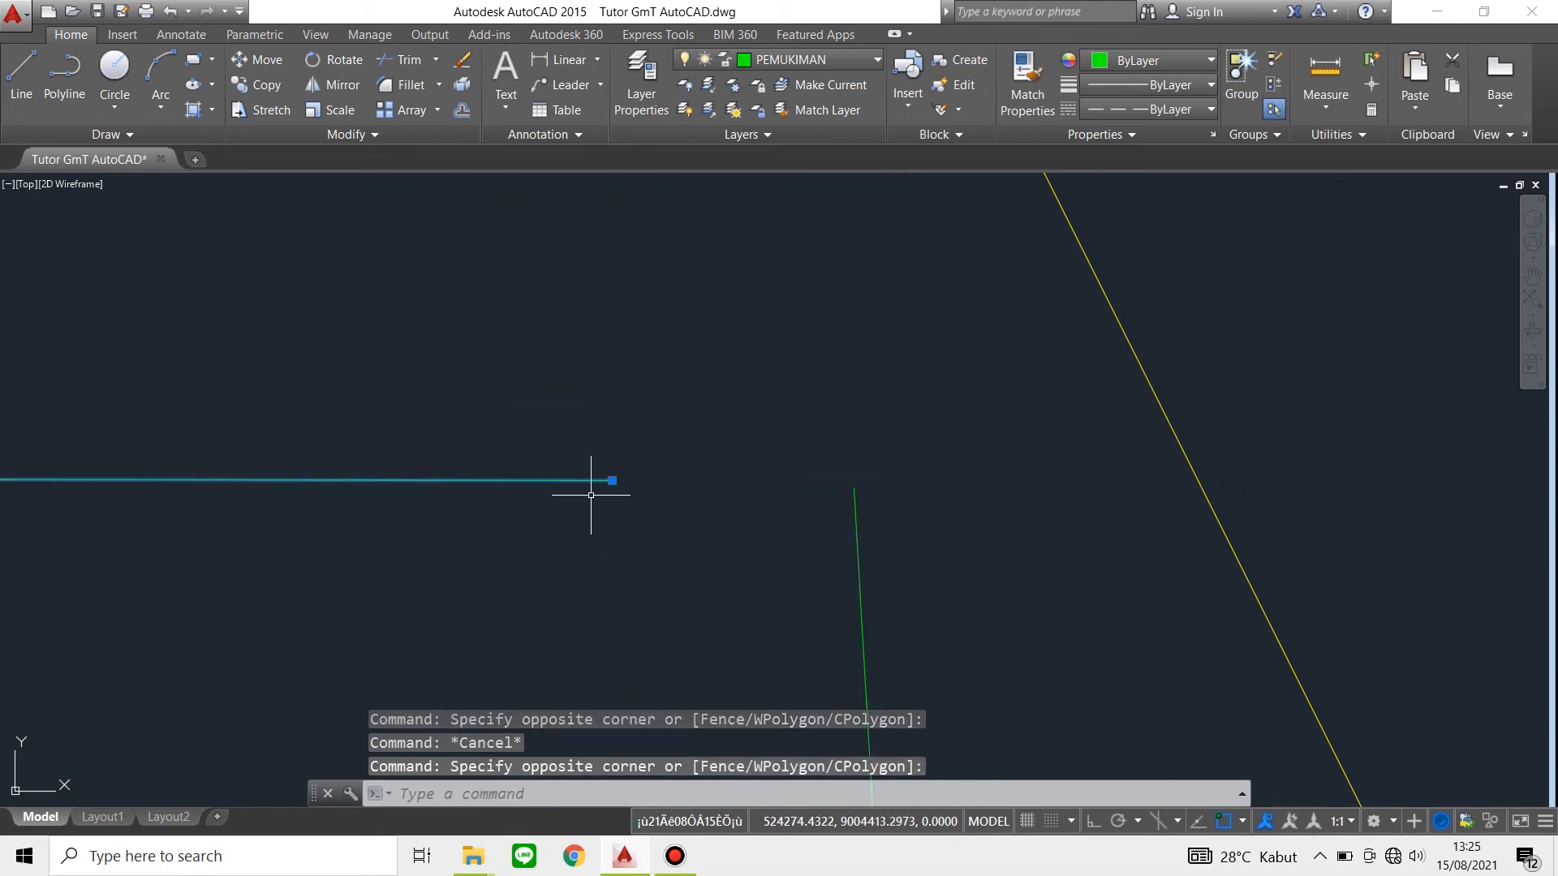
left_click(611, 481)
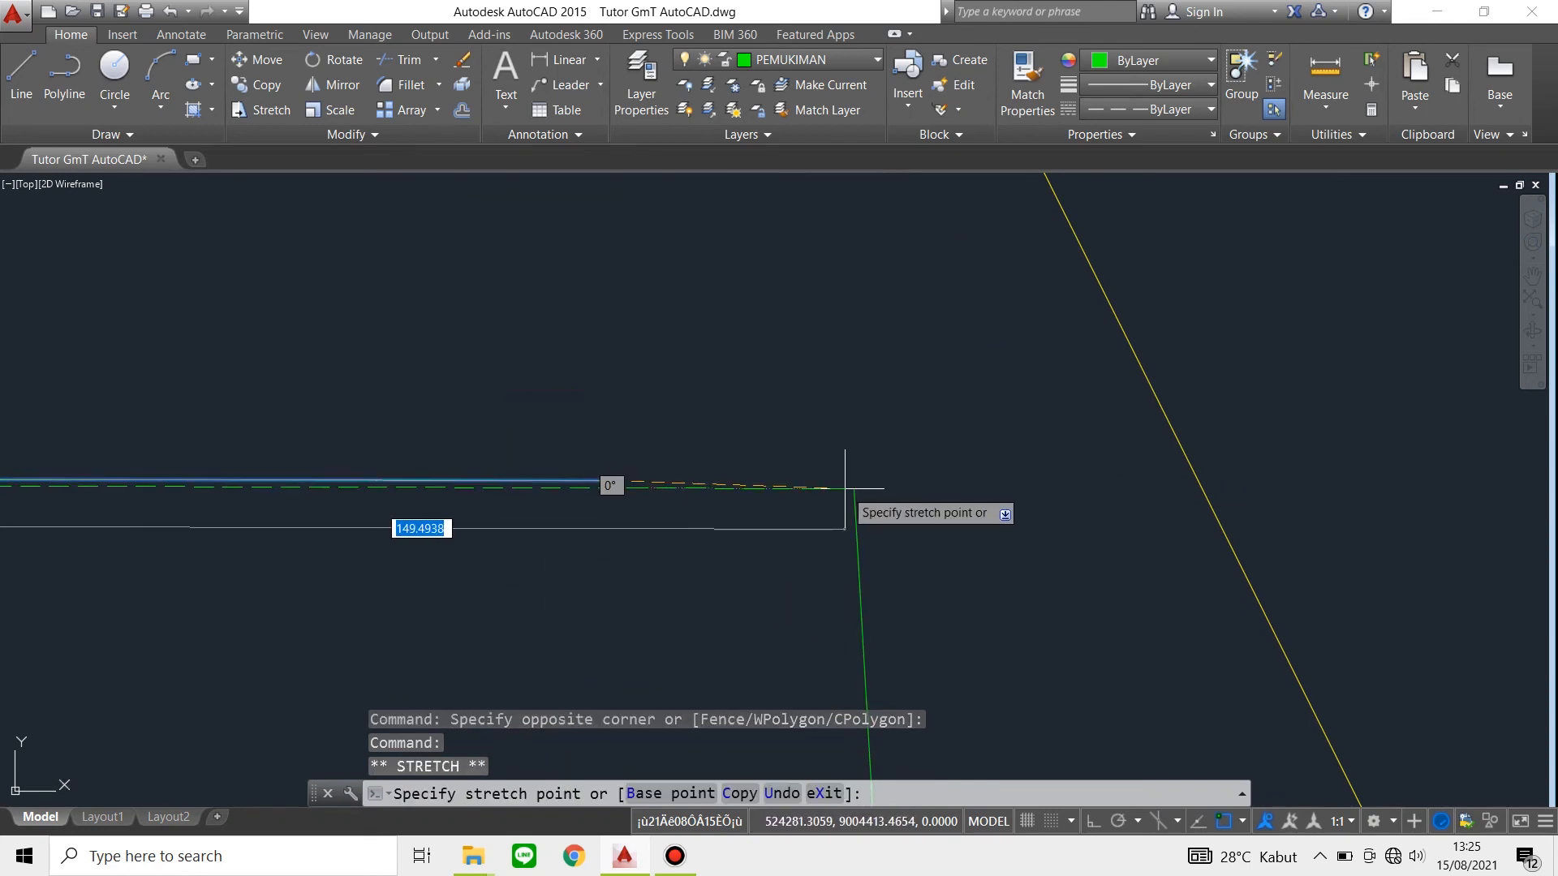
left_click(864, 489)
key("Escape")
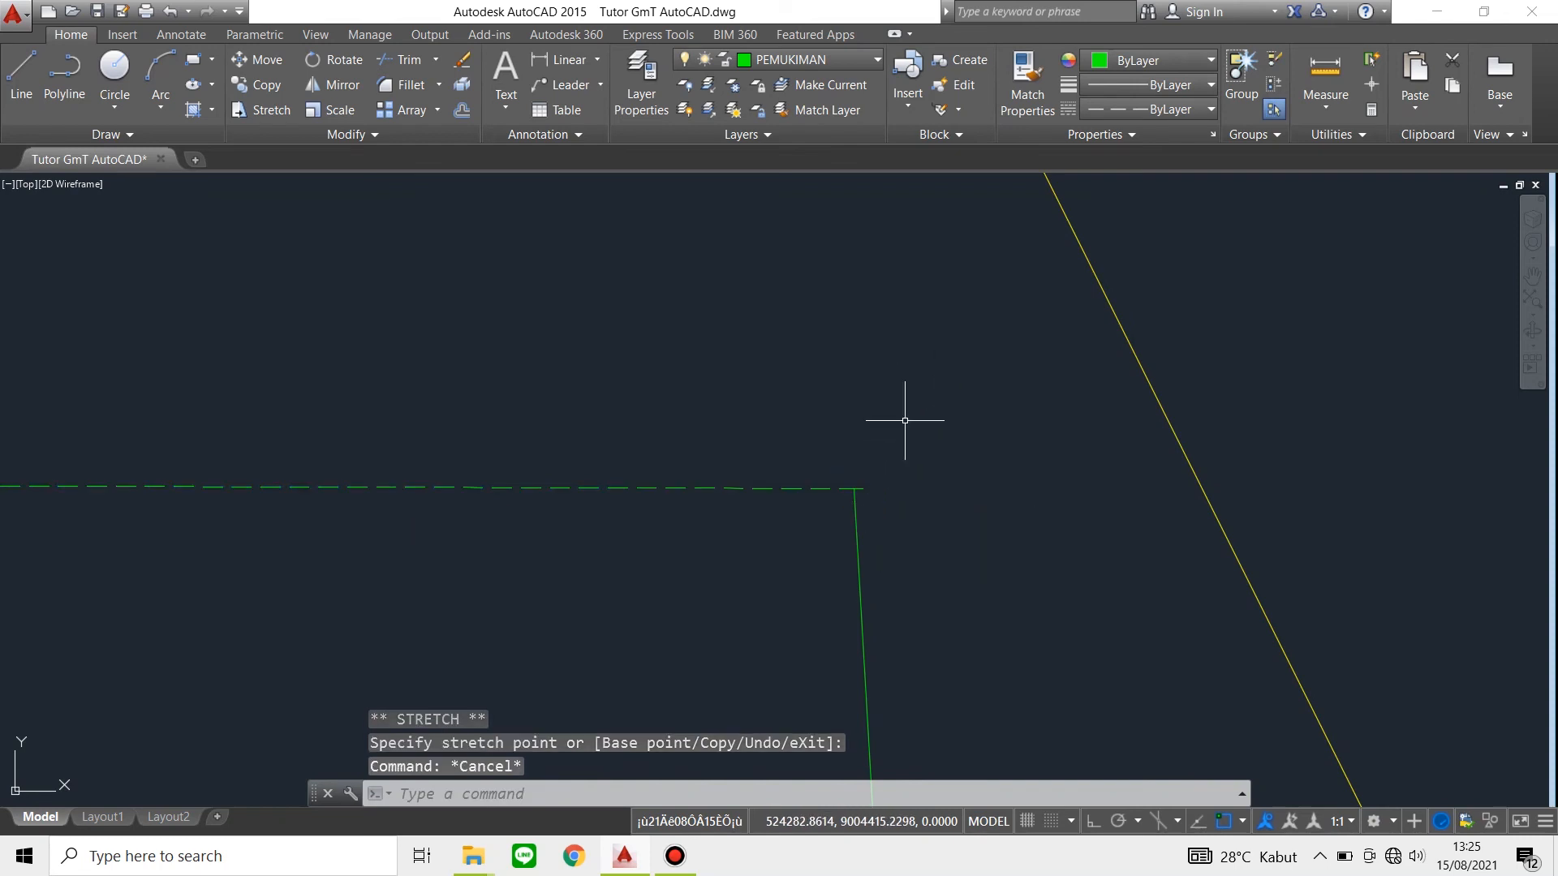
left_click(905, 421)
left_click(811, 490)
key("Escape")
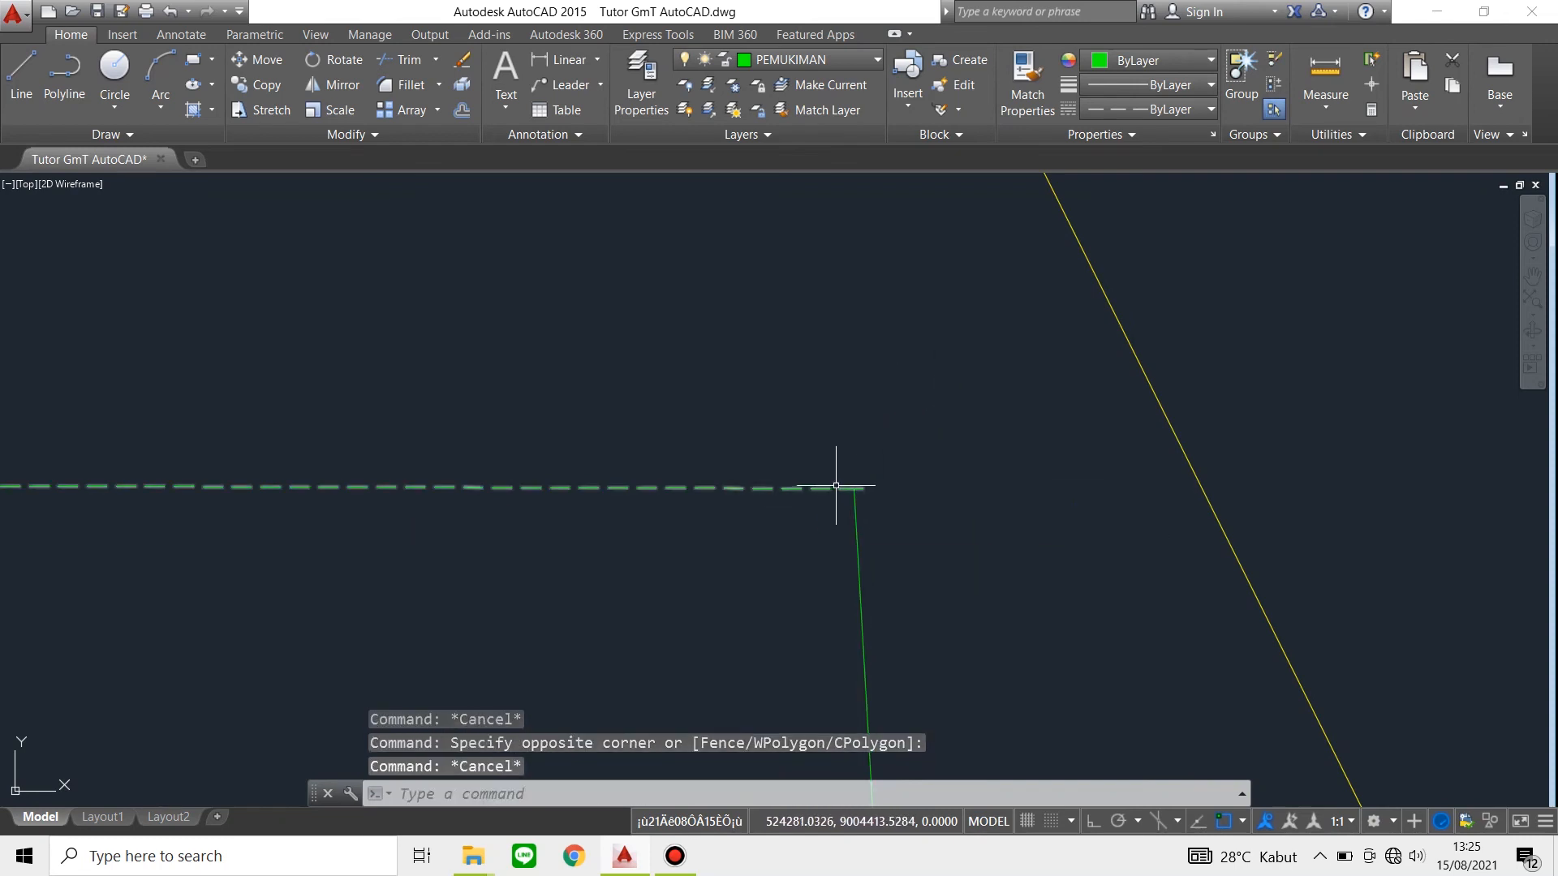
Stretch the overshooting end of the green outline's upper horizontal edge back to the side edge's endpoint to close the corner
scroll(893, 484, "up", 5)
scroll(425, 528, "down", 2)
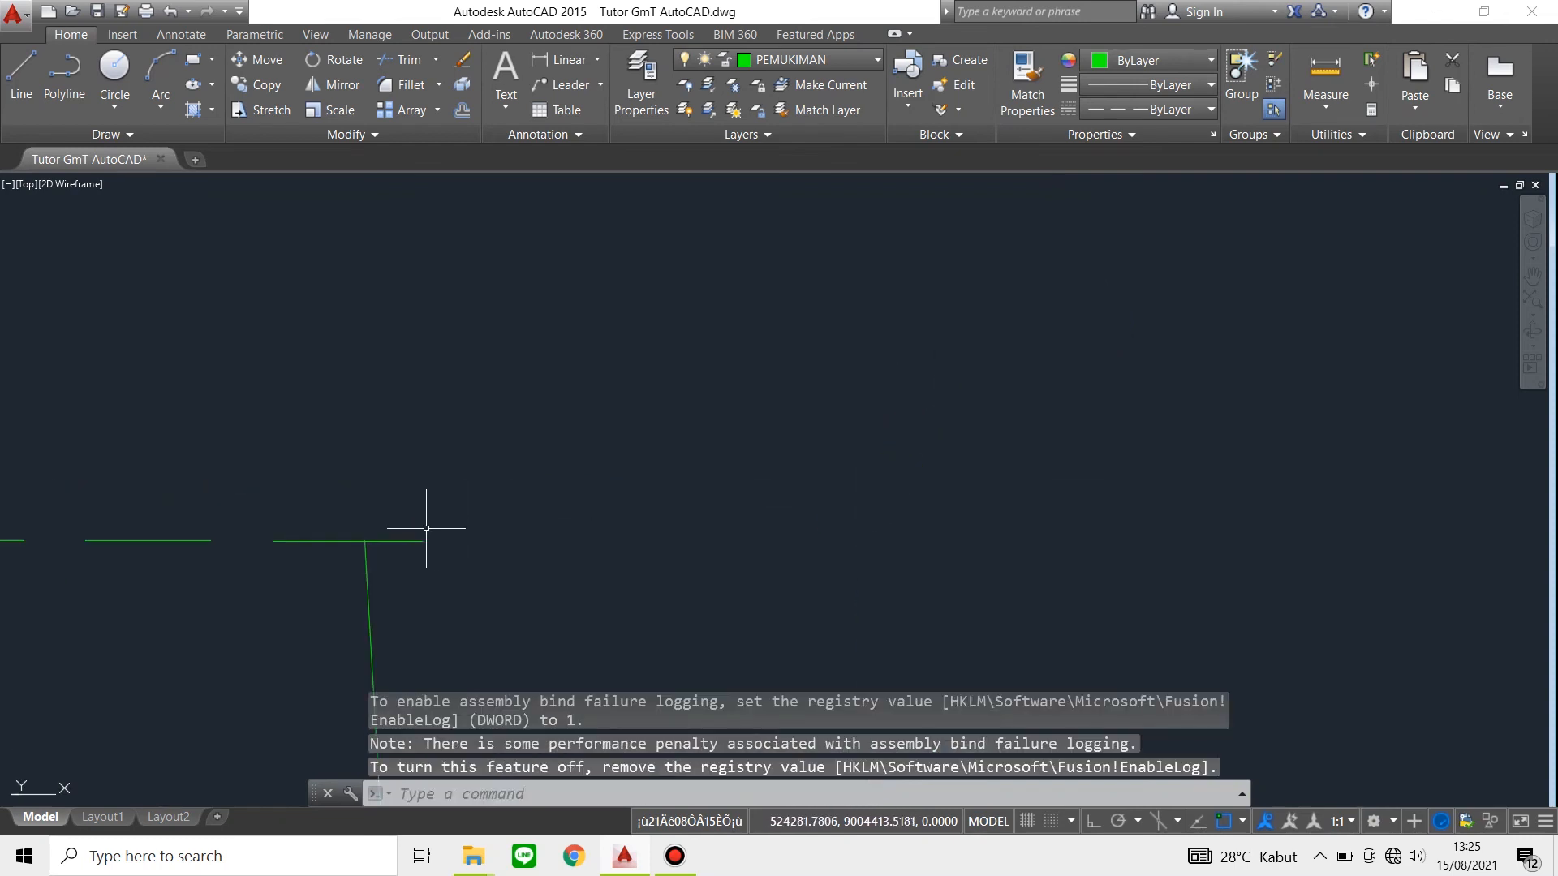
left_click(442, 530)
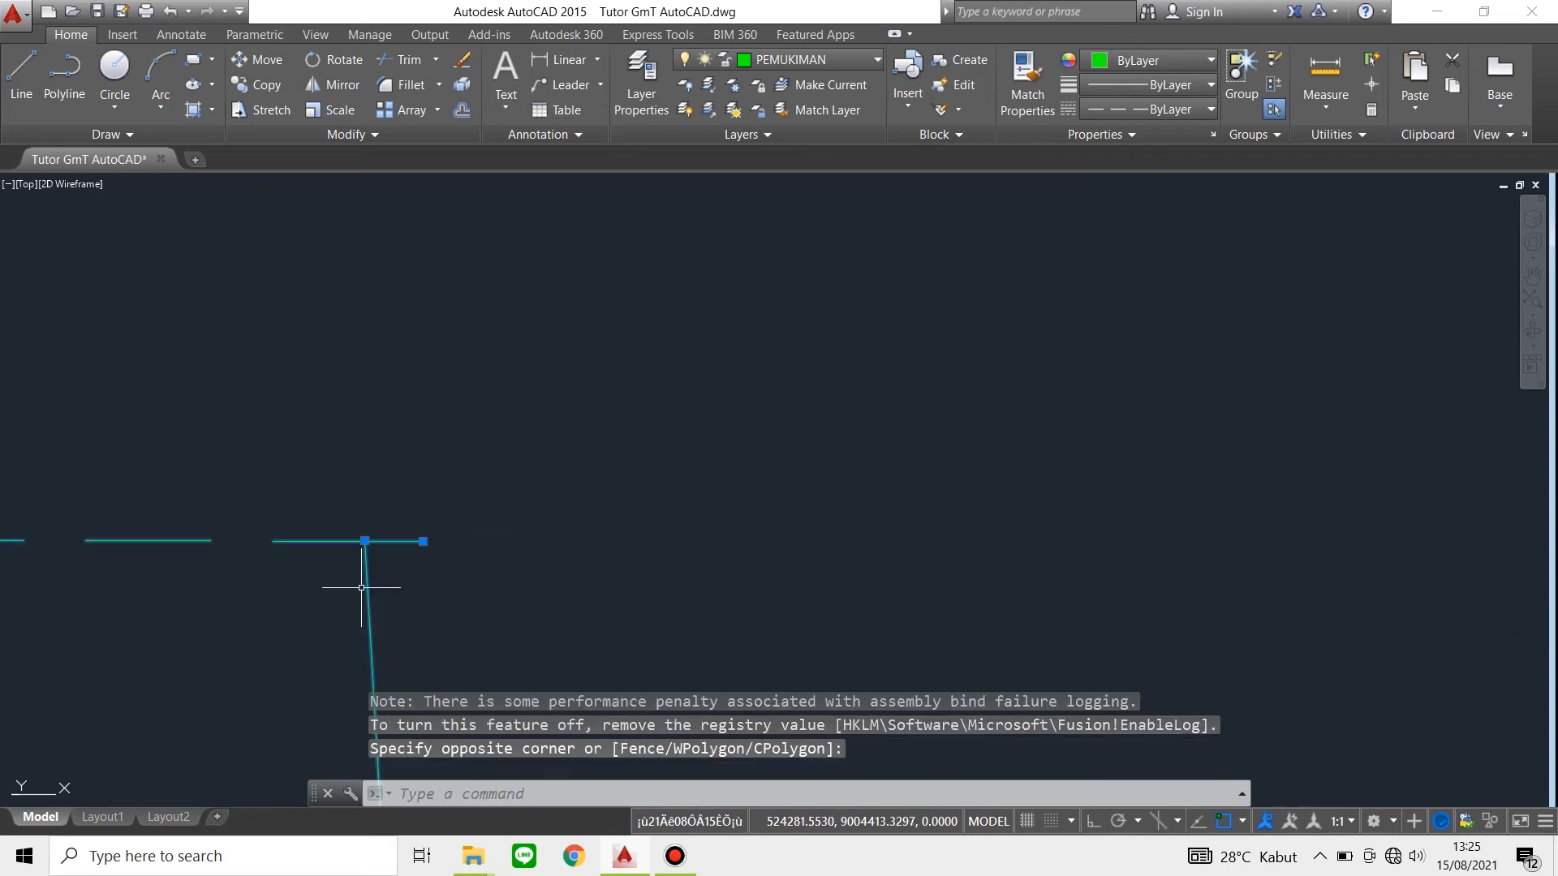
left_click(428, 540)
left_click(423, 540)
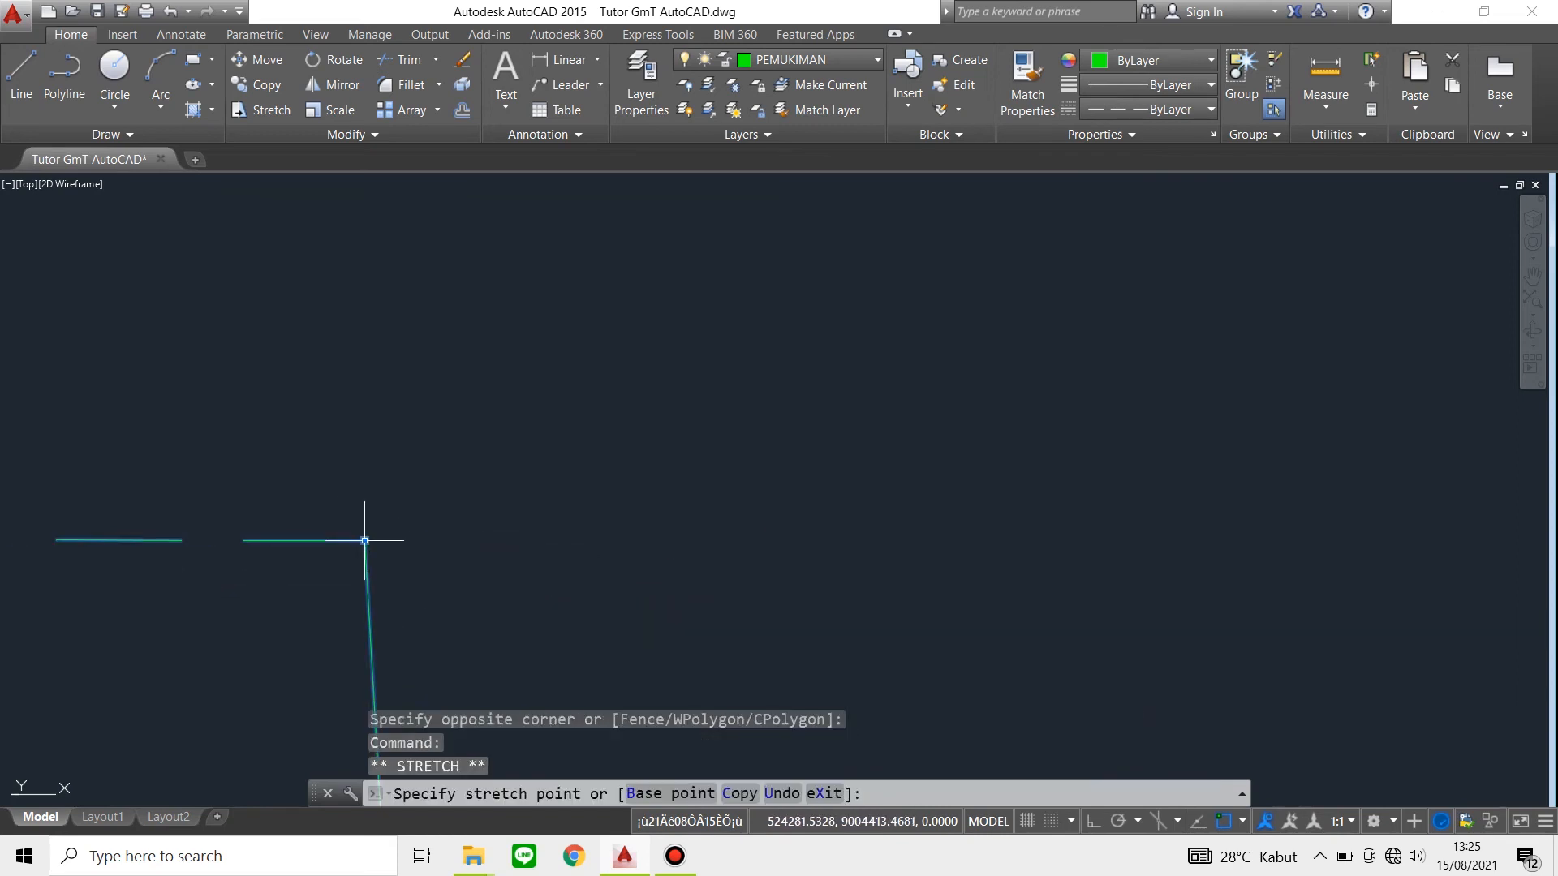
key("Escape")
scroll(429, 469, "down", 4)
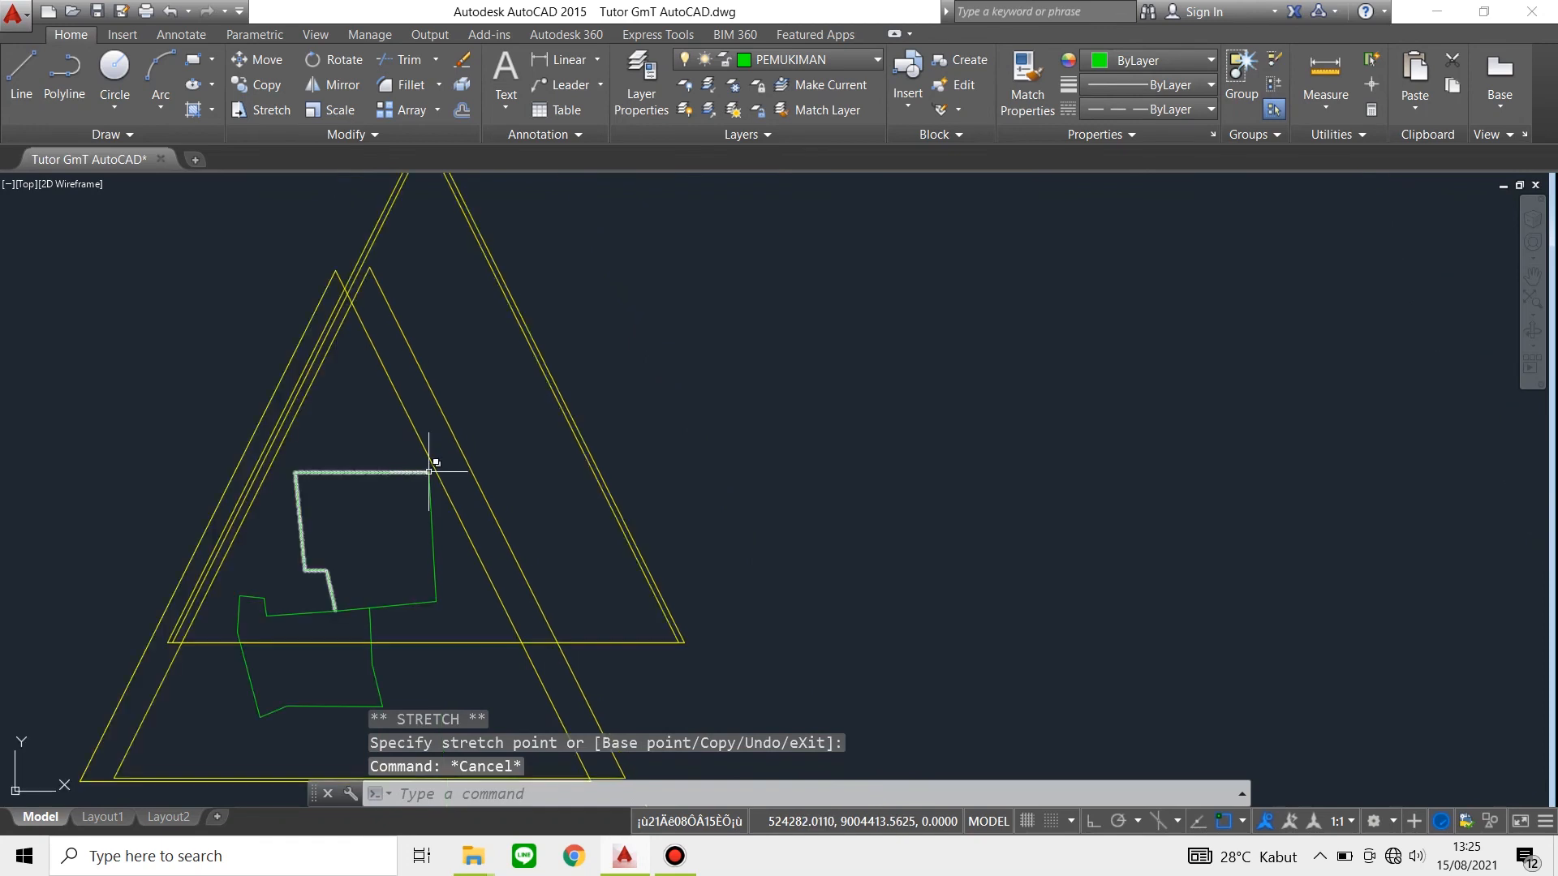
Select the two lower error markers around the adjoining green outlines to locate the vertices they flag
scroll(429, 505, "down", 3)
left_click(487, 571)
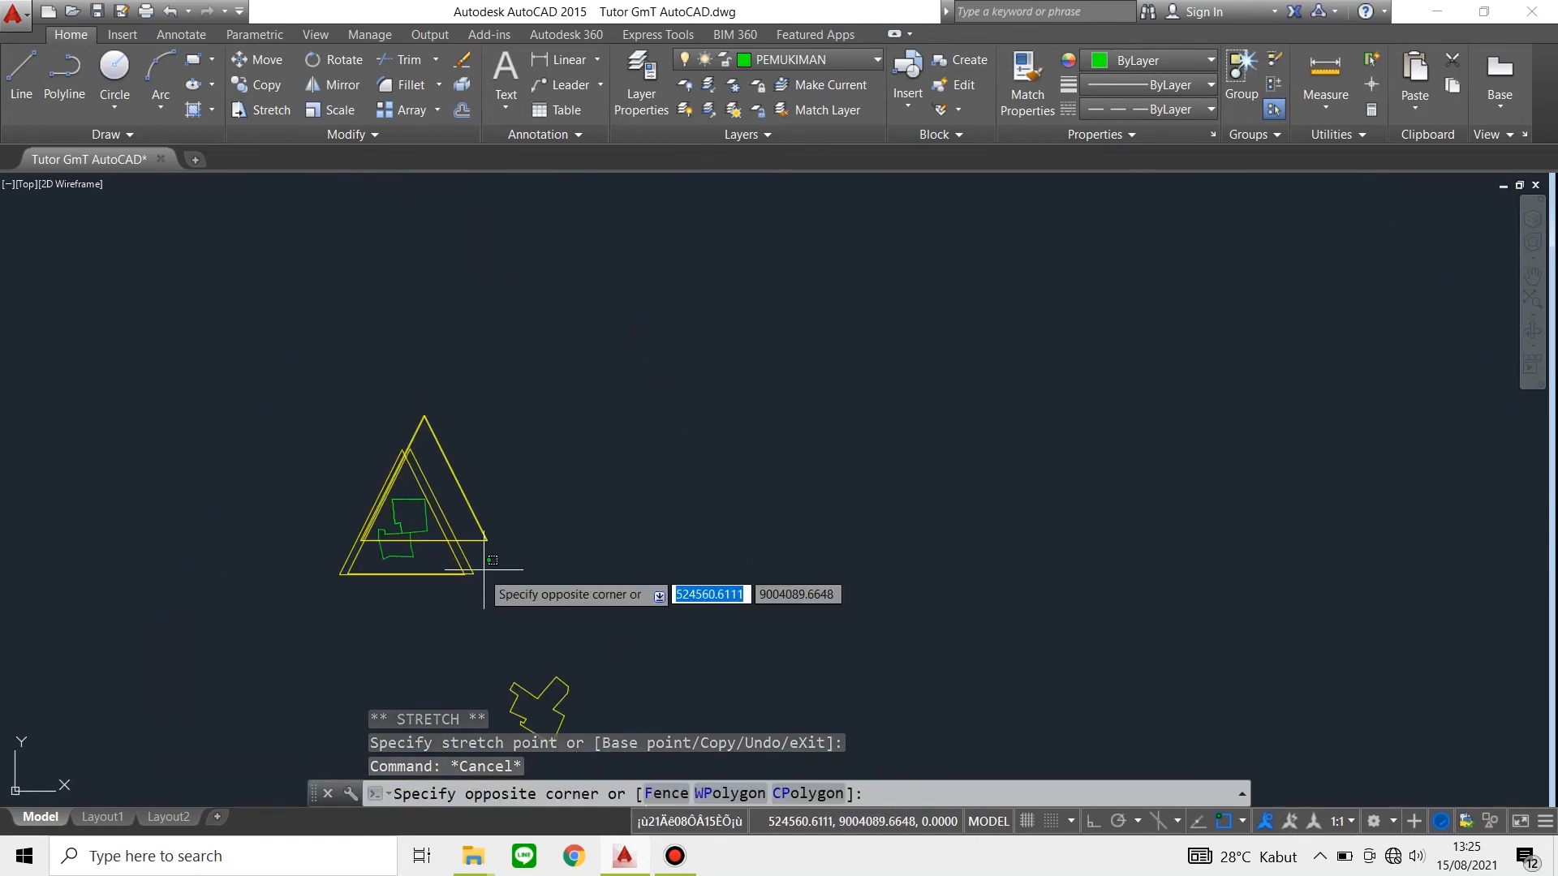
left_click(452, 574)
scroll(398, 566, "up", 5)
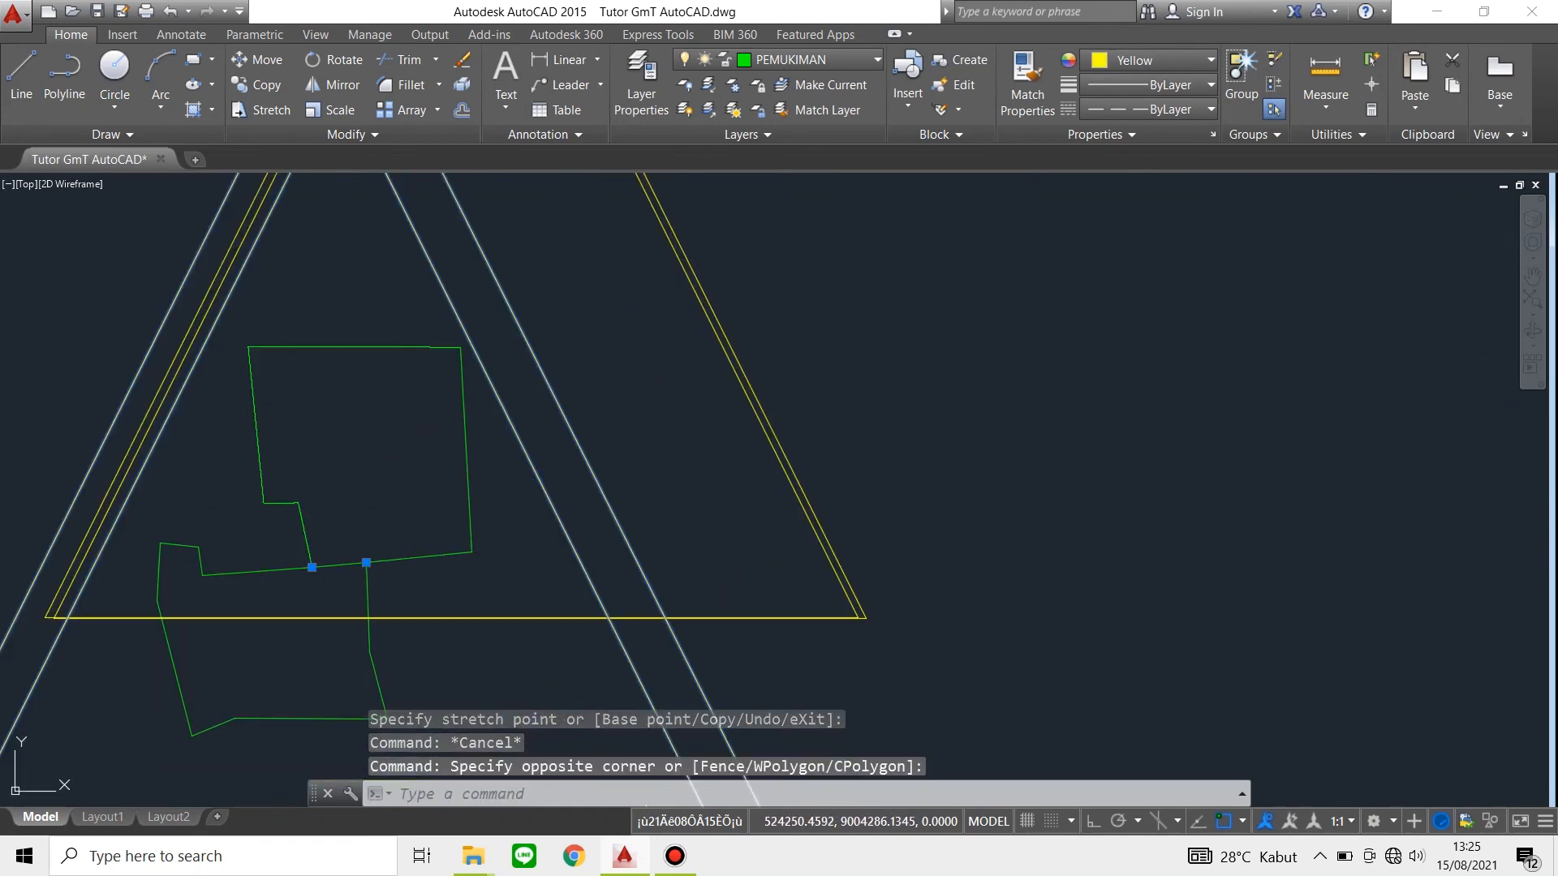
scroll(329, 577, "up", 8)
key("Escape")
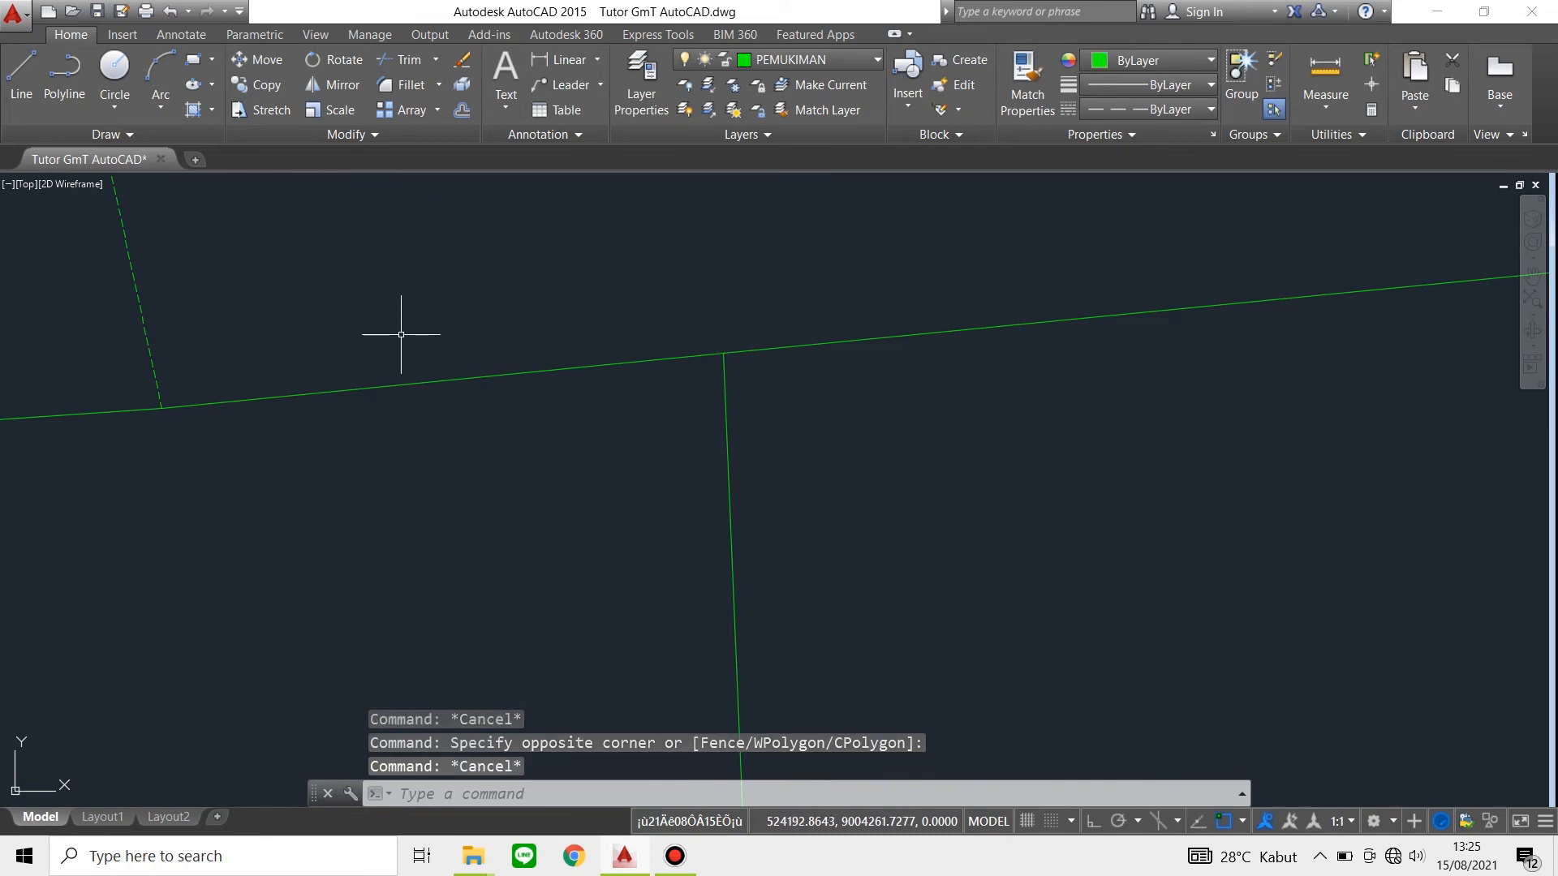
Erase the short shared segment between the two adjoining green outlines
left_click(393, 364)
left_click(388, 431)
key("Escape")
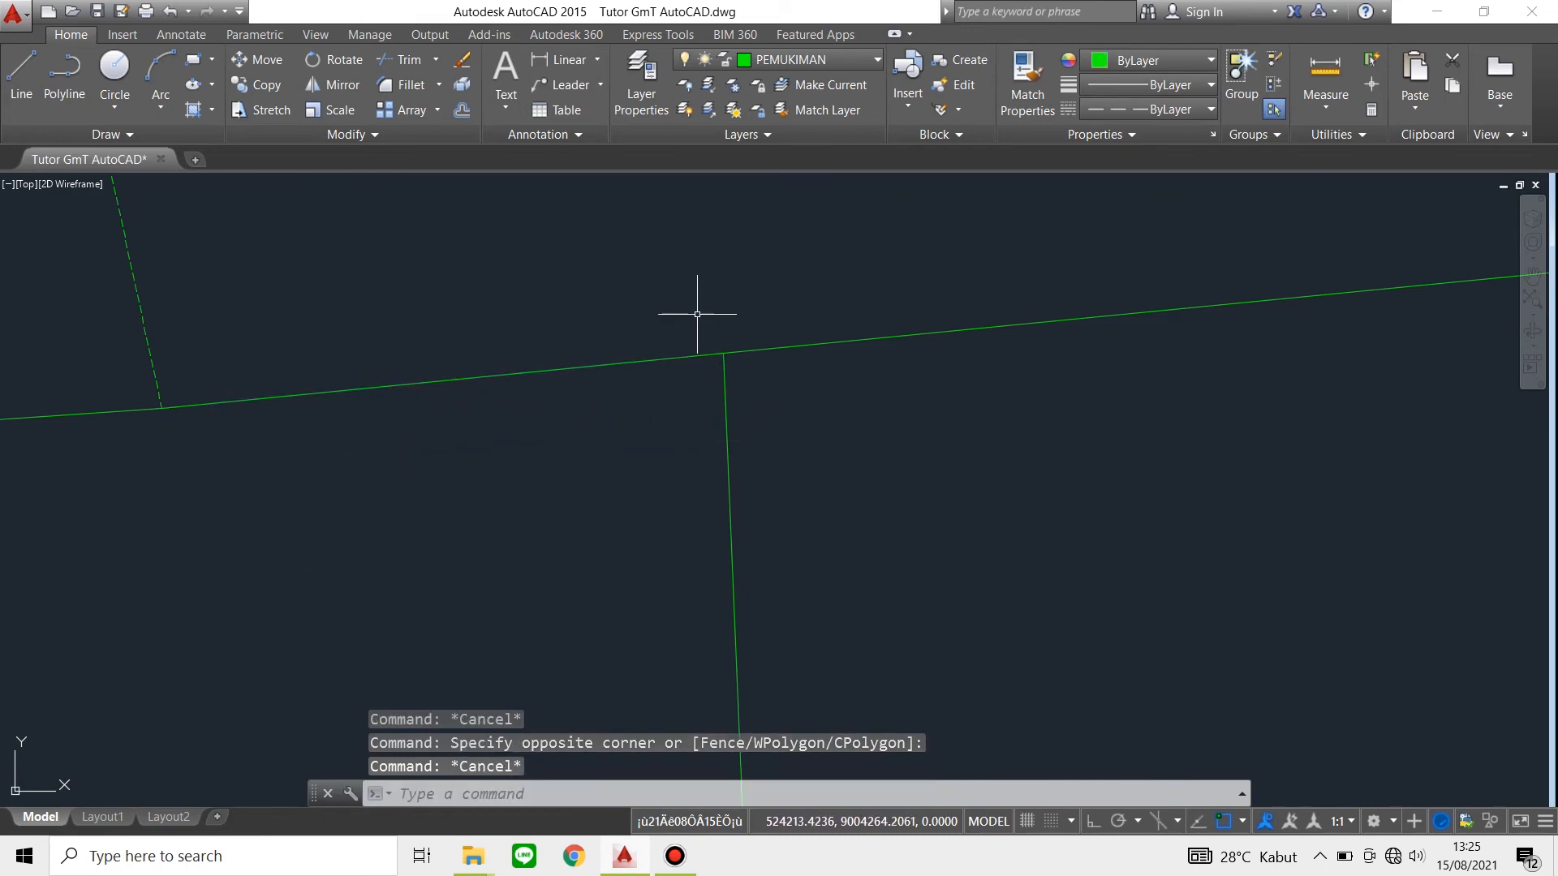
scroll(722, 312, "down", 2)
scroll(666, 329, "down", 3)
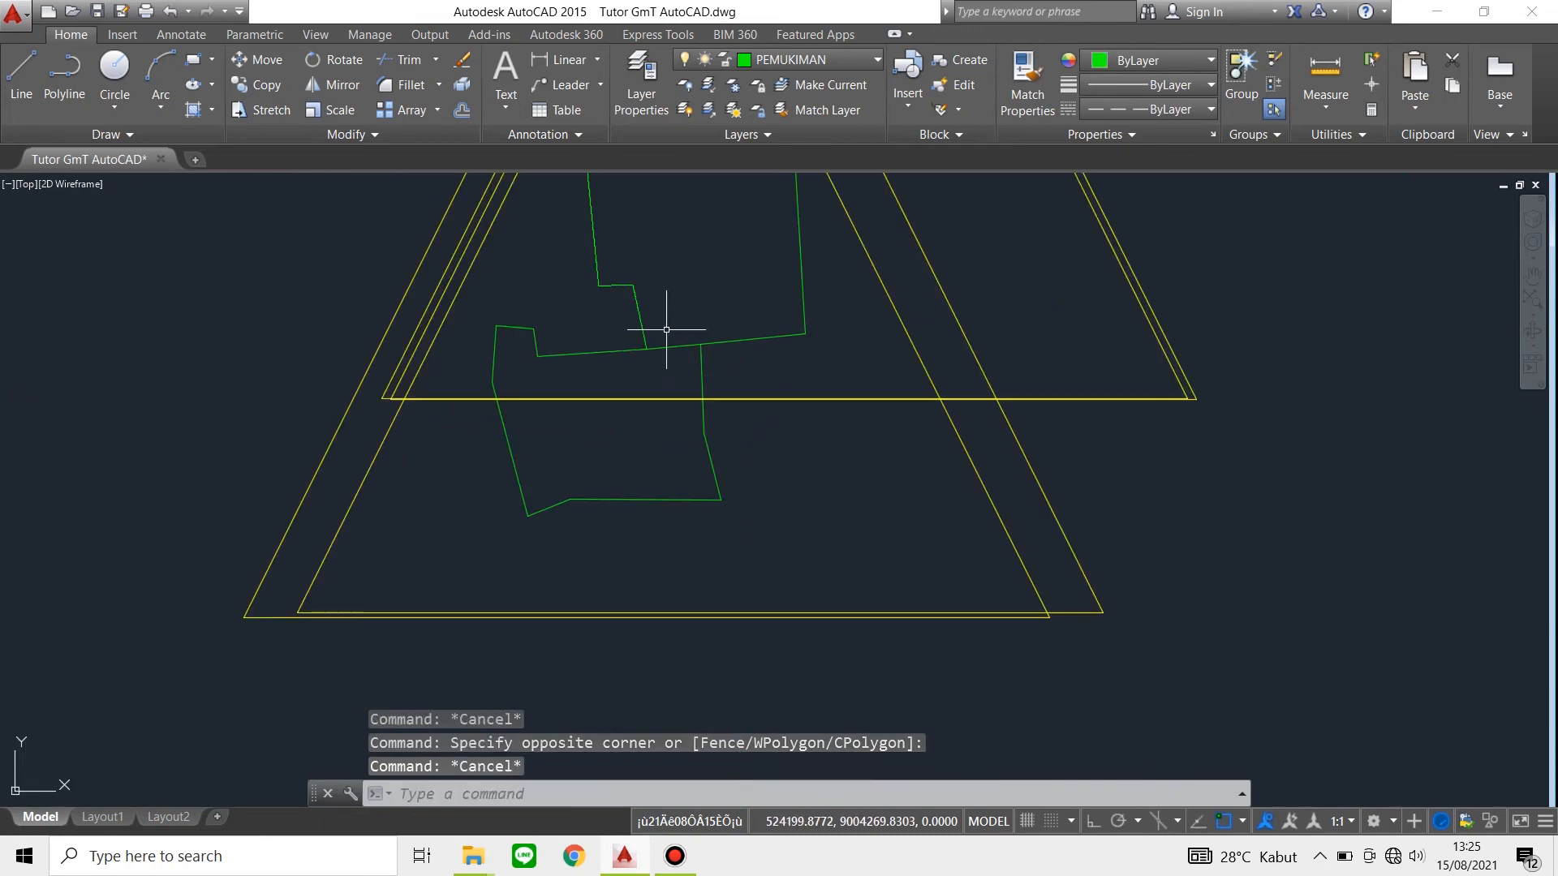
left_click(671, 340)
key("Escape")
left_click(671, 336)
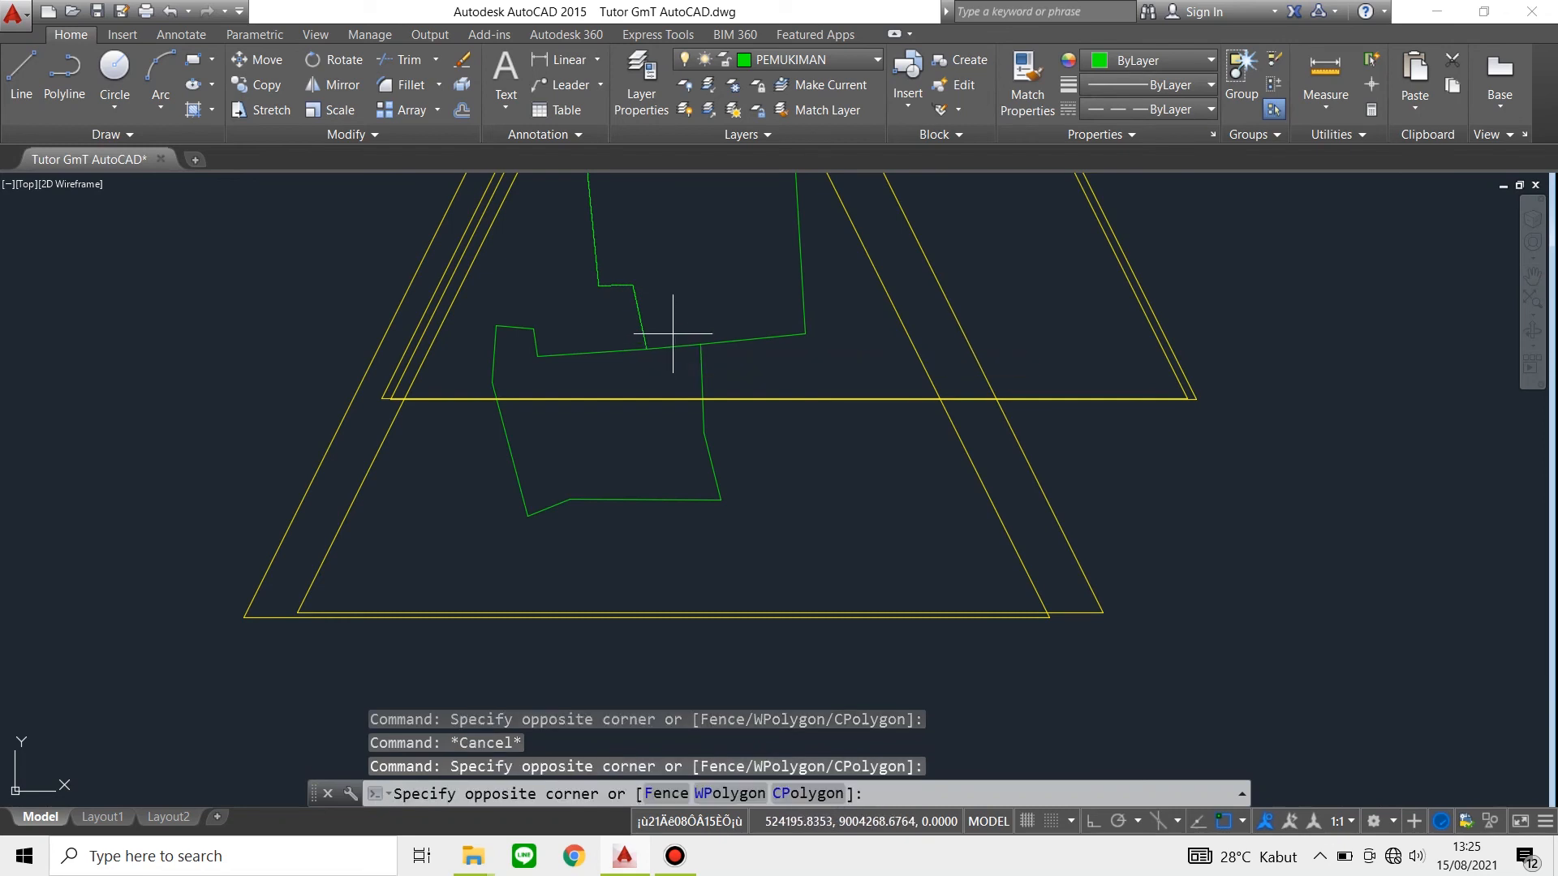
left_click(668, 373)
type("E")
key("Return")
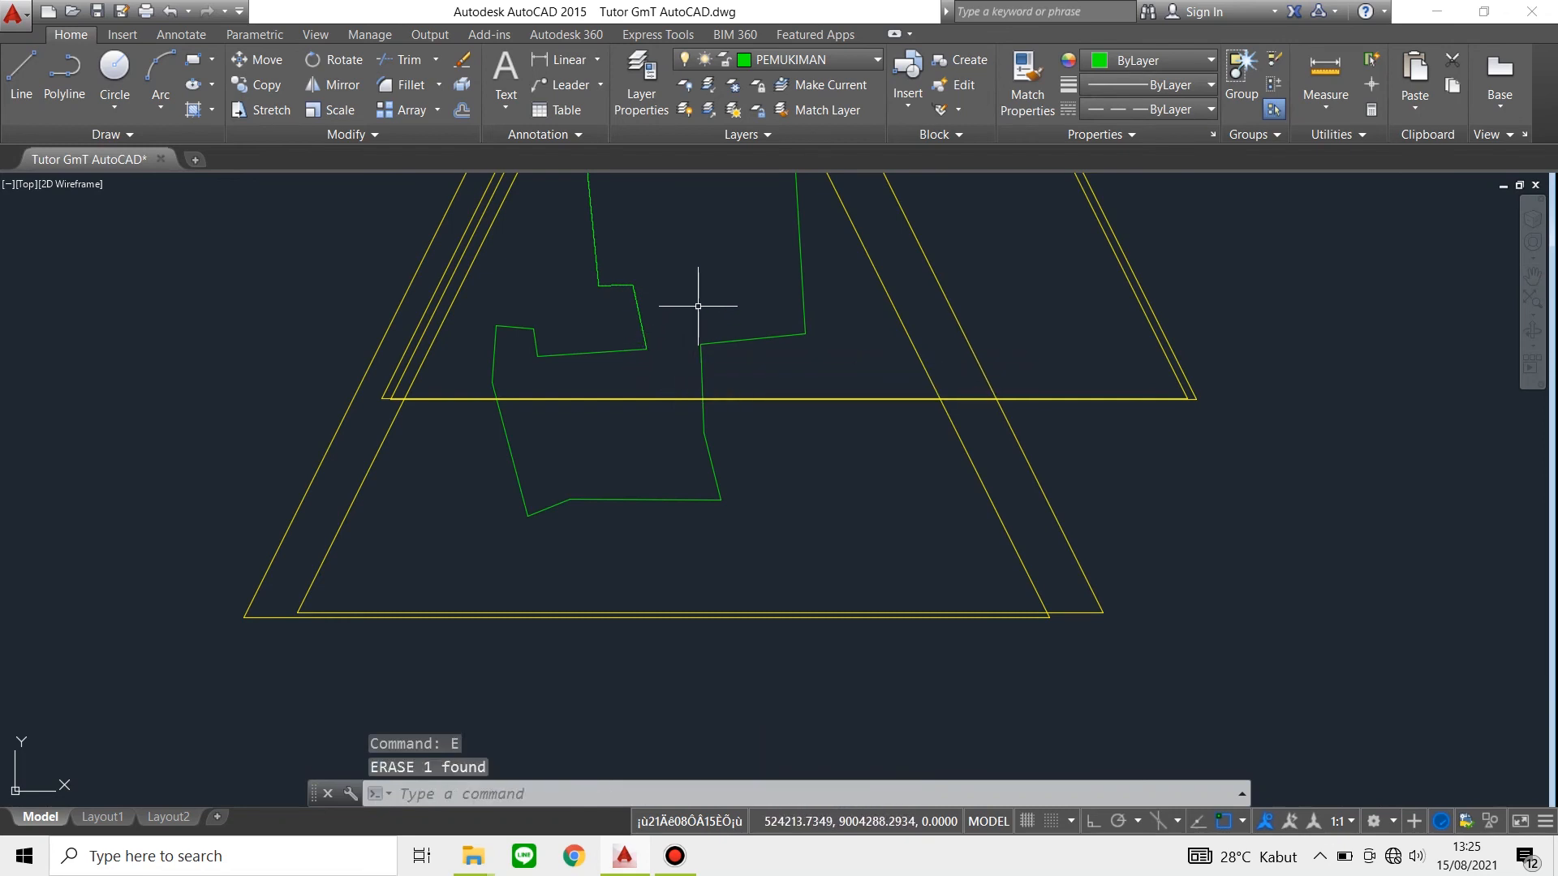
Select the error markers around the elongated green outline to locate the vertices they flag near its lower end
scroll(697, 306, "down", 5)
scroll(698, 306, "down", 3)
scroll(650, 308, "up", 2)
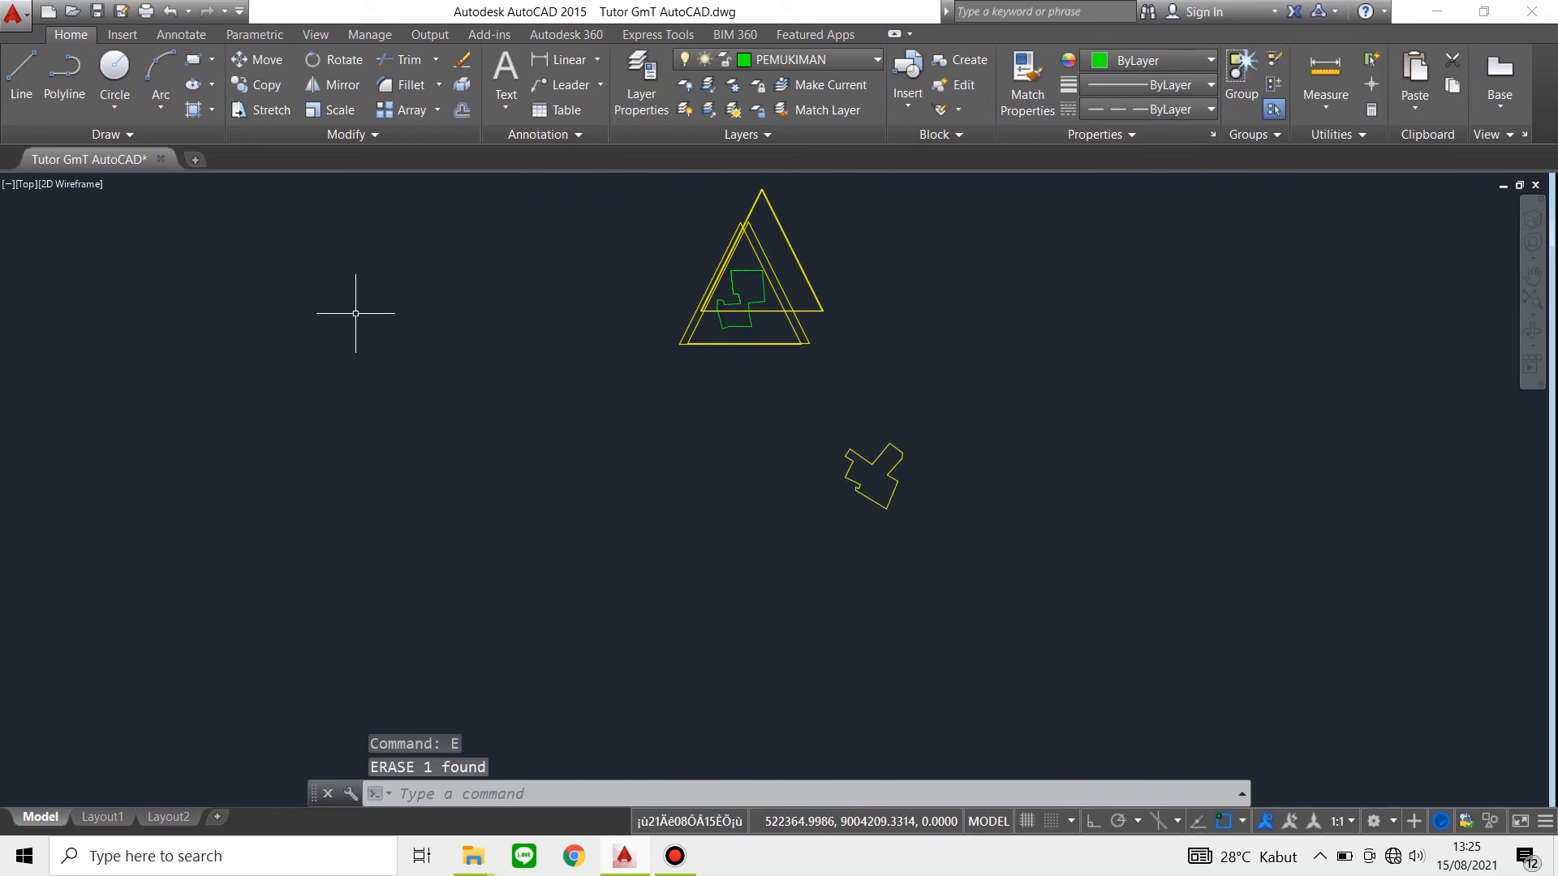
scroll(330, 289, "down", 6)
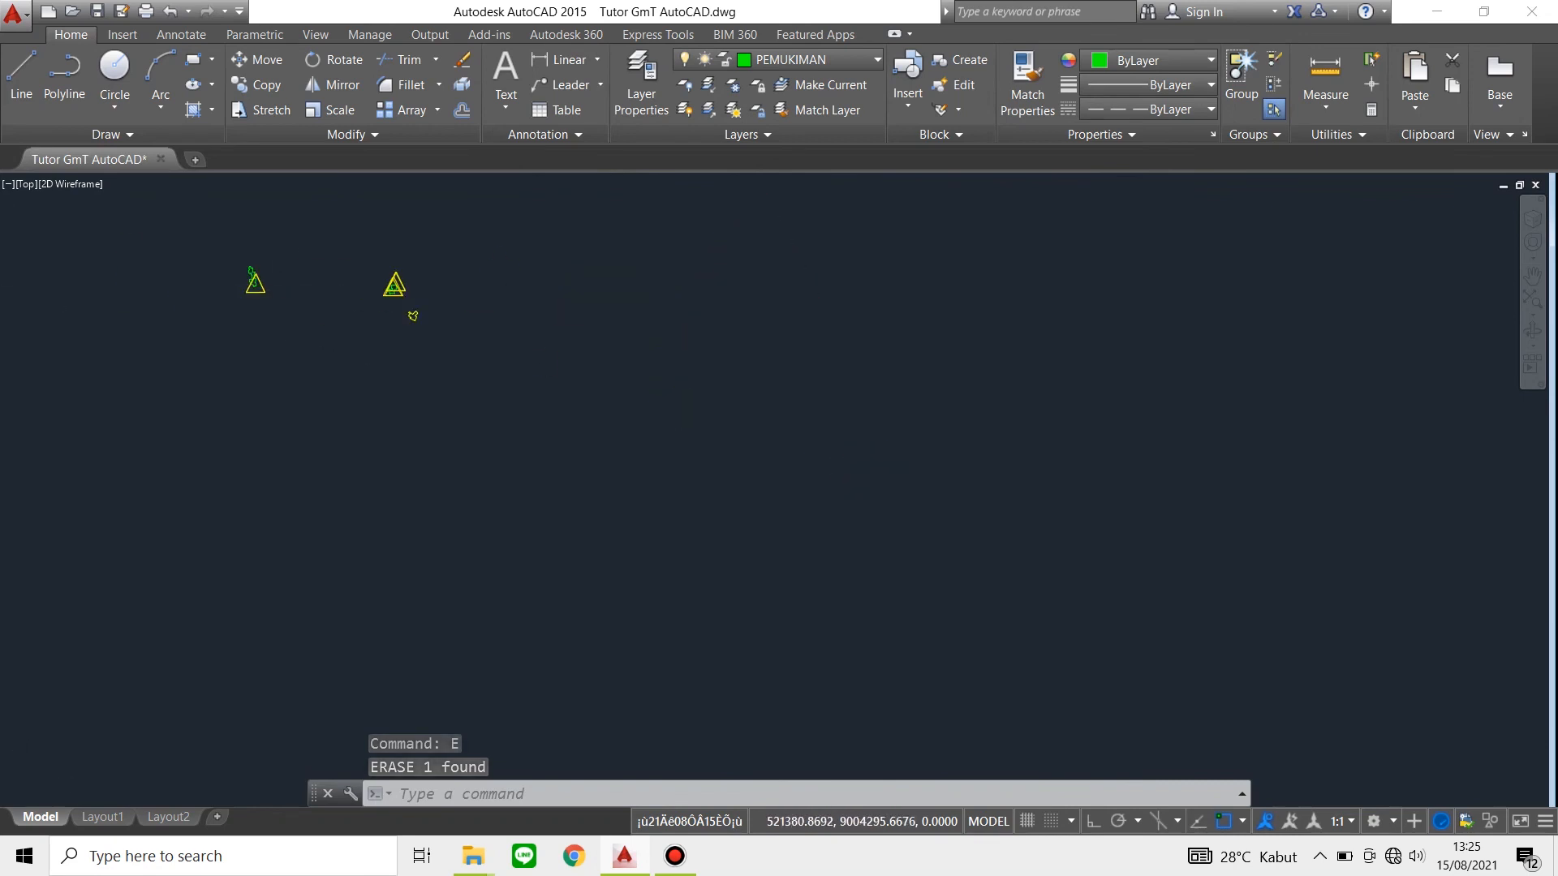
scroll(251, 280, "up", 6)
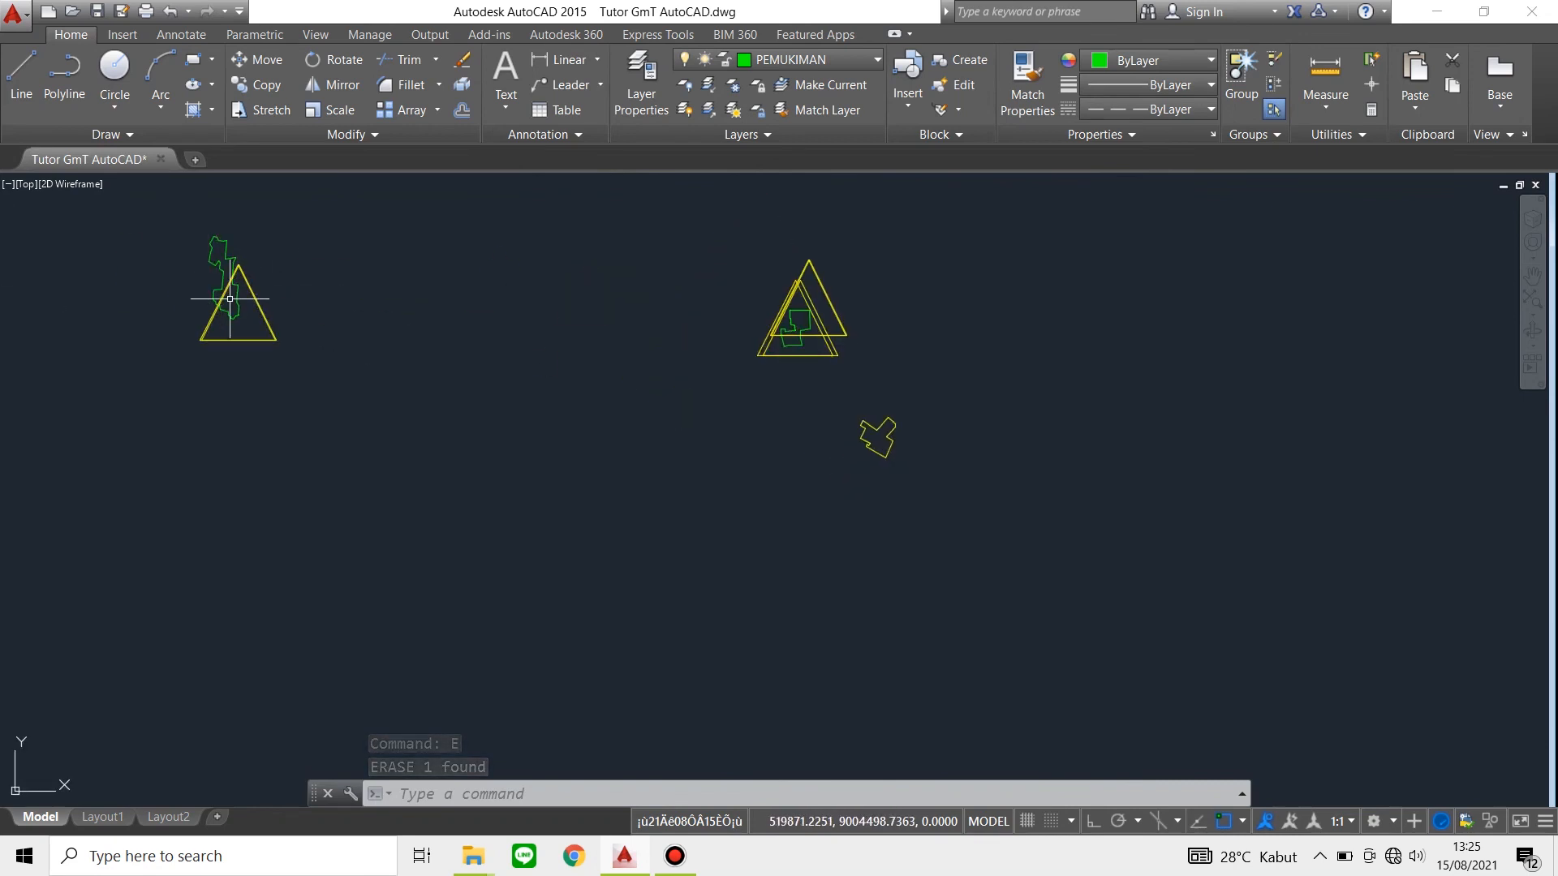
scroll(230, 299, "up", 2)
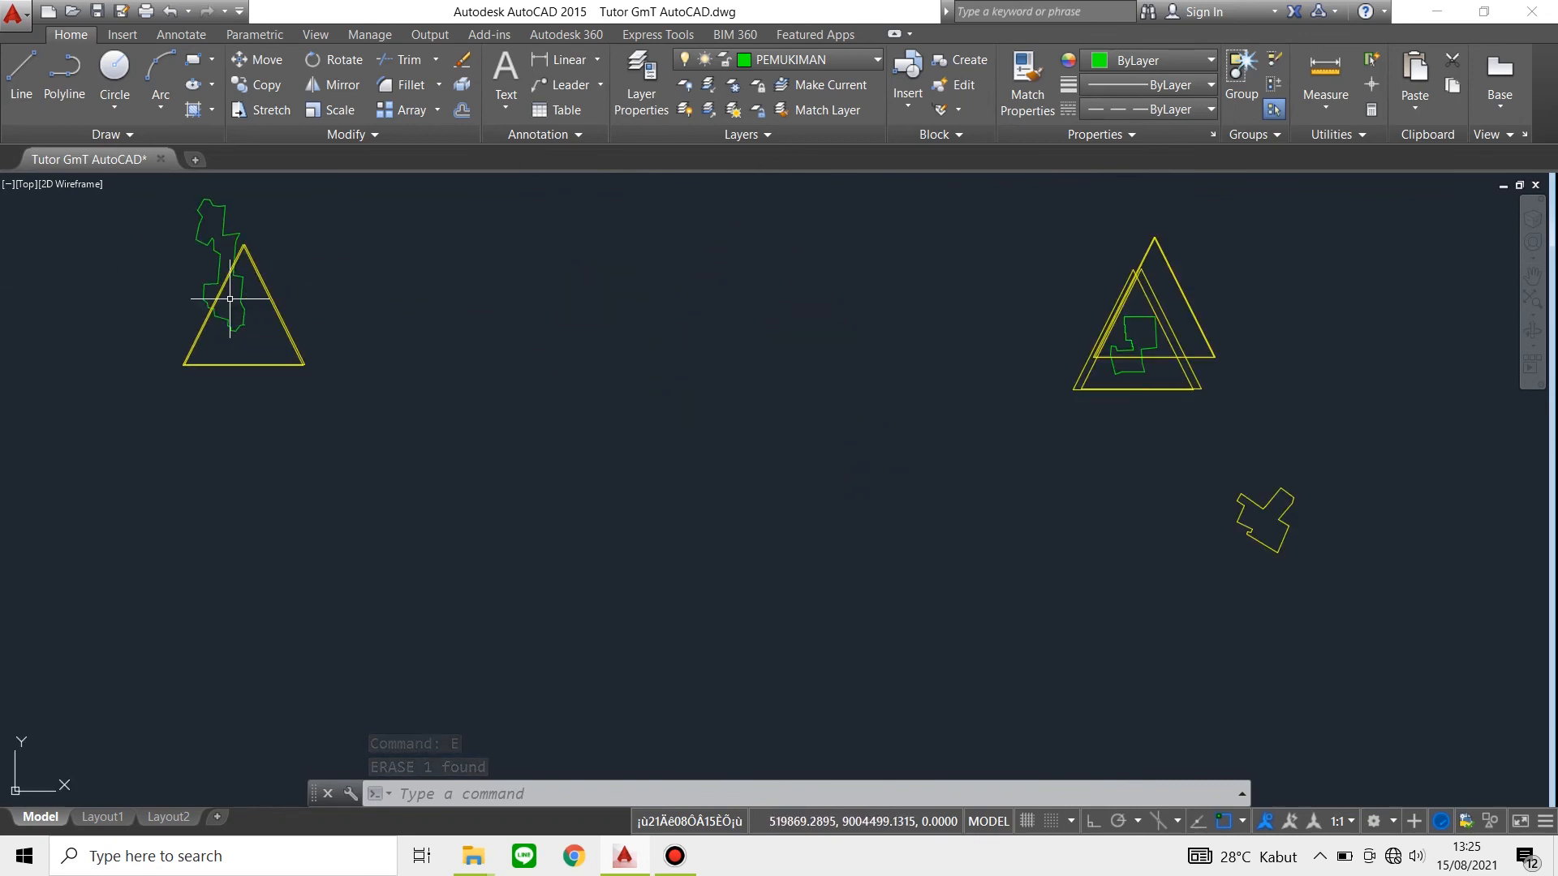
scroll(288, 308, "up", 4)
left_click(287, 307)
left_click(220, 402)
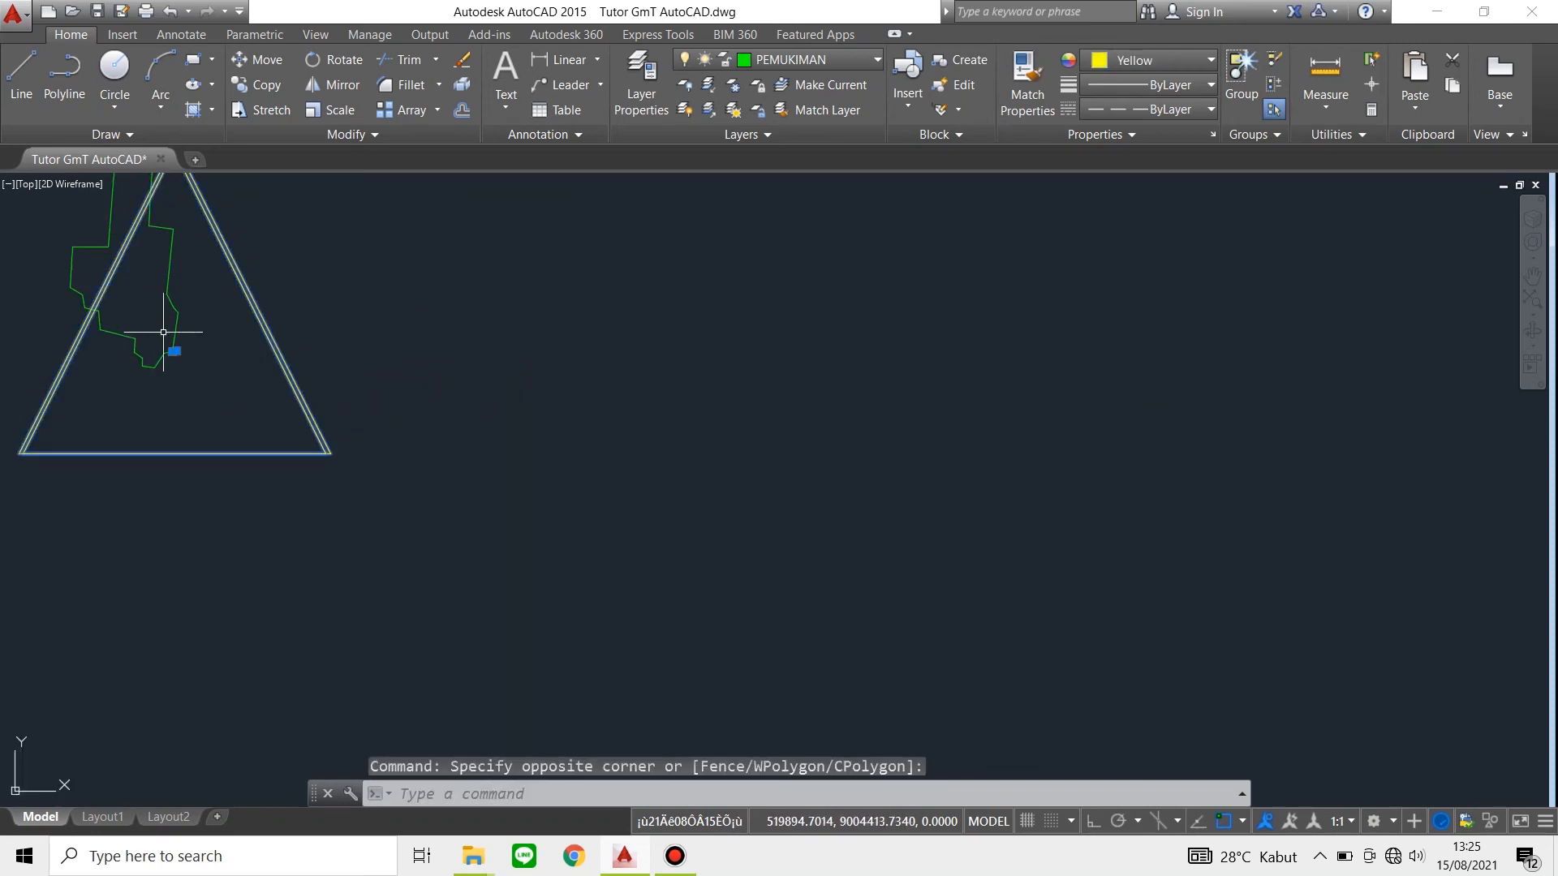
scroll(165, 332, "up", 7)
scroll(128, 462, "up", 1)
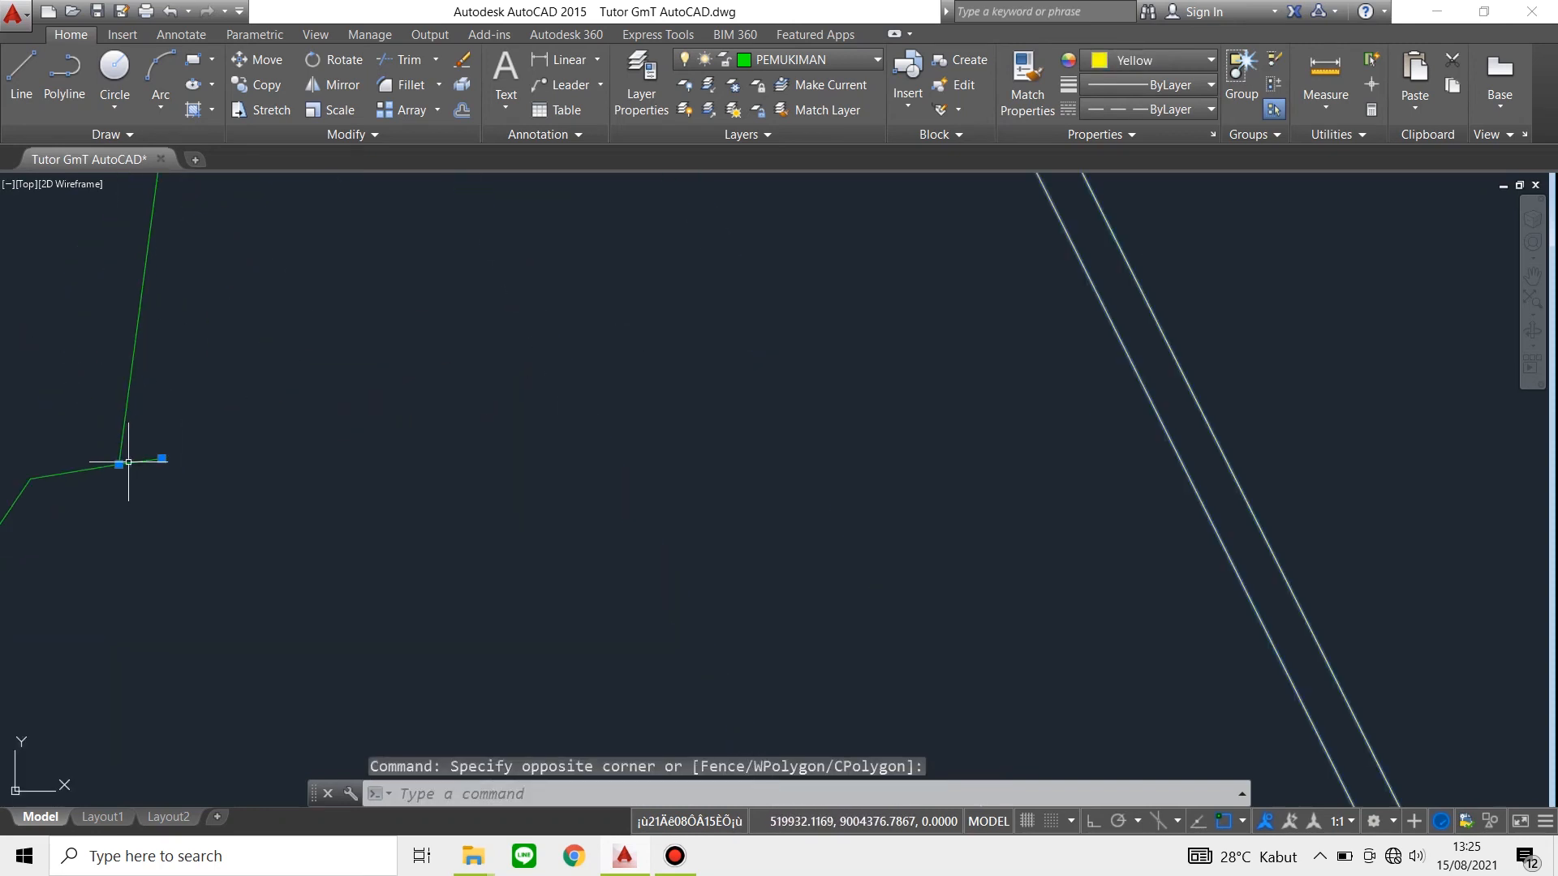
key("Escape")
Erase the short dangling segment that overshoots the corner near the elongated green outline's lower end
left_click(174, 430)
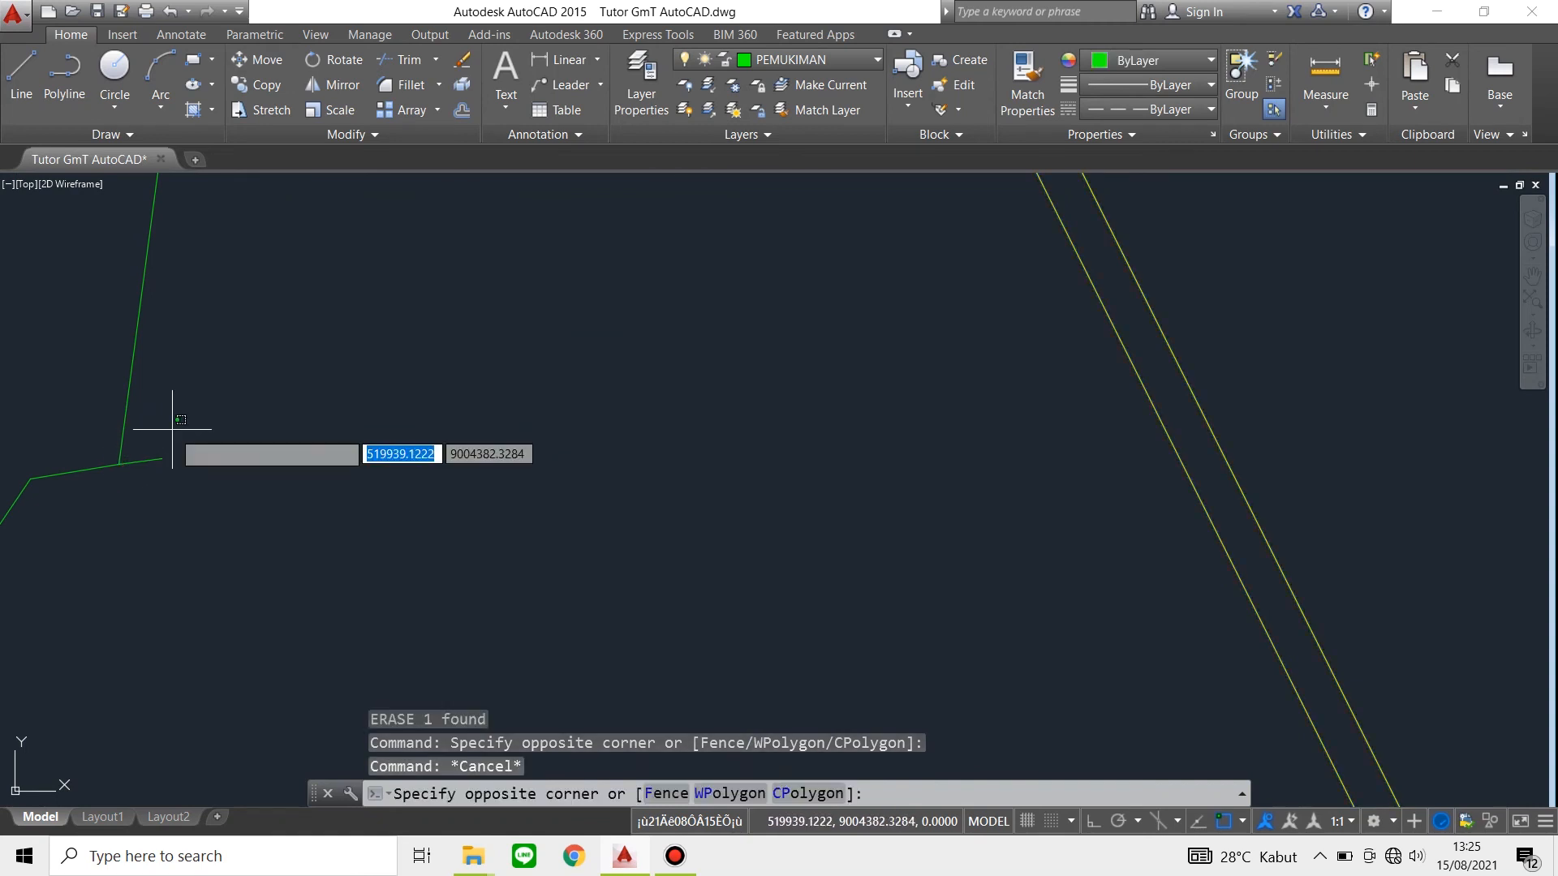
left_click(147, 479)
type("e")
key("Return")
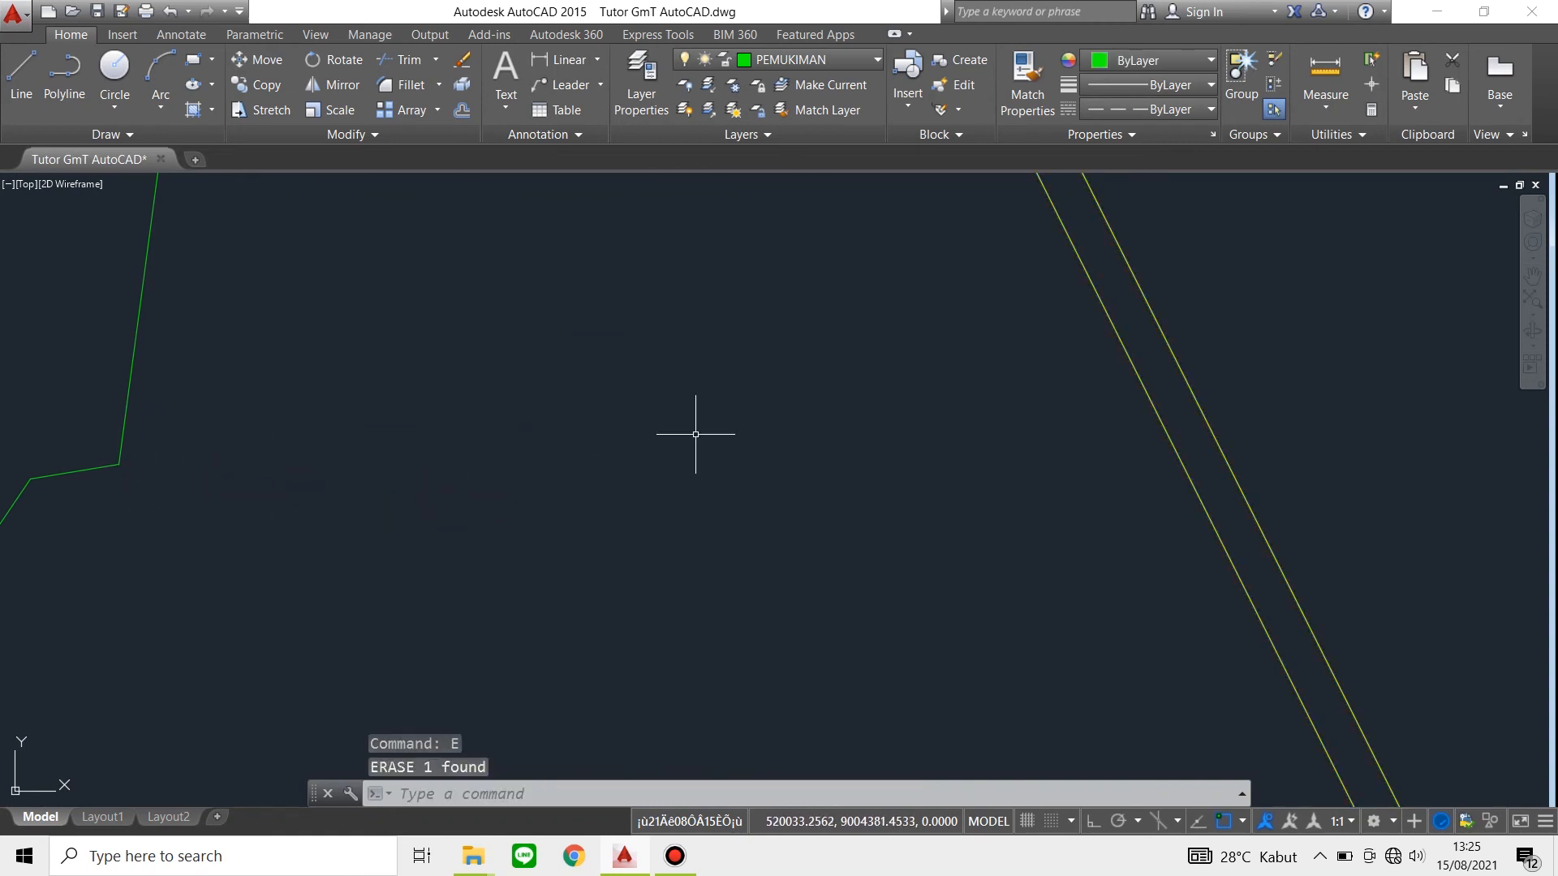
Start a drawing cleanup with MAPCLEAN, keeping manual object selection and the layer filter PEMUKIMAN
scroll(695, 434, "down", 6)
left_click(818, 420)
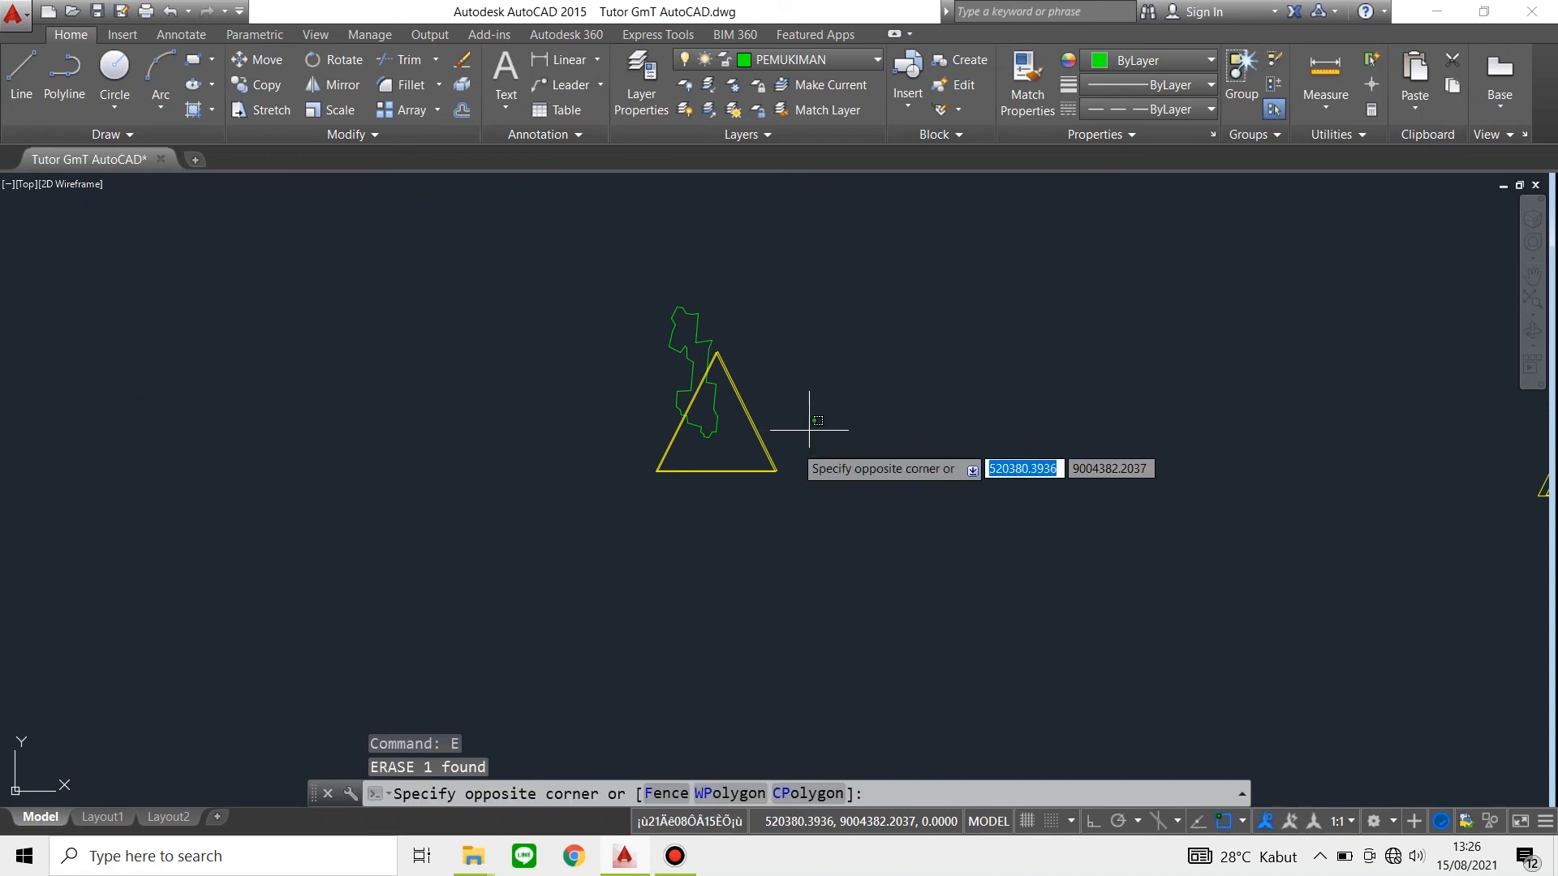
key("Escape")
scroll(1170, 410, "down", 4)
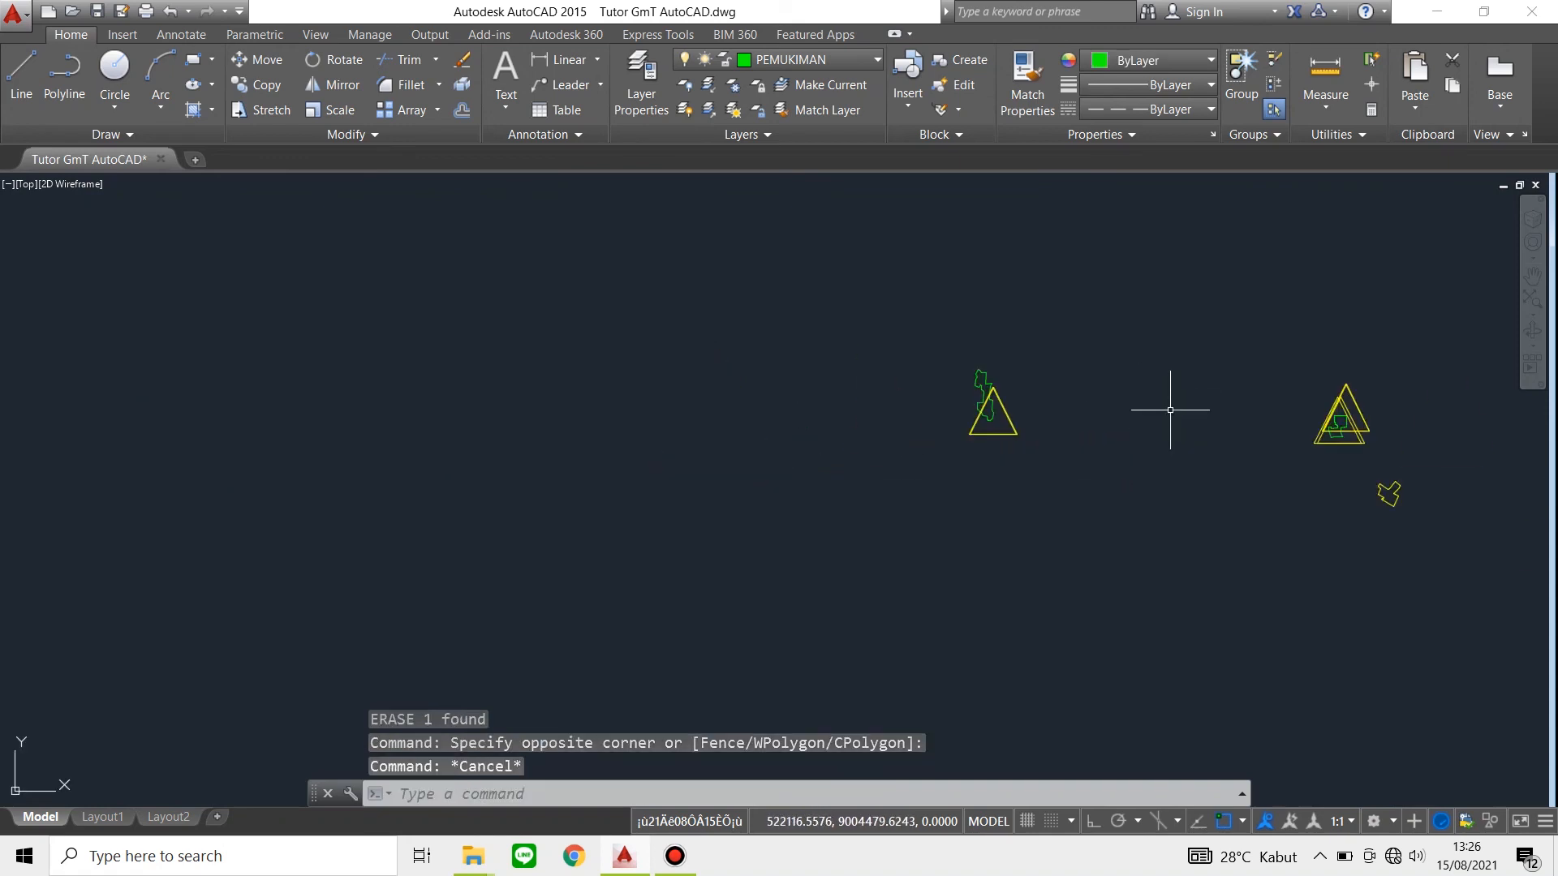
scroll(1406, 396, "up", 2)
type("MAPC")
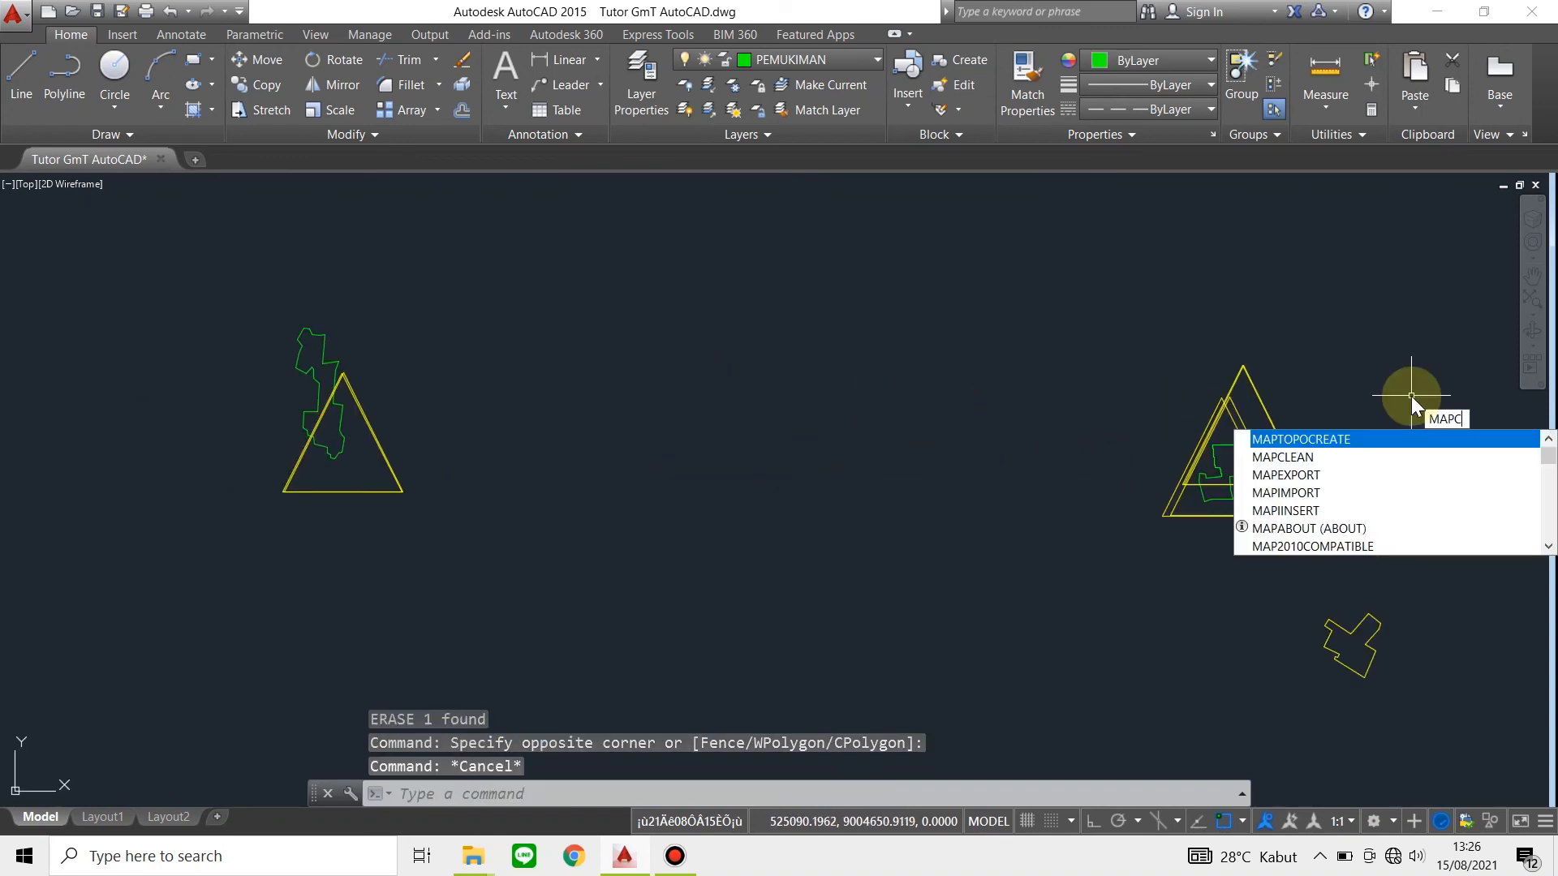
type("LEAN")
key("Return")
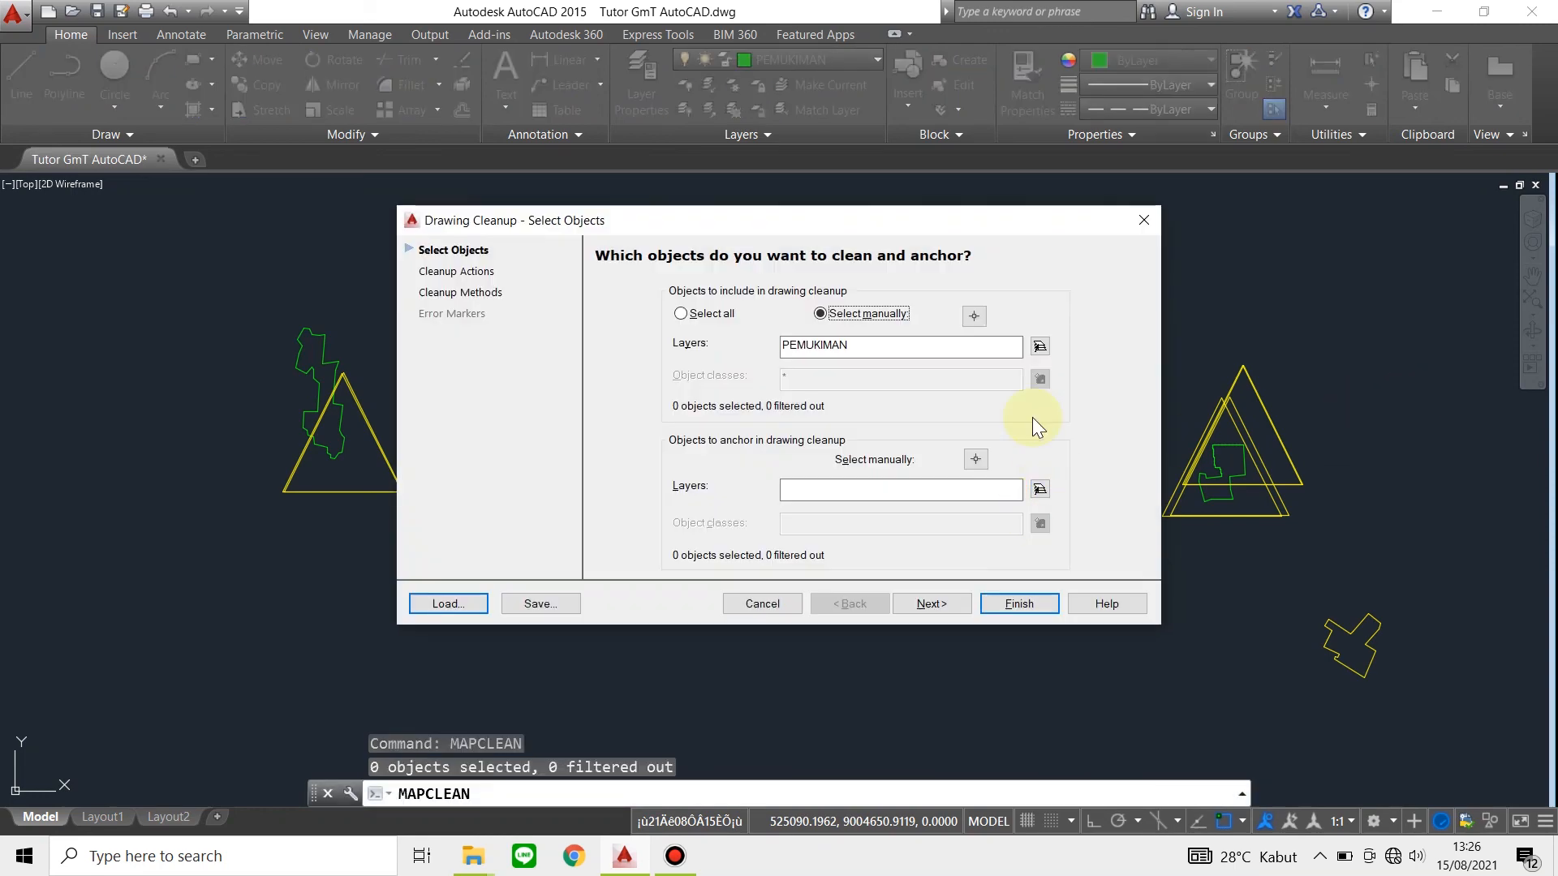
left_click(1039, 347)
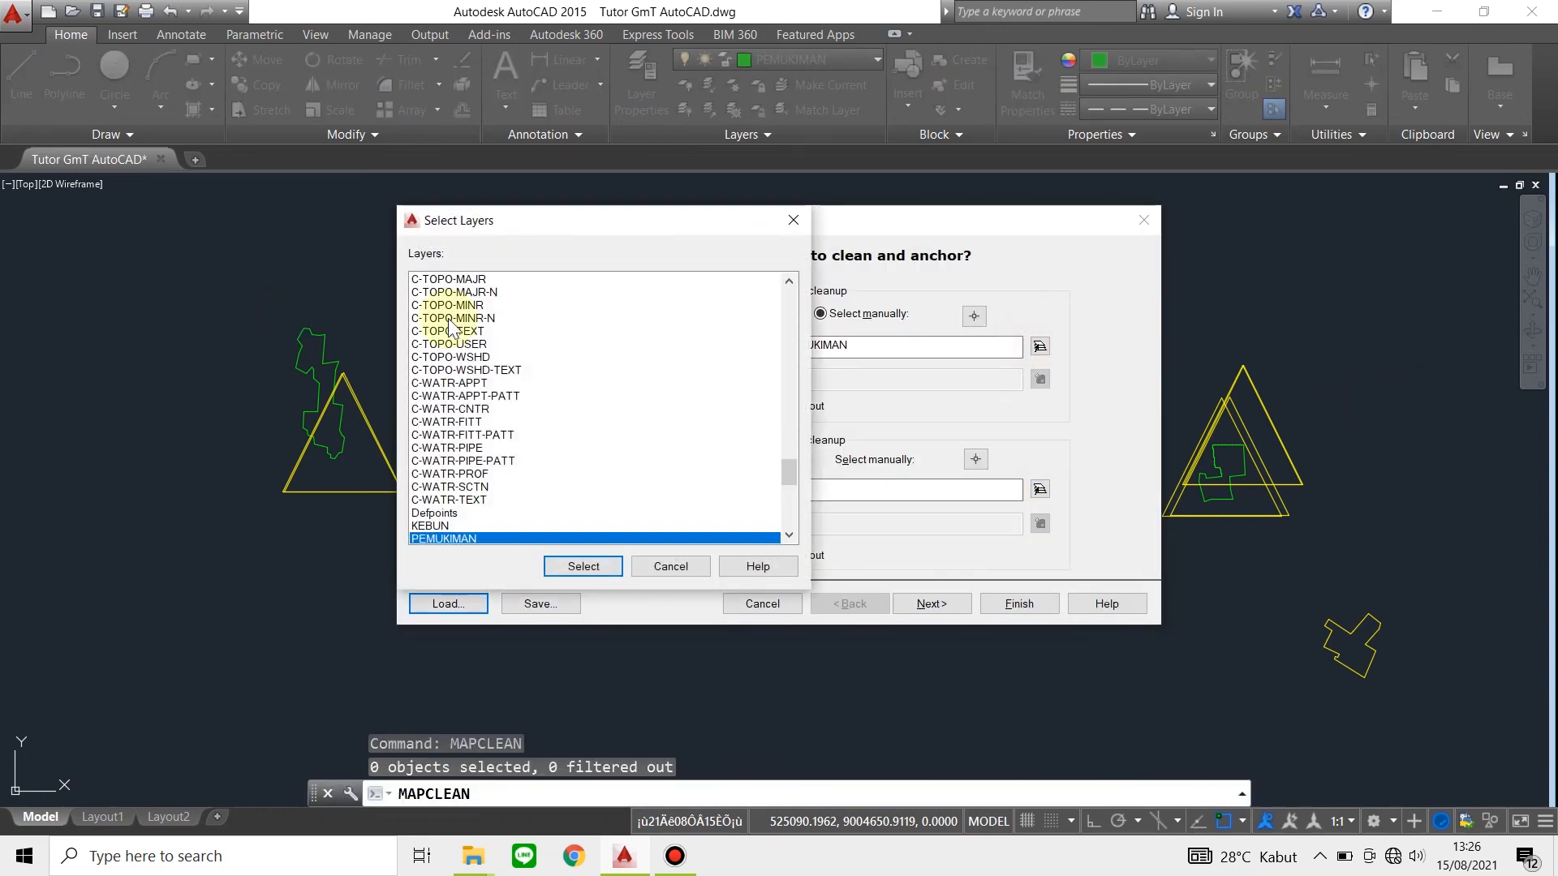
left_click(792, 230)
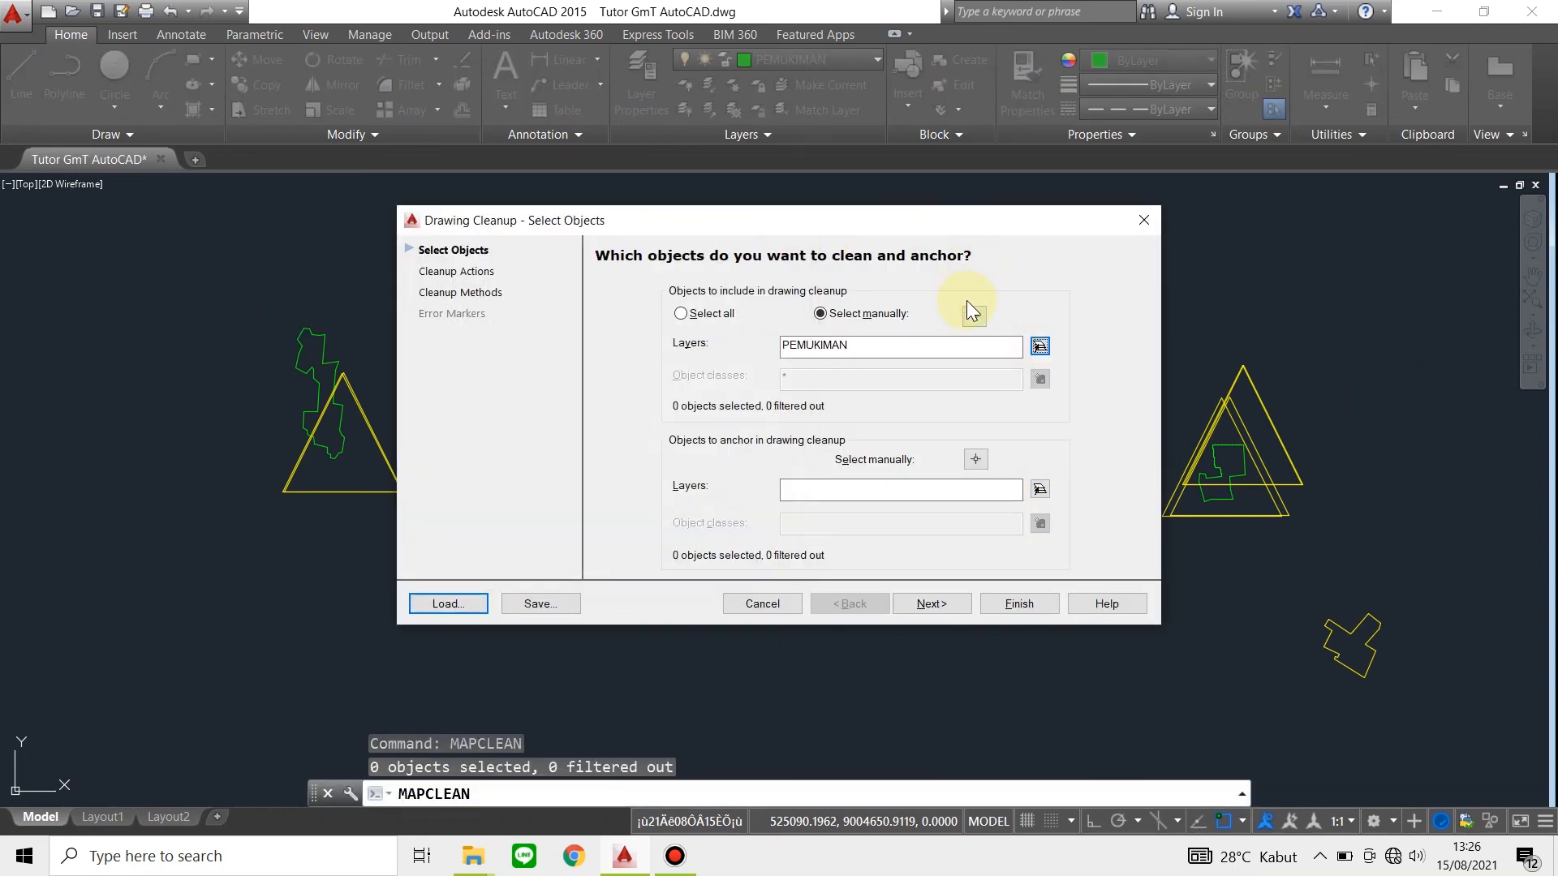
Window-select all the outlines for cleanup and run it, modifying the original objects and converting lines to polylines
left_click(974, 313)
left_click(113, 265)
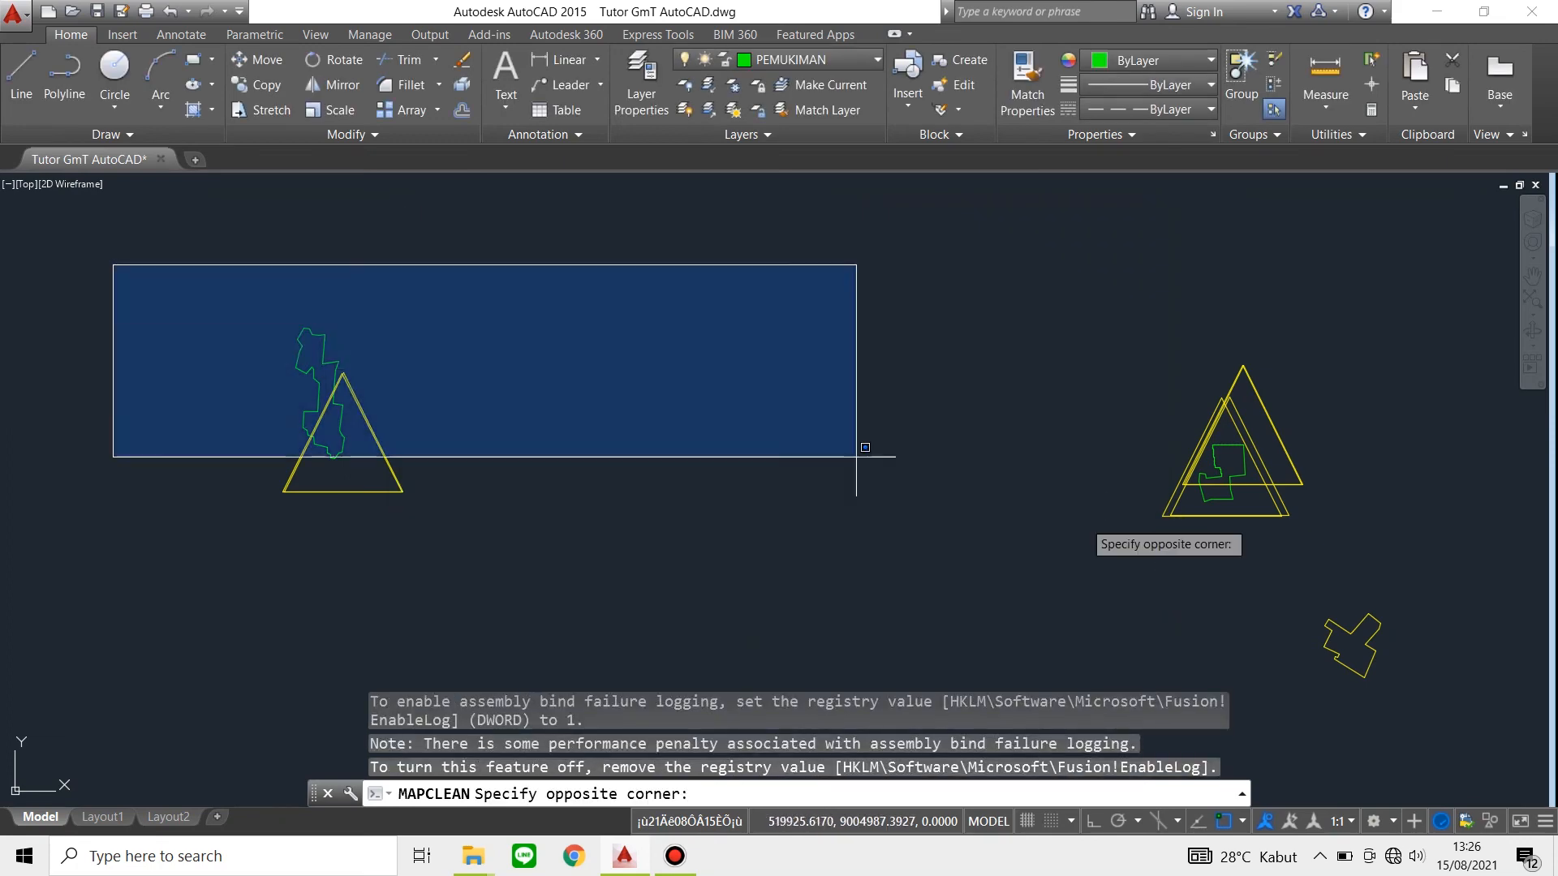
left_click(1490, 758)
key("Return")
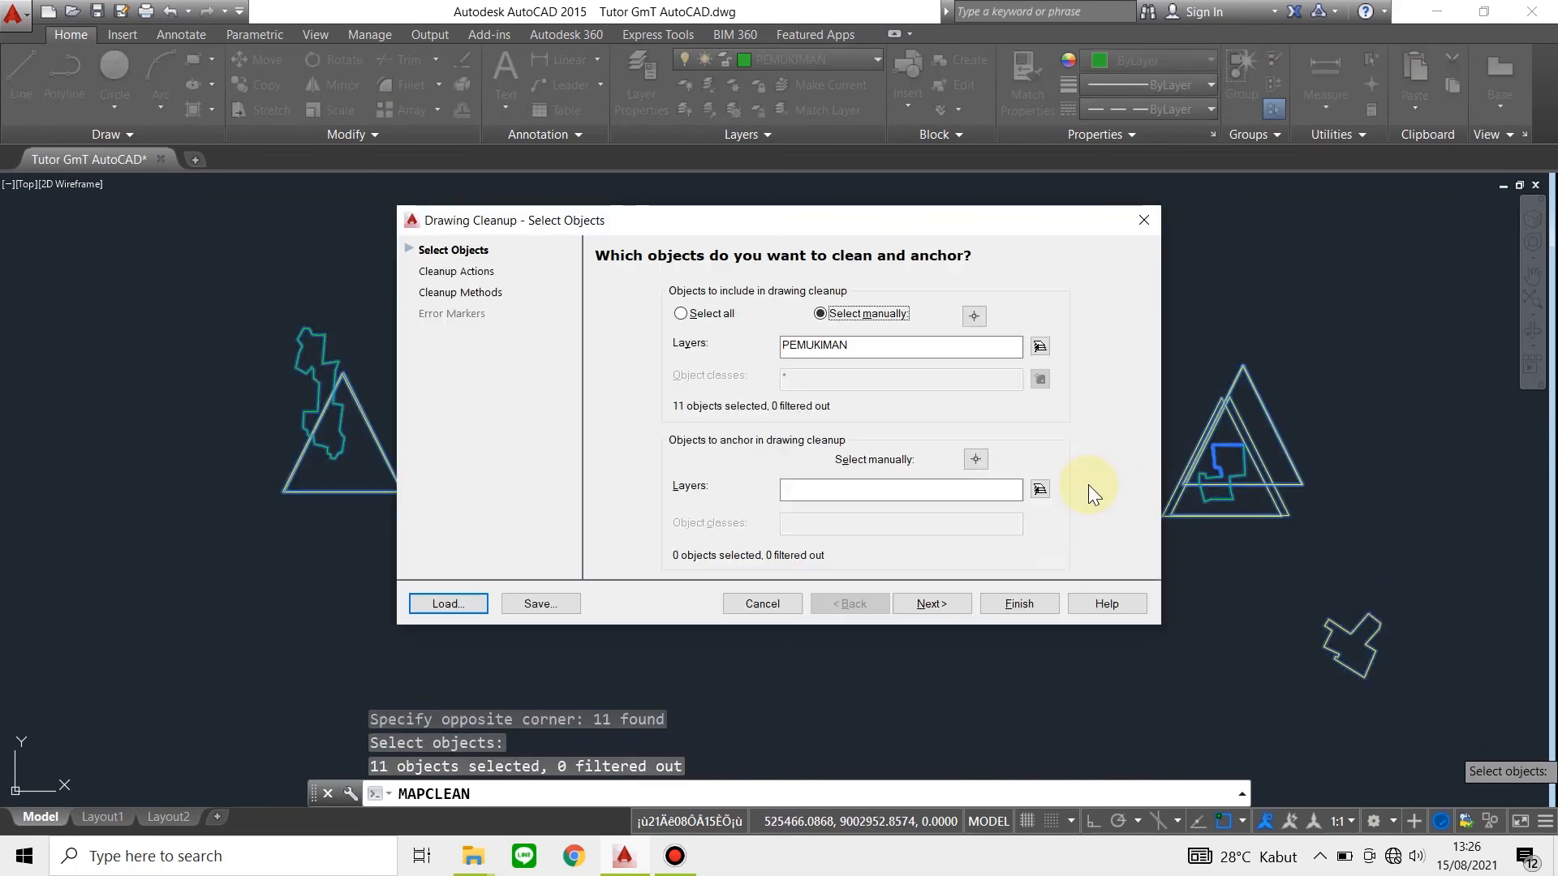
left_click(942, 606)
left_click(942, 606)
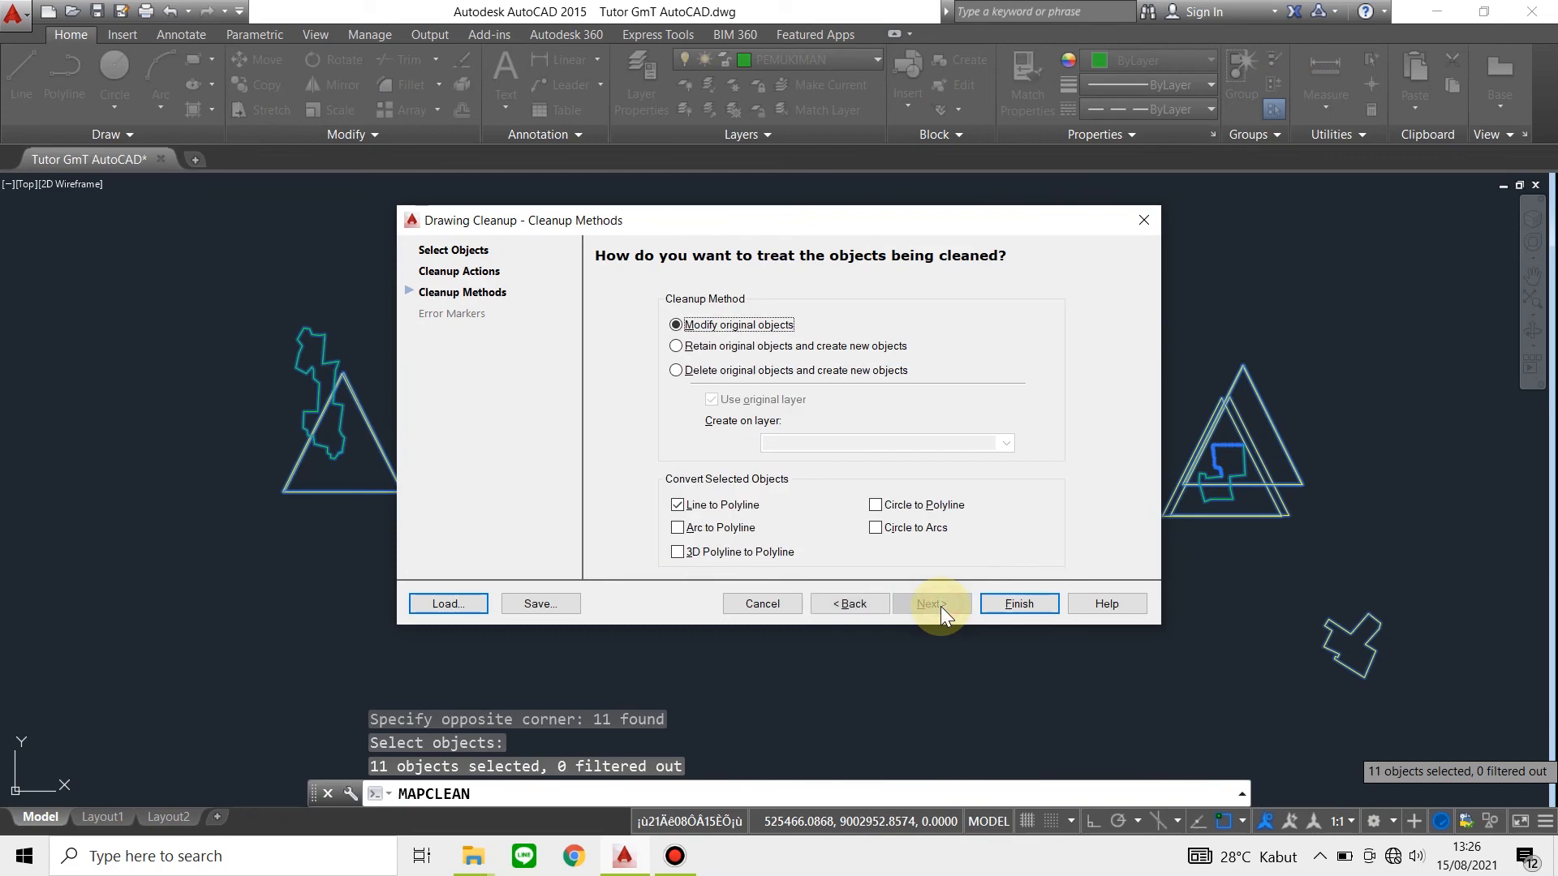
left_click(1009, 606)
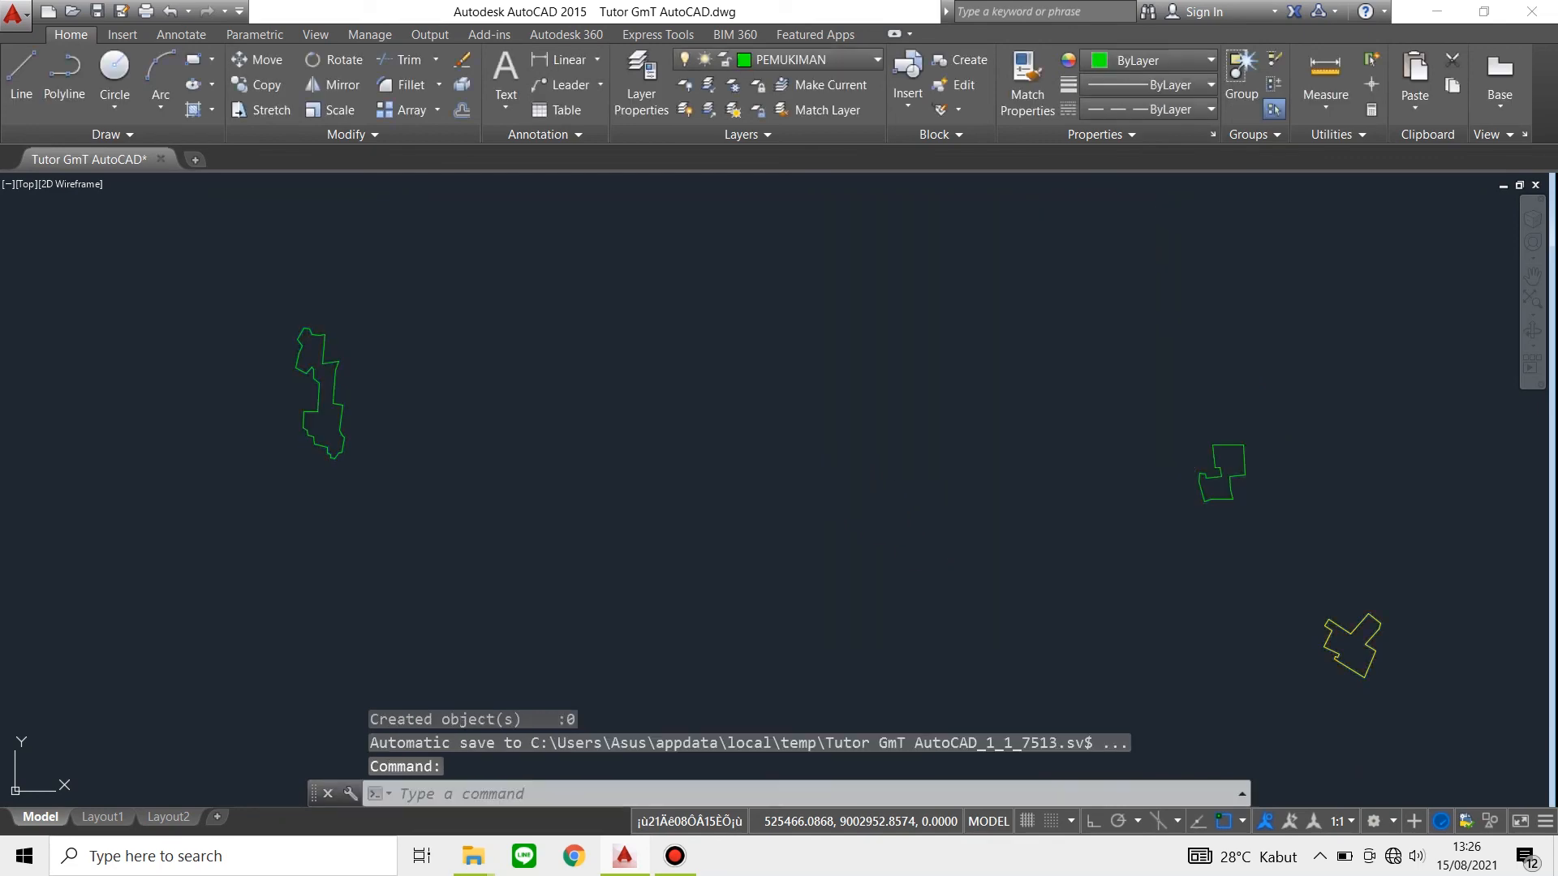
Start a polygon topology named PEMUKIMAN with MAPTOPOCREATE and window-select all three outlines on layer PEMUKIMAN as its links
type("MAPTOPOCREATE")
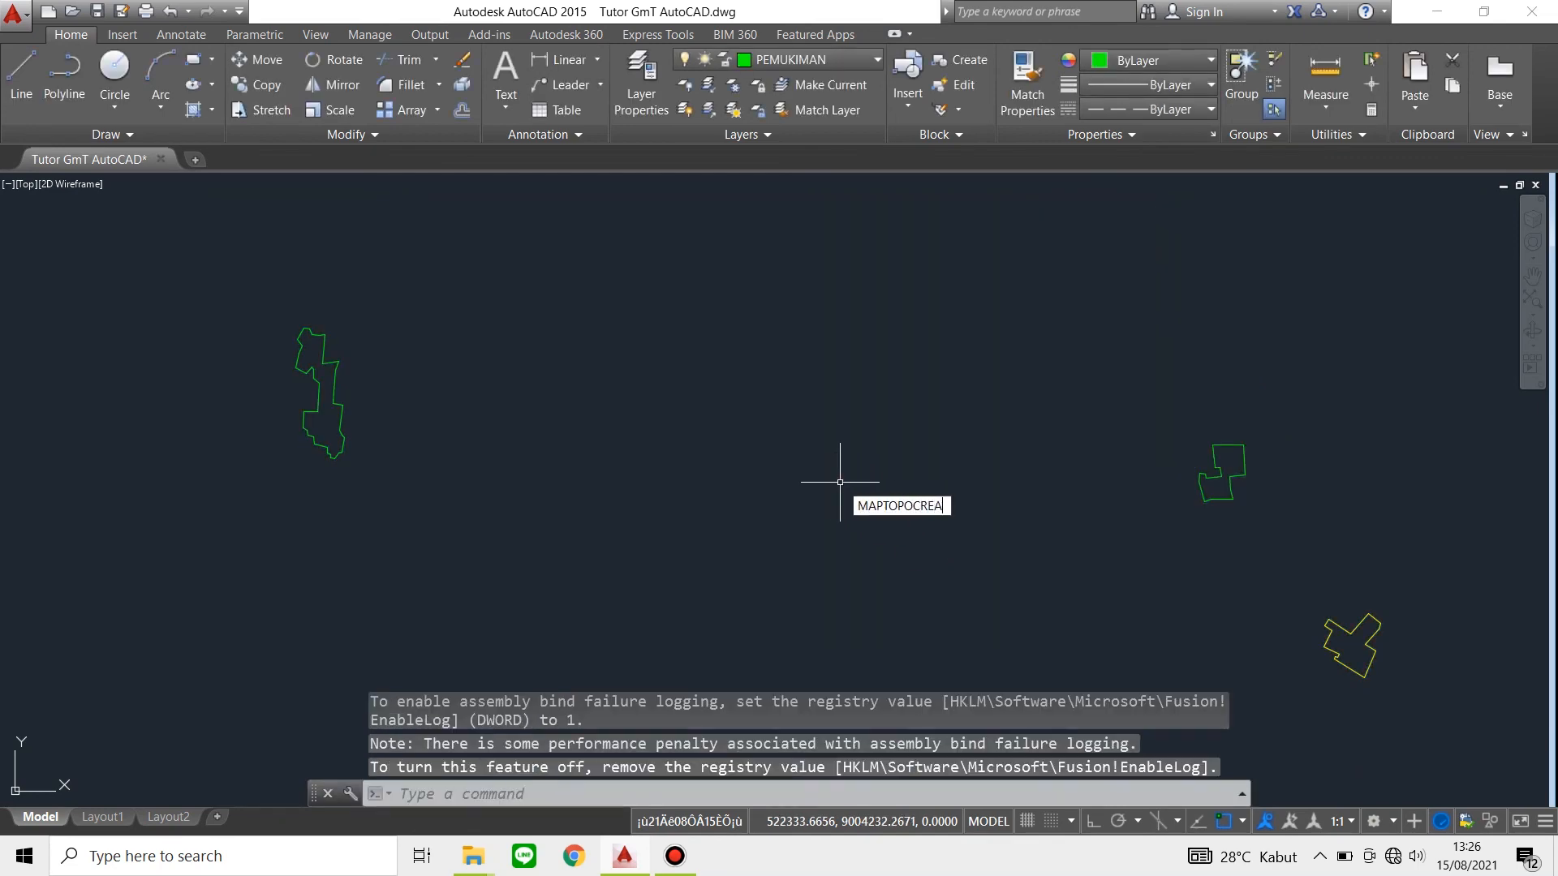
key("Return")
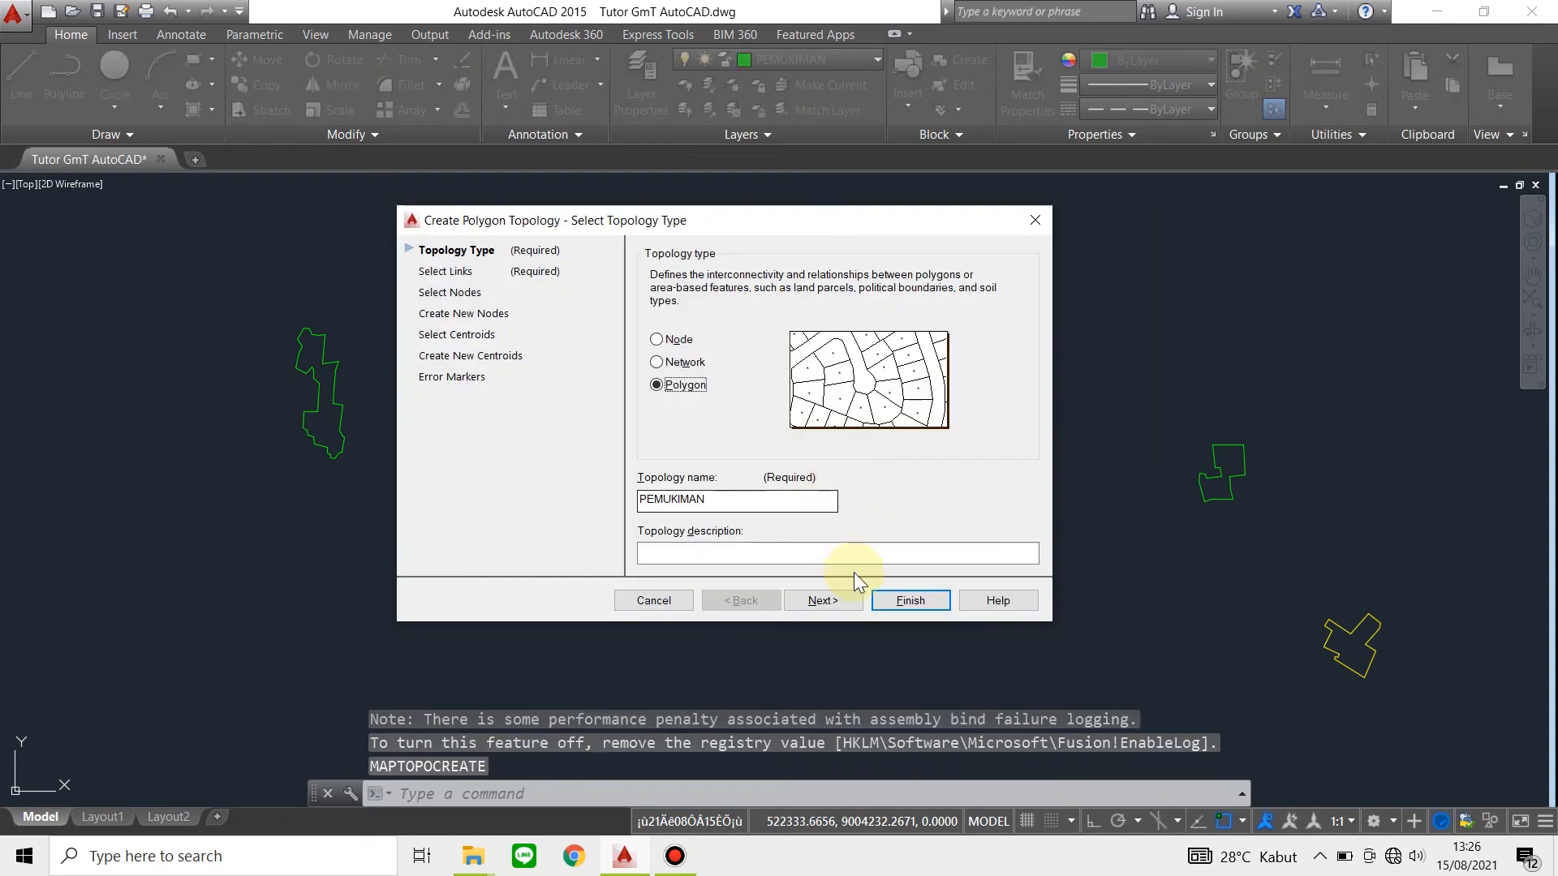
left_click(840, 603)
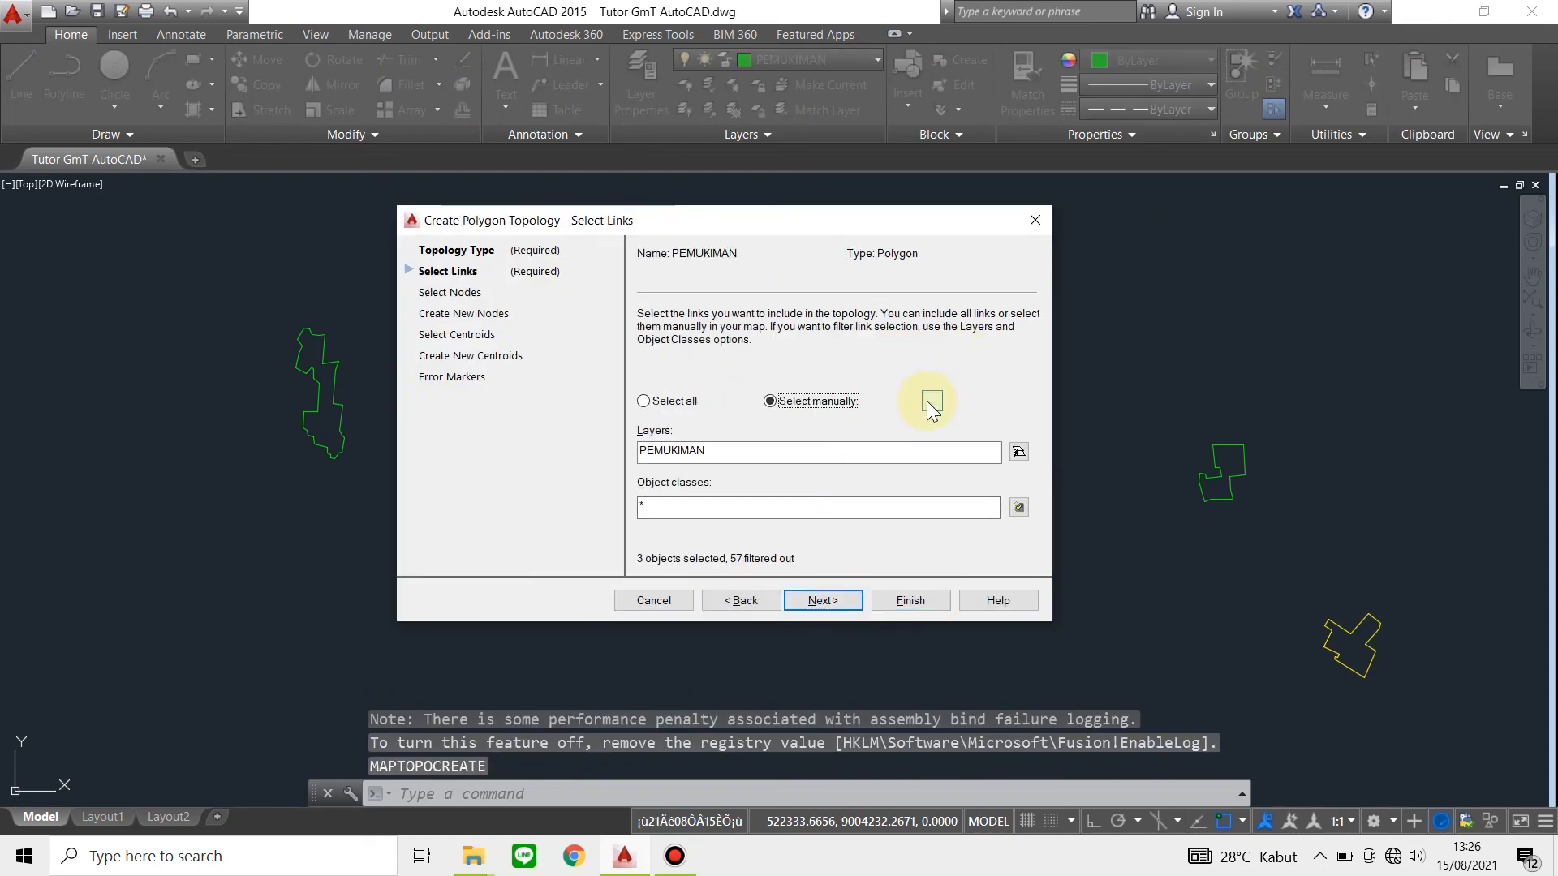
left_click(932, 401)
left_click(155, 259)
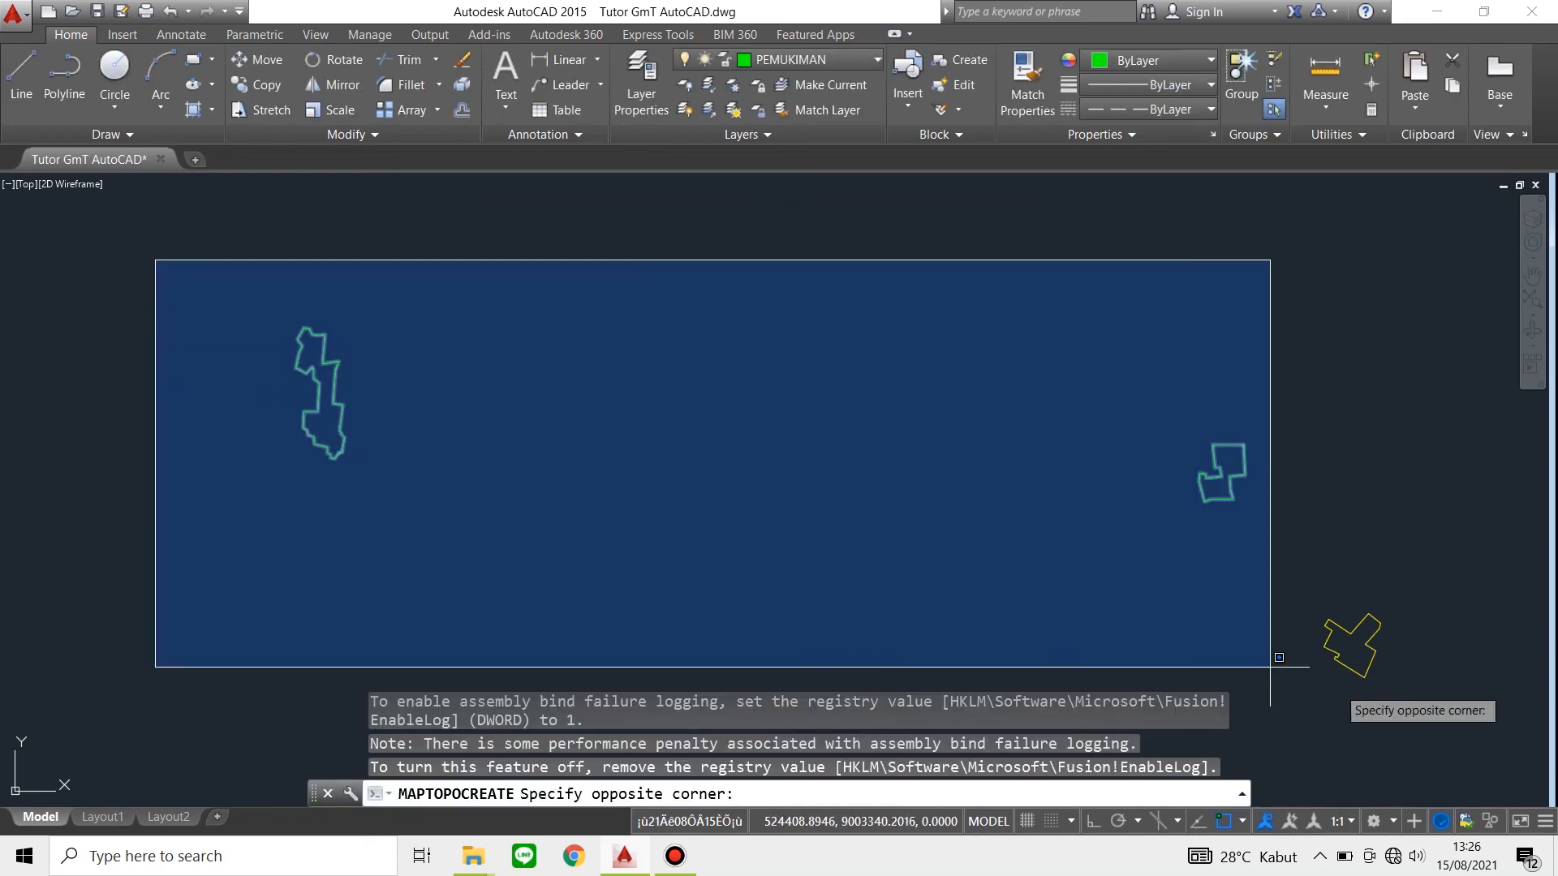
scroll(1278, 537, "down", 2)
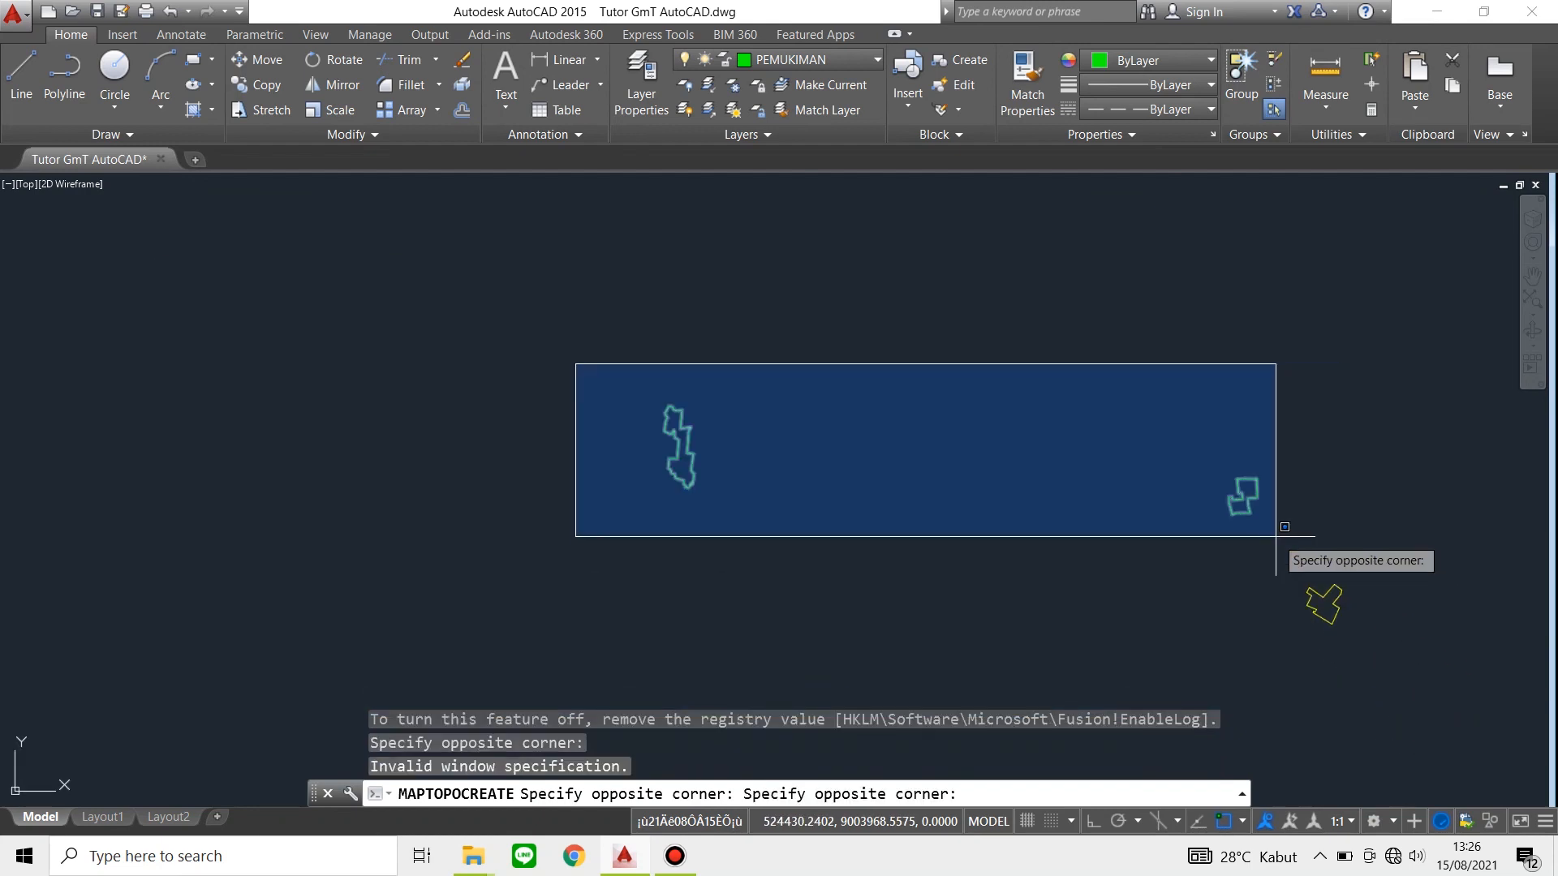
scroll(1290, 544, "up", 2)
left_click(1426, 701)
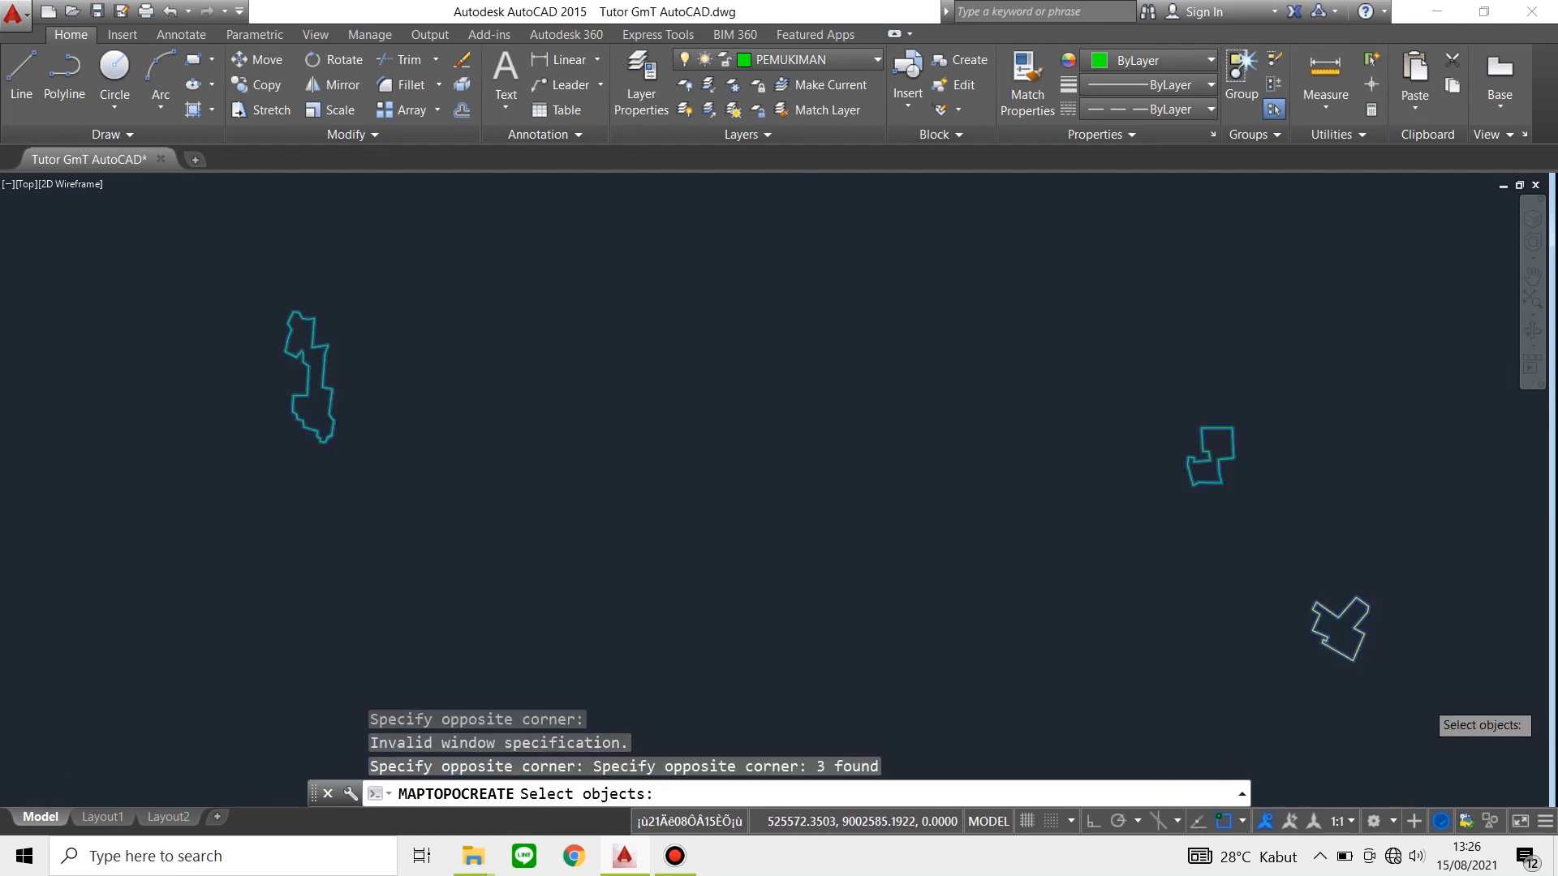
key("Return")
Window-select the outlines for the centroid selection and create the topology, adding missing centroids on layer PEMUKIMAN as ACAD_POINT
left_click(837, 597)
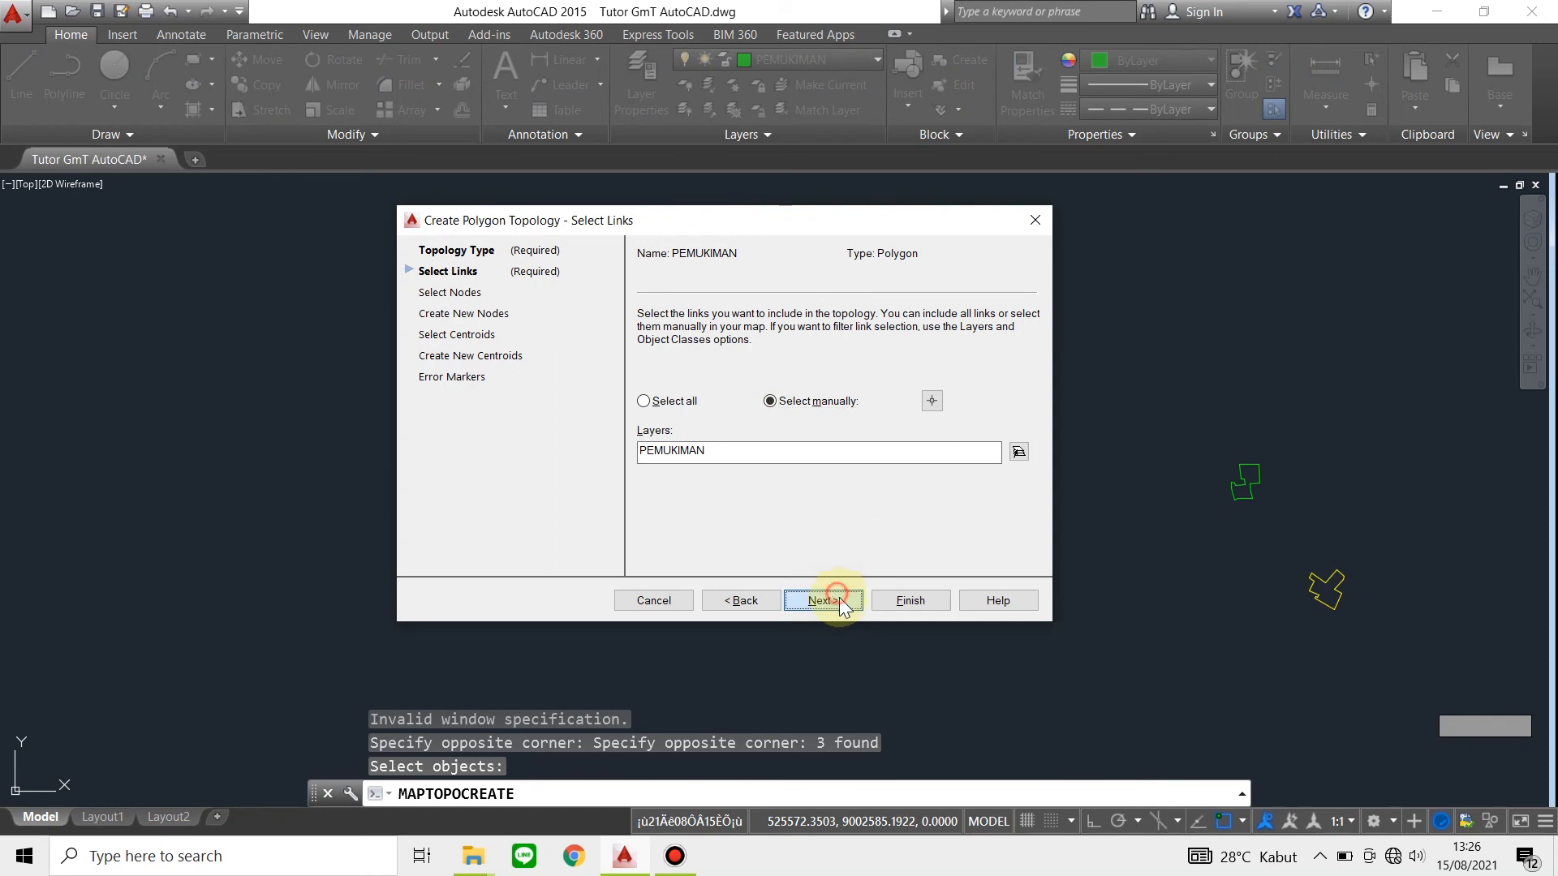
left_click(842, 602)
left_click(842, 602)
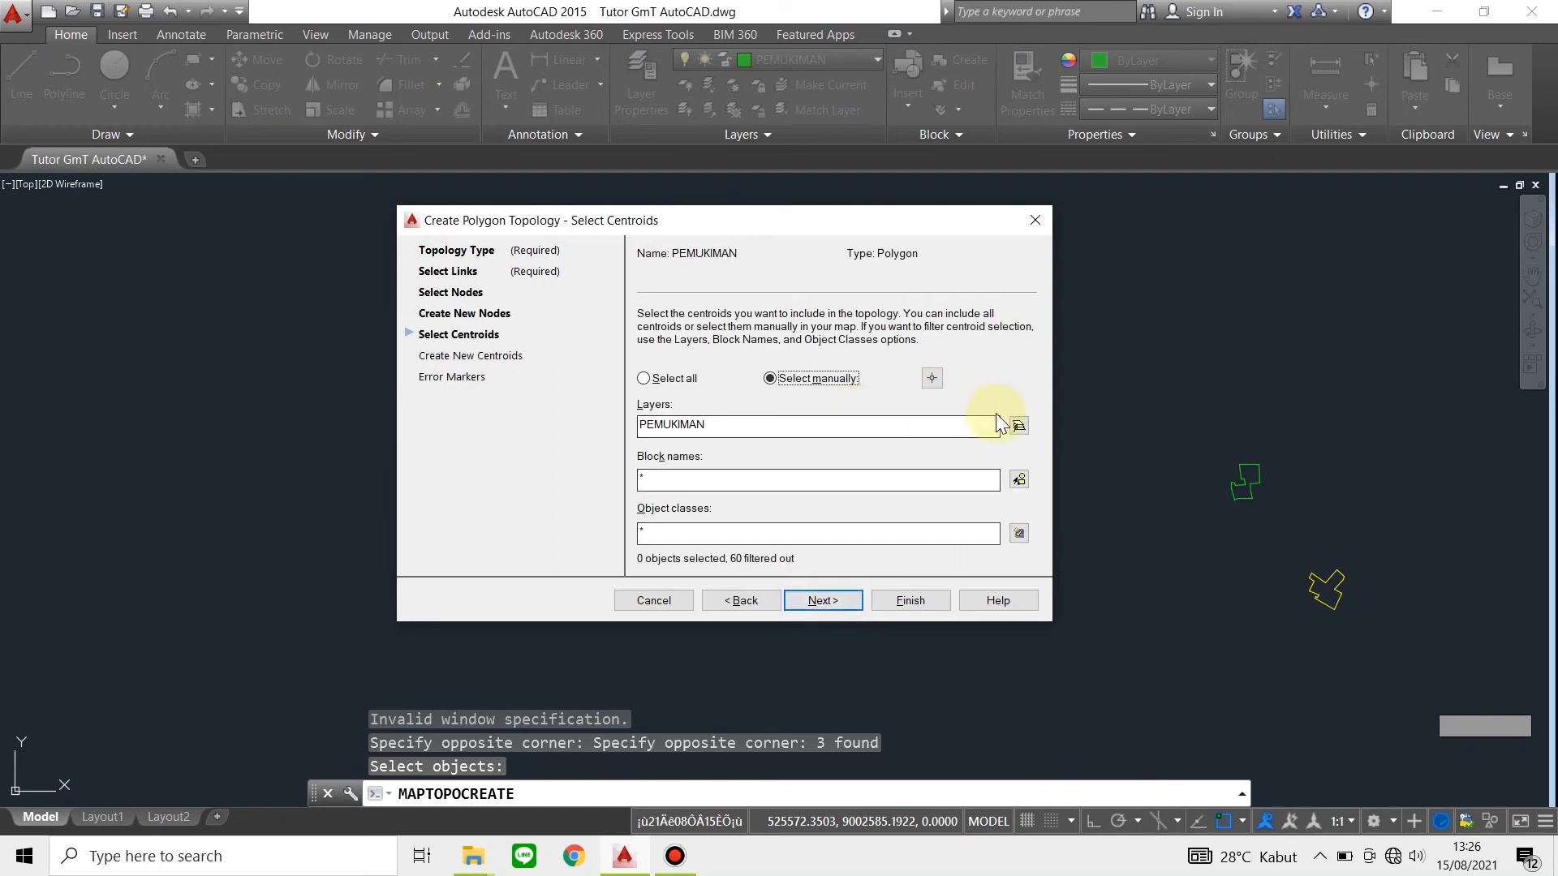
left_click(932, 377)
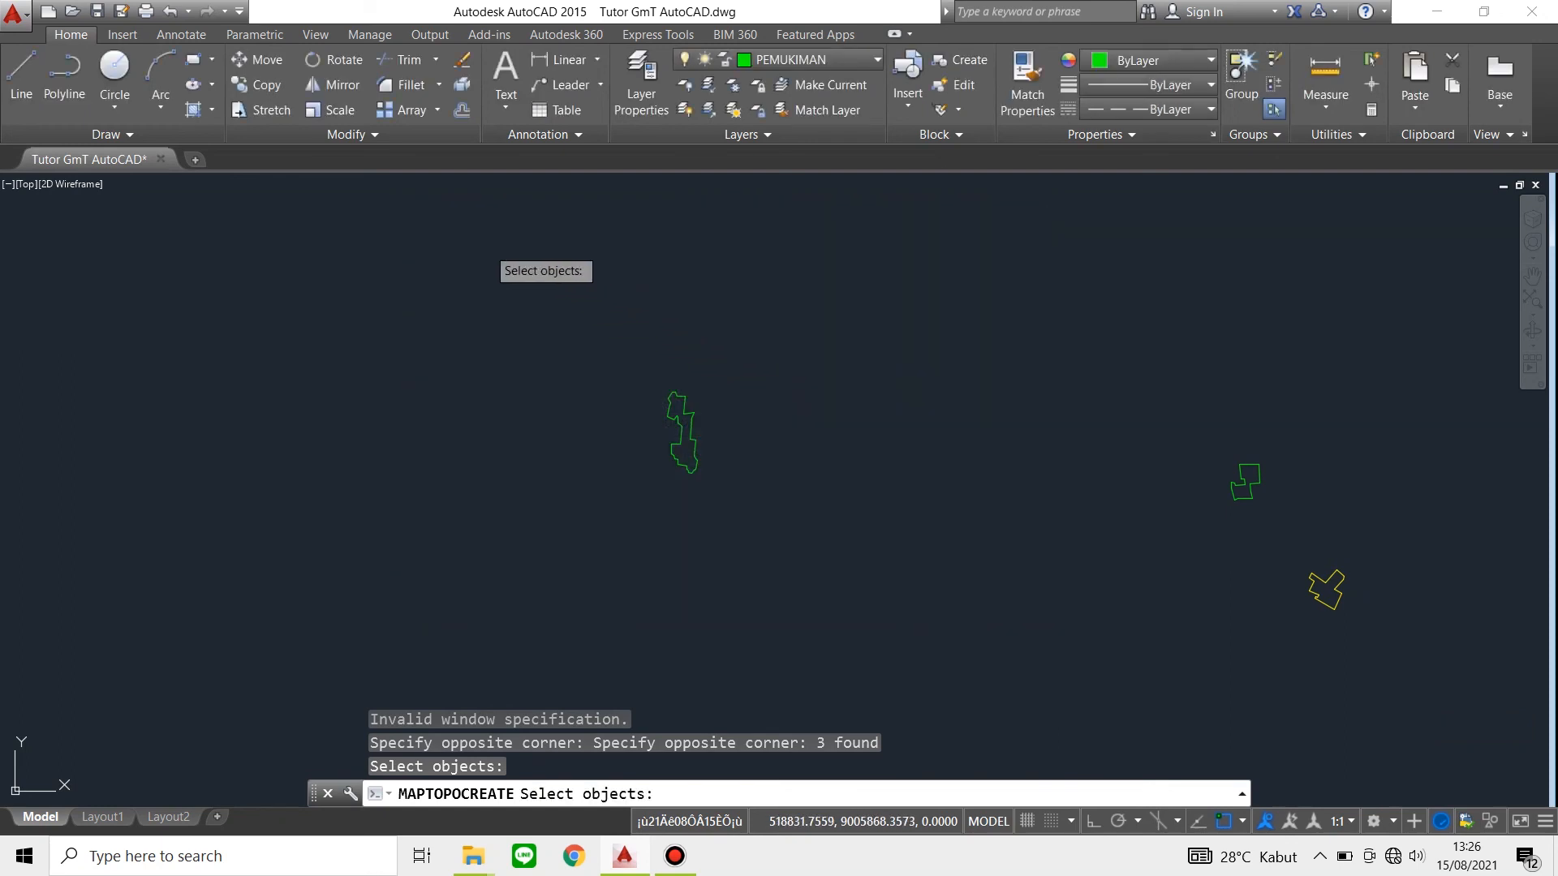
left_click(441, 245)
left_click(1429, 791)
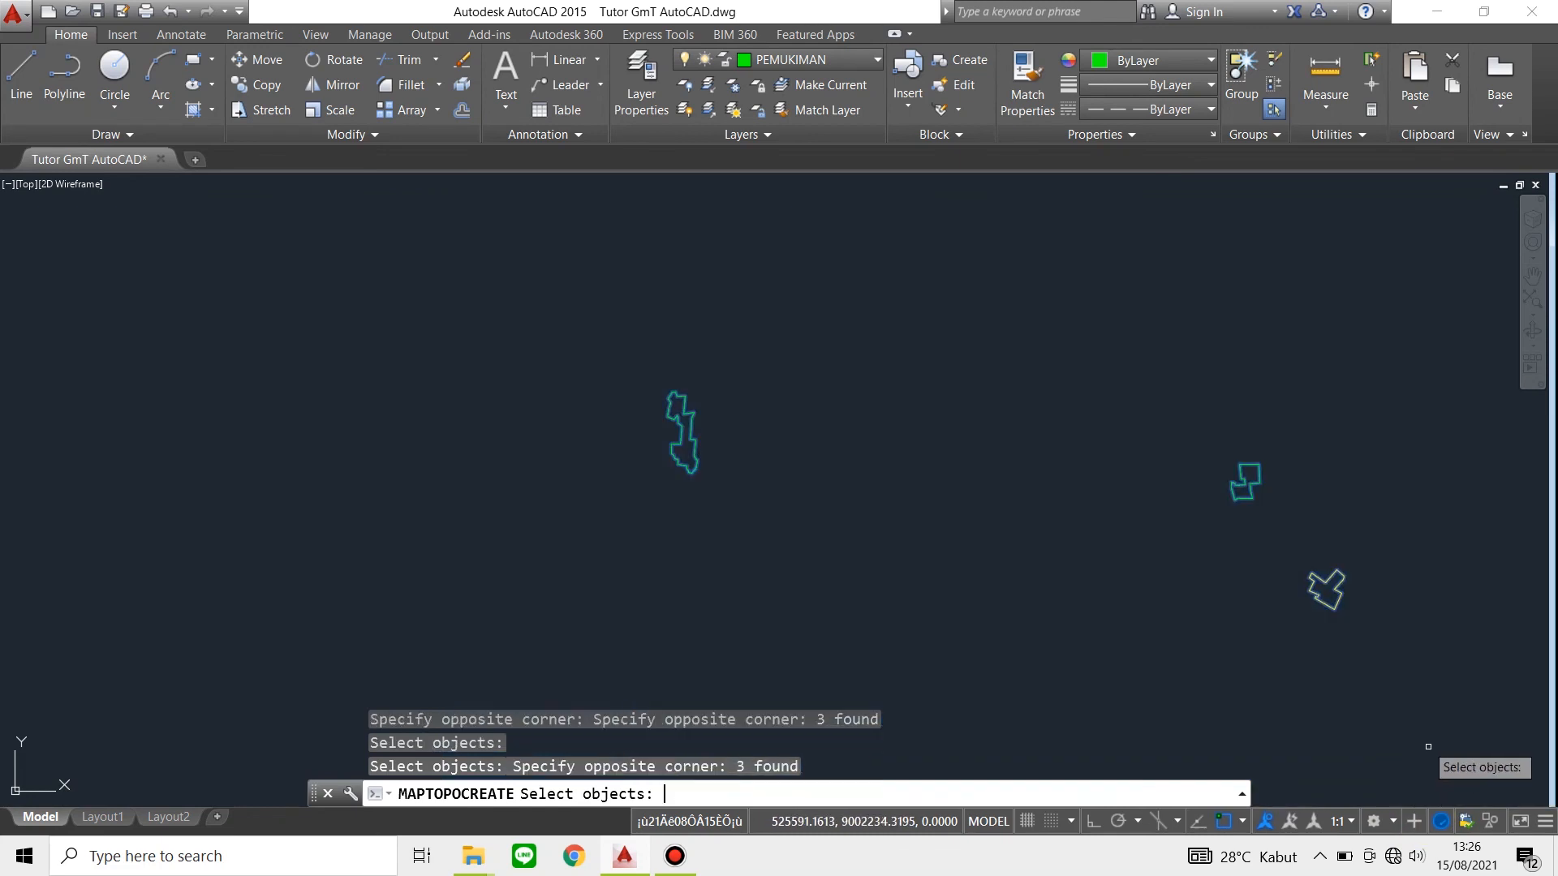
key("Return")
left_click(848, 607)
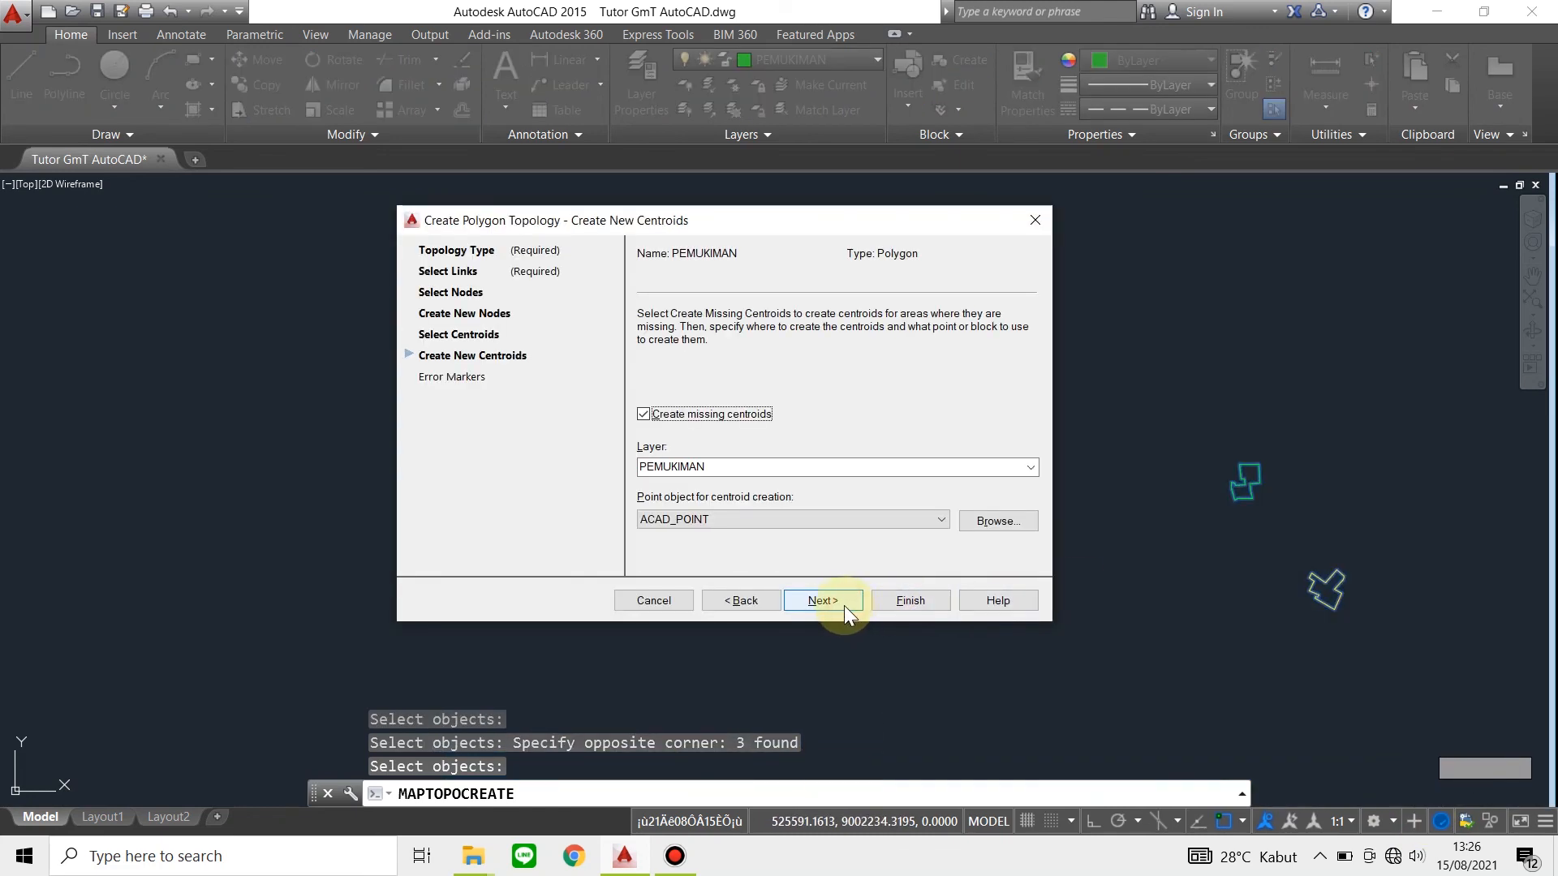
left_click(835, 599)
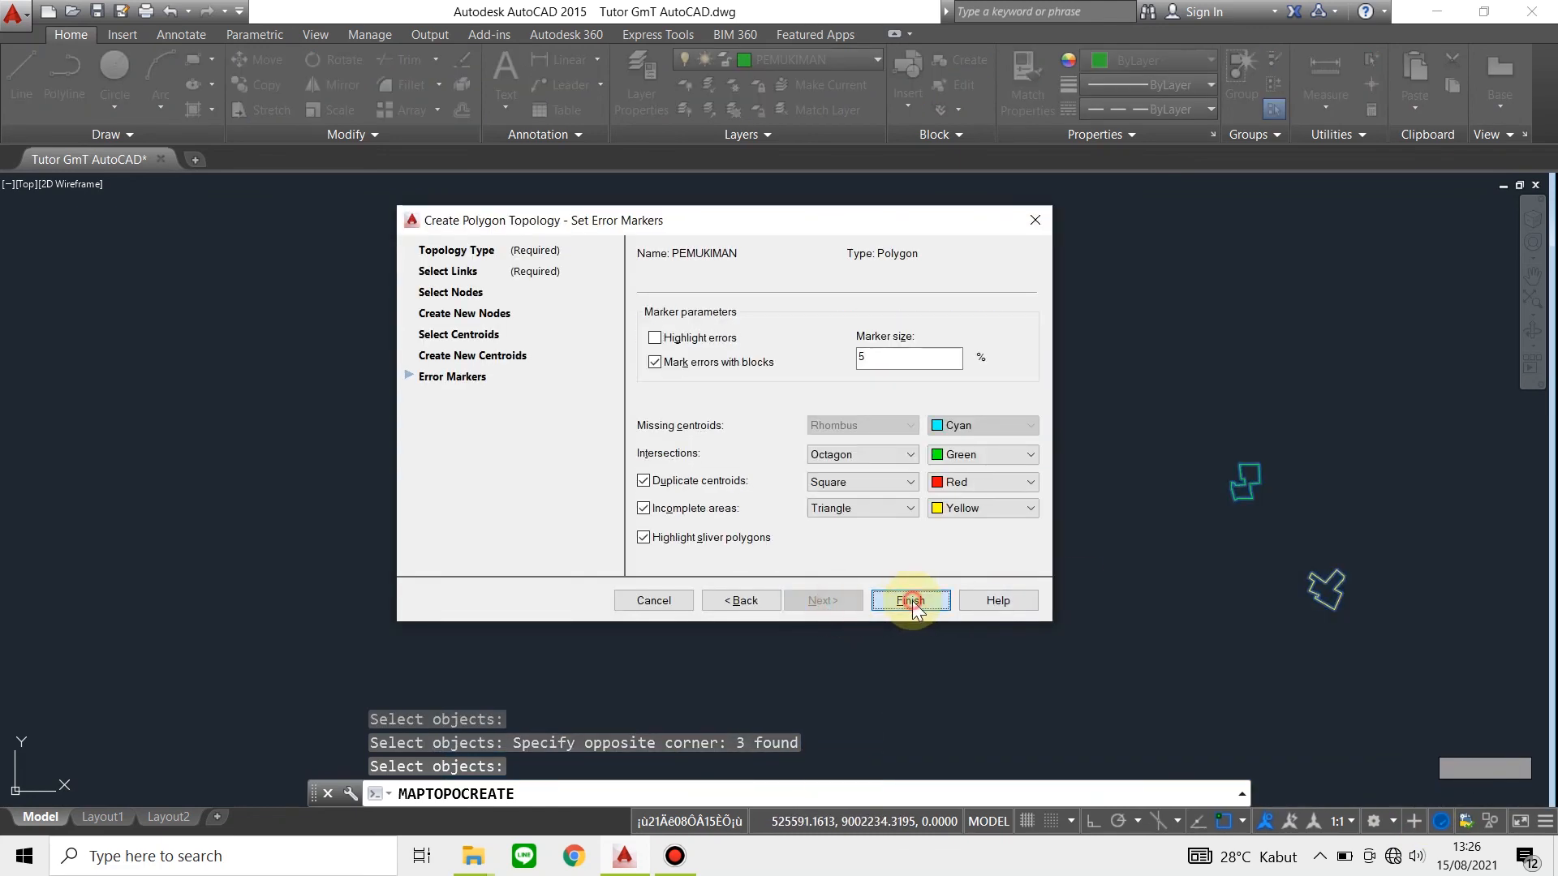
left_click(910, 600)
Examine the elongated green outline and the stepped green outline for the topology's centroid and node points
scroll(657, 375, "up", 6)
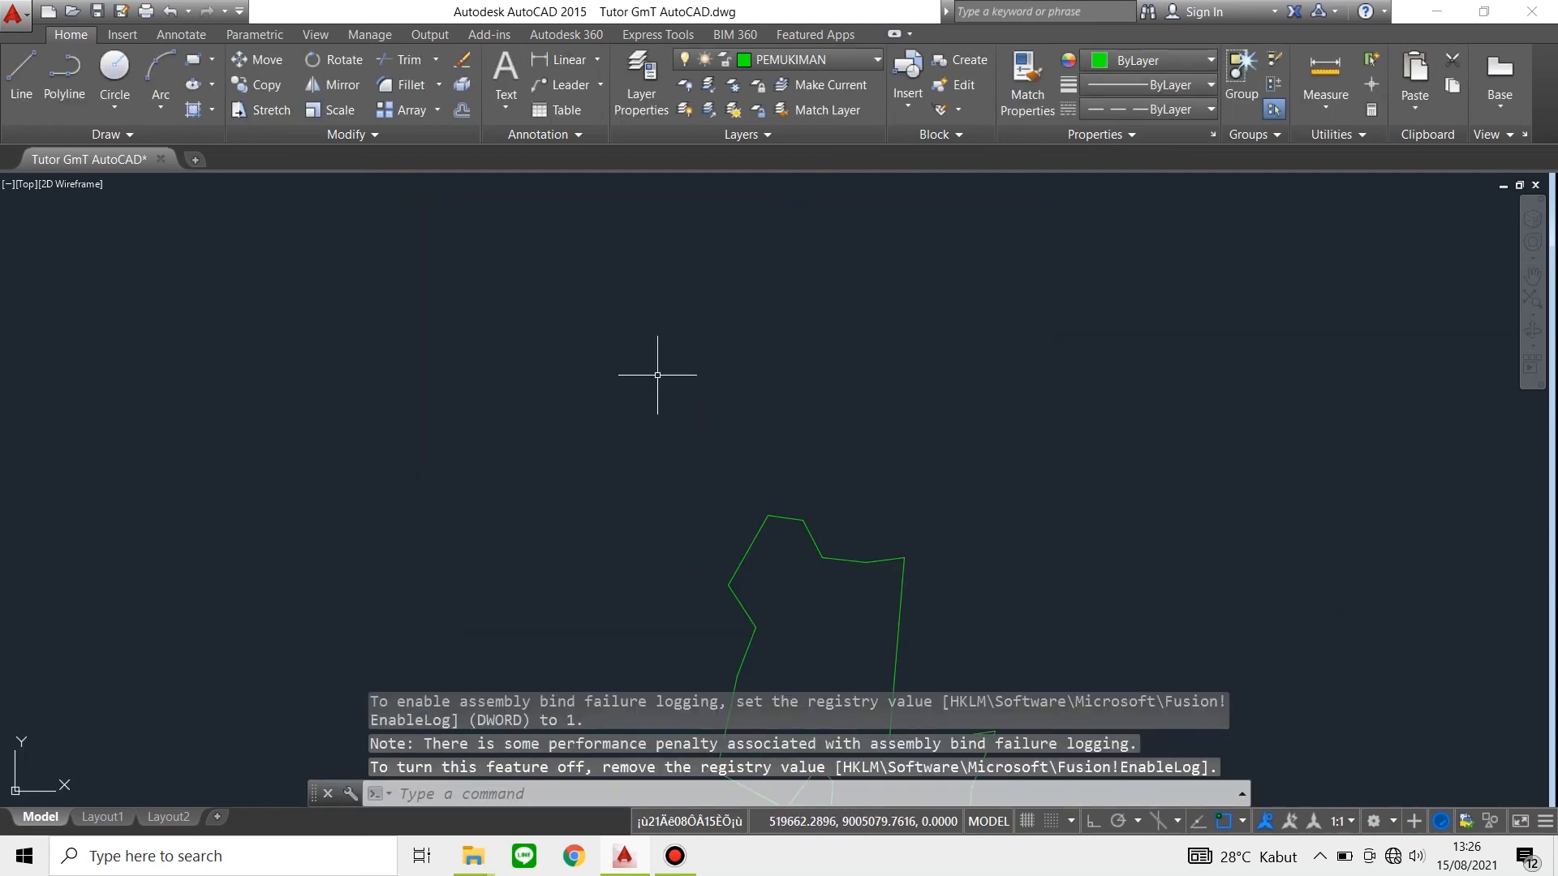
scroll(803, 423, "down", 3)
scroll(860, 586, "up", 4)
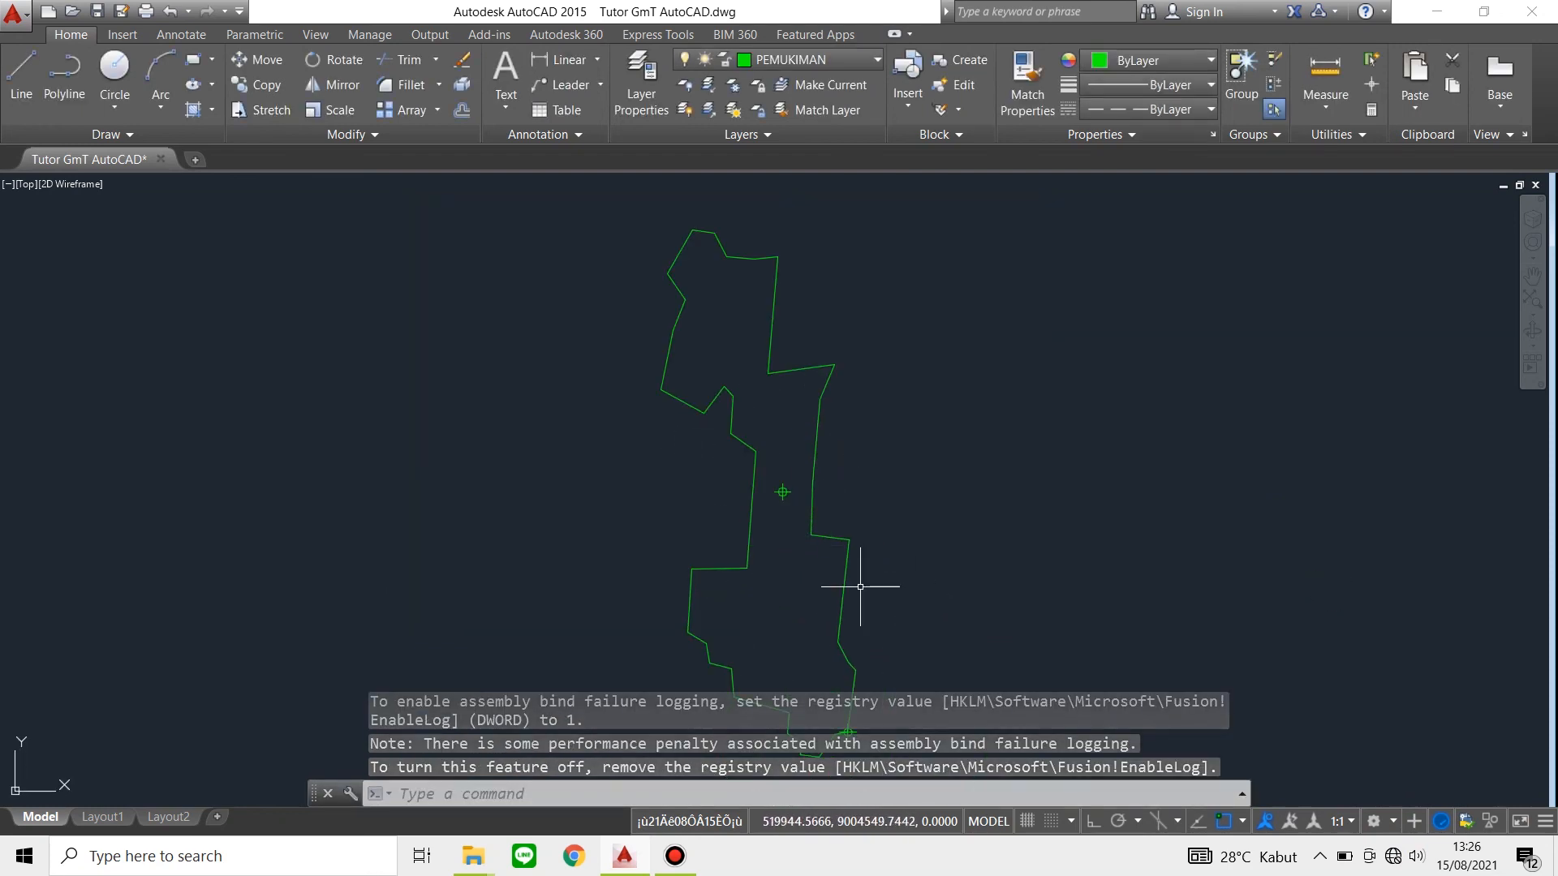
scroll(796, 516, "up", 6)
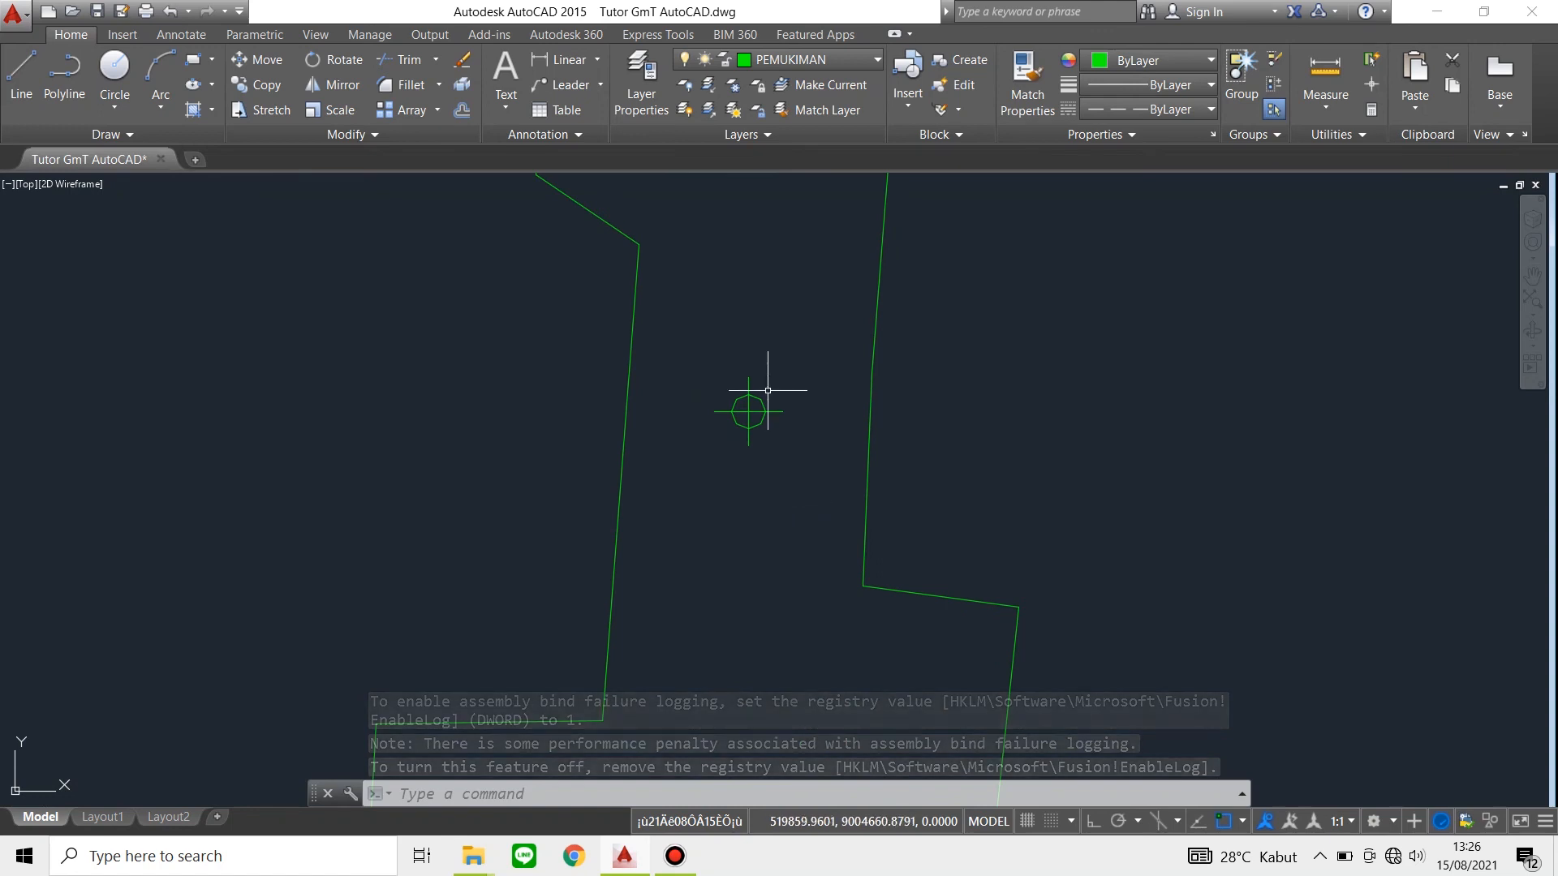
scroll(754, 402, "down", 7)
scroll(768, 394, "up", 7)
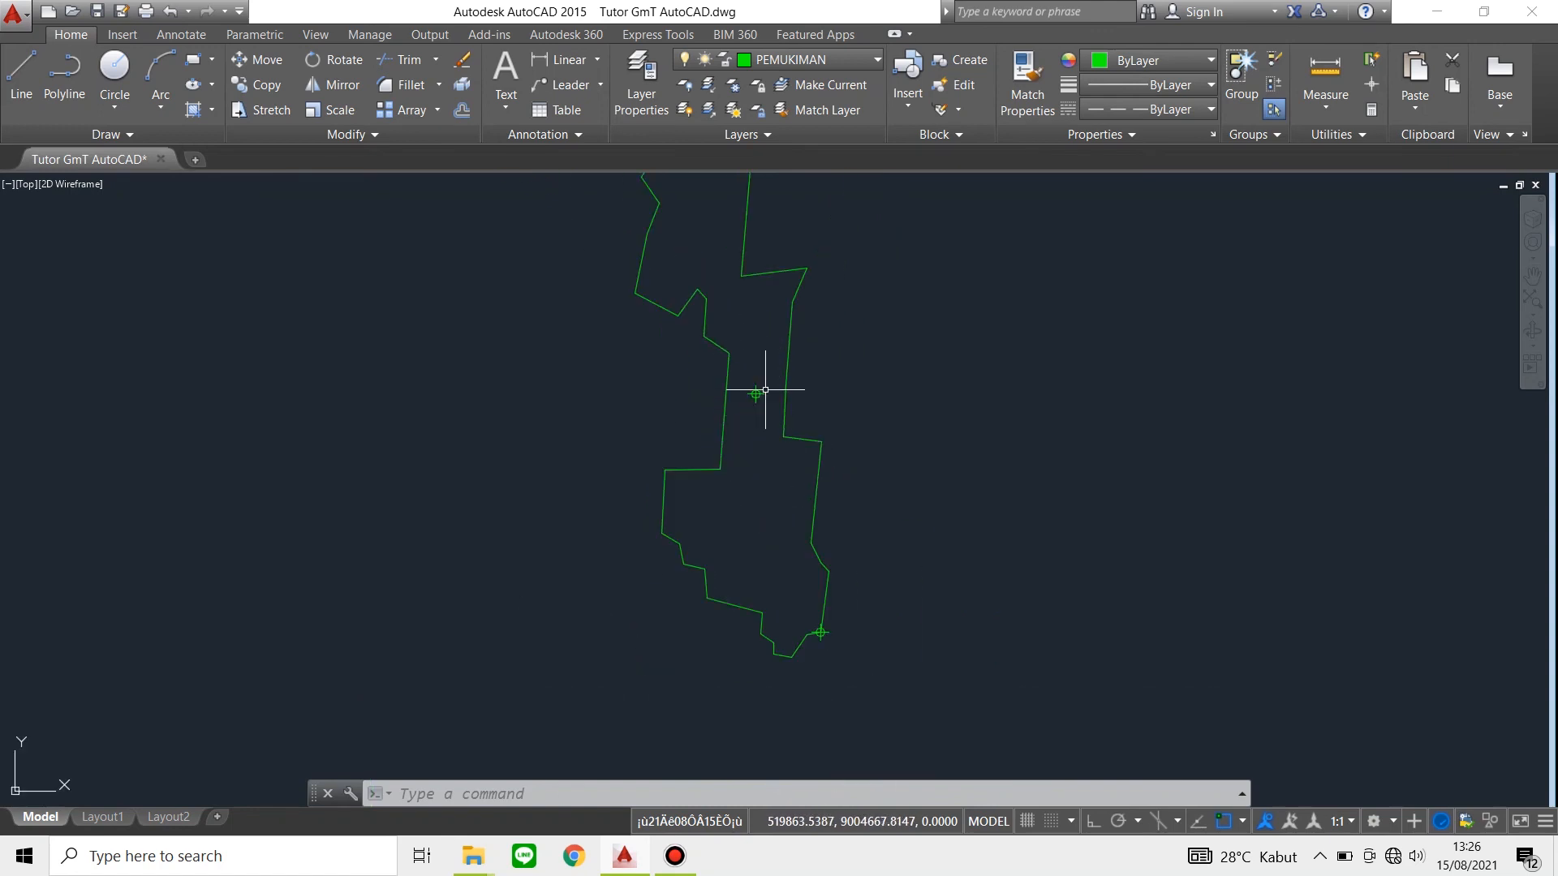
scroll(754, 395, "down", 7)
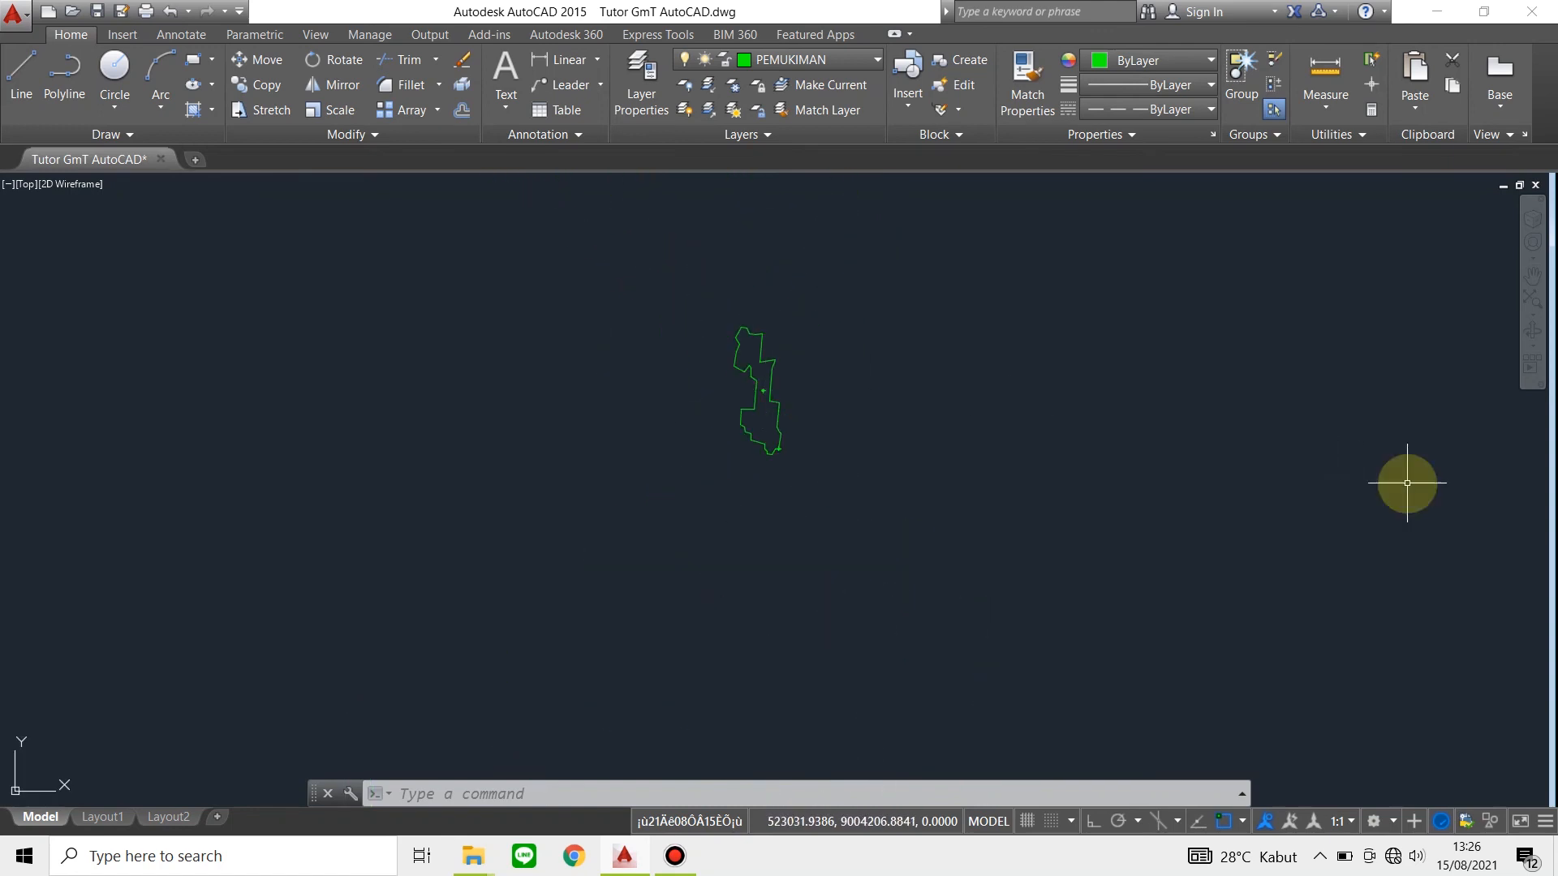
scroll(1442, 482, "down", 2)
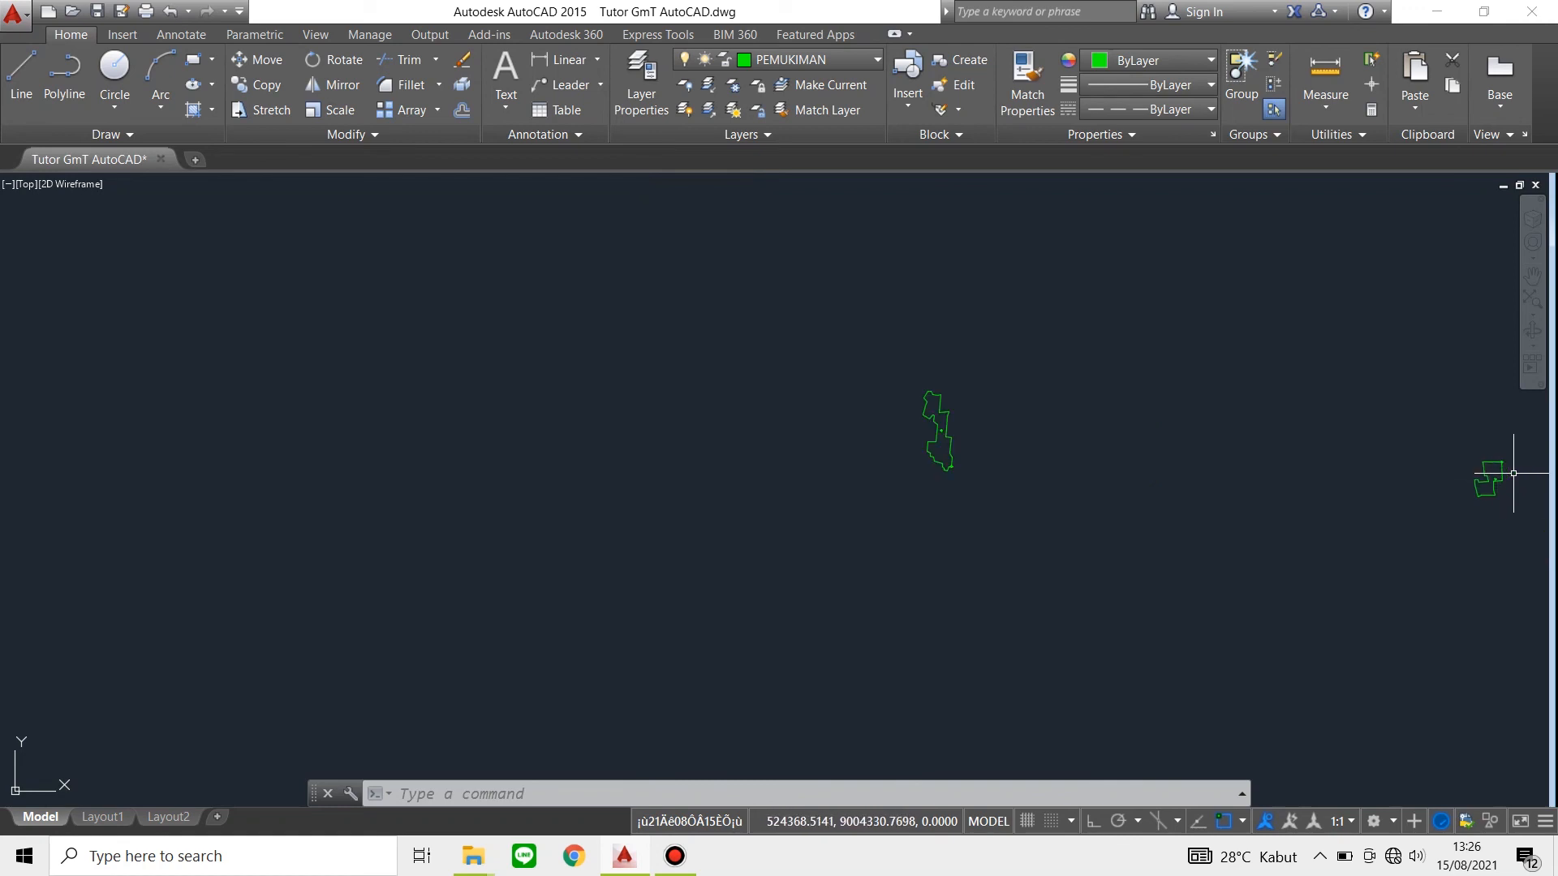
scroll(1513, 473, "up", 5)
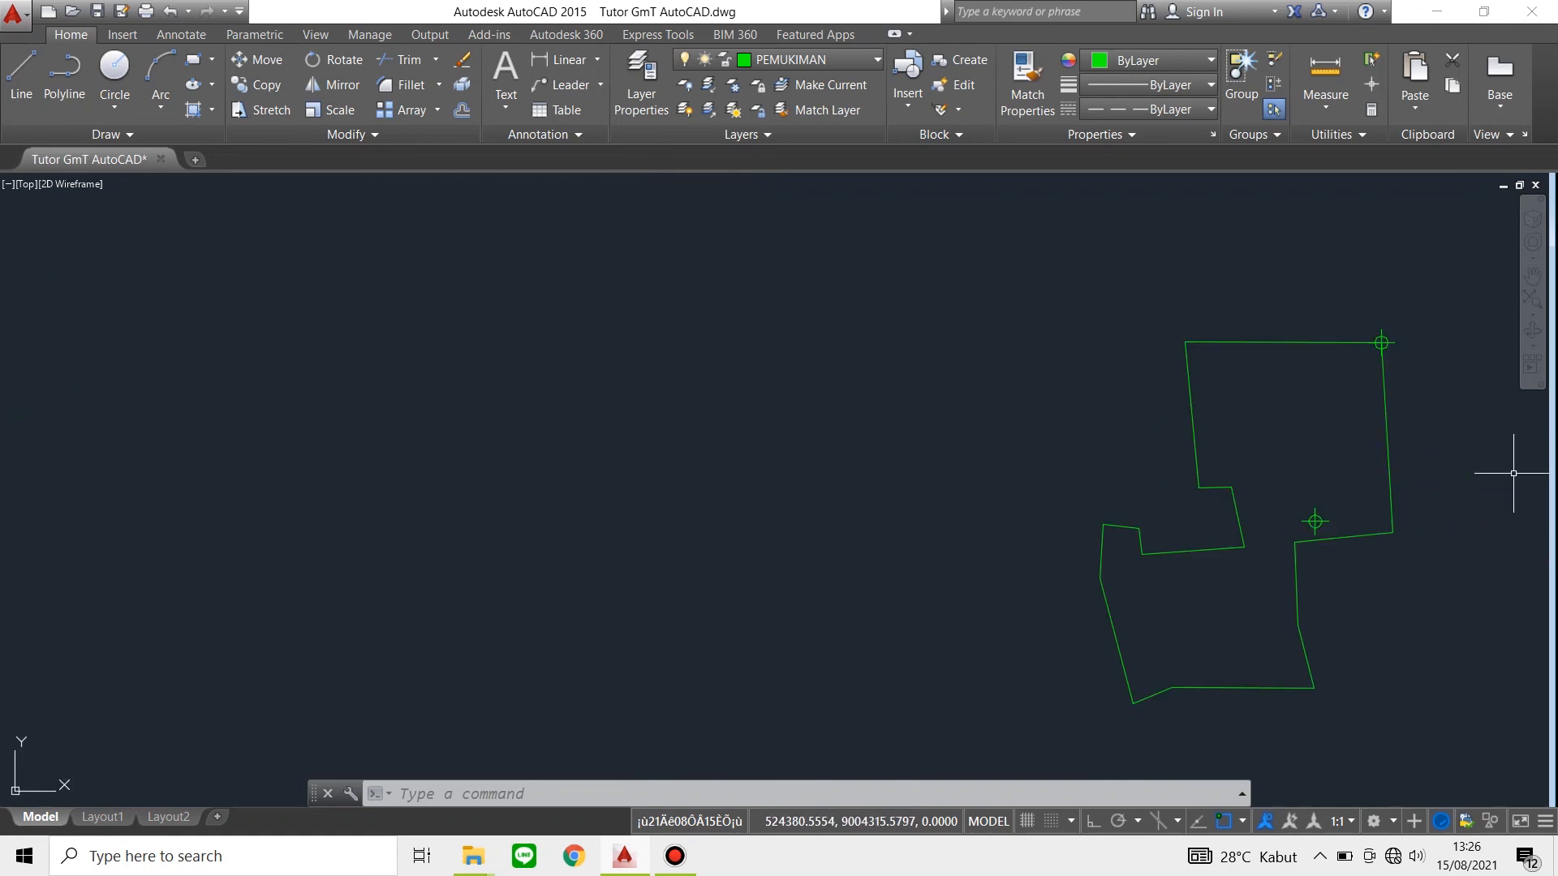
Check which objects overlap at the point marker on the stepped green outline's upper corner, leaving nothing selected
left_click(1393, 338)
left_click(1390, 338)
left_click(1391, 337)
key("Escape")
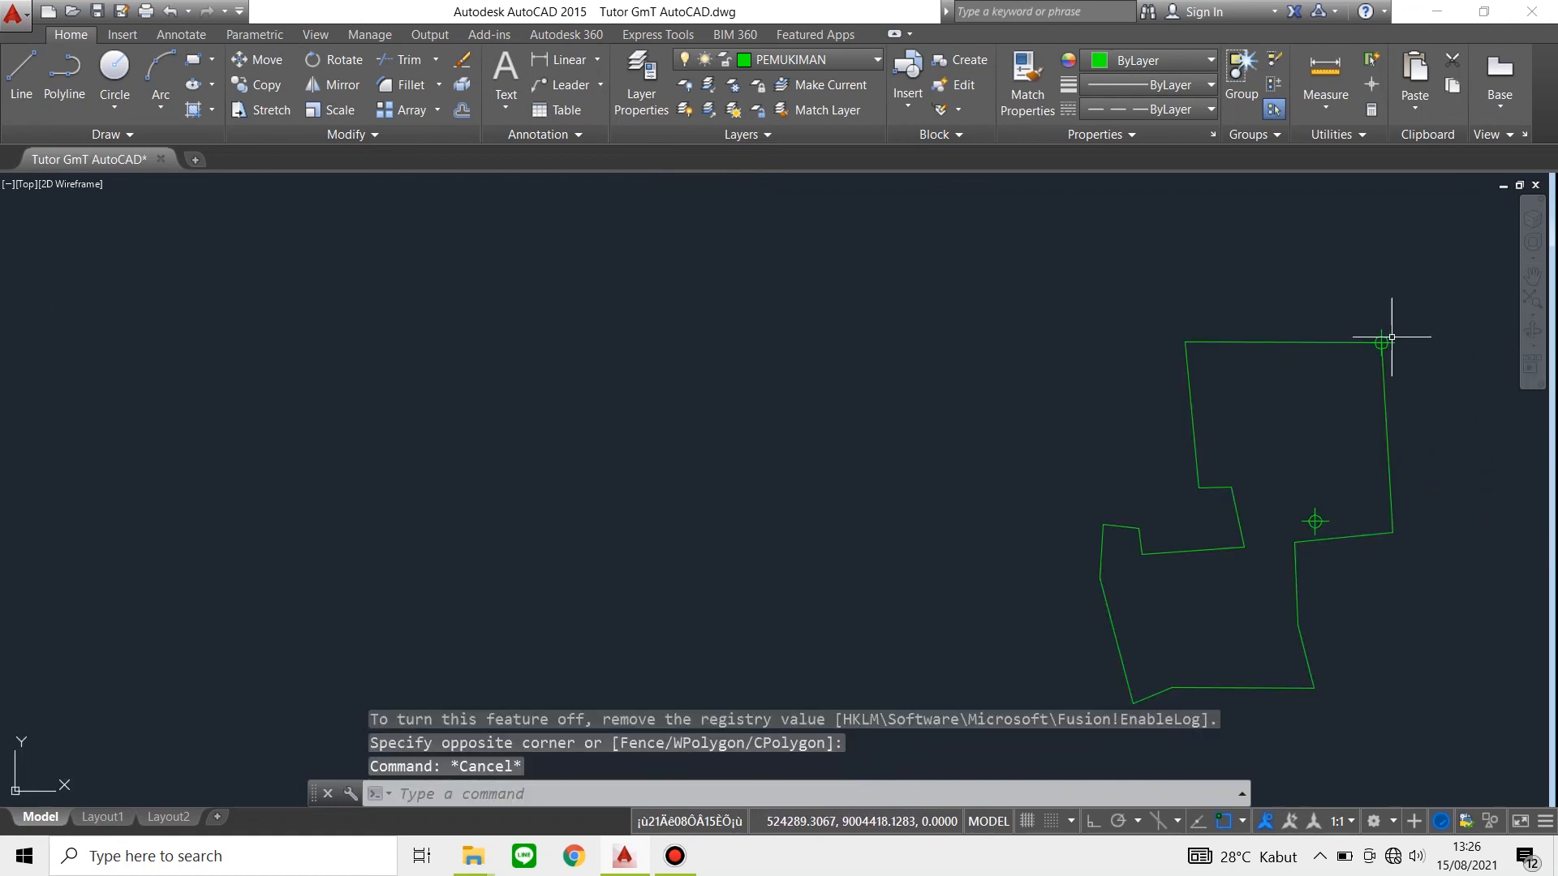
left_click(1381, 347)
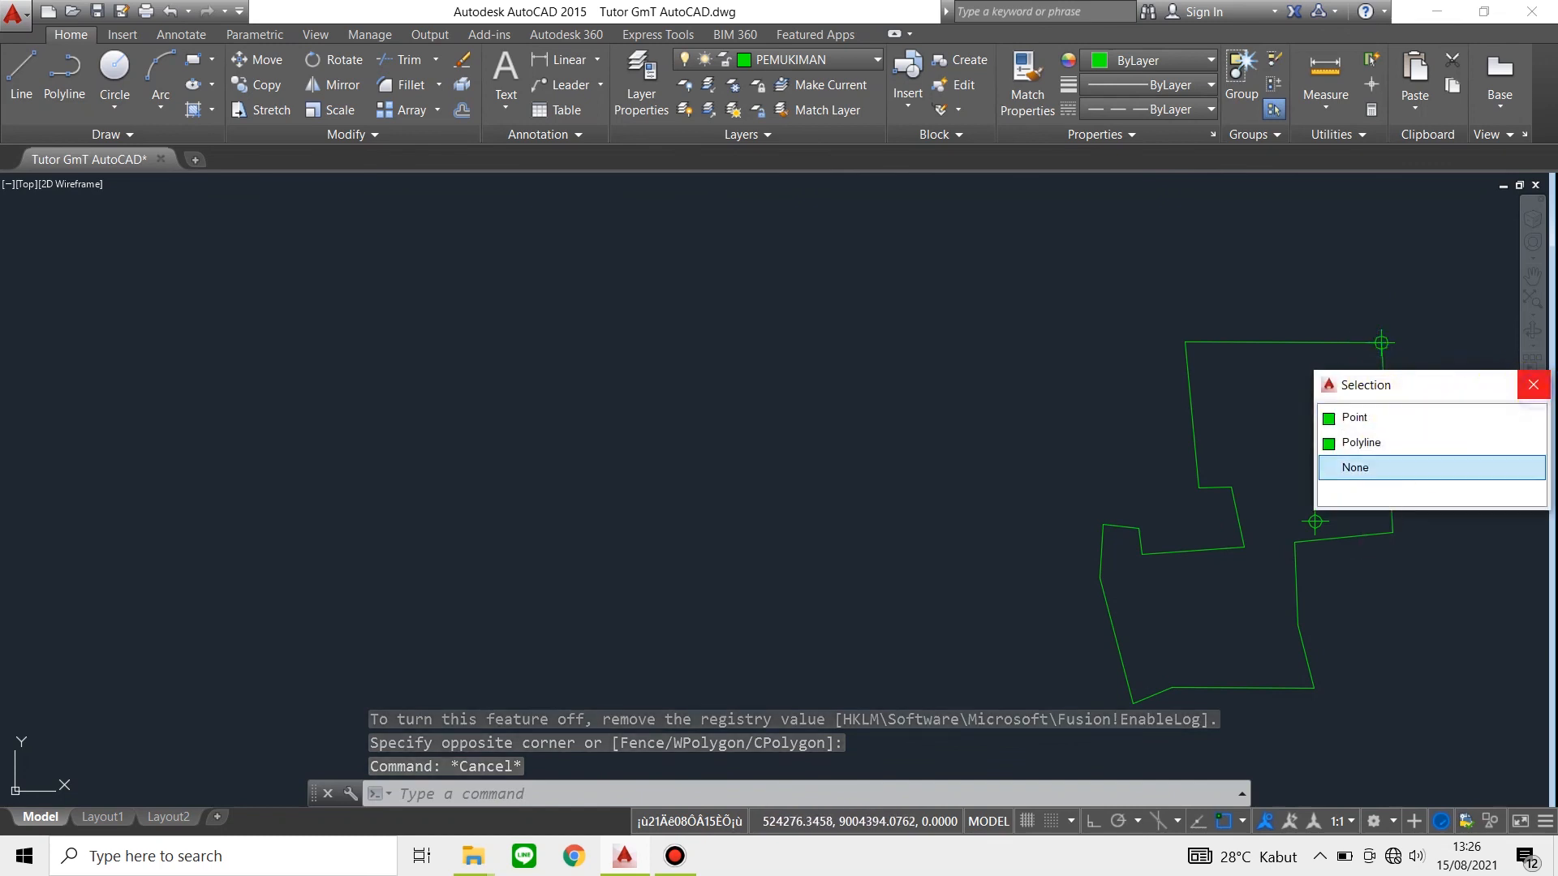
key("Escape")
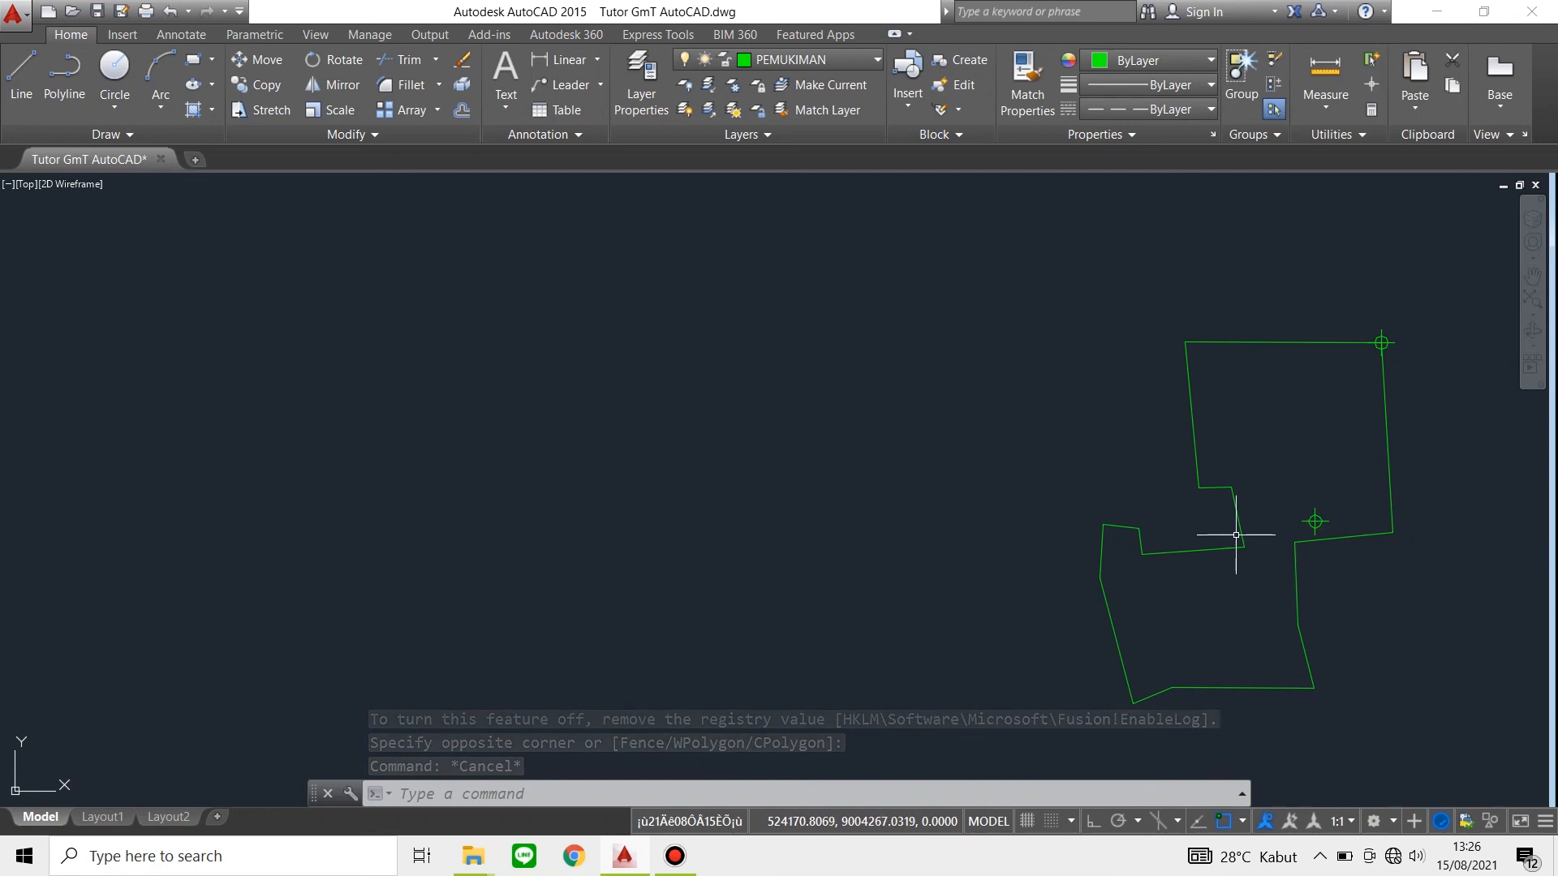
Start a MAPEXPORT to an ESRI Shapefile named PERMUKIMAN in the SHP folder
scroll(1236, 535, "down", 10)
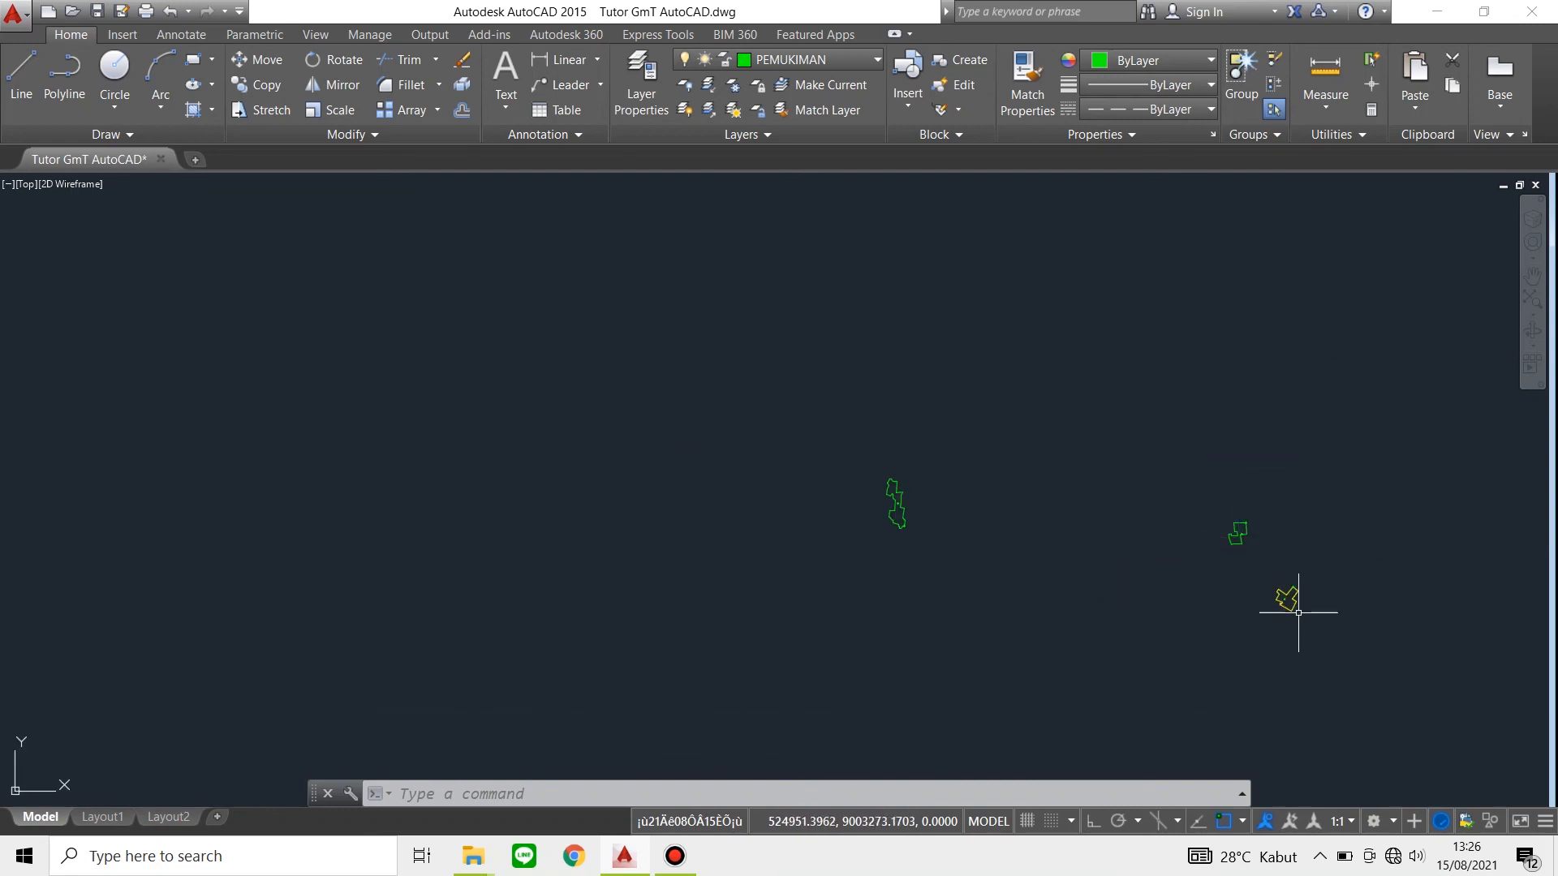
scroll(1299, 613, "up", 4)
scroll(1300, 575, "down", 2)
type("MAPEXPORT")
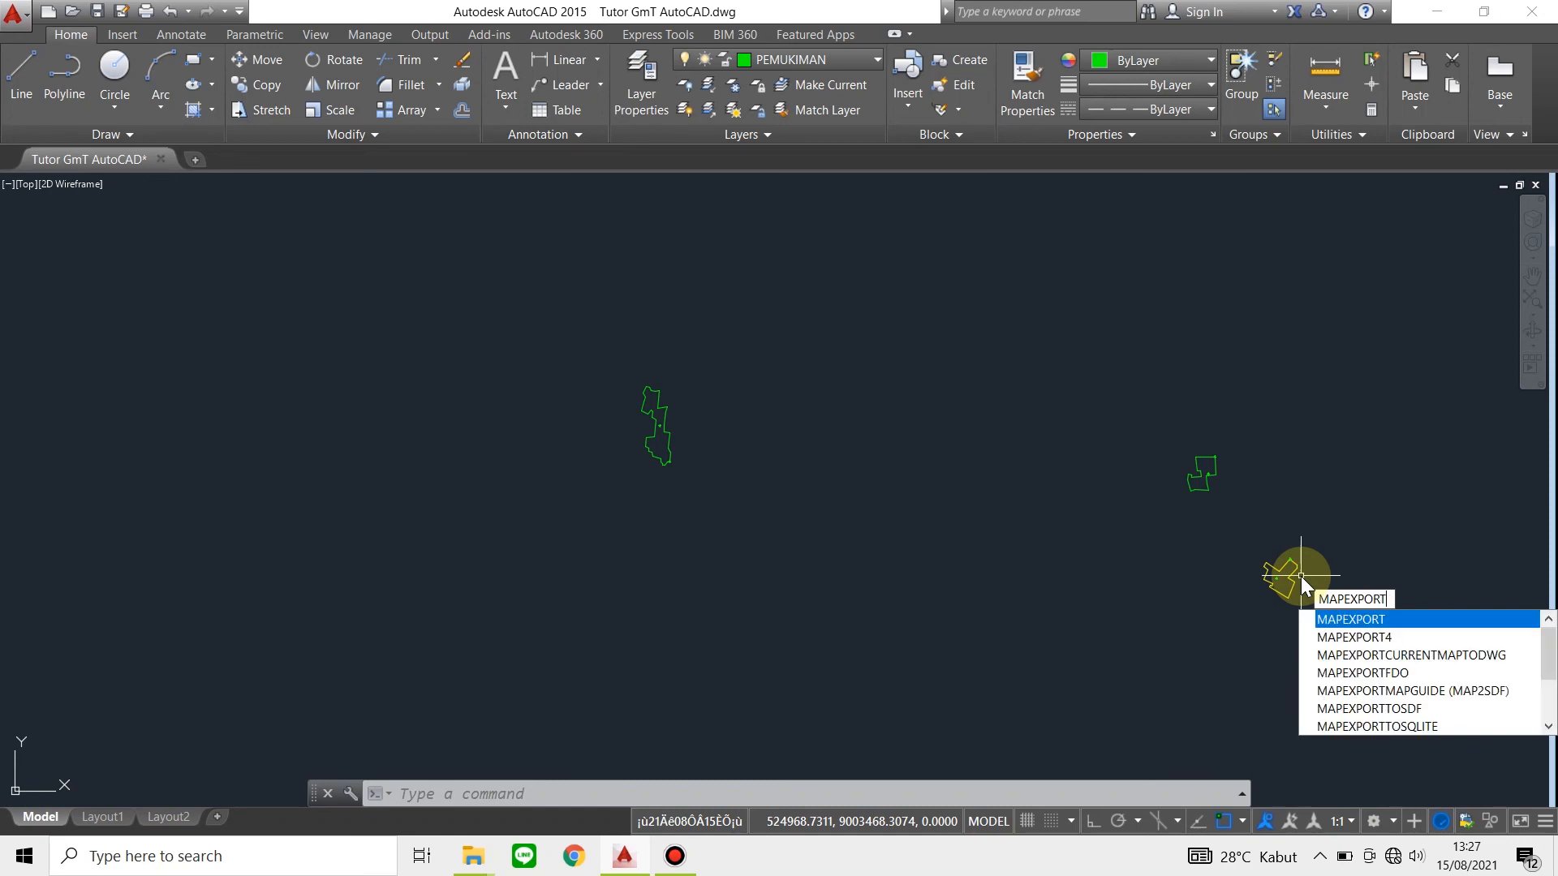
key("Return")
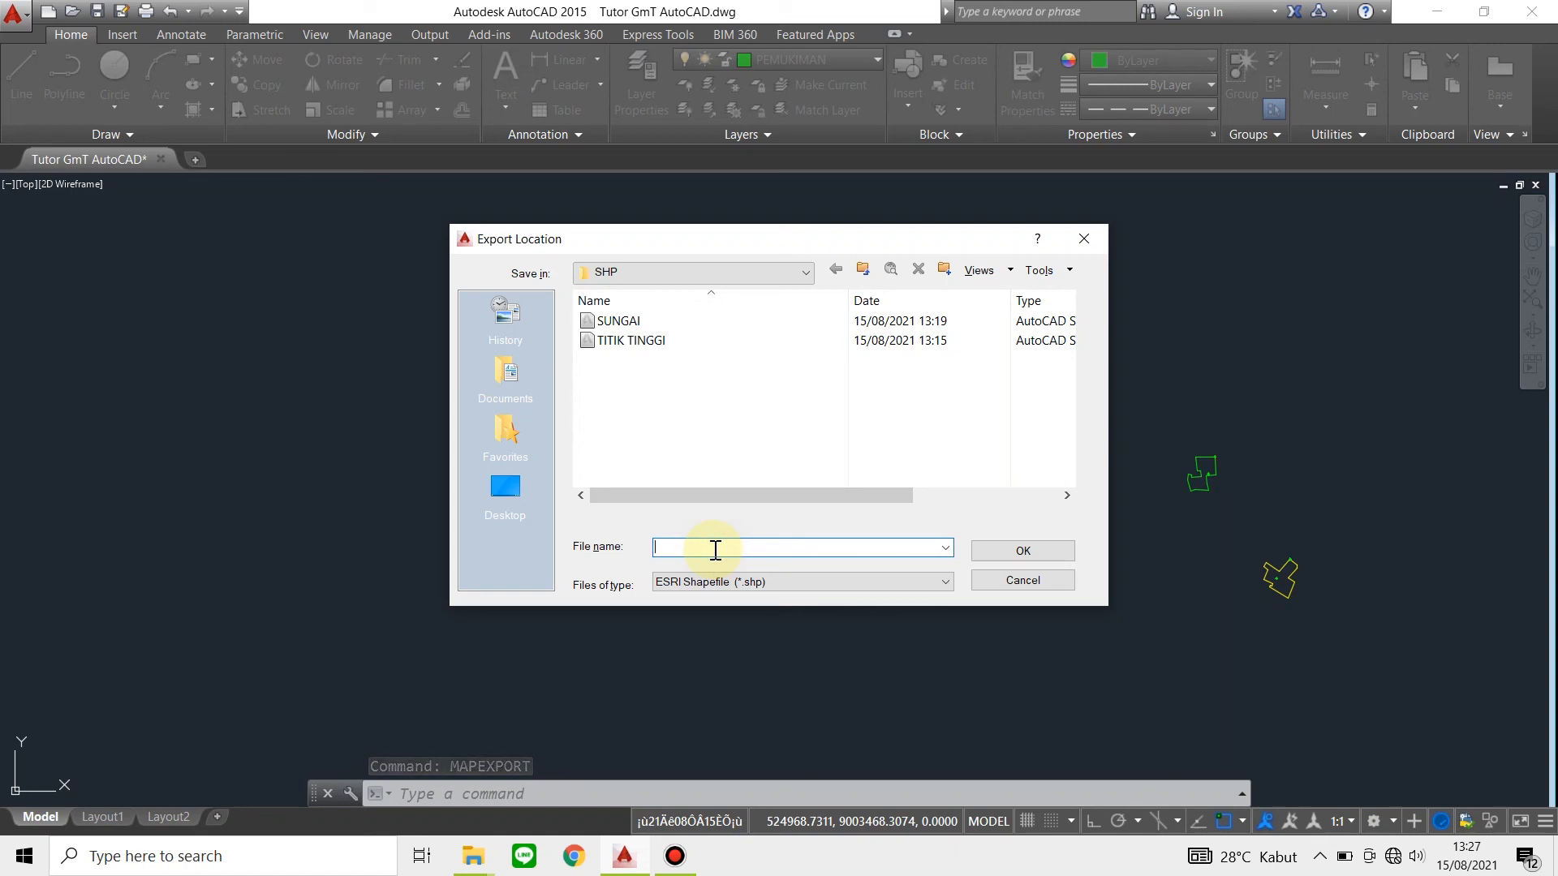
type("PERMU")
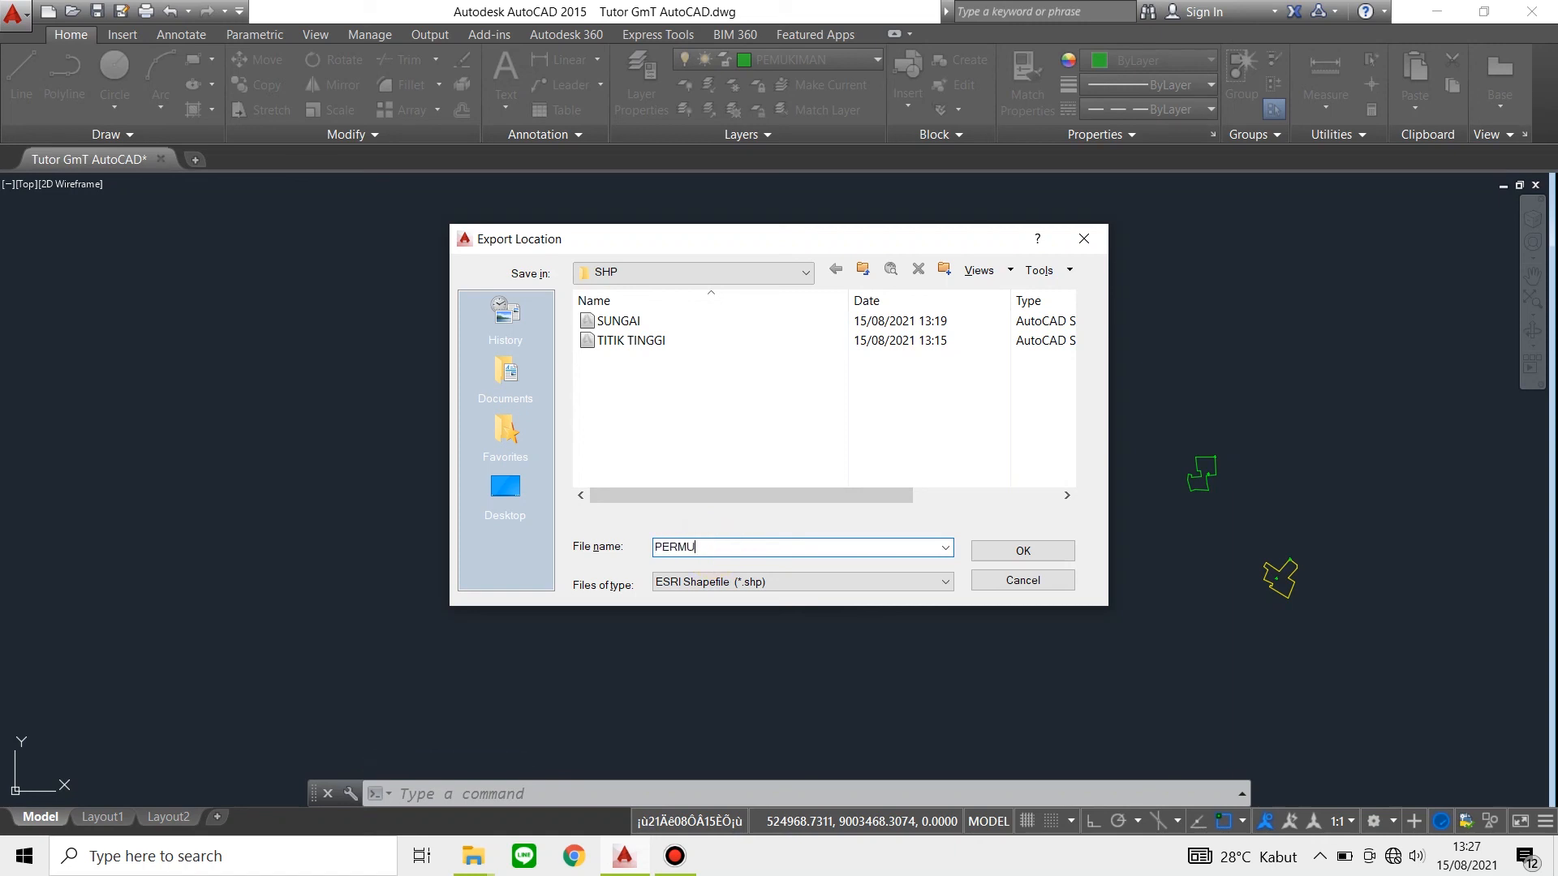
type("KIMAN")
key("Return")
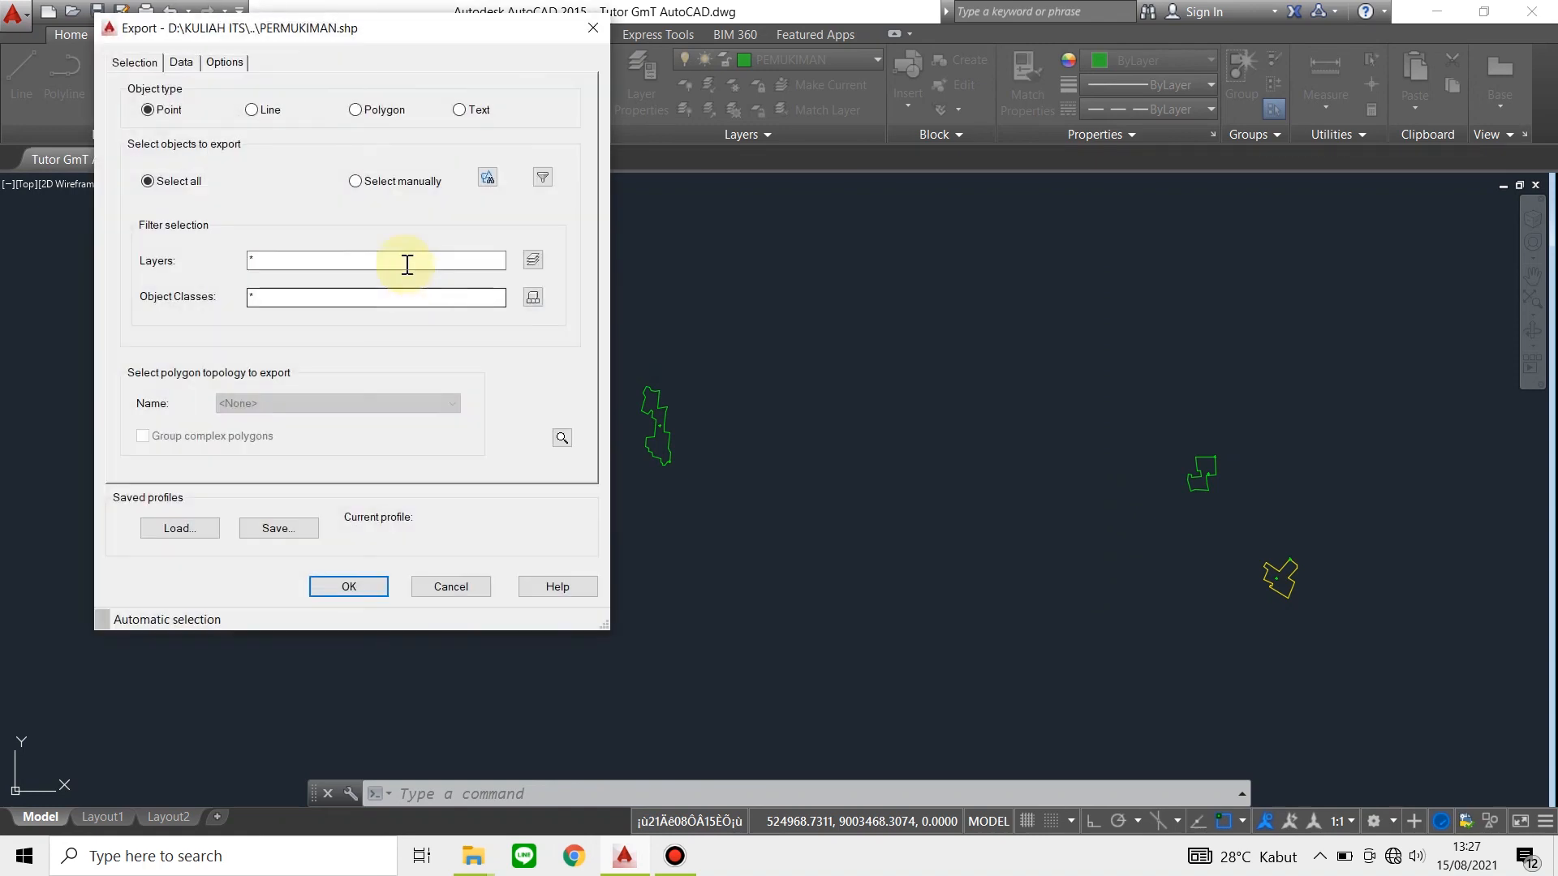
Set the export's object type to Polygon and choose PEMUKIMAN as the polygon topology to export
left_click(378, 114)
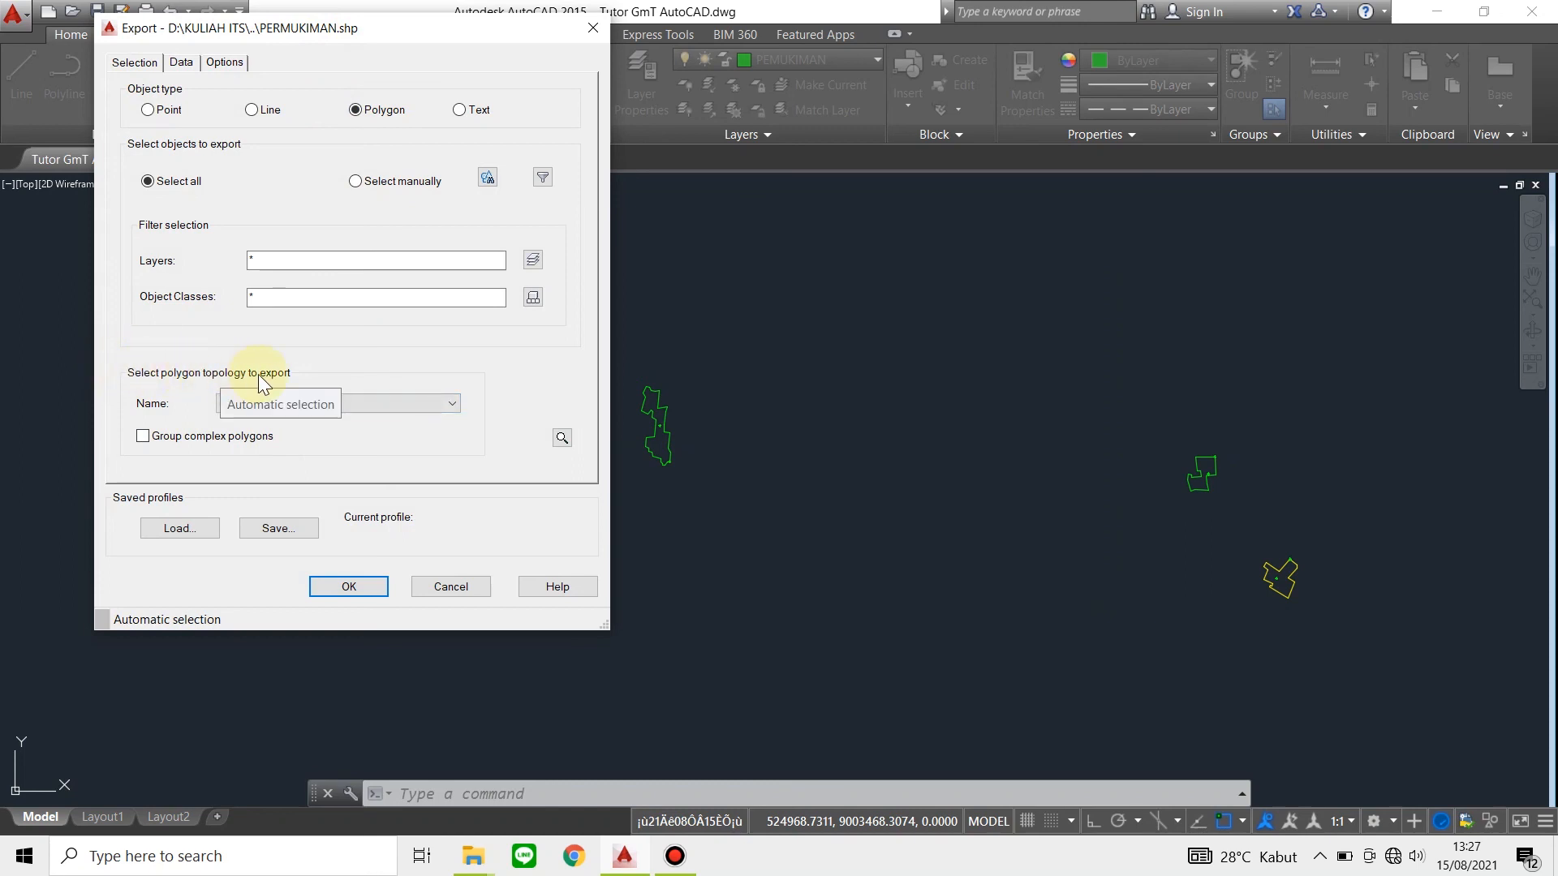
left_click(305, 408)
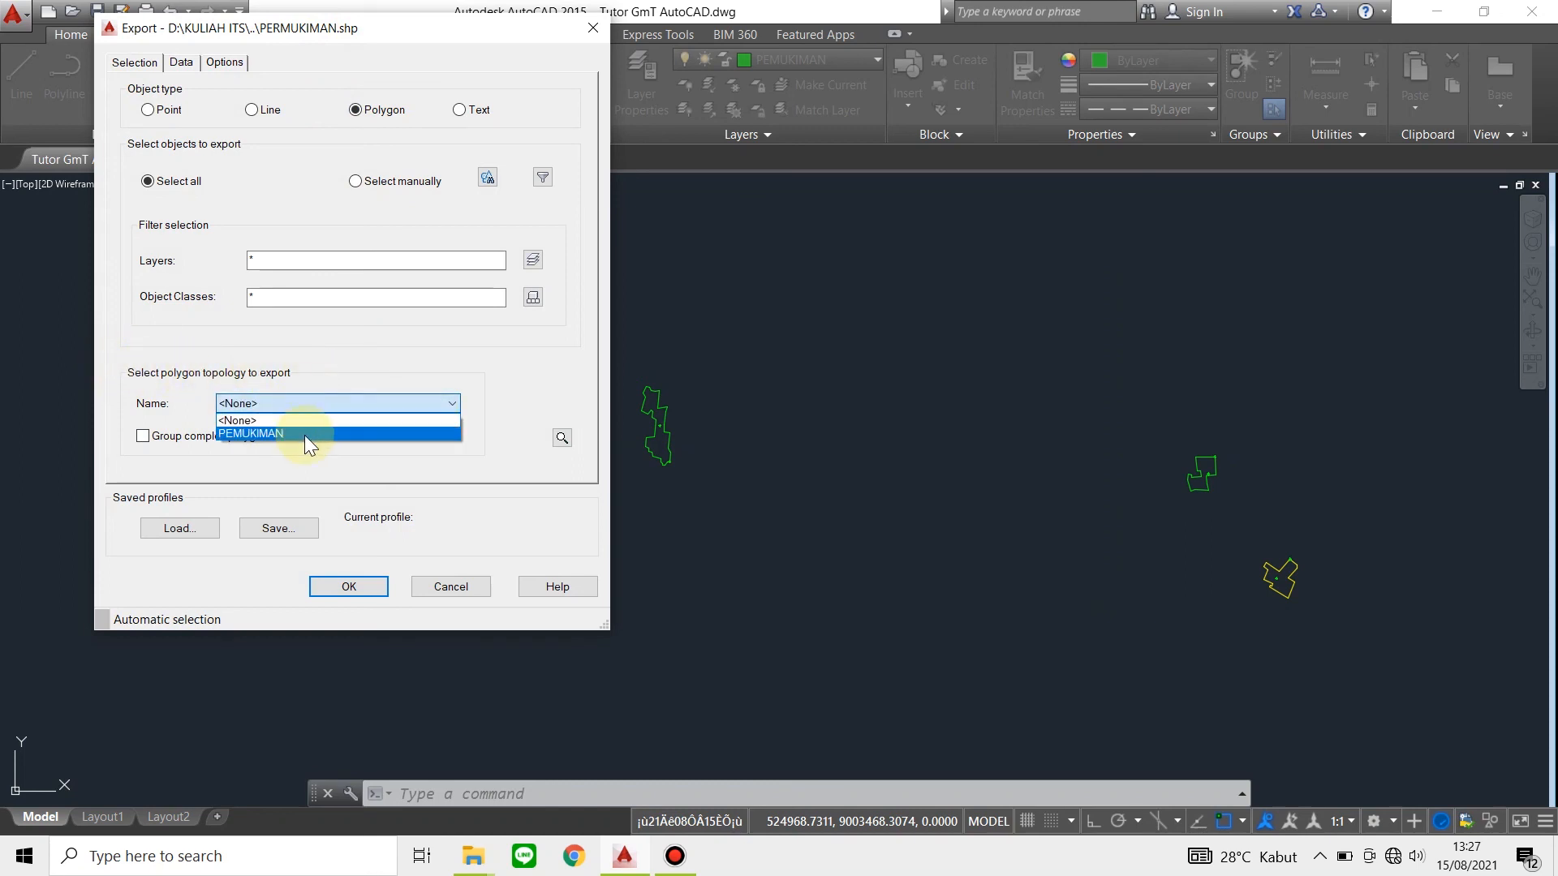
left_click(305, 432)
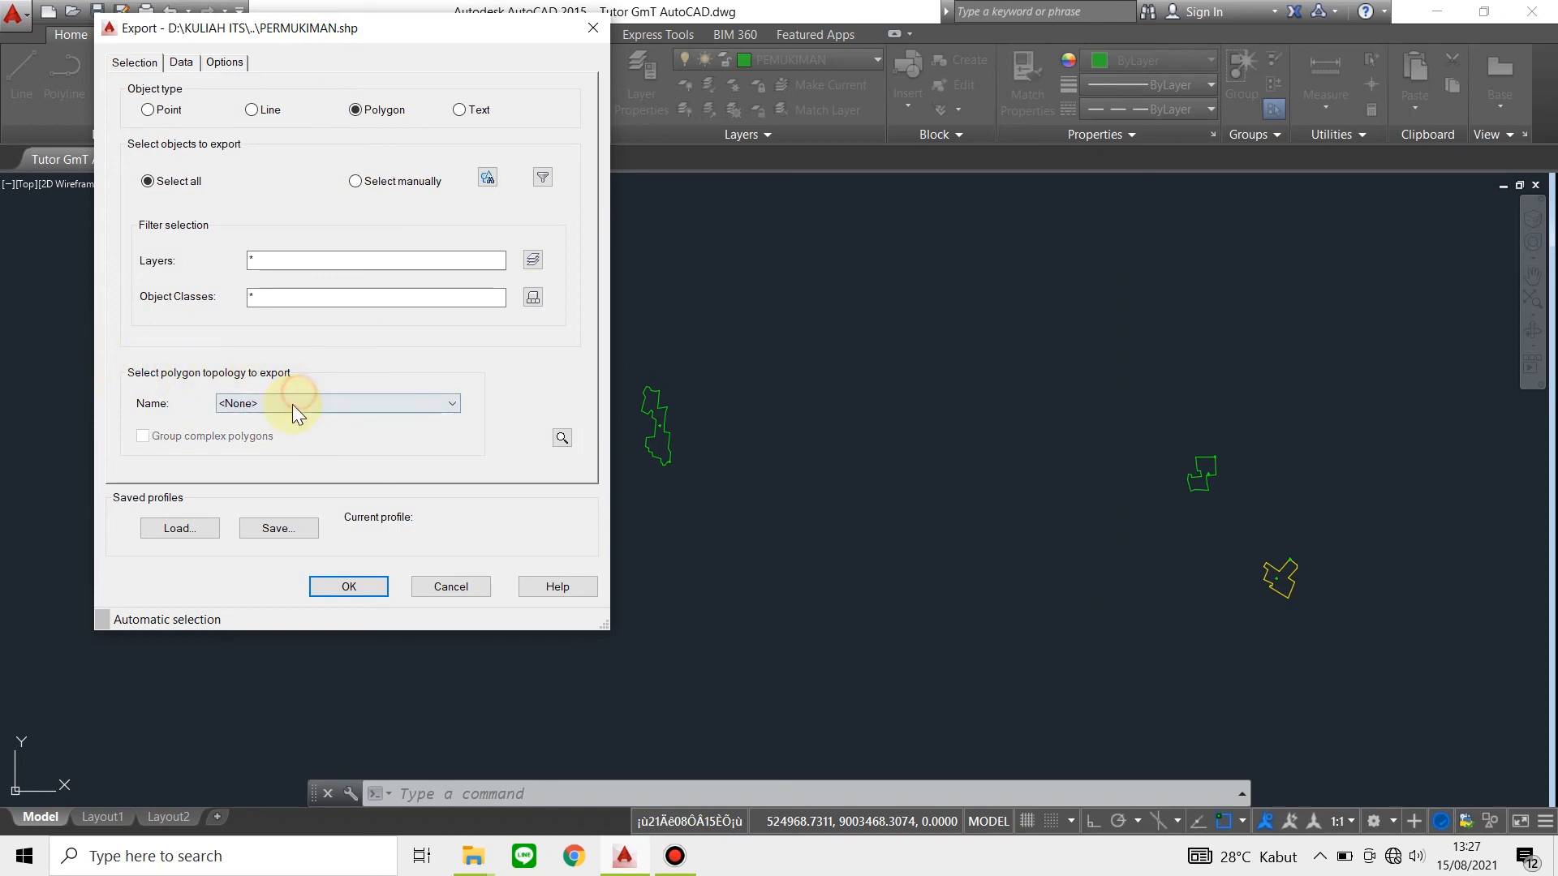
left_click(292, 404)
left_click(288, 432)
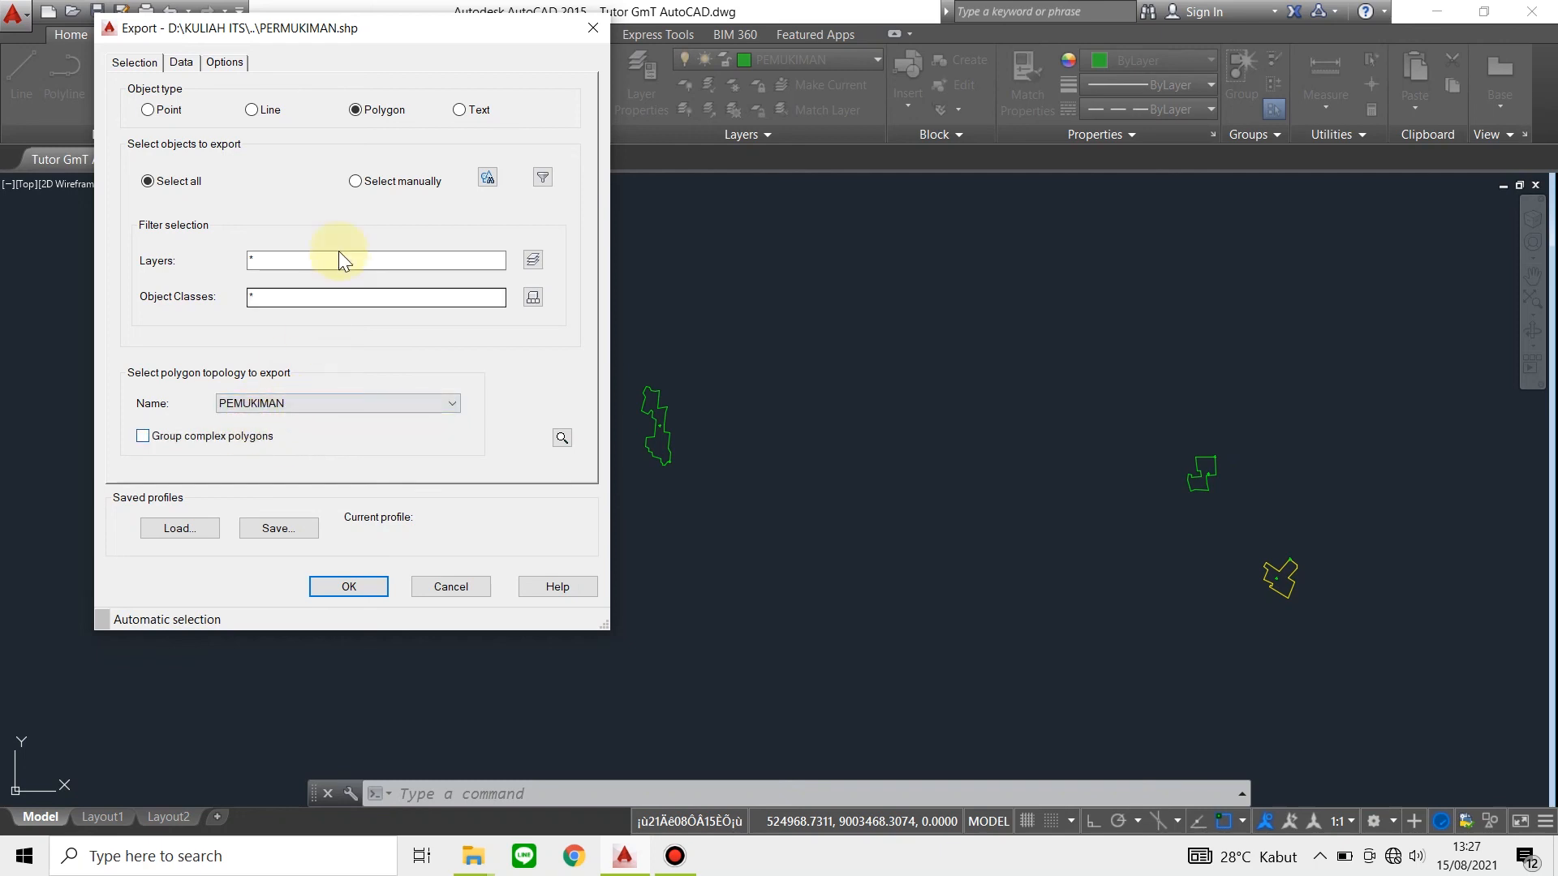
Manually window-select all three outlines with their points as the objects to export
left_click(487, 177)
left_click(415, 273)
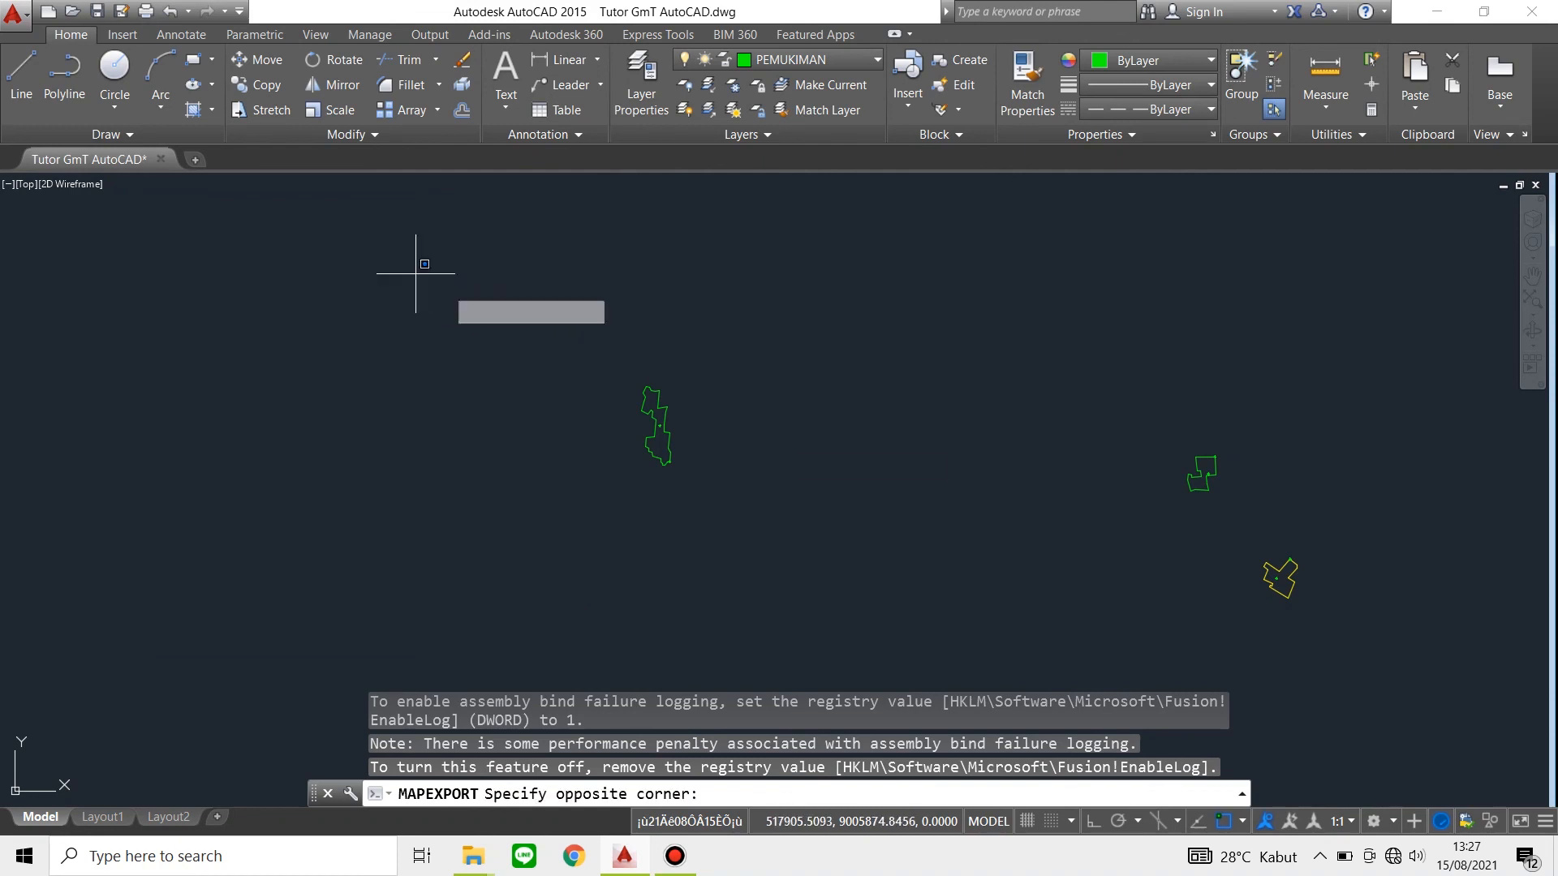
left_click(1363, 675)
key("Return")
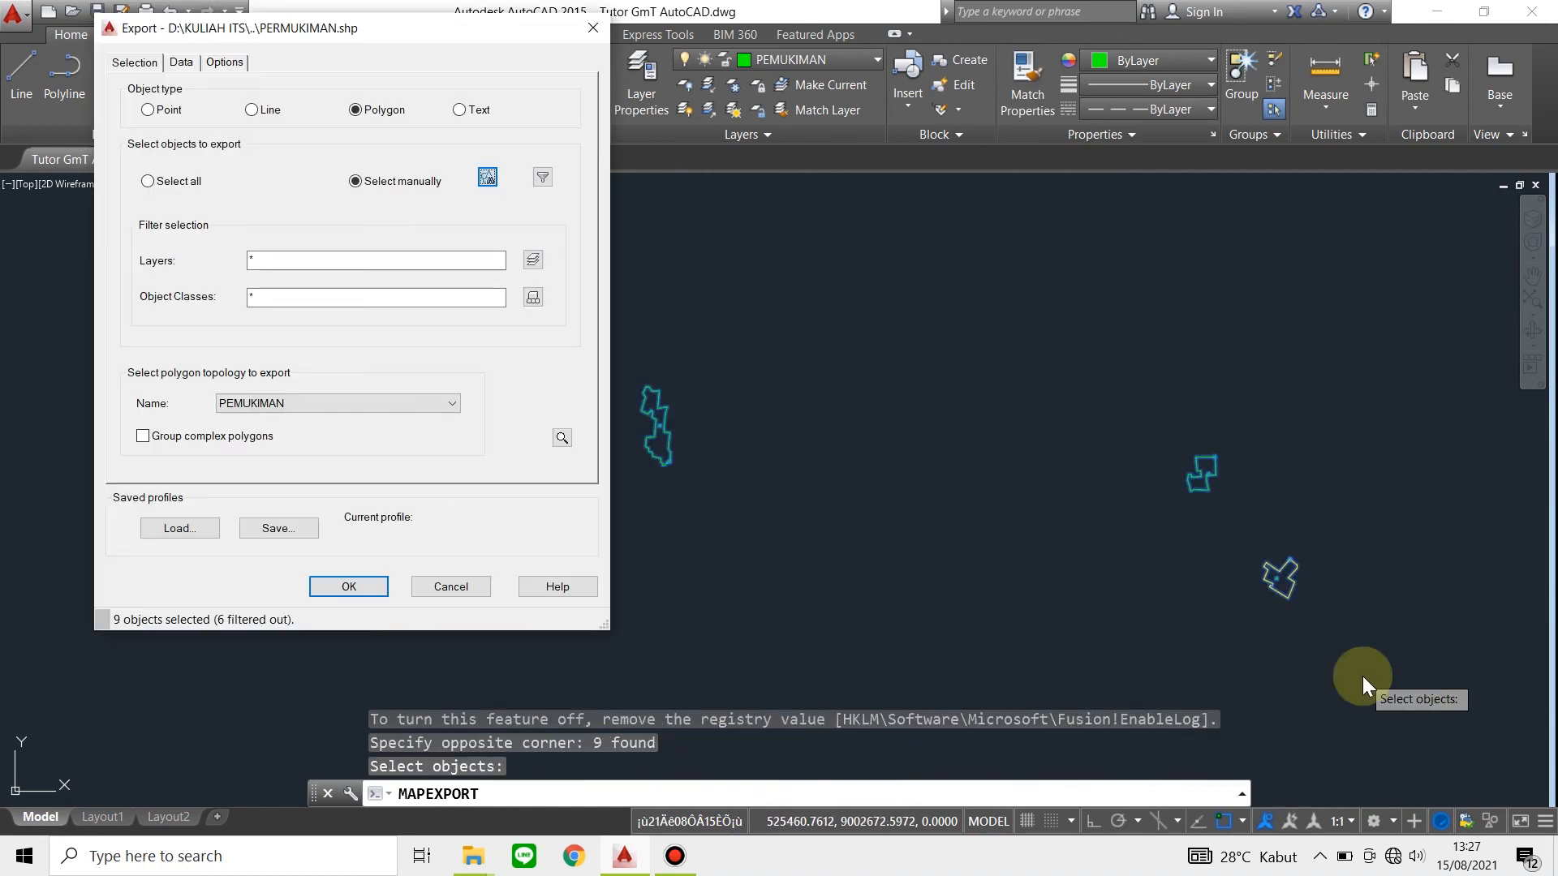
Filter the objects to export by layer, choosing the PEMUKIMAN layer
left_click(532, 259)
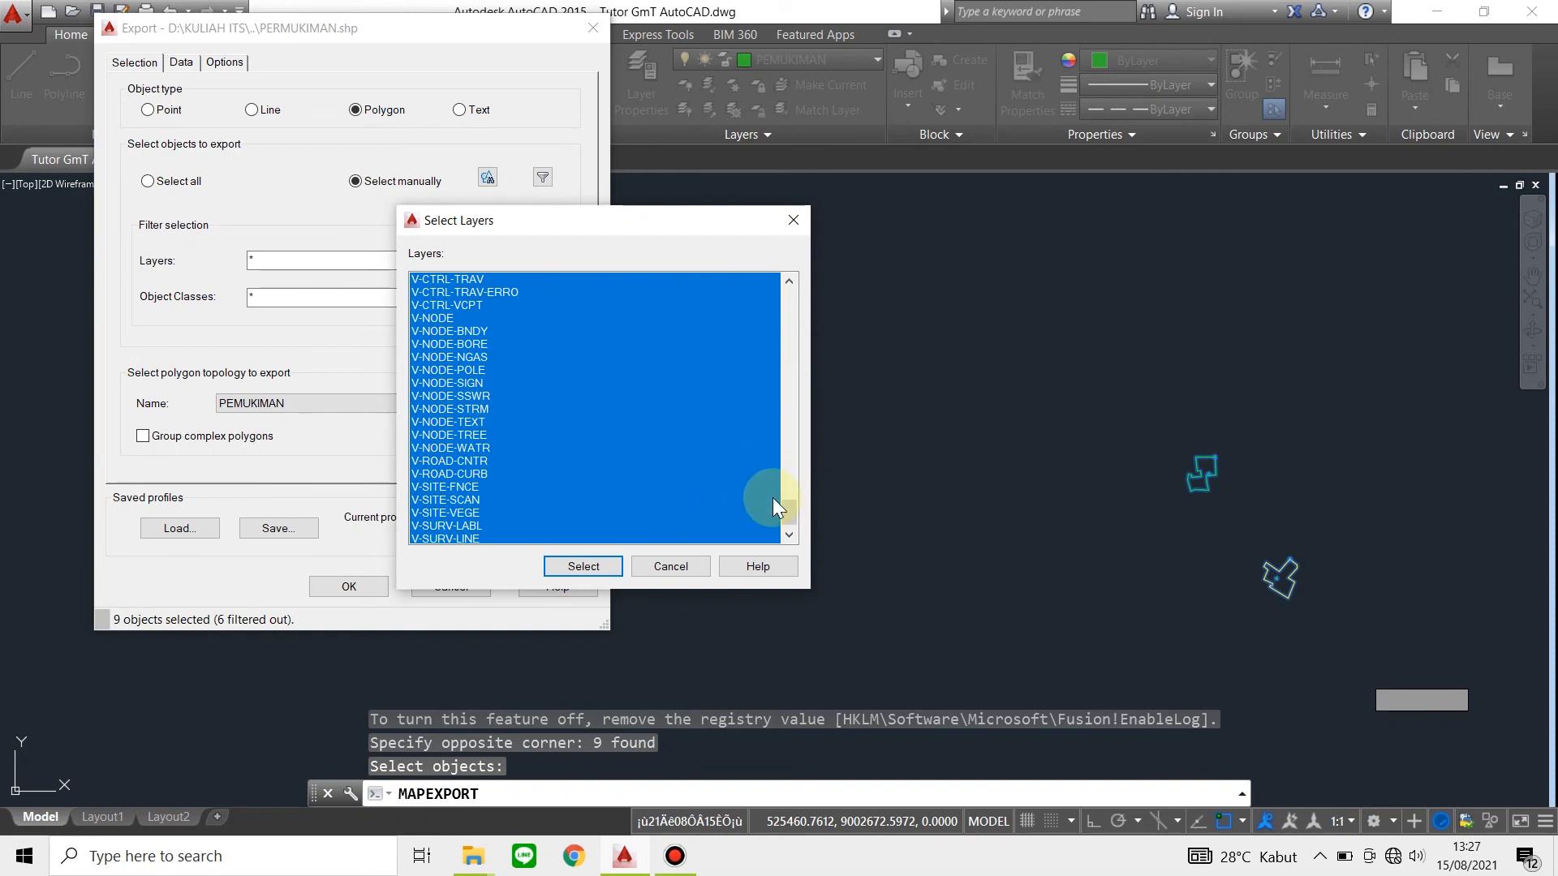
left_click_drag(790, 520, 792, 502)
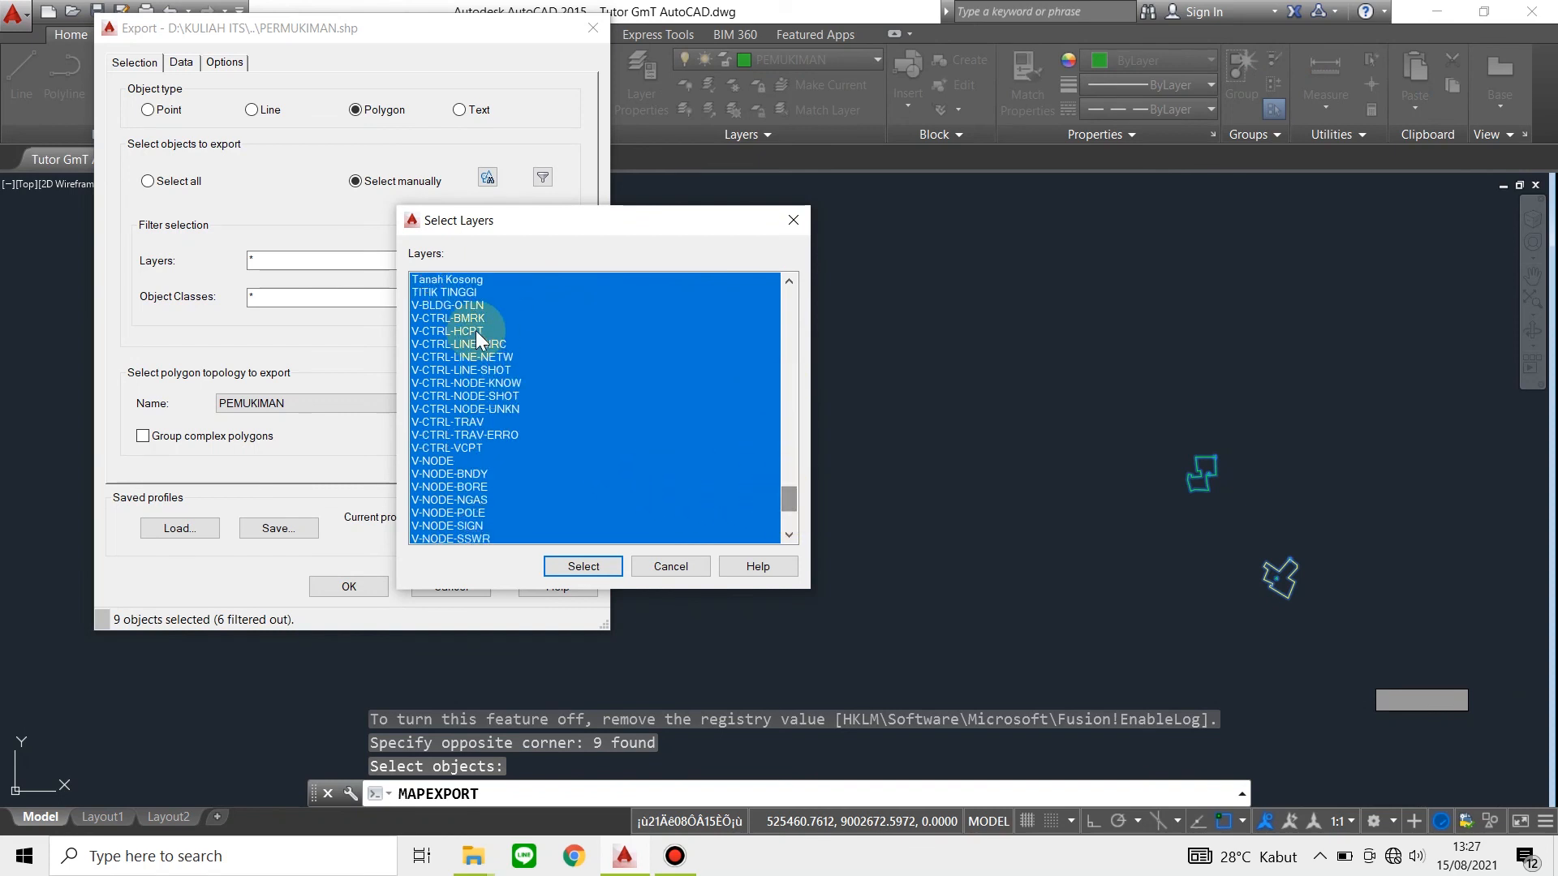
left_click(787, 283)
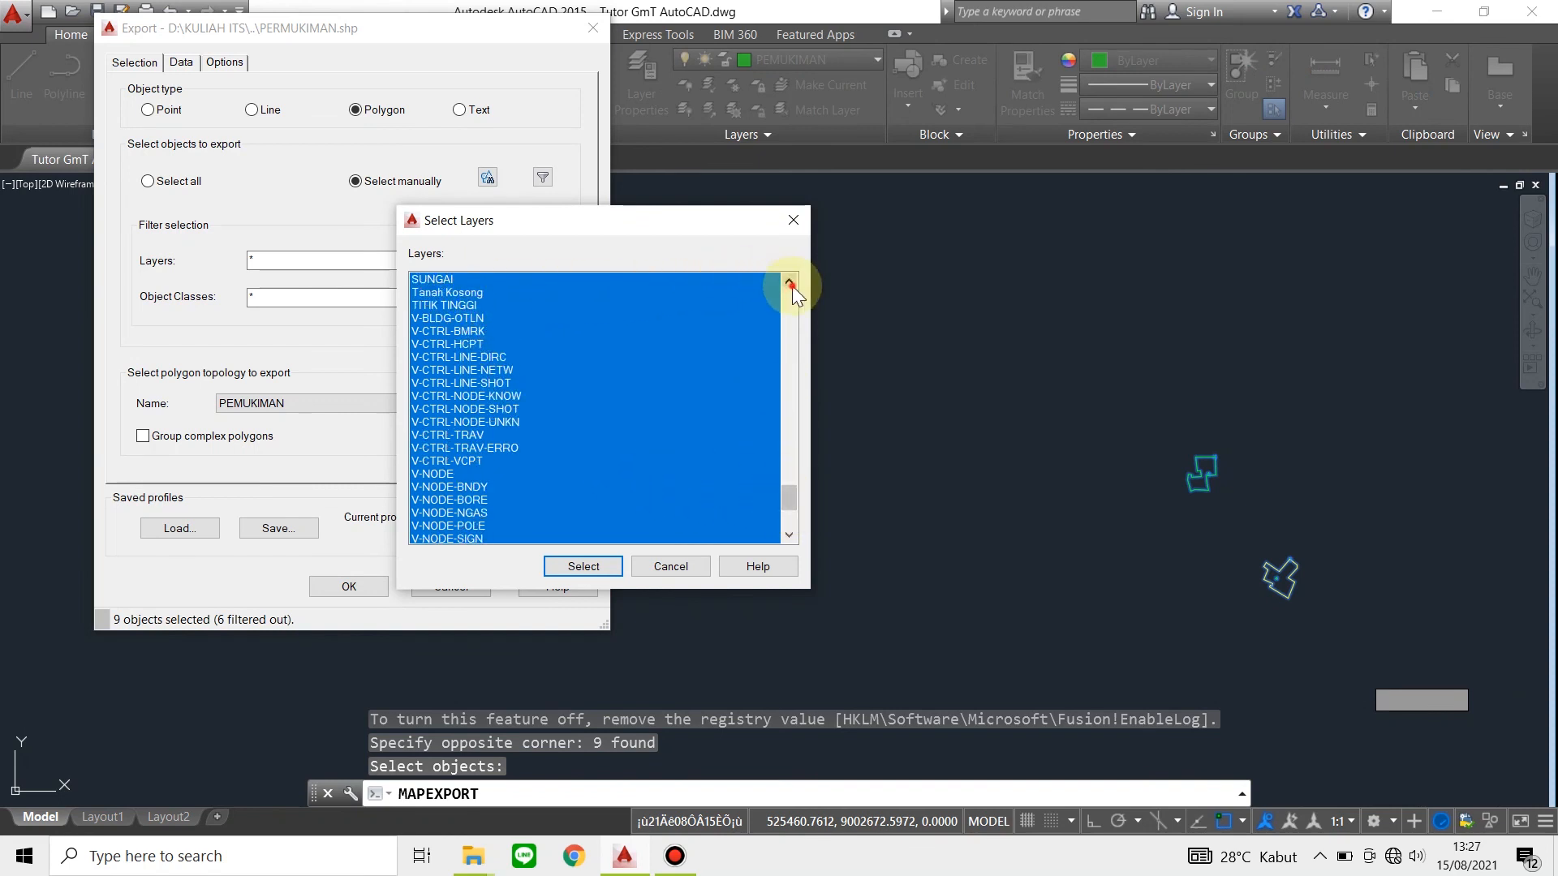
left_click(789, 283)
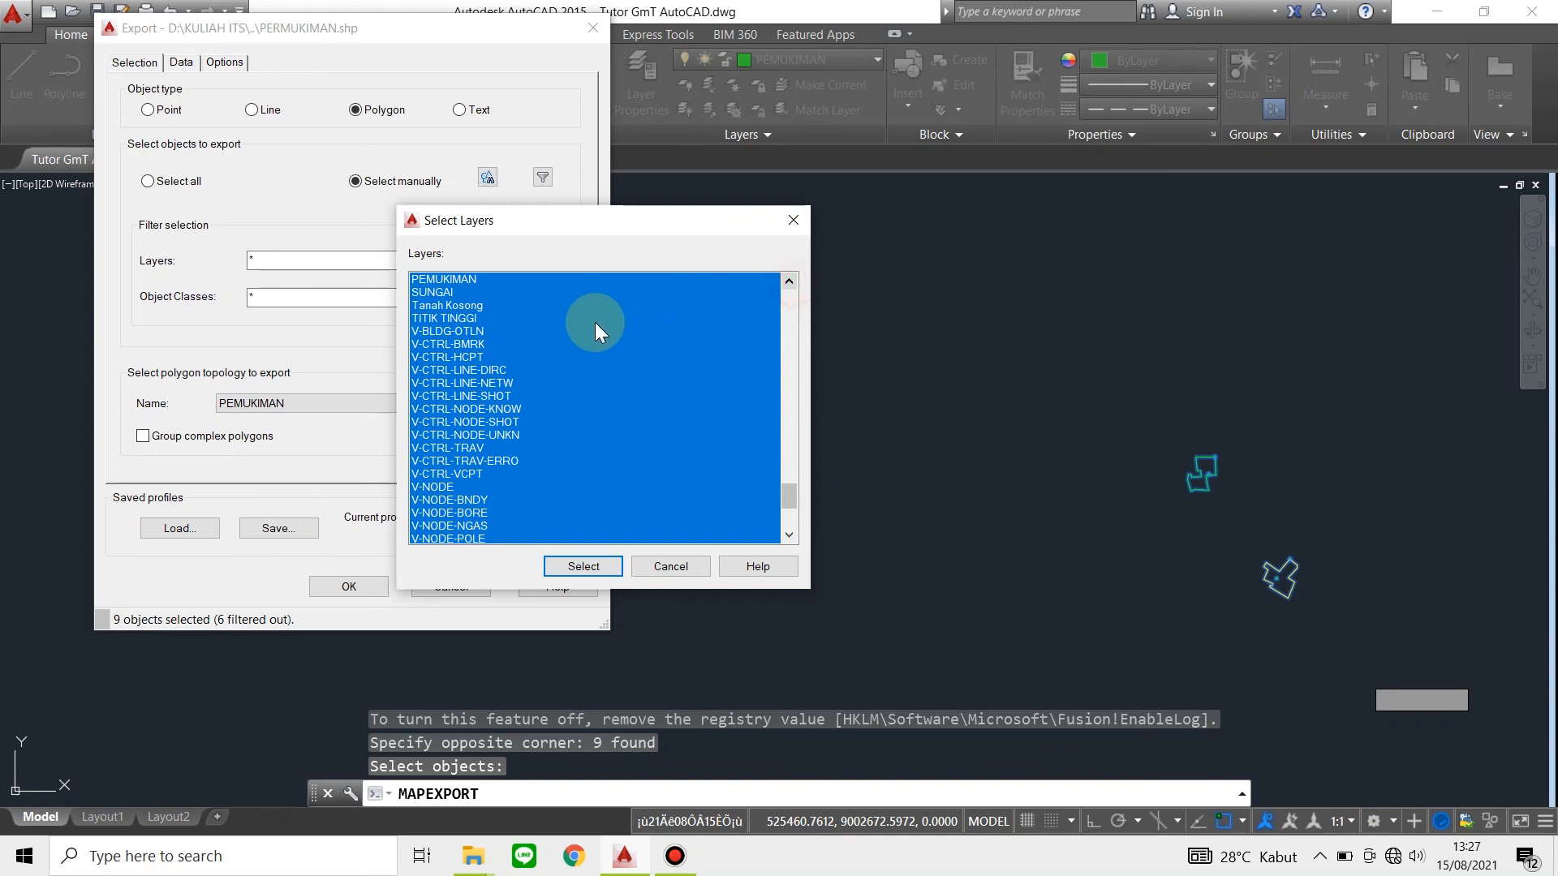
left_click(553, 279)
left_click(581, 564)
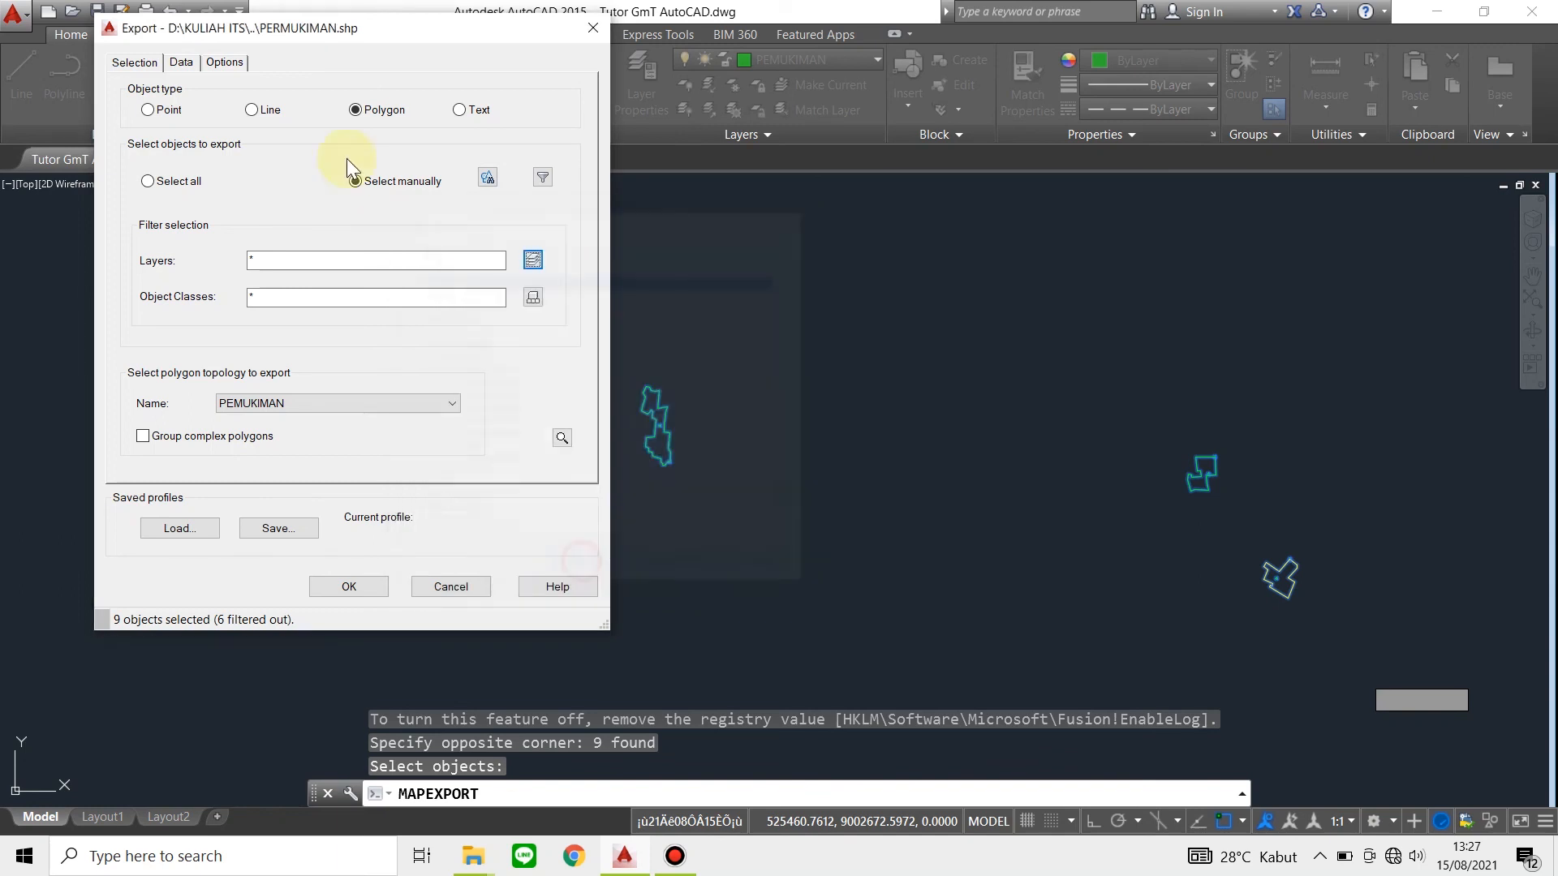
Set the export to treat closed polylines as polygons and run the PERMUKIMAN shapefile export
left_click(193, 67)
left_click(220, 65)
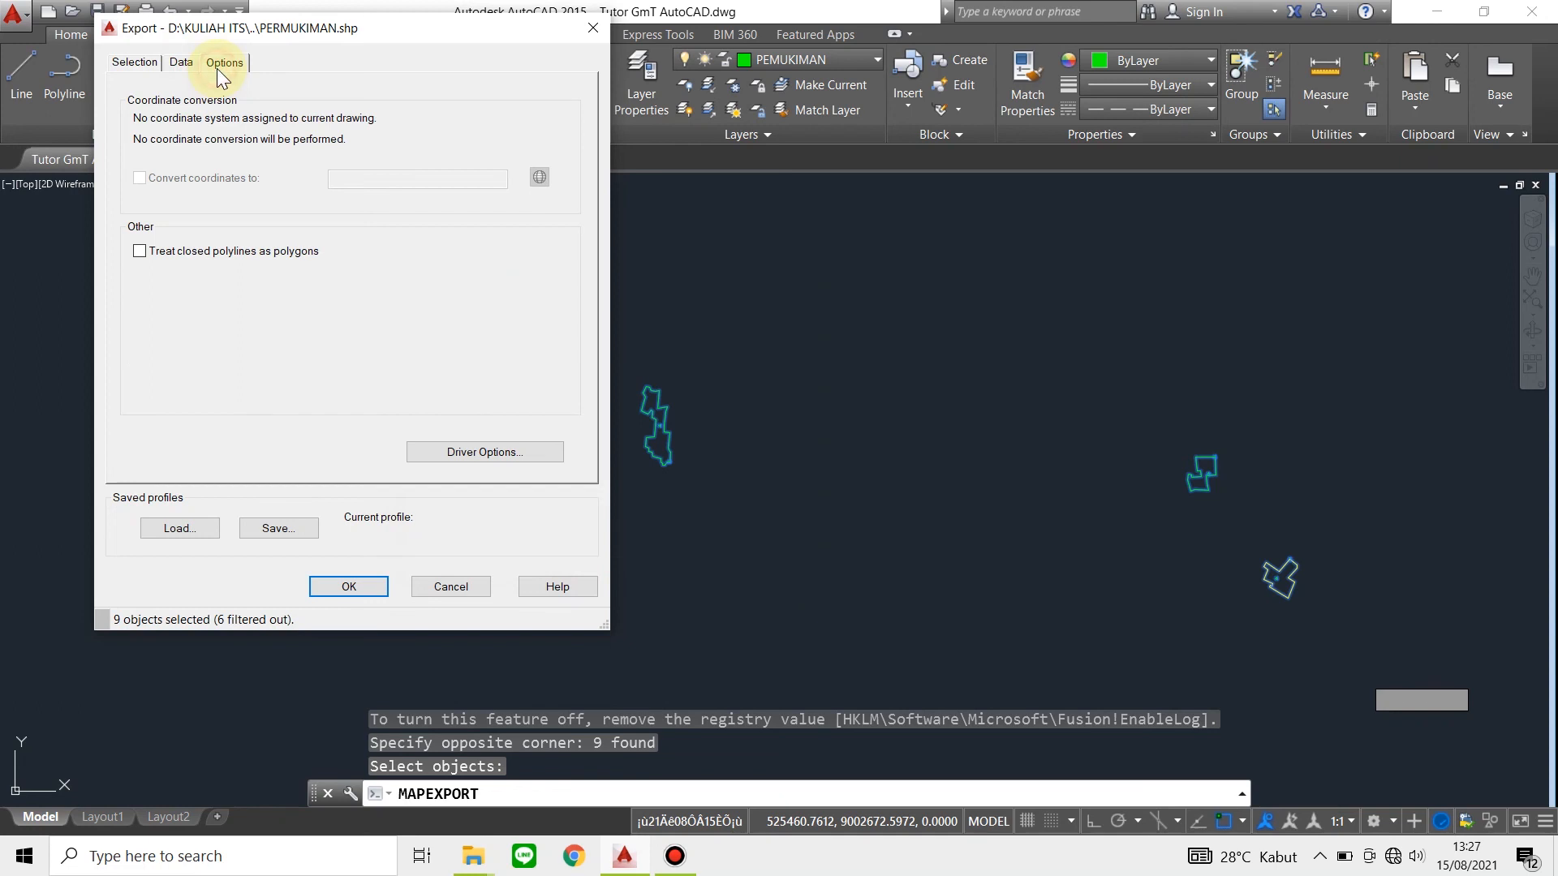
left_click(258, 252)
left_click(375, 592)
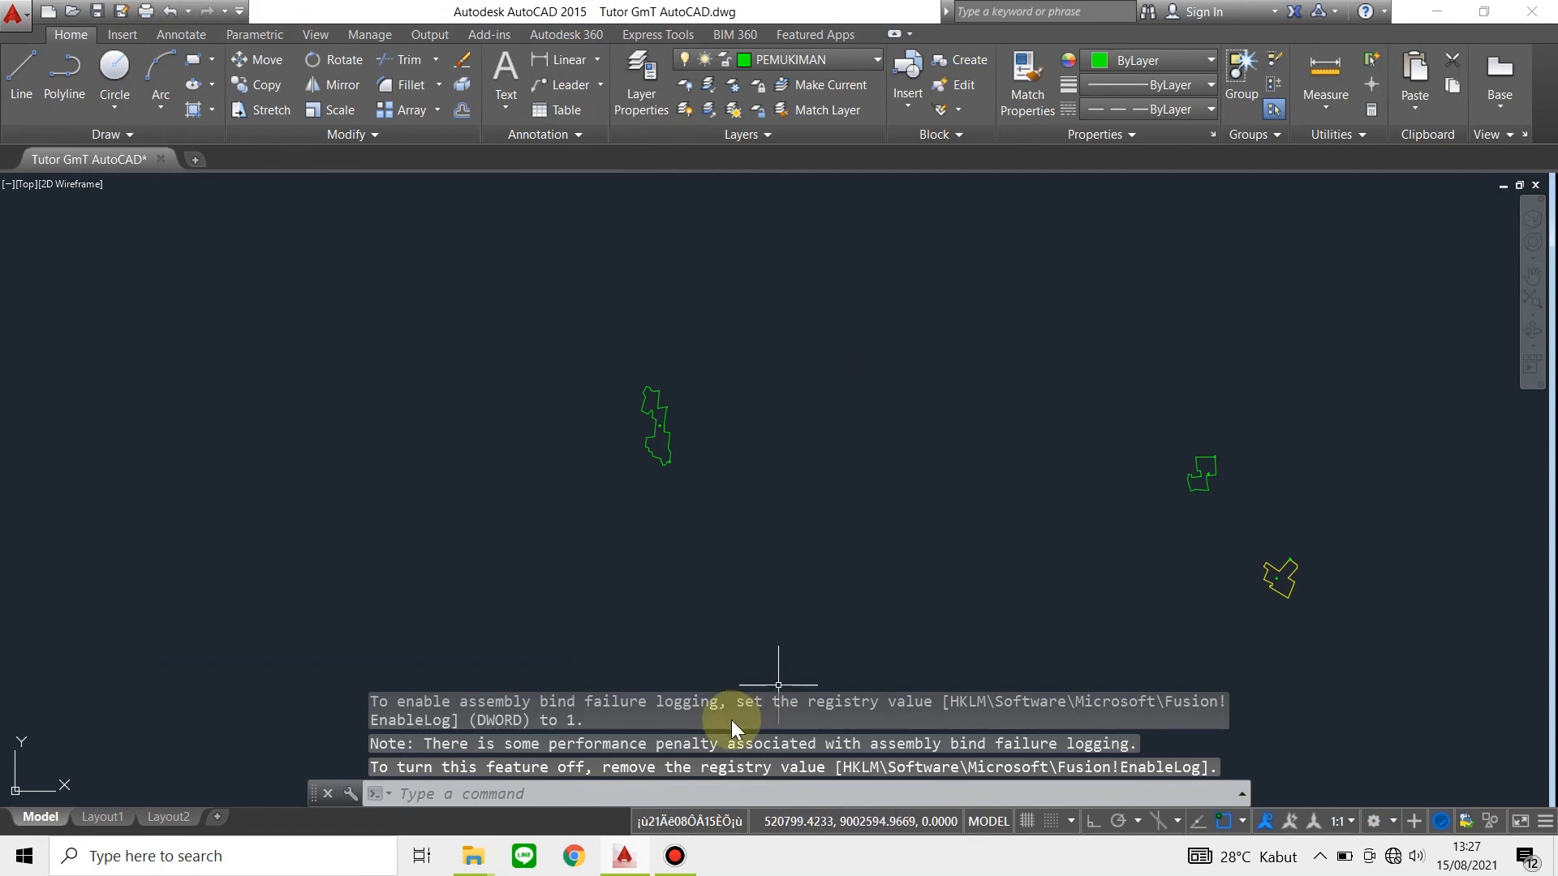
left_click(868, 575)
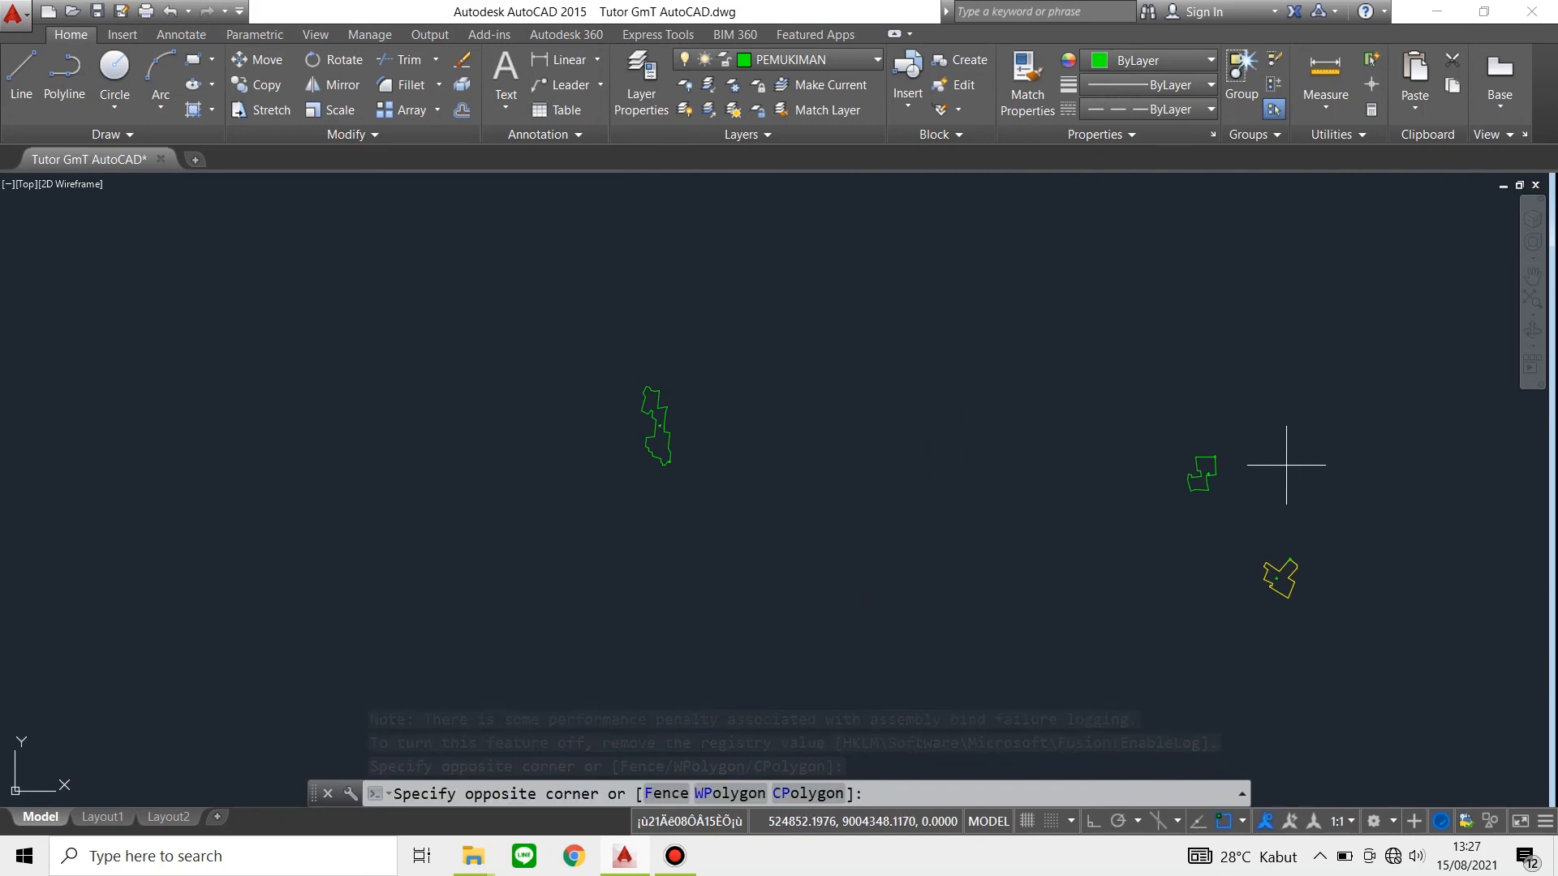
scroll(1286, 465, "down", 2)
scroll(1286, 458, "up", 3)
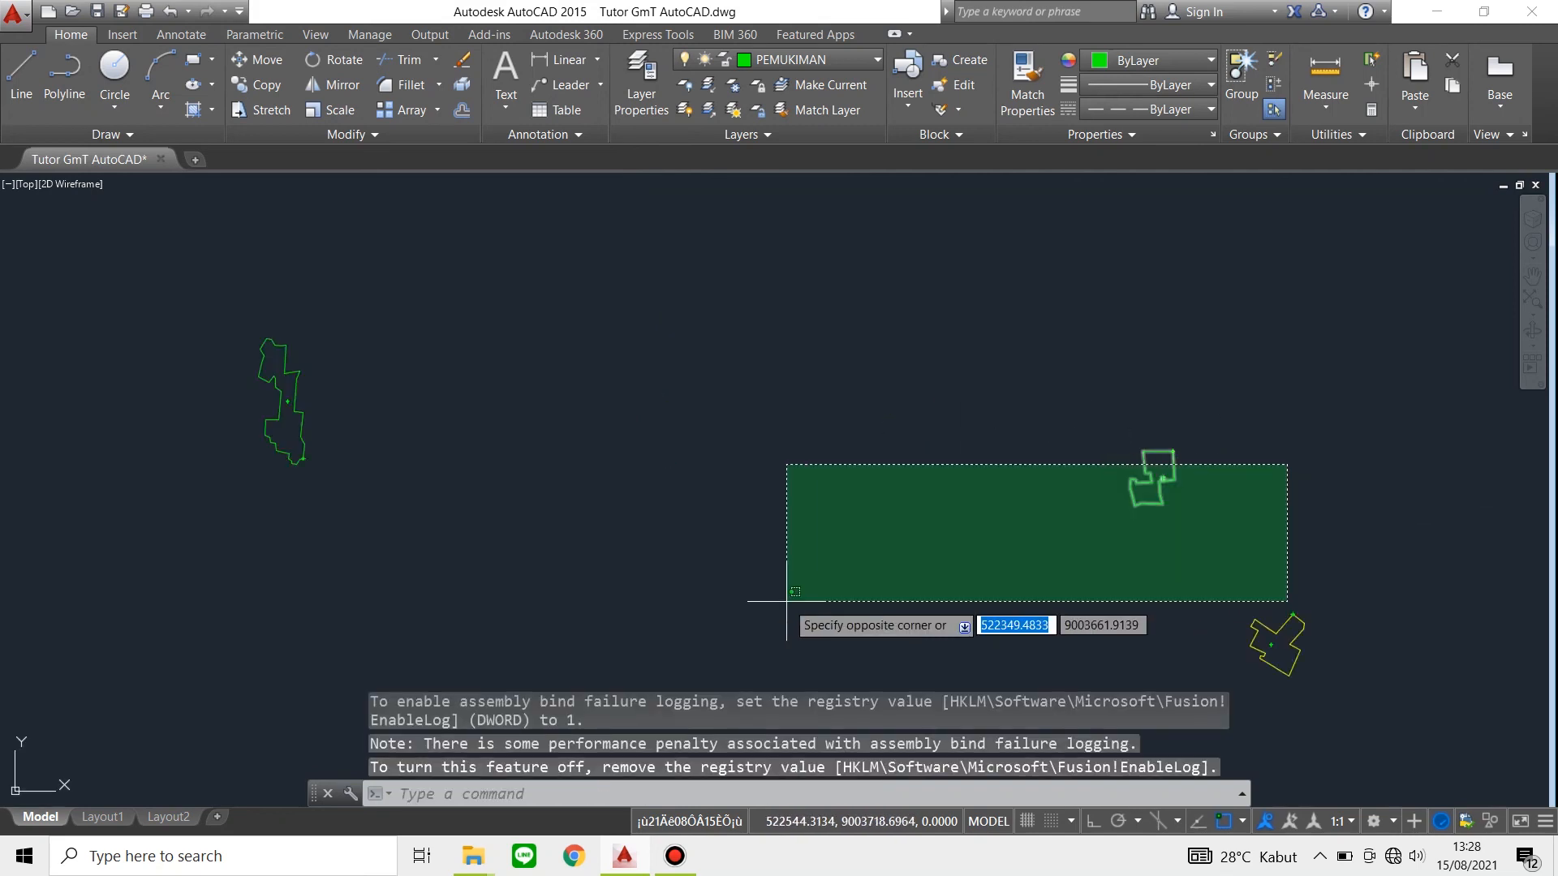
key("Escape")
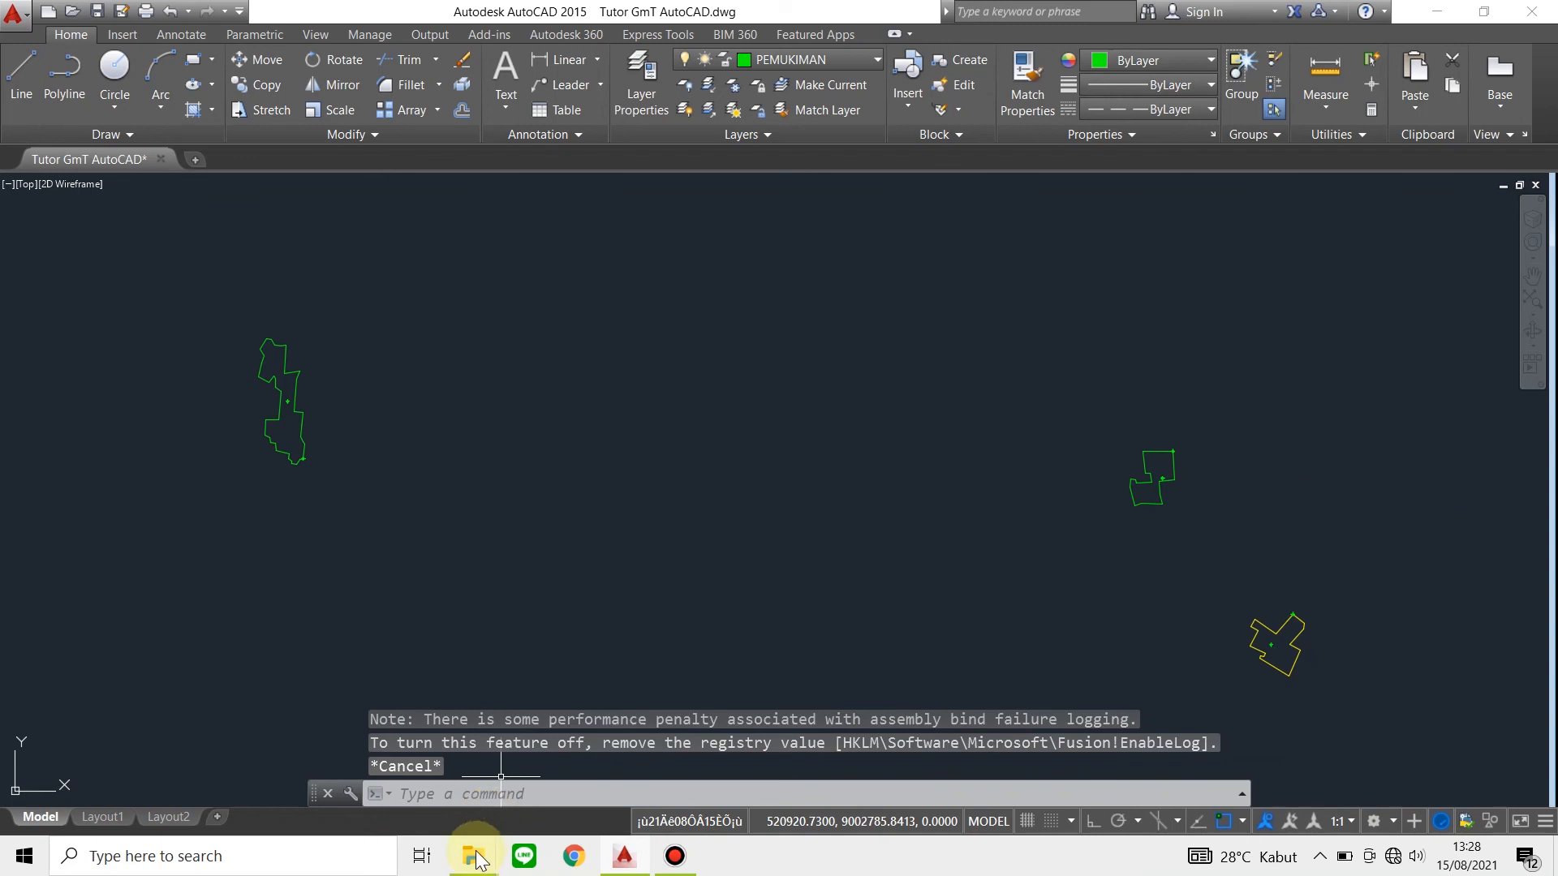
Switch to File Explorer and open the SHP folder inside Tutorial GmT AutoCAD to check the exported shapefiles
mouse_move(479, 860)
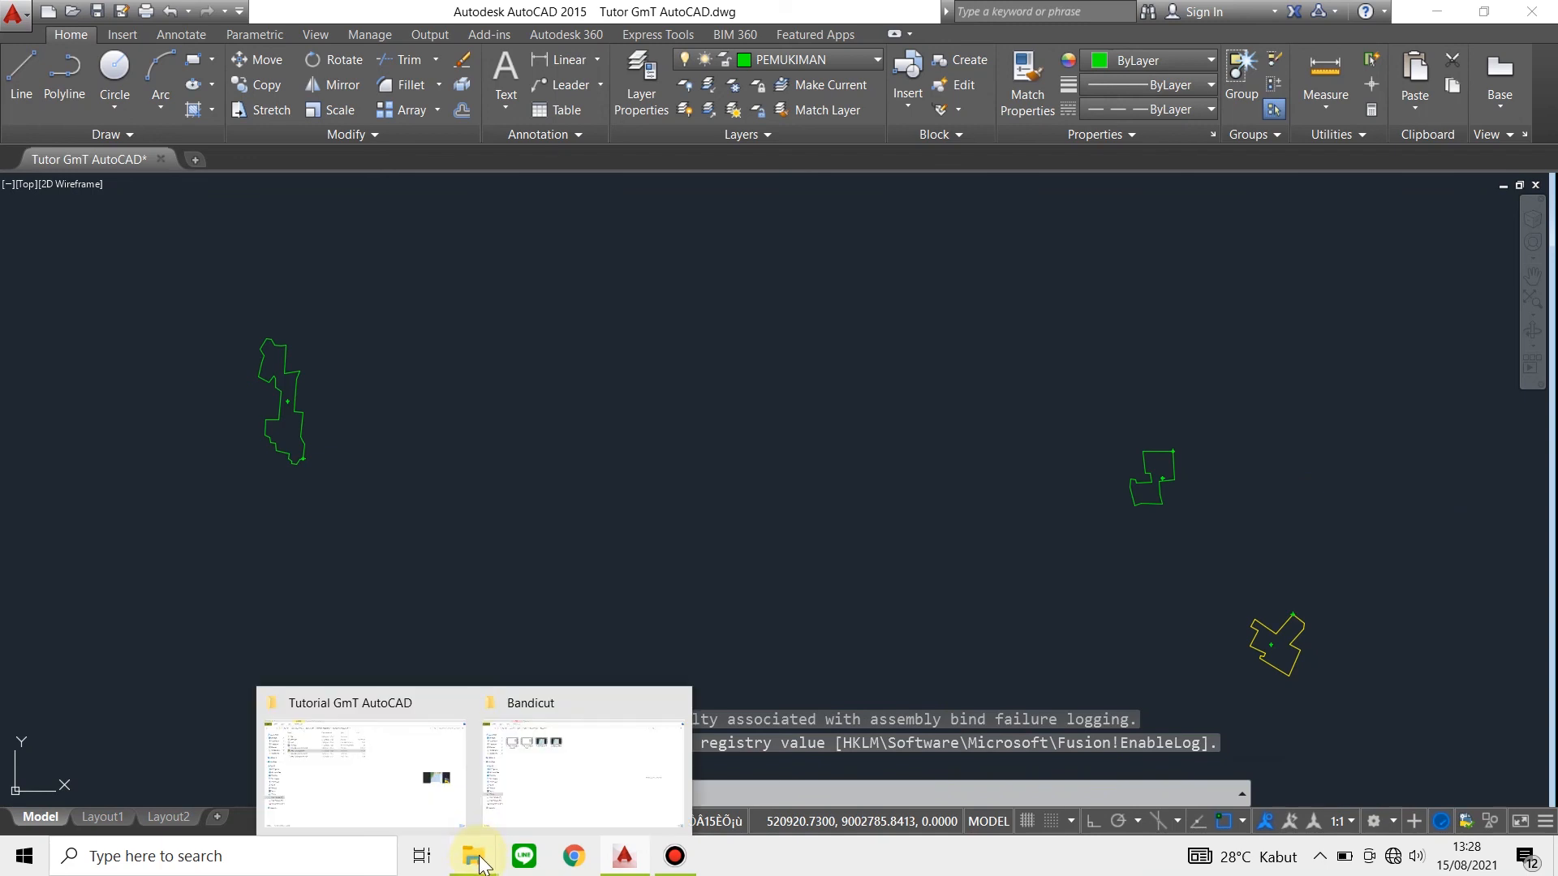
left_click(462, 755)
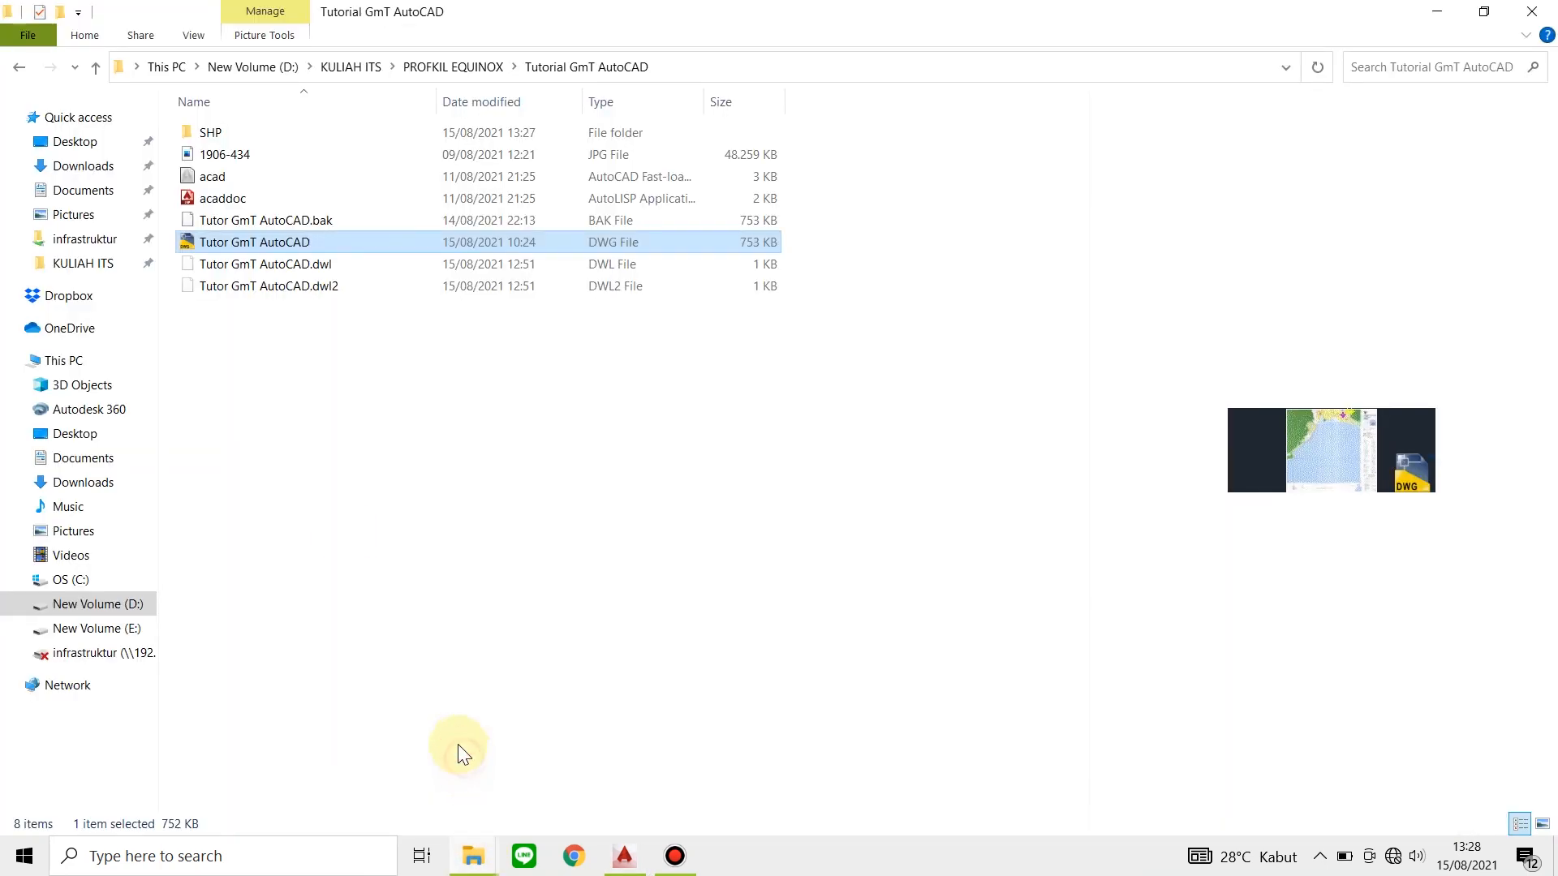
left_click(269, 142)
double_click(269, 141)
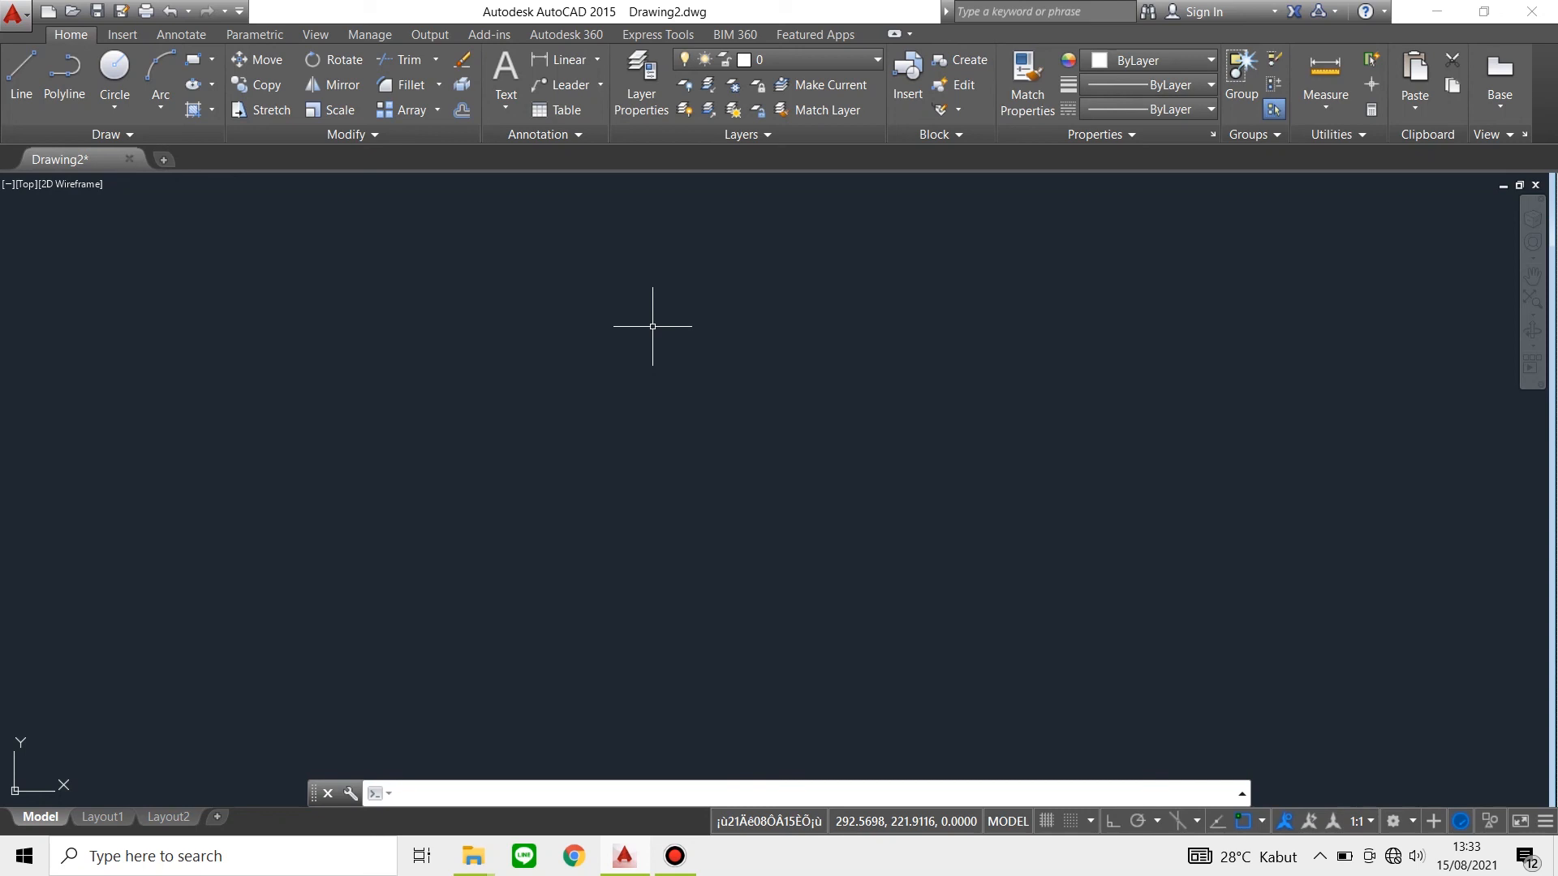
scroll(652, 326, "down", 2)
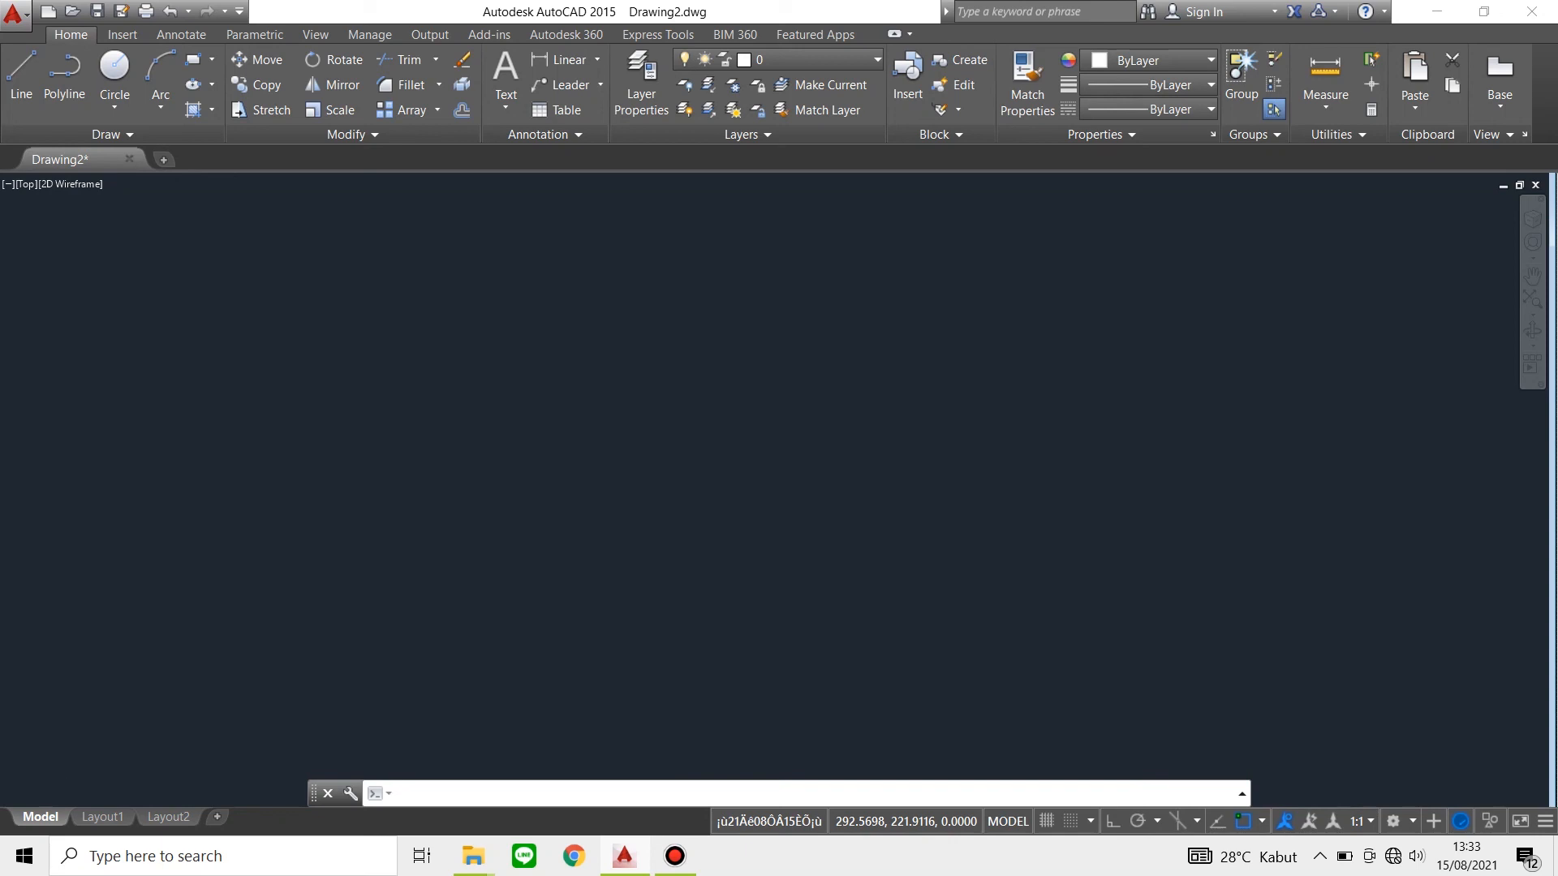